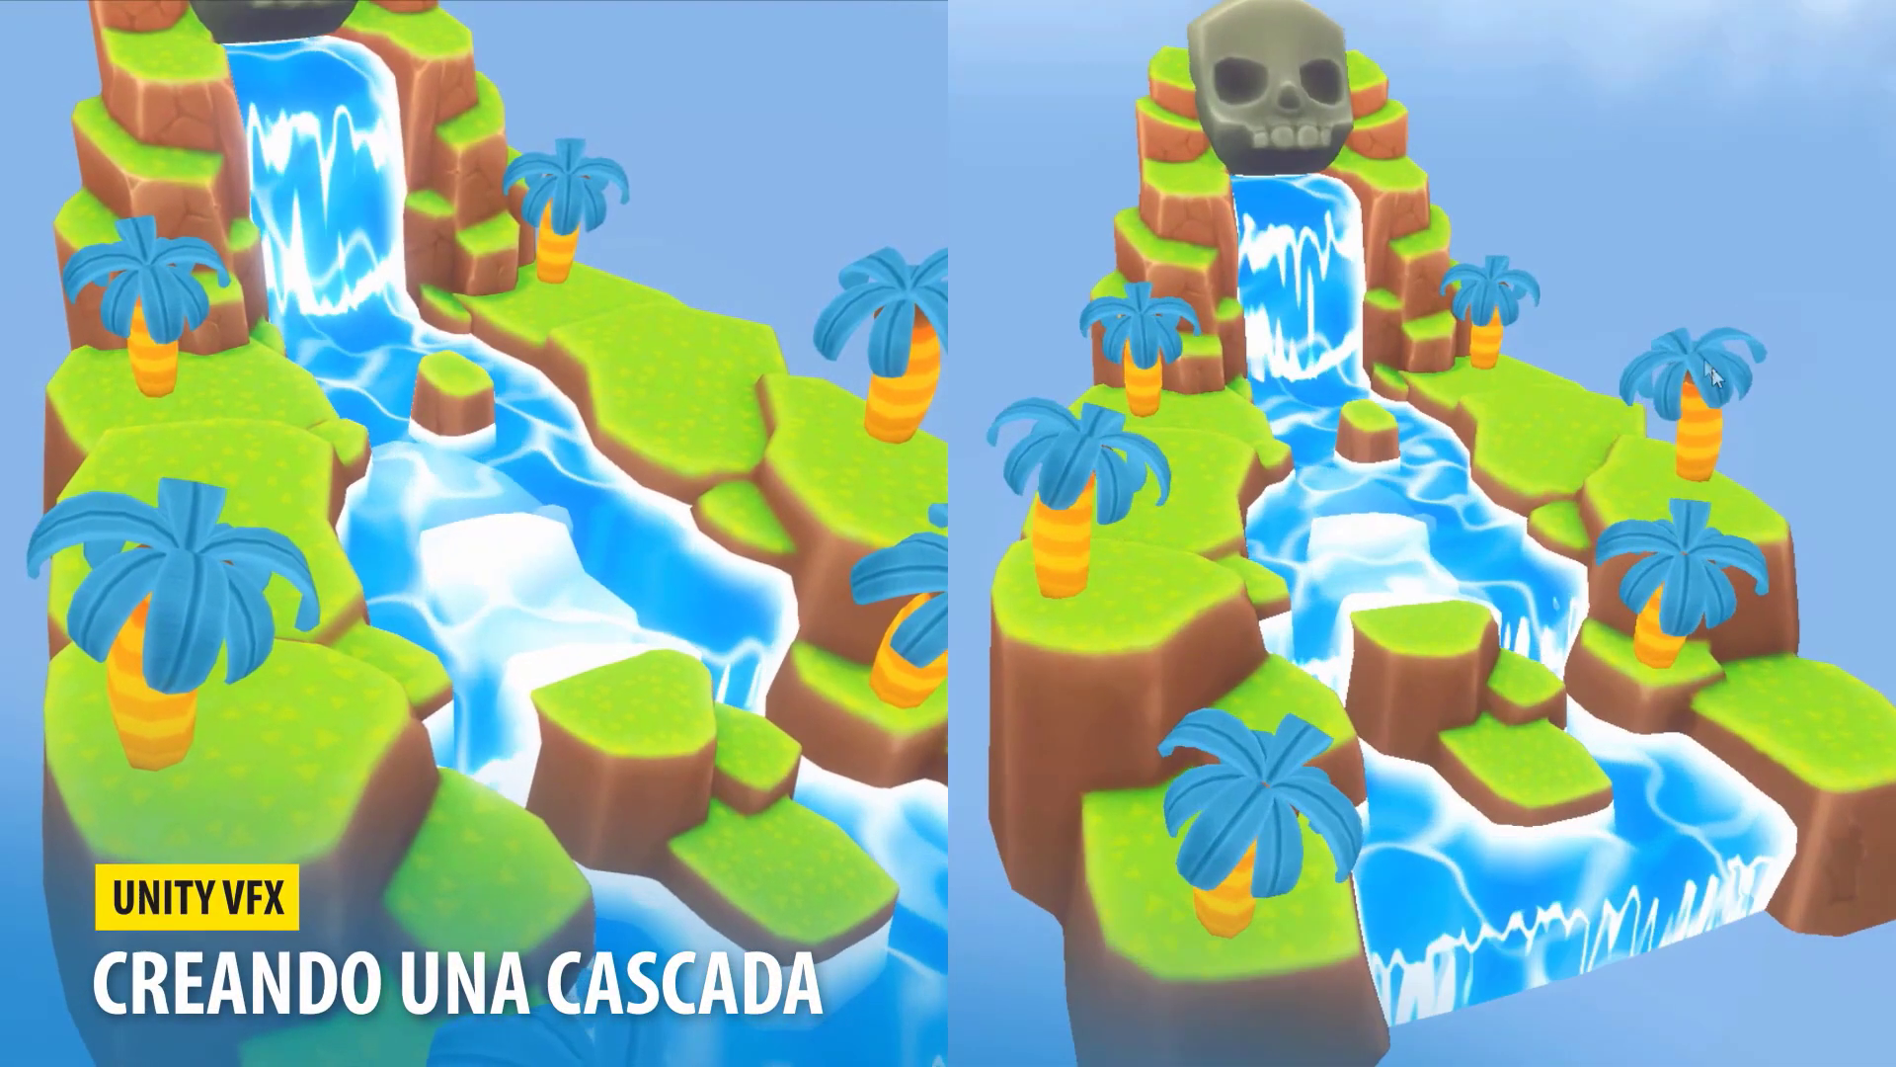
# - Orbit the finished waterfall demo and move the small rock further up the stream
pyautogui.moveTo(1712, 367)
pyautogui.keyDown('alt'); pyautogui.mouseDown()
pyautogui.moveTo(1812, 554)
pyautogui.moveTo(1768, 375)
pyautogui.moveTo(1640, 329)
pyautogui.moveTo(1744, 586)
pyautogui.moveTo(1876, 357)
pyautogui.mouseUp(); pyautogui.keyUp('alt')
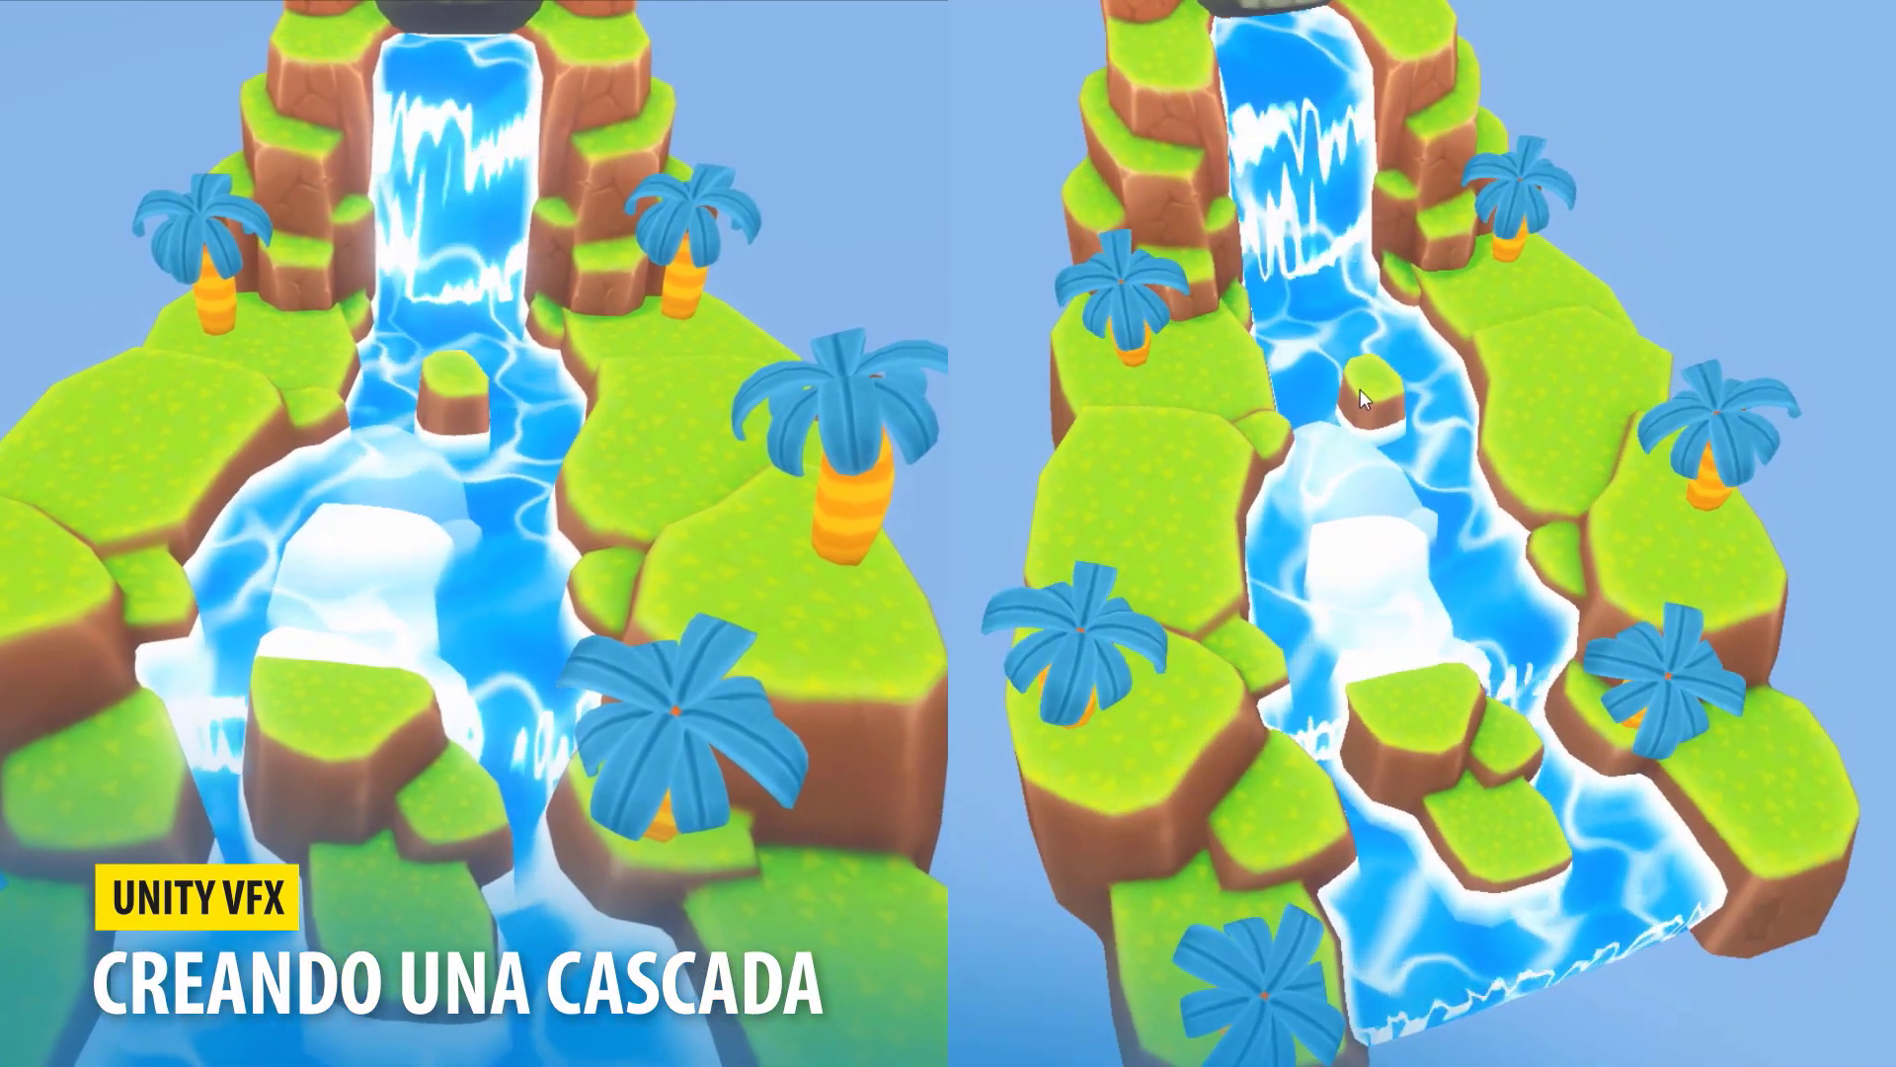
pyautogui.click(1360, 390)
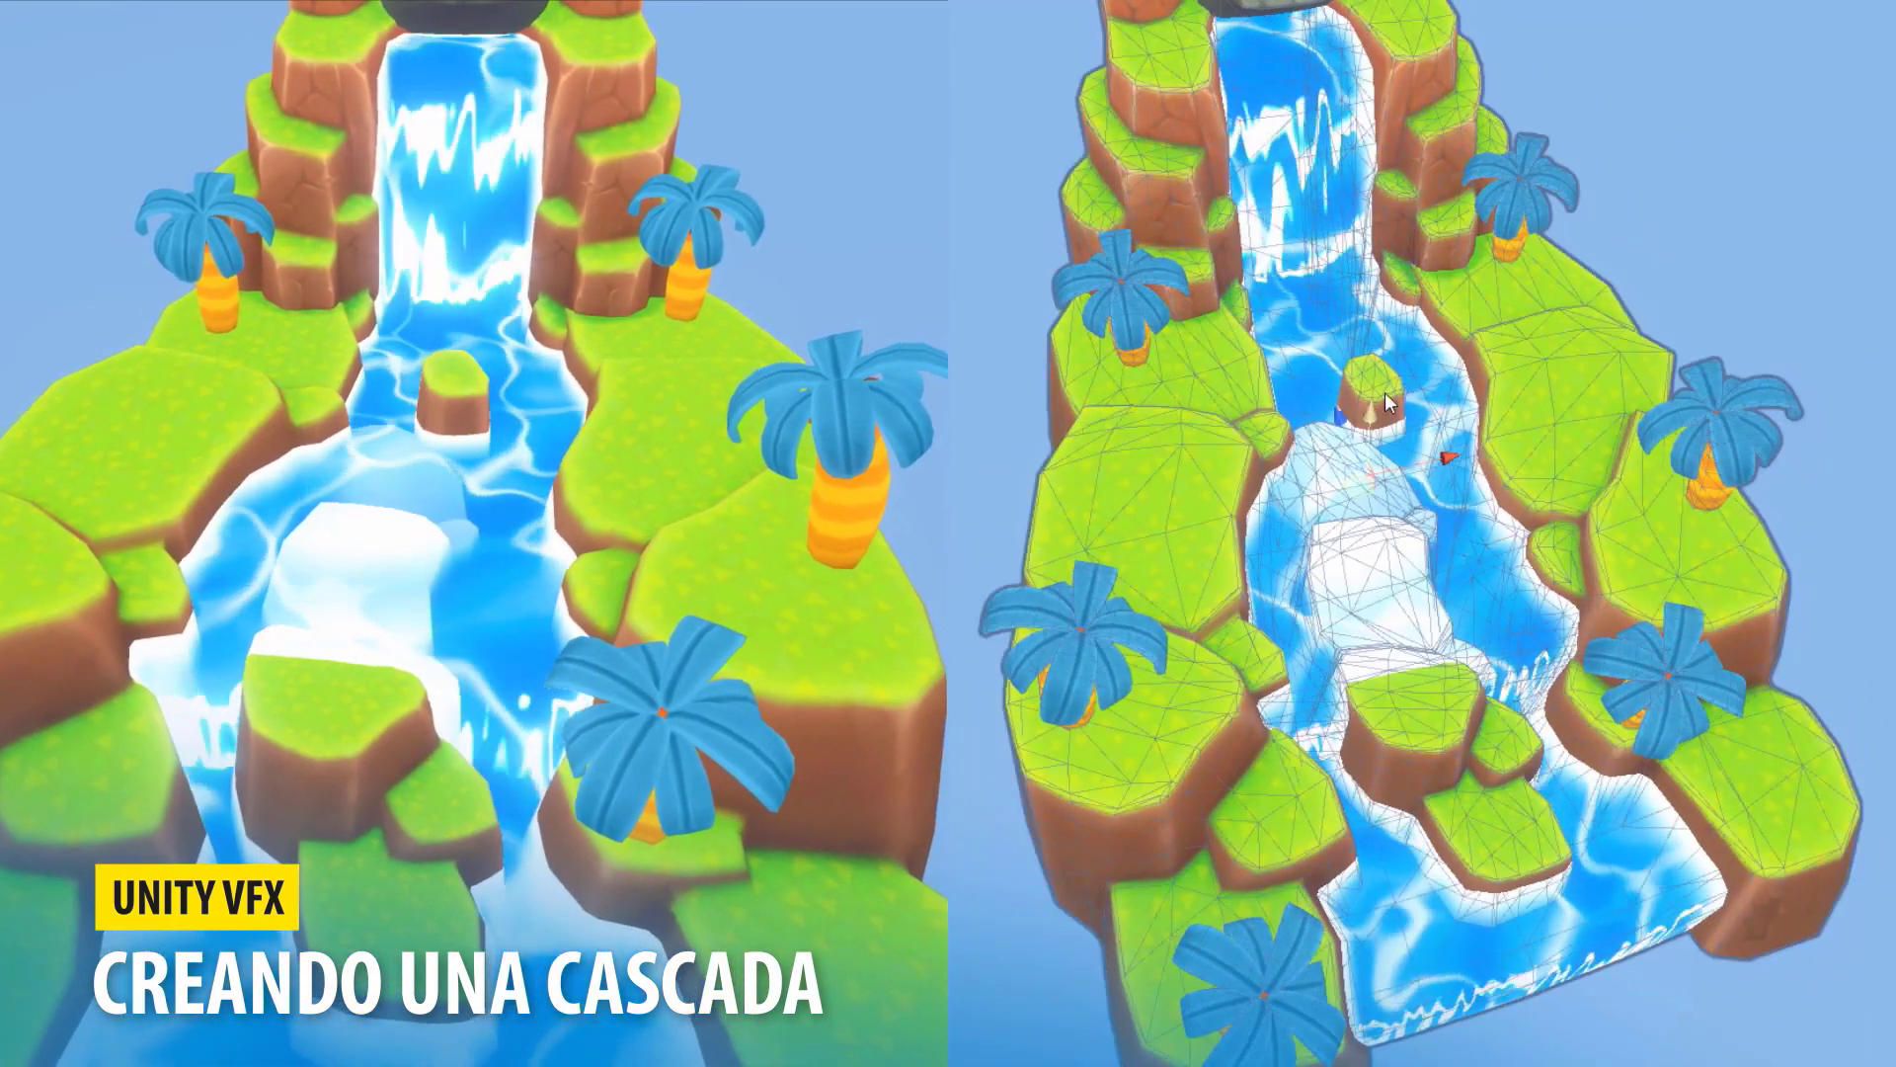
pyautogui.click(1388, 375)
pyautogui.moveTo(1357, 376)
pyautogui.mouseDown()
pyautogui.moveTo(1344, 334)
pyautogui.moveTo(1527, 341)
pyautogui.moveTo(1294, 362)
pyautogui.mouseUp()
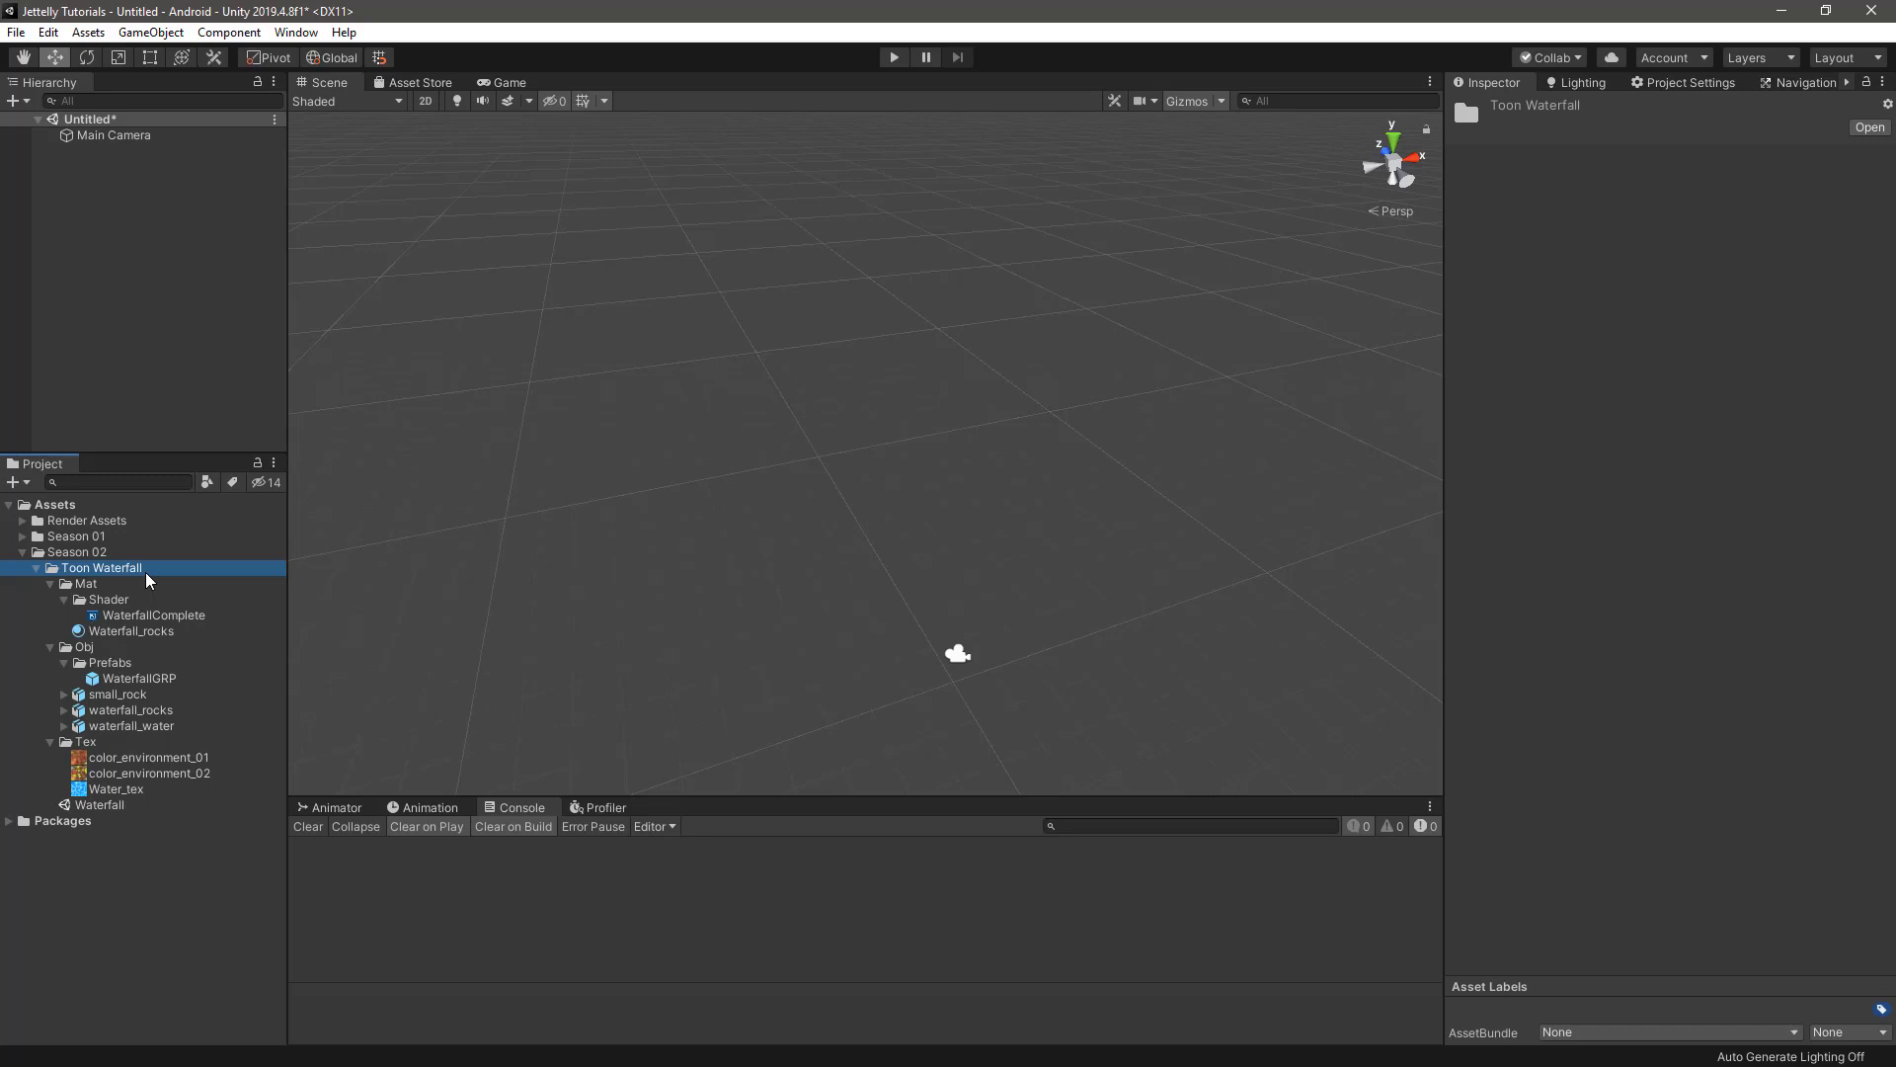
# - Browse the Mat, Obj and Tex folders, then create an unlit shader graph named Waterfall_water in Shader
pyautogui.click(125, 589)
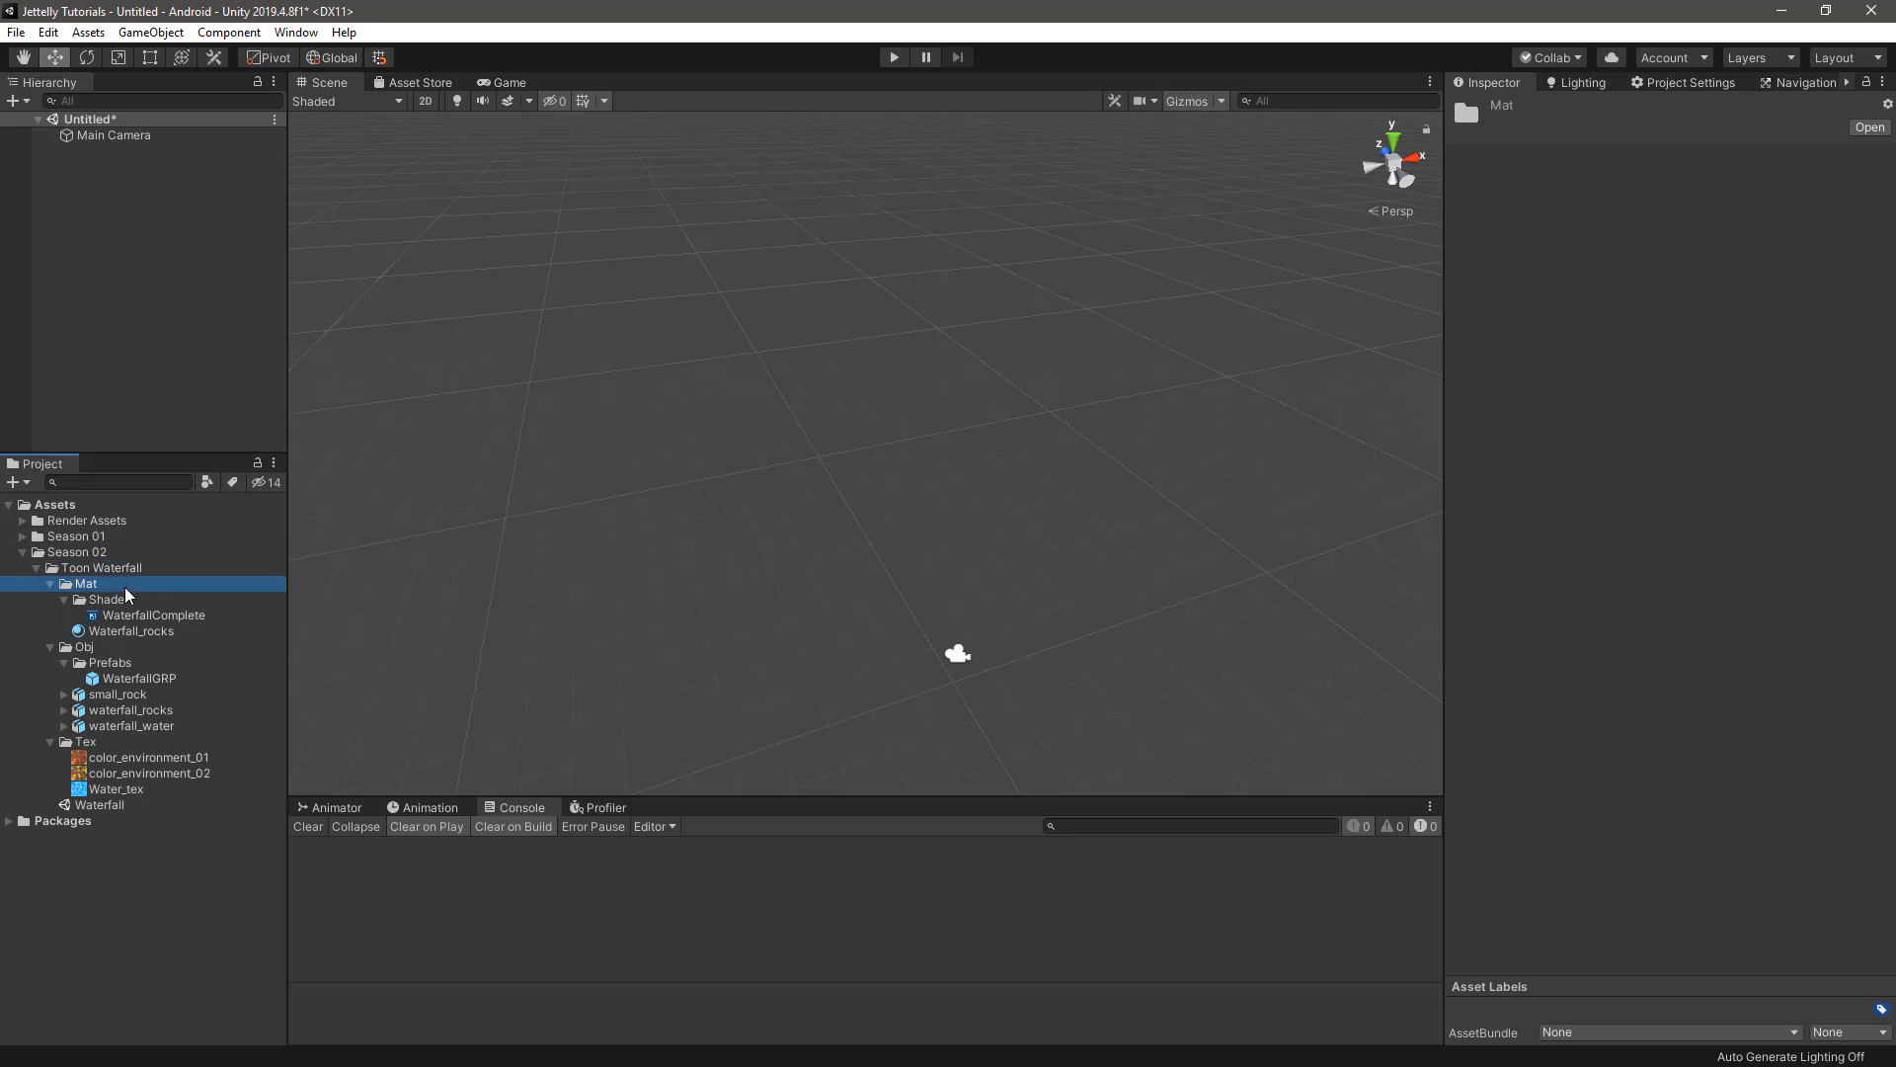
pyautogui.click(100, 650)
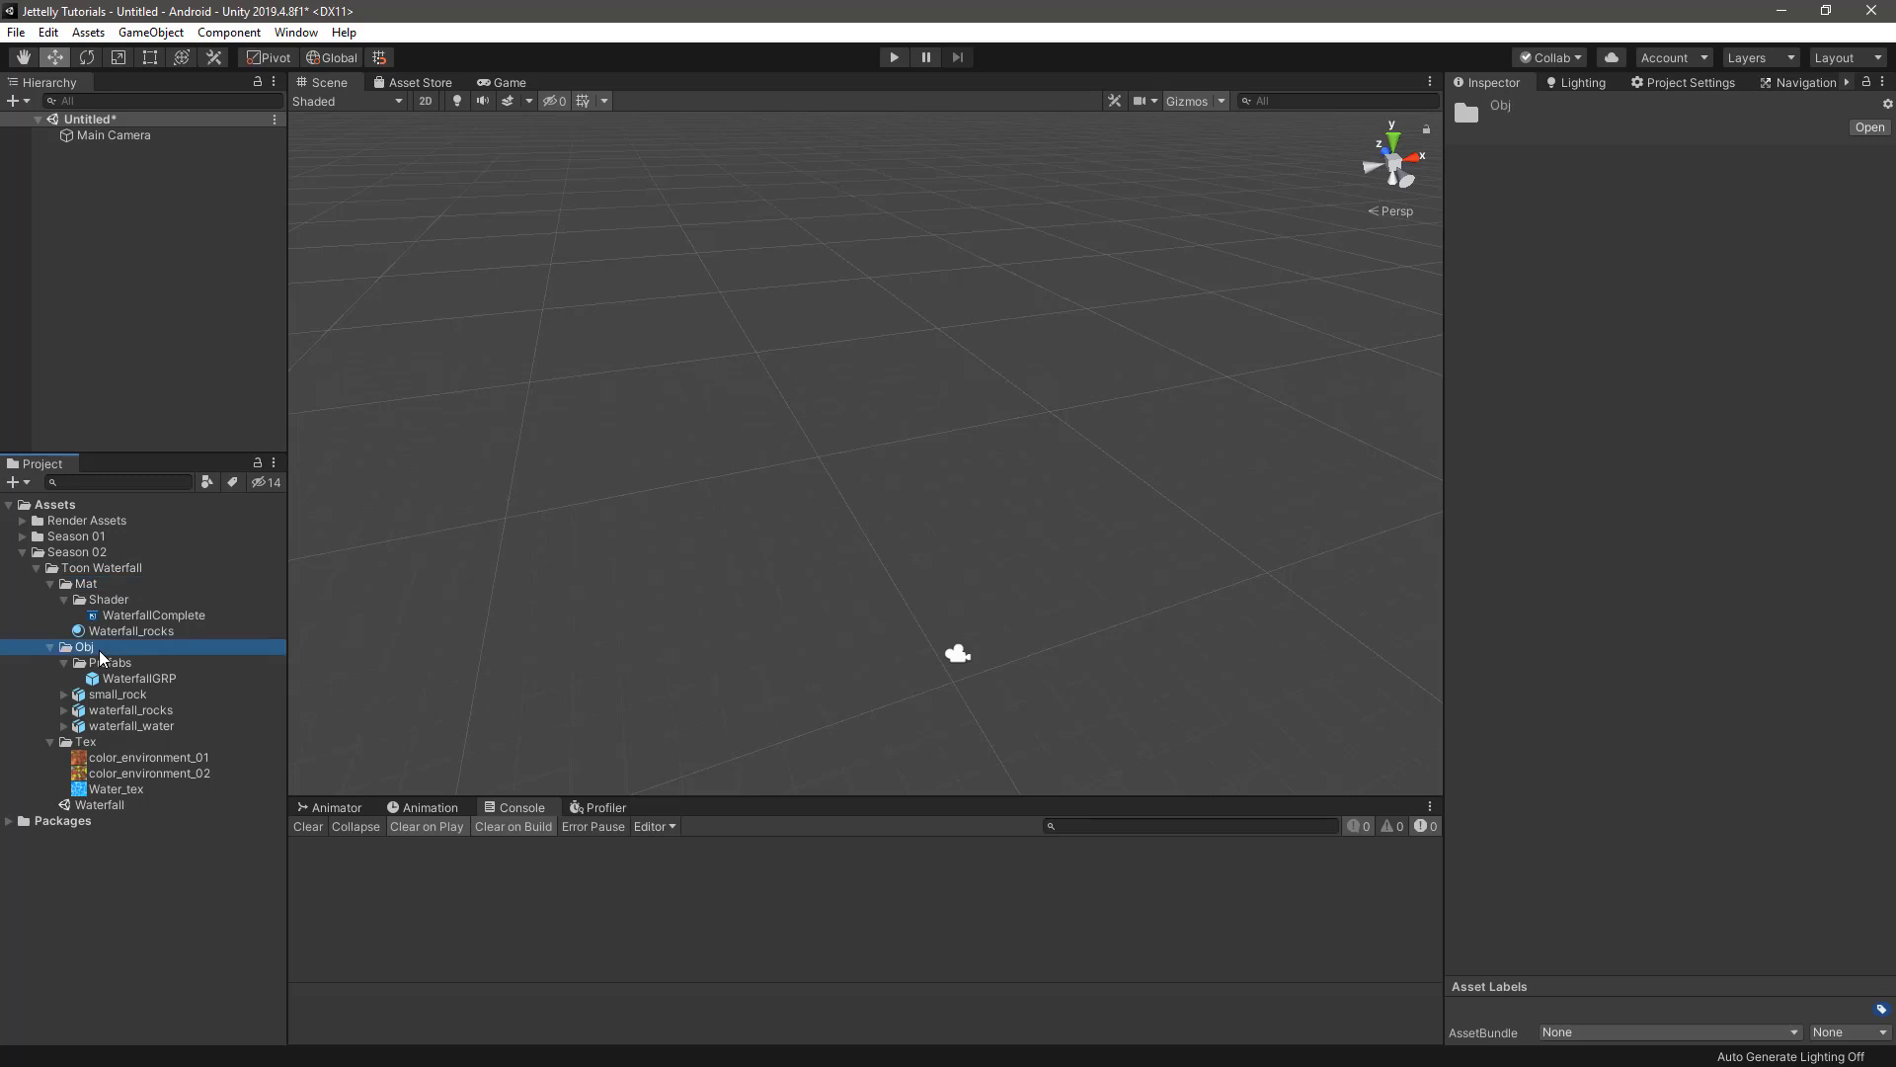
pyautogui.click(115, 747)
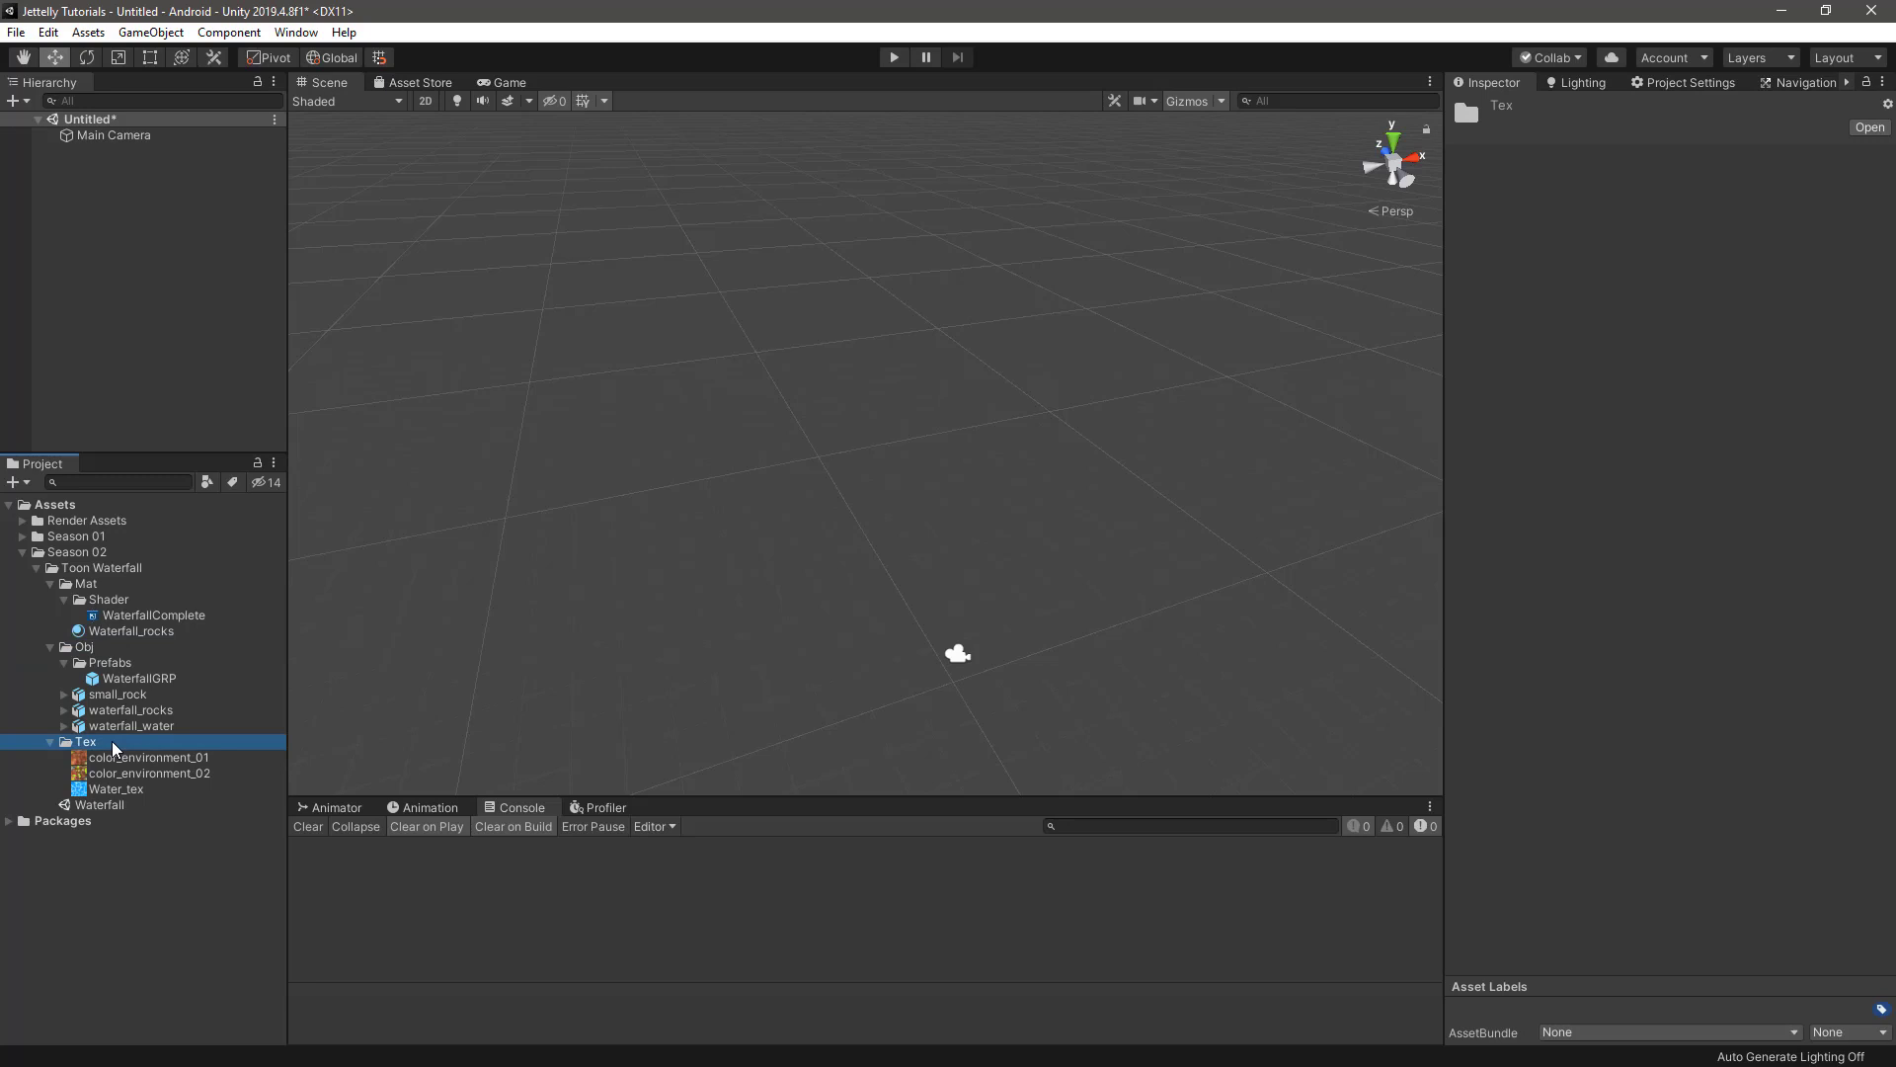
pyautogui.click(119, 601)
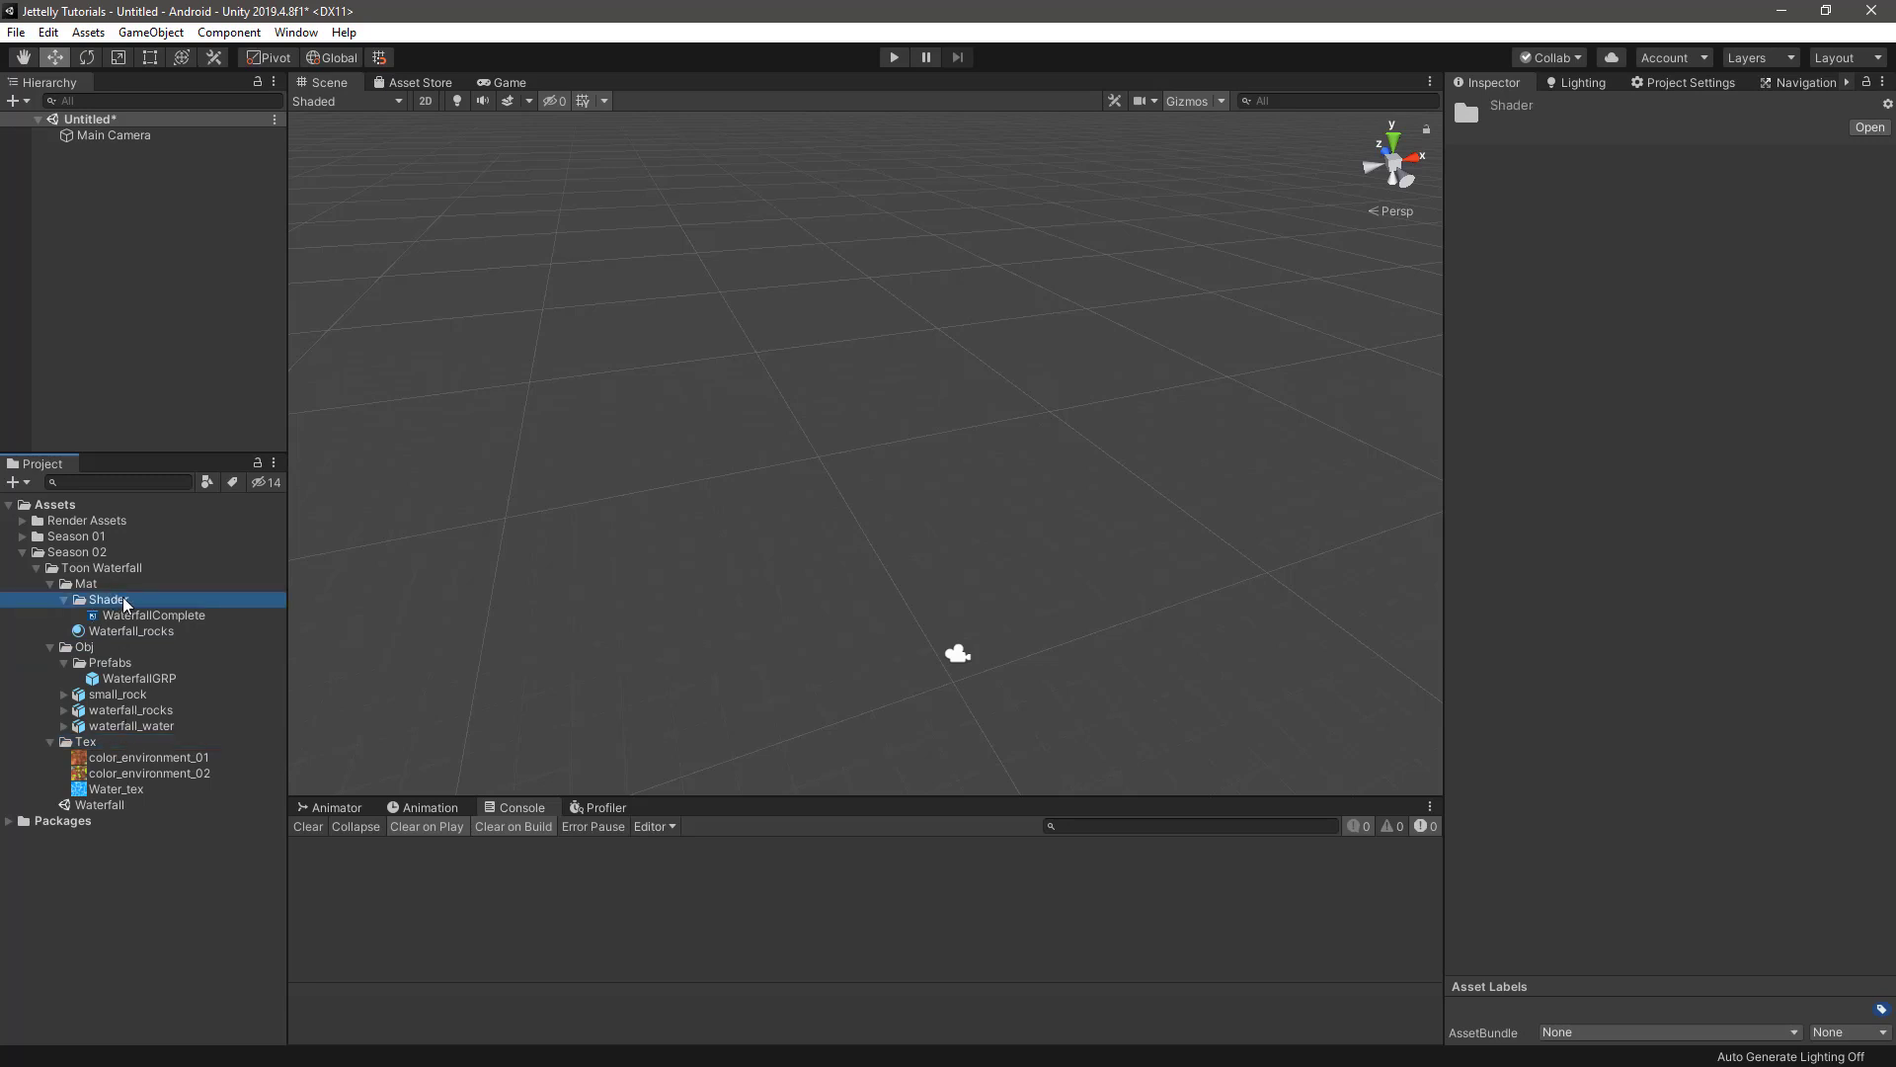
pyautogui.rightClick(125, 605)
pyautogui.moveTo(298, 114)
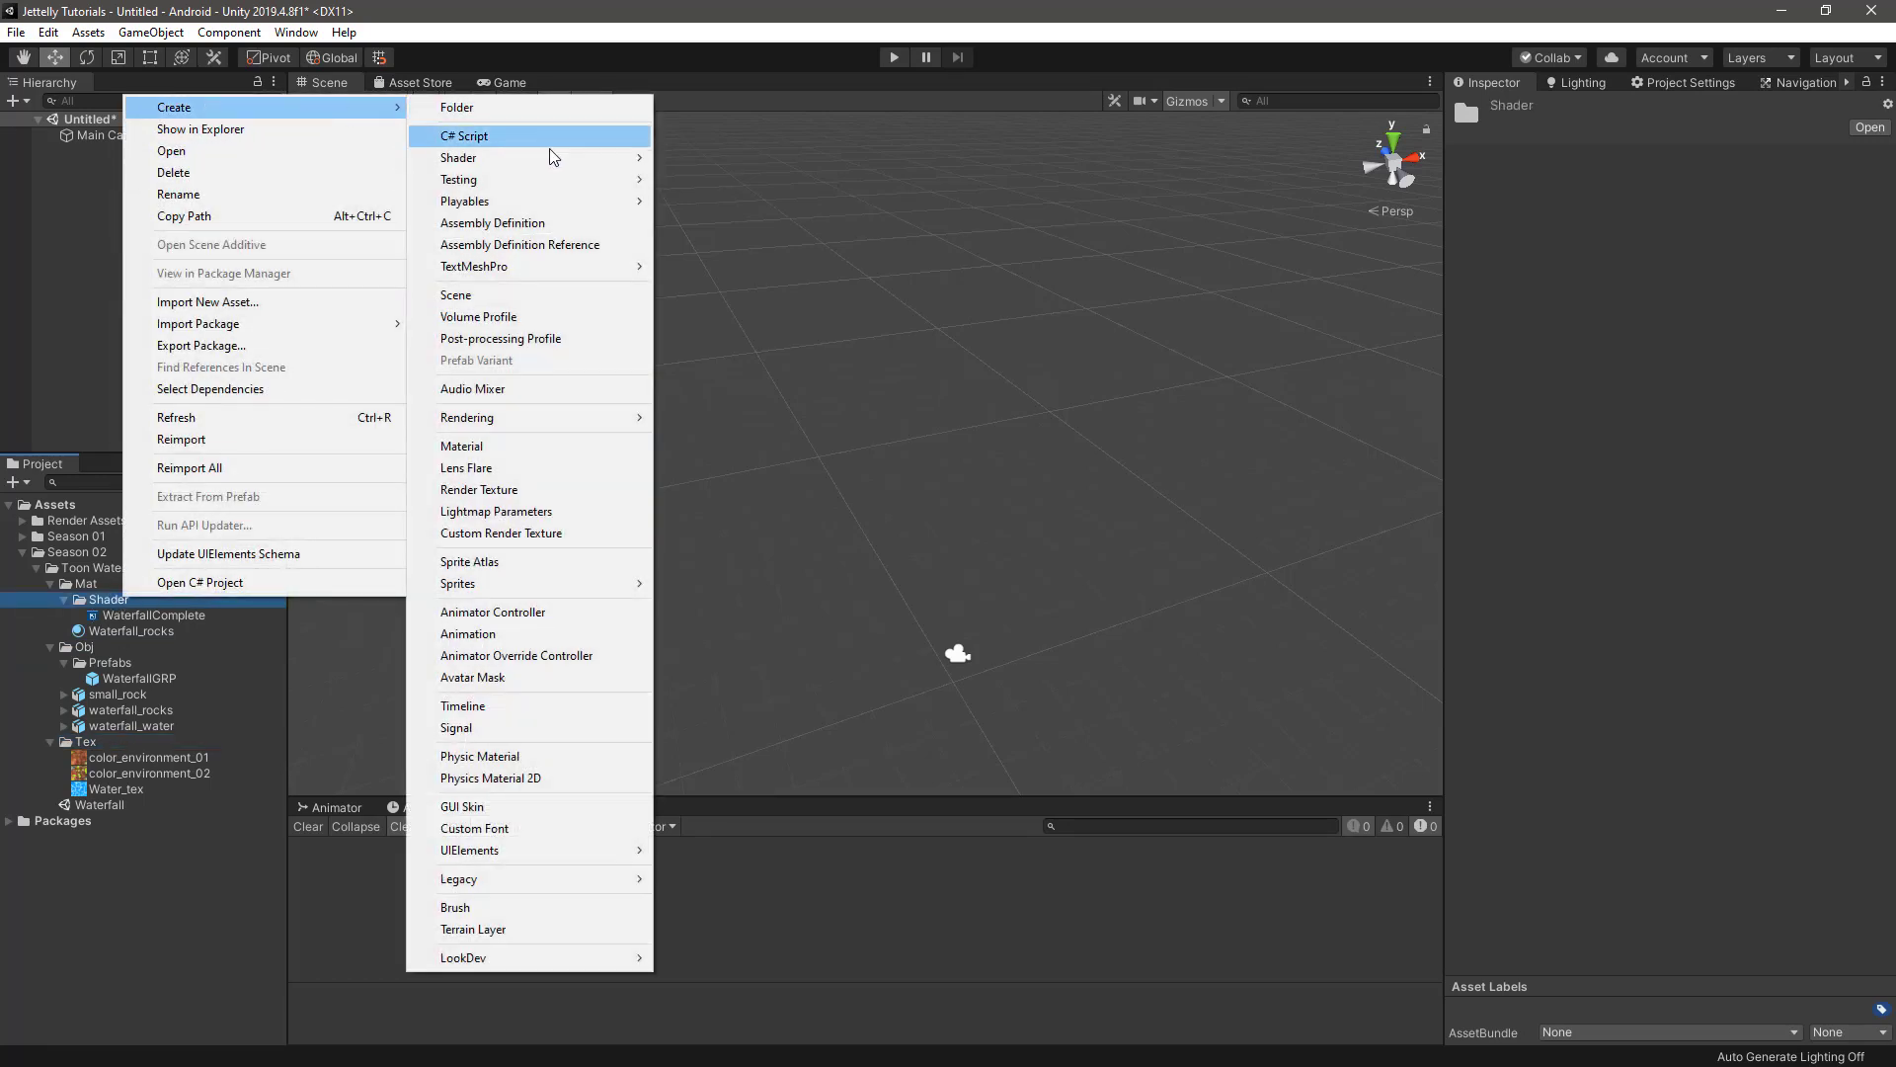
pyautogui.moveTo(555, 157)
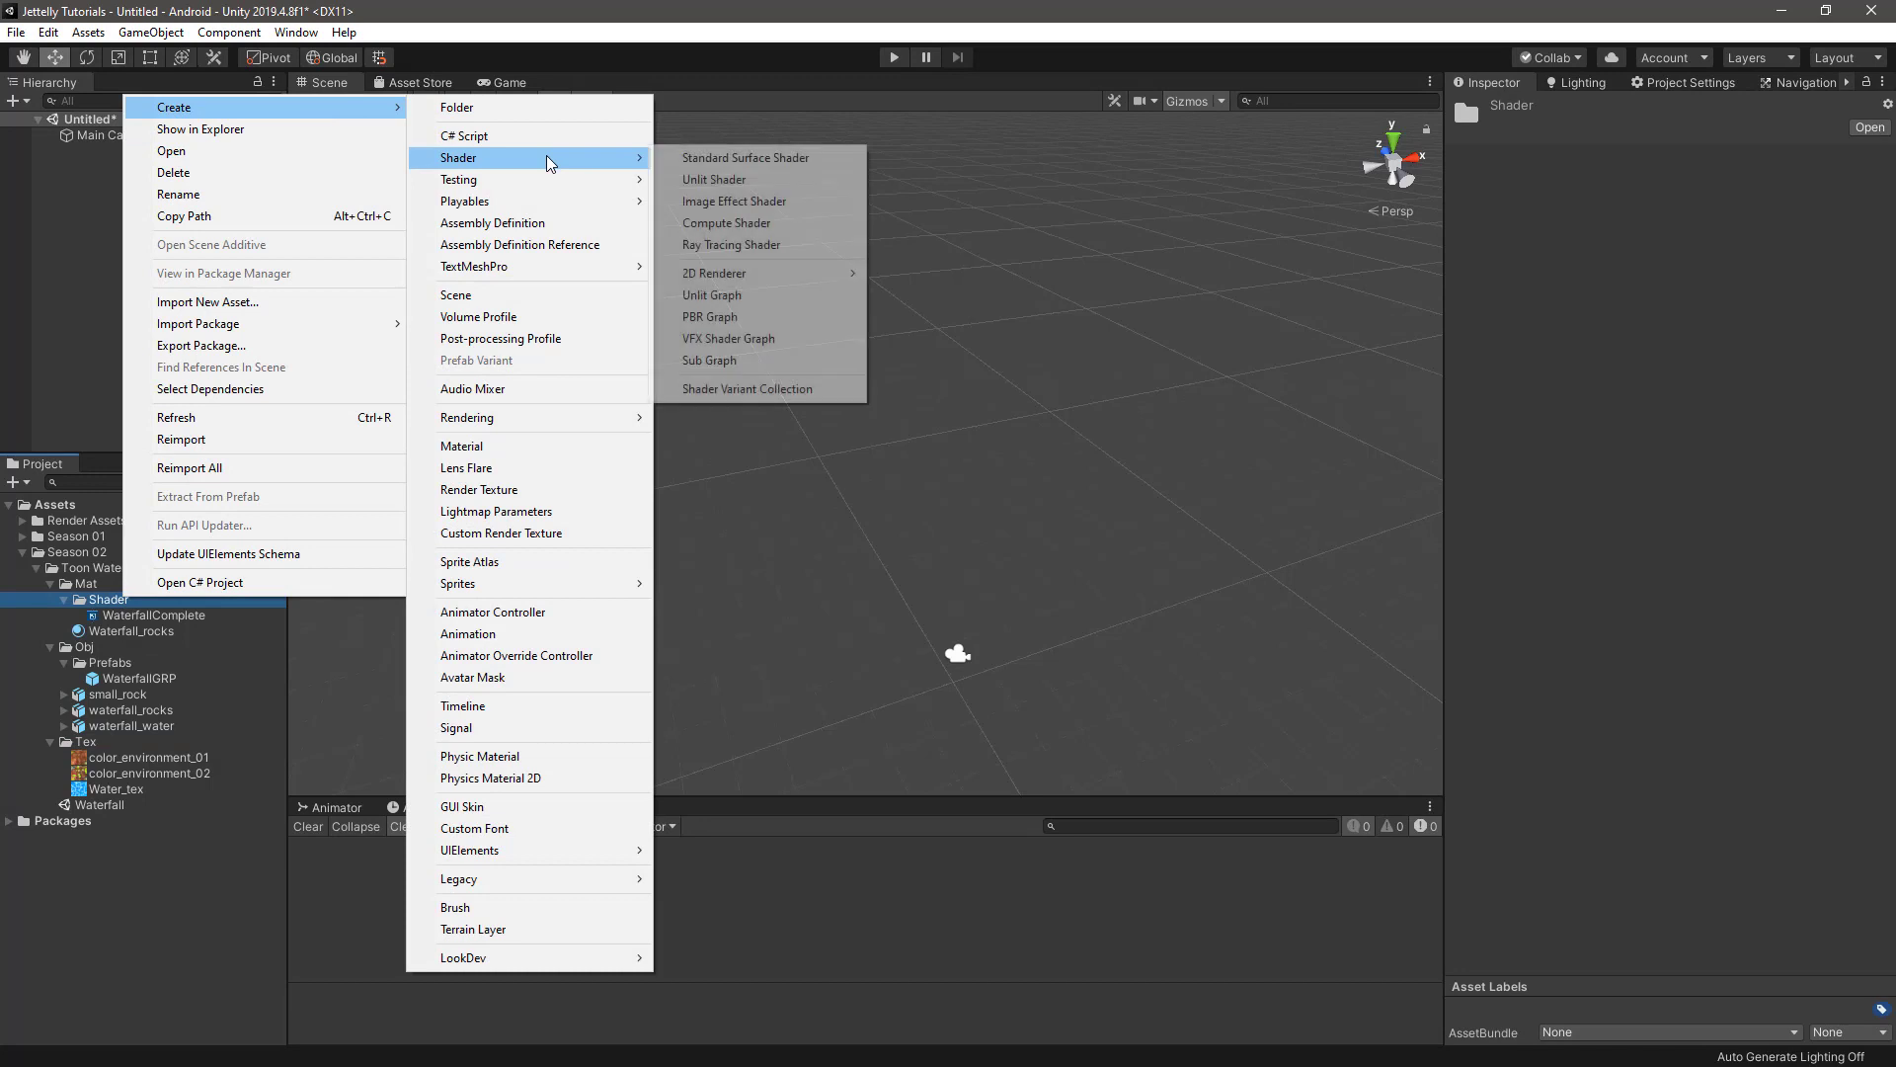
pyautogui.click(774, 296)
pyautogui.write('W')
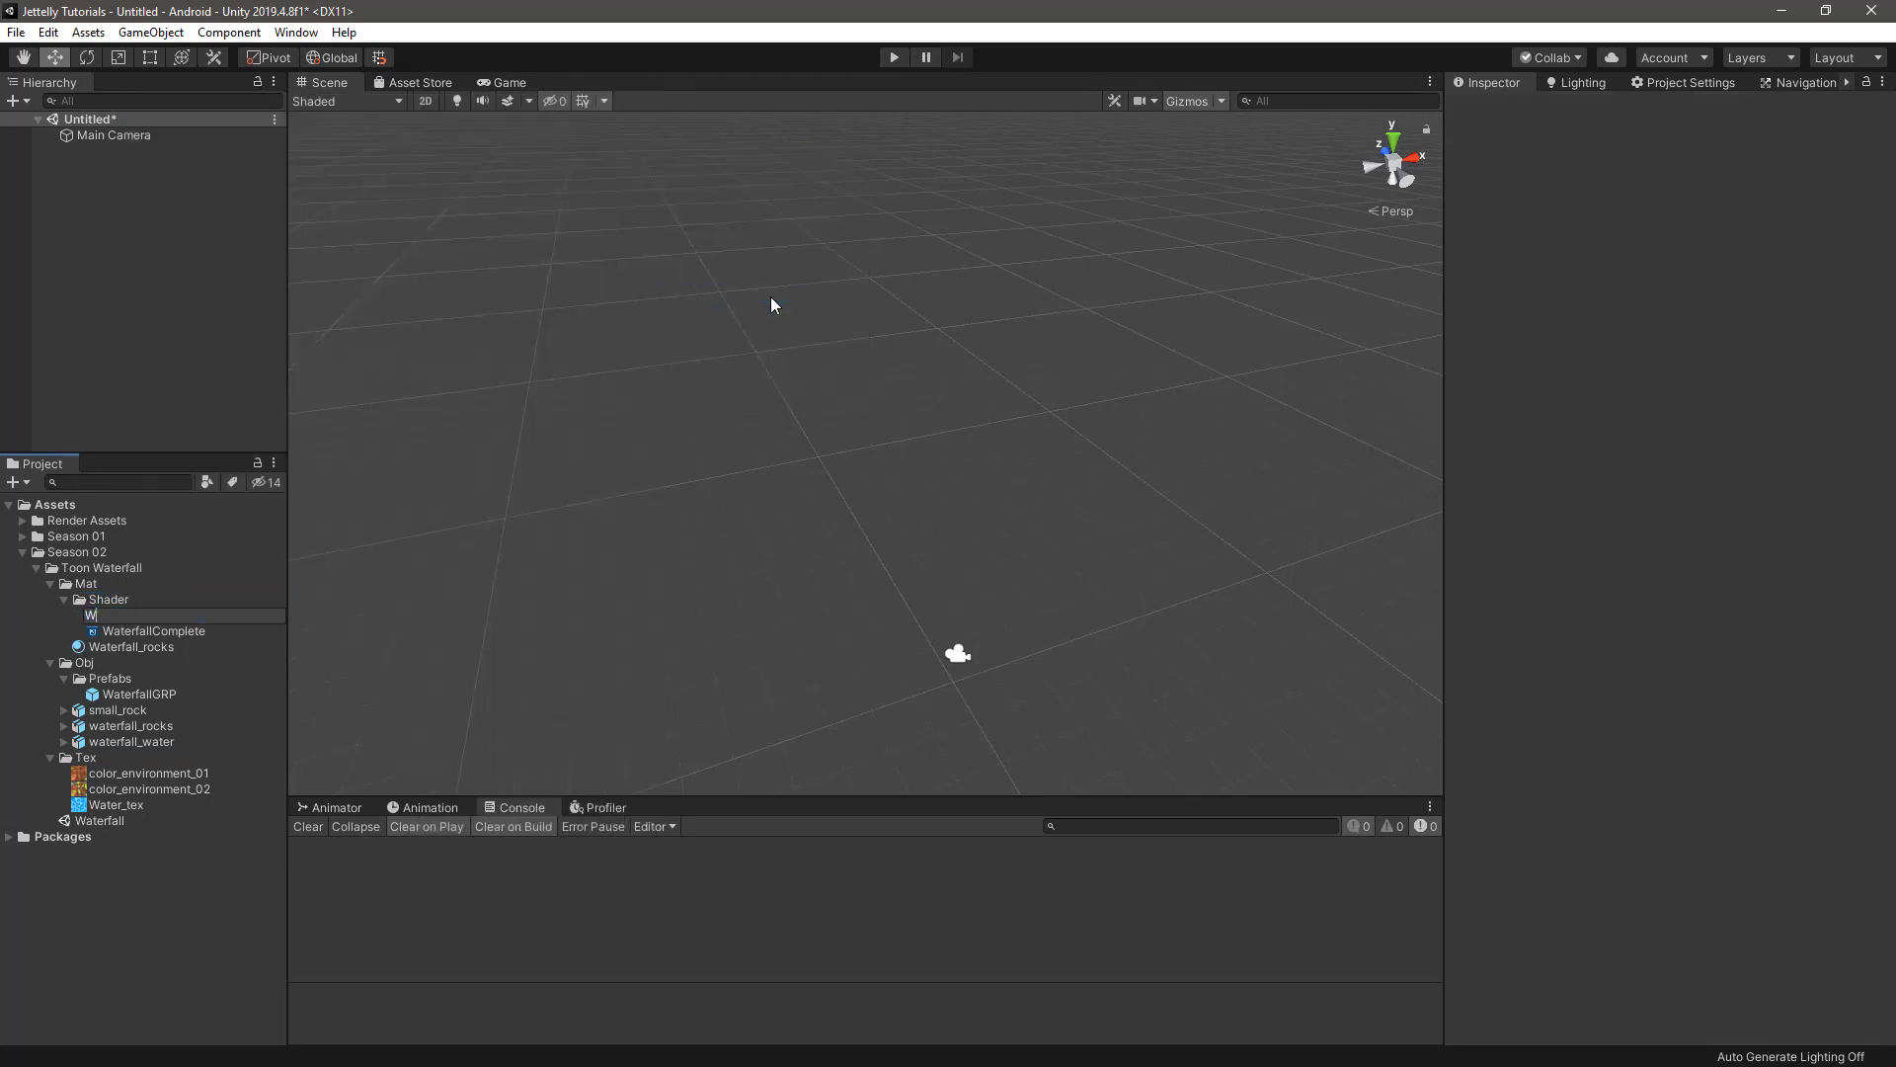
pyautogui.write('aterfall_wate')
pyautogui.write('r')
pyautogui.press('Return')
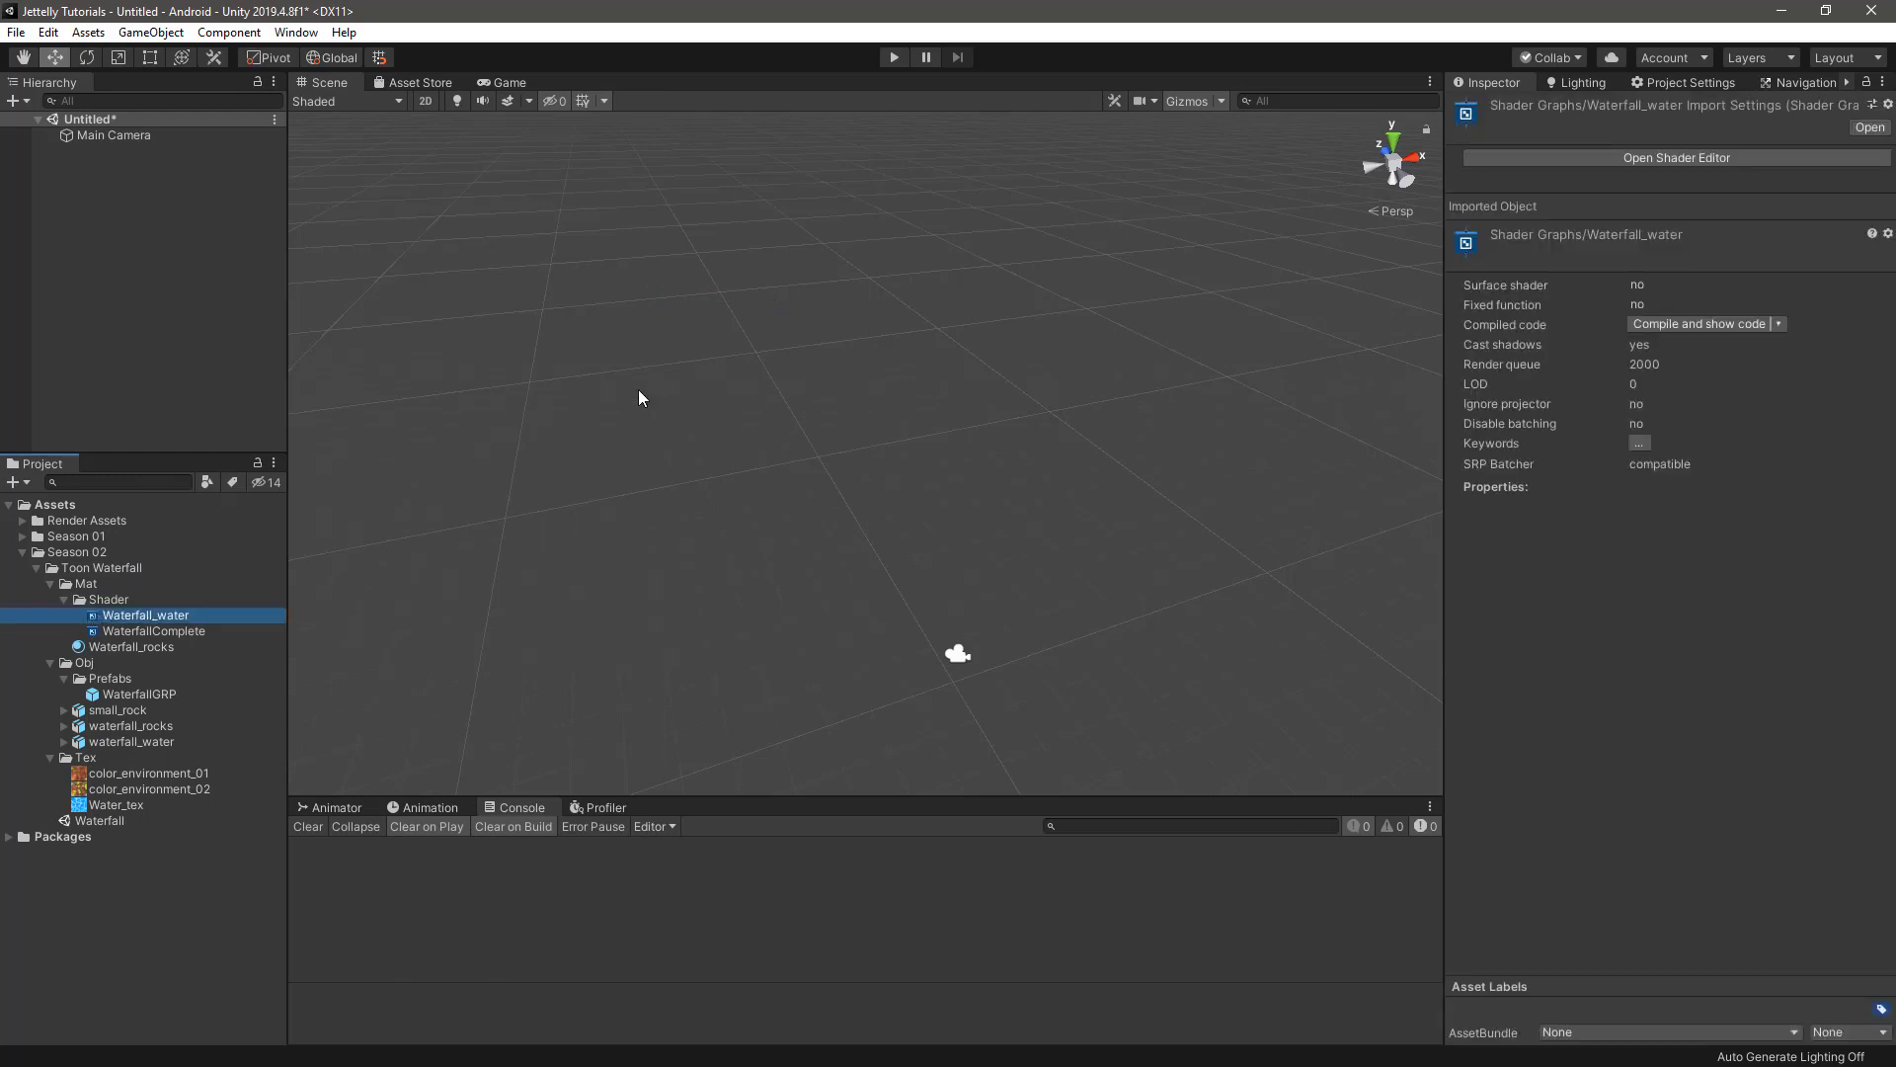
# - Create a new material named Waterfall_water in the Mat folder
pyautogui.click(108, 583)
pyautogui.rightClick(107, 582)
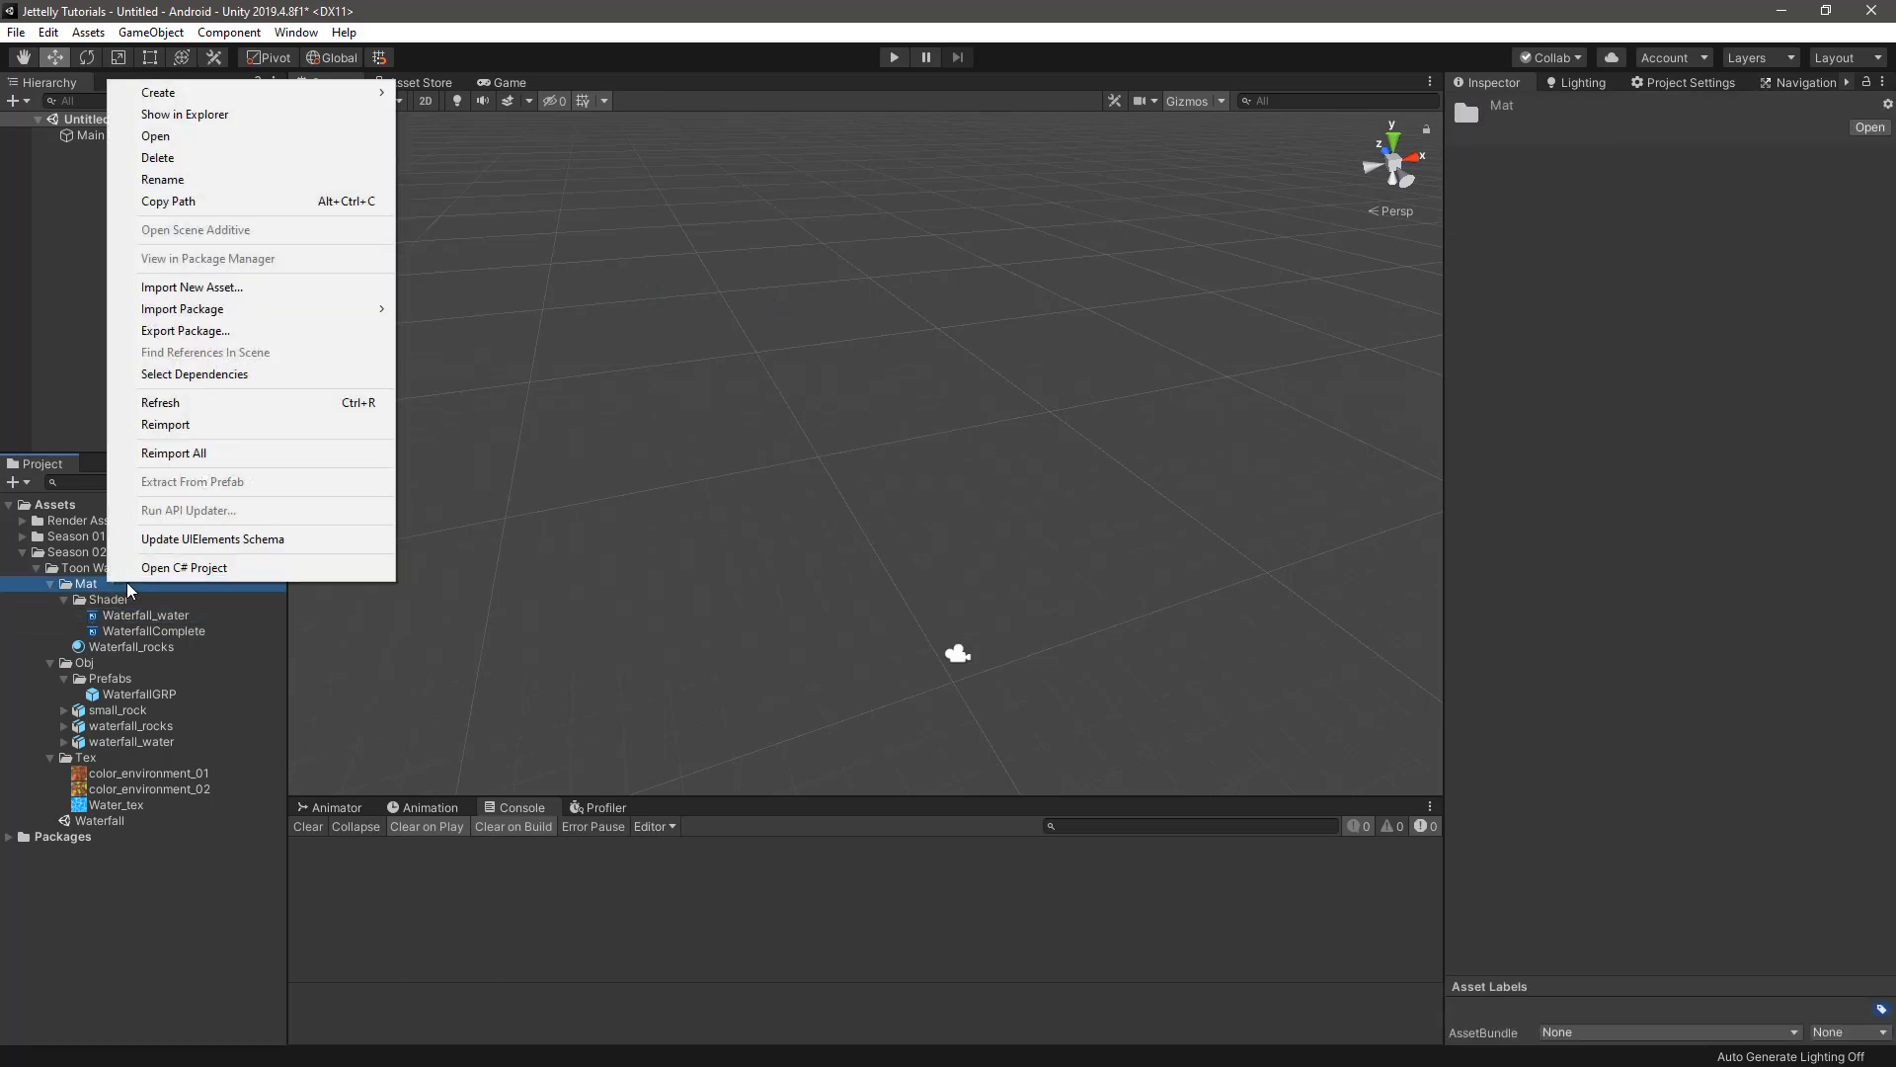
pyautogui.moveTo(356, 95)
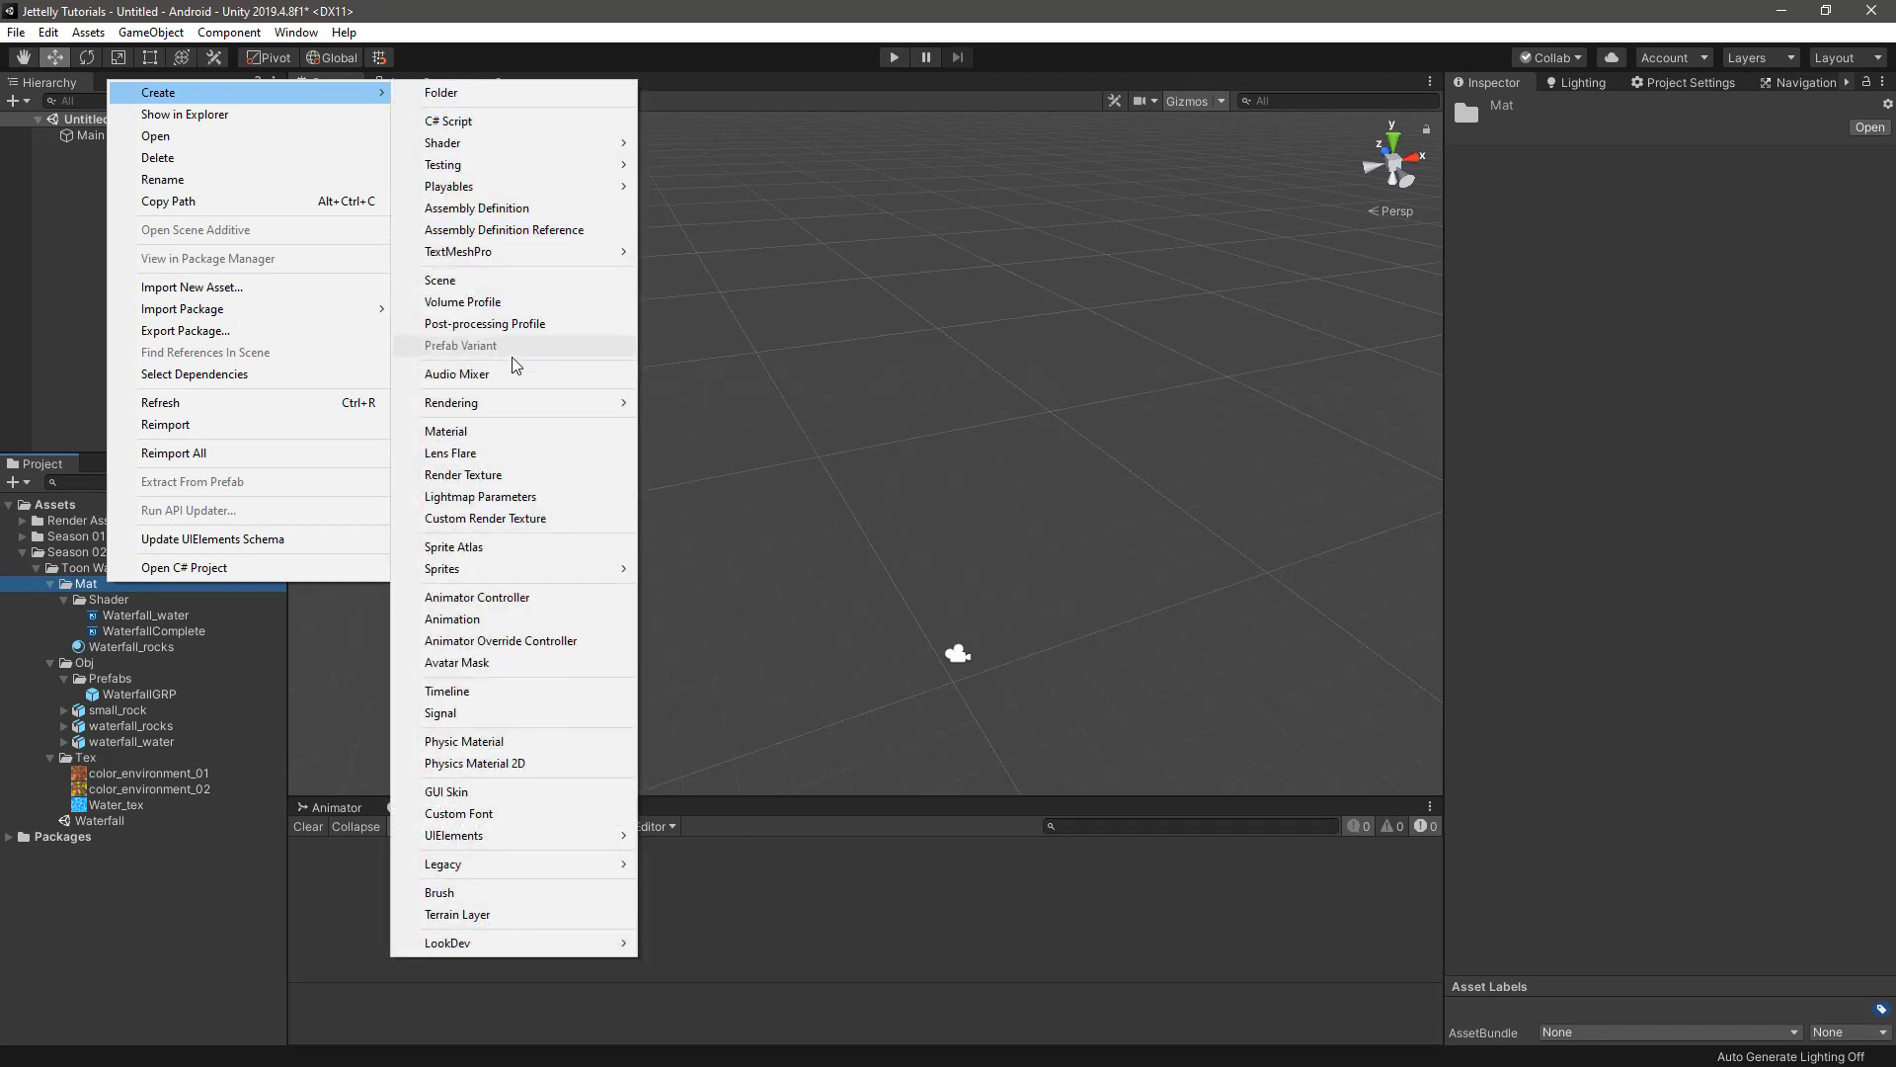
pyautogui.click(494, 431)
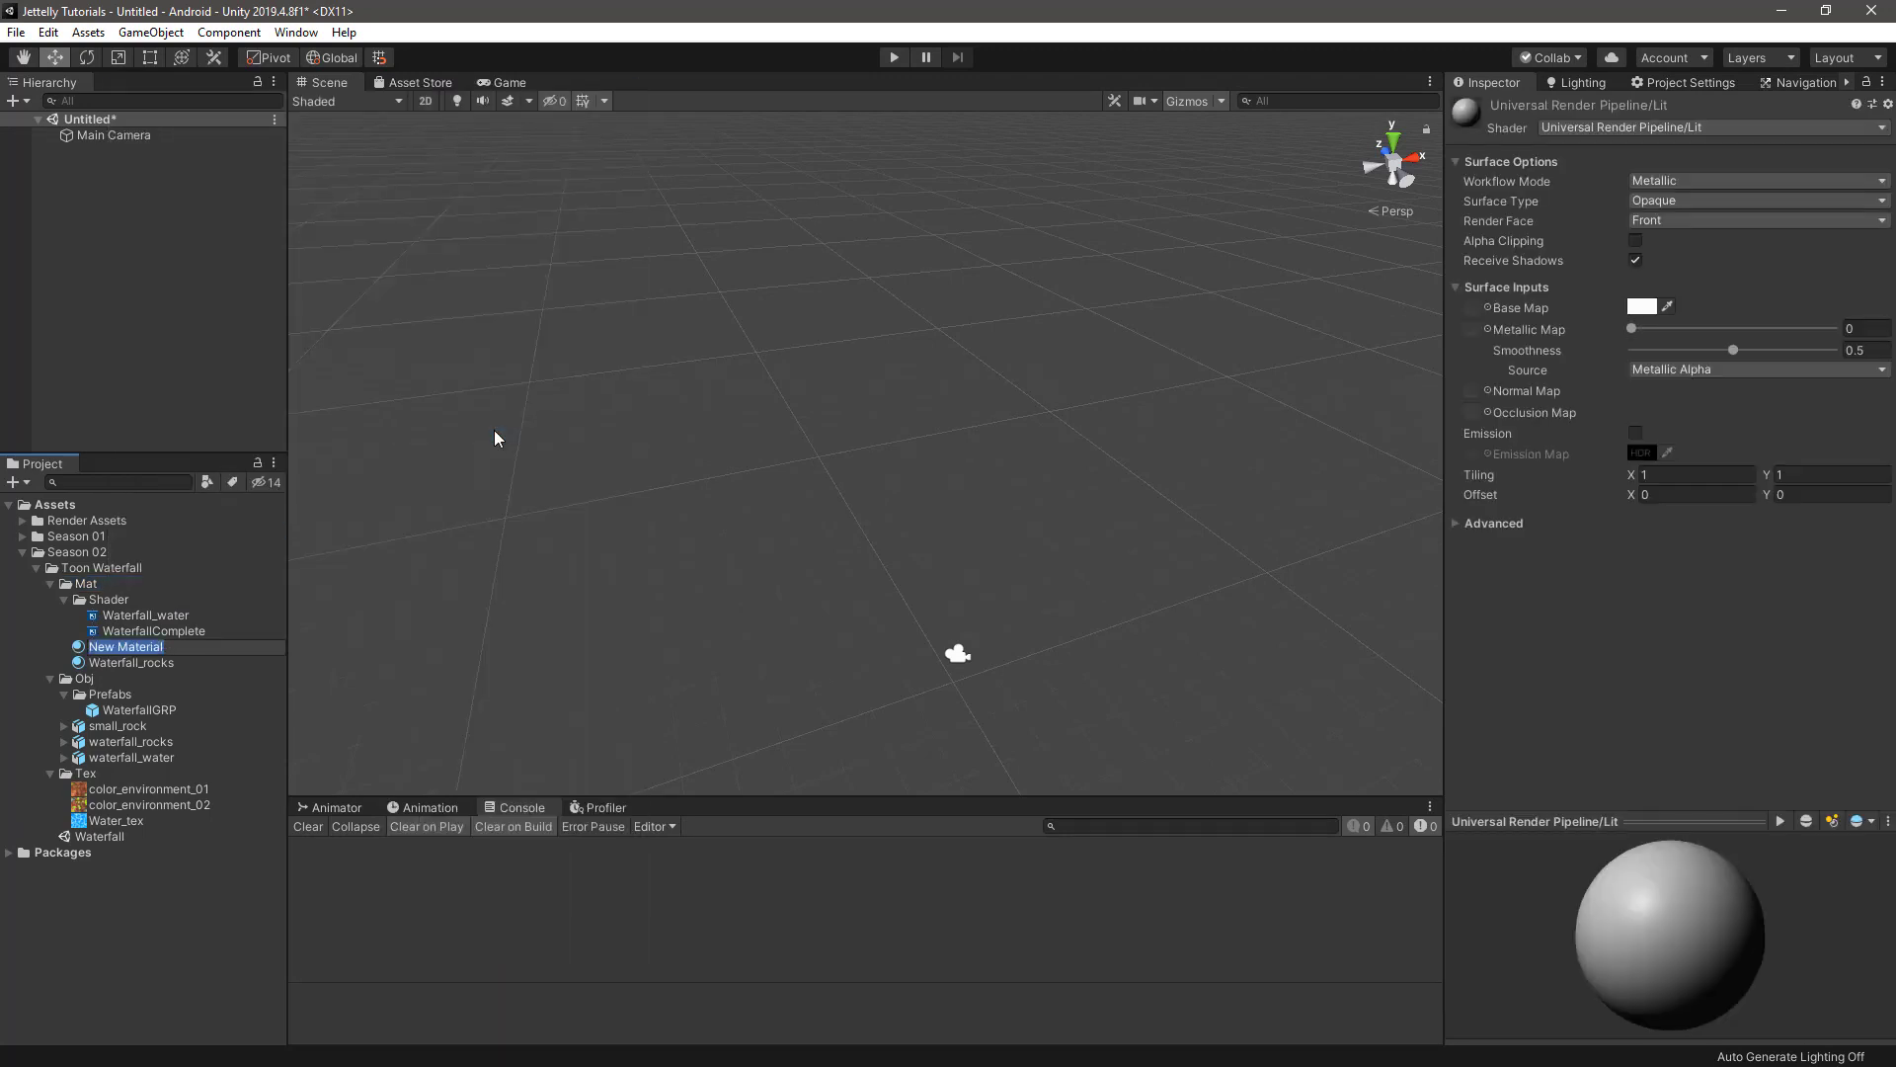
pyautogui.write('Waterfall_')
pyautogui.write('water')
pyautogui.press('Return')
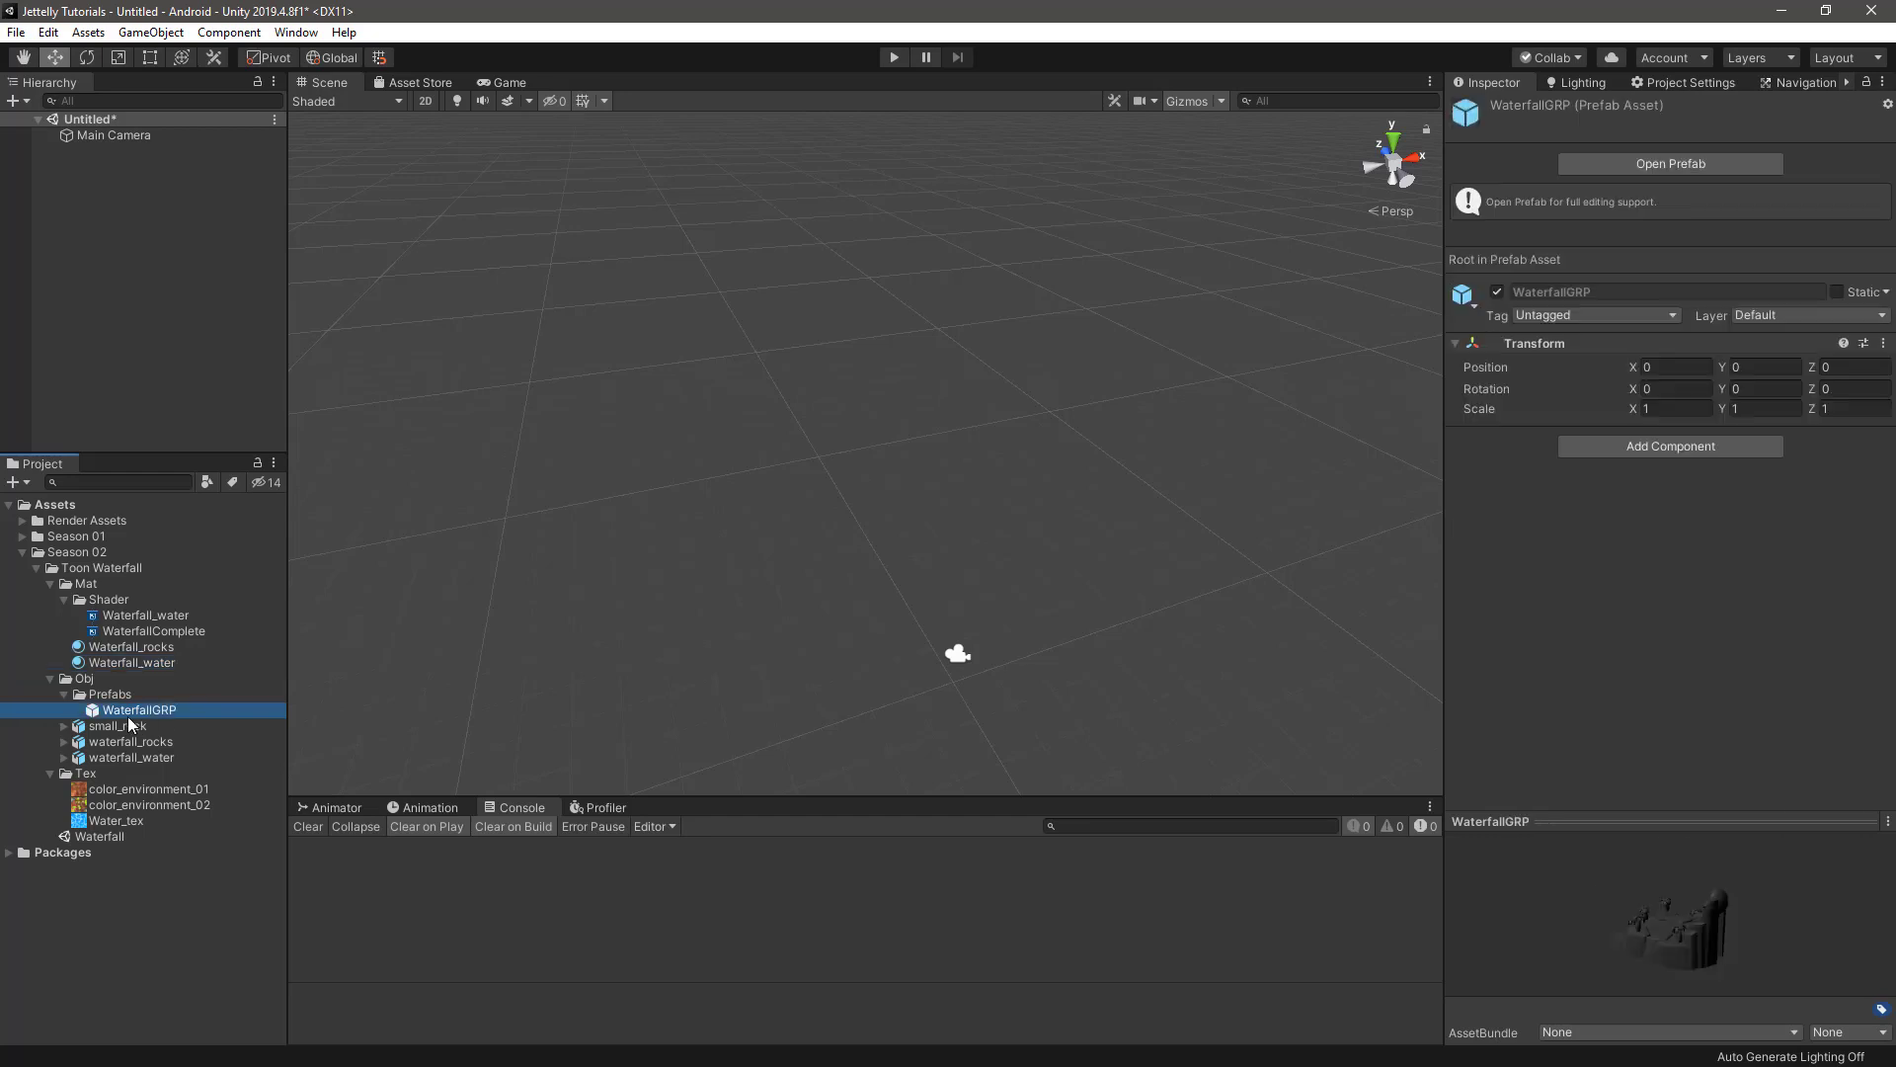
# - Place the WaterfallGRP prefab and apply Waterfall_rocks to the left palms, rock stack, arch and skull
pyautogui.moveTo(127, 709); pyautogui.dragTo(156, 324)
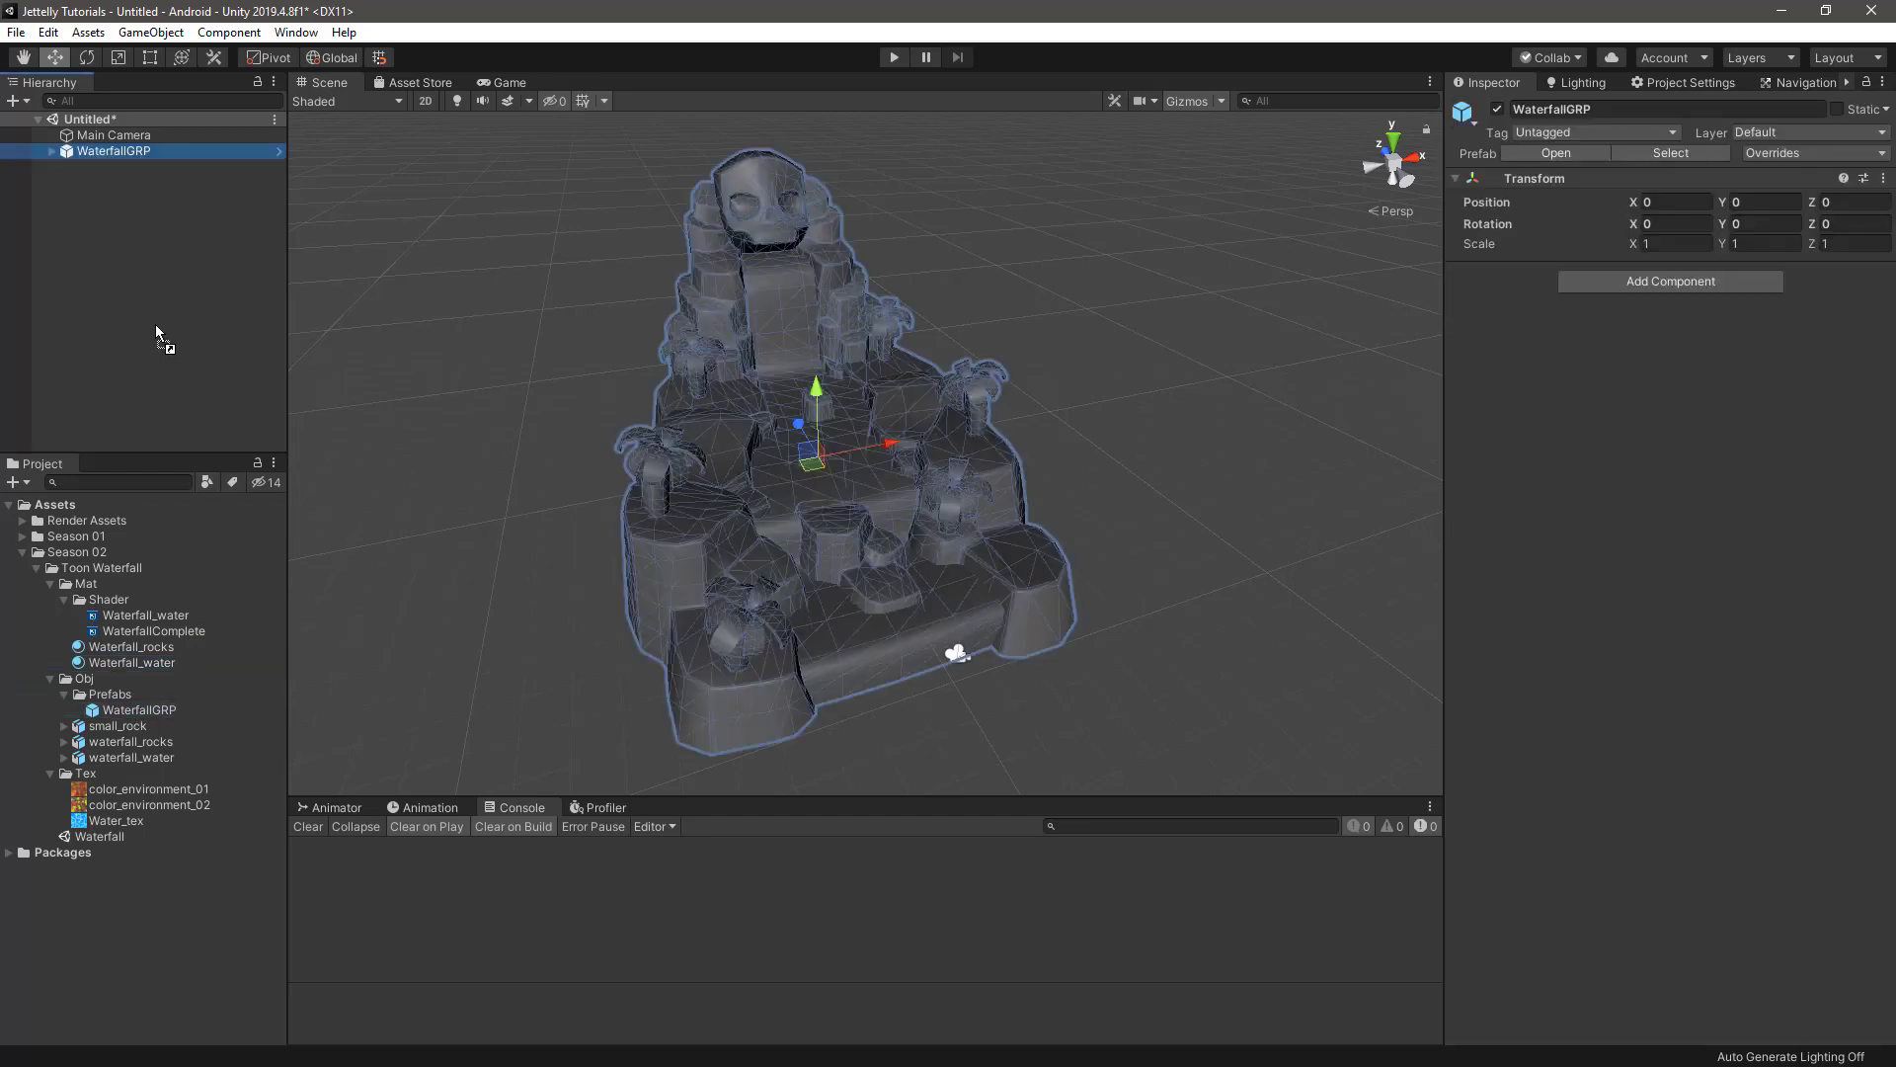
pyautogui.click(1155, 363)
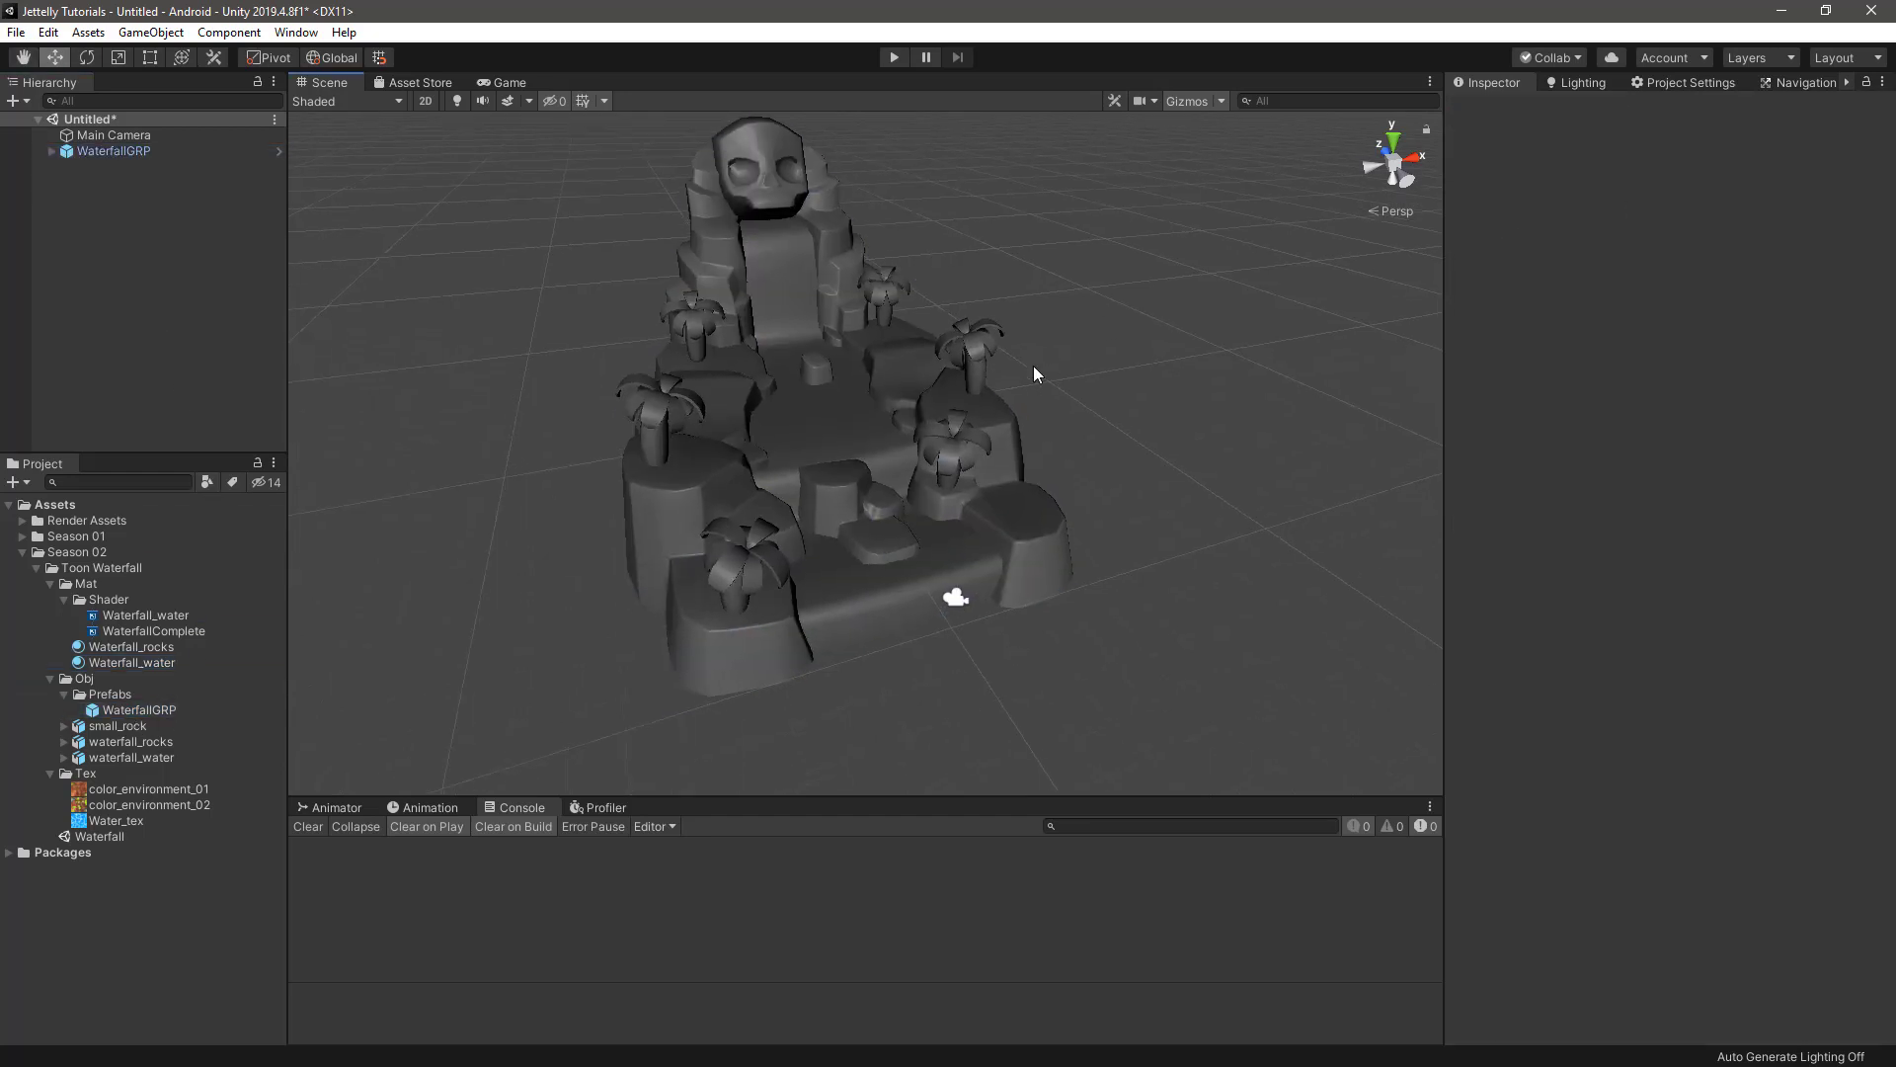
pyautogui.click(143, 650)
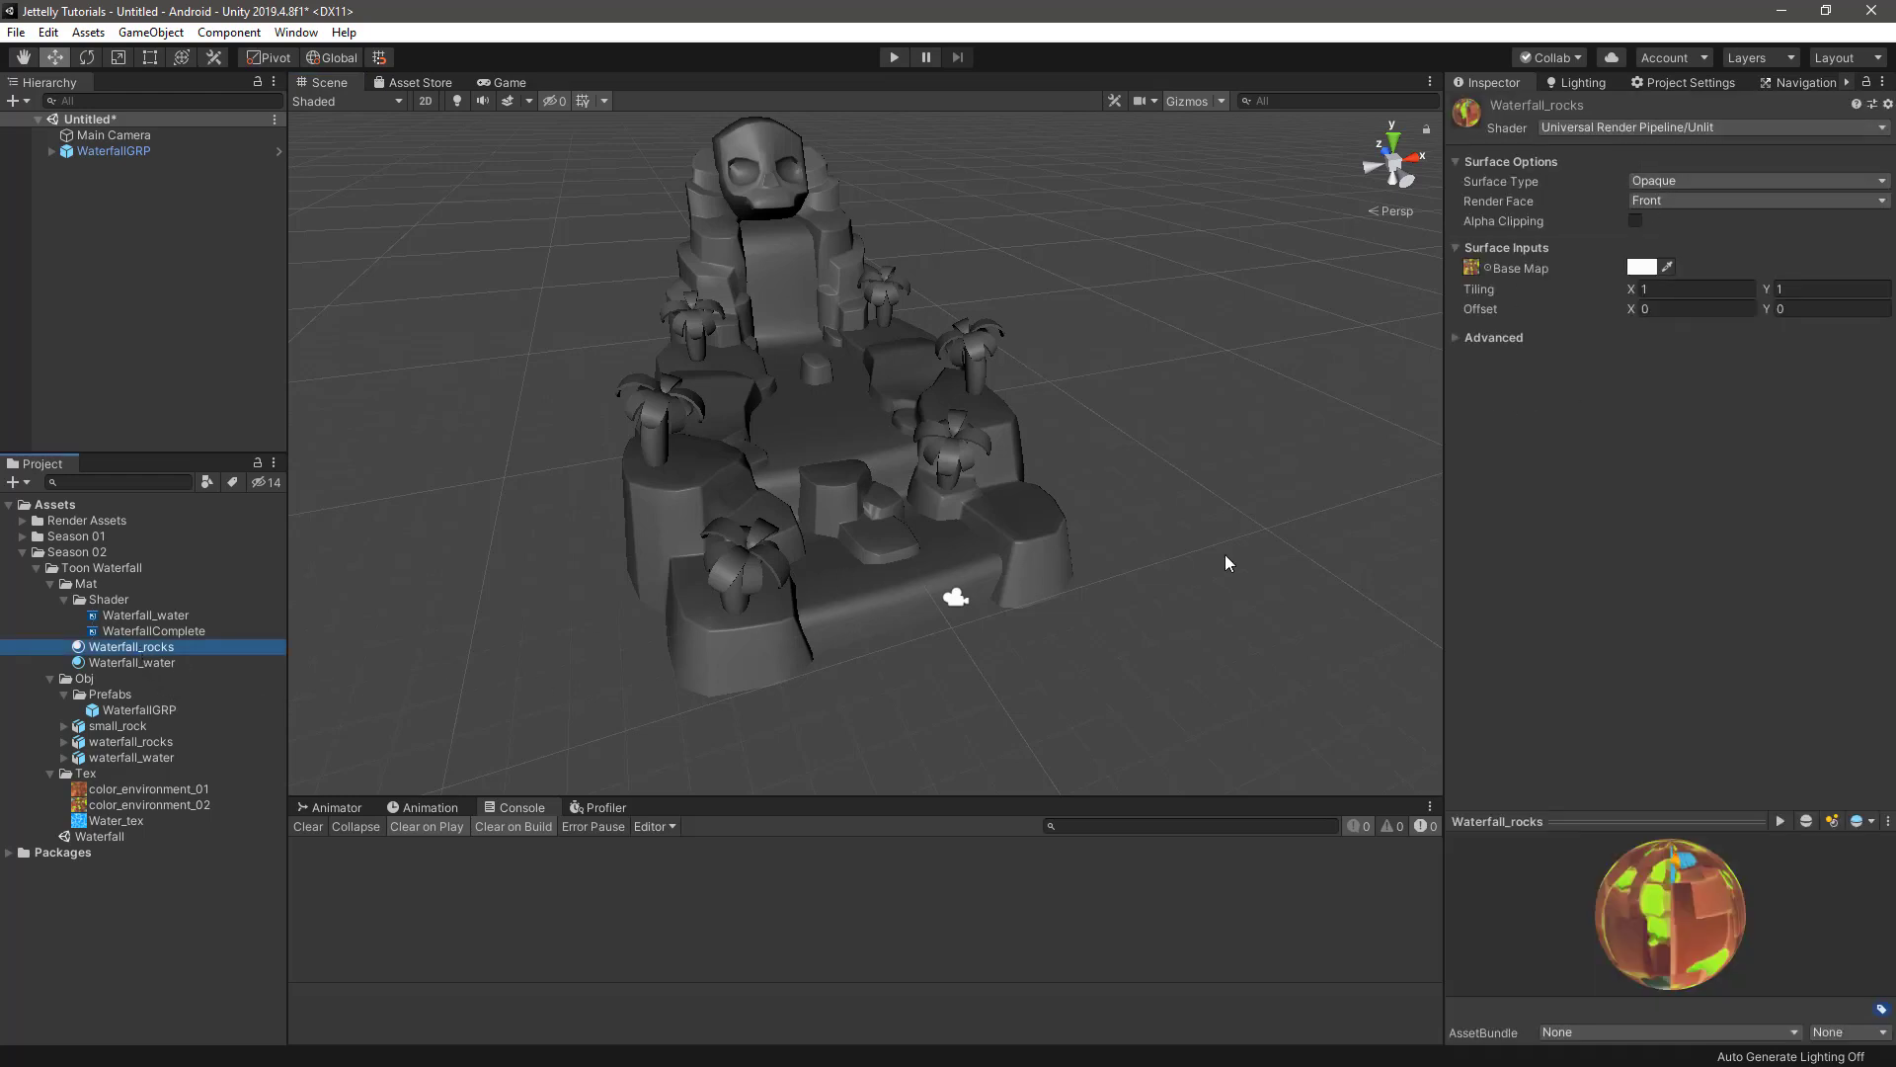
pyautogui.moveTo(148, 650); pyautogui.dragTo(668, 584)
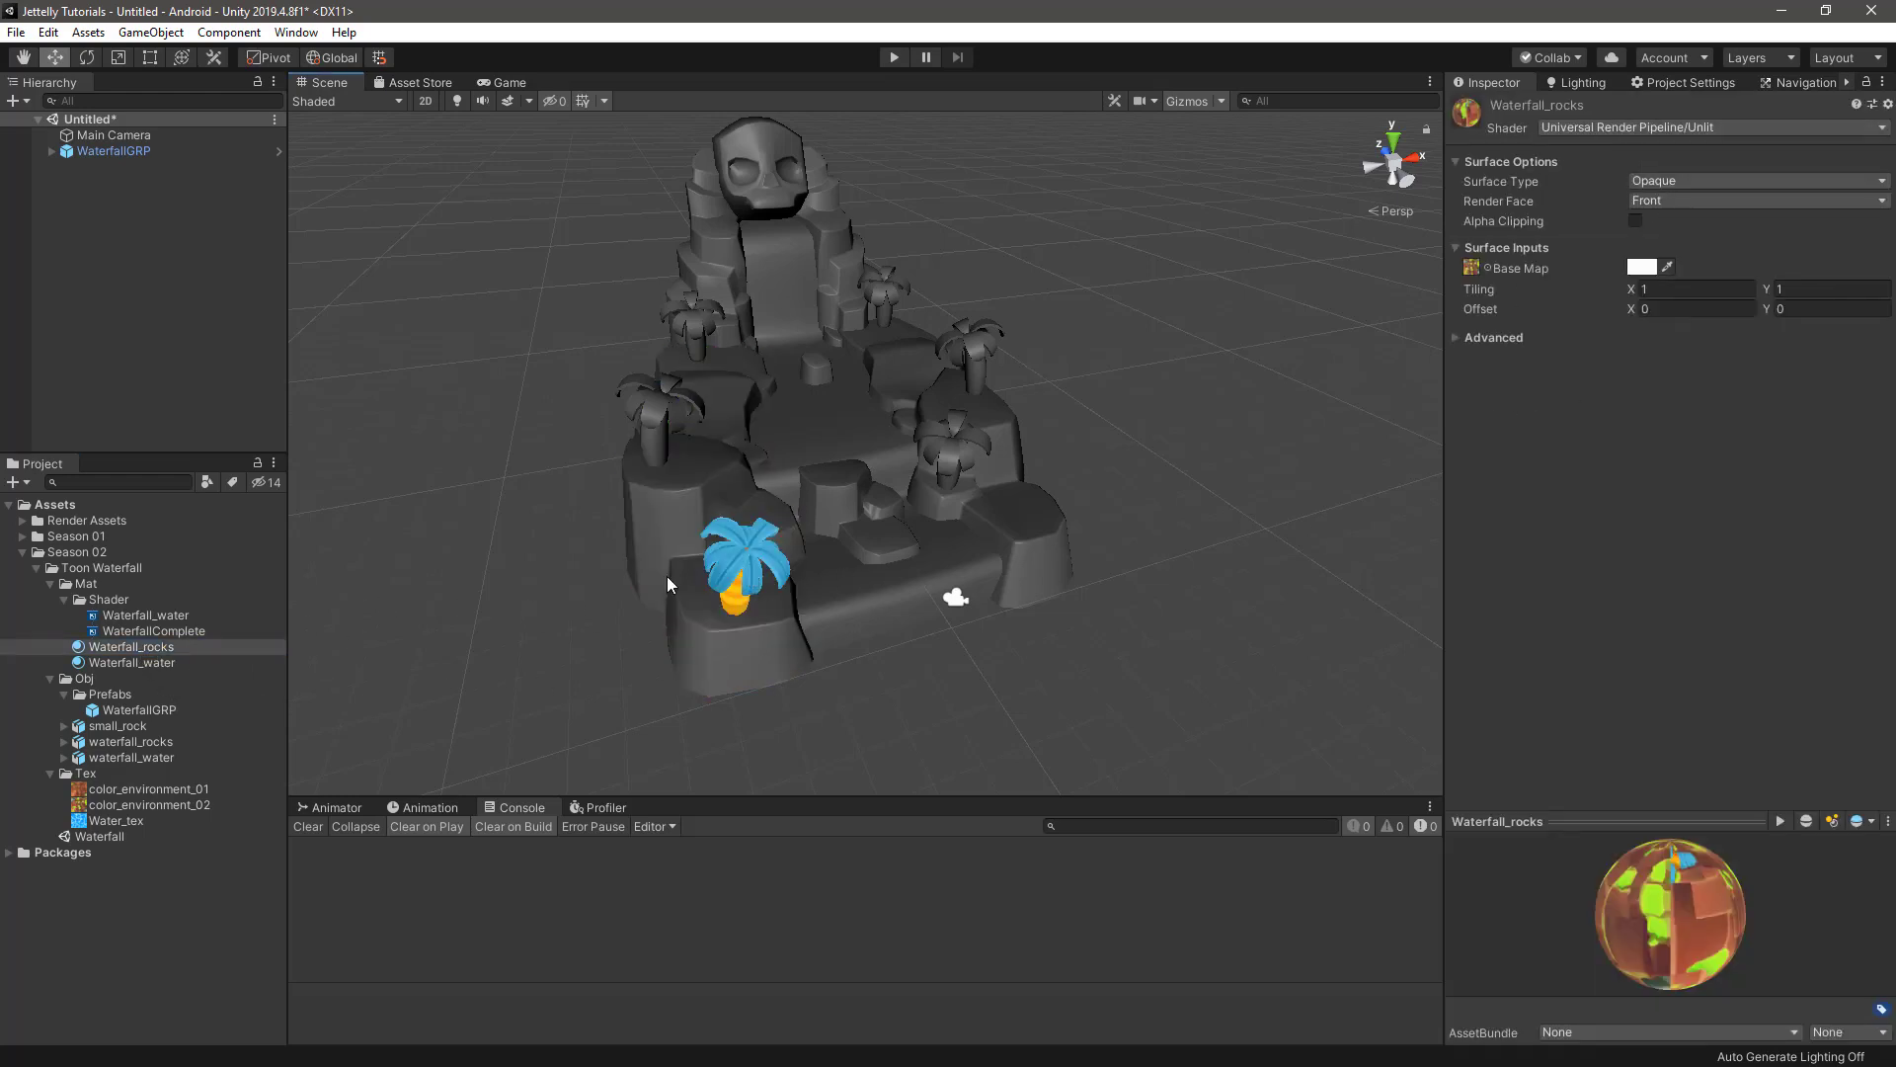
pyautogui.moveTo(149, 650); pyautogui.dragTo(692, 632)
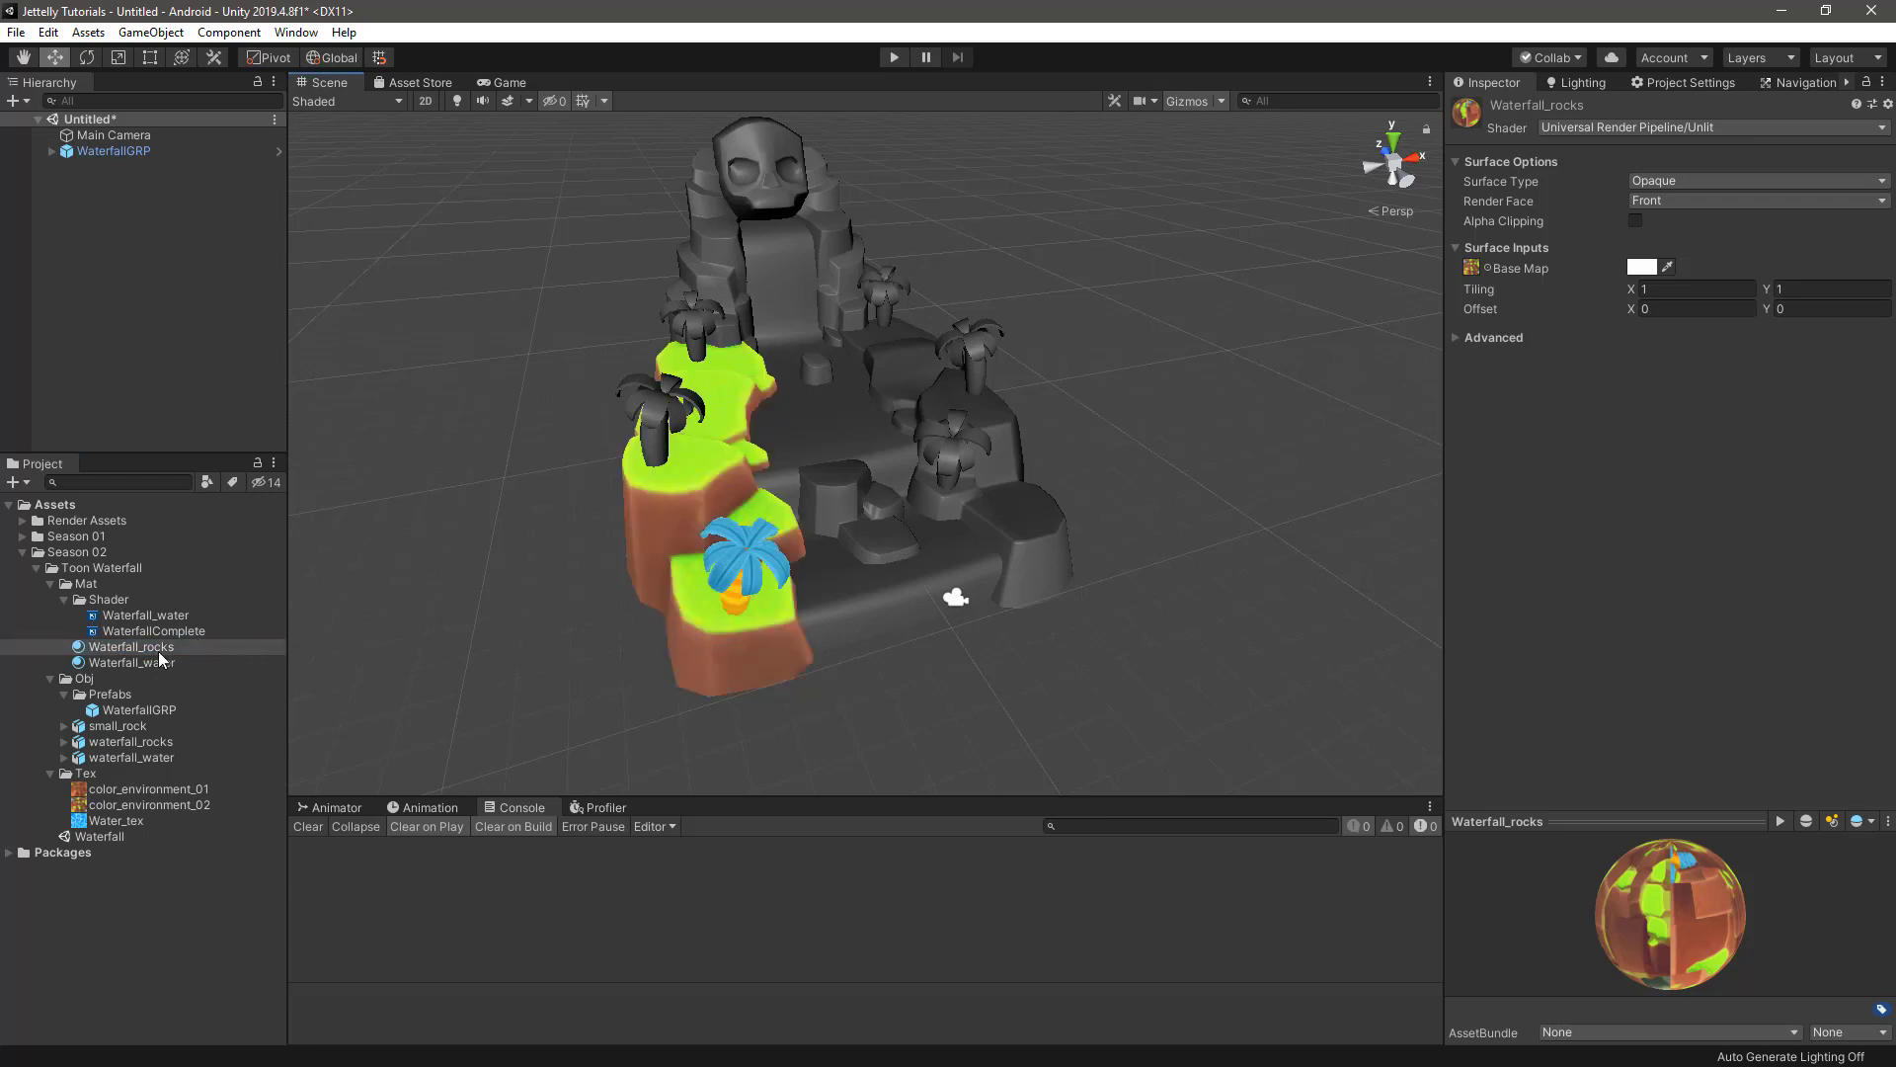
pyautogui.moveTo(136, 648); pyautogui.dragTo(652, 393)
pyautogui.moveTo(149, 647); pyautogui.dragTo(684, 308)
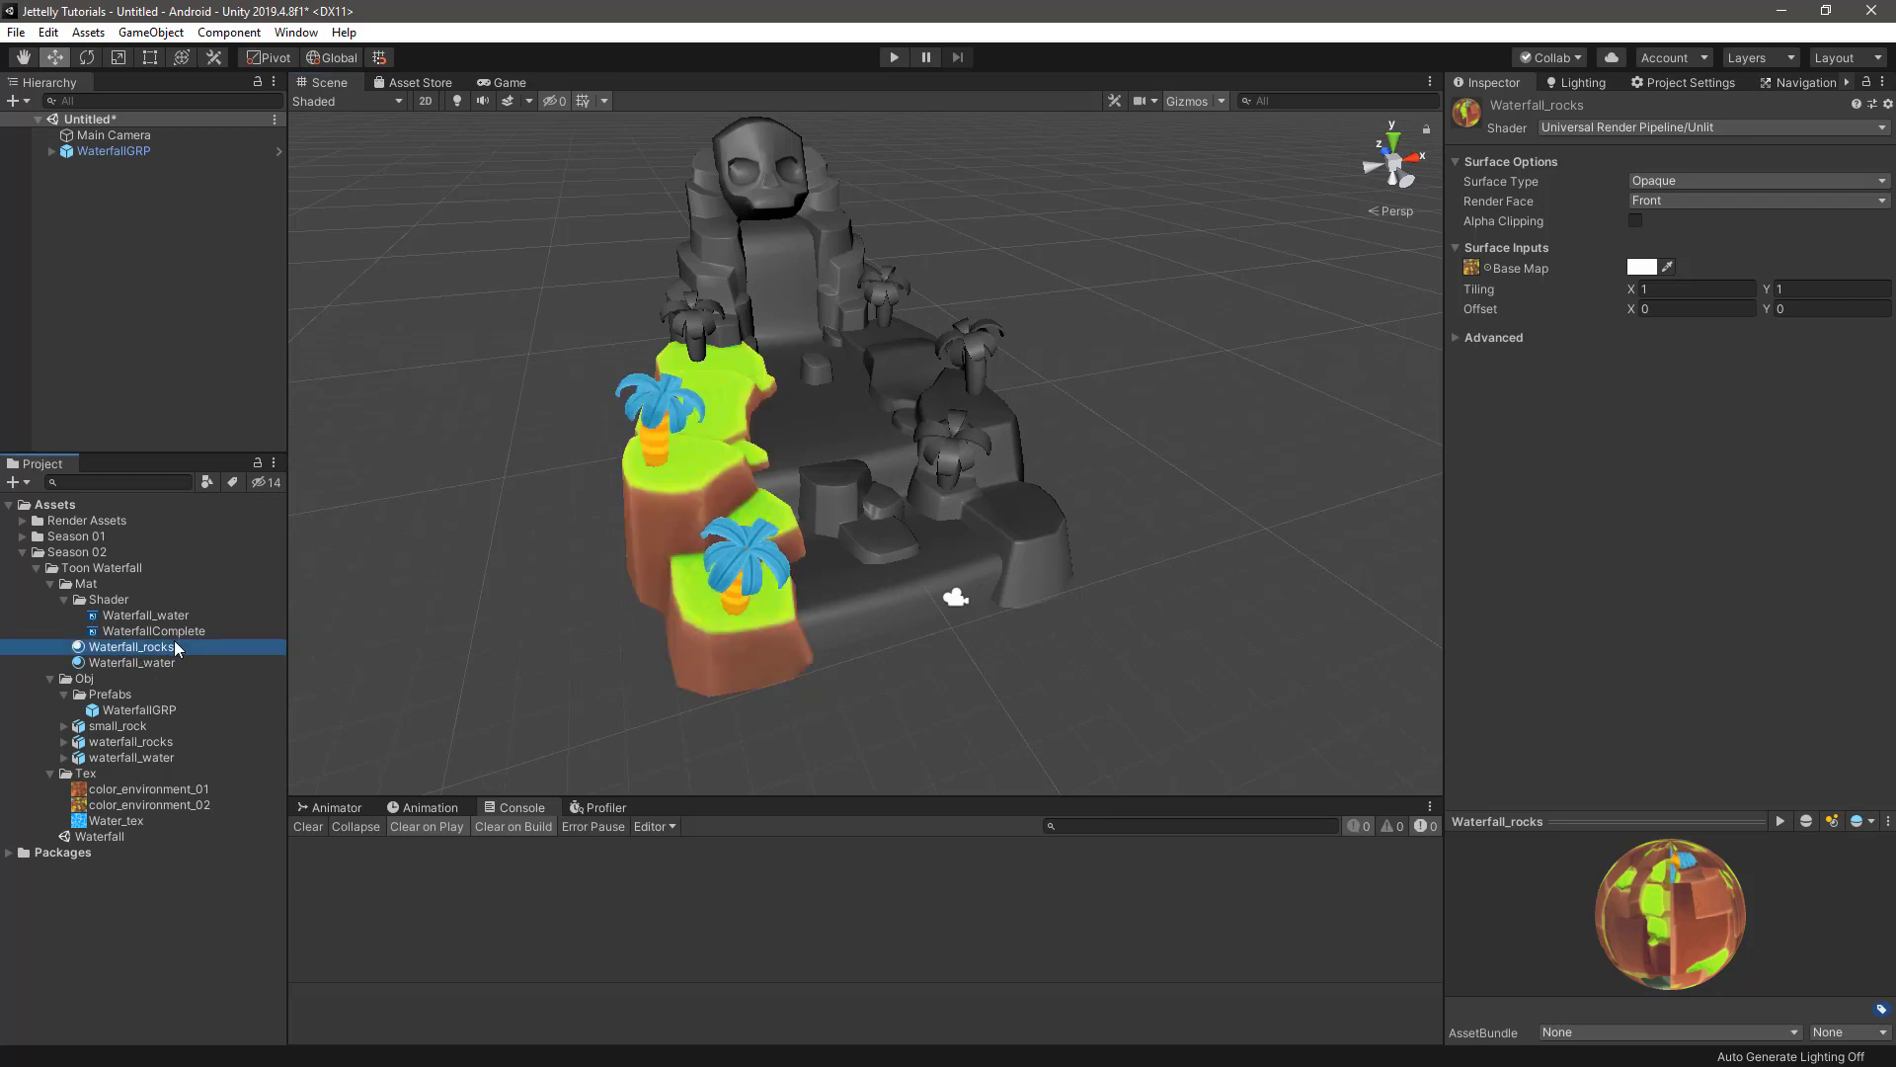
pyautogui.moveTo(156, 649); pyautogui.dragTo(734, 284)
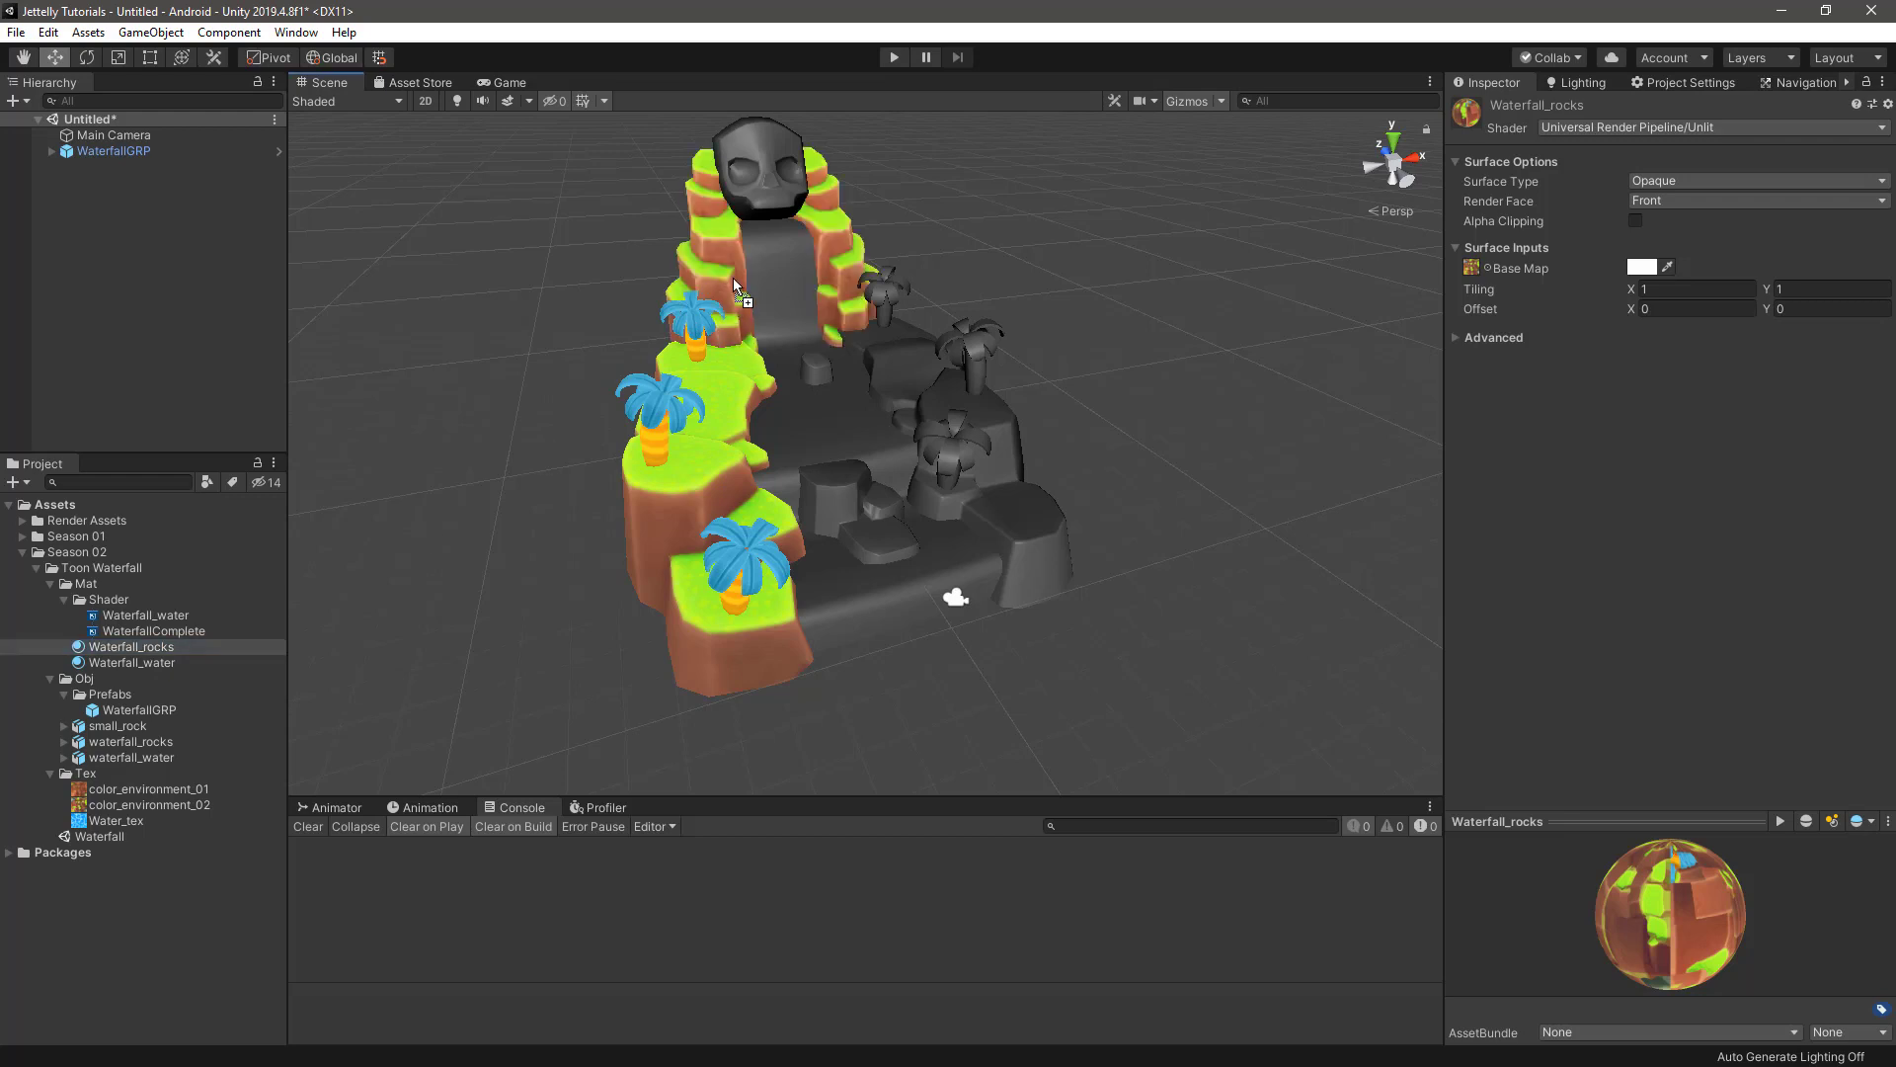
pyautogui.moveTo(141, 643); pyautogui.dragTo(741, 225)
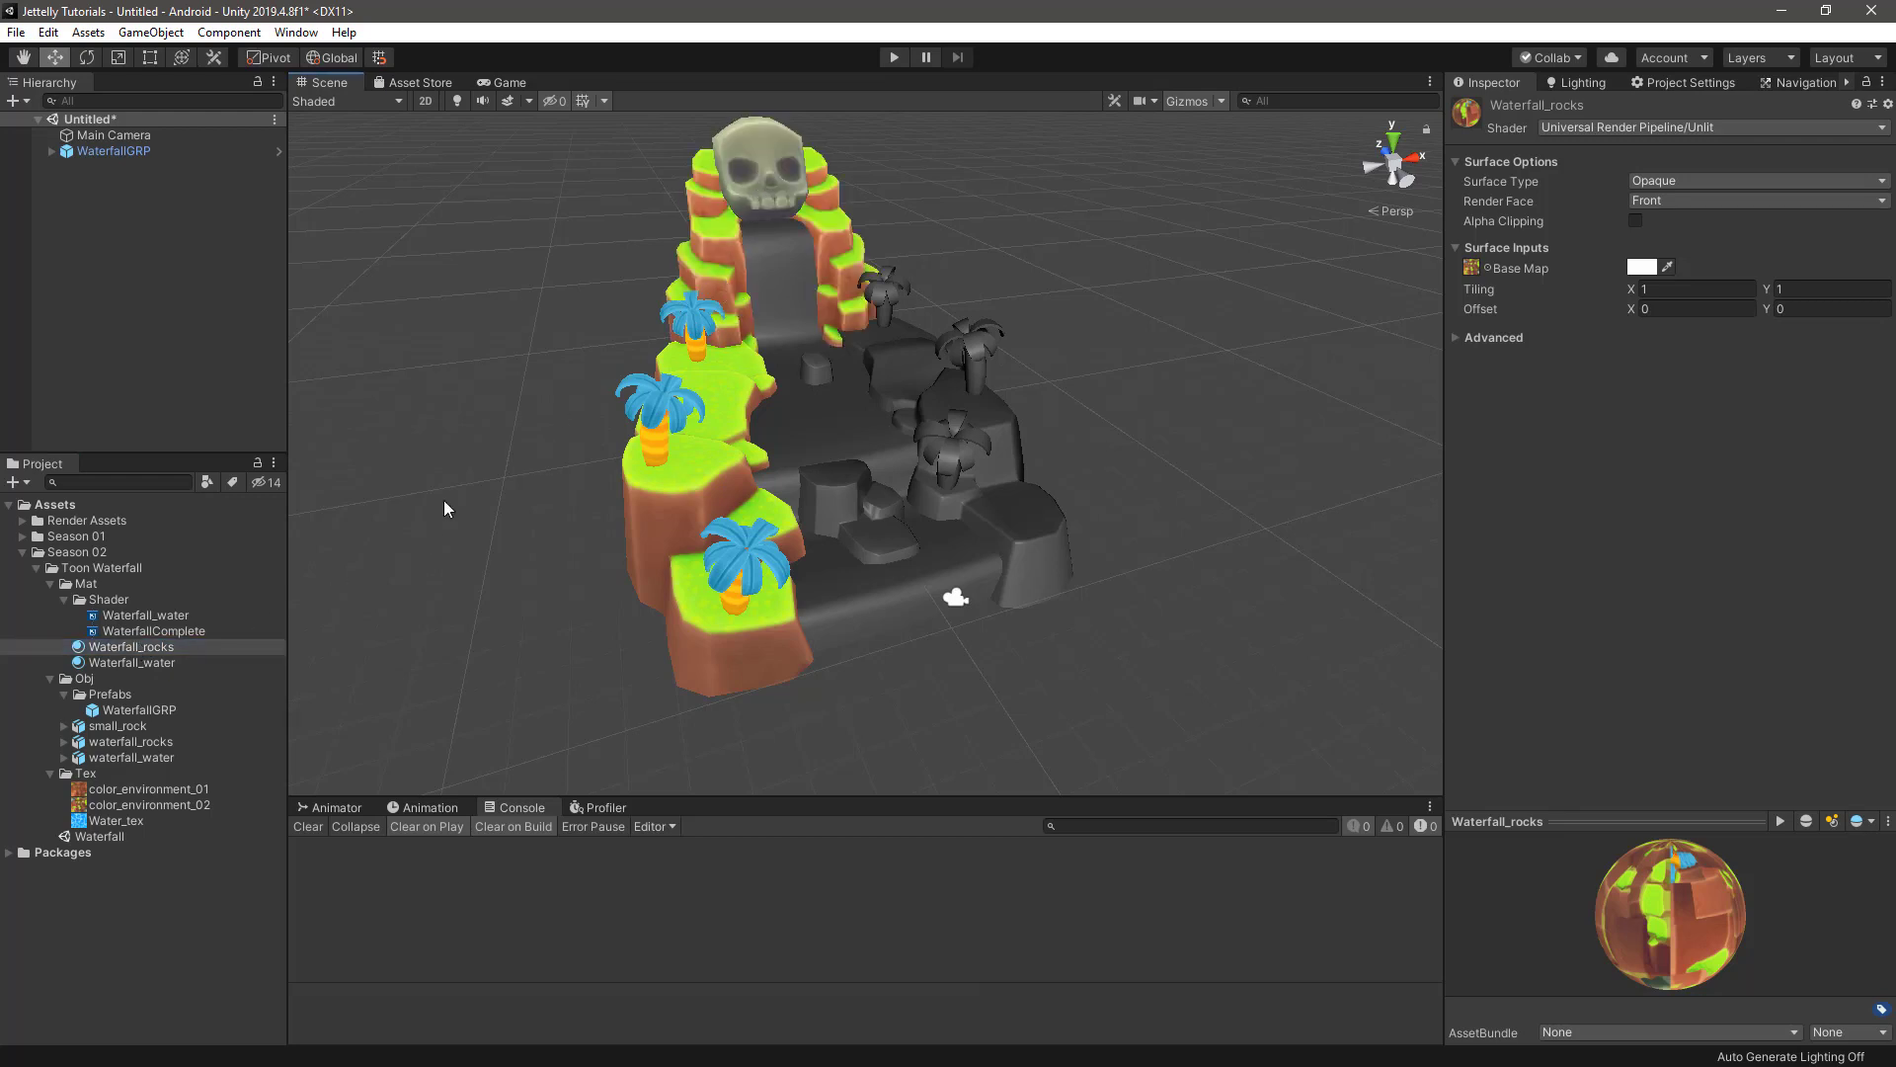
# - Apply Waterfall_rocks to the dark central rocks, small centre rock and right-side palm trees
pyautogui.keyDown('alt'); pyautogui.moveTo(422, 626); pyautogui.dragTo(229, 696); pyautogui.keyUp('alt')
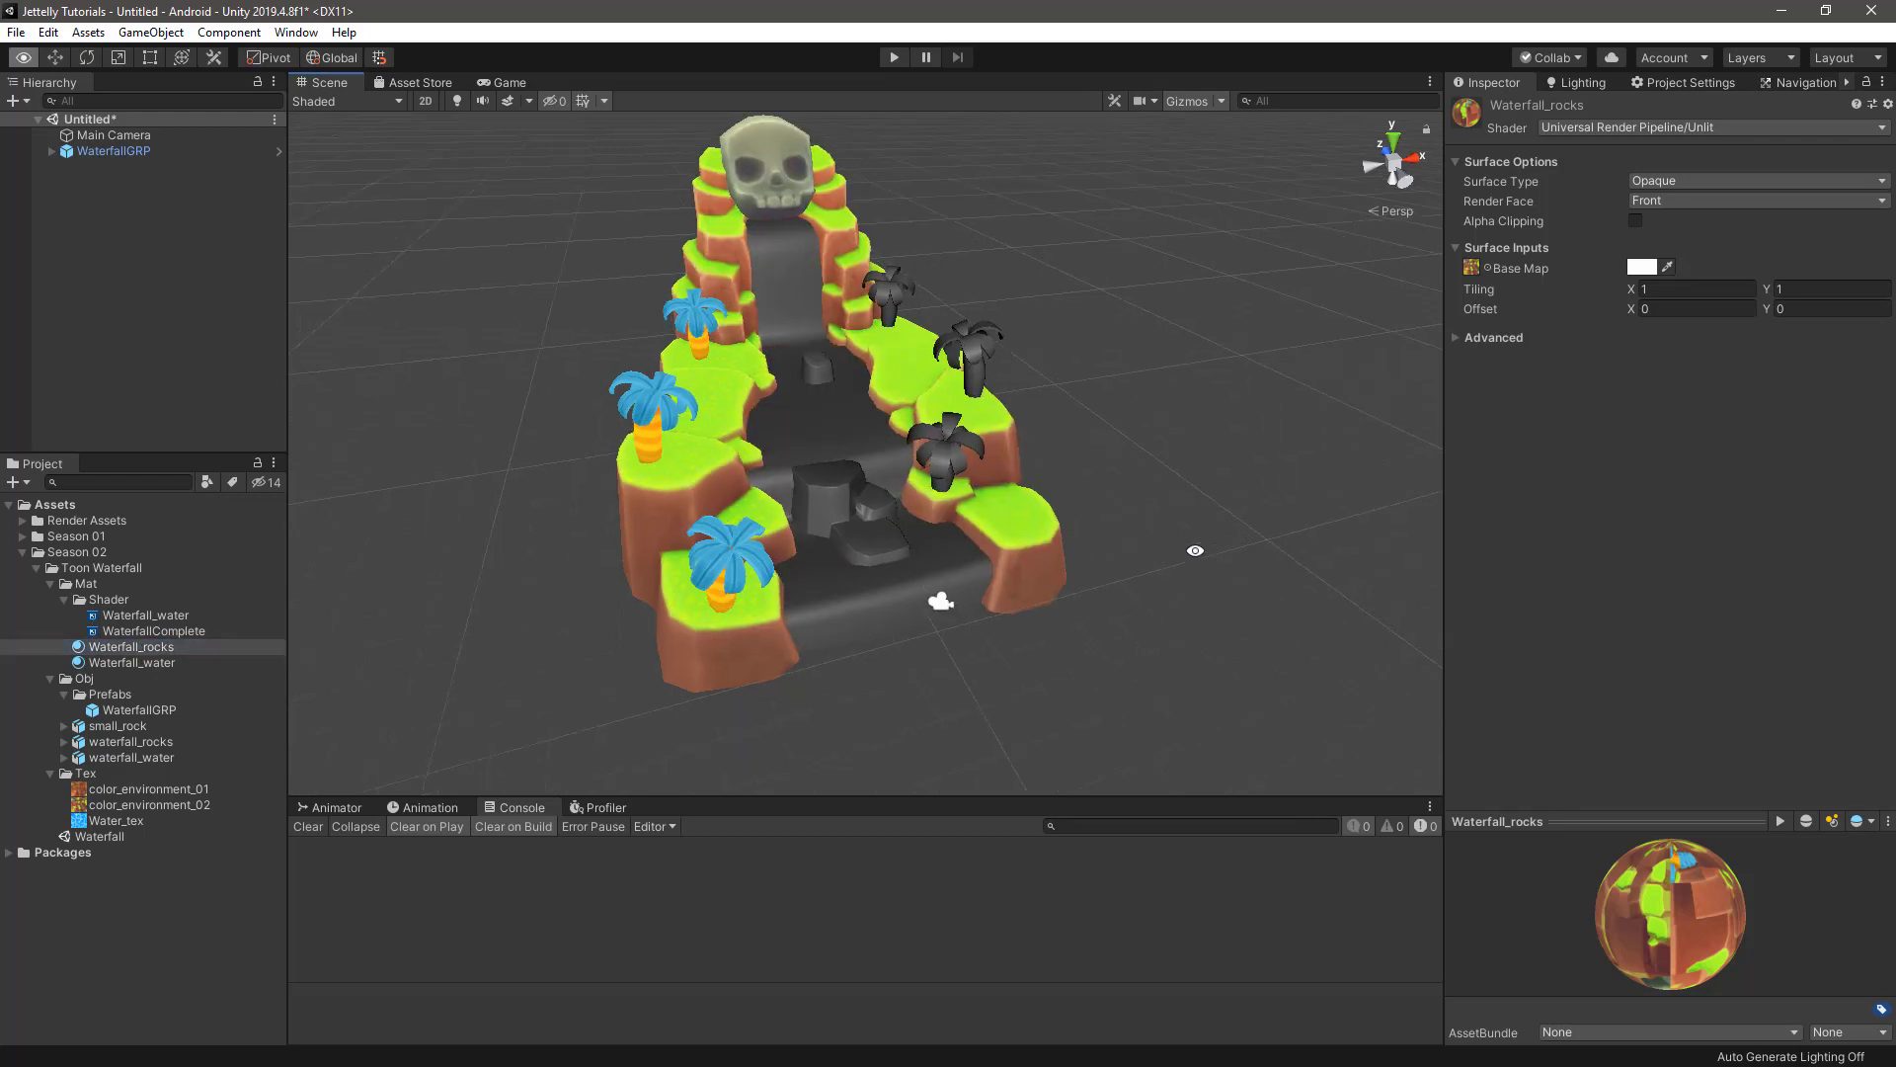
pyautogui.moveTo(146, 652); pyautogui.dragTo(713, 527)
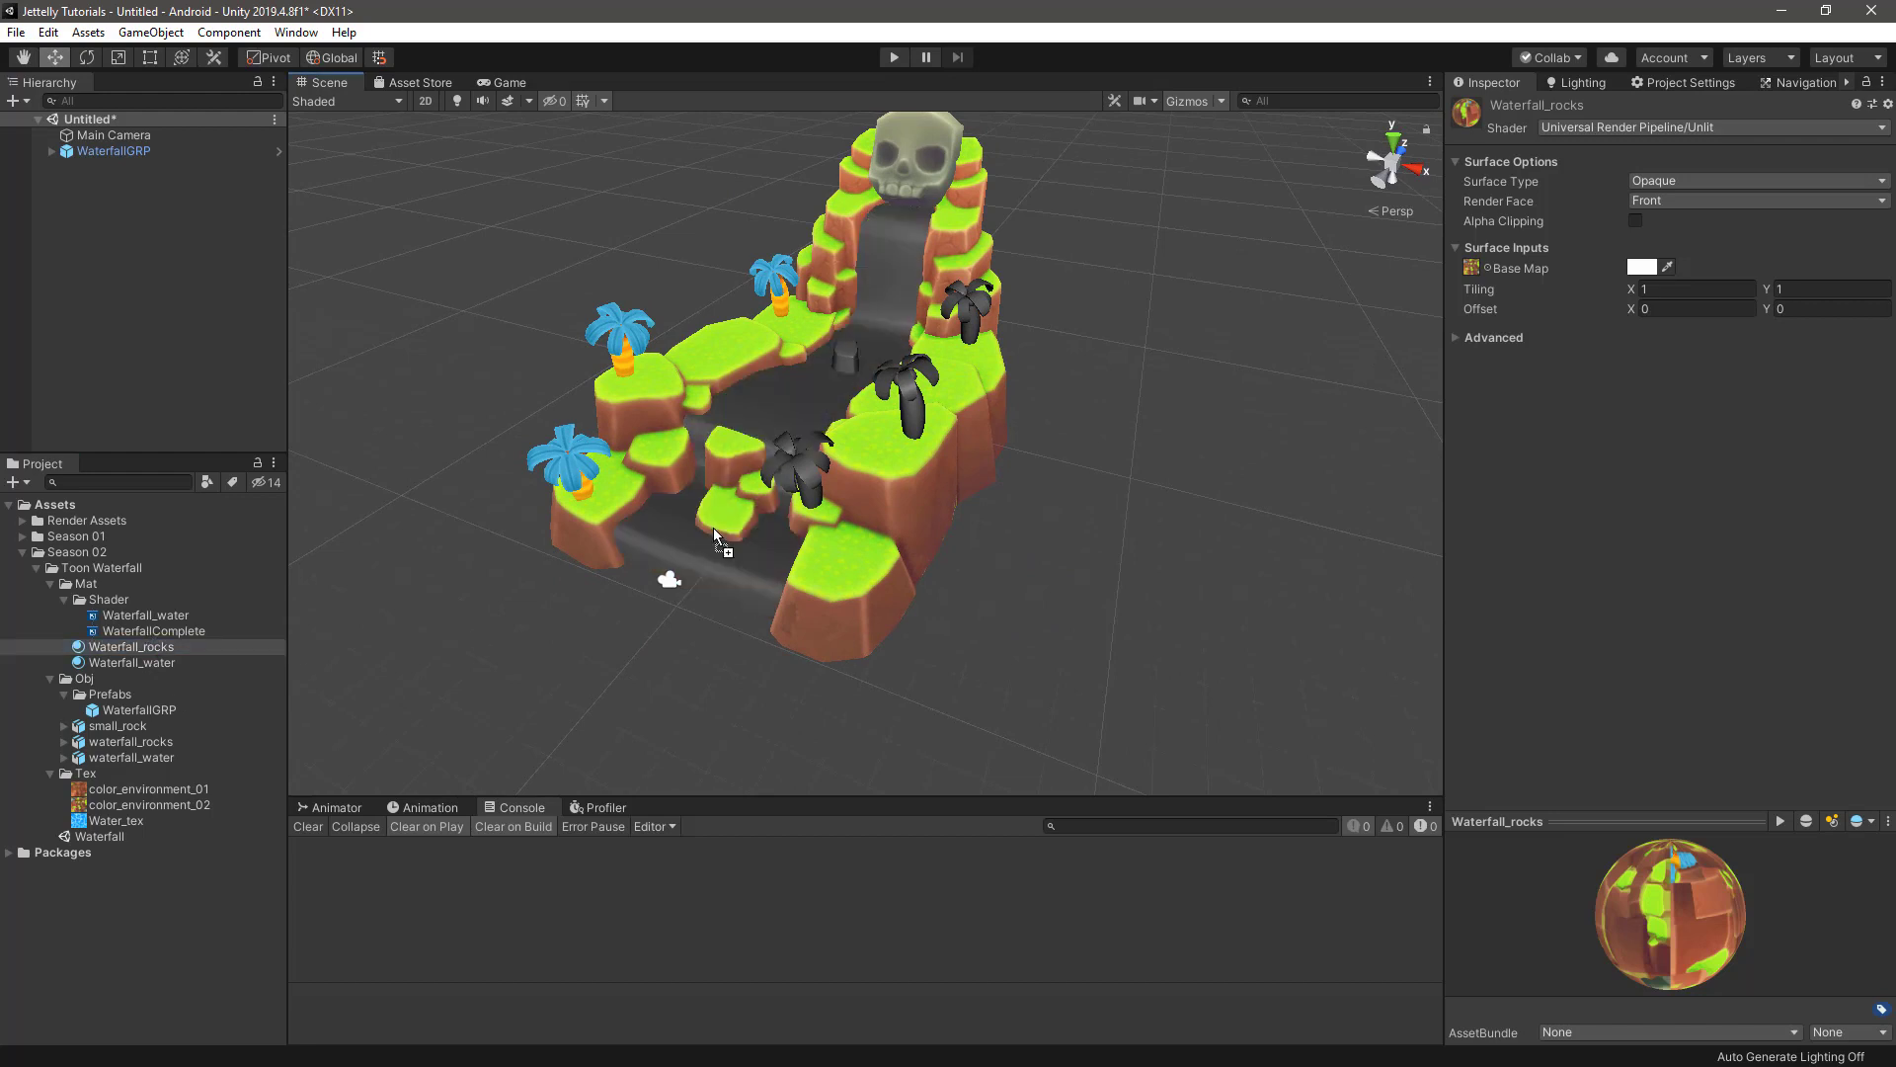
pyautogui.moveTo(153, 652)
pyautogui.mouseDown()
pyautogui.moveTo(757, 413)
pyautogui.moveTo(844, 343)
pyautogui.mouseUp()
pyautogui.moveTo(158, 652)
pyautogui.mouseDown()
pyautogui.moveTo(334, 640)
pyautogui.moveTo(901, 381)
pyautogui.mouseUp()
pyautogui.moveTo(128, 647); pyautogui.dragTo(985, 292)
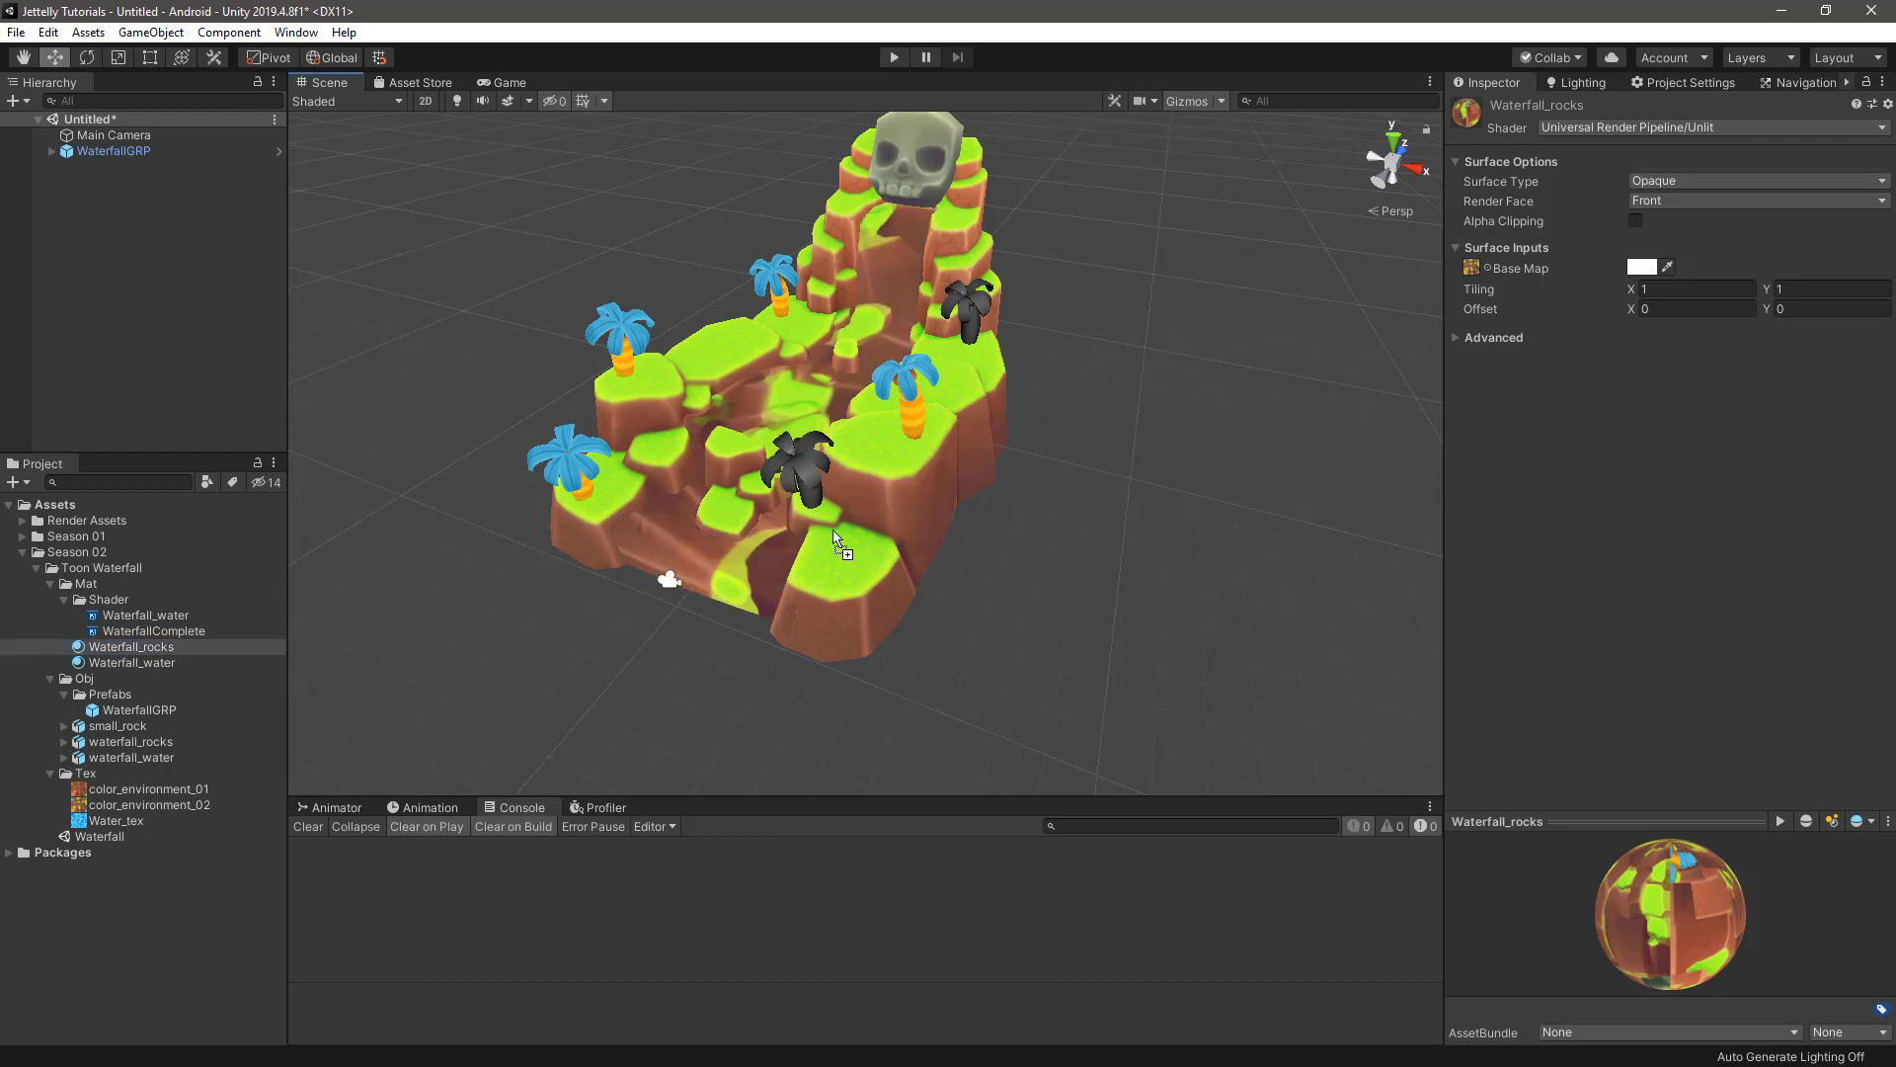
pyautogui.keyDown('alt'); pyautogui.moveTo(985, 617); pyautogui.dragTo(1205, 563); pyautogui.keyUp('alt')
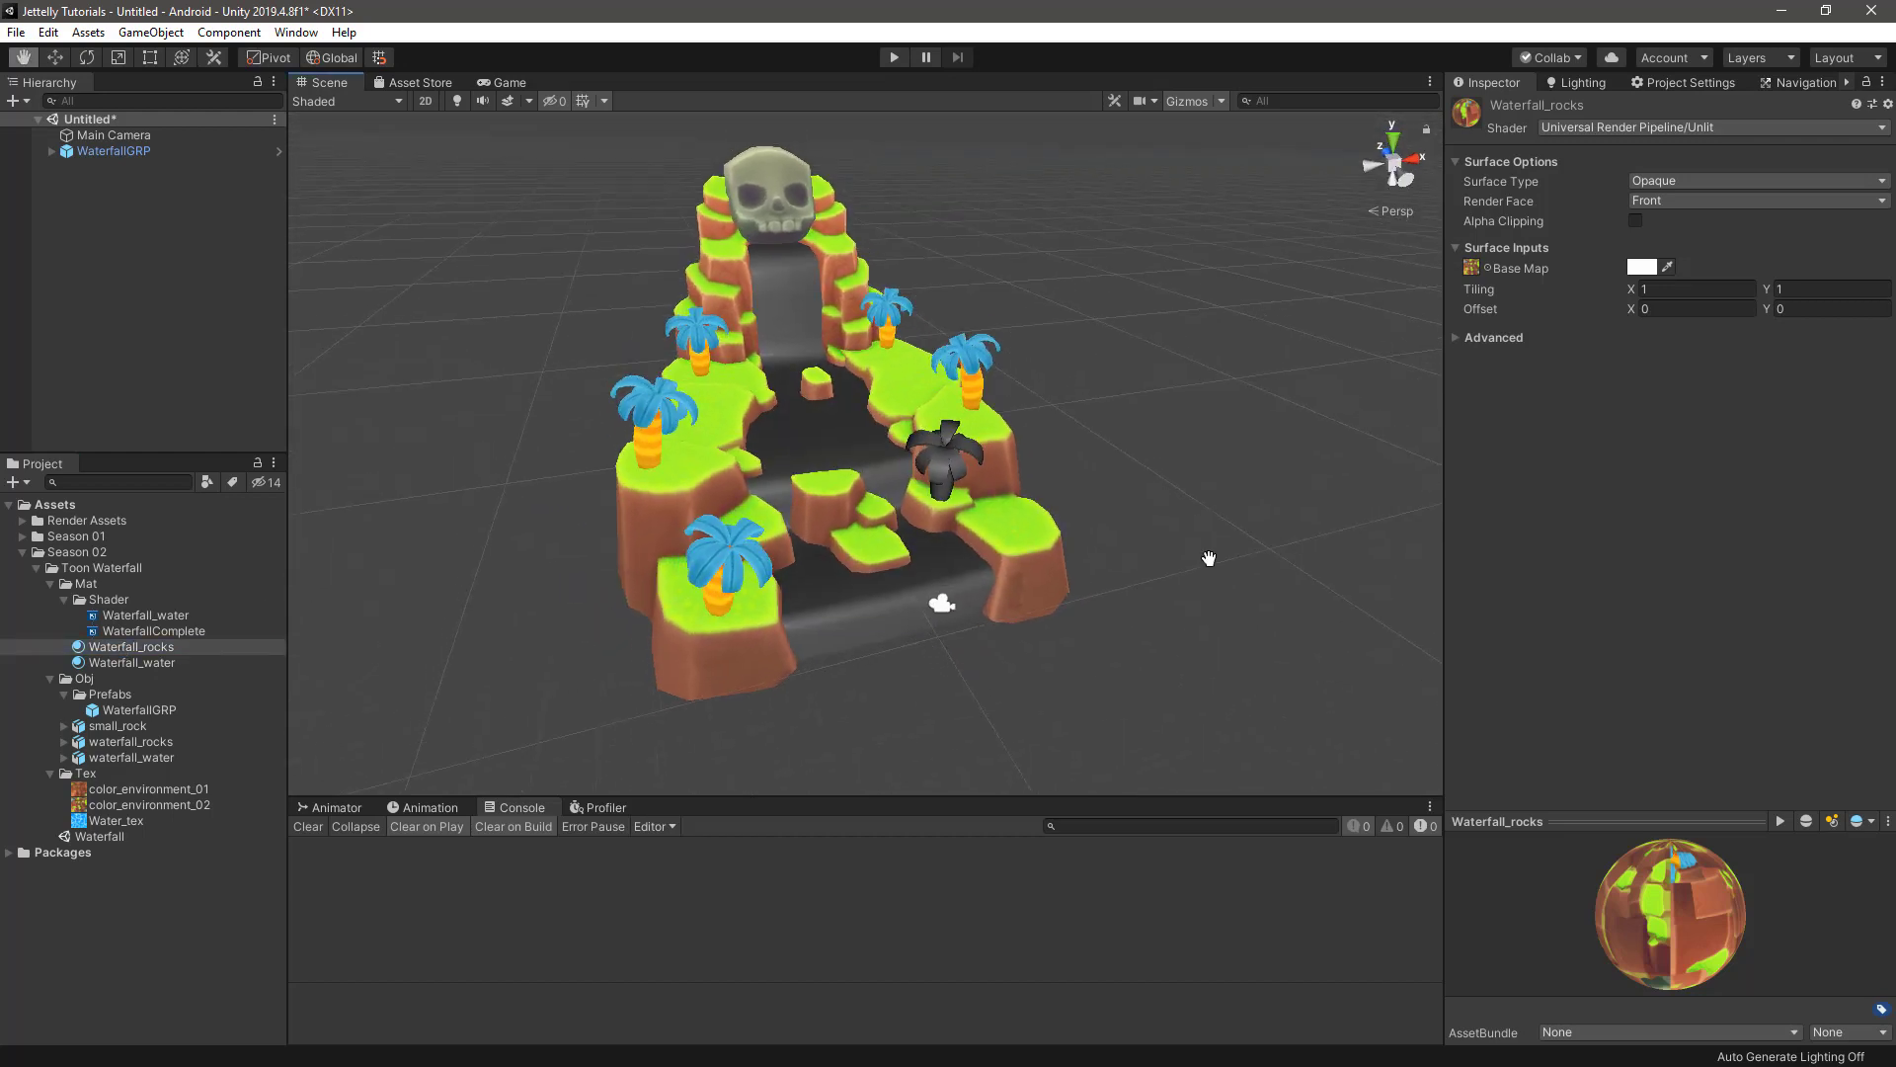
pyautogui.moveTo(132, 649); pyautogui.dragTo(937, 479)
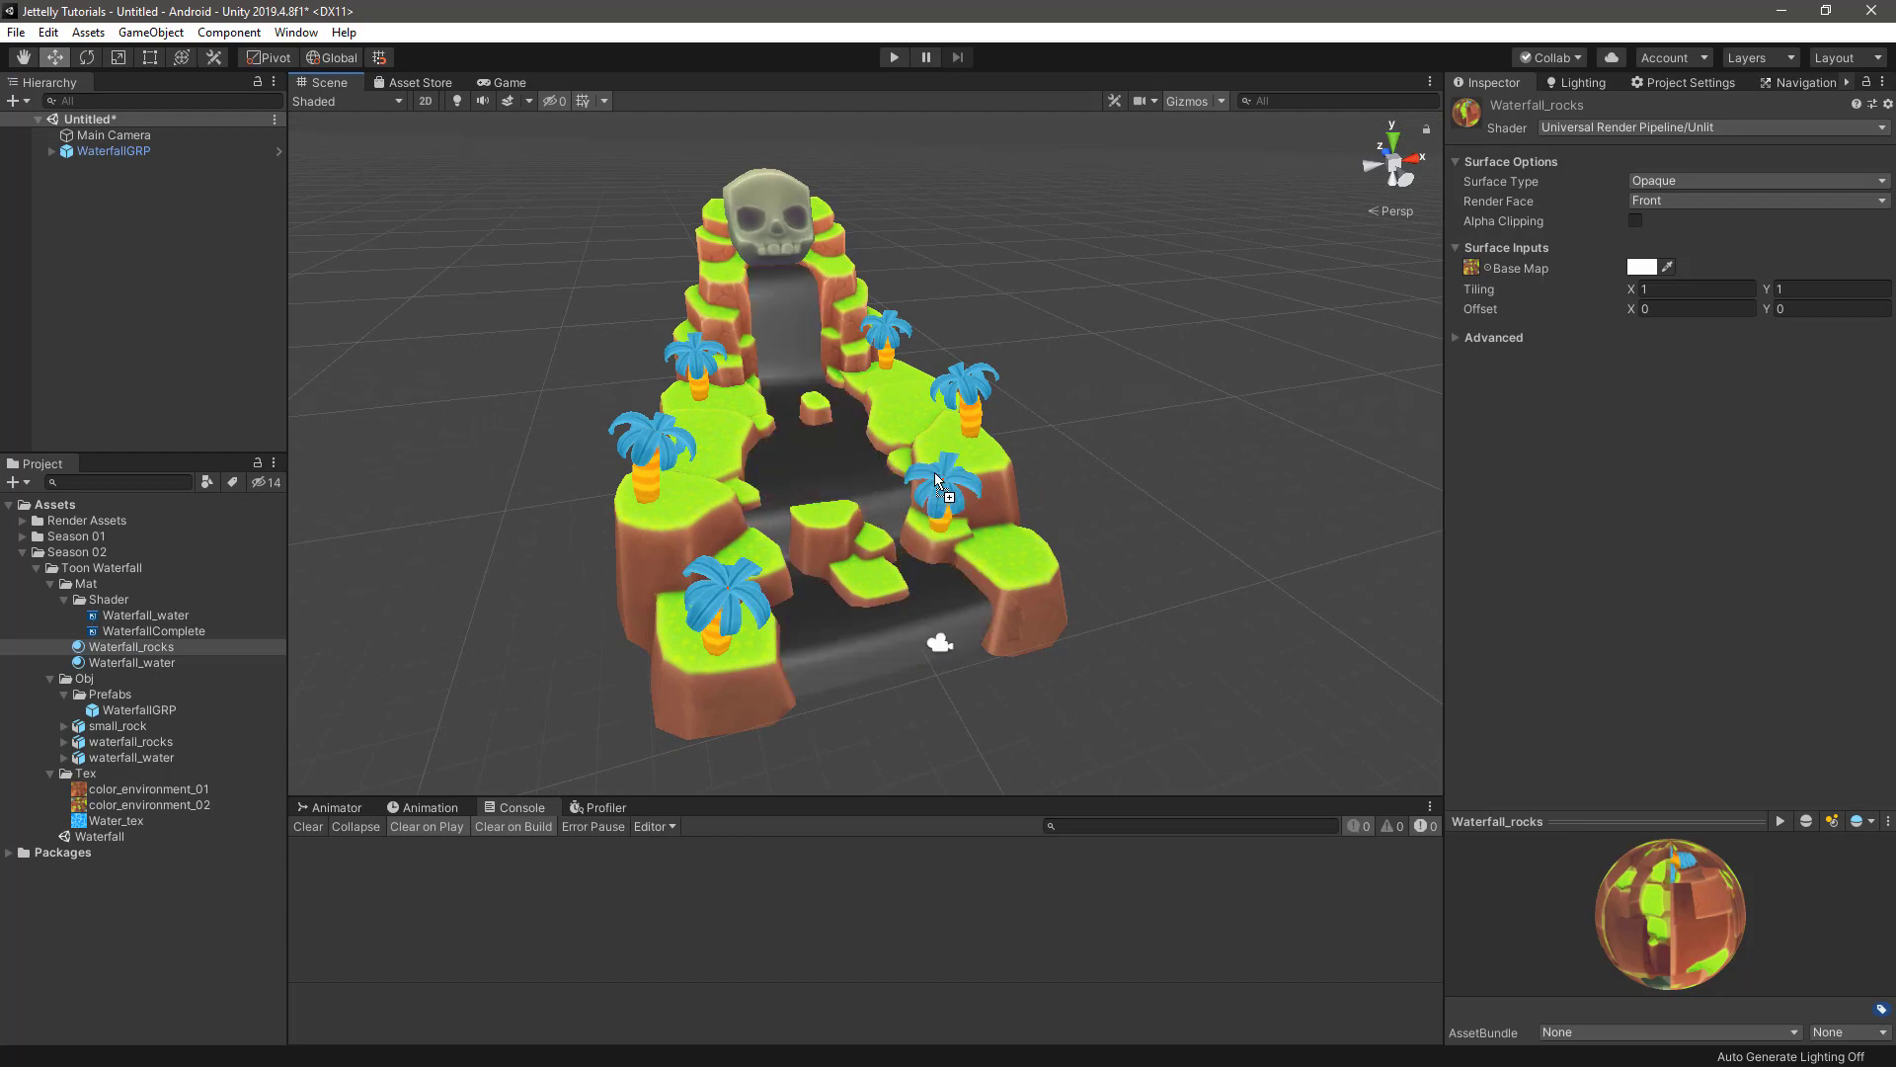
pyautogui.keyDown('alt'); pyautogui.moveTo(1114, 411); pyautogui.dragTo(1185, 463); pyautogui.keyUp('alt')
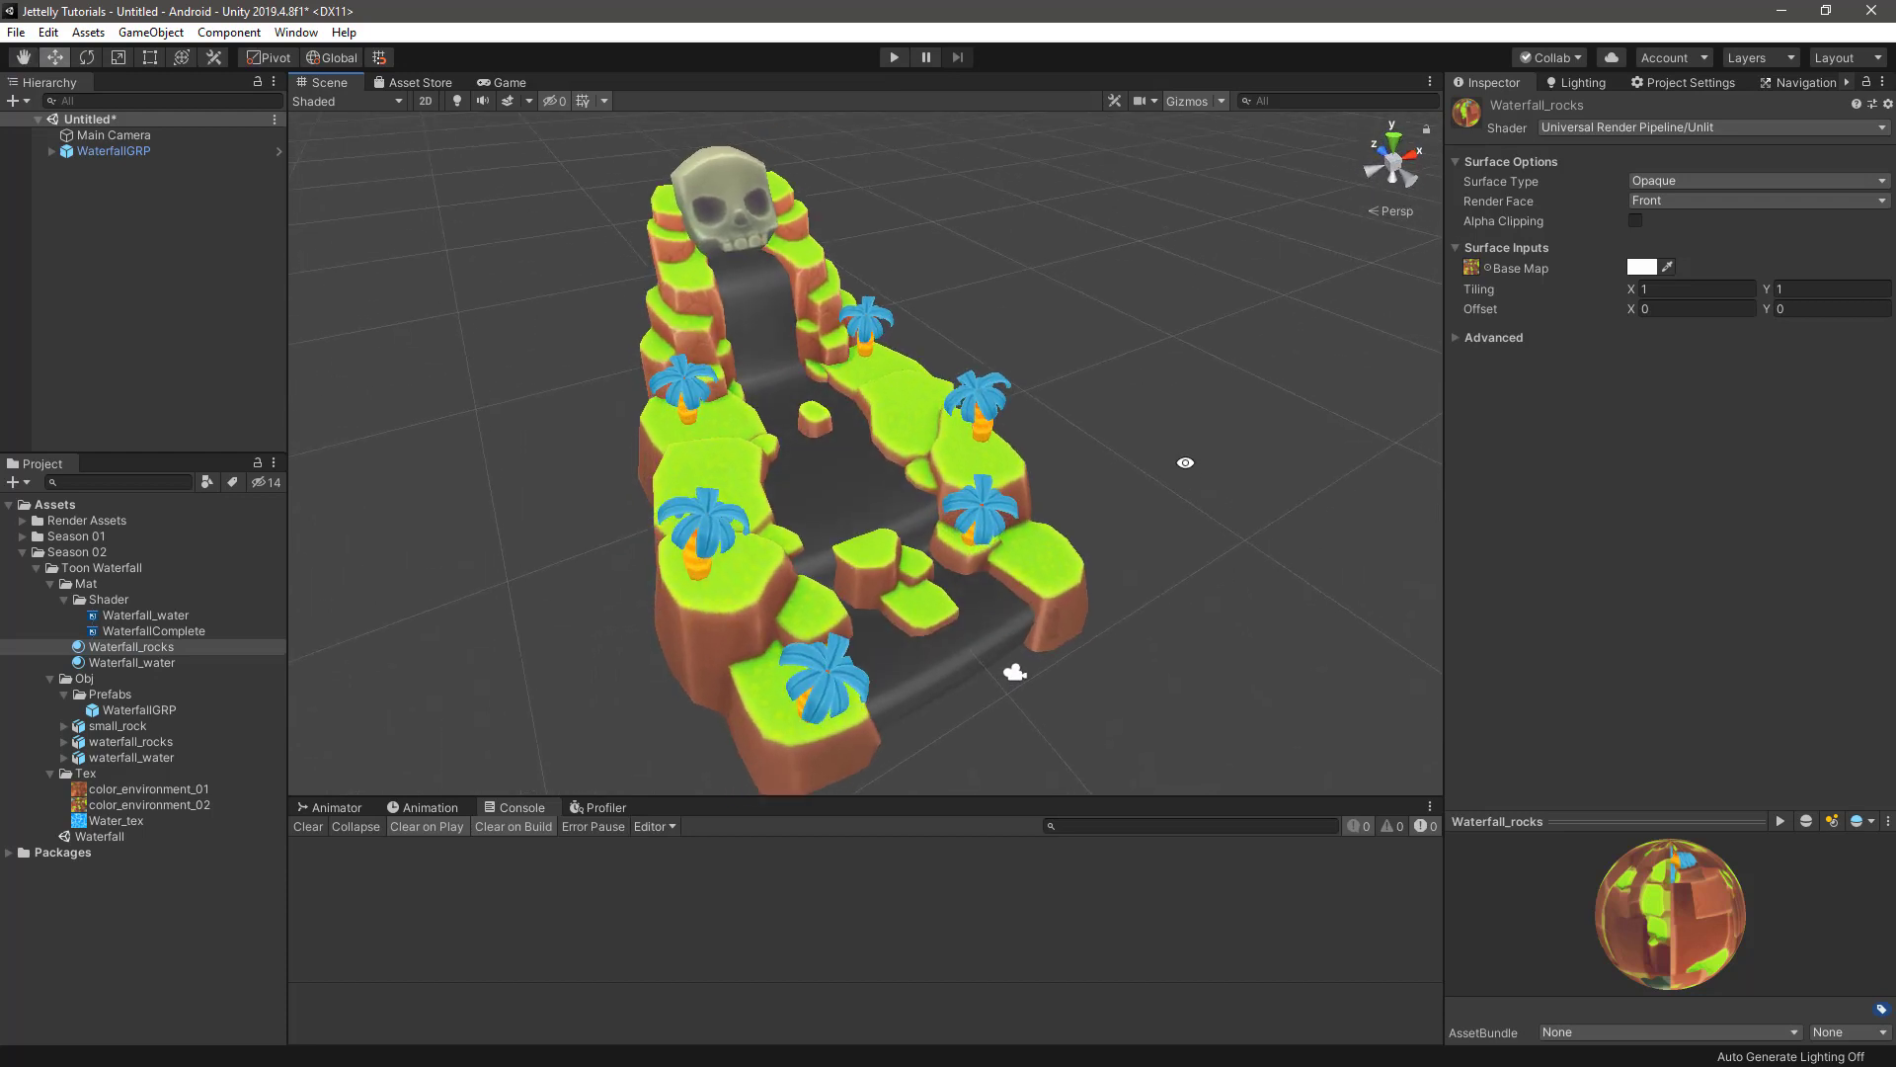
# - Give the Waterfall_water material the Shader Graphs/Waterfall_water shader and apply it to the stream
pyautogui.click(1120, 426)
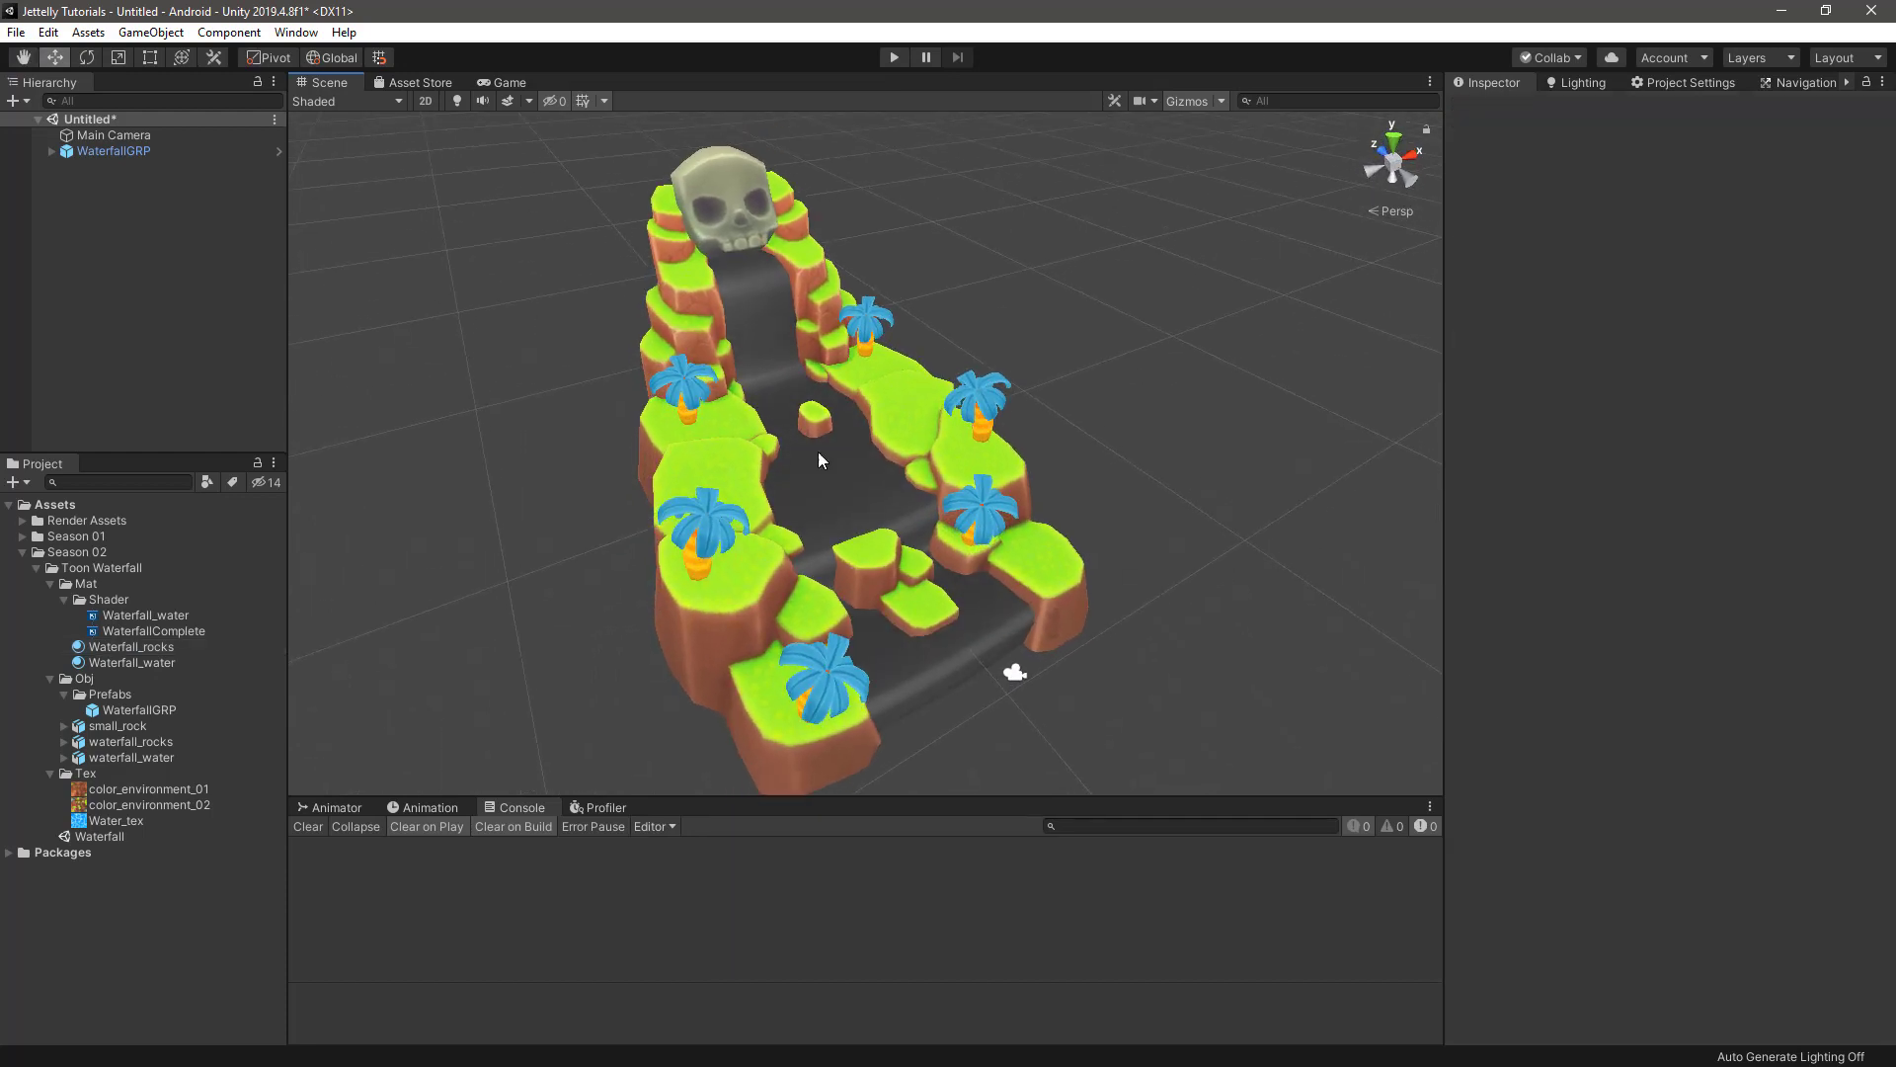
pyautogui.click(144, 662)
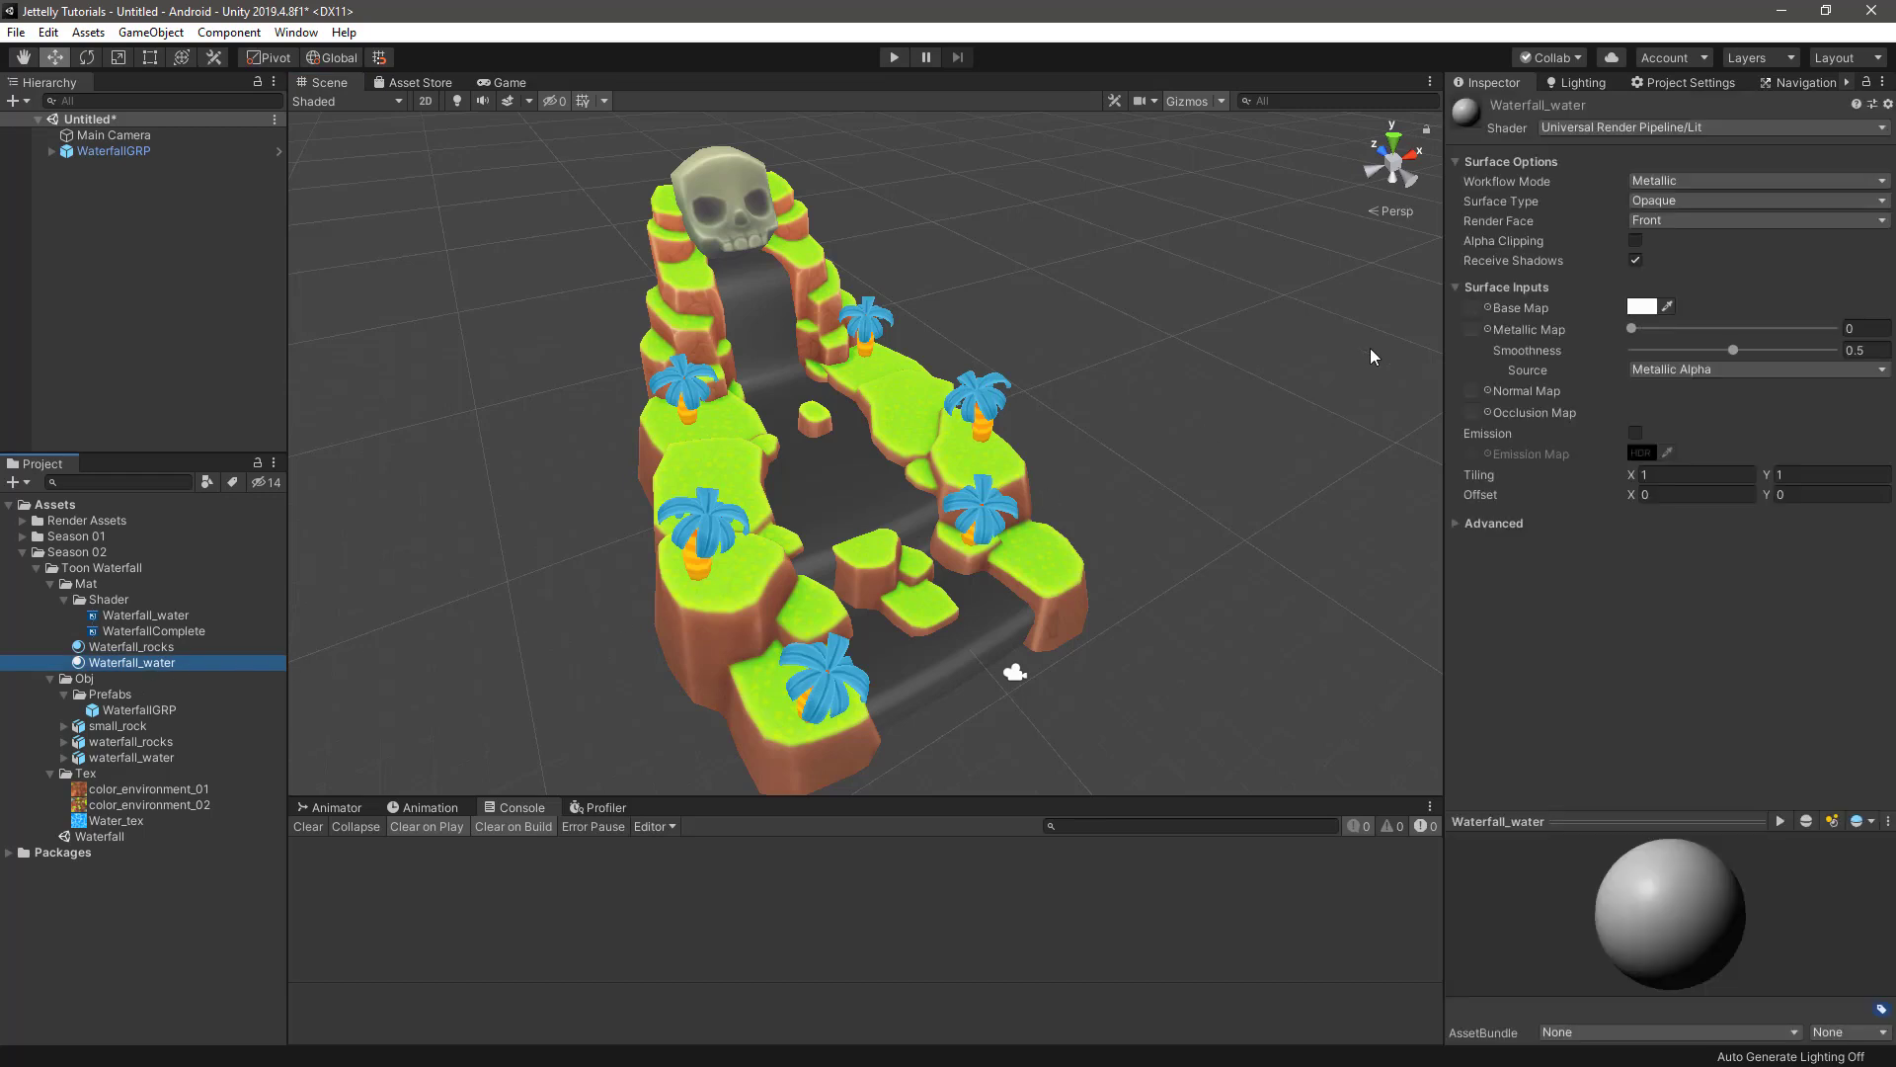
pyautogui.click(1594, 125)
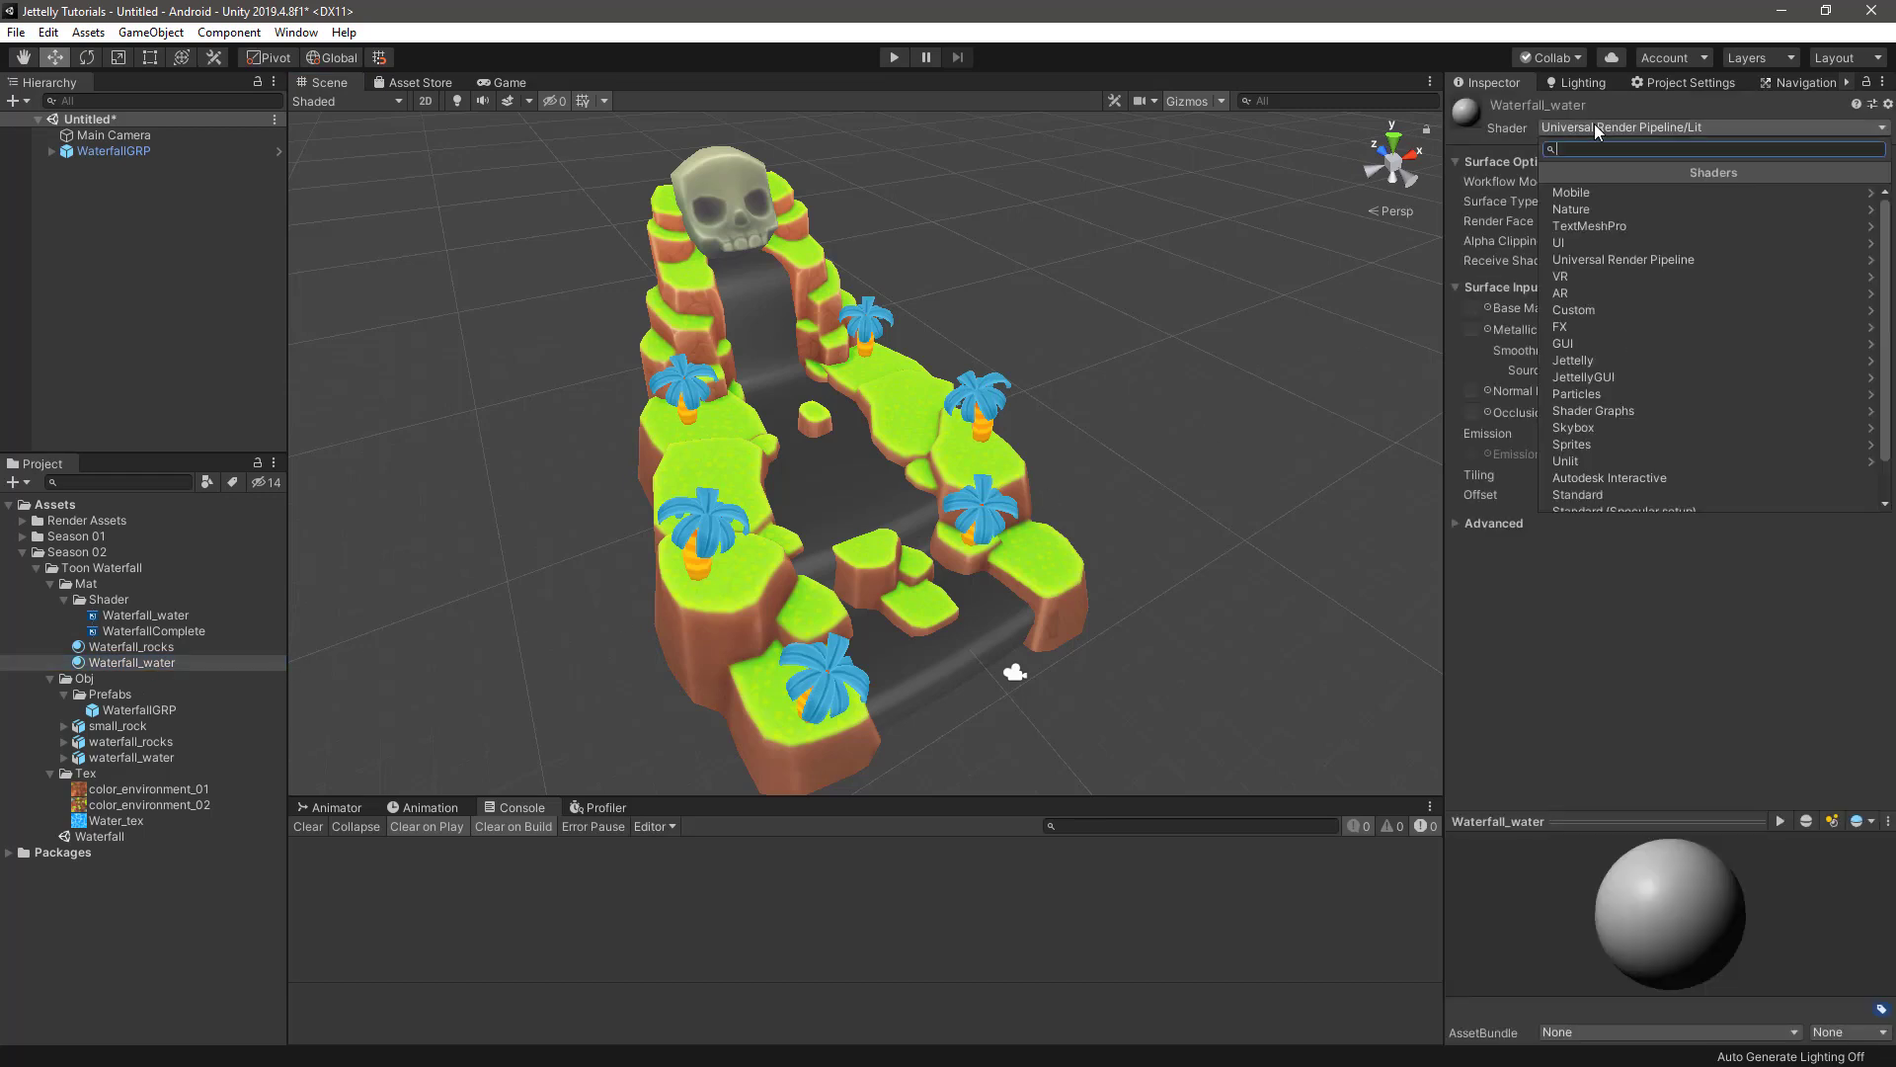
pyautogui.click(1628, 413)
pyautogui.scroll(-2, 1632, 411)
pyautogui.scroll(-3, 1632, 410)
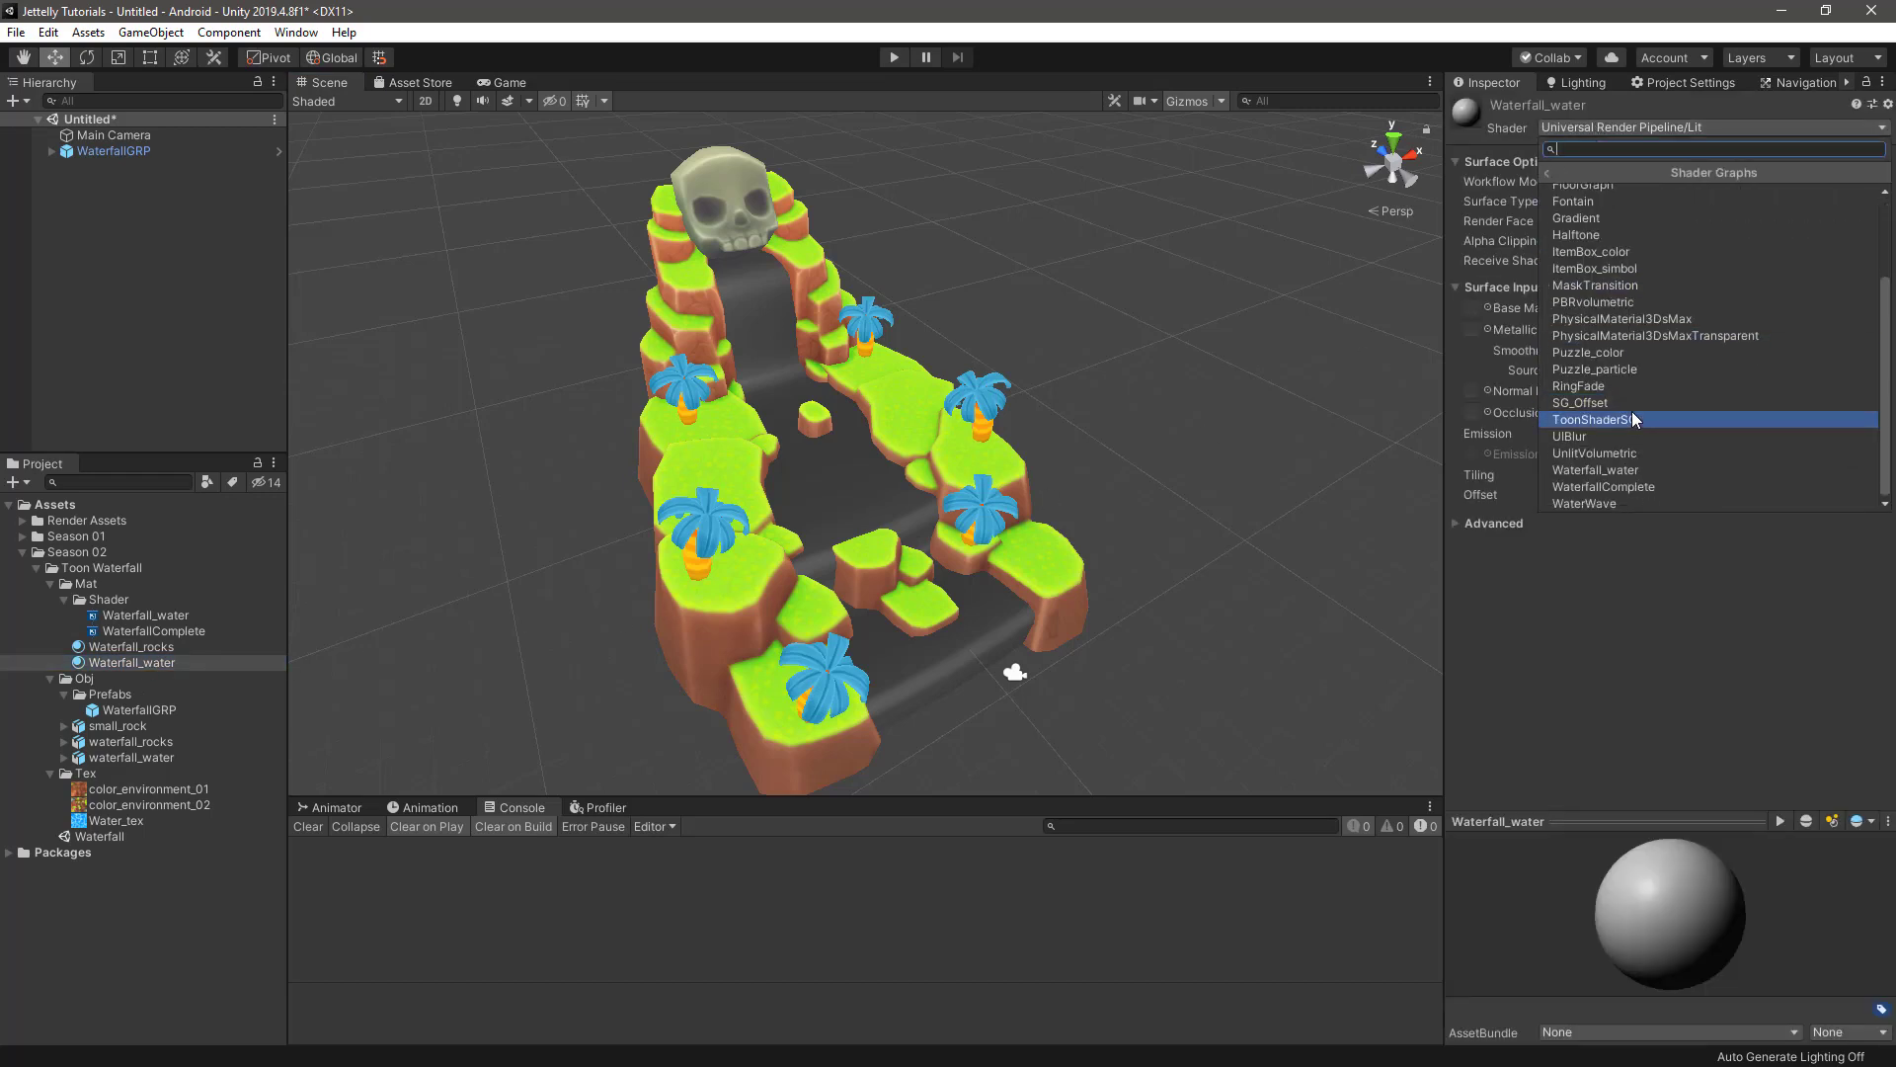
pyautogui.click(1657, 472)
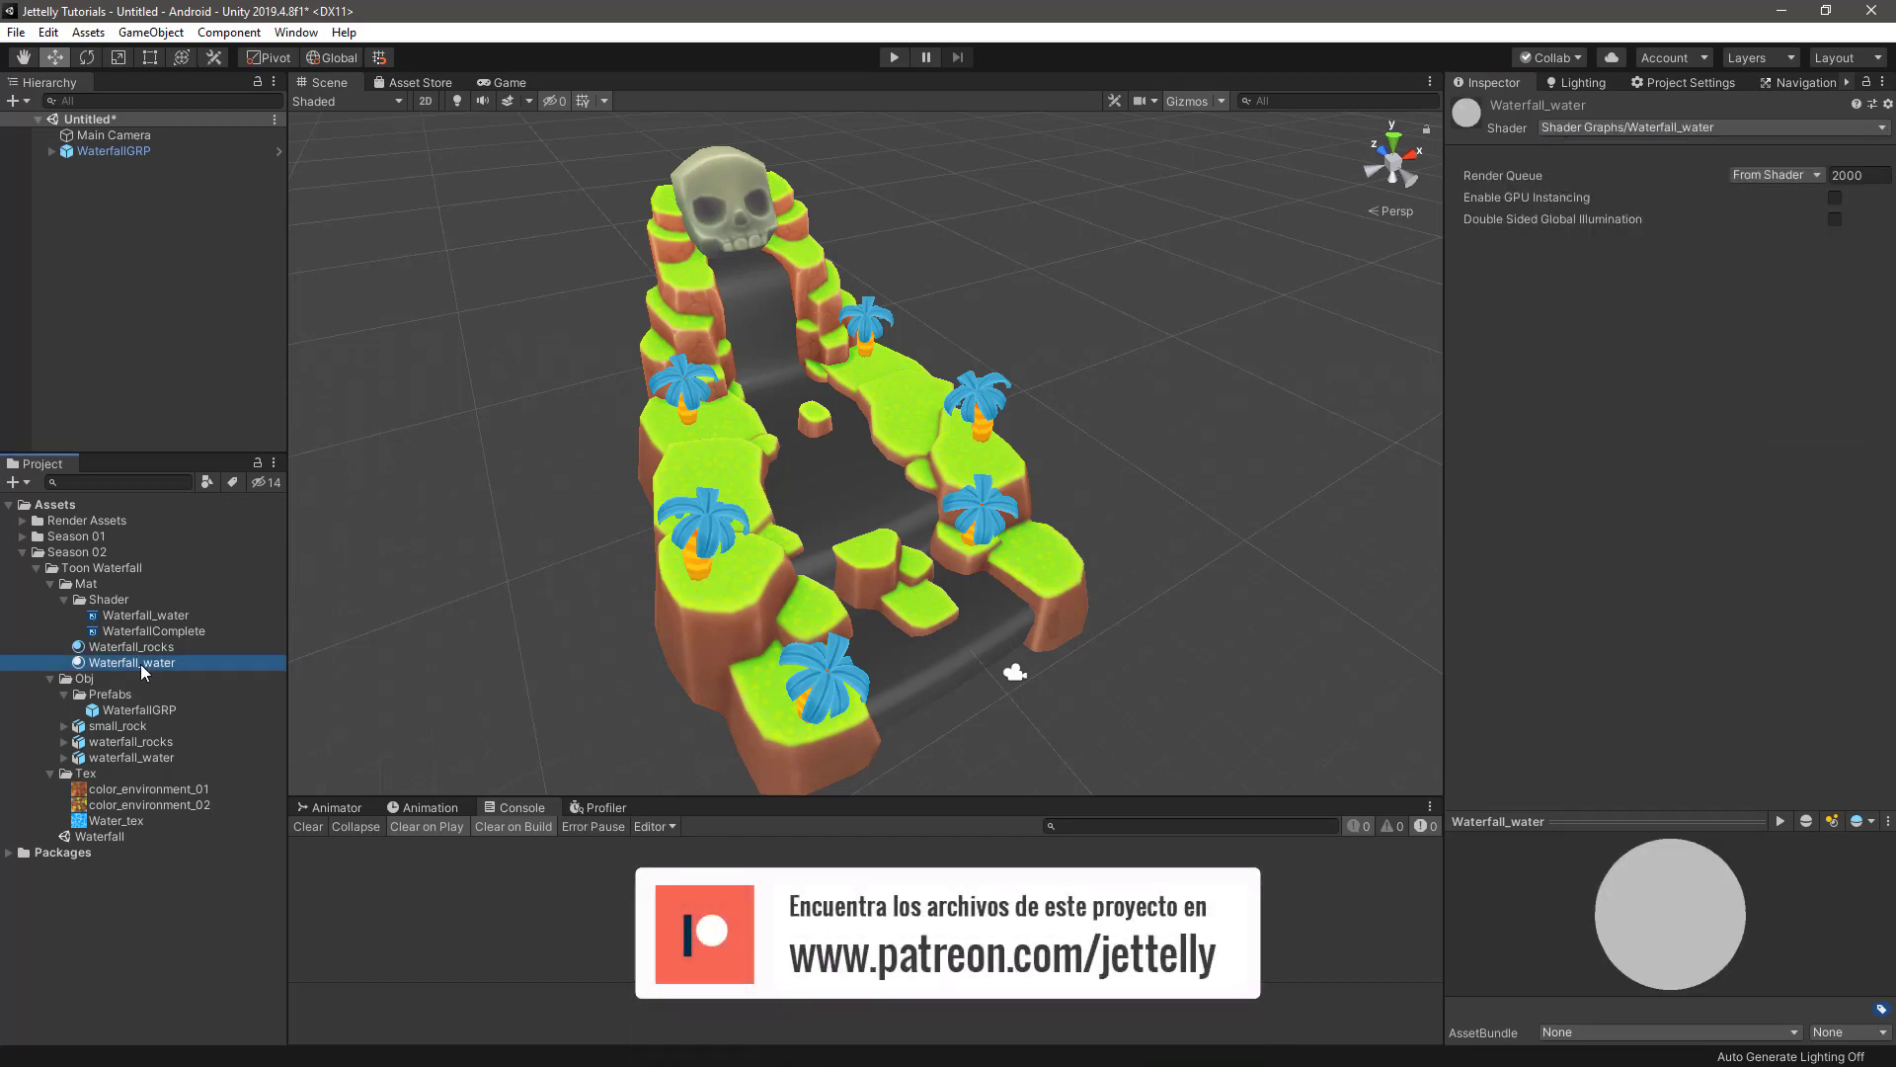
pyautogui.moveTo(141, 664); pyautogui.dragTo(707, 632)
pyautogui.moveTo(964, 496)
pyautogui.keyDown('alt'); pyautogui.mouseDown()
pyautogui.moveTo(1055, 367)
pyautogui.moveTo(1122, 402)
pyautogui.mouseUp(); pyautogui.keyUp('alt')
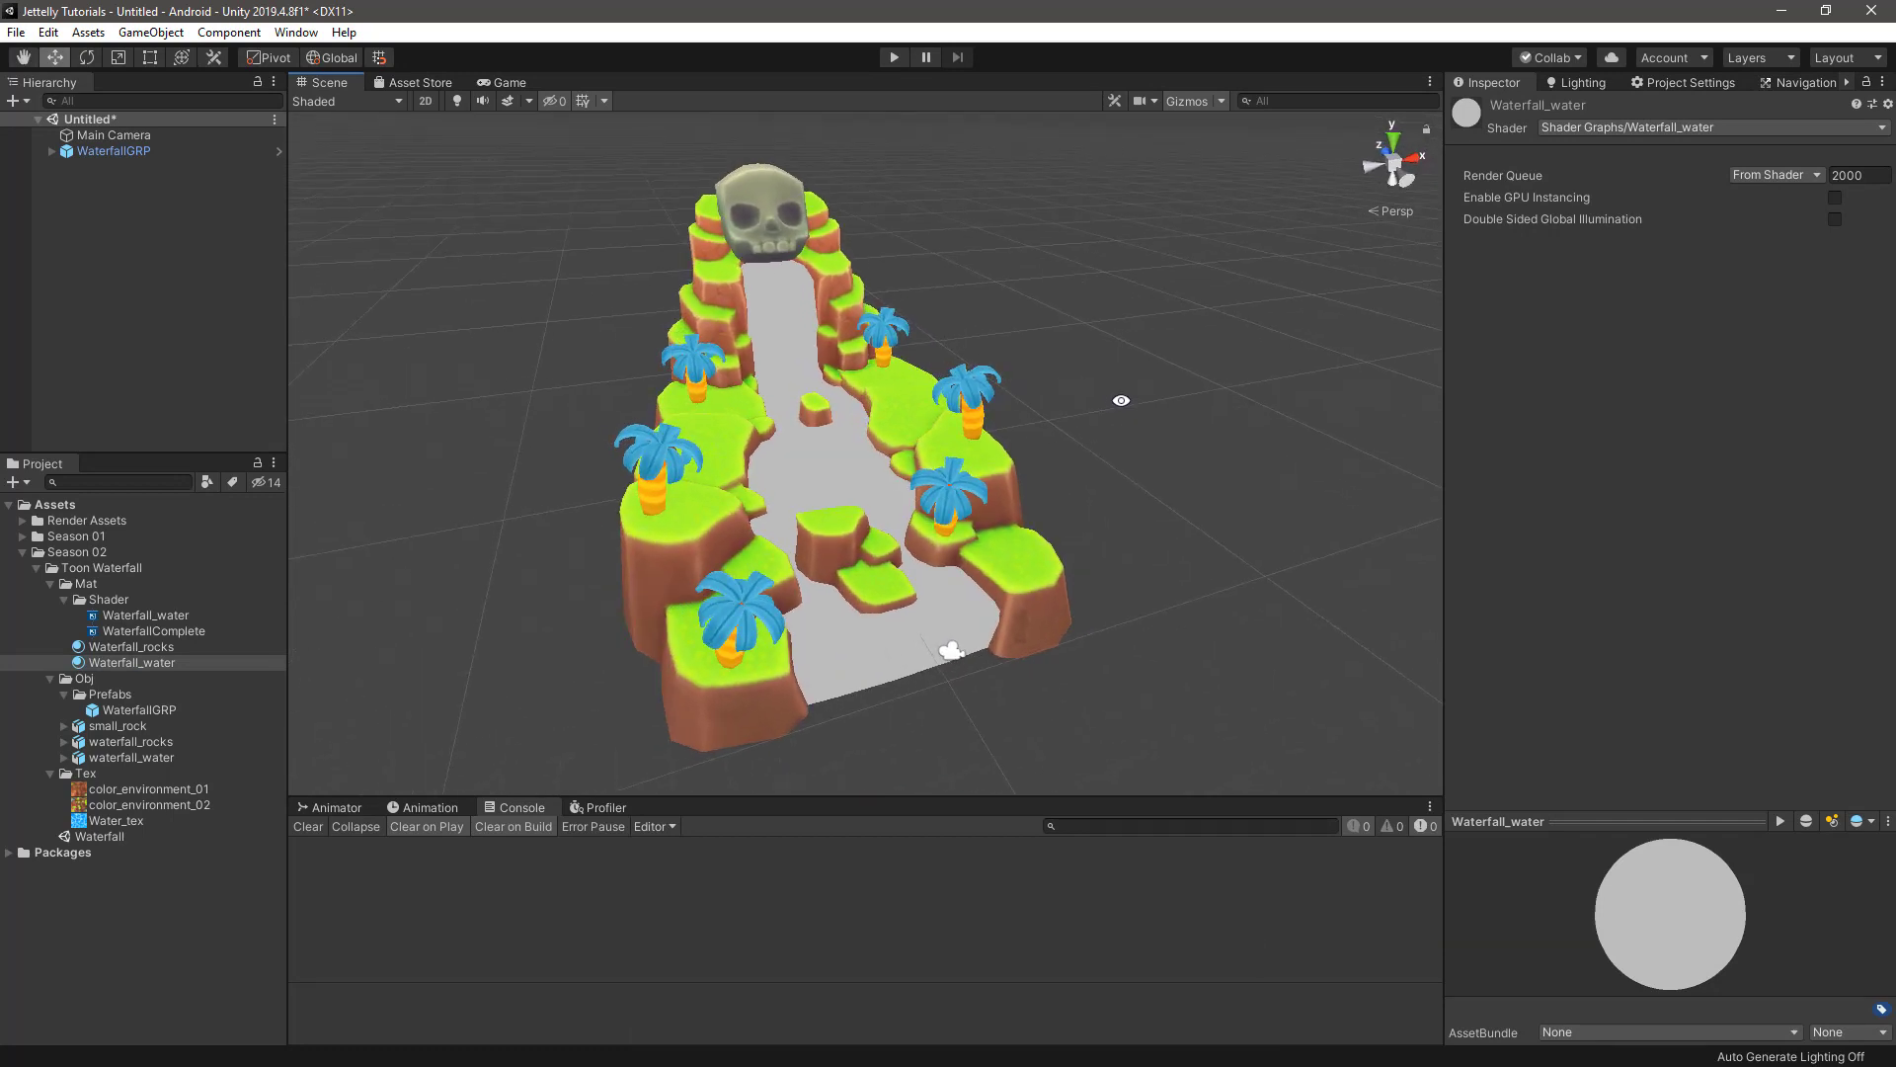
# - In the Waterfall_water graph, add a Texture2D property named _MainTex and place it as a node
pyautogui.doubleClick(144, 616)
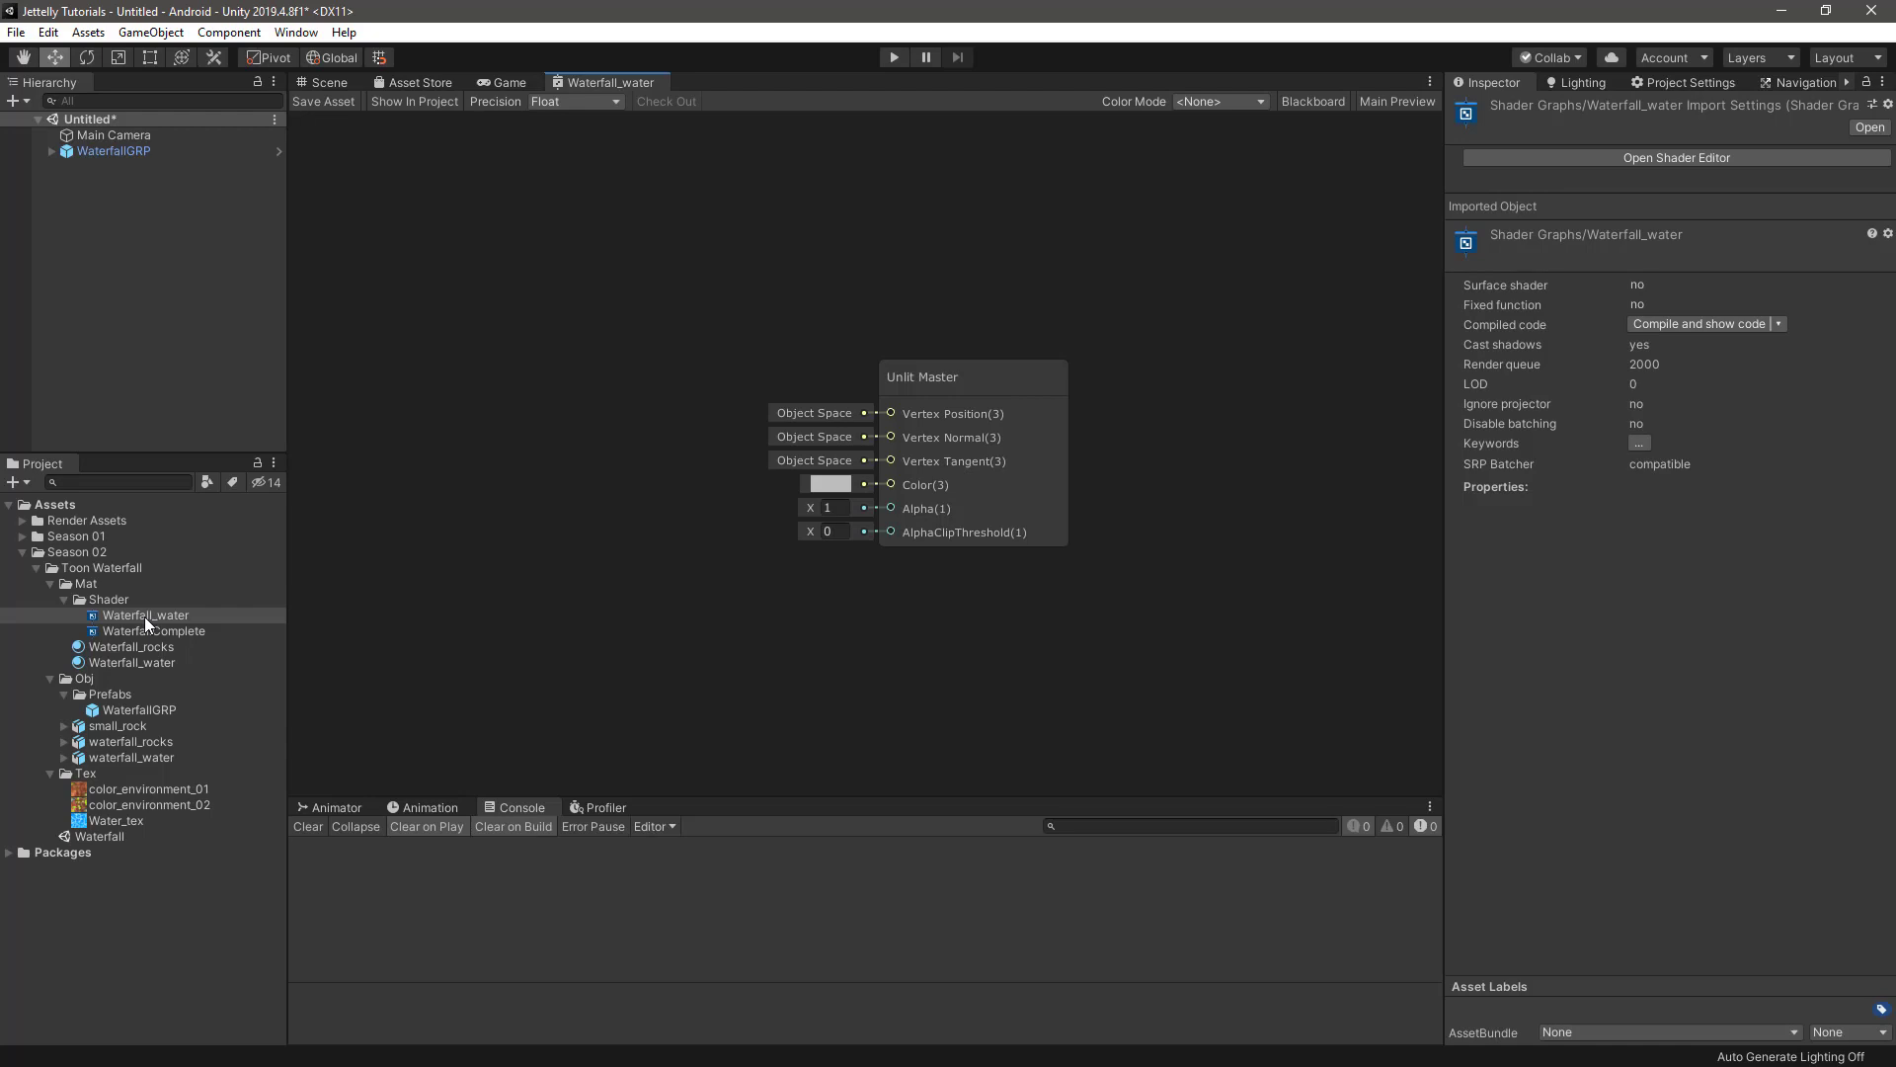
pyautogui.click(144, 616)
pyautogui.click(468, 566)
pyautogui.click(1315, 105)
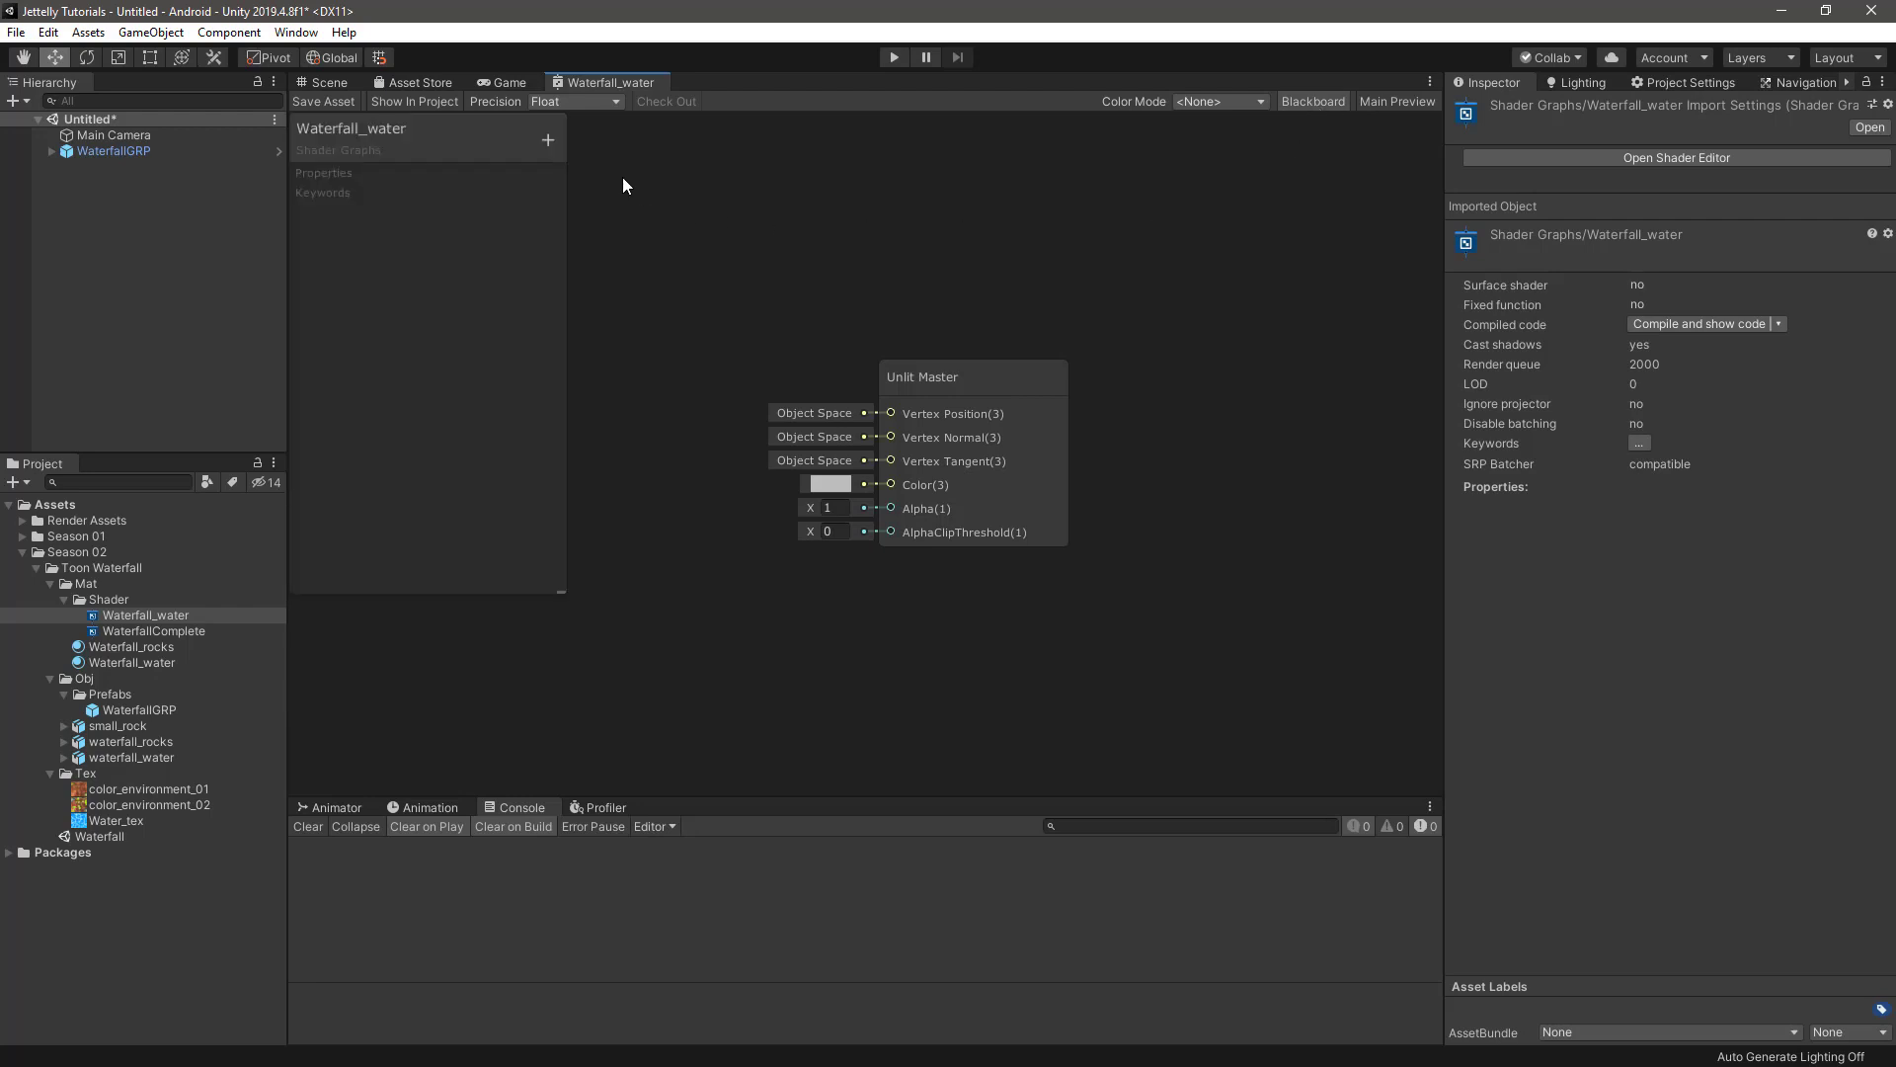
pyautogui.click(548, 139)
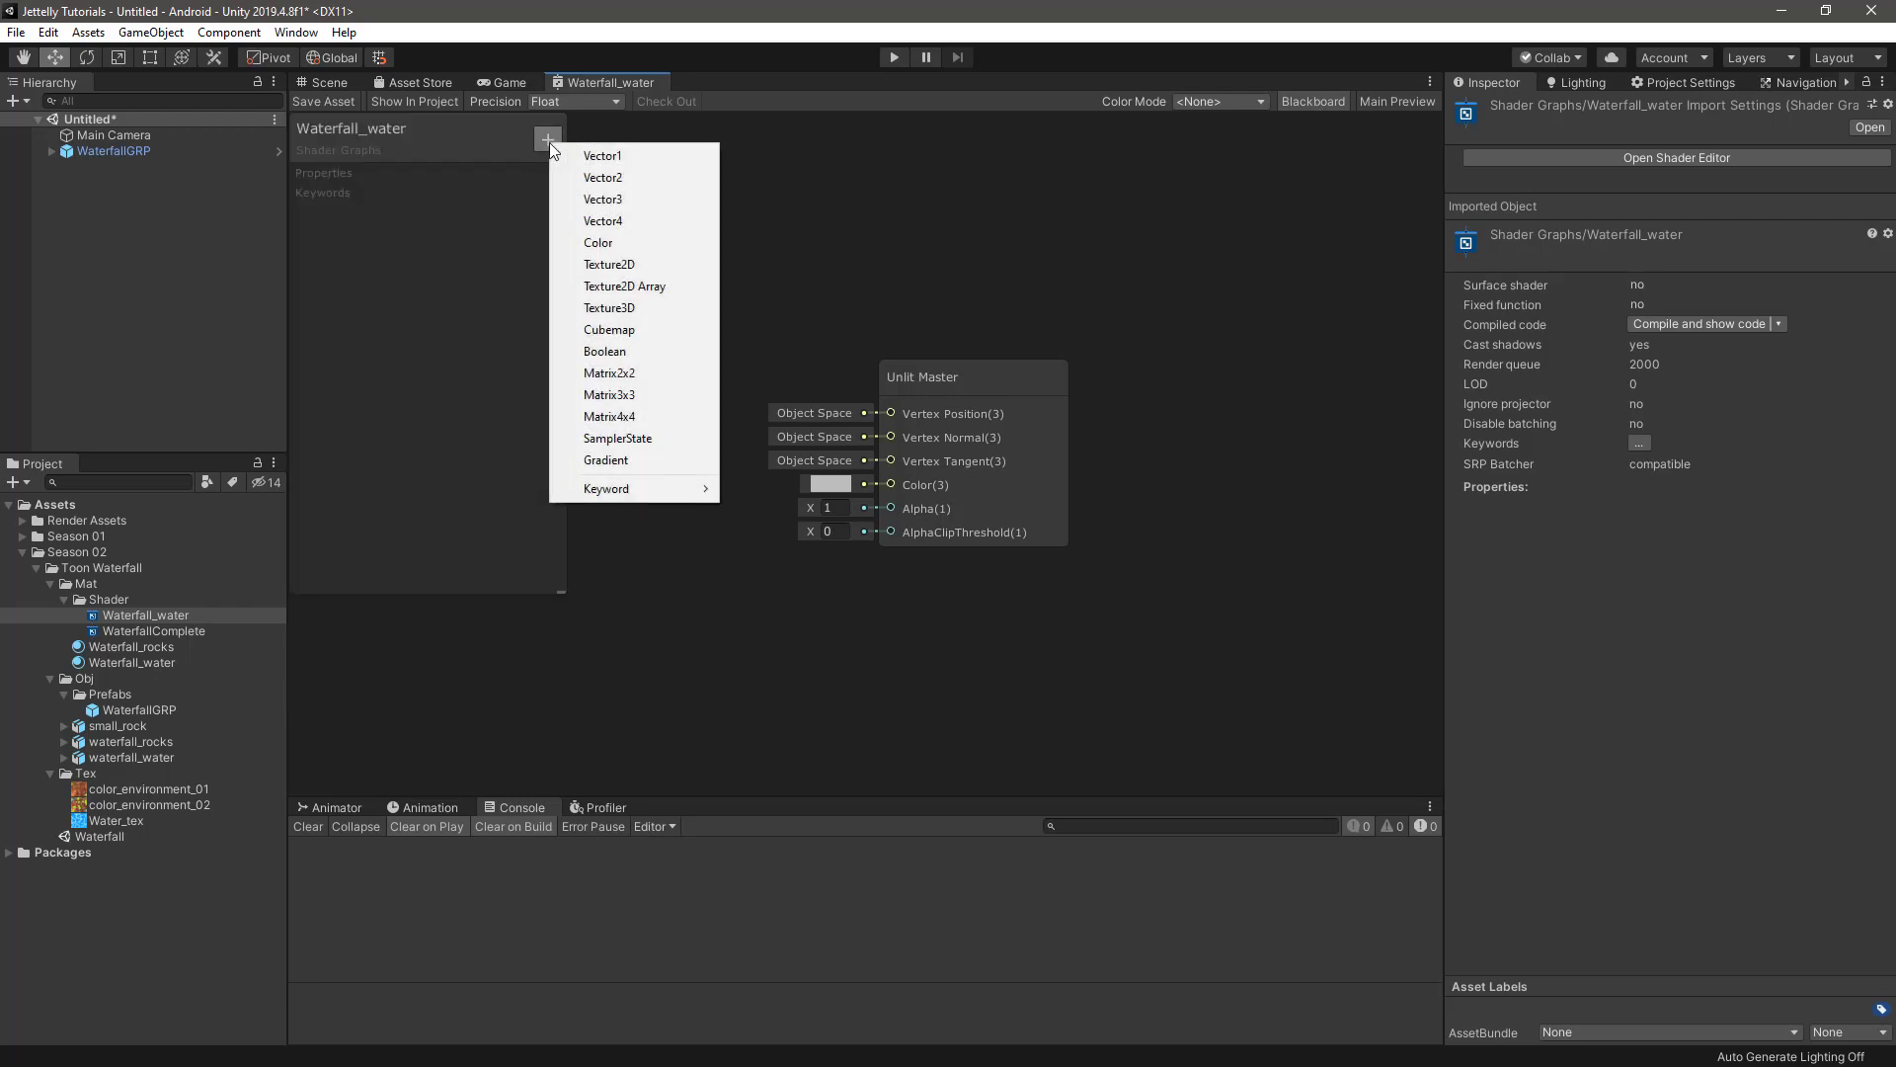
pyautogui.click(672, 270)
pyautogui.write('_Mai')
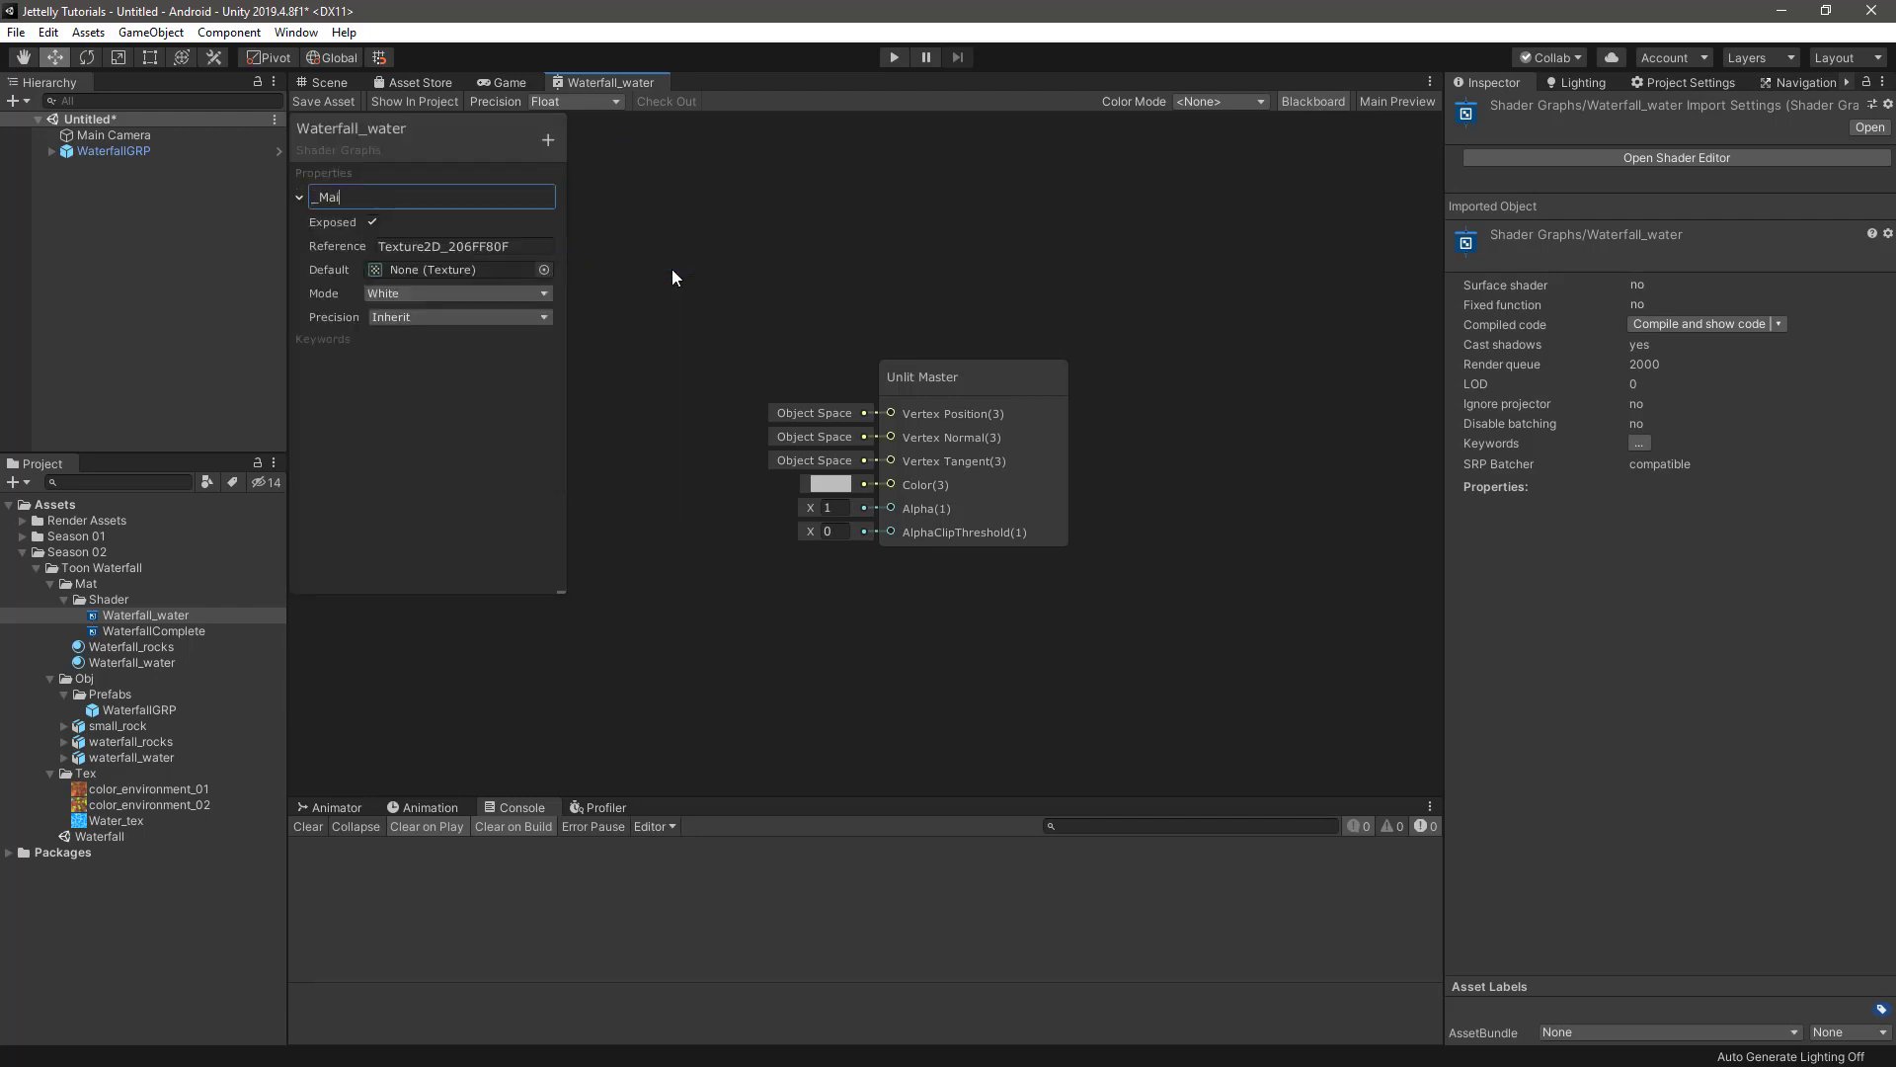
pyautogui.write('nTex')
pyautogui.press('Return')
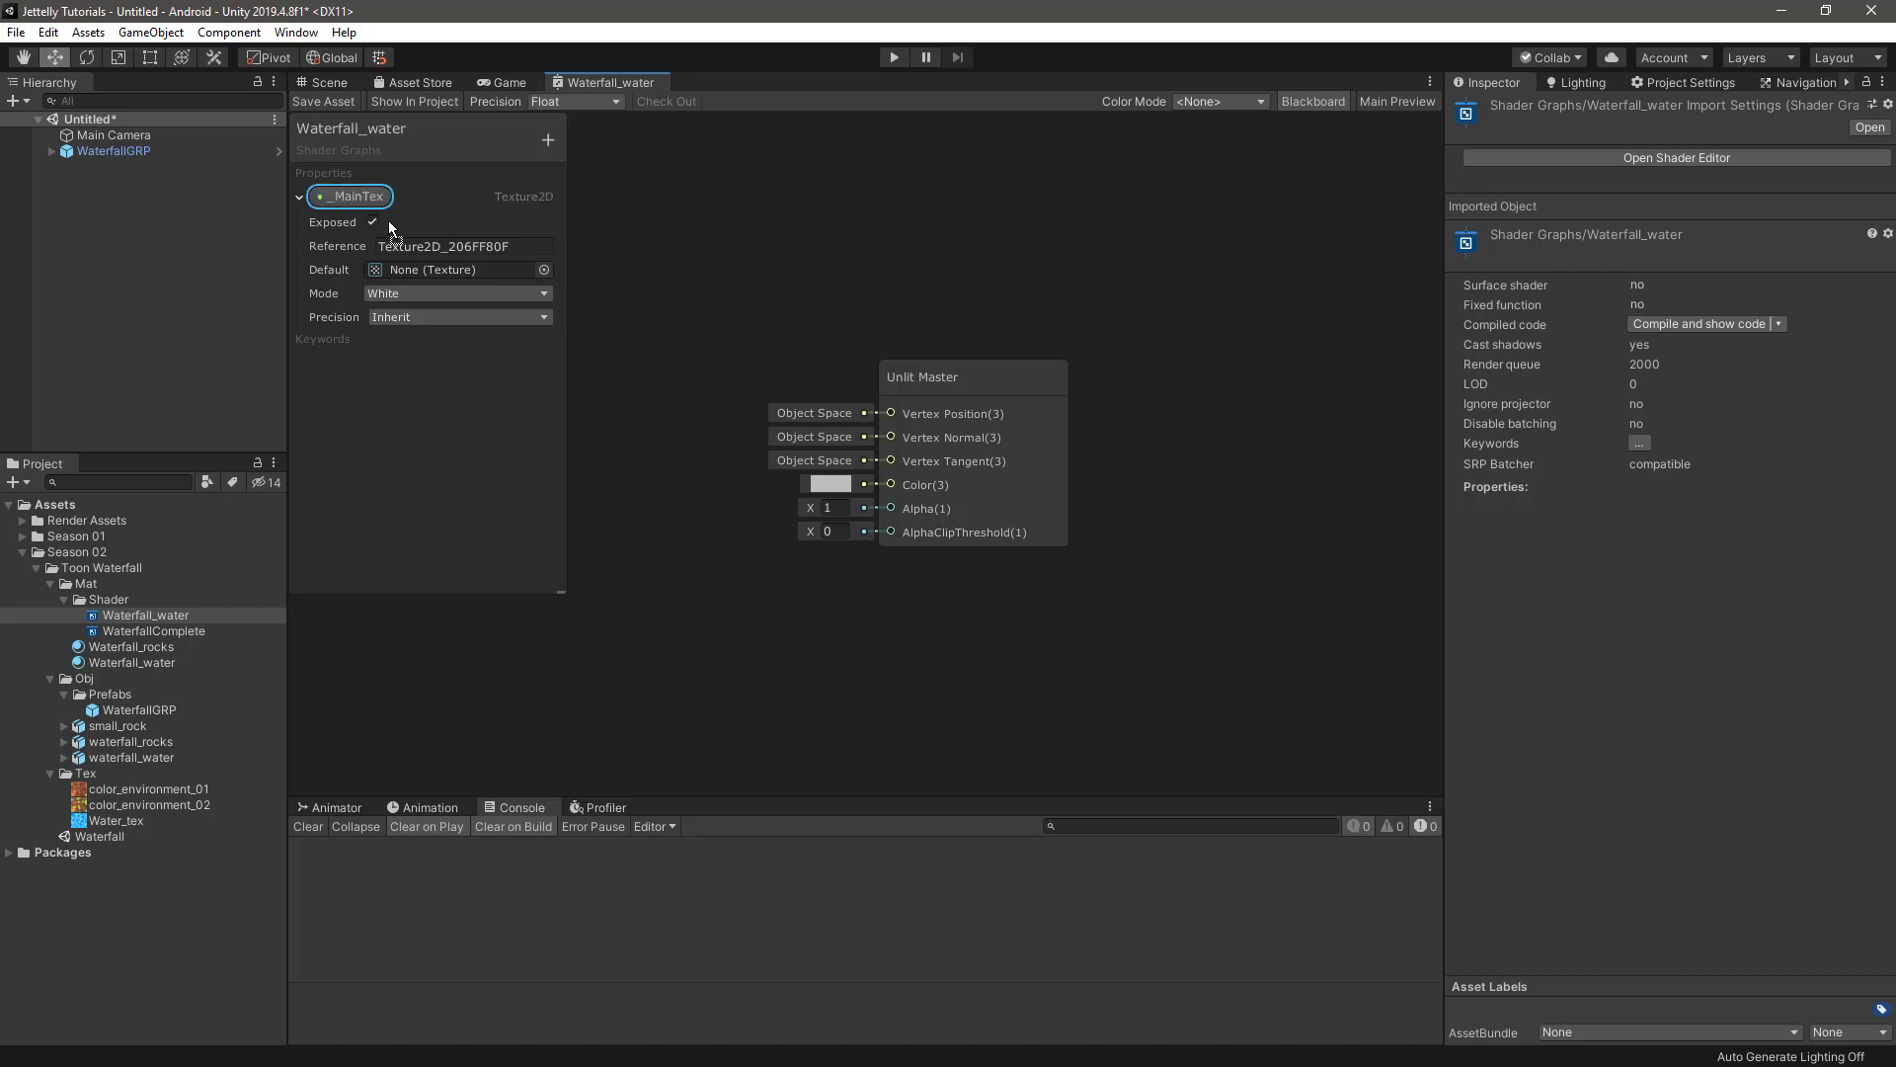
pyautogui.moveTo(346, 194)
pyautogui.mouseDown()
pyautogui.moveTo(656, 273)
pyautogui.moveTo(523, 273)
pyautogui.moveTo(606, 329)
pyautogui.mouseUp()
# - Sample _MainTex with a Sample Texture 2D node, wire RGBA into the Unlit Master Color, and save
pyautogui.click(1313, 101)
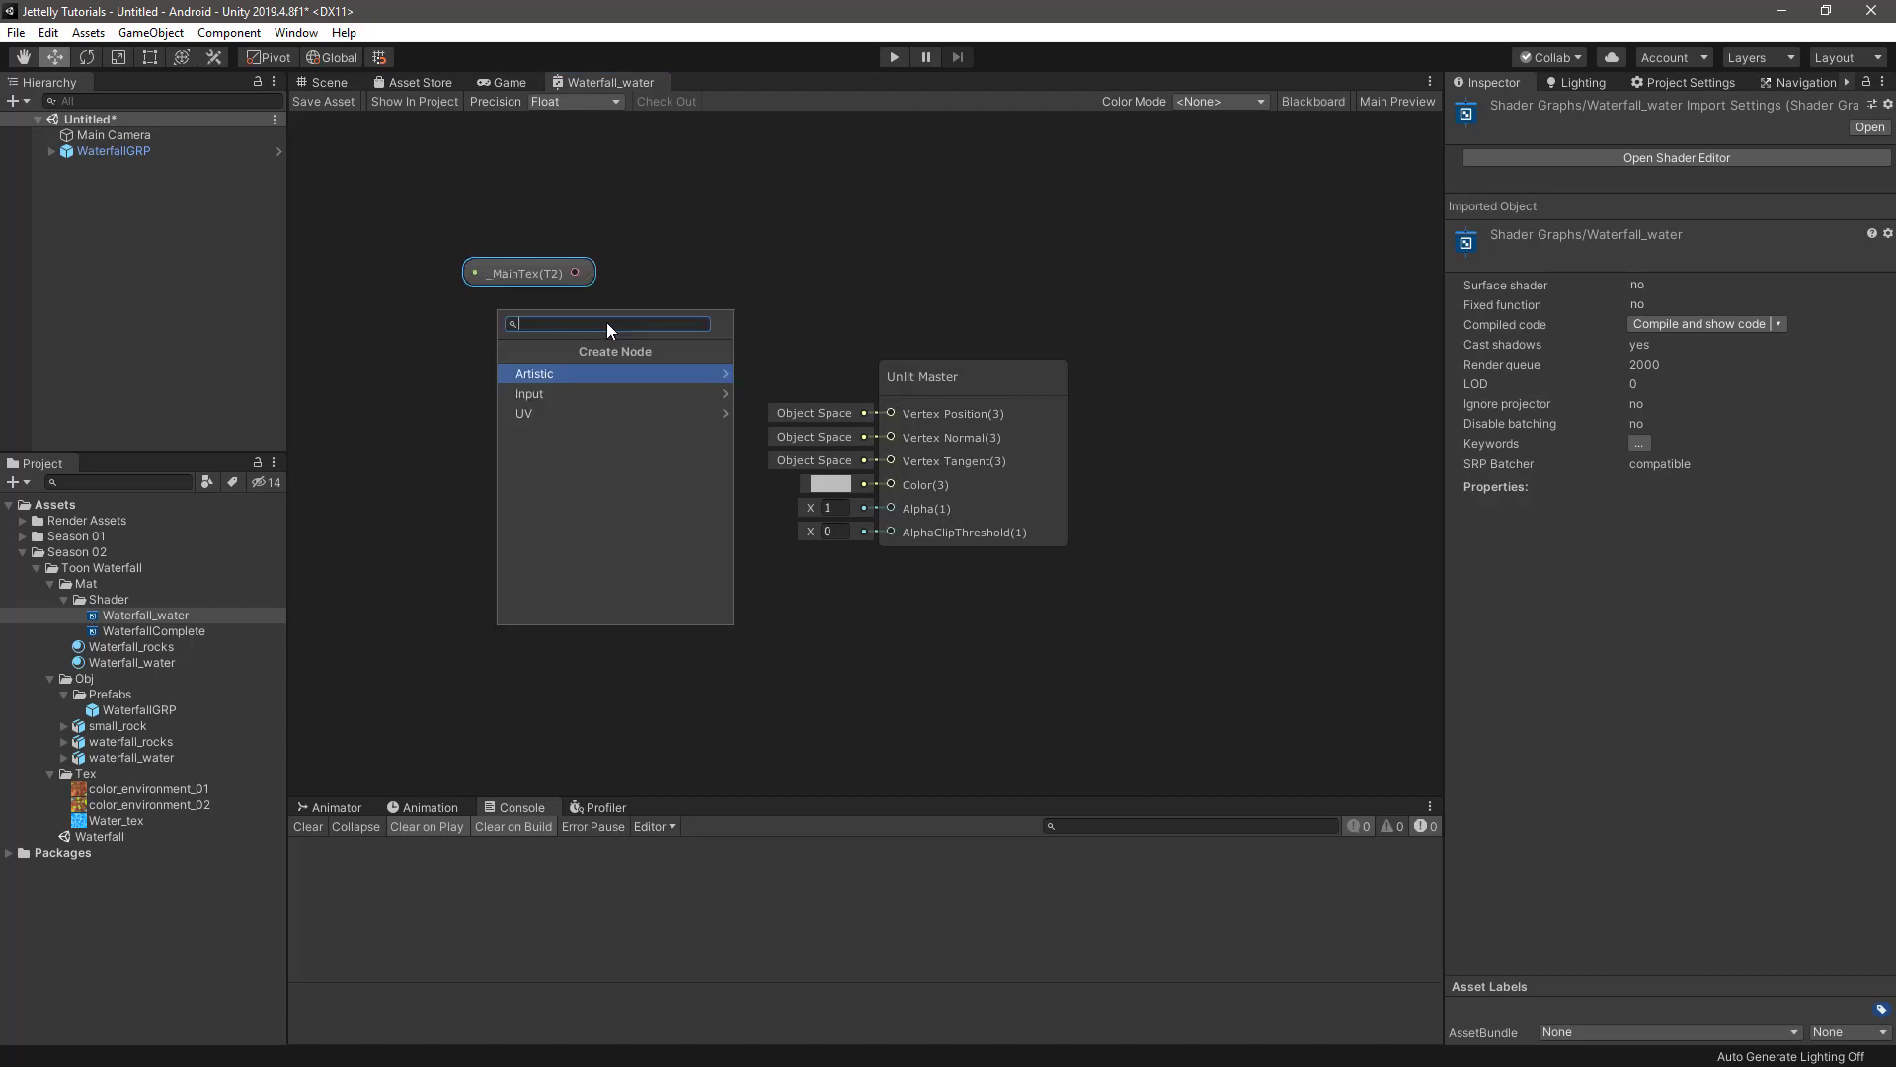
pyautogui.write('sample')
pyautogui.press('Down')
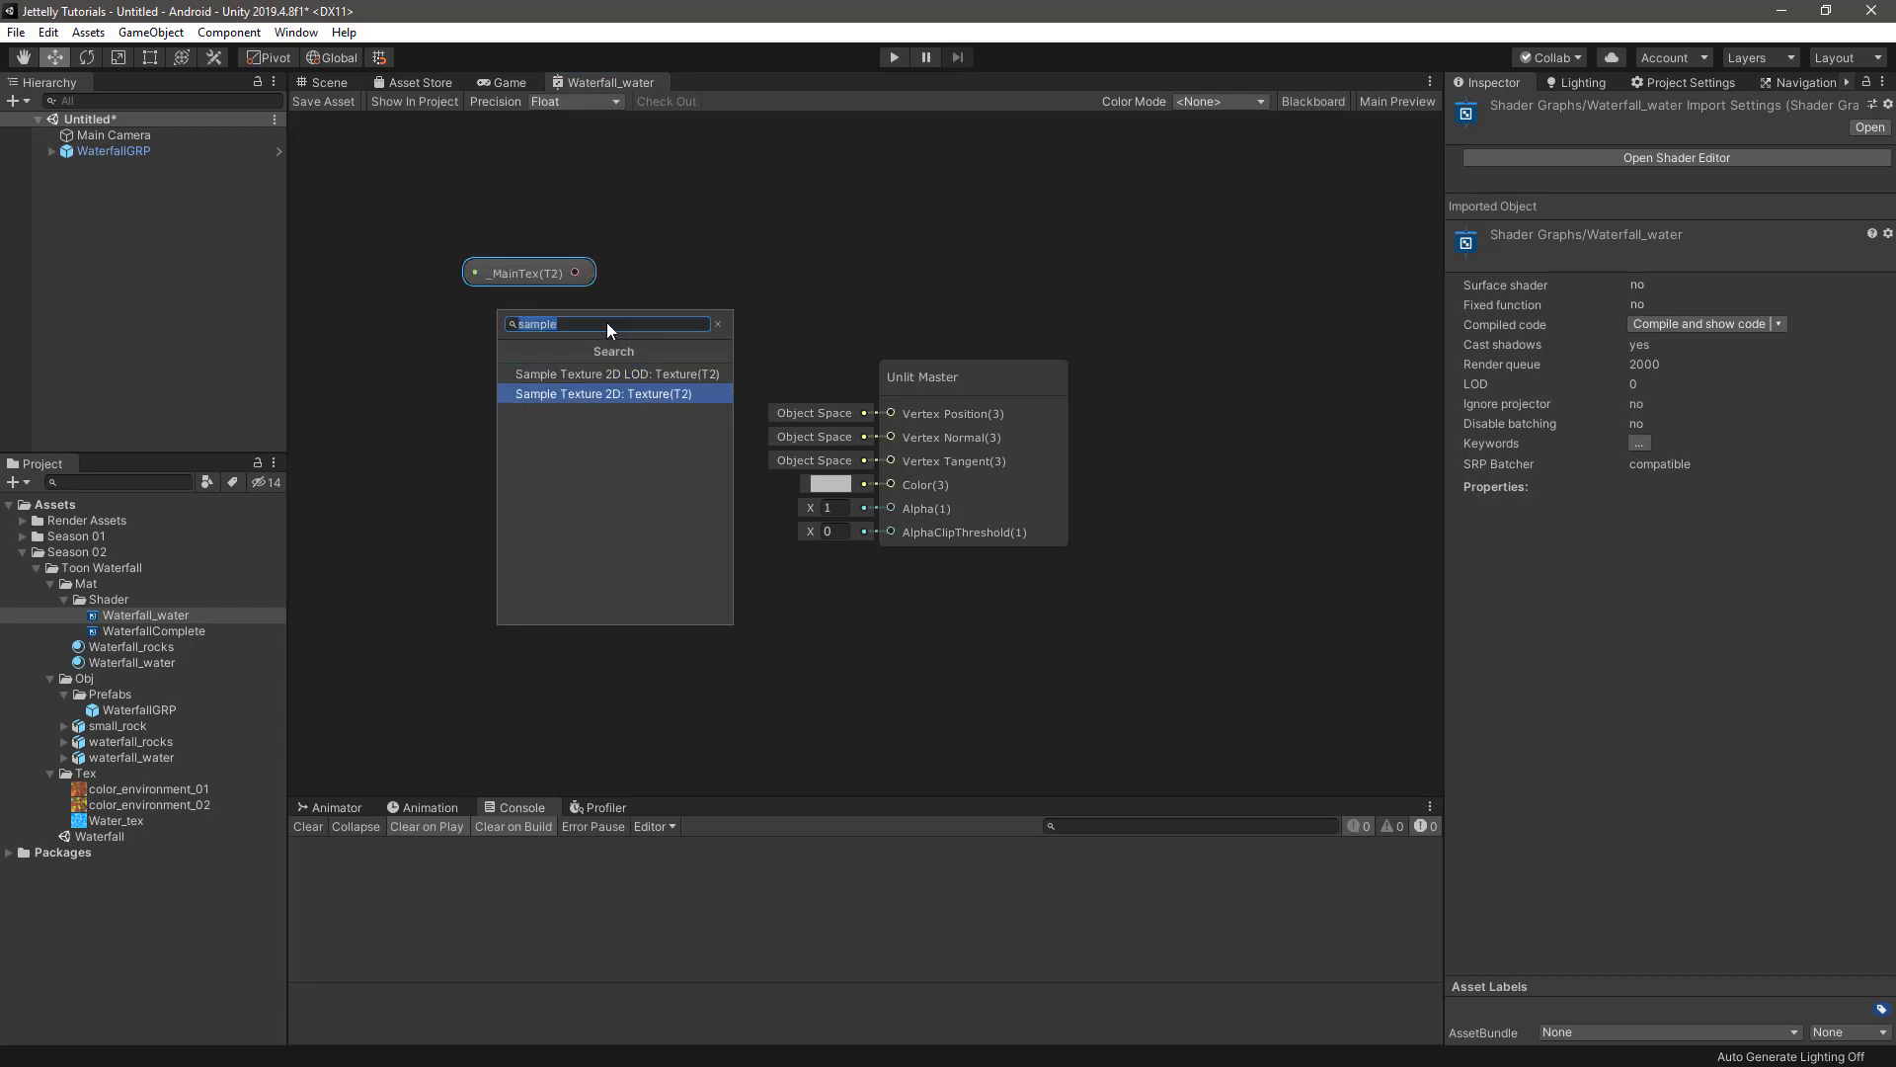
pyautogui.press('Return')
pyautogui.moveTo(543, 277); pyautogui.dragTo(532, 282)
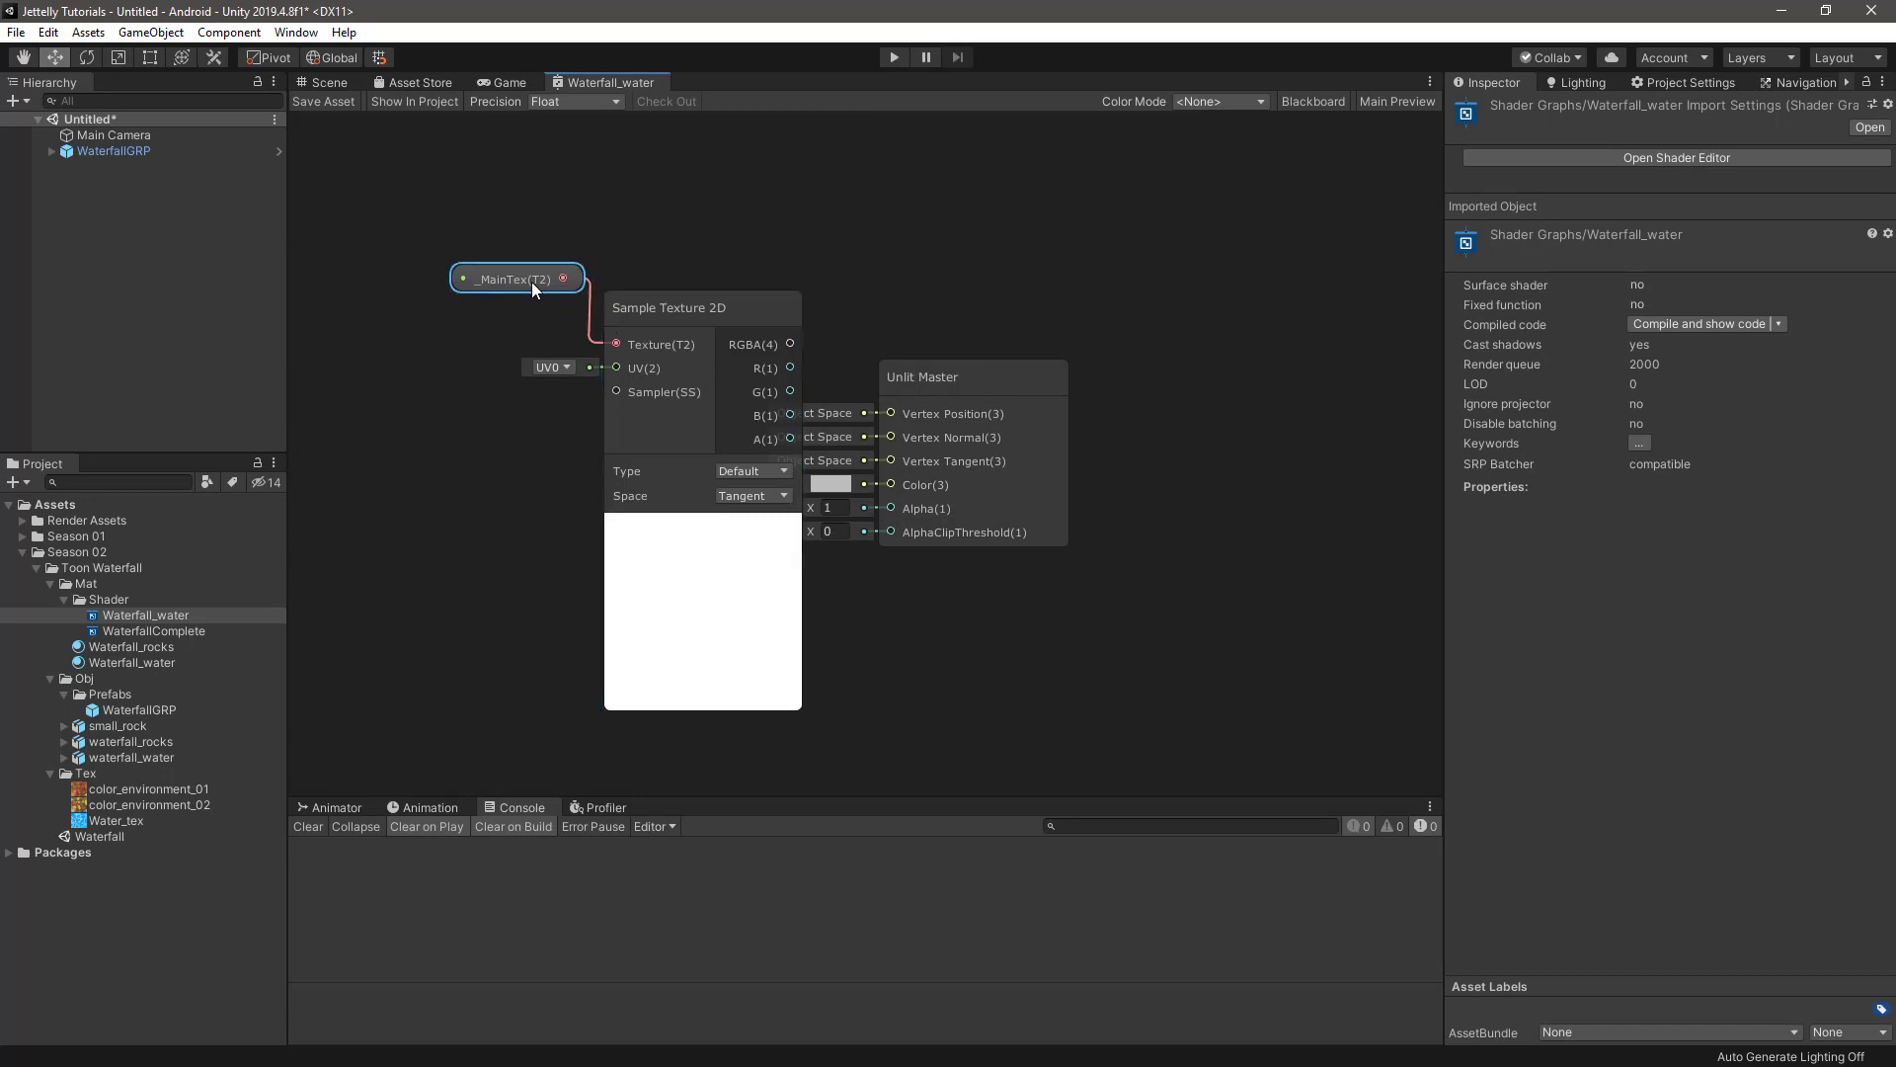
pyautogui.moveTo(935, 382); pyautogui.dragTo(1094, 405)
pyautogui.moveTo(1094, 405); pyautogui.dragTo(1019, 378, button='middle')
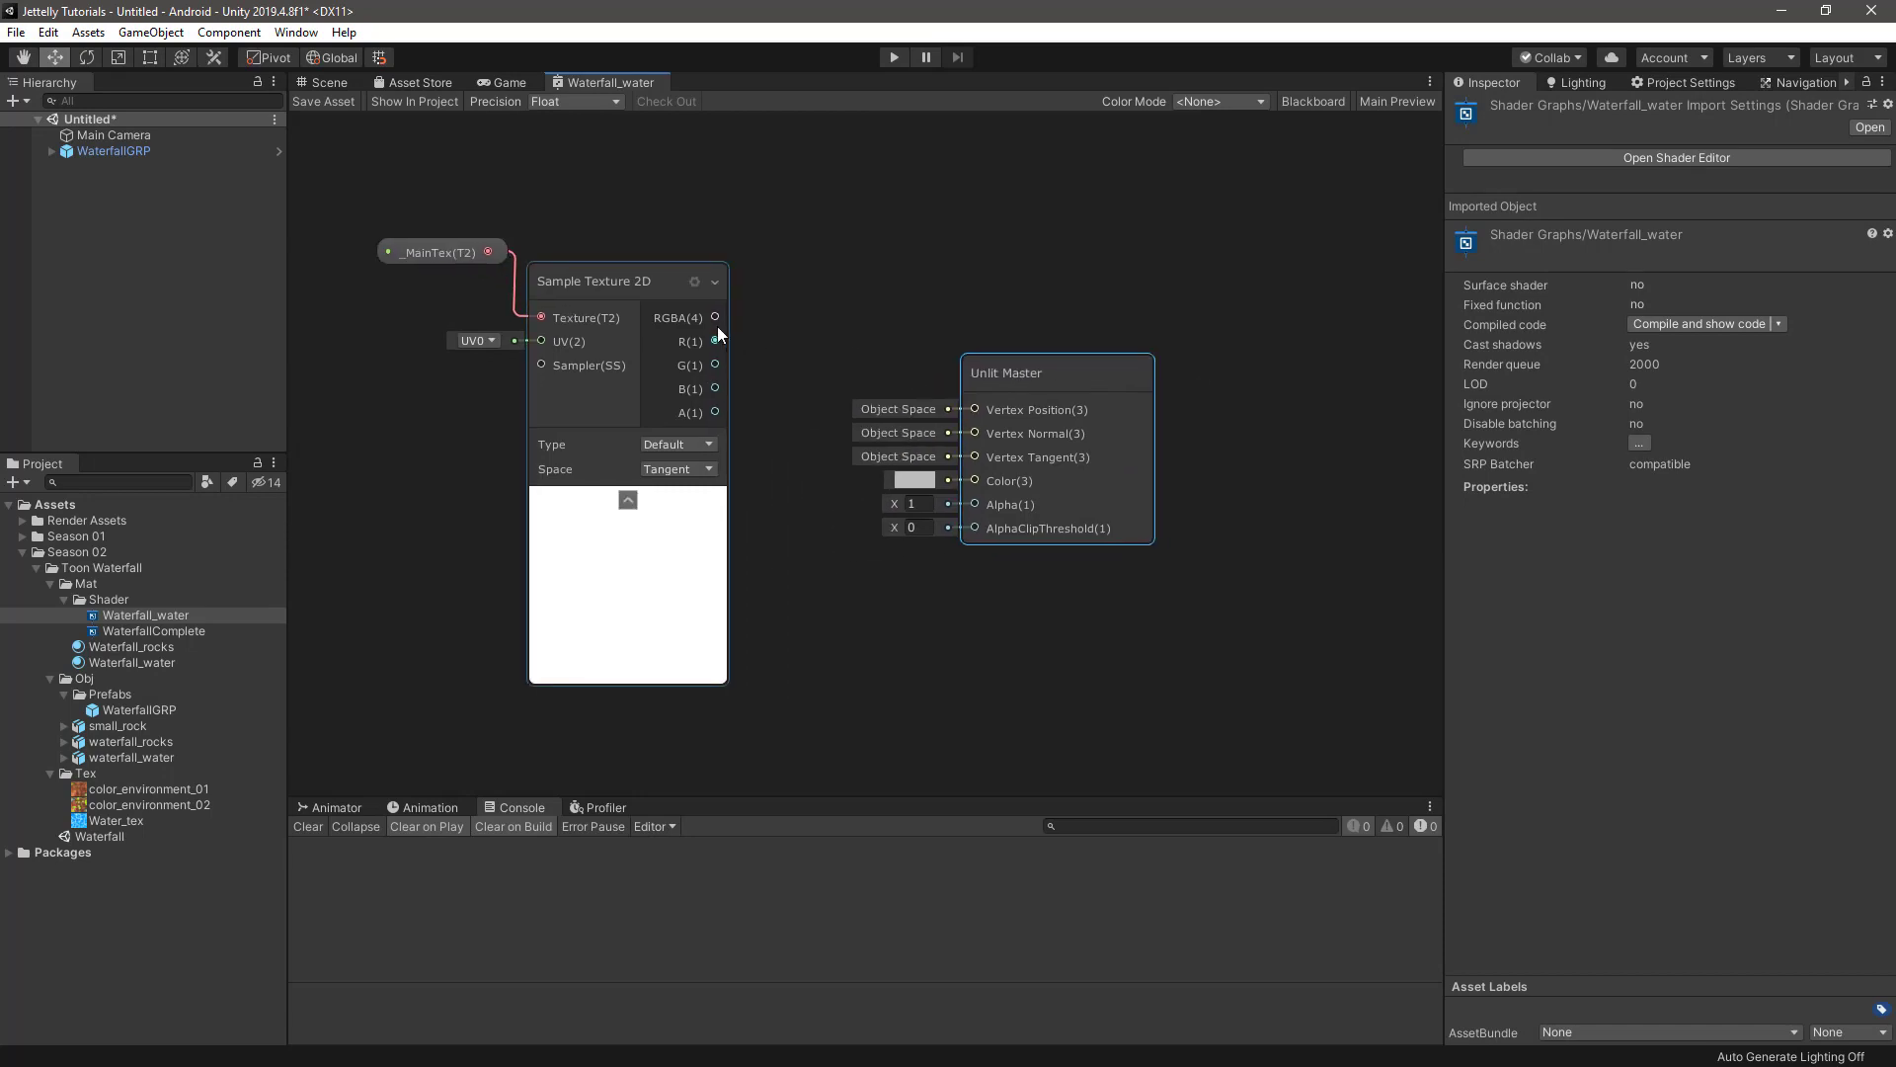
pyautogui.moveTo(715, 317); pyautogui.dragTo(973, 484)
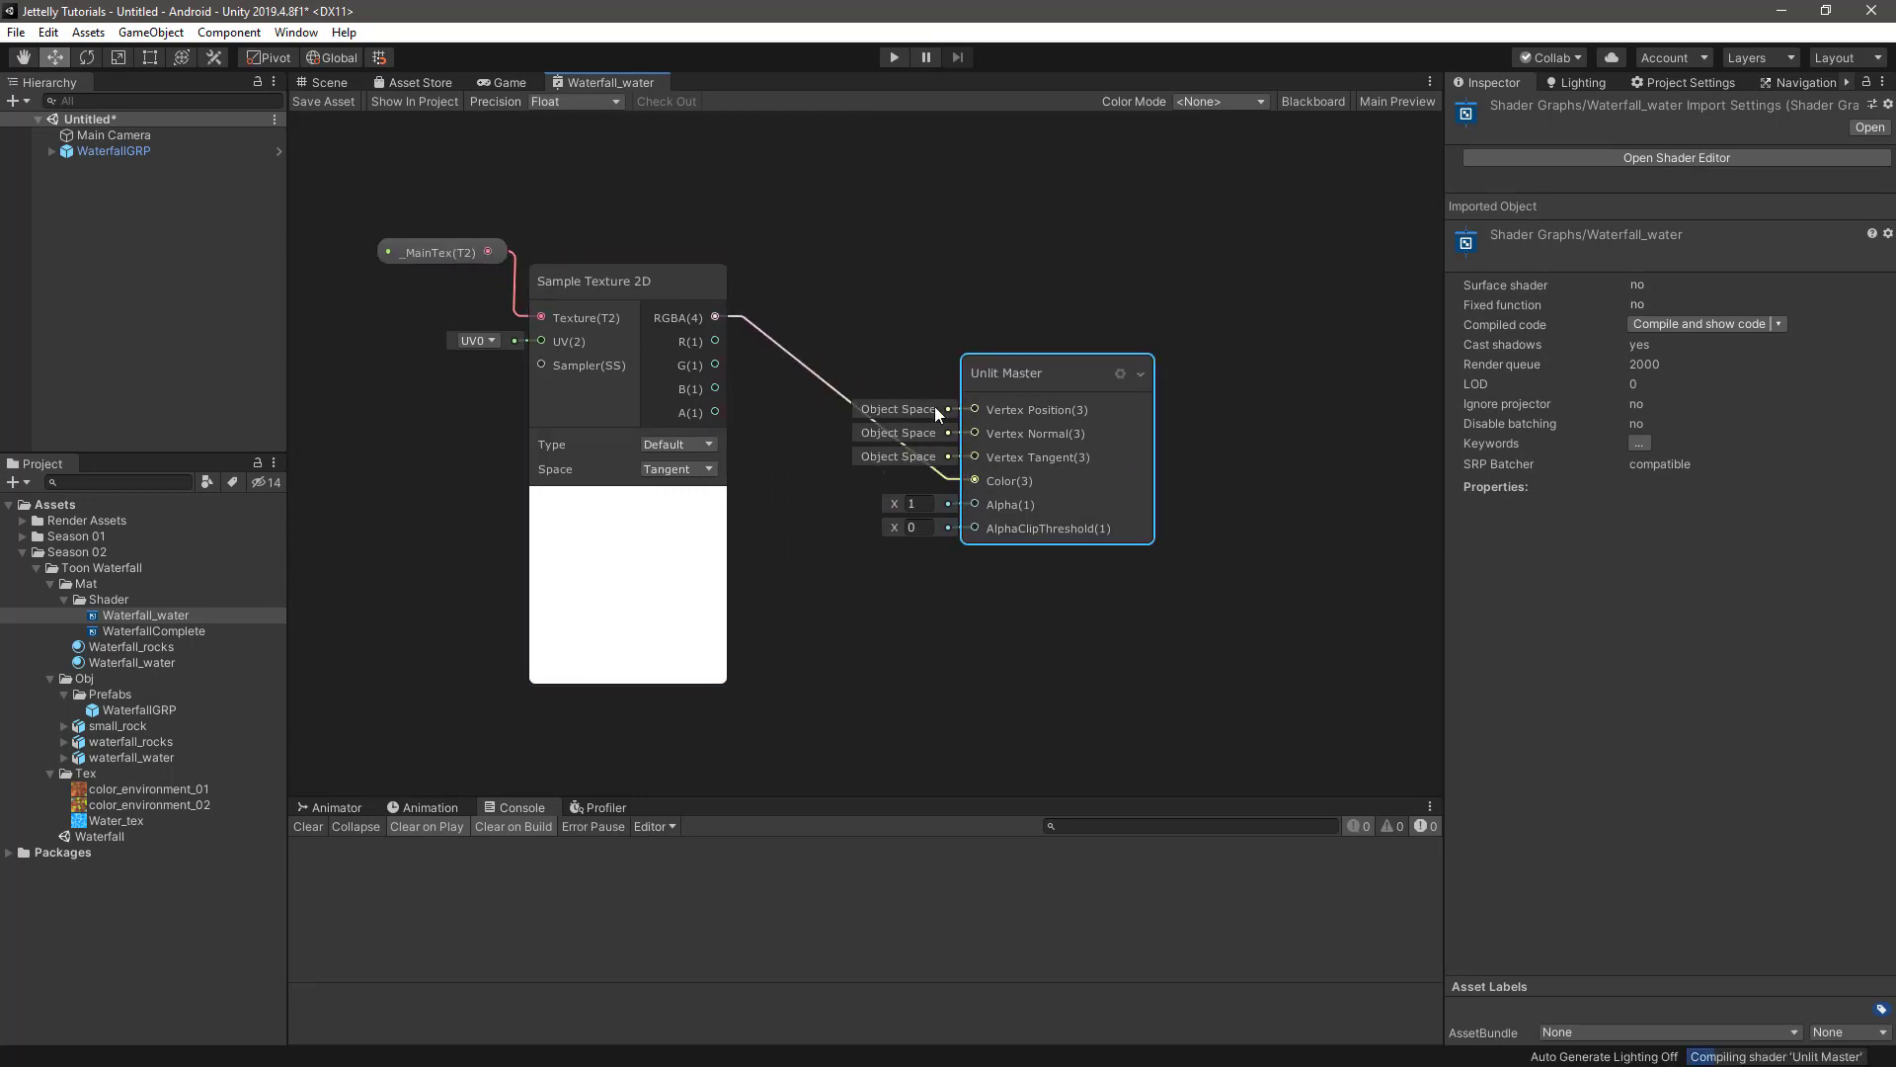
pyautogui.moveTo(1025, 357)
pyautogui.mouseDown()
pyautogui.moveTo(937, 286)
pyautogui.moveTo(940, 202)
pyautogui.mouseUp()
pyautogui.moveTo(941, 202); pyautogui.dragTo(949, 243, button='middle')
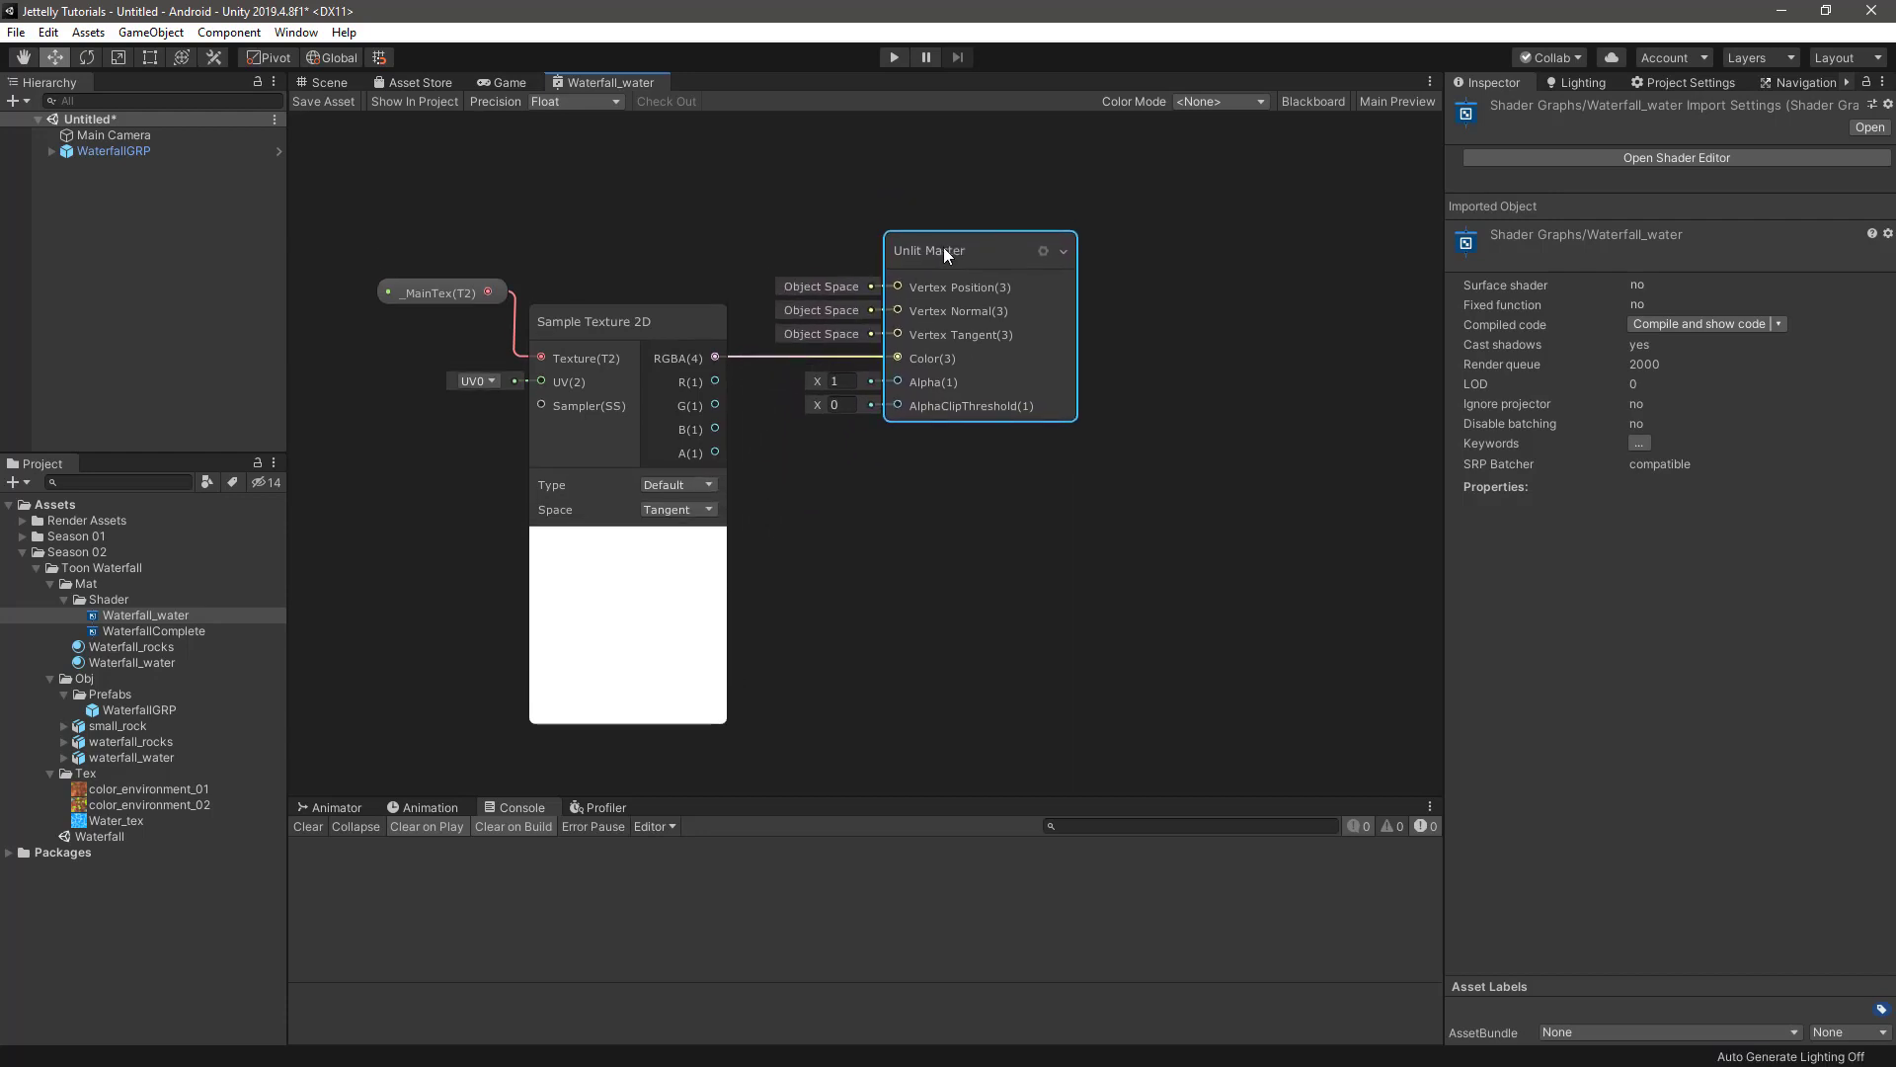
pyautogui.click(326, 103)
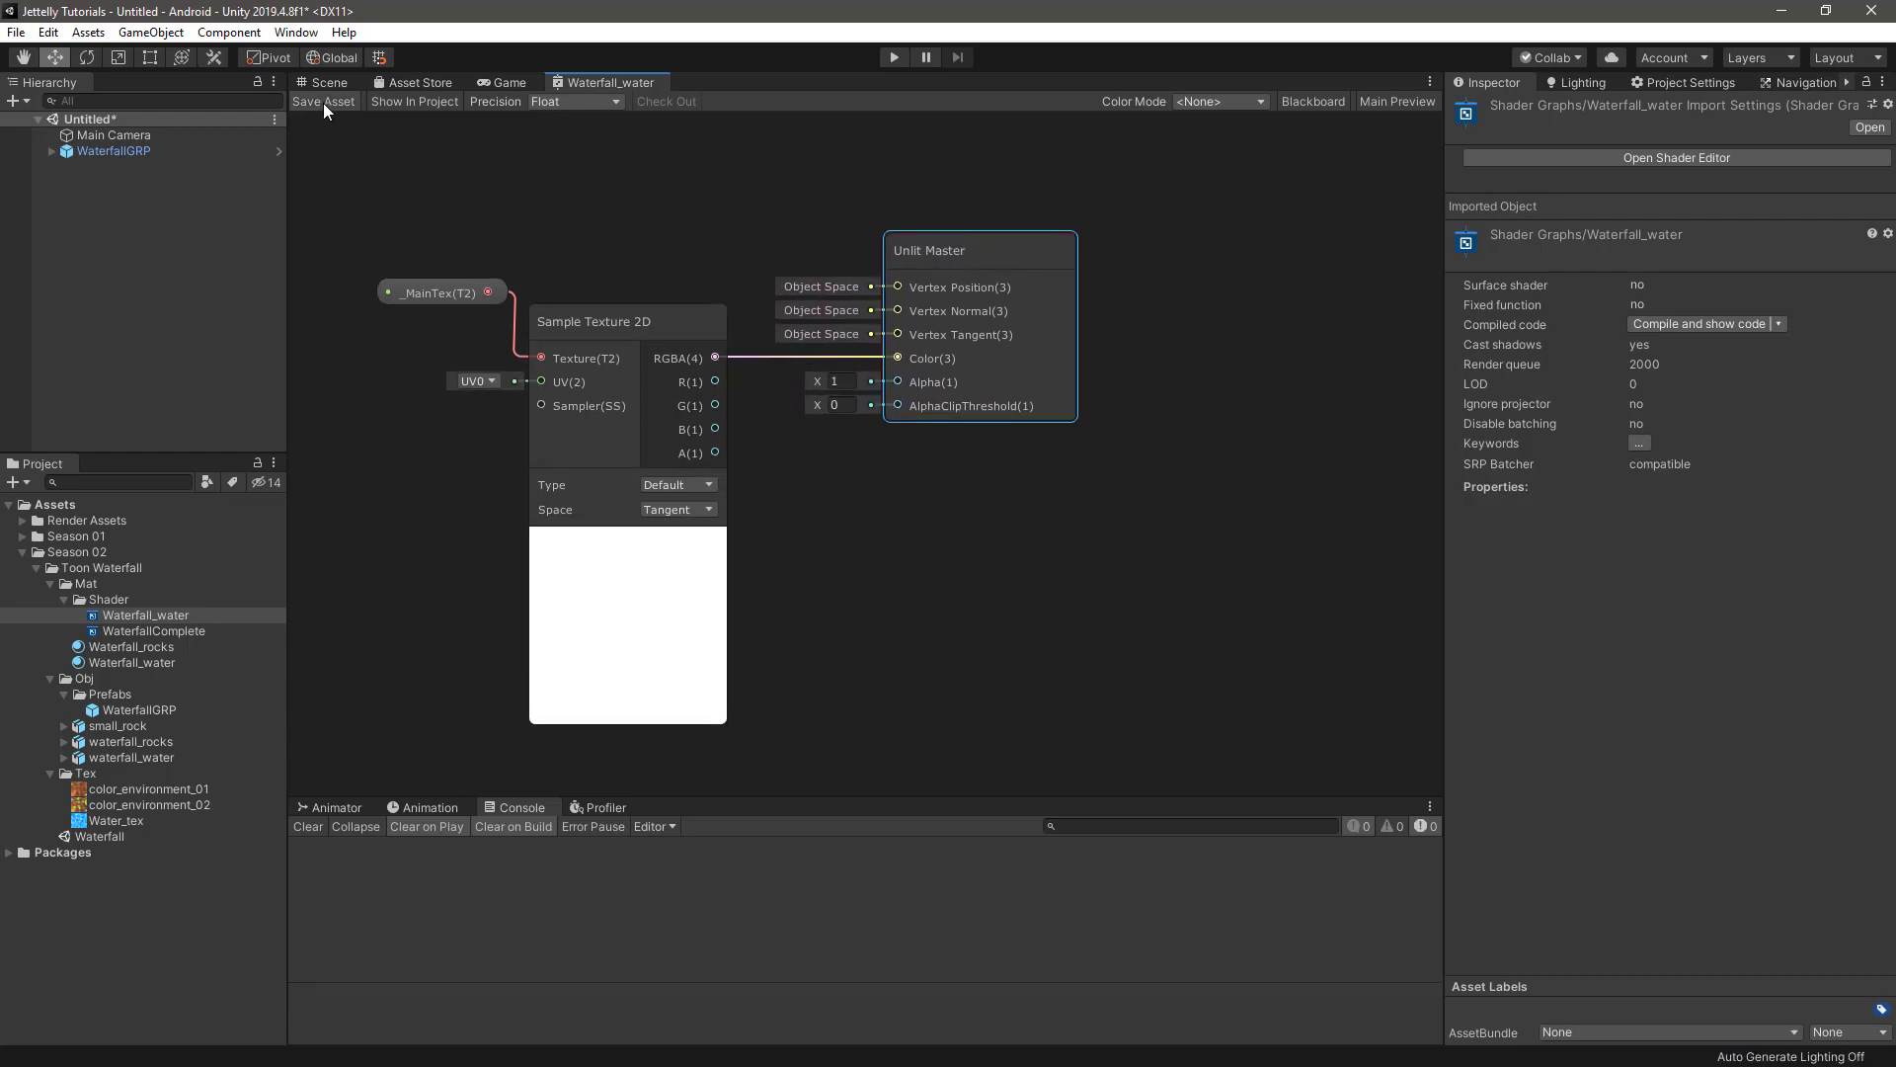
# - Assign Water_tex to the Waterfall_water material's _MainTex and view the textured blue stream
pyautogui.click(331, 83)
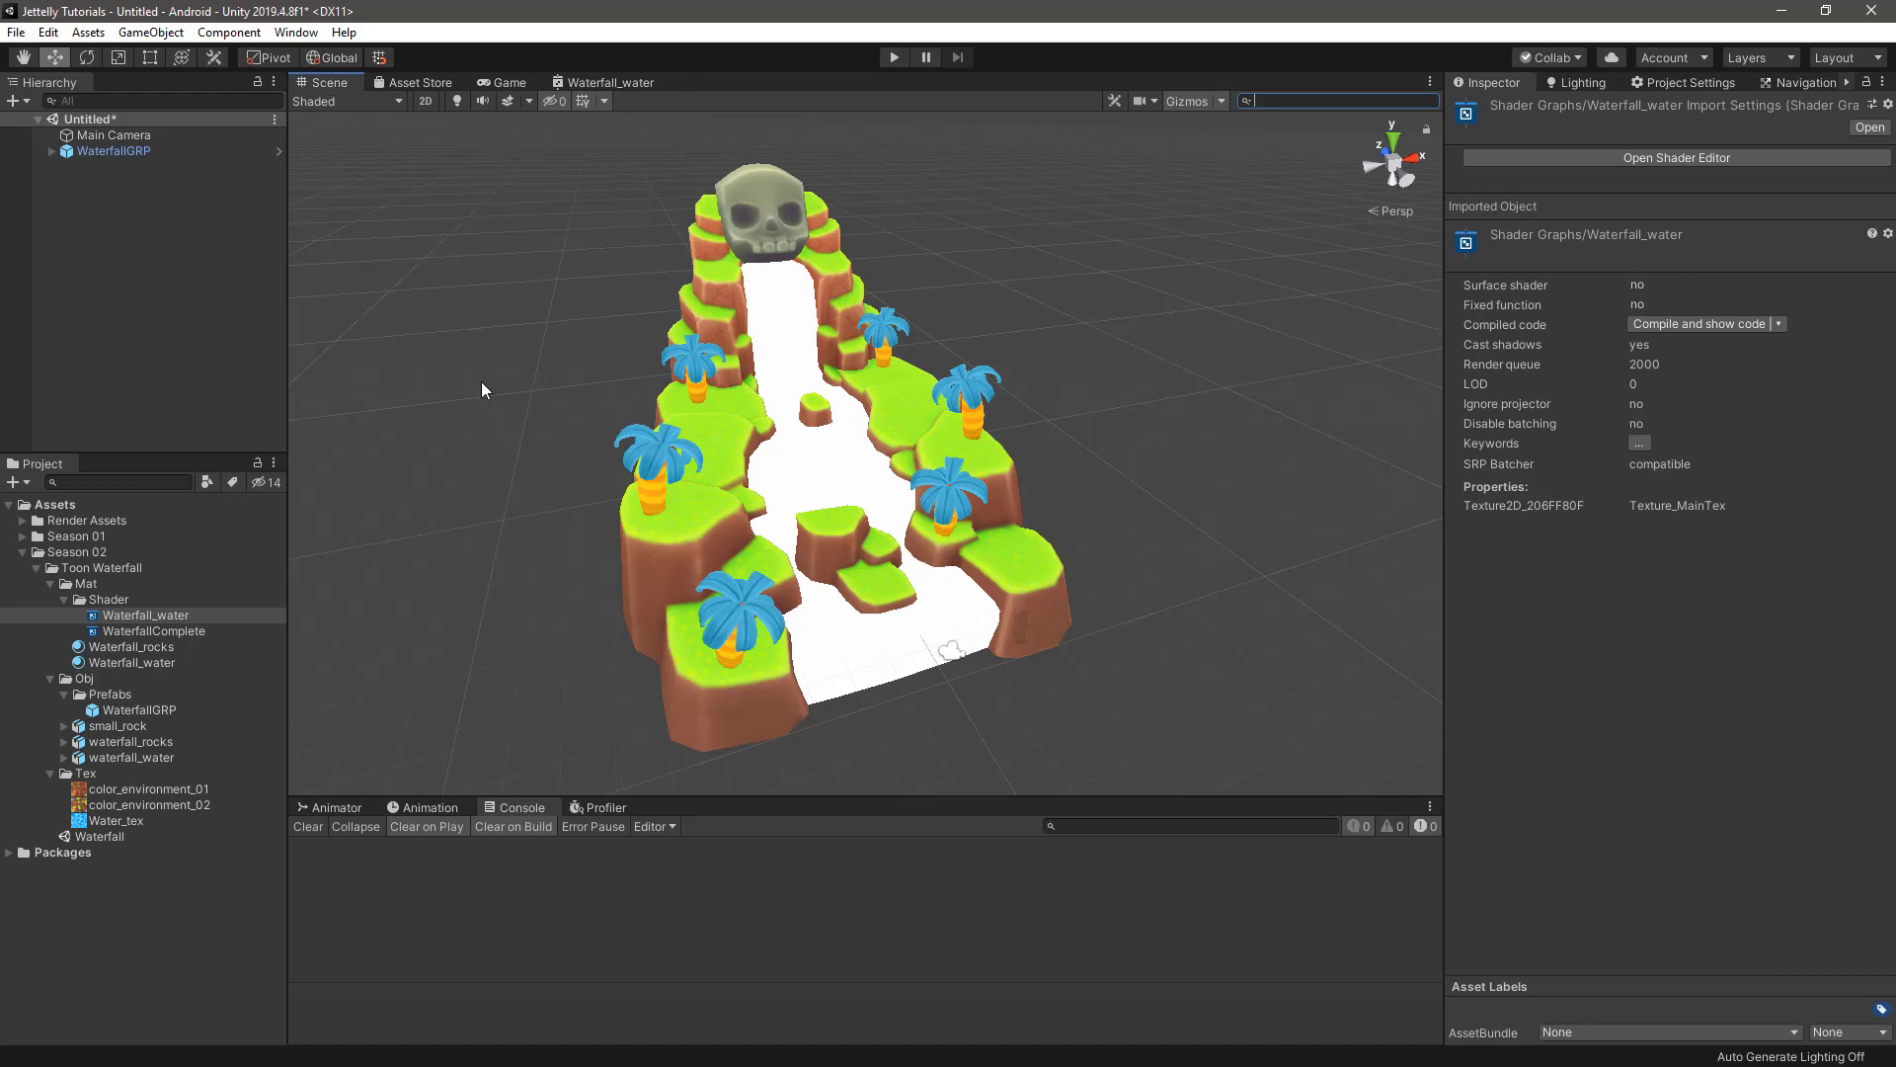
pyautogui.click(145, 660)
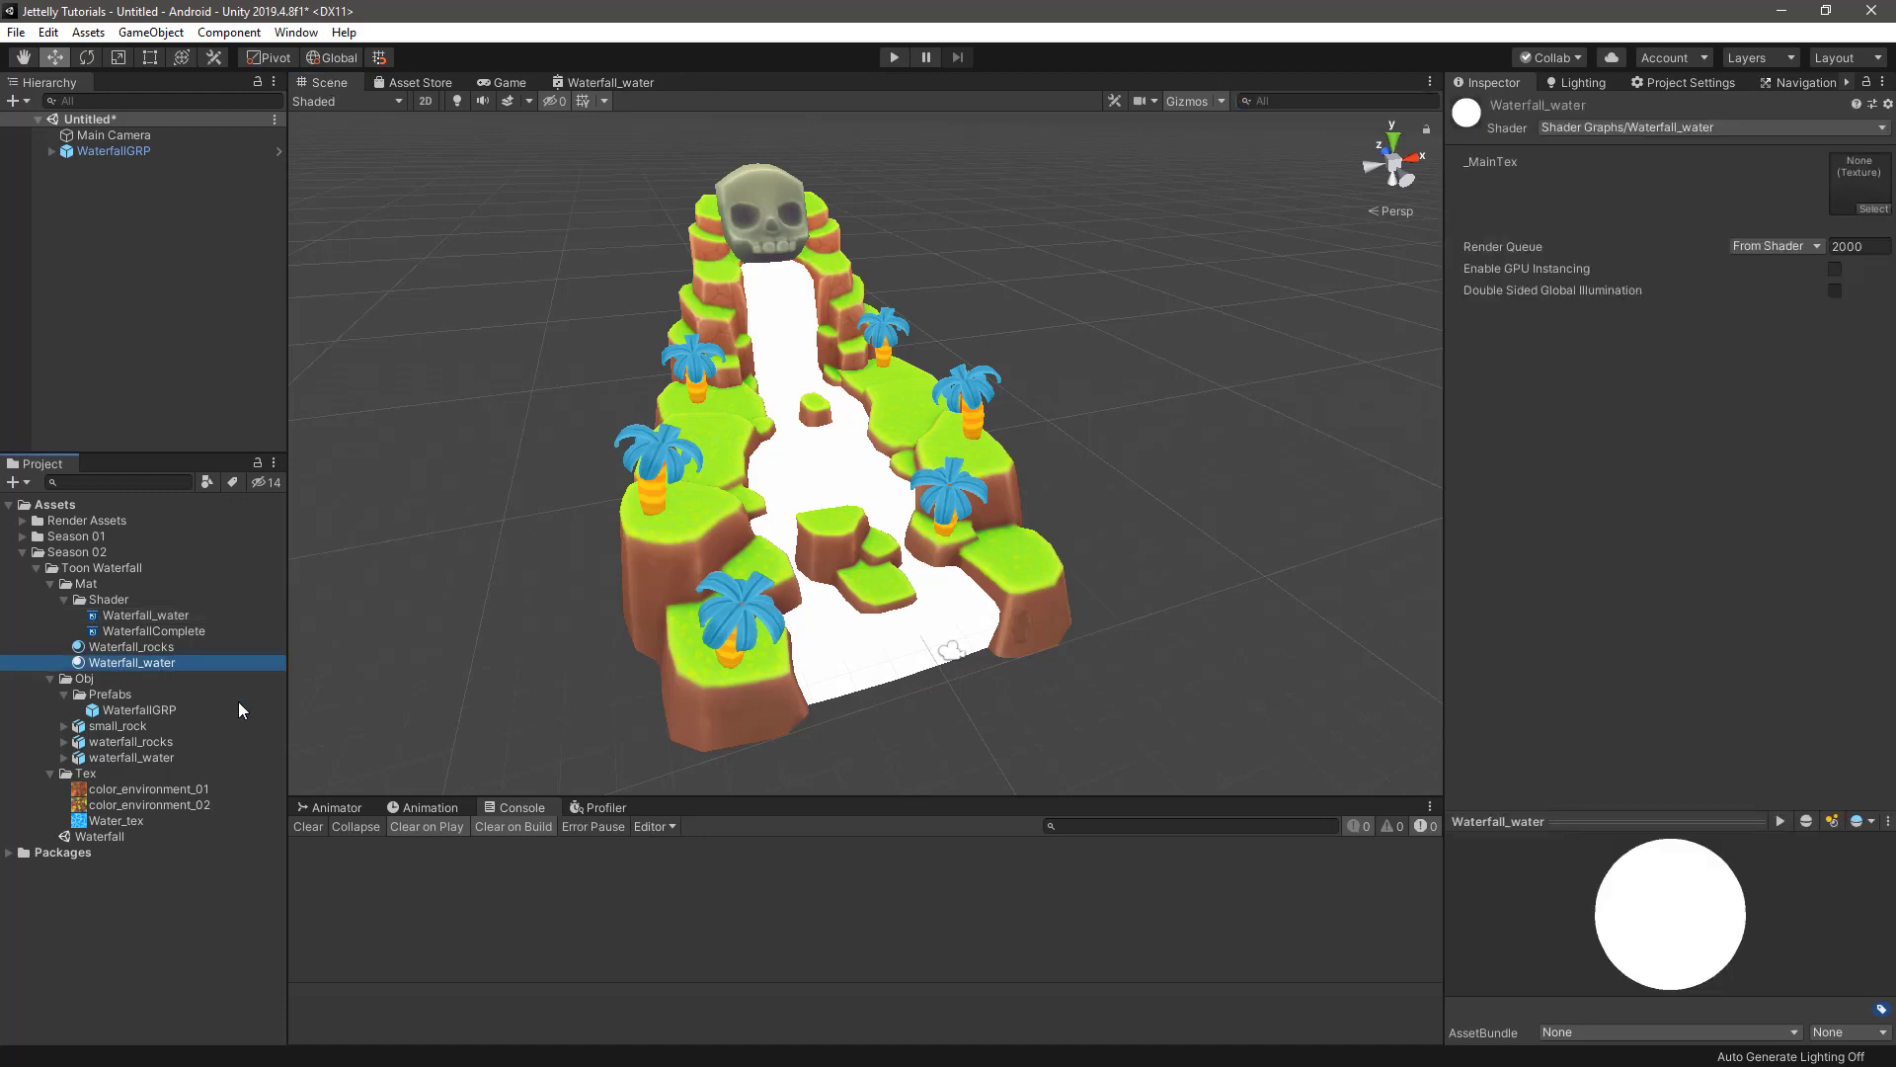
pyautogui.moveTo(116, 820); pyautogui.dragTo(1860, 180)
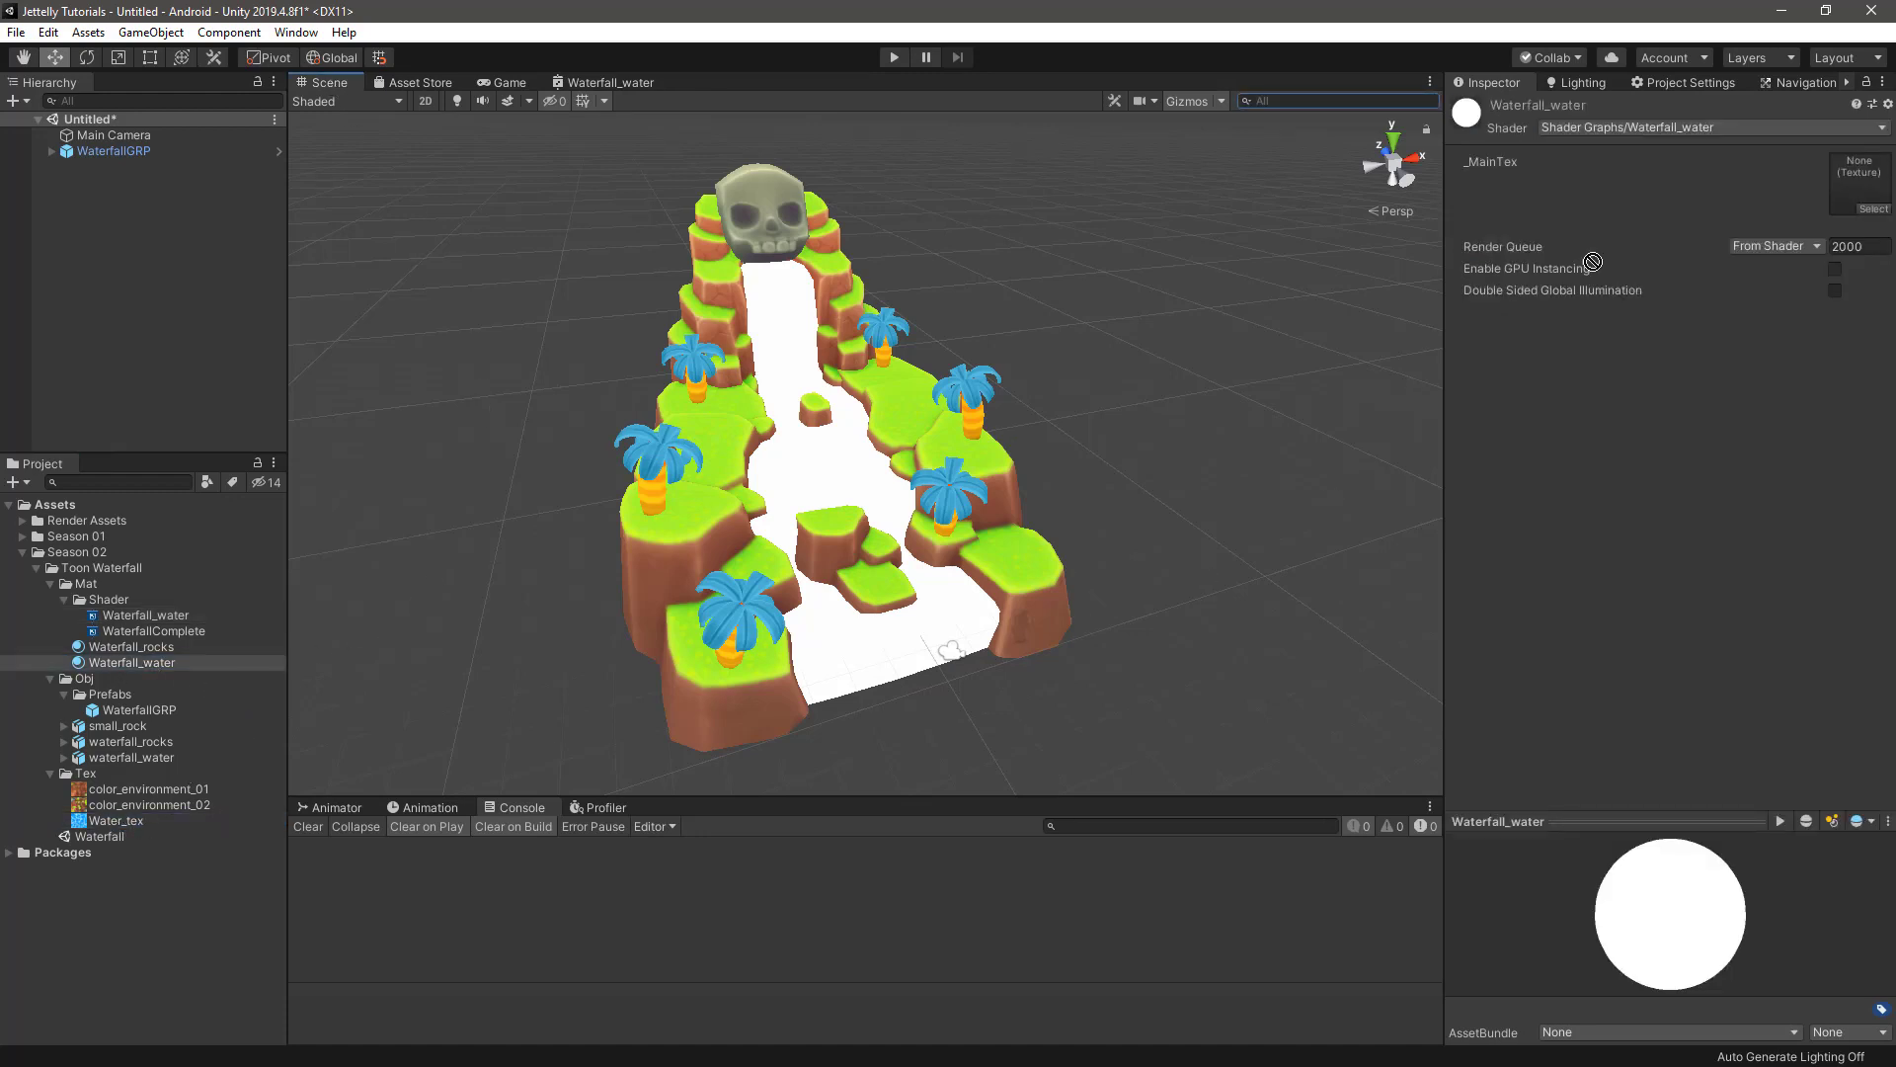
pyautogui.keyDown('alt'); pyautogui.moveTo(988, 481); pyautogui.dragTo(956, 574); pyautogui.keyUp('alt')
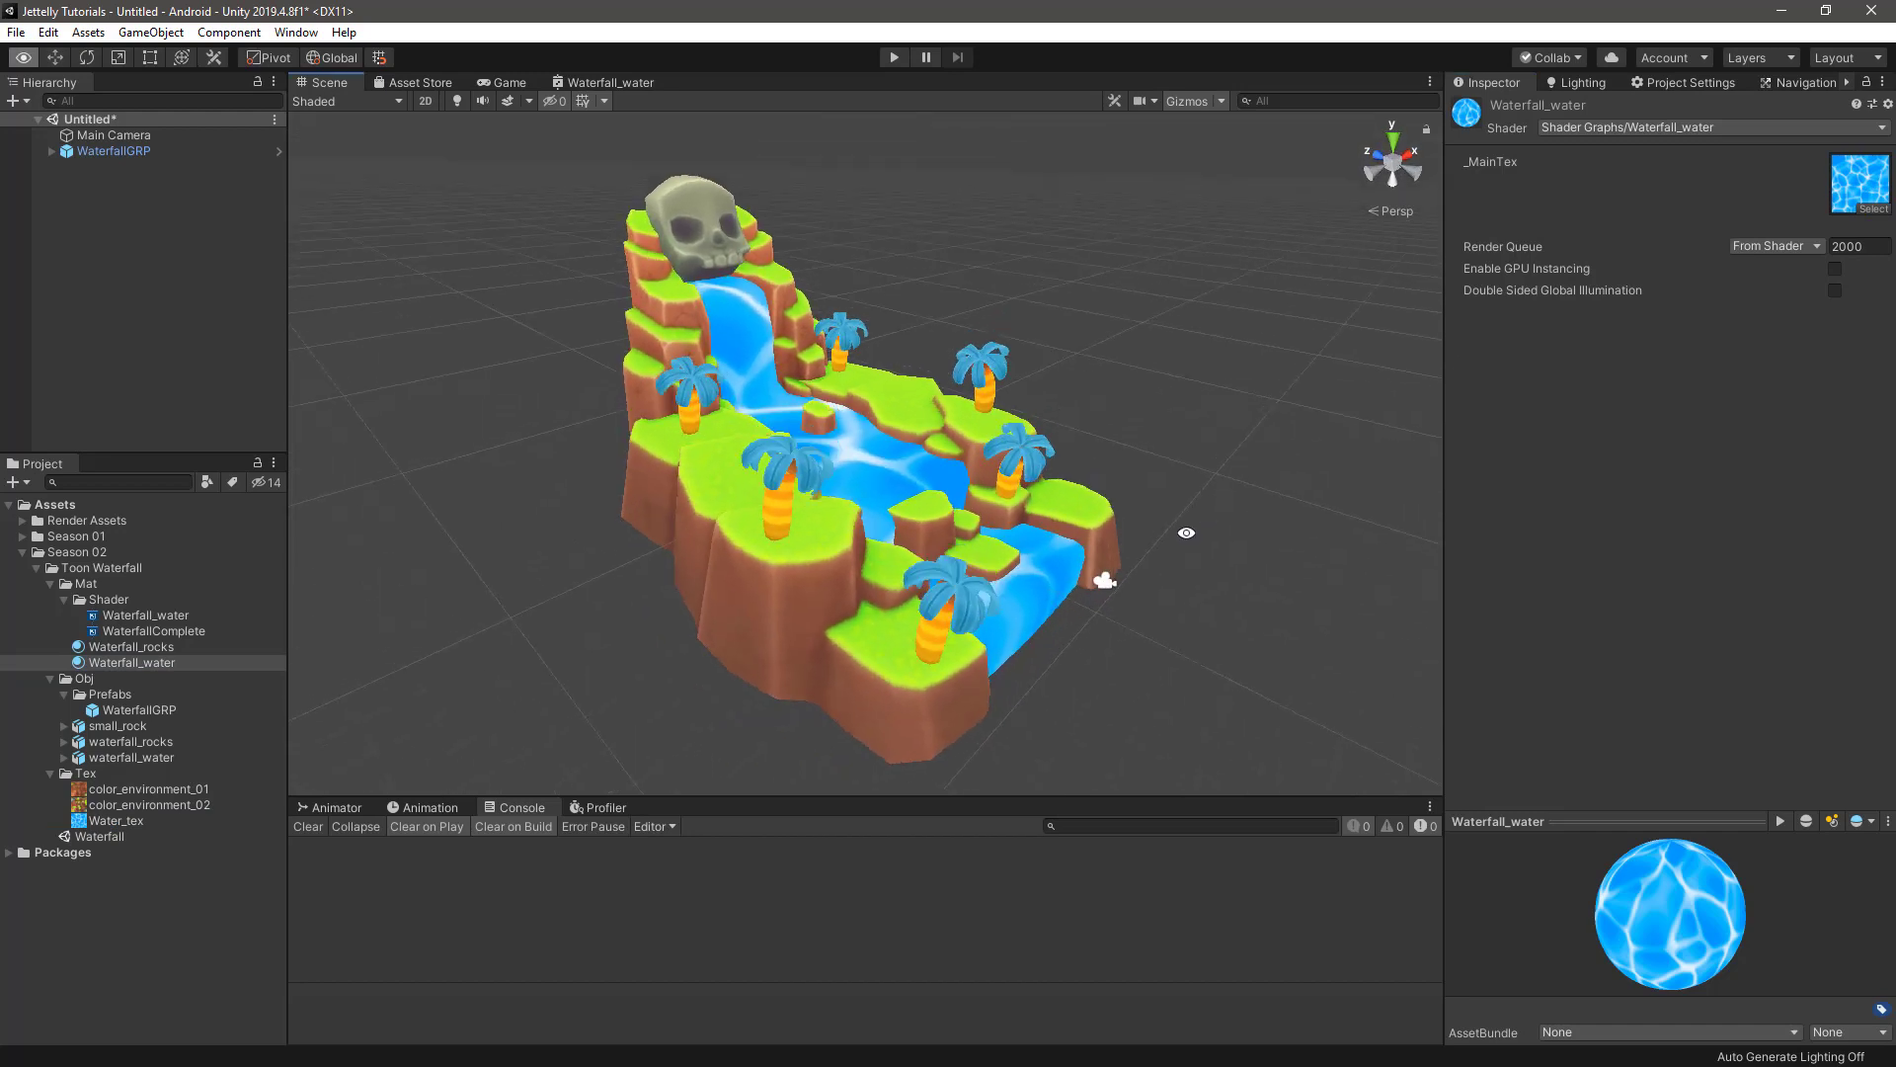
pyautogui.keyDown('alt'); pyautogui.moveTo(1081, 510); pyautogui.dragTo(1099, 524); pyautogui.keyUp('alt')
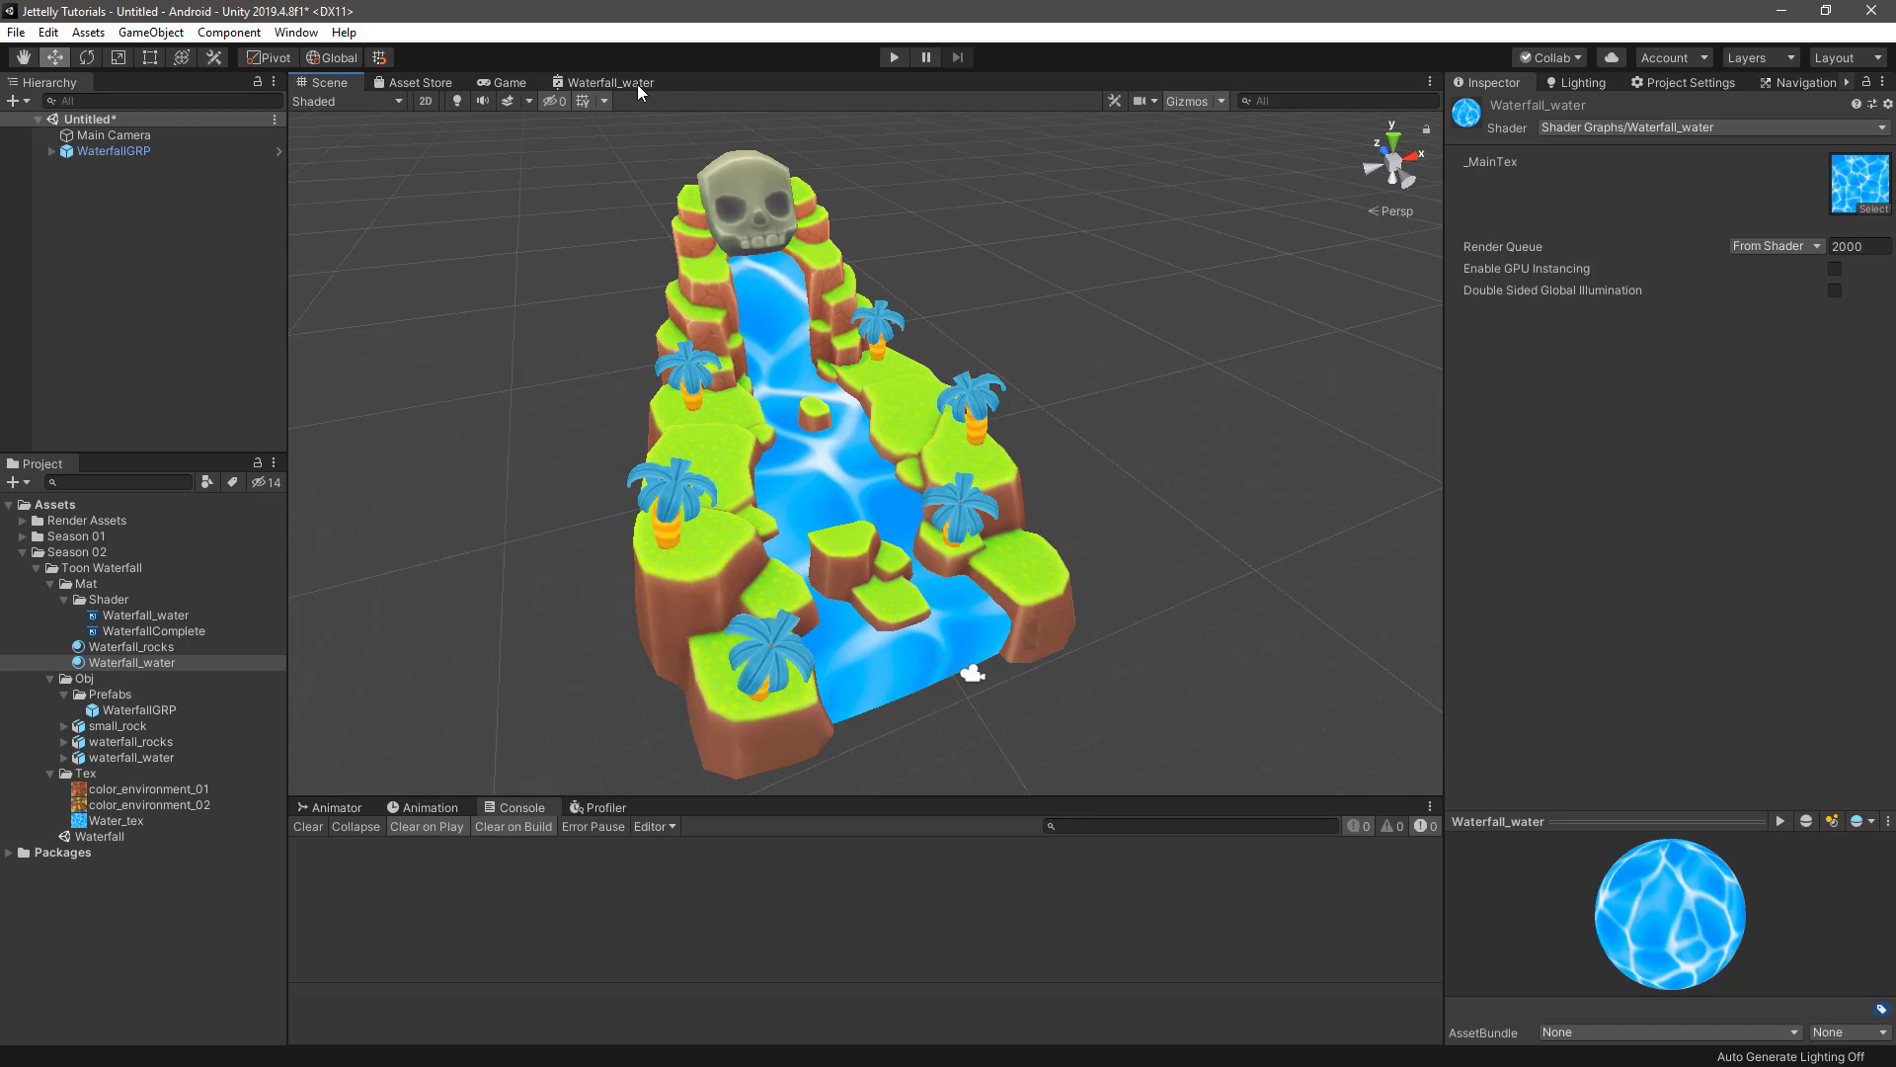
# - Add a Gradient Noise node to the Waterfall_water shader graph
pyautogui.click(610, 81)
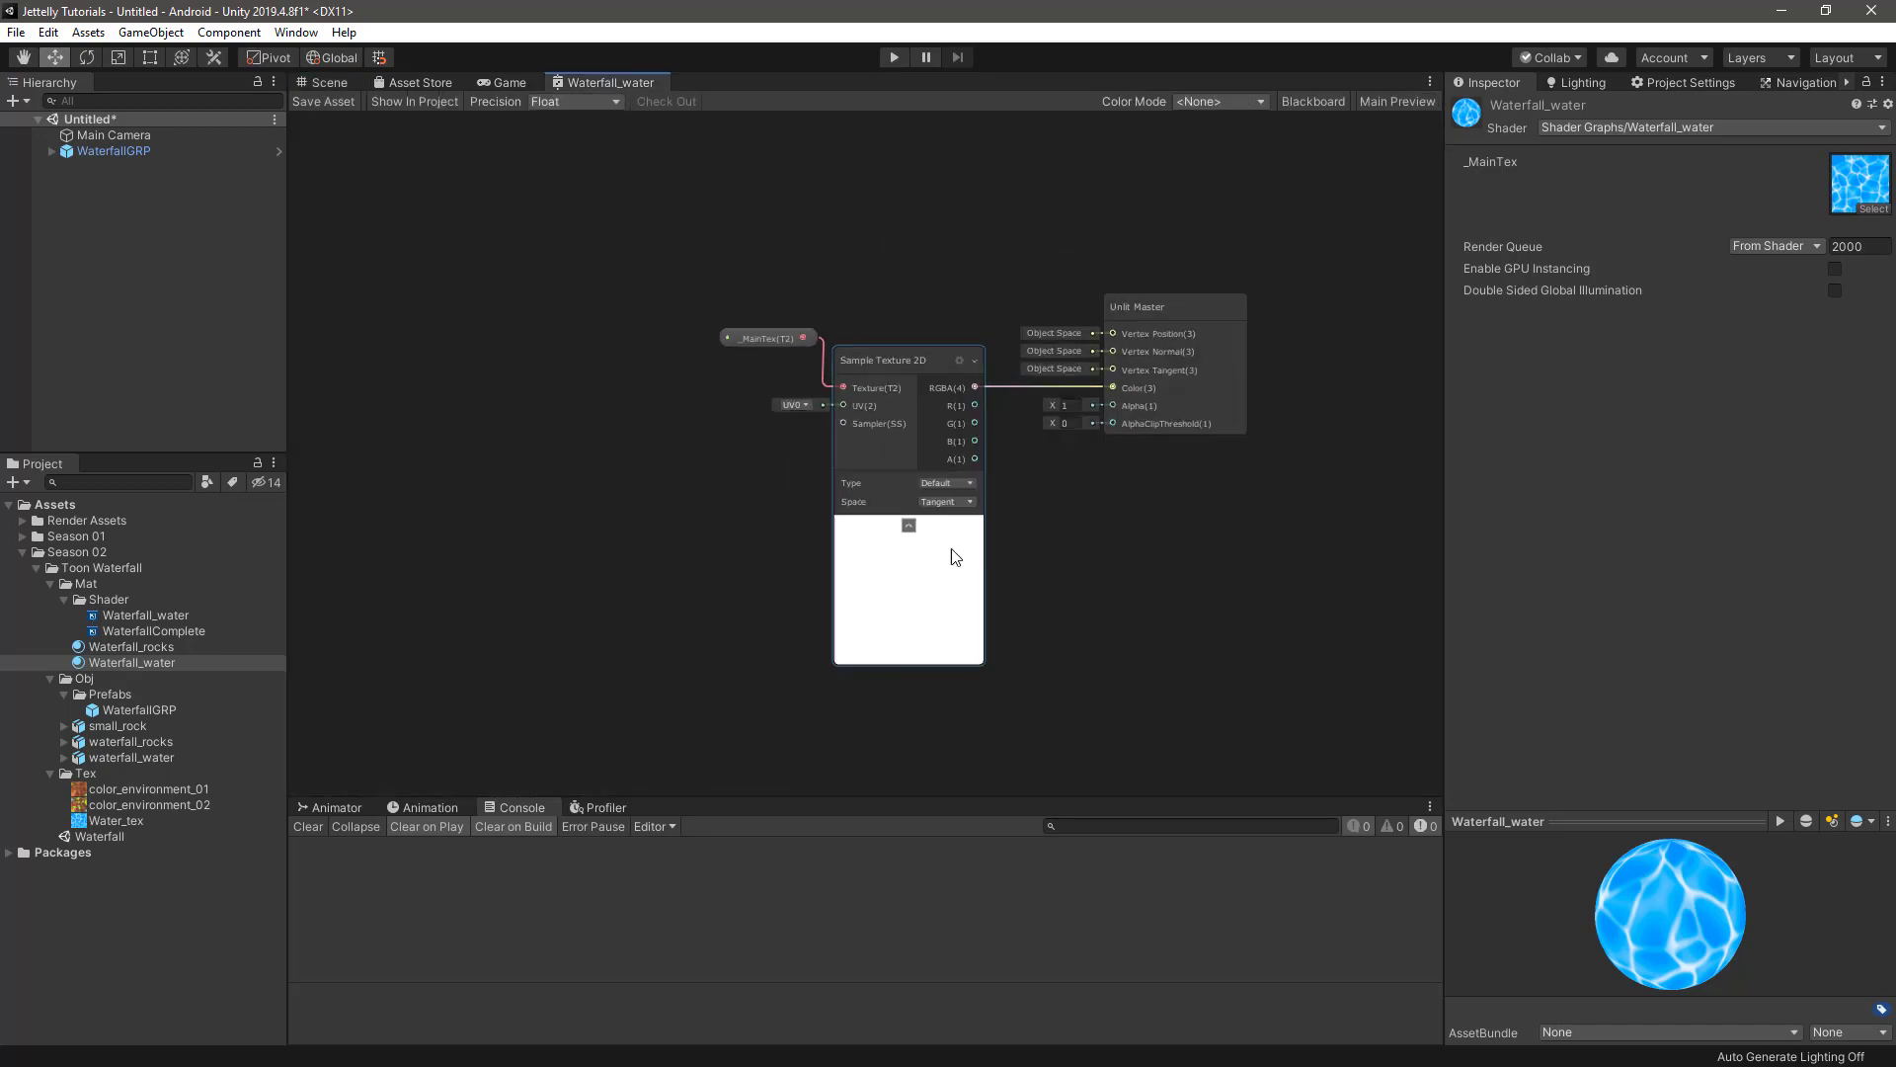
pyautogui.press('space')
pyautogui.write('grad')
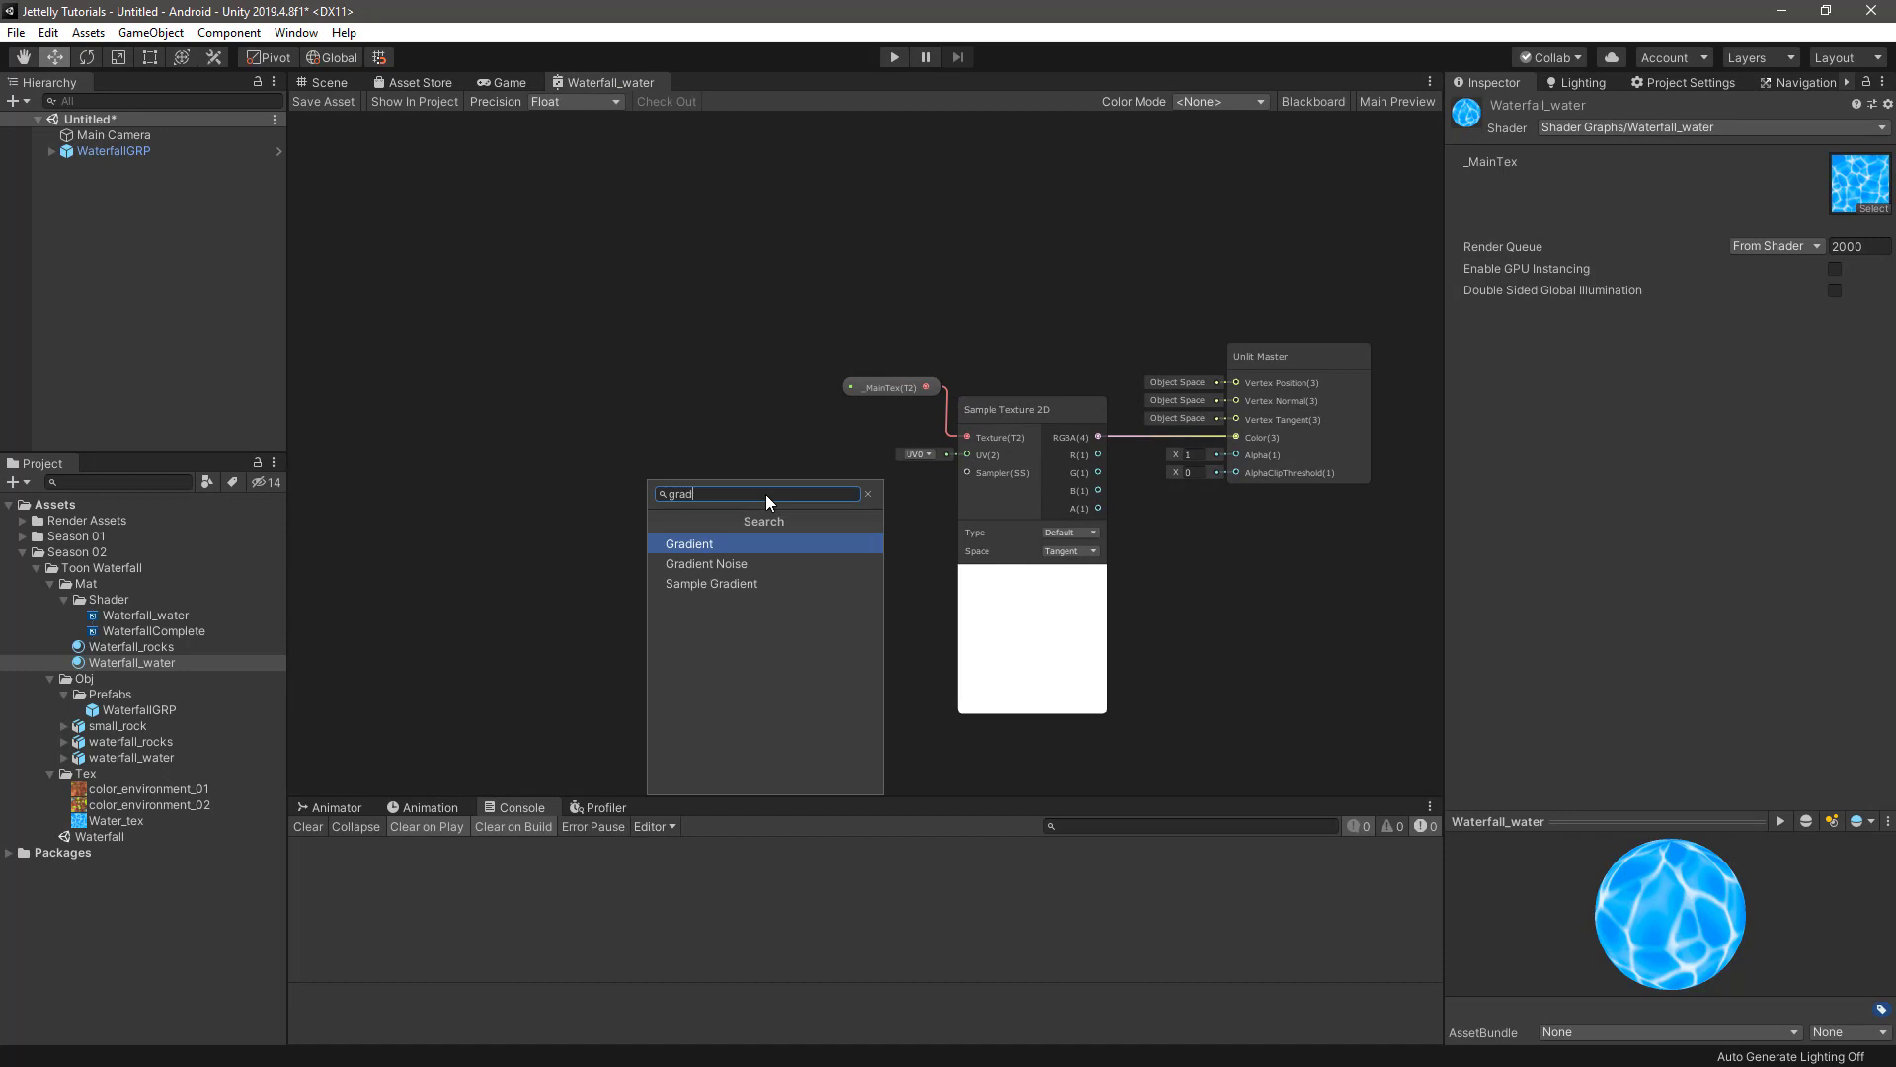
pyautogui.press('Down')
pyautogui.press('Return')
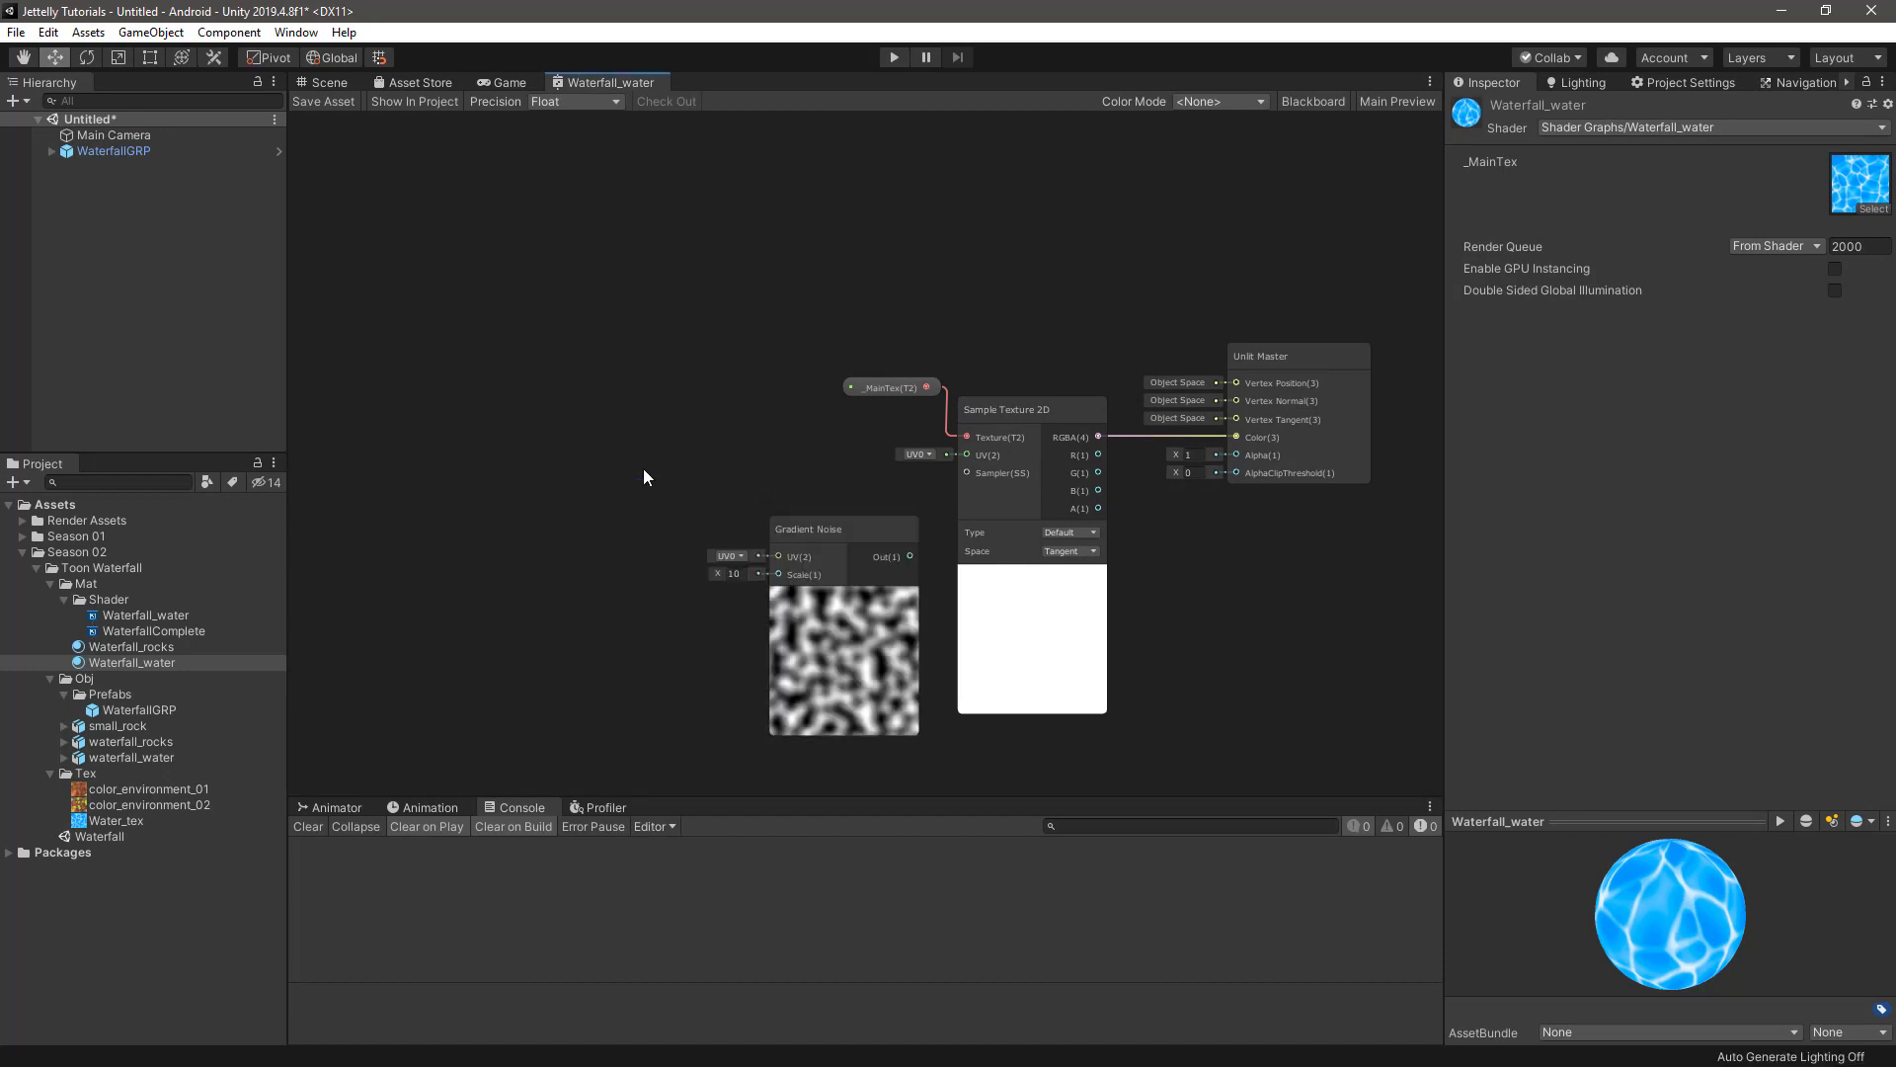
pyautogui.moveTo(846, 529); pyautogui.dragTo(643, 318)
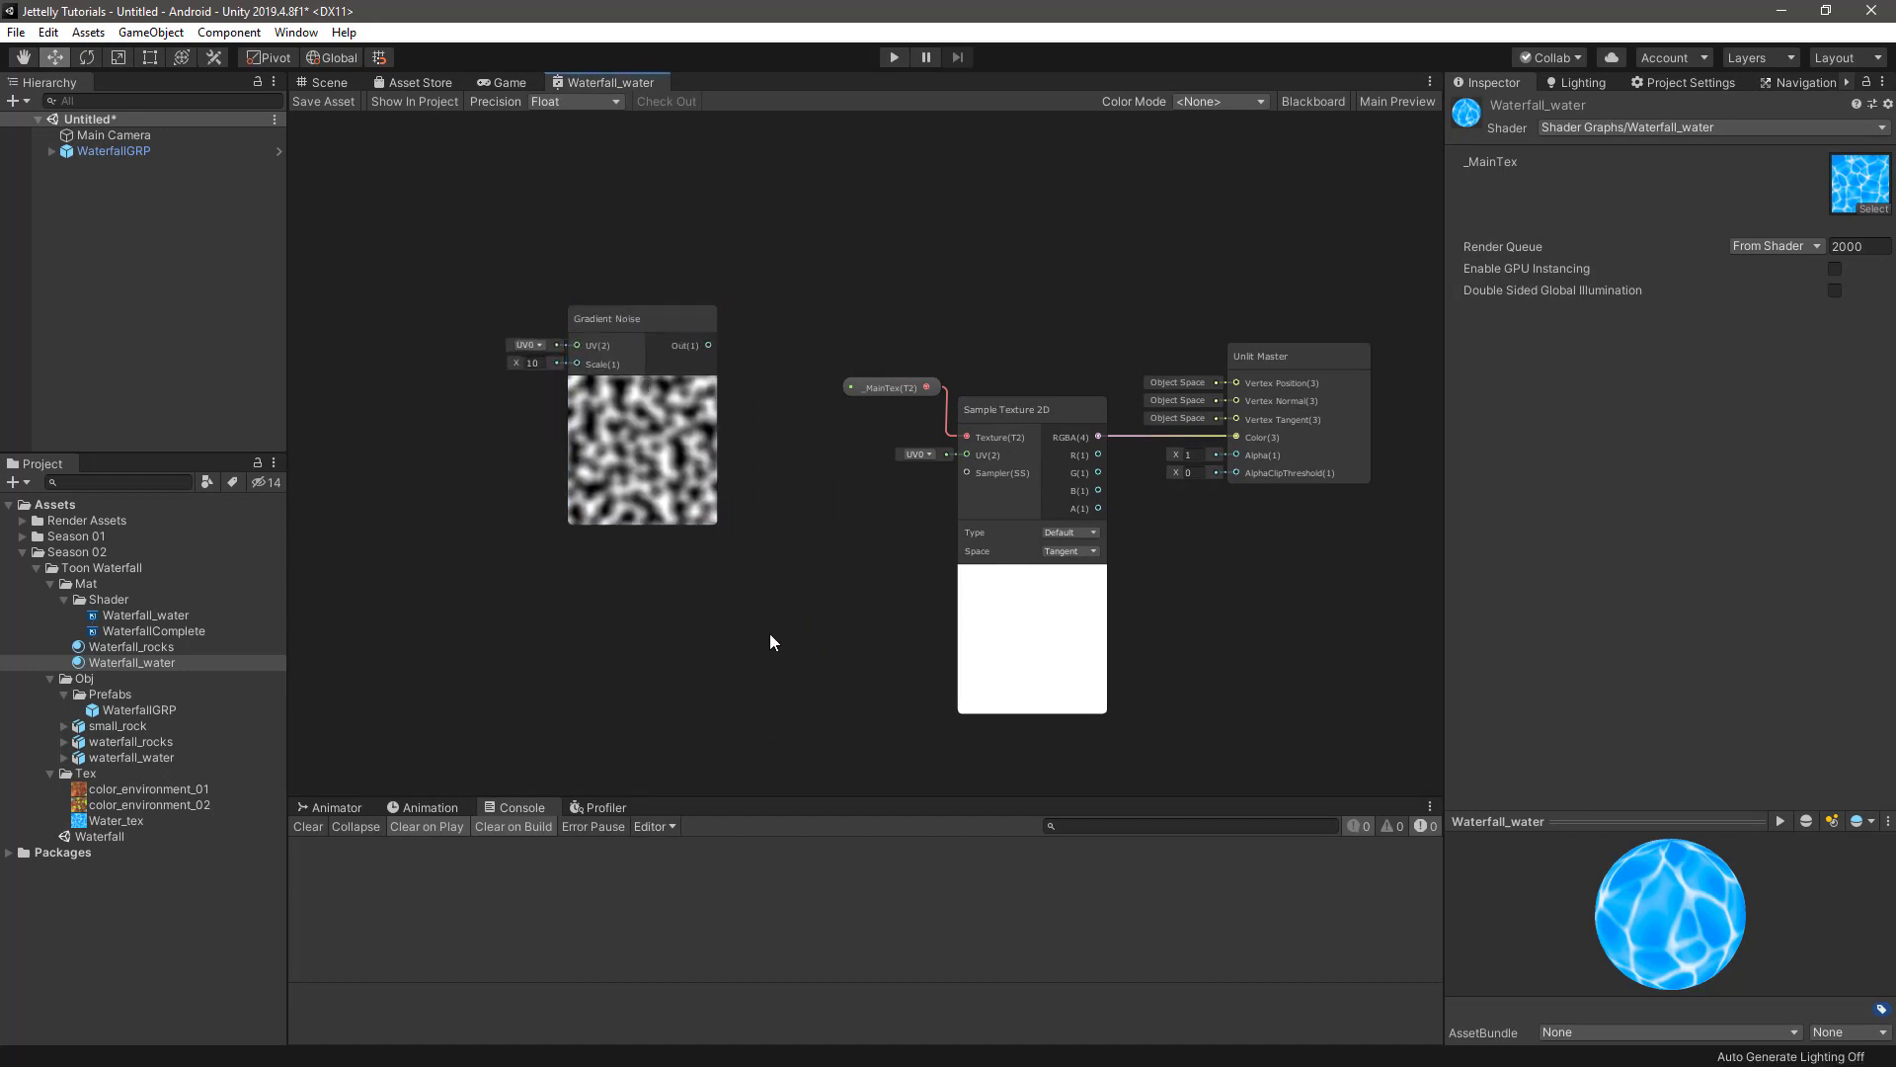
# - Add a UV node beneath Gradient Noise, with both node previews collapsed
pyautogui.press('space')
pyautogui.write('uv')
pyautogui.press('Return')
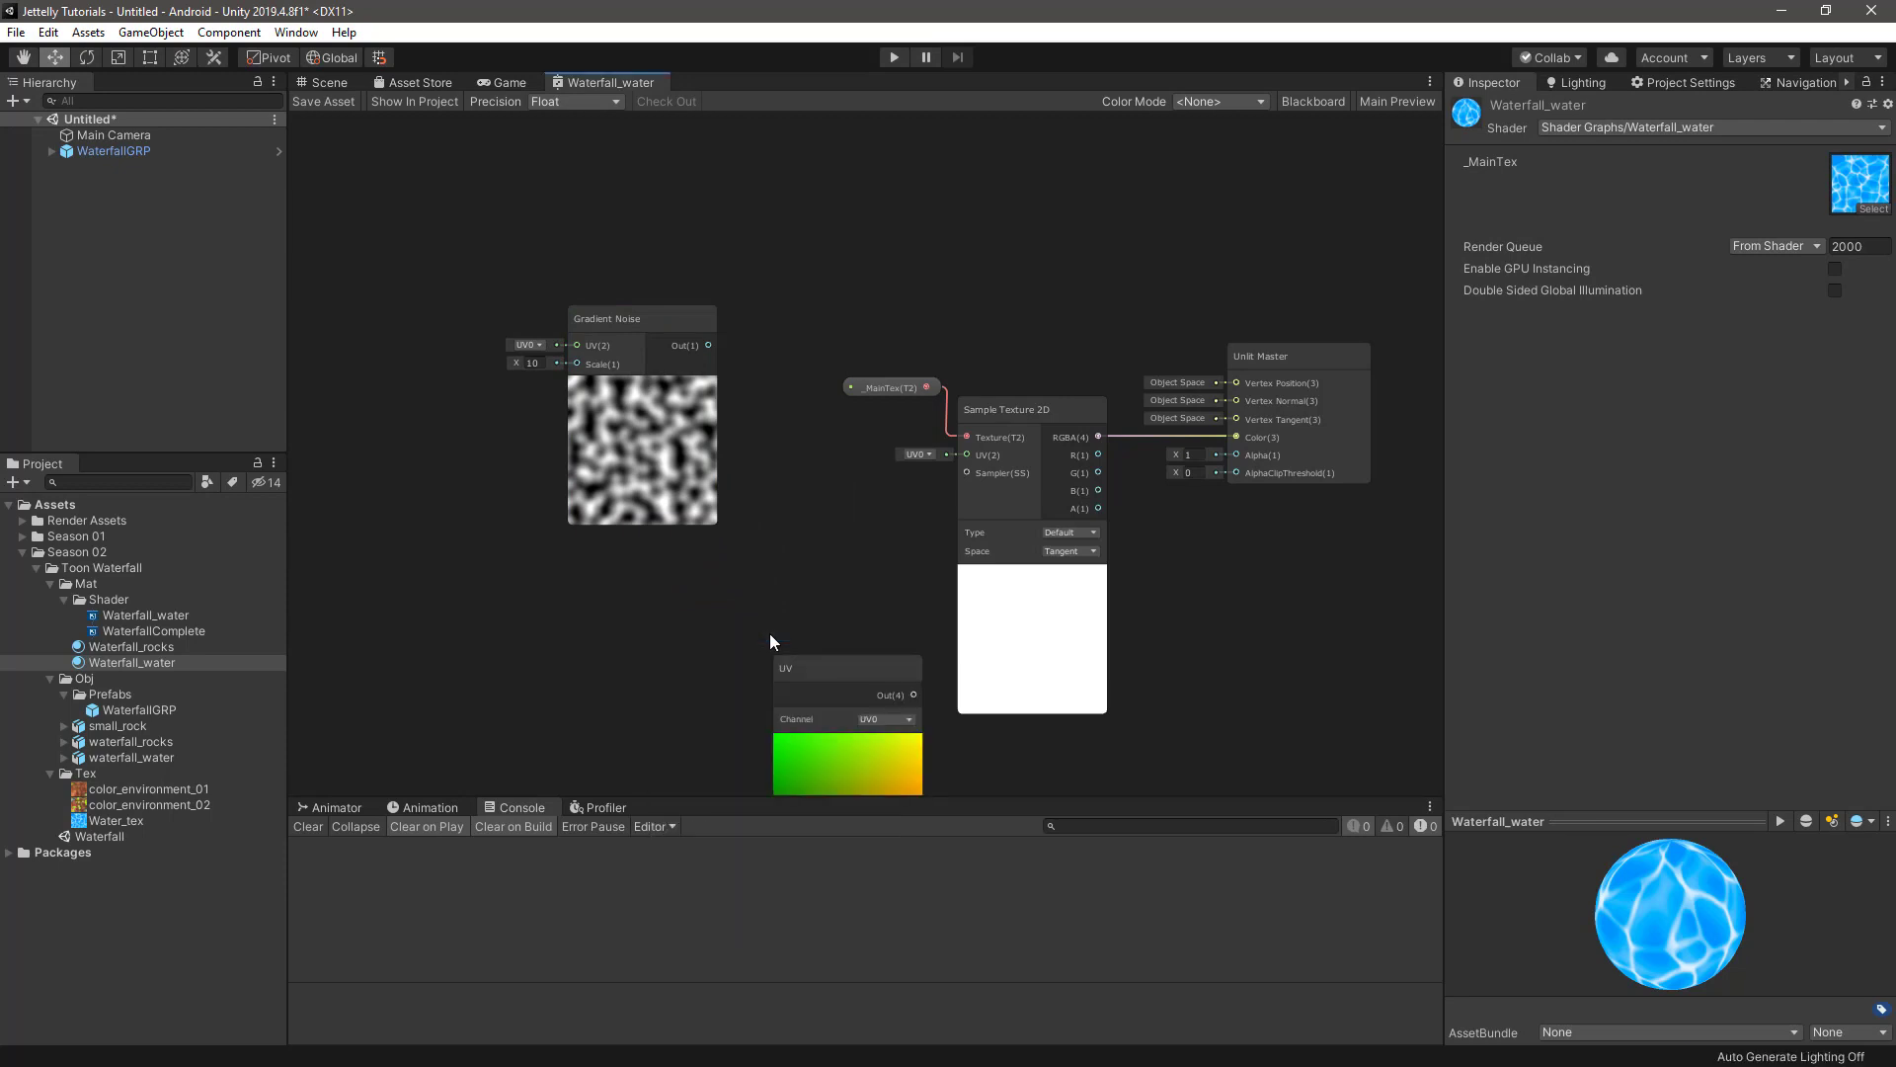
pyautogui.moveTo(816, 667); pyautogui.dragTo(620, 552)
pyautogui.scroll(2, 831, 415)
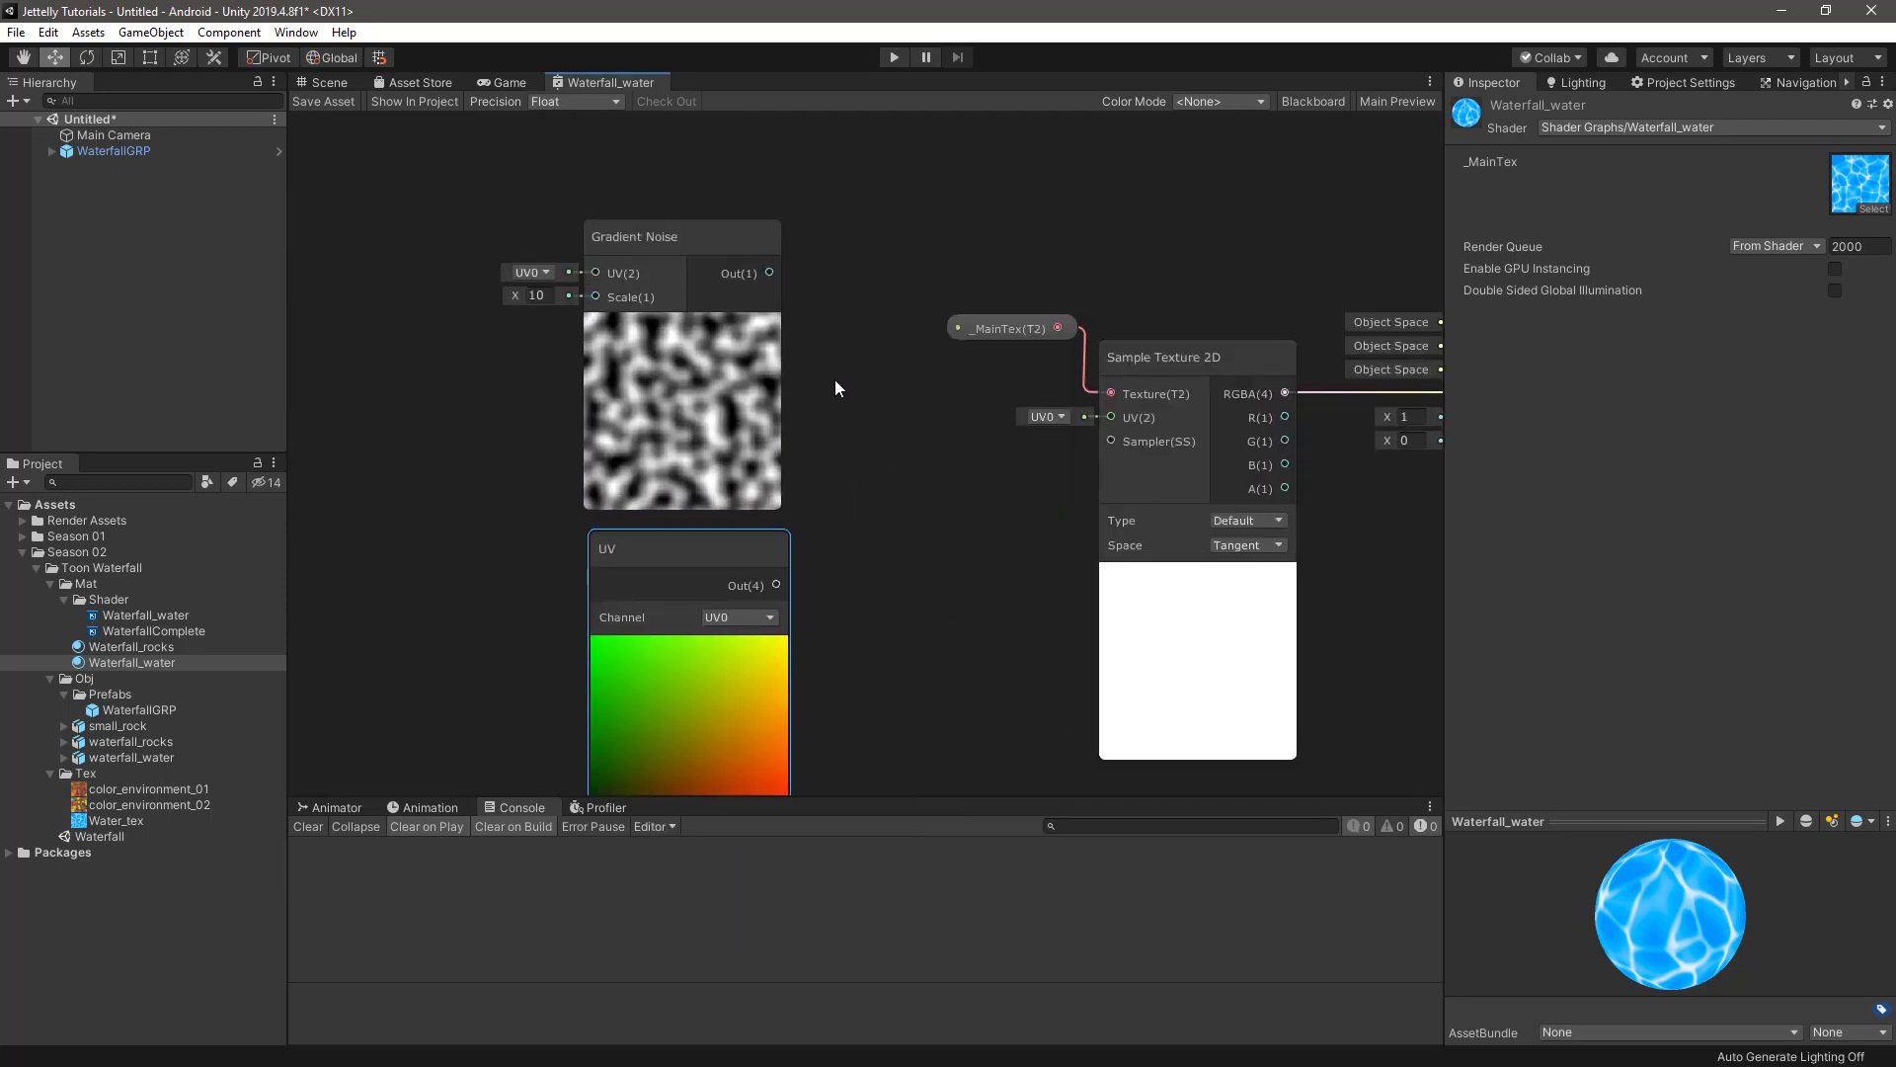
pyautogui.moveTo(834, 379); pyautogui.dragTo(871, 348, button='middle')
pyautogui.click(723, 301)
pyautogui.click(730, 617)
pyautogui.moveTo(688, 510); pyautogui.dragTo(695, 333)
# - Create an Add node summing noise (A) and UV (B), and set the noise Scale to 1
pyautogui.press('space')
pyautogui.write('add')
pyautogui.press('Return')
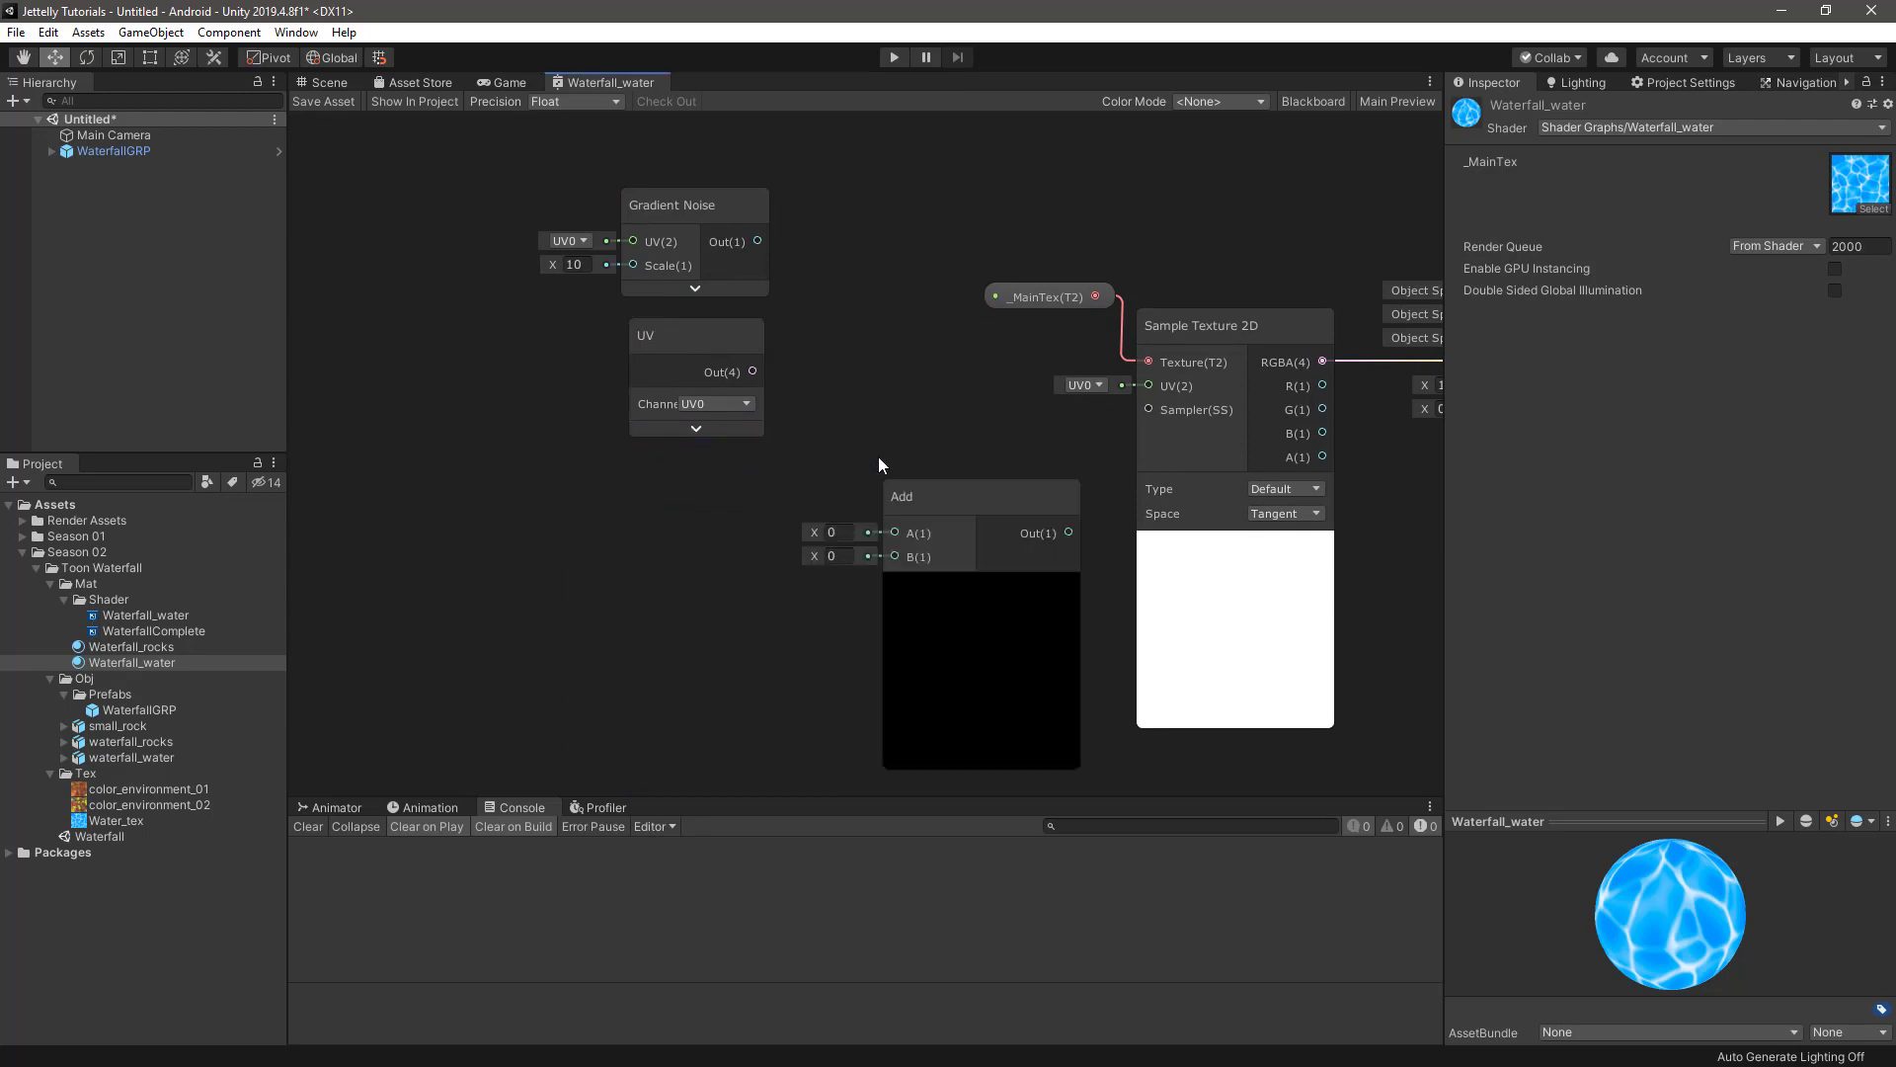
pyautogui.click(981, 583)
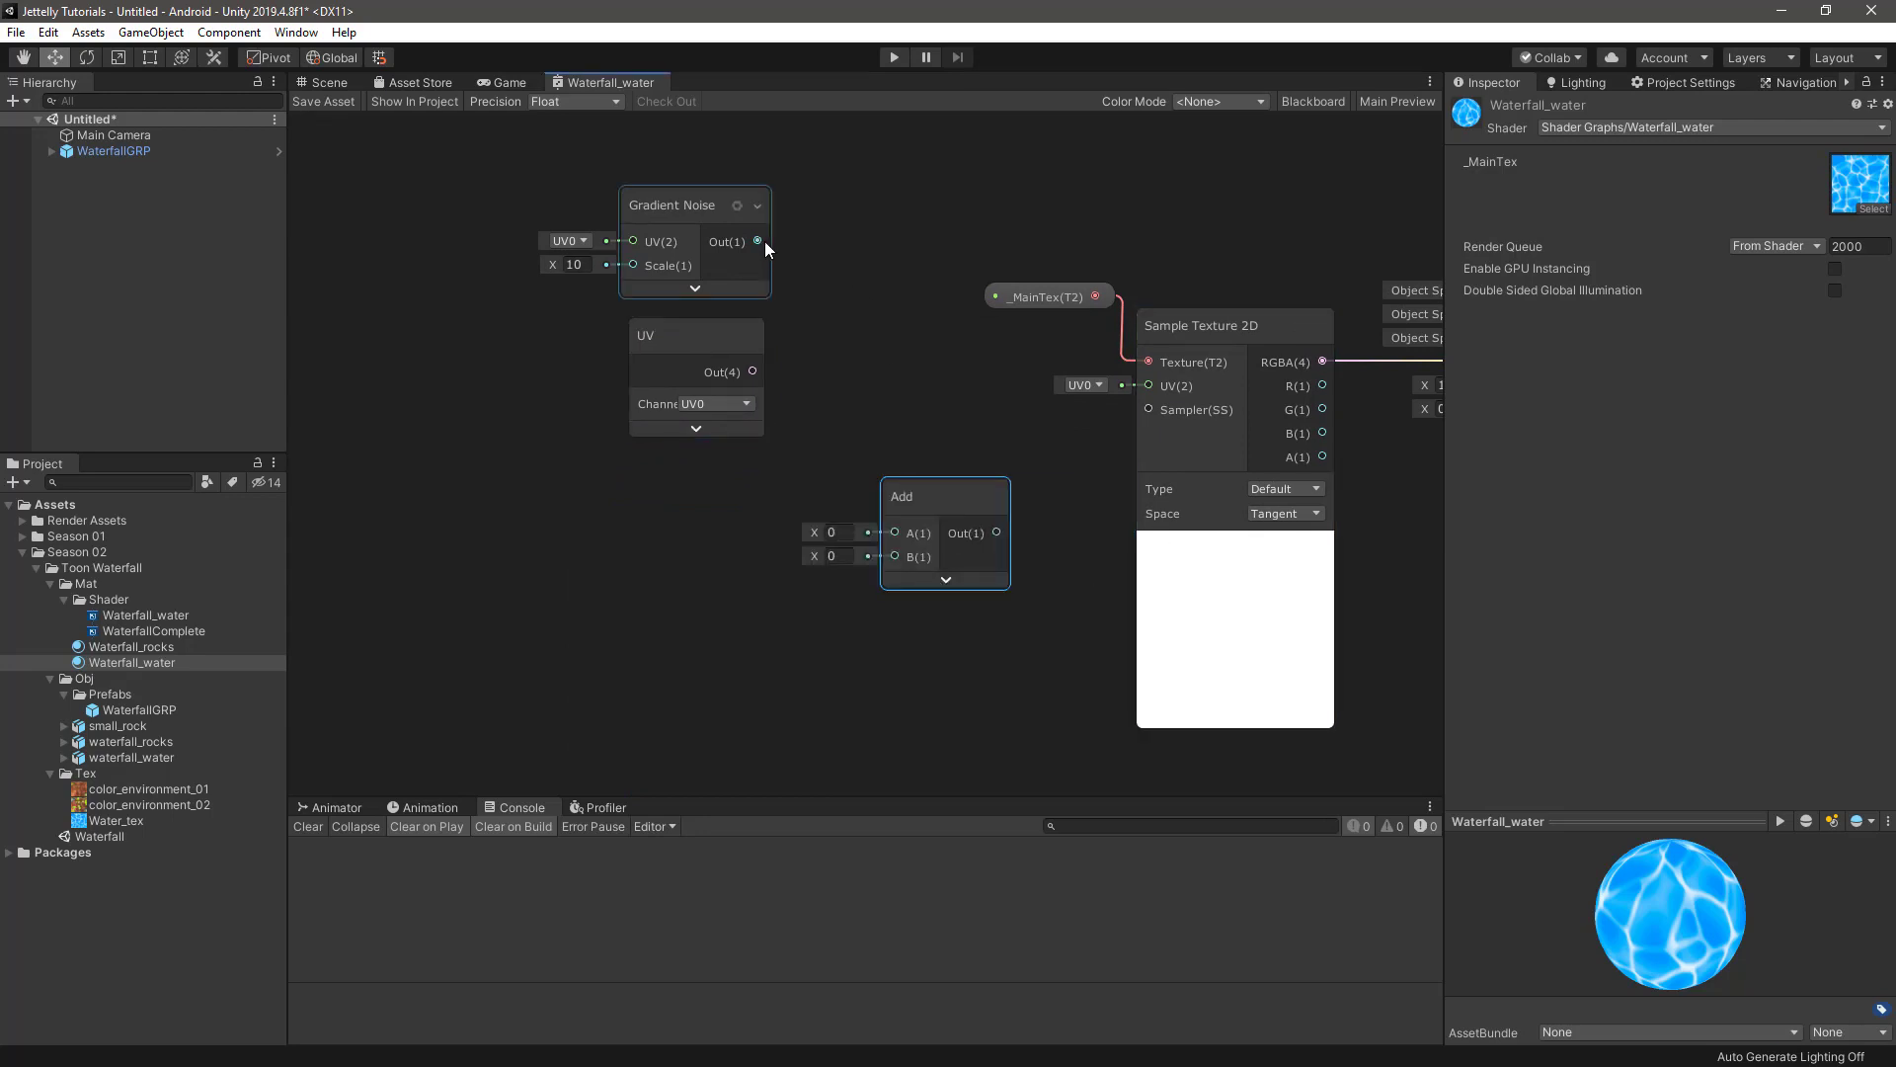
pyautogui.moveTo(757, 241)
pyautogui.mouseDown()
pyautogui.moveTo(895, 532)
pyautogui.moveTo(887, 282)
pyautogui.mouseUp()
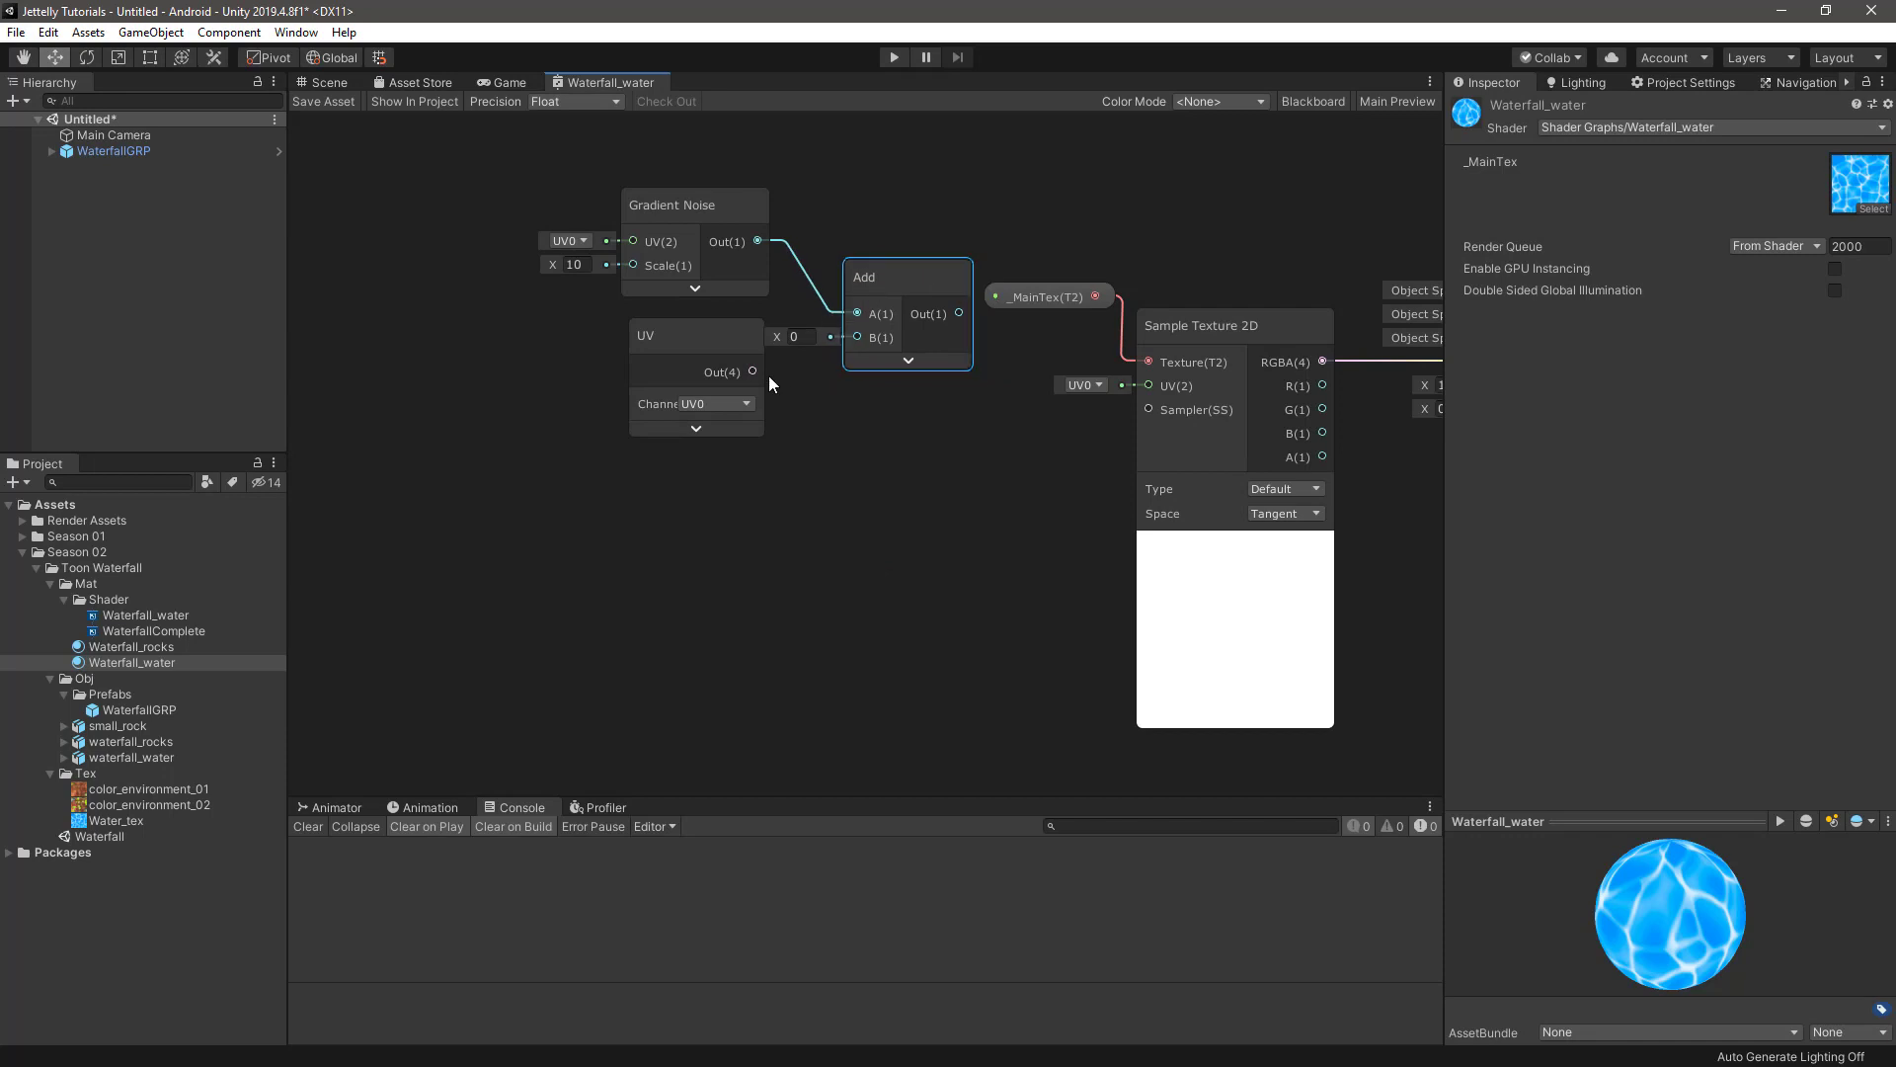
pyautogui.moveTo(752, 372)
pyautogui.mouseDown()
pyautogui.moveTo(857, 337)
pyautogui.moveTo(847, 259)
pyautogui.mouseUp()
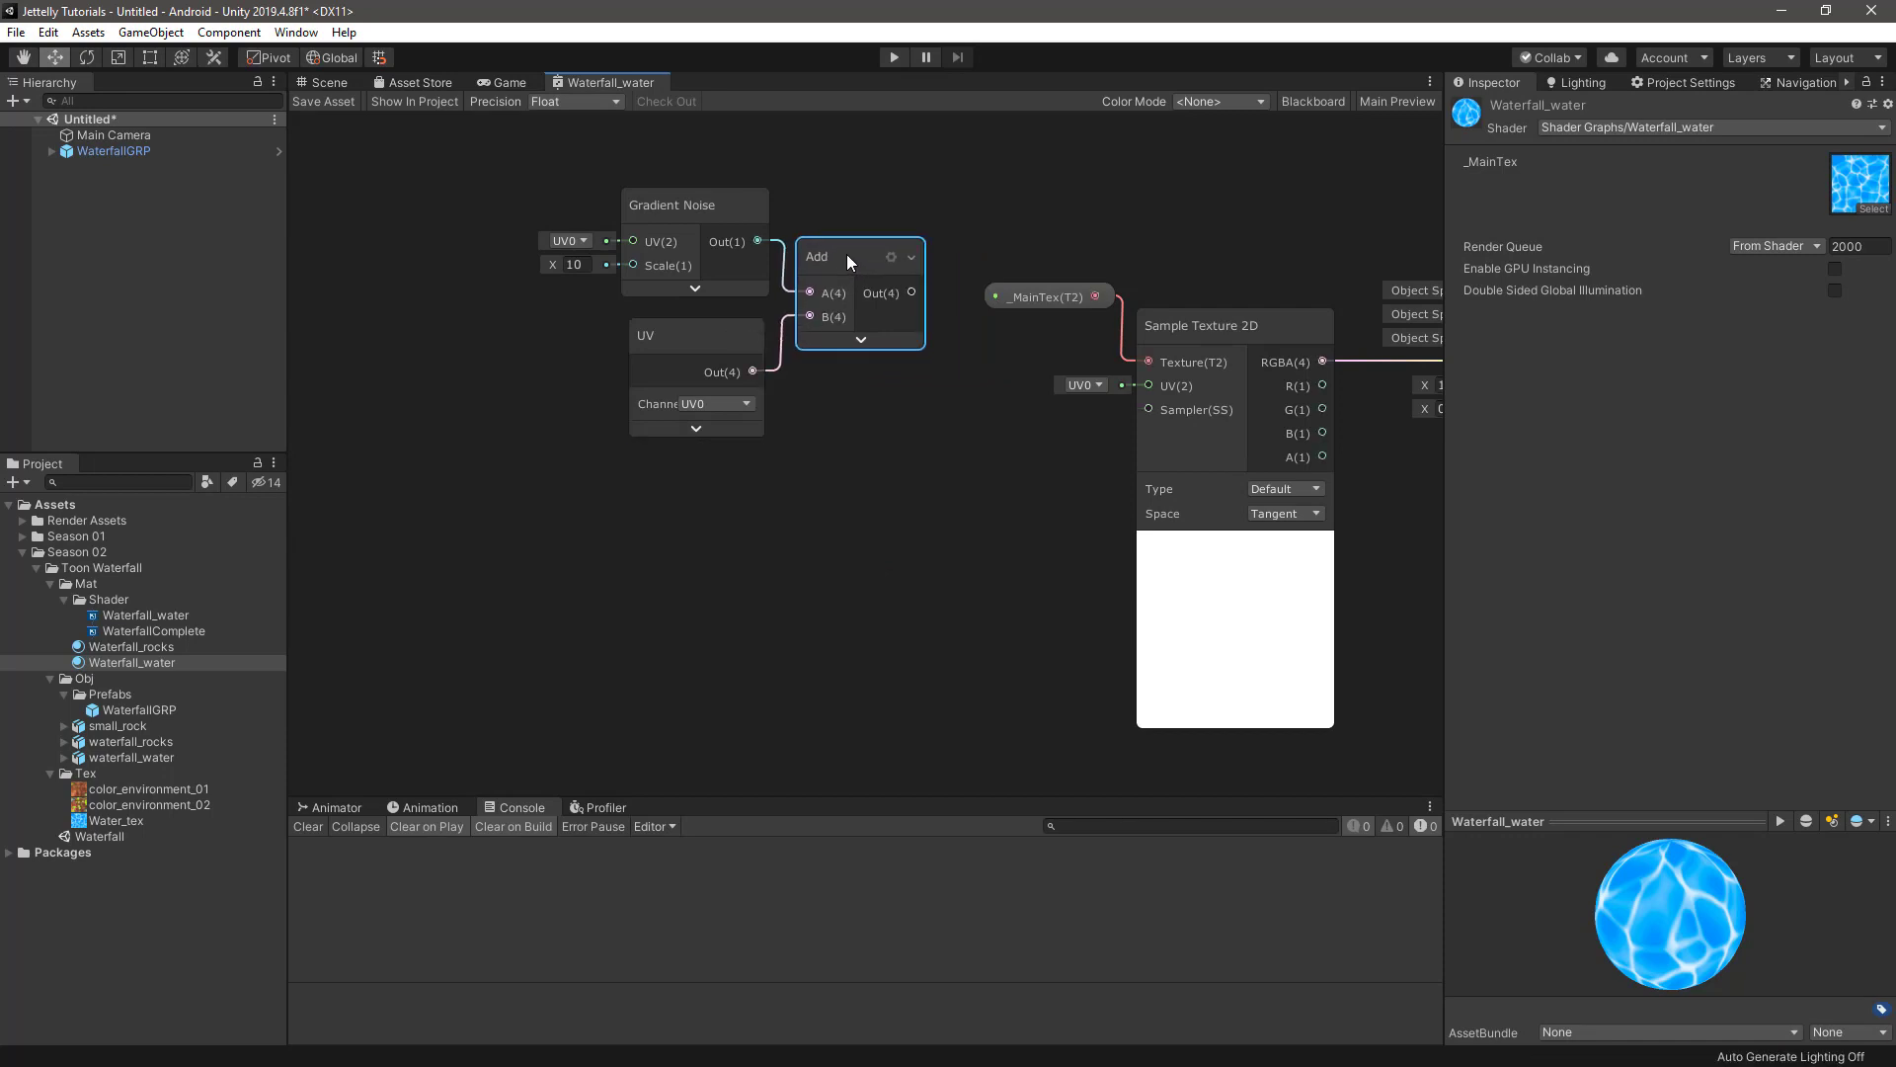
pyautogui.click(715, 341)
pyautogui.moveTo(827, 409)
pyautogui.mouseDown(button='middle')
pyautogui.moveTo(795, 455)
pyautogui.moveTo(942, 464)
pyautogui.mouseUp(button='middle')
pyautogui.click(589, 316)
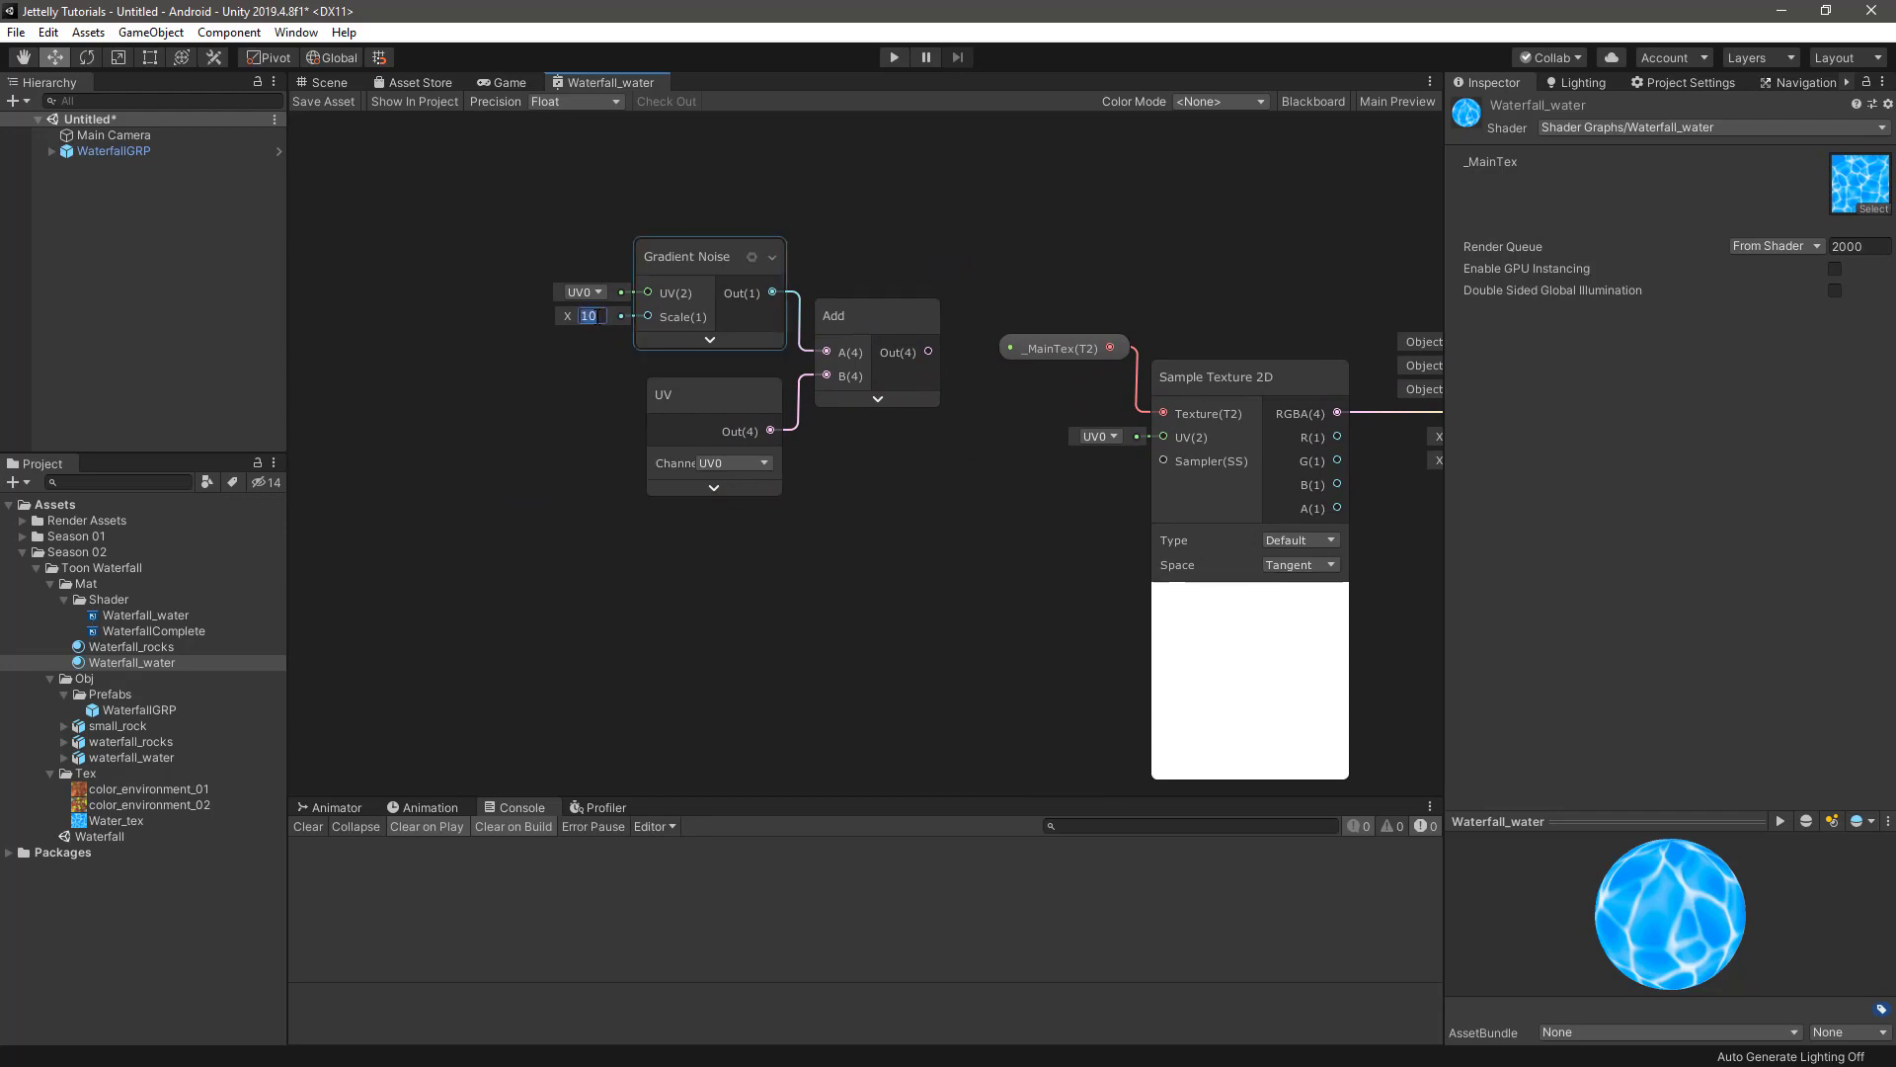
pyautogui.write('1')
pyautogui.click(768, 345)
# - Create a Divide node with the Add output wired into its A input
pyautogui.press('a')
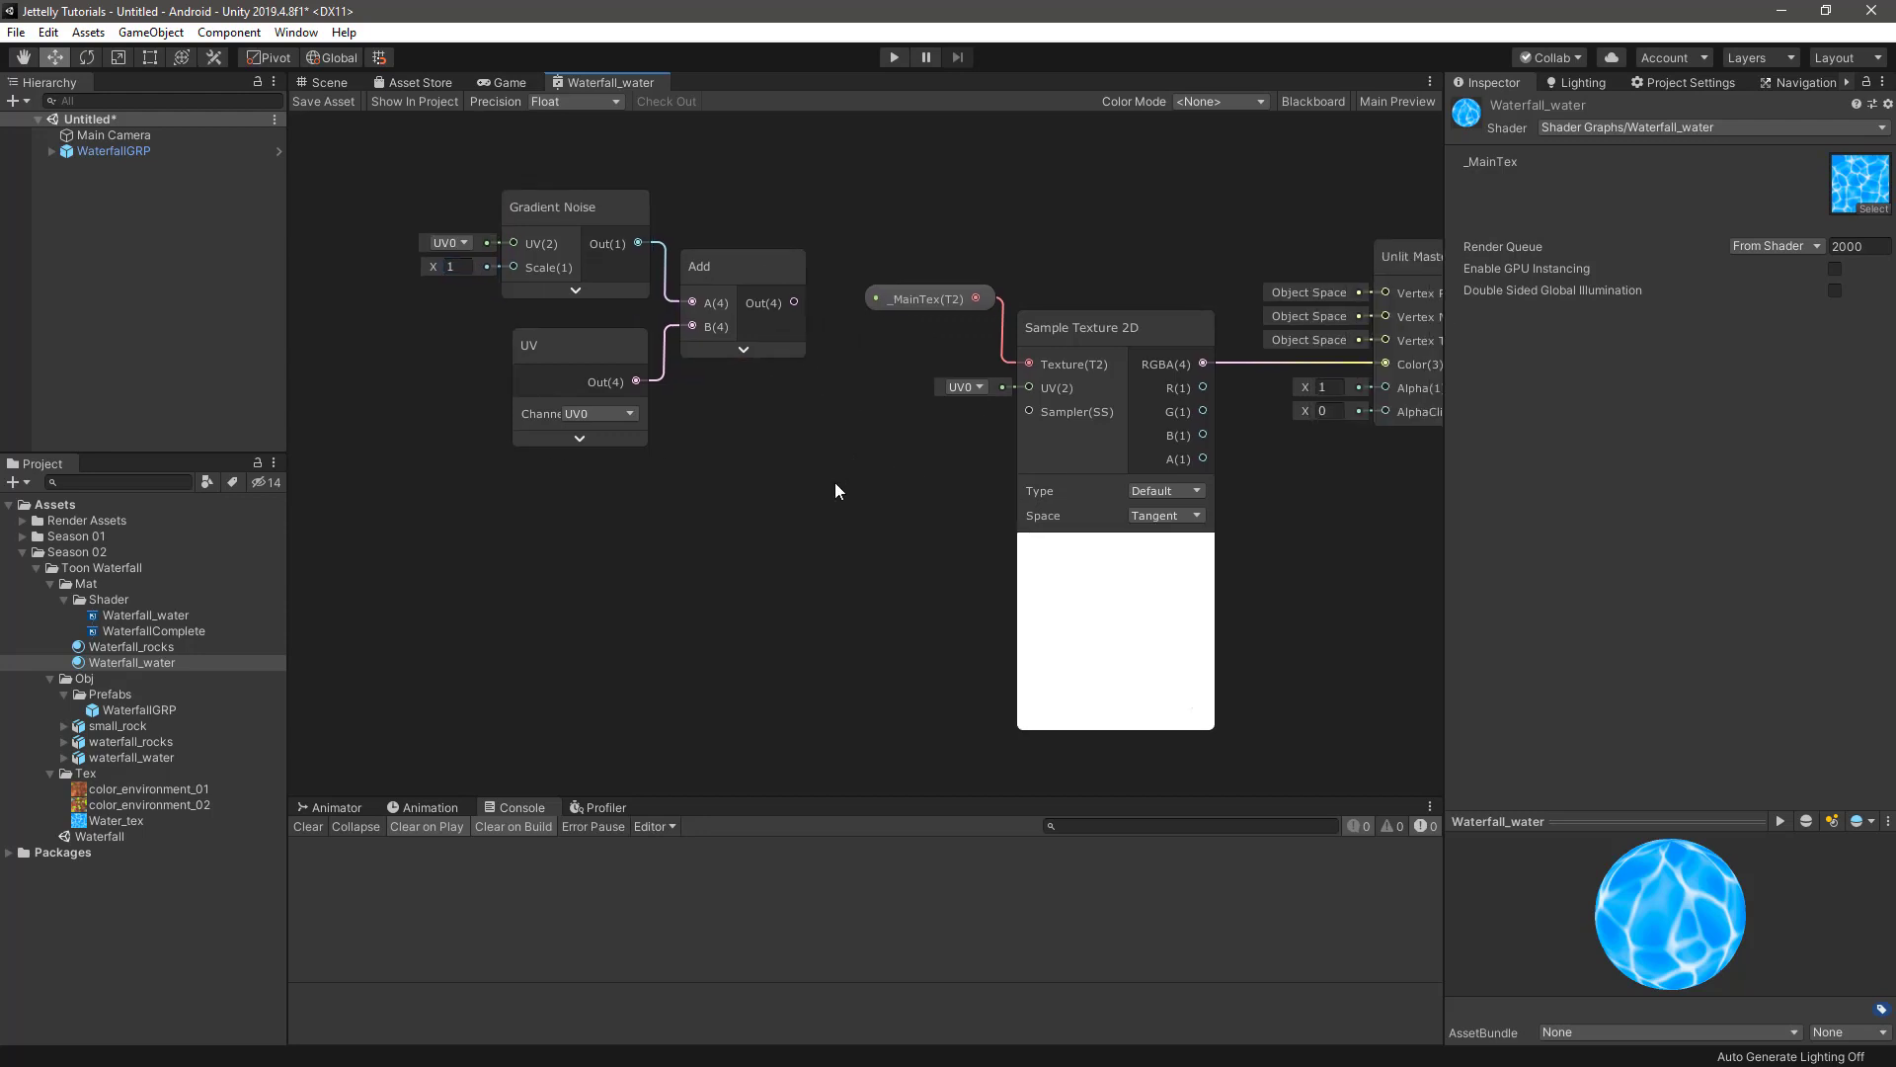
pyautogui.press('space')
pyautogui.write('div')
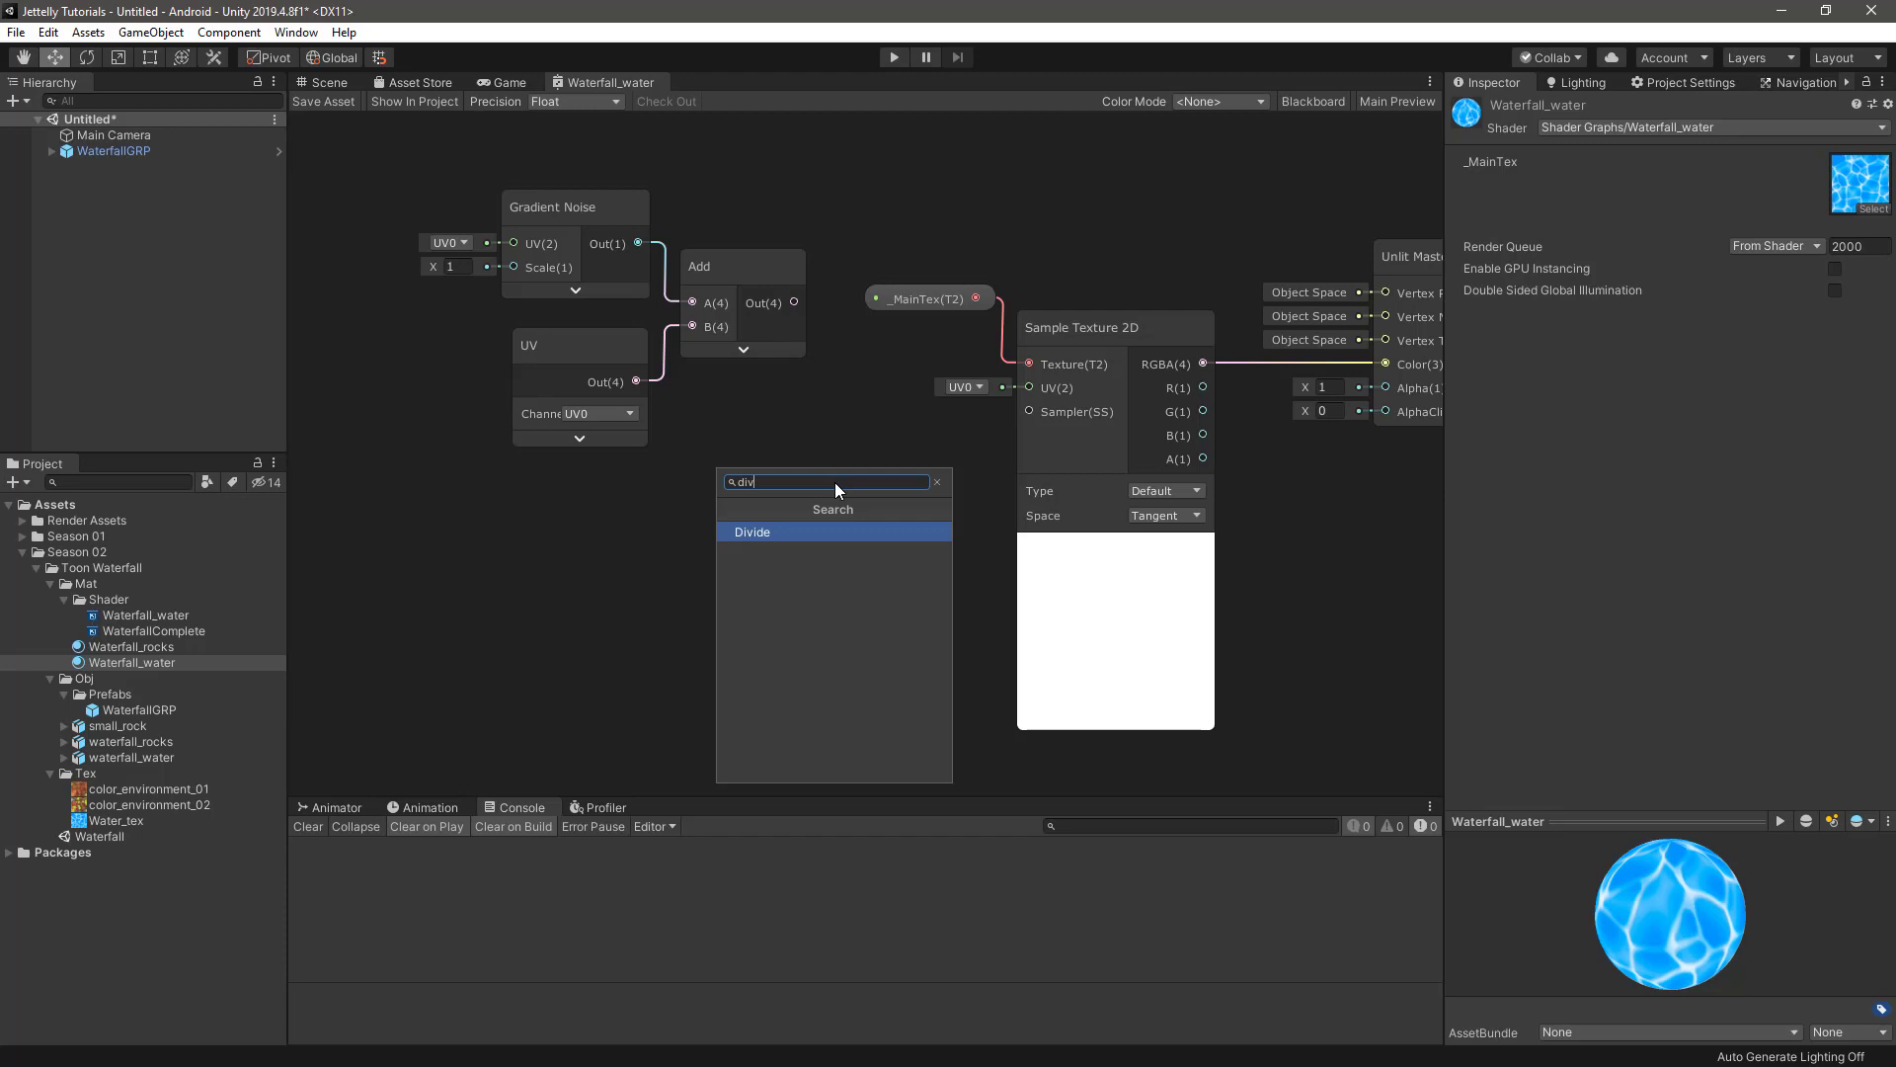
pyautogui.press('Return')
pyautogui.click(933, 606)
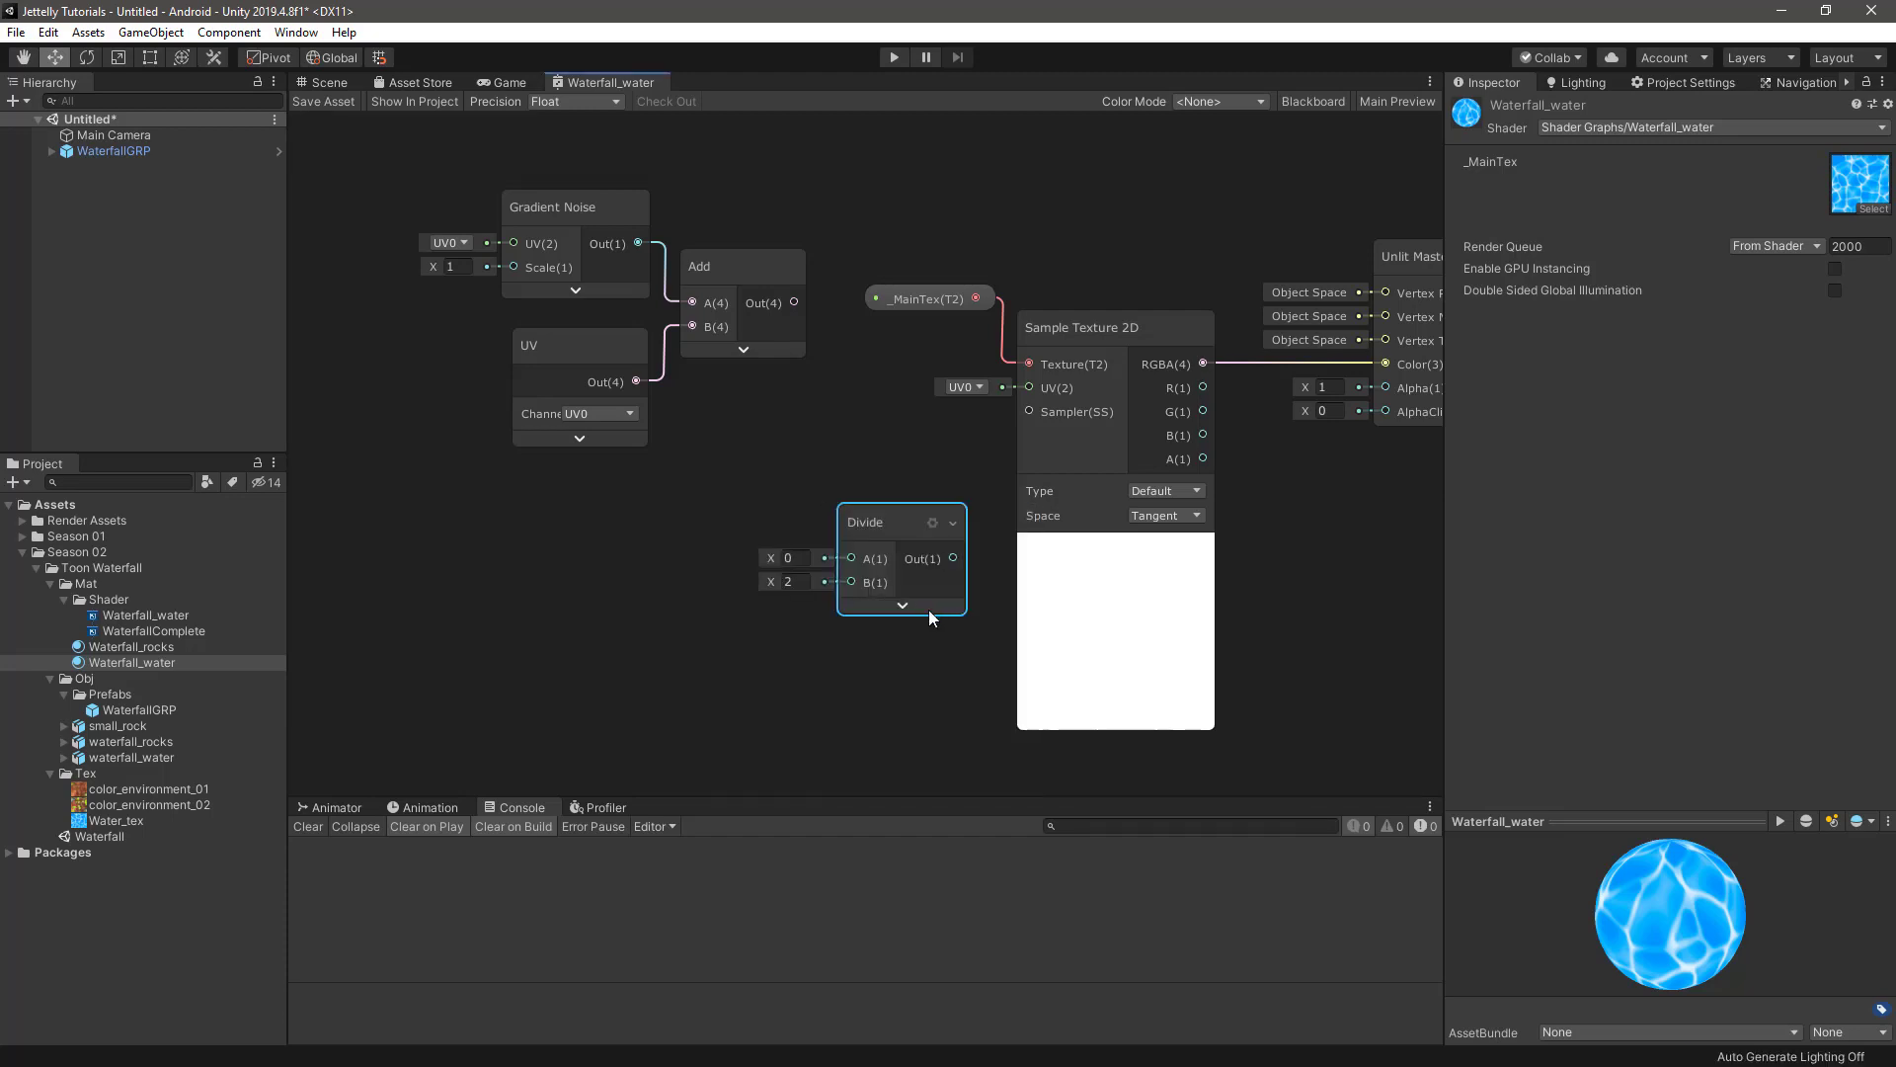
pyautogui.moveTo(861, 513); pyautogui.dragTo(851, 411)
pyautogui.moveTo(794, 303)
pyautogui.mouseDown()
pyautogui.moveTo(840, 456)
pyautogui.moveTo(878, 379)
pyautogui.mouseUp()
pyautogui.moveTo(595, 168)
pyautogui.mouseDown()
pyautogui.moveTo(850, 387)
pyautogui.moveTo(626, 377)
pyautogui.mouseUp()
pyautogui.scroll(-5, 691, 444)
pyautogui.scroll(3, 842, 496)
pyautogui.click(856, 514)
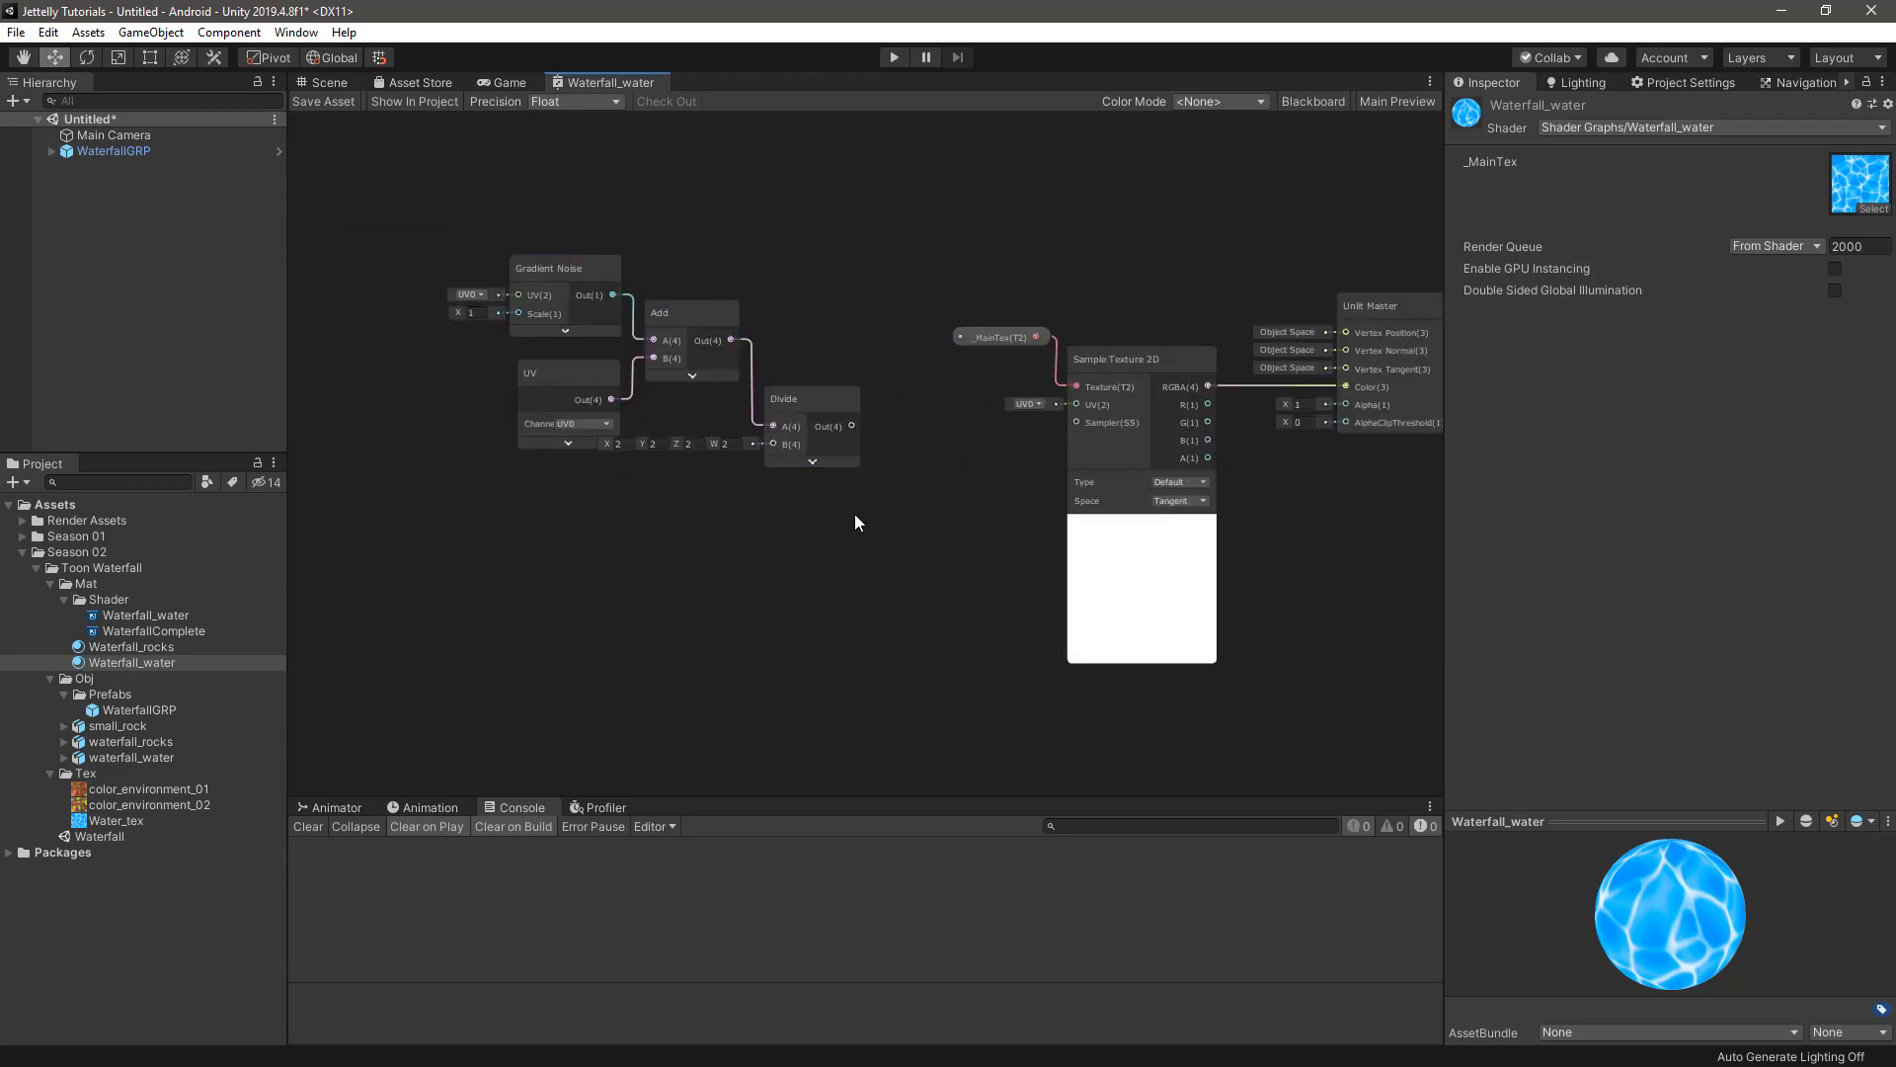
# - Add a Vector1 property _Divide as a slider with minimum 1 and maximum 10
pyautogui.click(1300, 103)
pyautogui.click(548, 140)
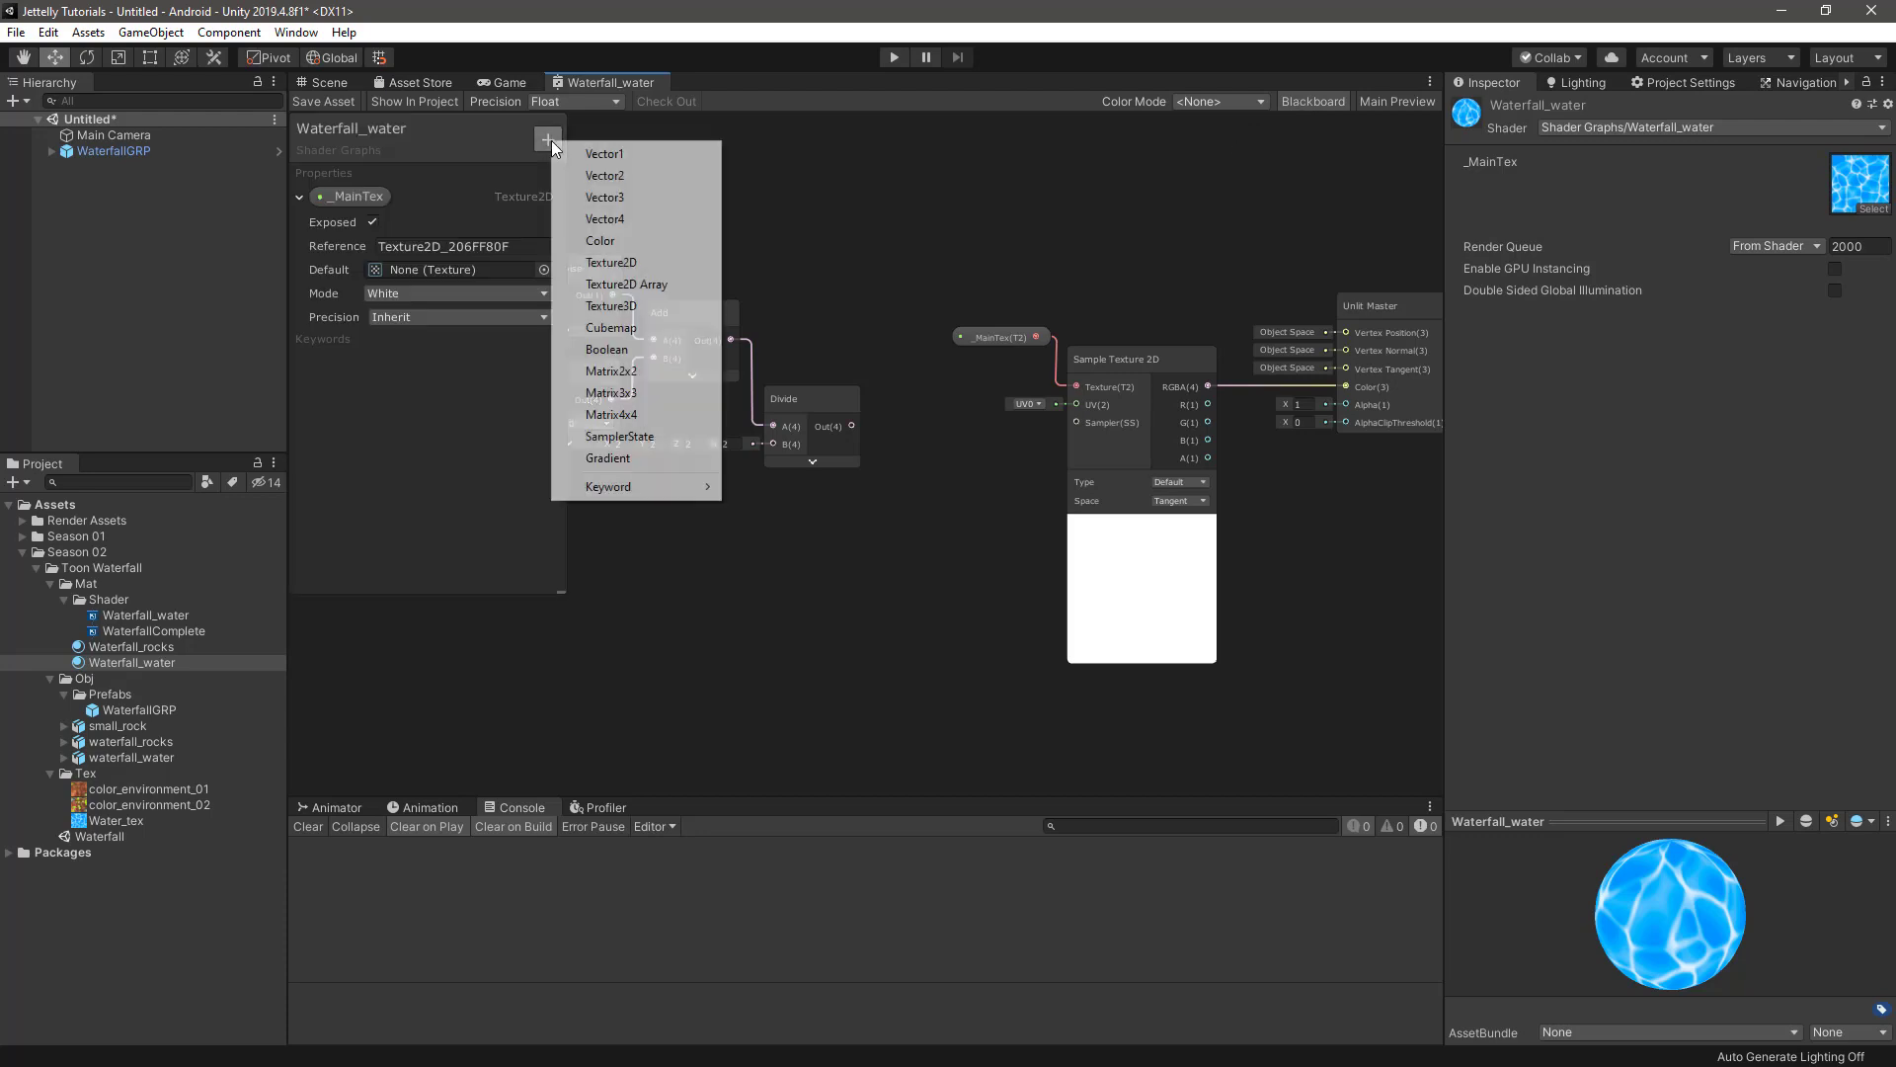
pyautogui.click(626, 156)
pyautogui.write('_Divide')
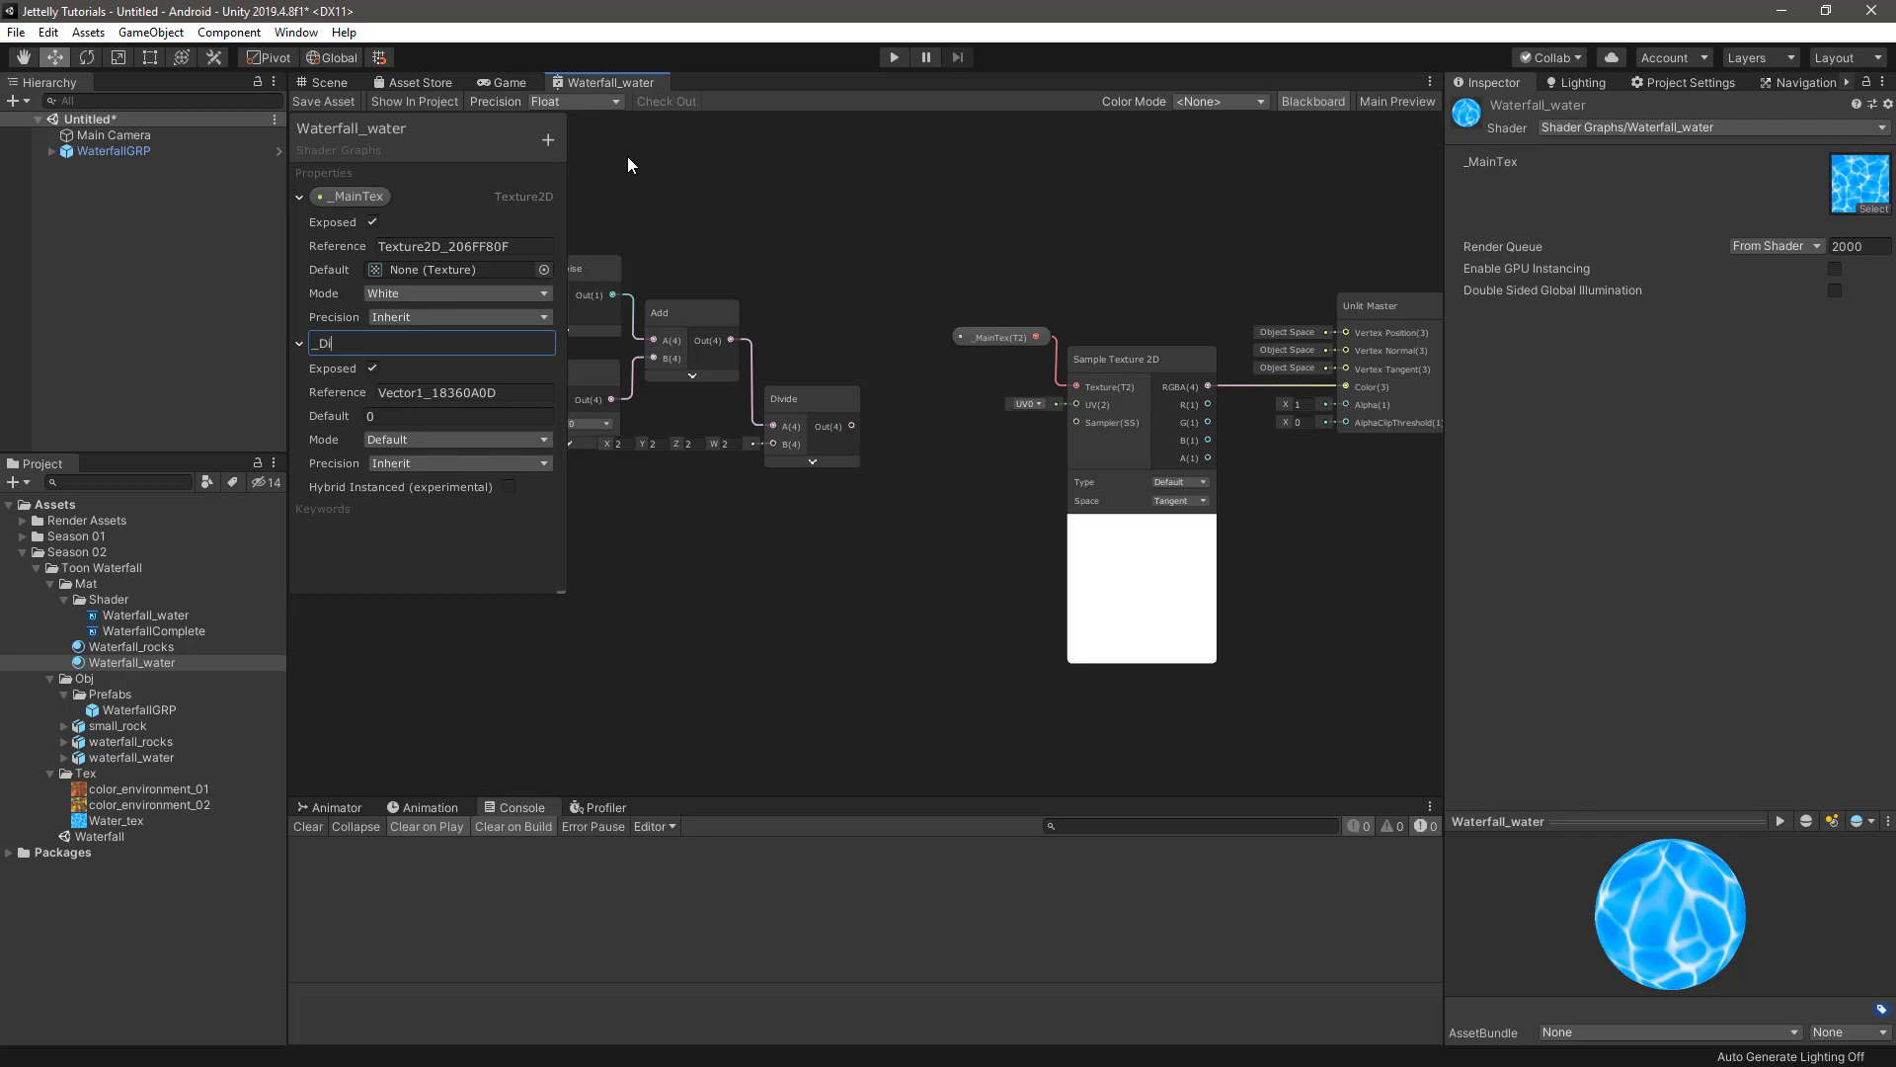
pyautogui.press('Return')
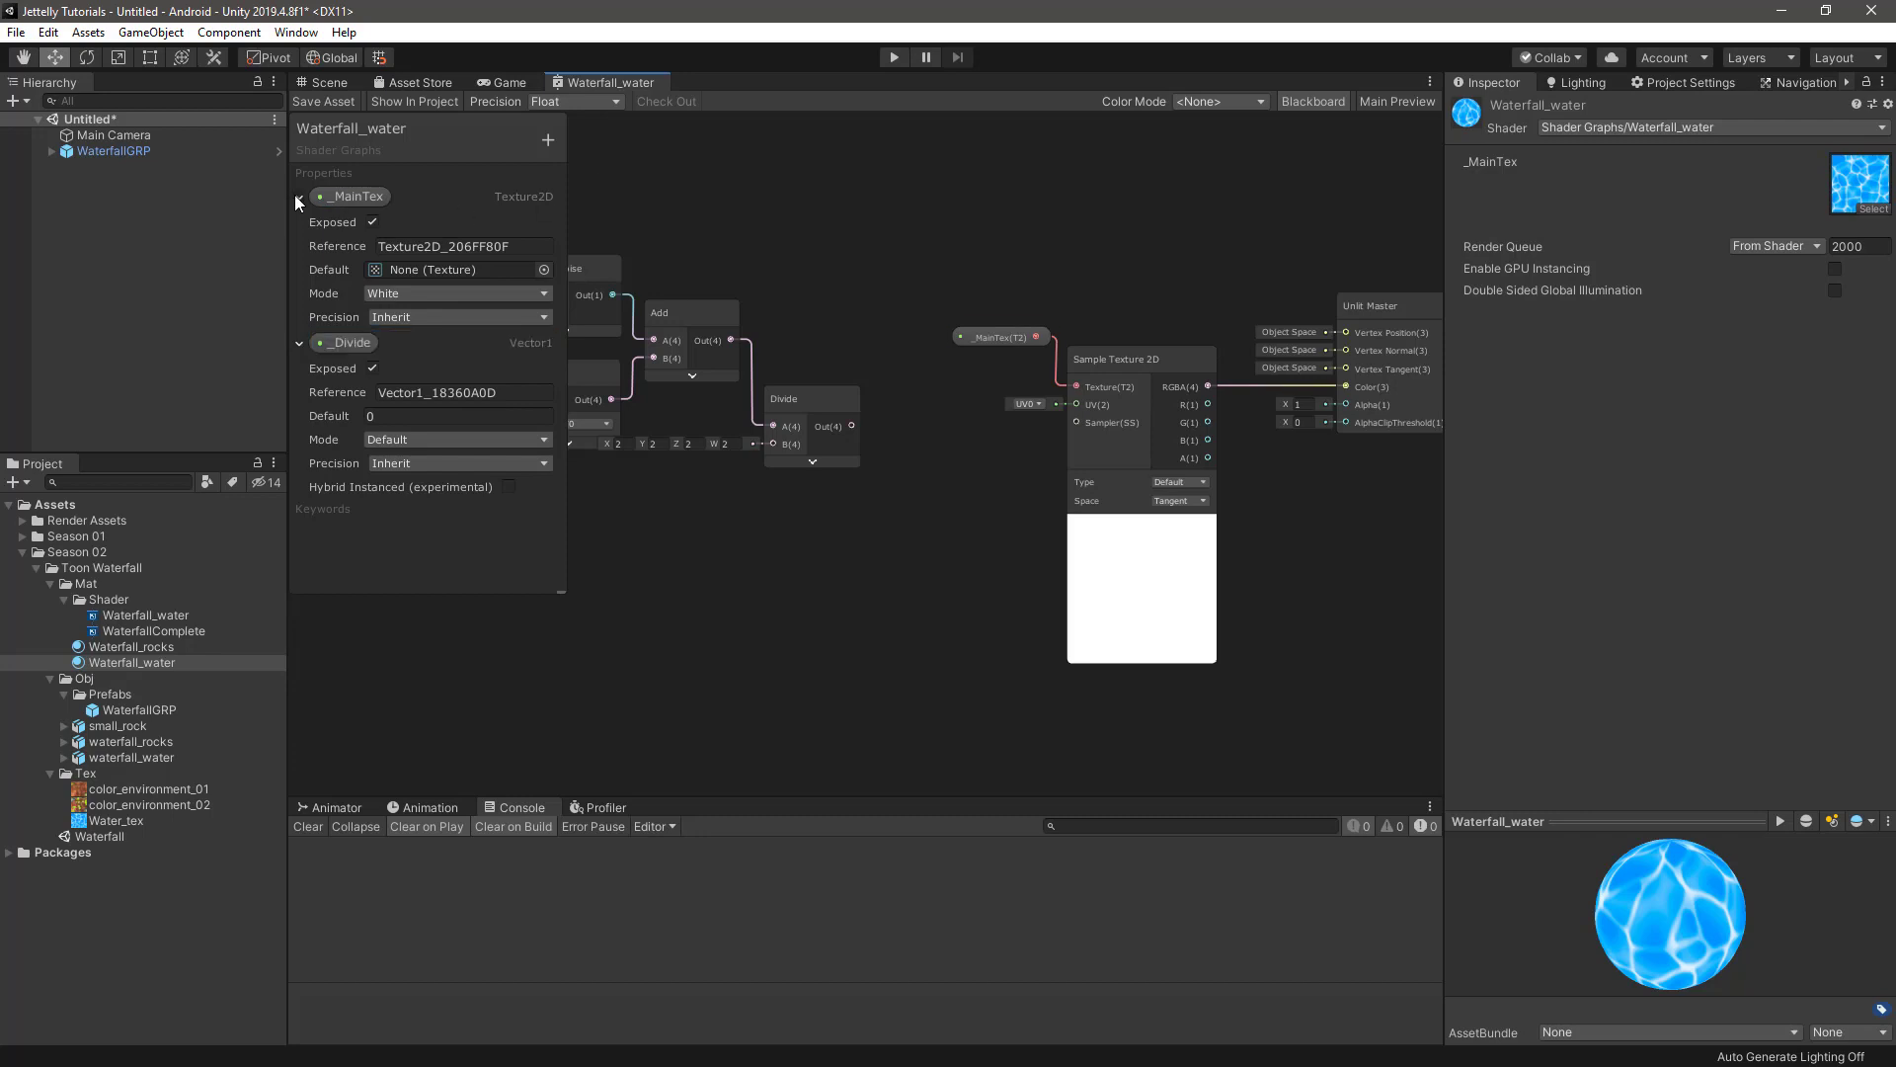
pyautogui.click(298, 197)
pyautogui.click(427, 322)
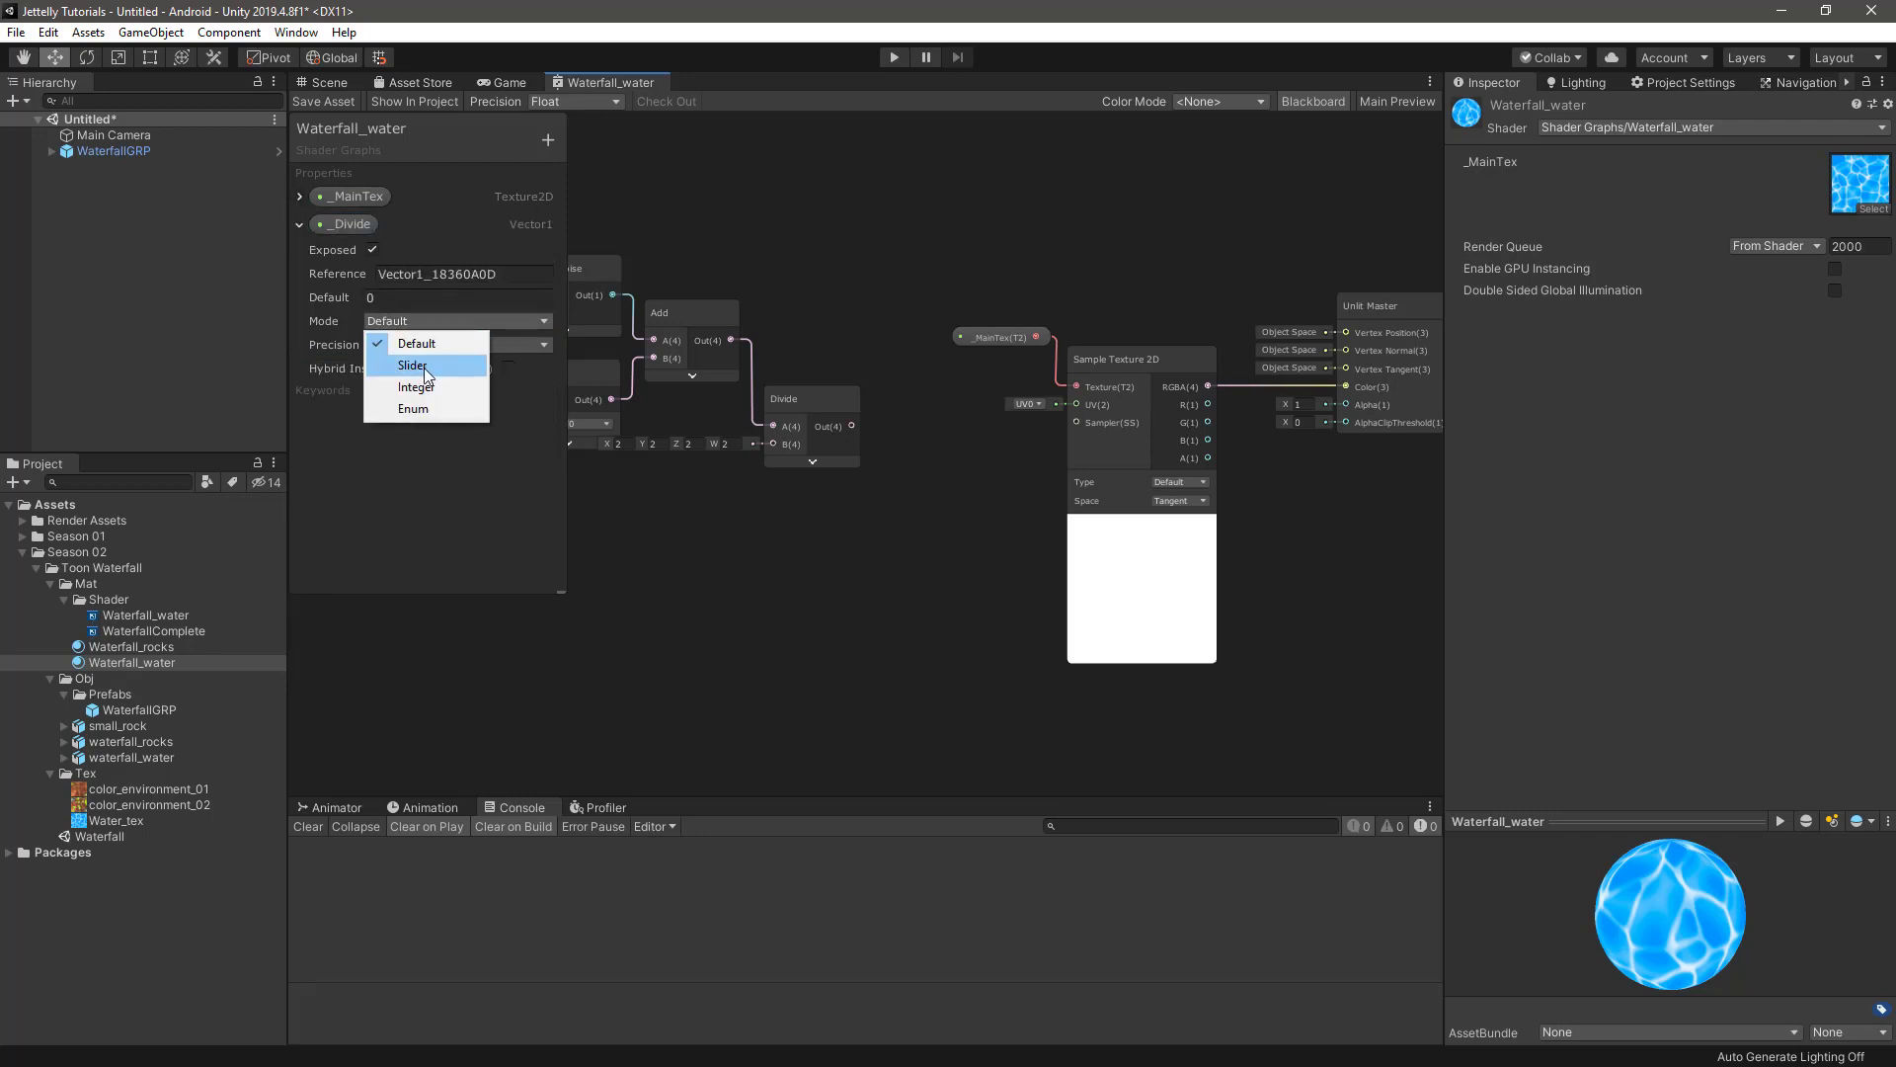
pyautogui.click(405, 364)
pyautogui.write('1')
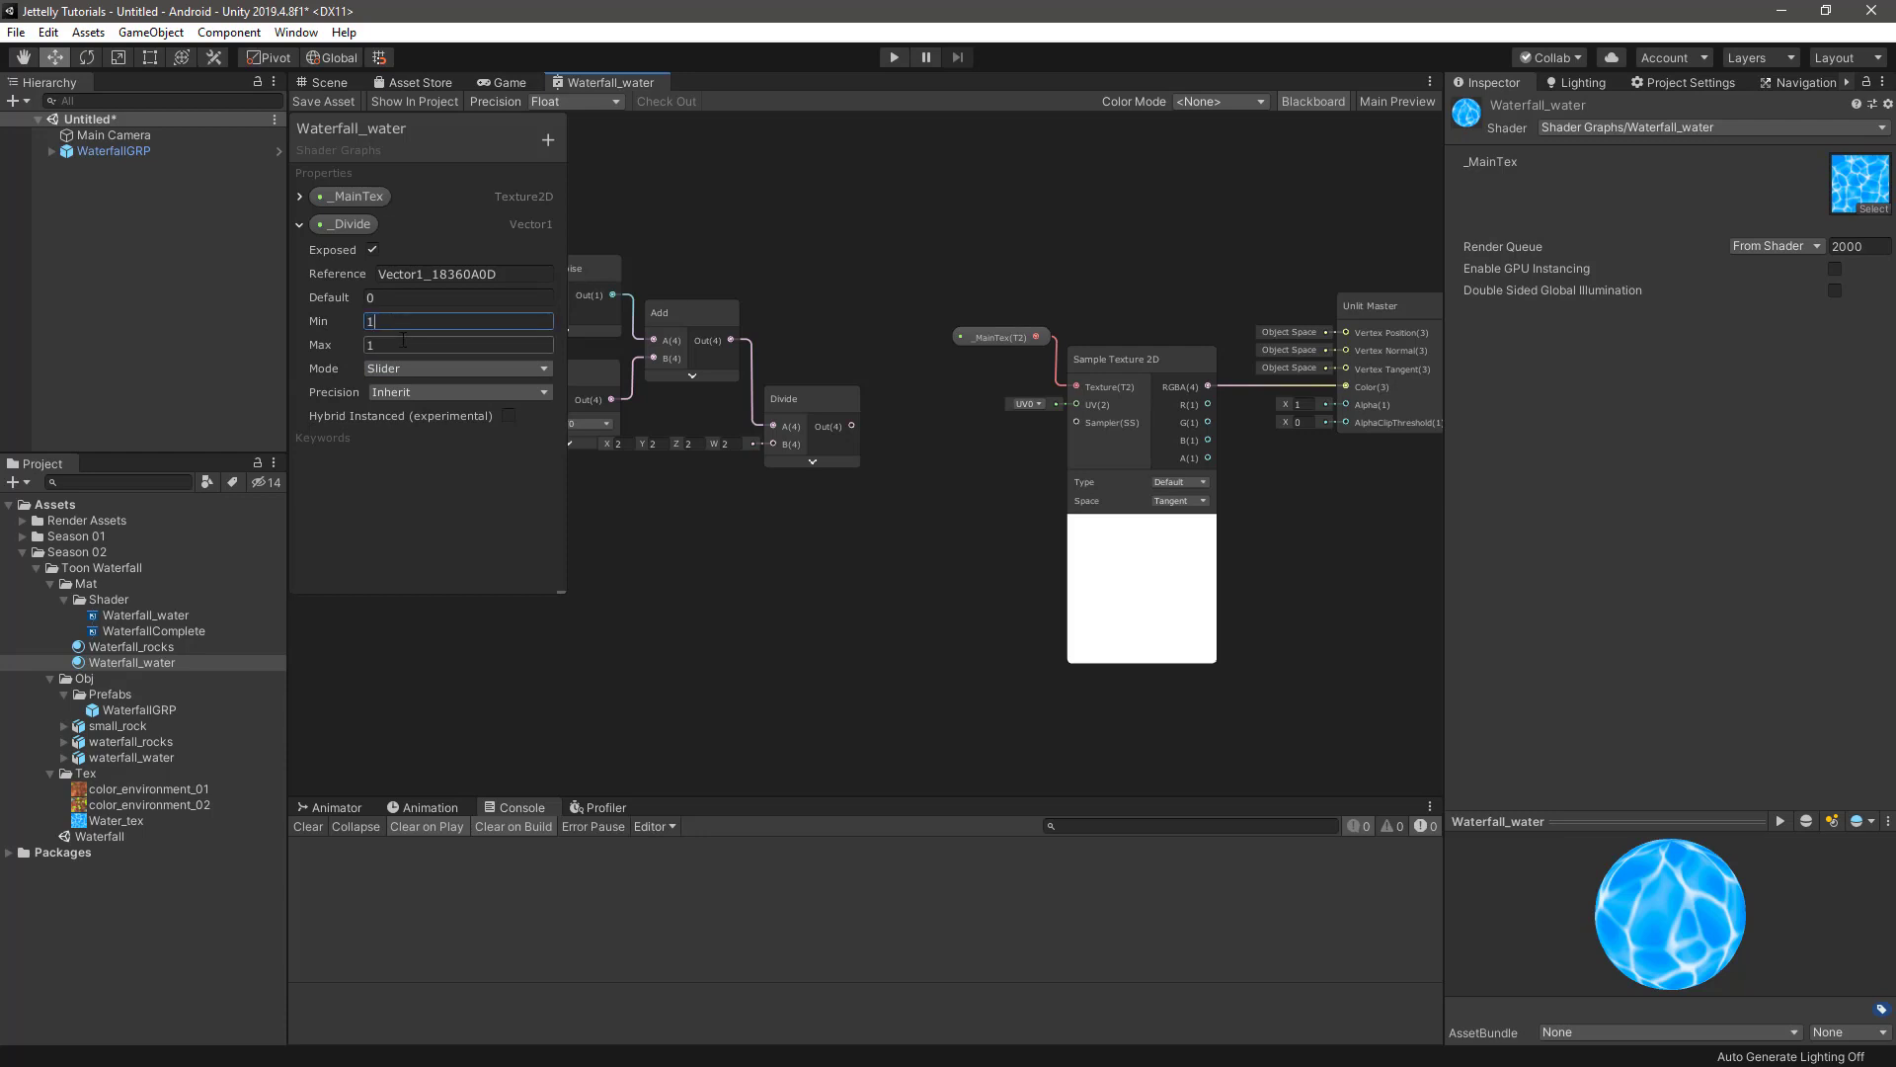
pyautogui.click(398, 343)
pyautogui.write('10')
pyautogui.click(342, 222)
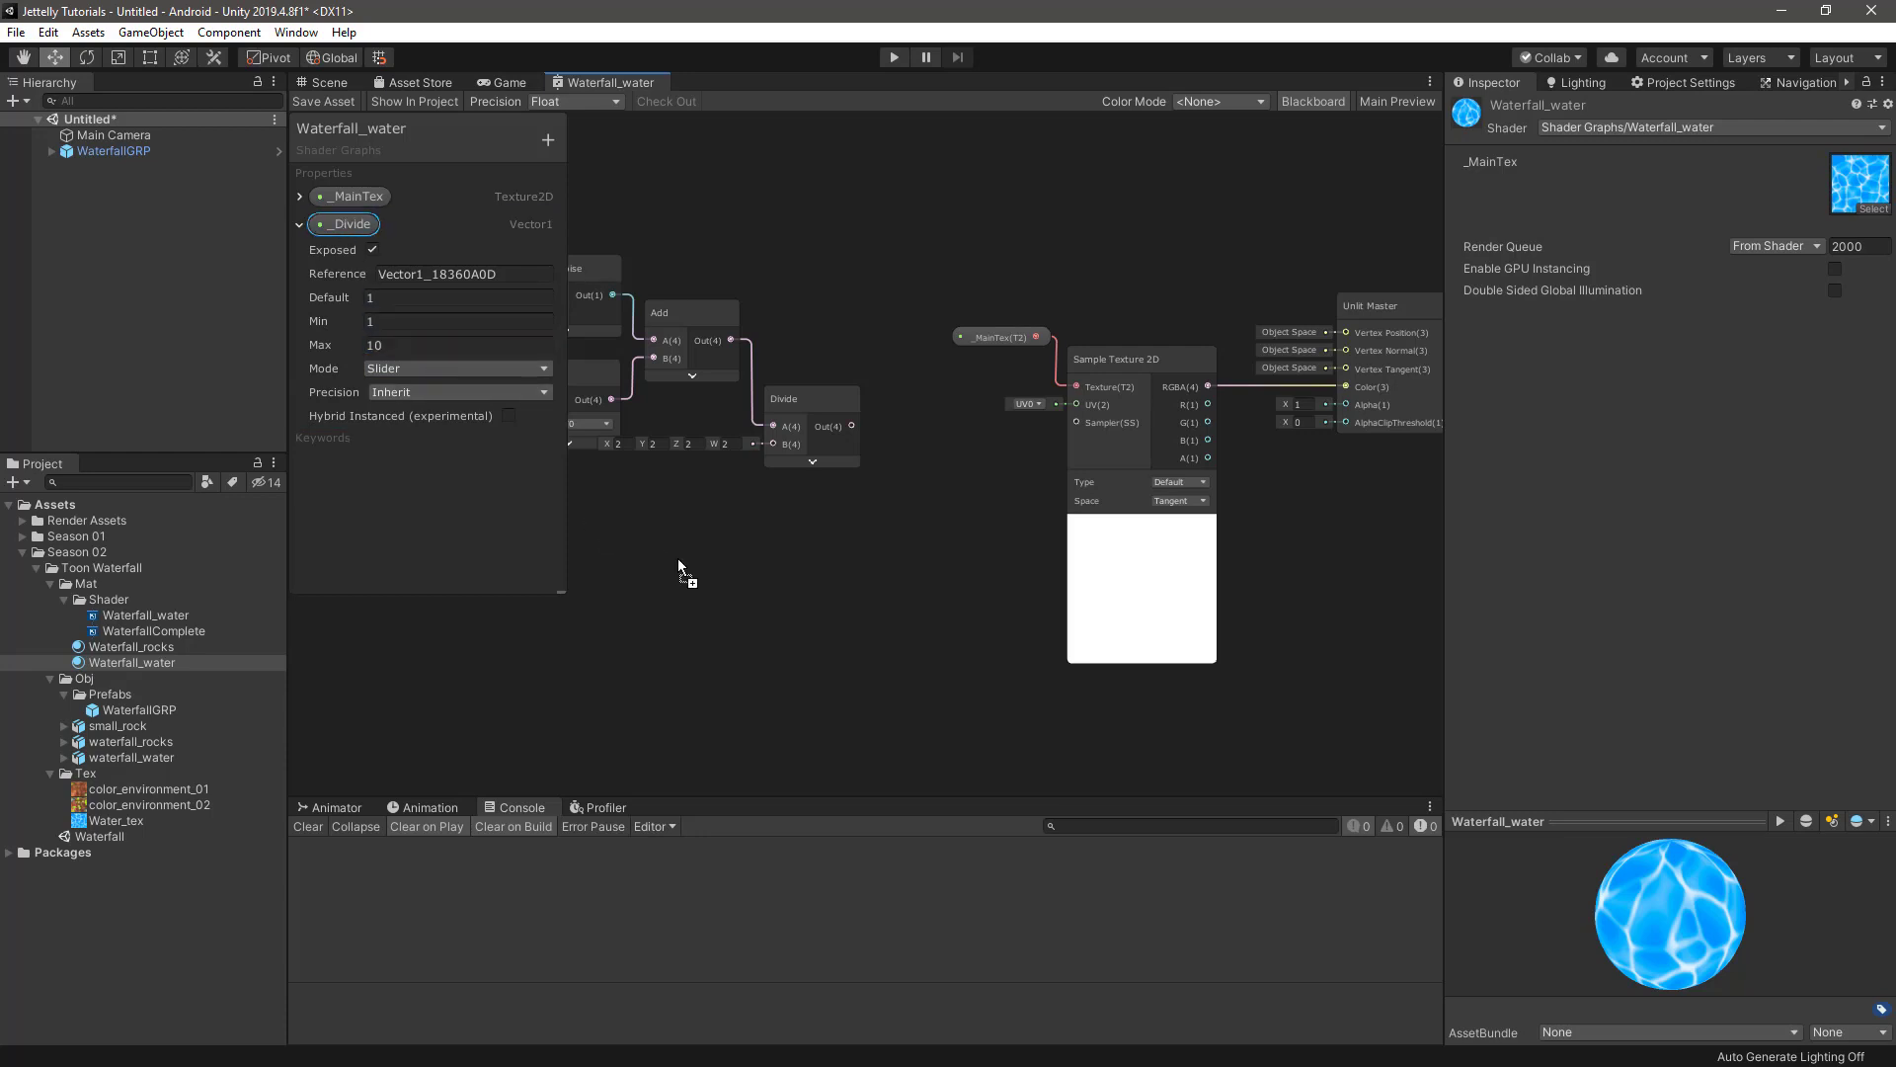
# - Place a _Divide node in the graph and wire it into Divide's B input
pyautogui.moveTo(679, 560); pyautogui.dragTo(678, 560)
pyautogui.click(1301, 98)
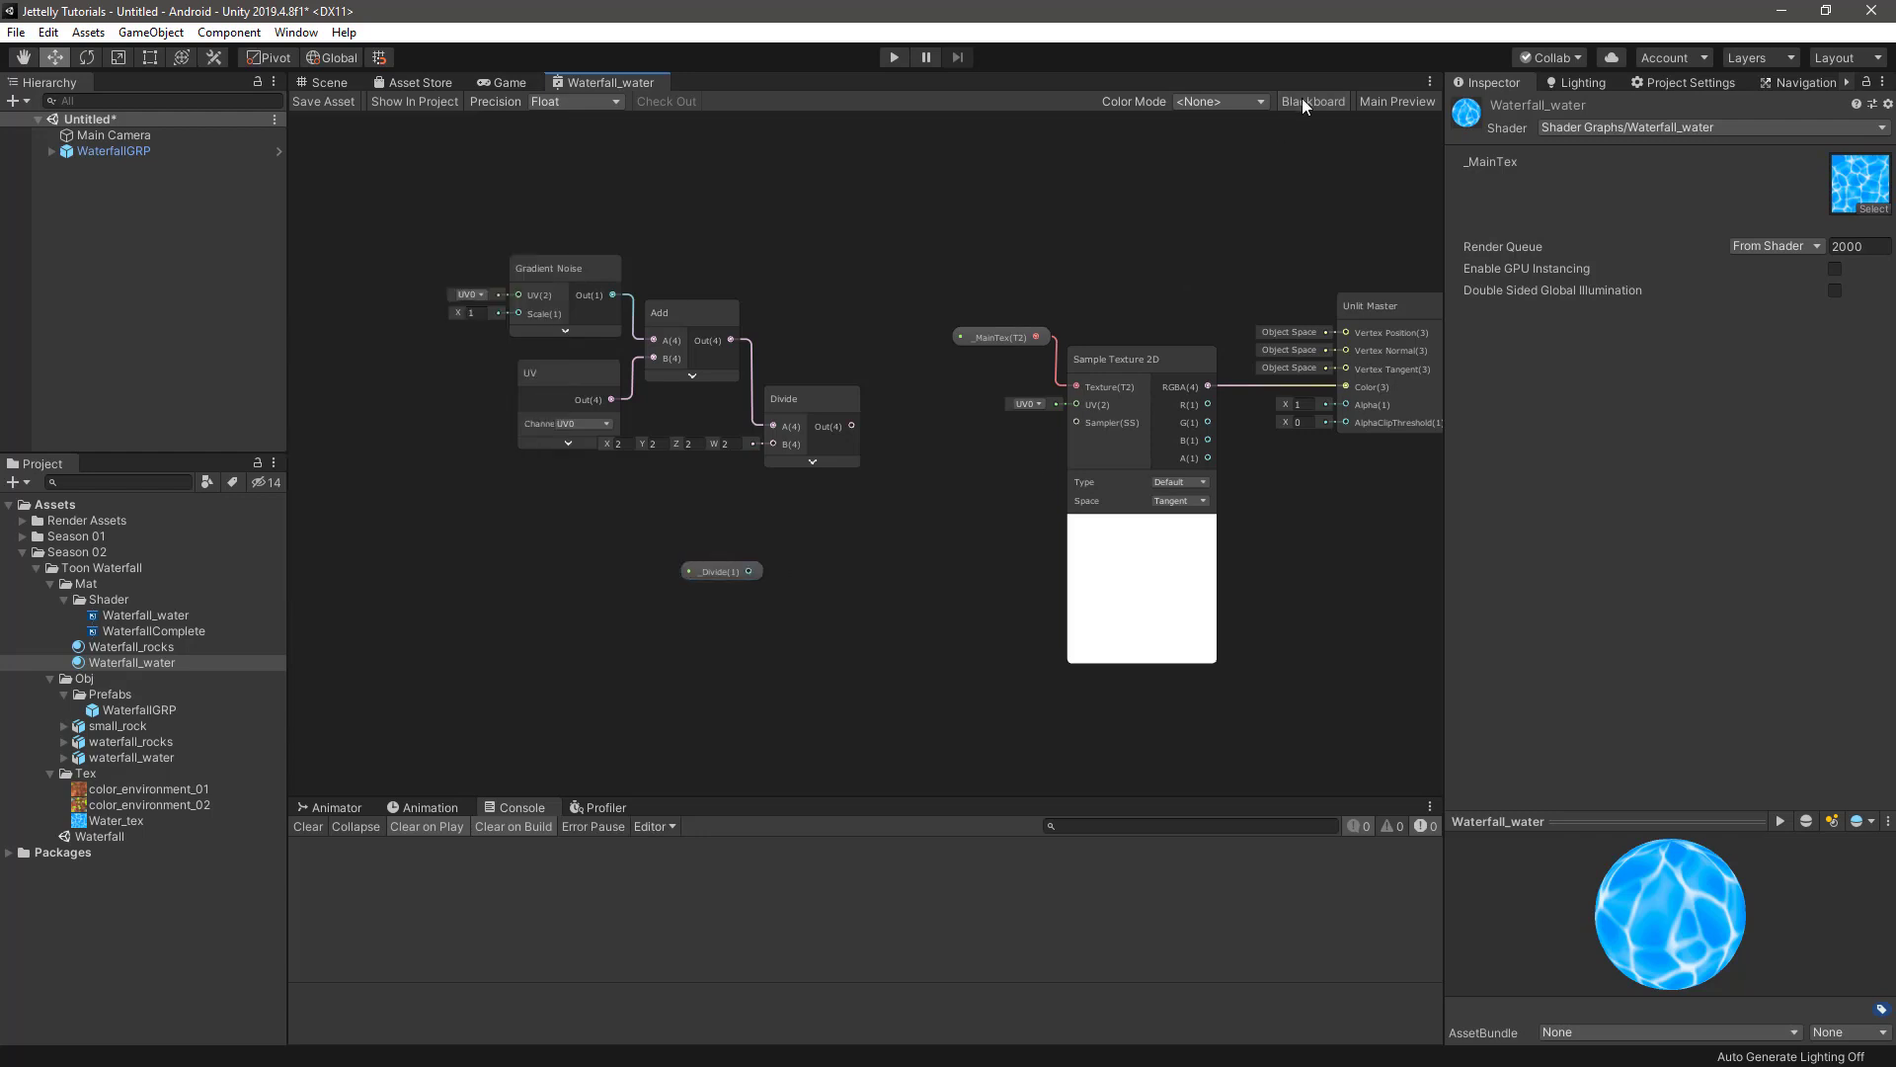
pyautogui.scroll(2, 820, 464)
pyautogui.click(687, 607)
pyautogui.moveTo(687, 608)
pyautogui.mouseDown()
pyautogui.moveTo(669, 534)
pyautogui.moveTo(758, 437)
pyautogui.mouseUp()
pyautogui.moveTo(687, 528); pyautogui.dragTo(682, 513)
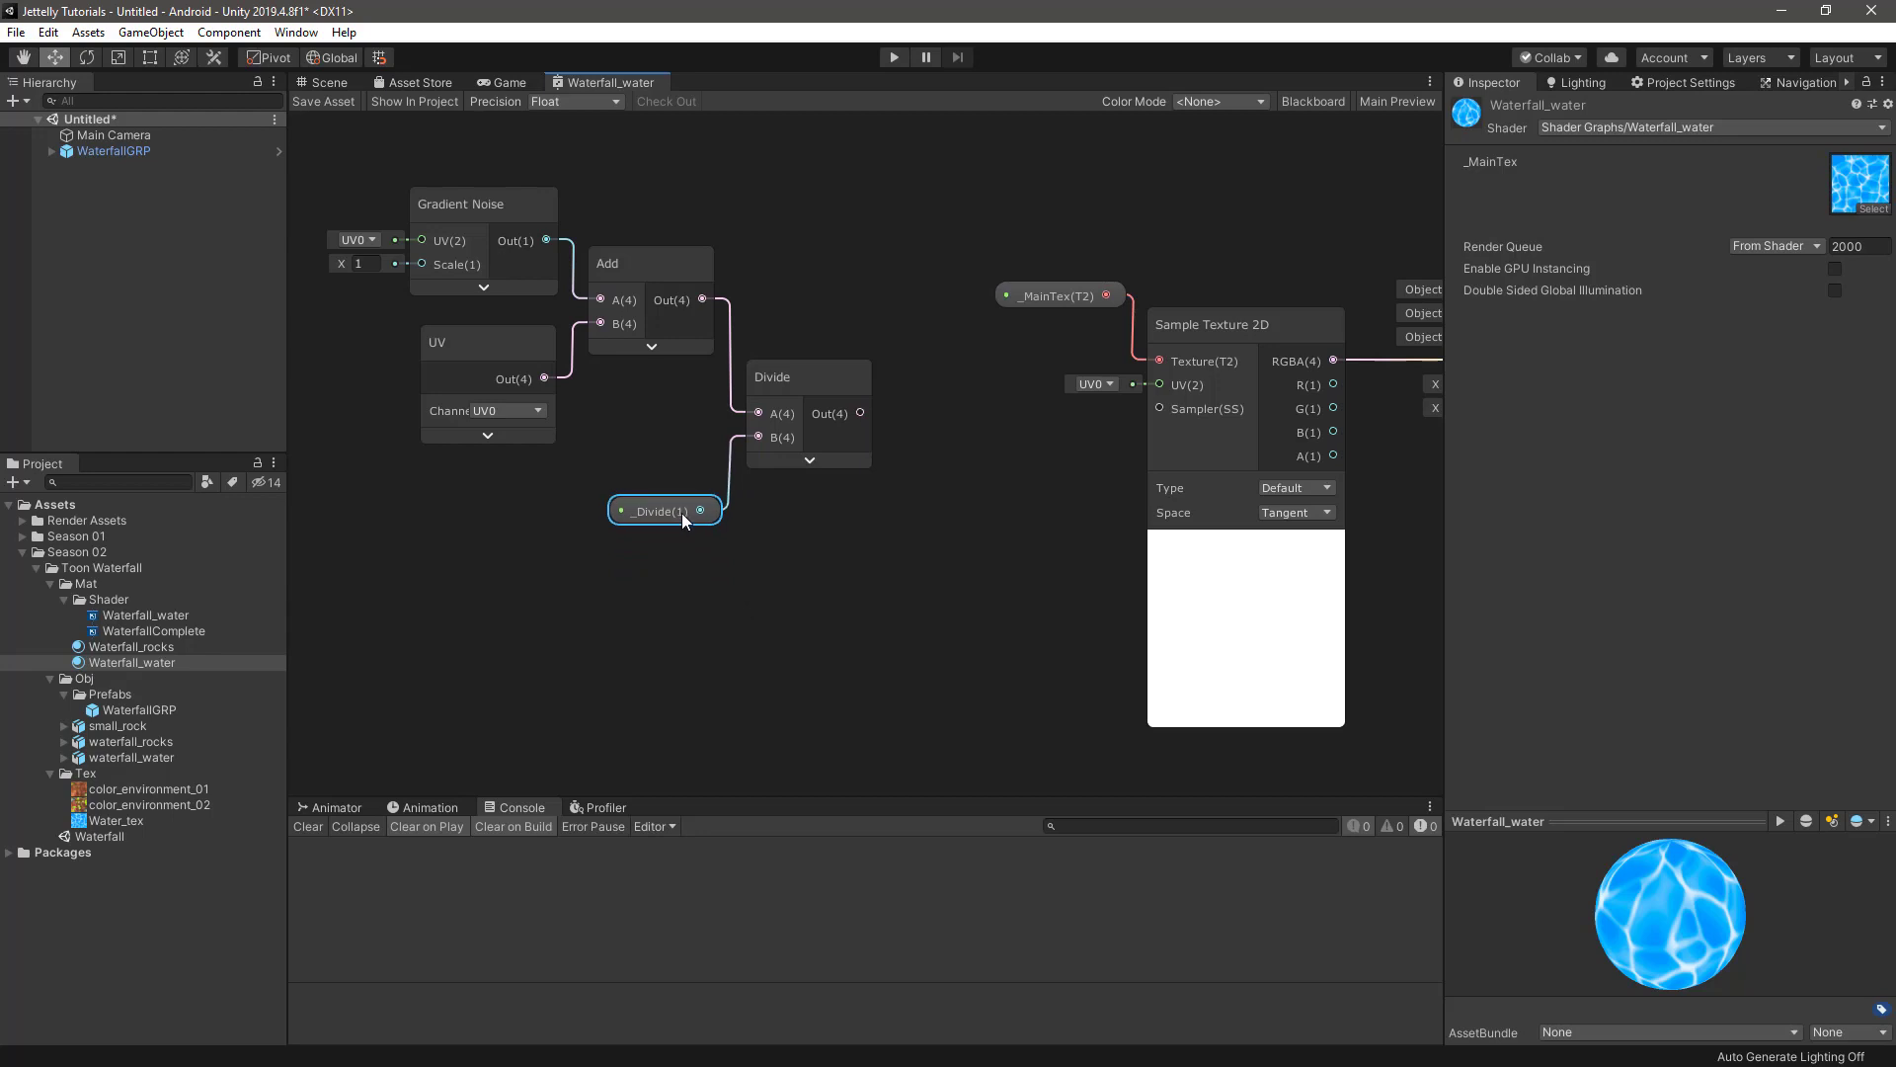
# - Add a Tiling And Offset node fed by Divide into Offset, driving the Sample Texture 2D UV
pyautogui.click(869, 573)
pyautogui.press('space')
pyautogui.write('tiling')
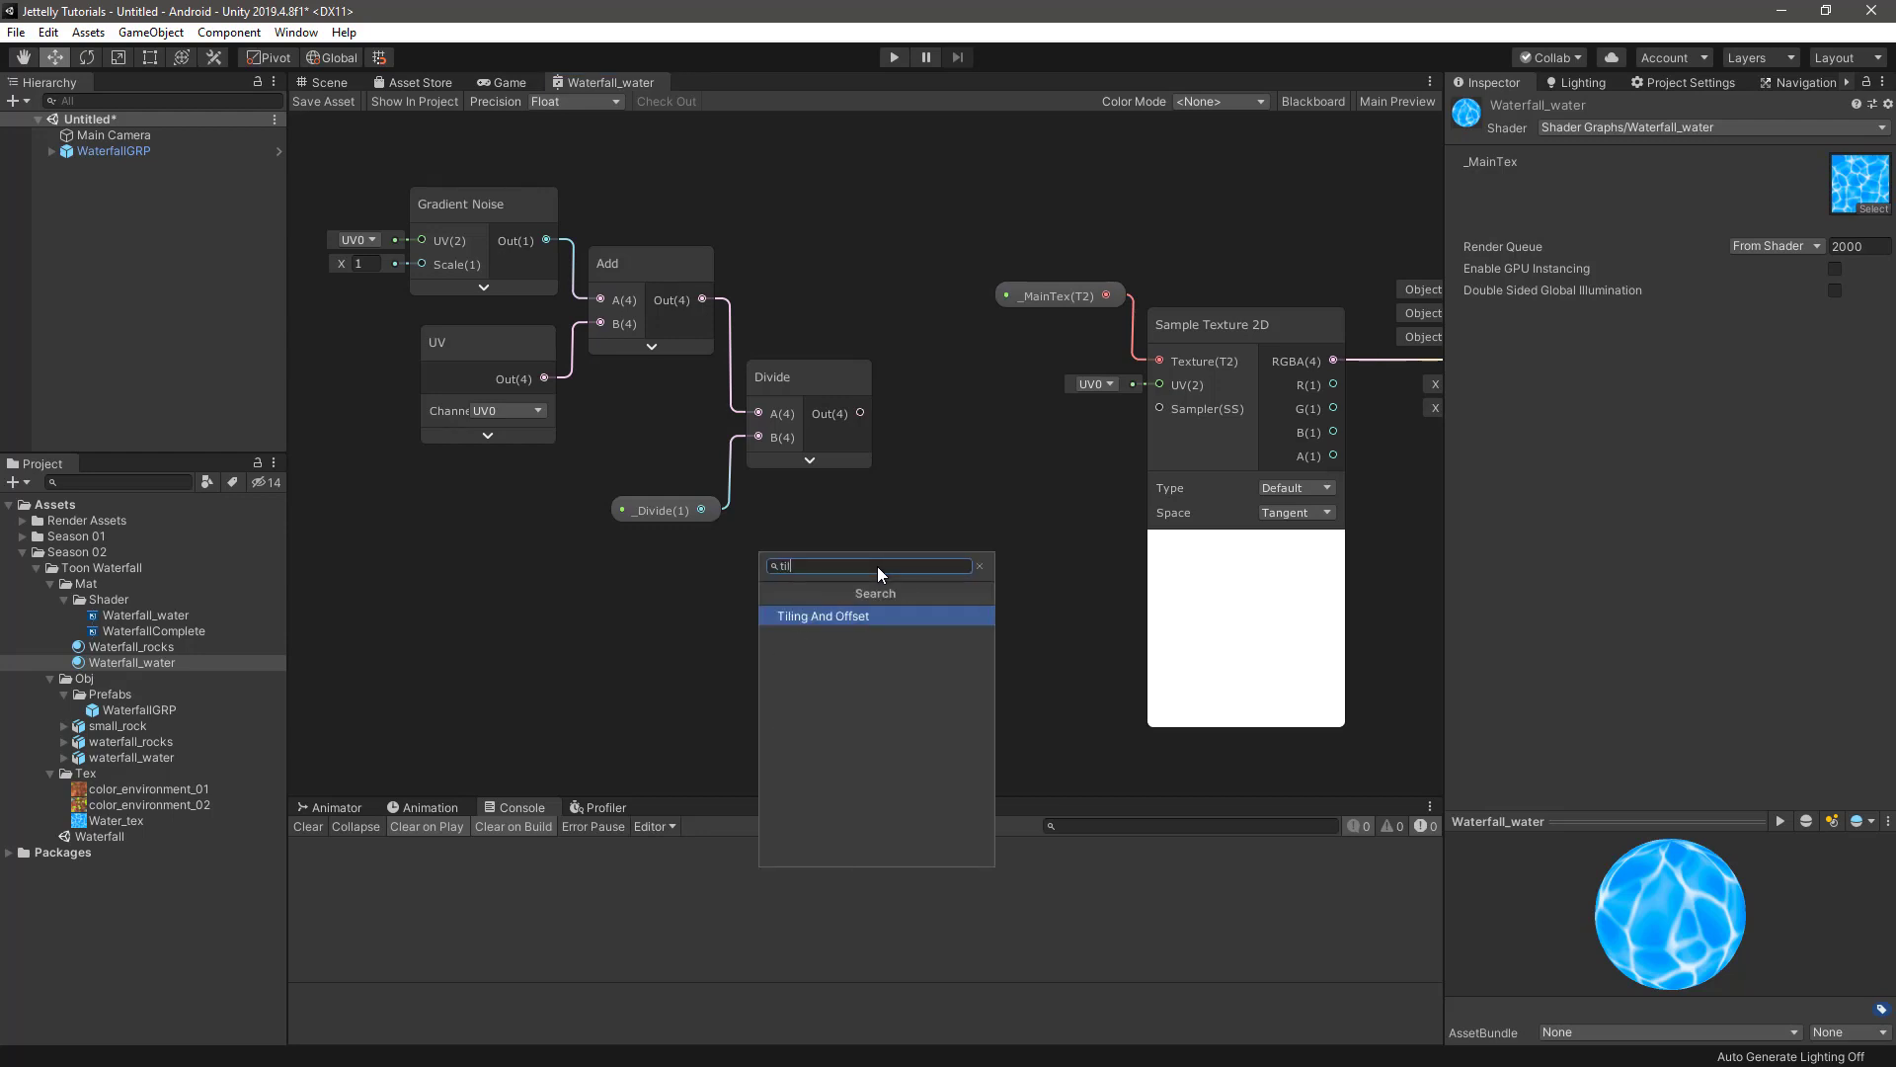
pyautogui.press('Return')
pyautogui.moveTo(950, 559)
pyautogui.mouseDown(button='middle')
pyautogui.moveTo(831, 466)
pyautogui.moveTo(862, 435)
pyautogui.mouseUp(button='middle')
pyautogui.click(832, 472)
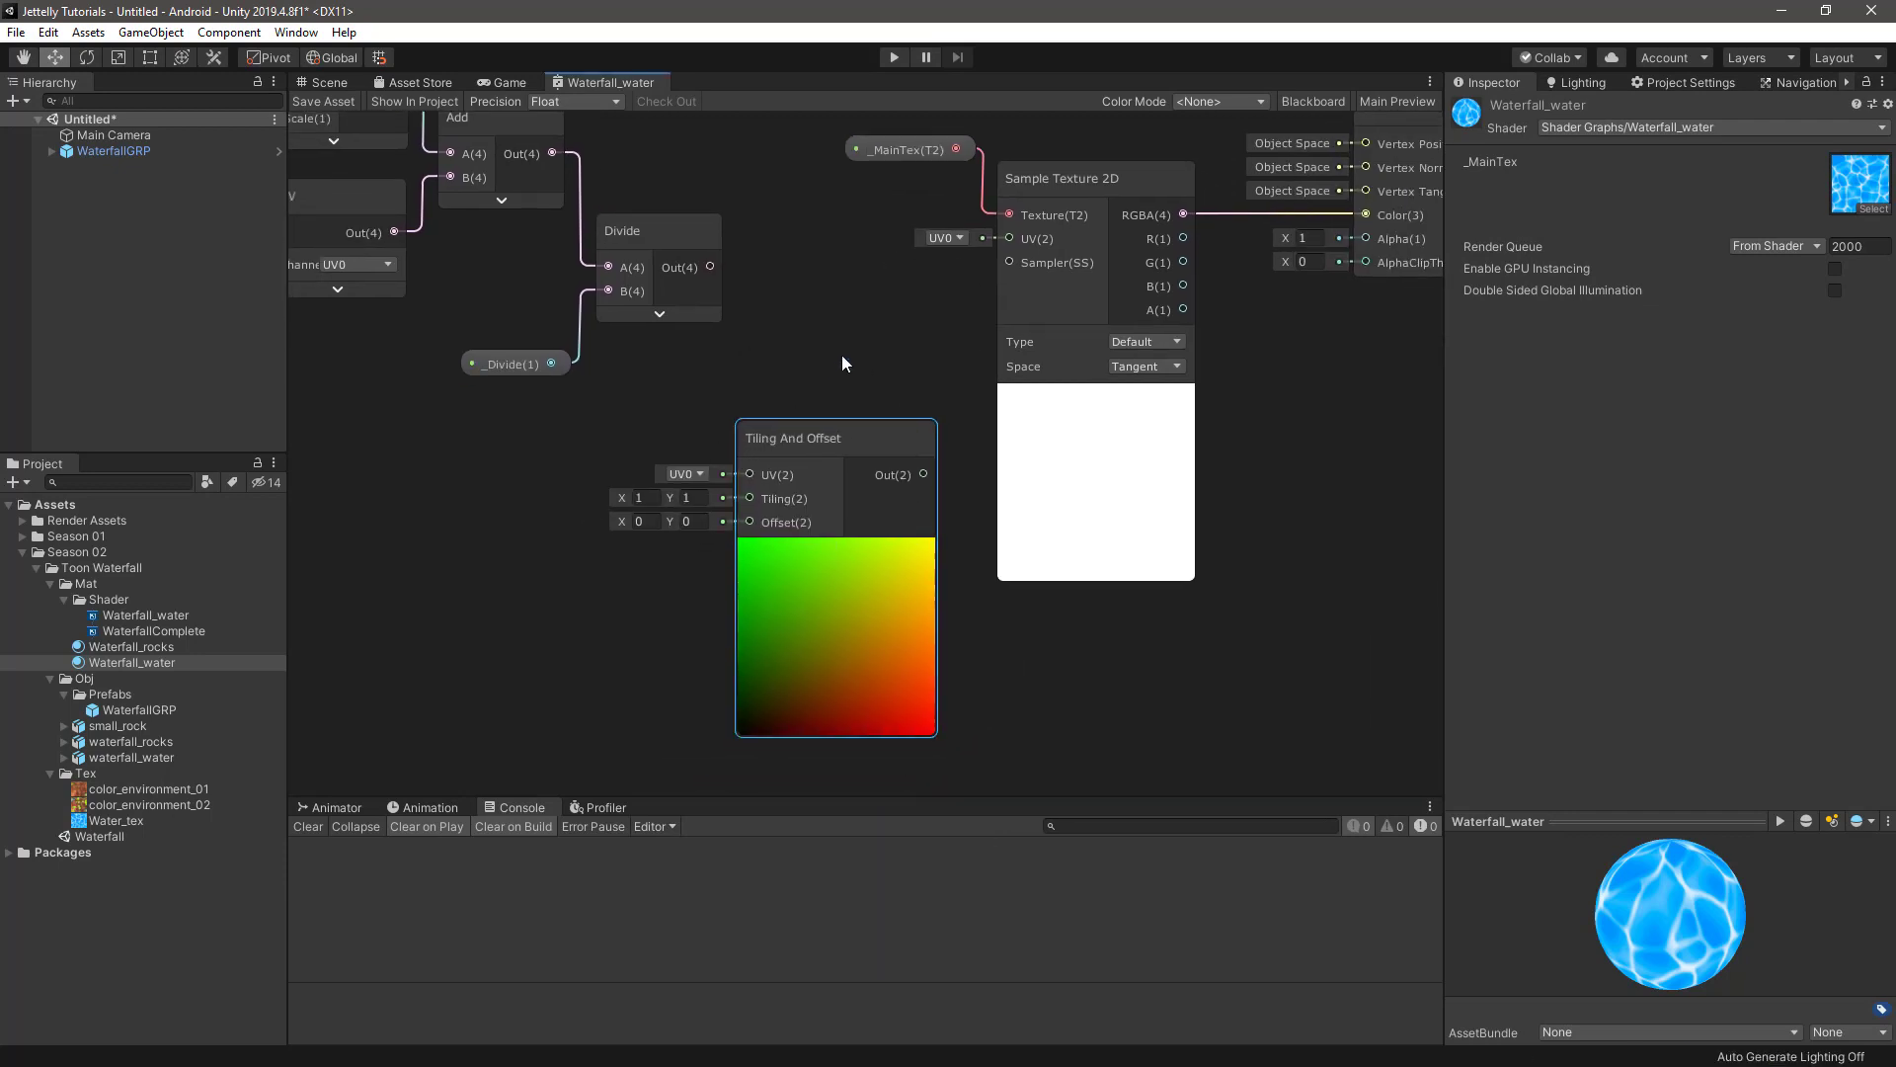
pyautogui.moveTo(713, 263); pyautogui.dragTo(731, 518)
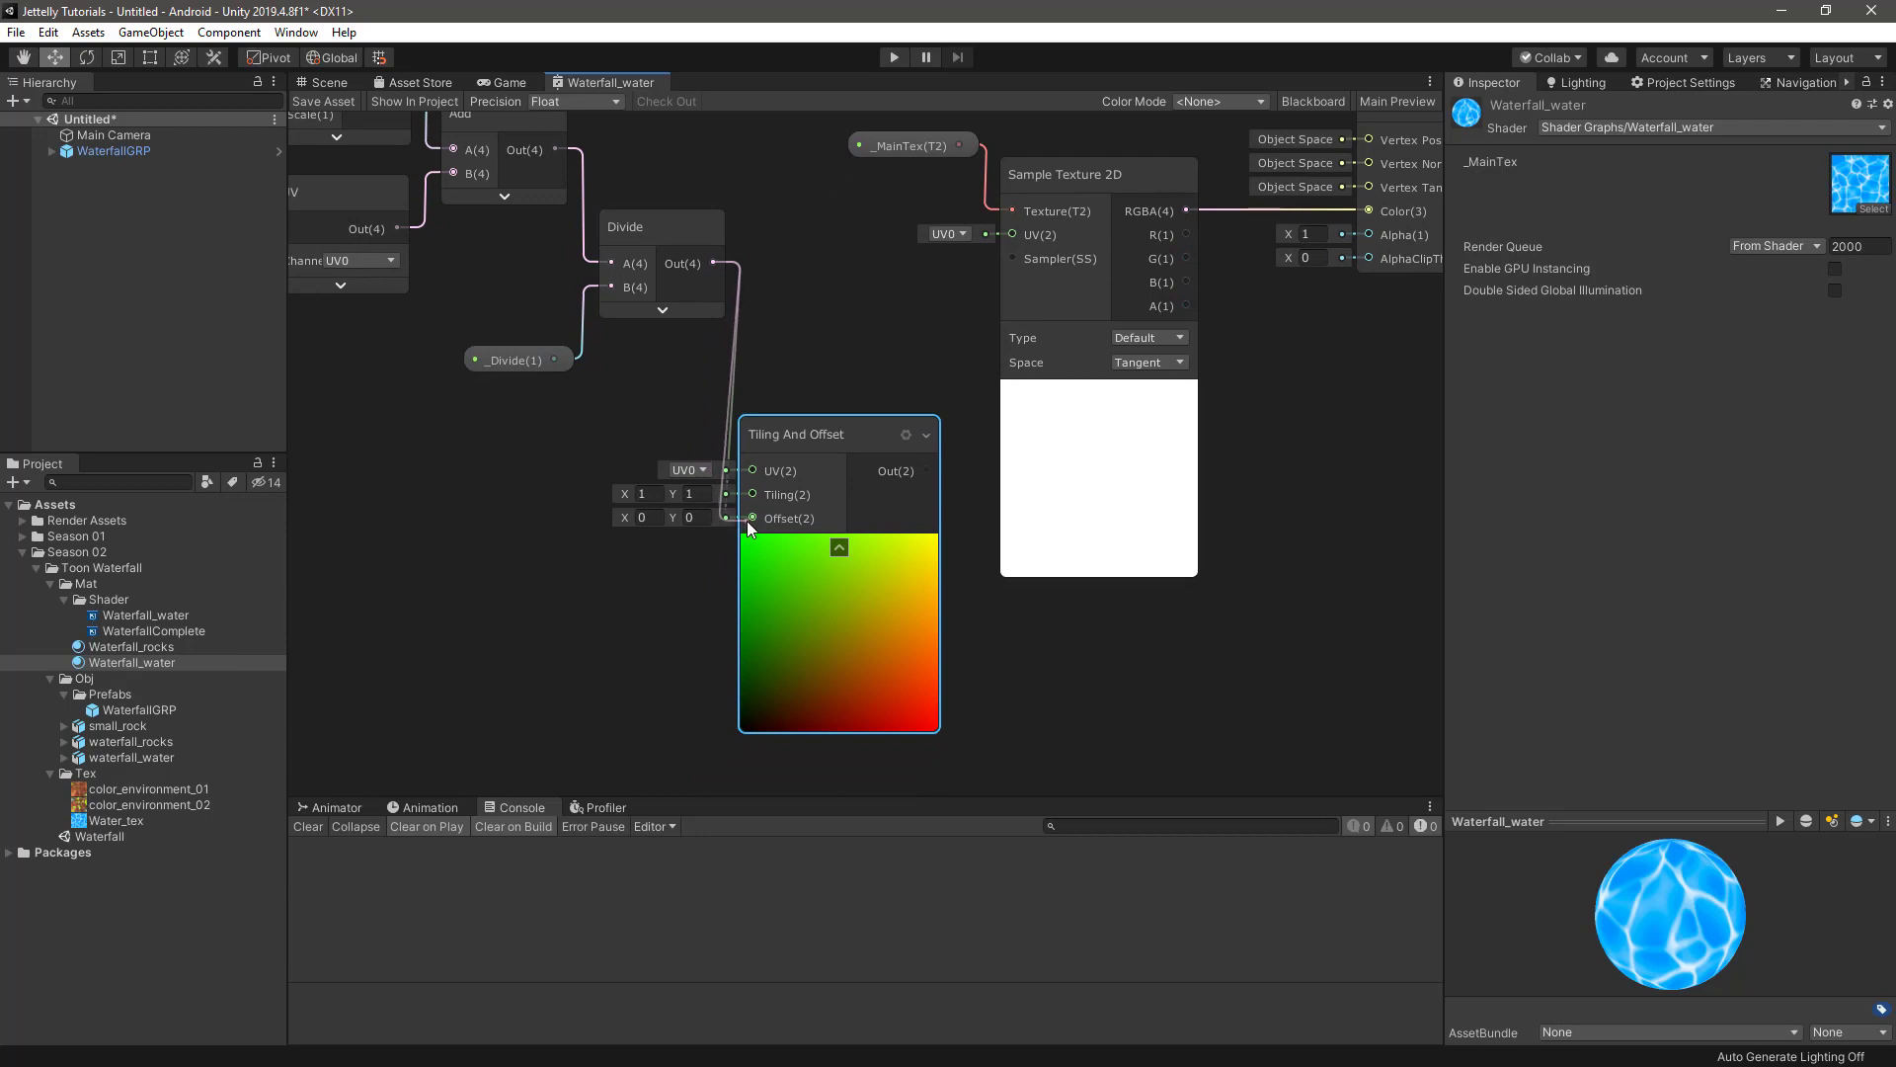
pyautogui.moveTo(818, 432); pyautogui.dragTo(834, 389)
pyautogui.moveTo(833, 389); pyautogui.dragTo(849, 484, button='middle')
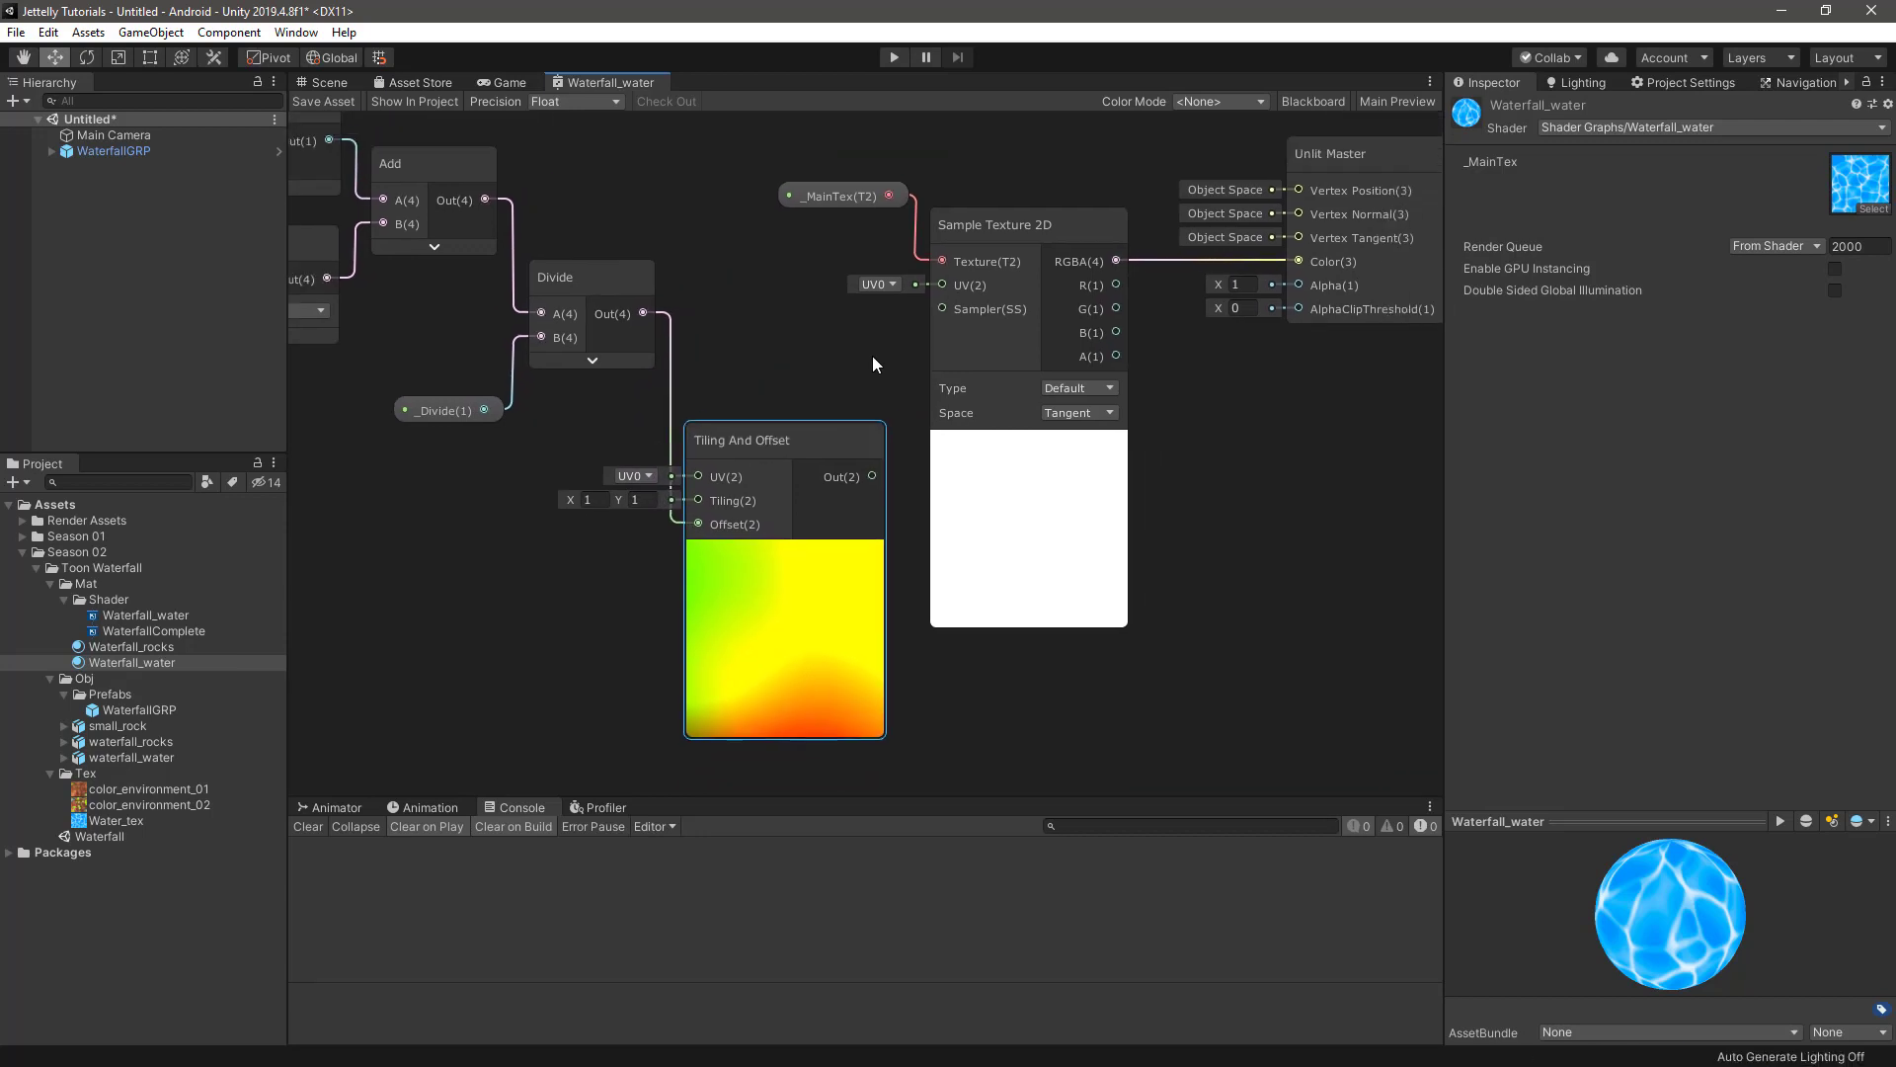
pyautogui.moveTo(841, 507); pyautogui.dragTo(910, 317)
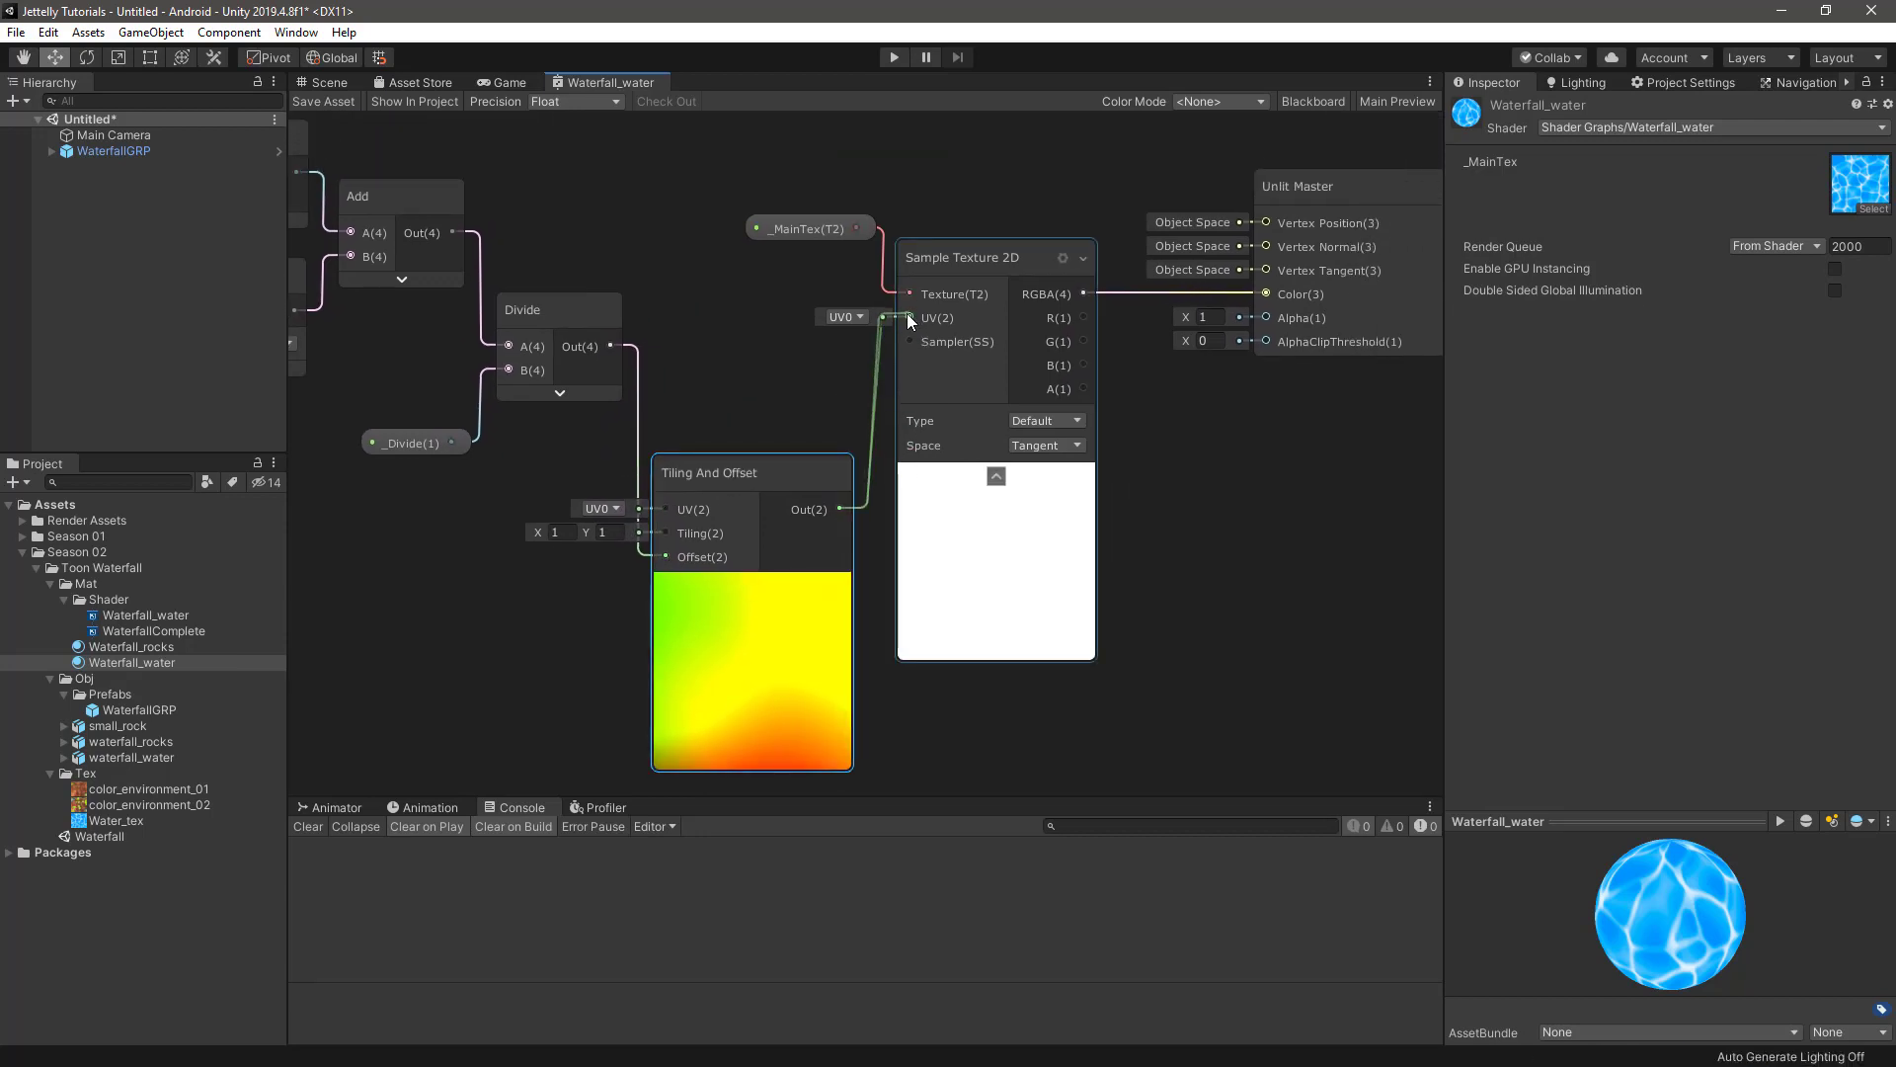
# - Collapse the Tiling And Offset preview and tidy the noise chain node layout
pyautogui.click(753, 586)
pyautogui.scroll(-3, 660, 443)
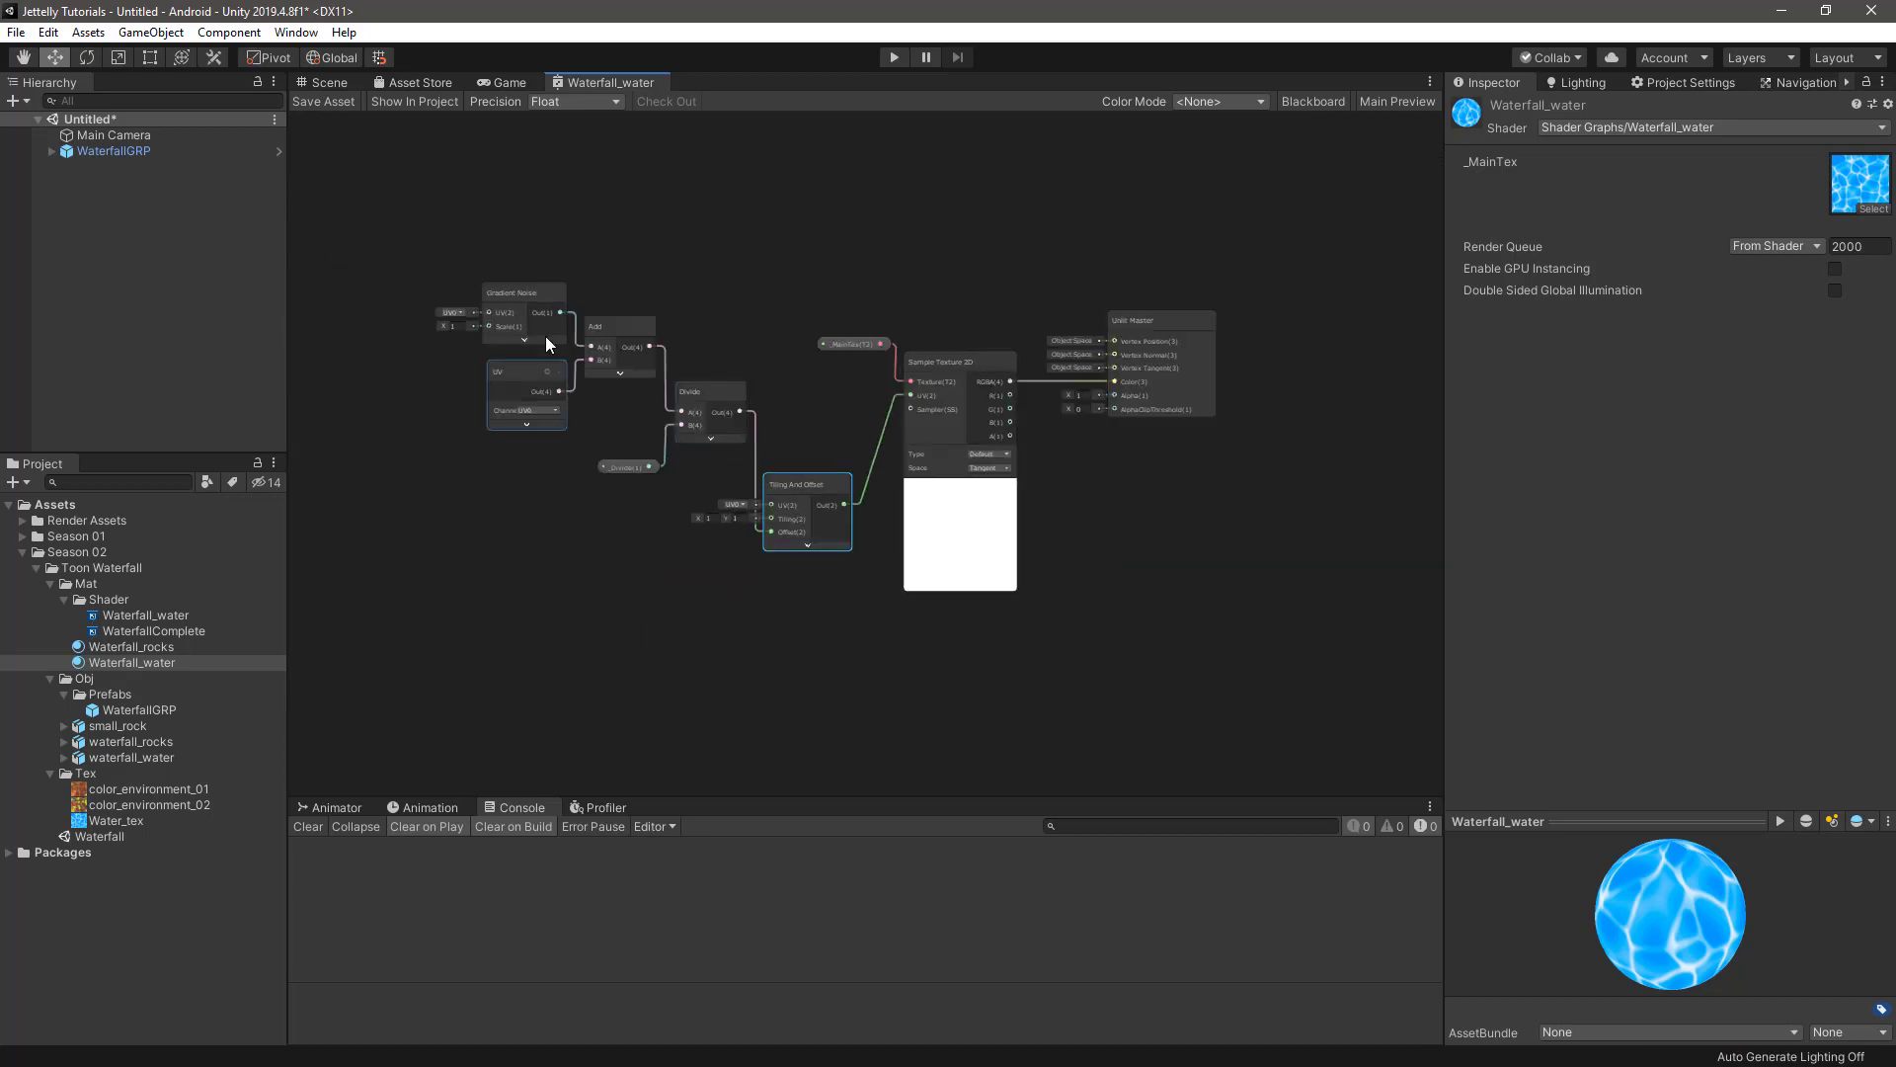
pyautogui.moveTo(489, 241); pyautogui.dragTo(770, 573)
pyautogui.scroll(1, 773, 462)
pyautogui.moveTo(774, 465); pyautogui.dragTo(820, 433)
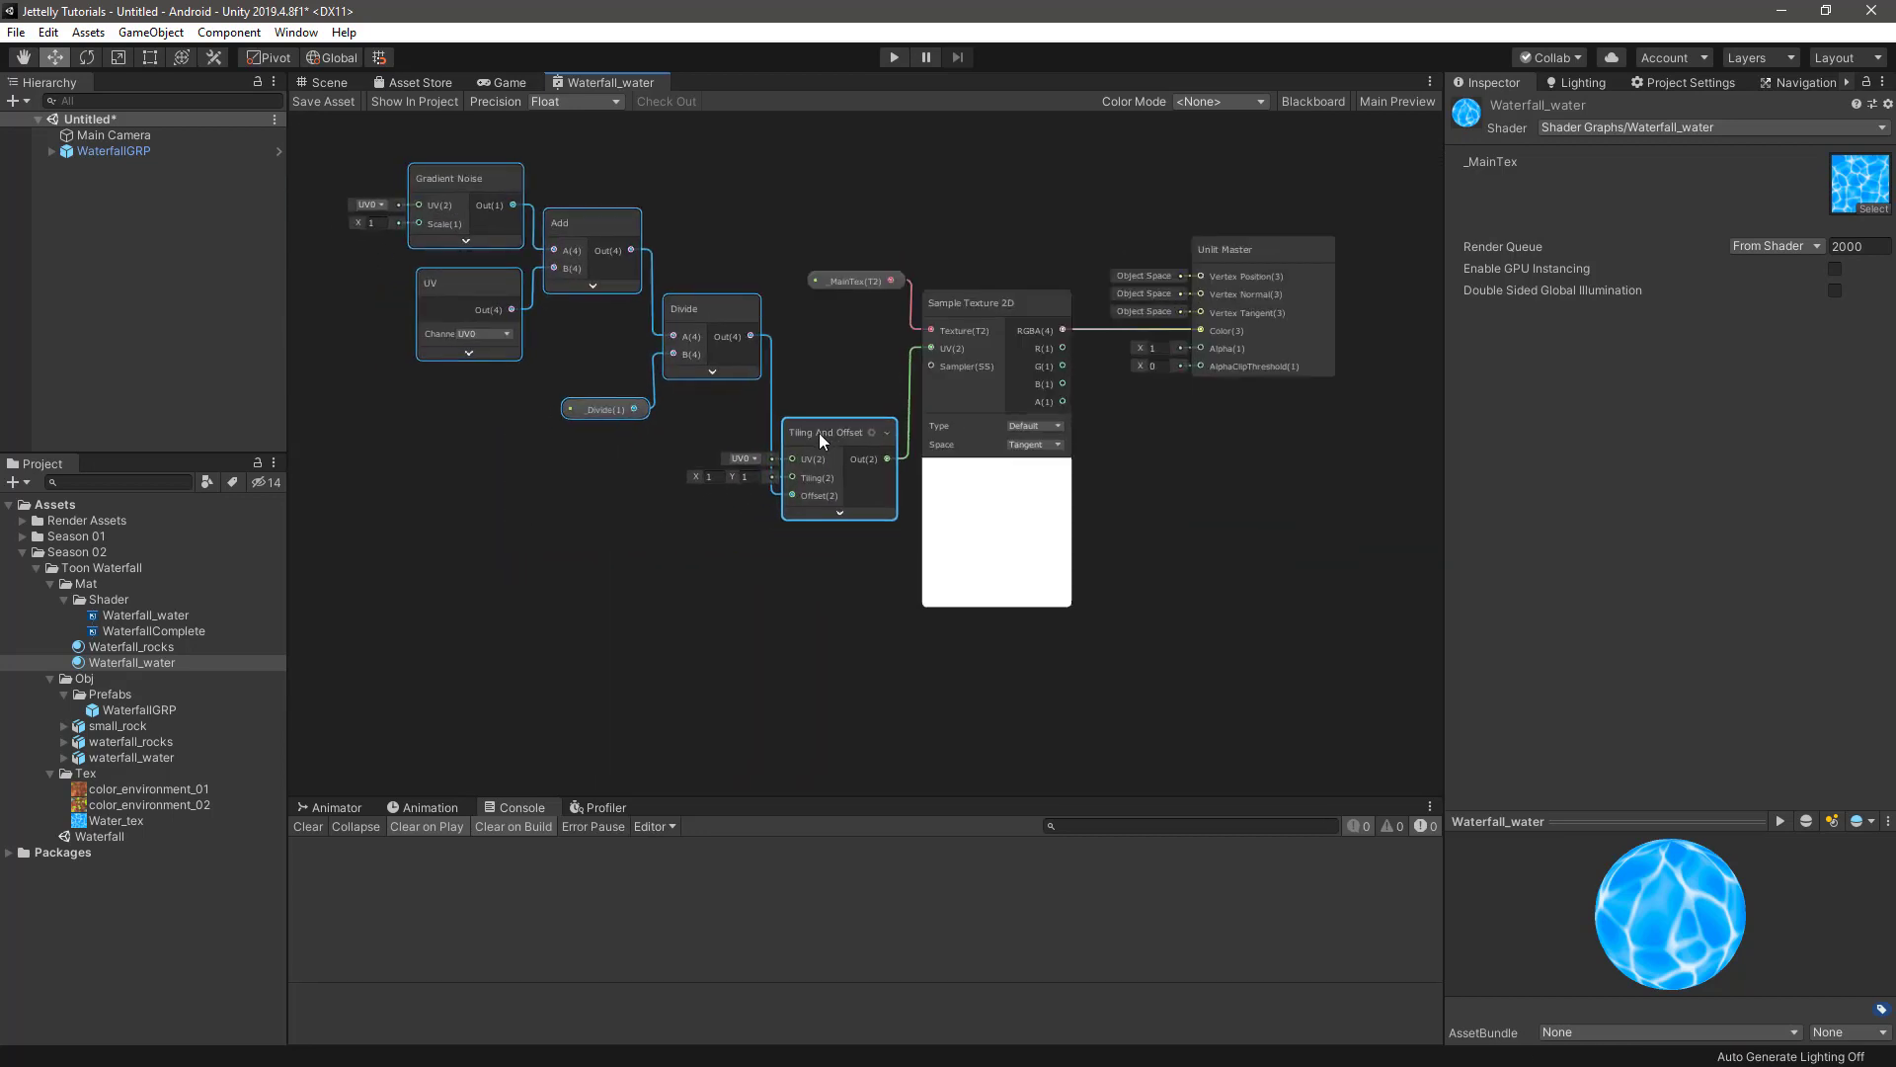
pyautogui.click(846, 375)
pyautogui.moveTo(846, 375); pyautogui.dragTo(788, 486, button='middle')
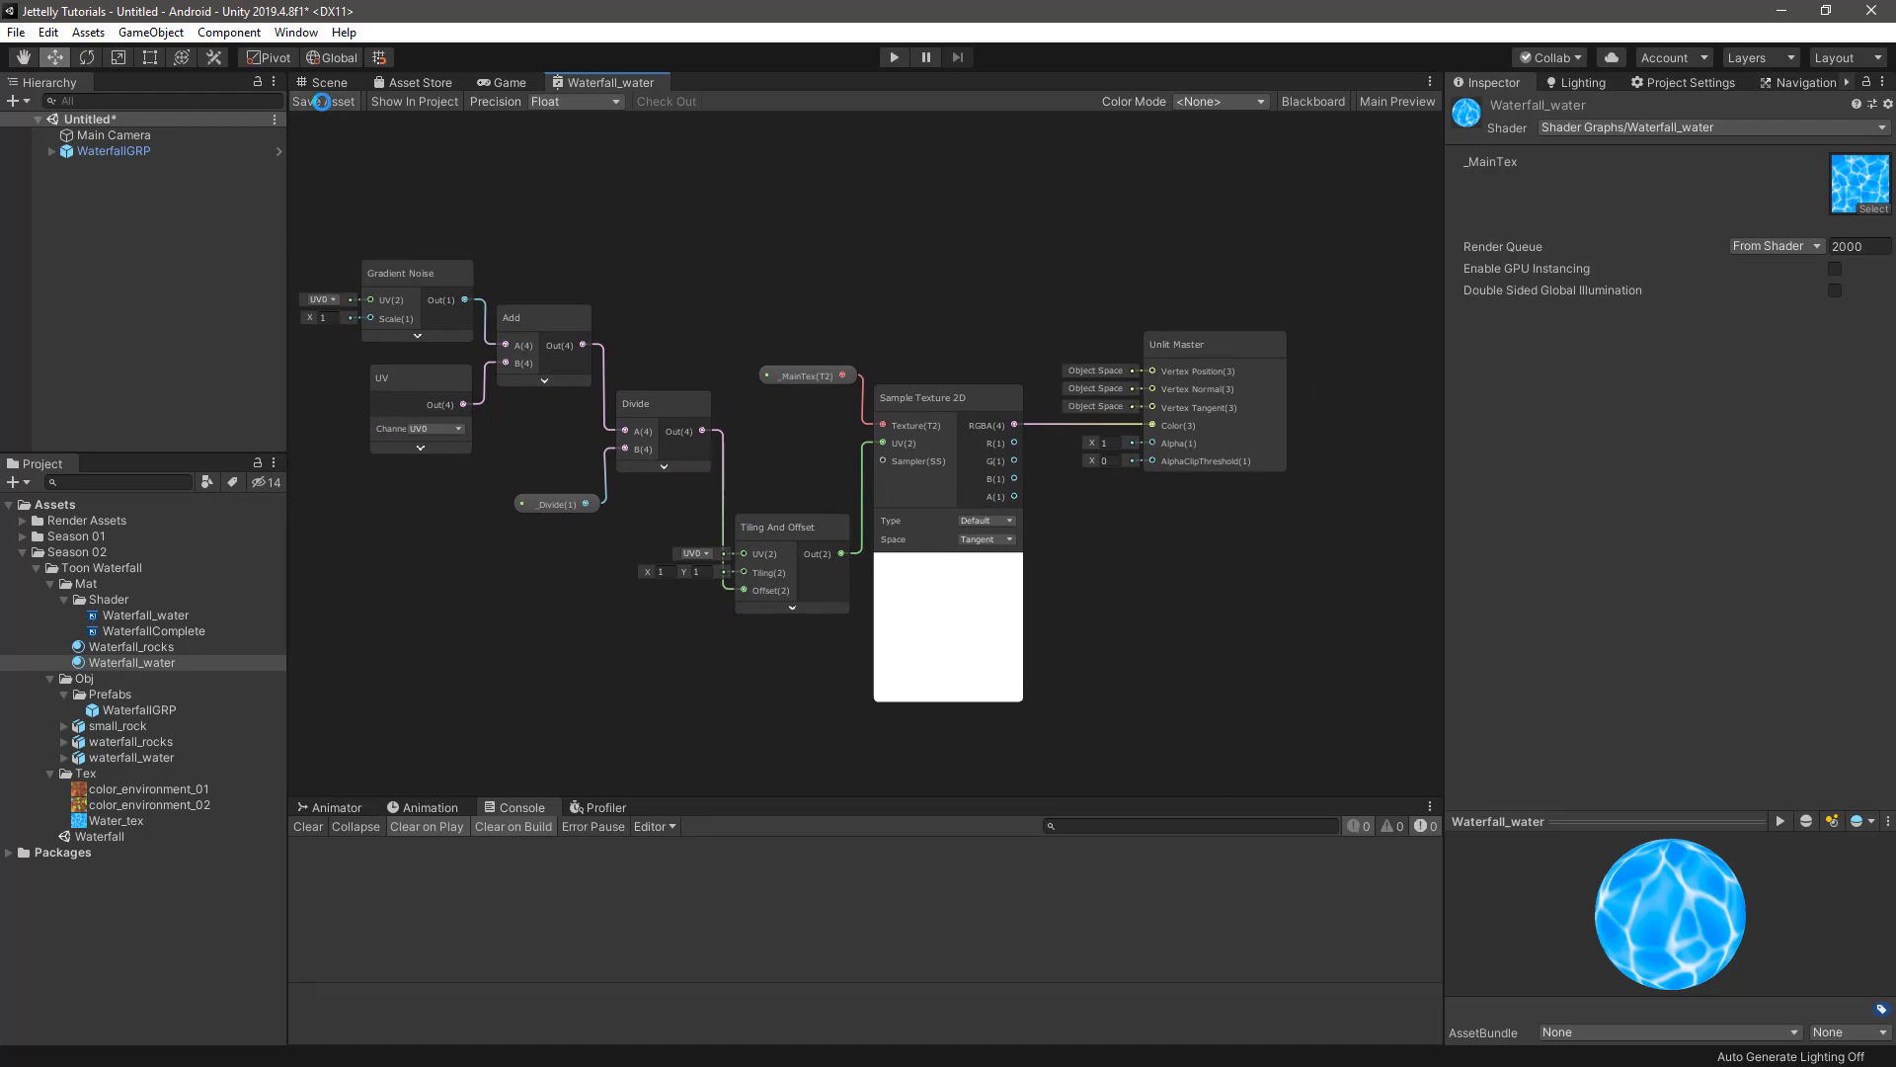
# - Save the shader graph and select the Waterfall_water material in the scene
pyautogui.click(322, 102)
pyautogui.click(322, 82)
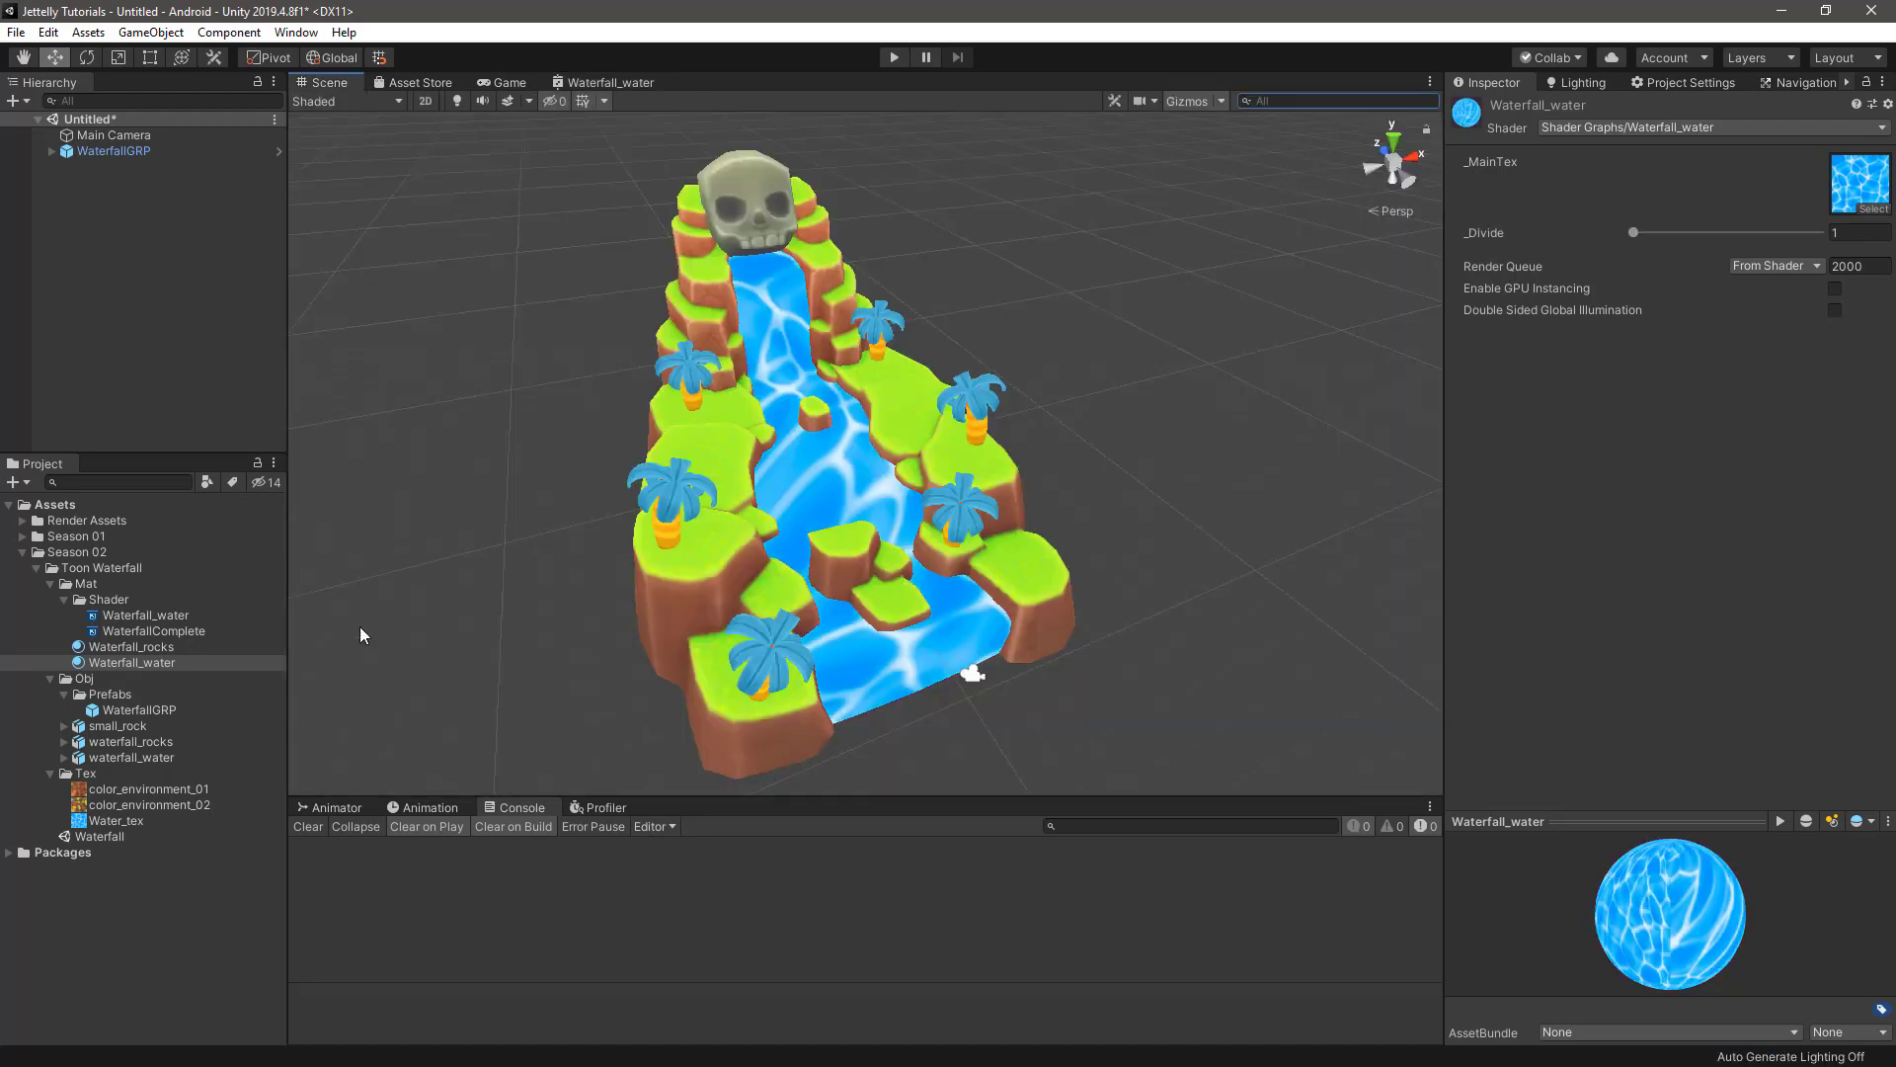
pyautogui.click(153, 663)
# - Try _Divide values around 1 to 2 on the water material while viewing the waterfall
pyautogui.moveTo(1635, 232); pyautogui.dragTo(1791, 234)
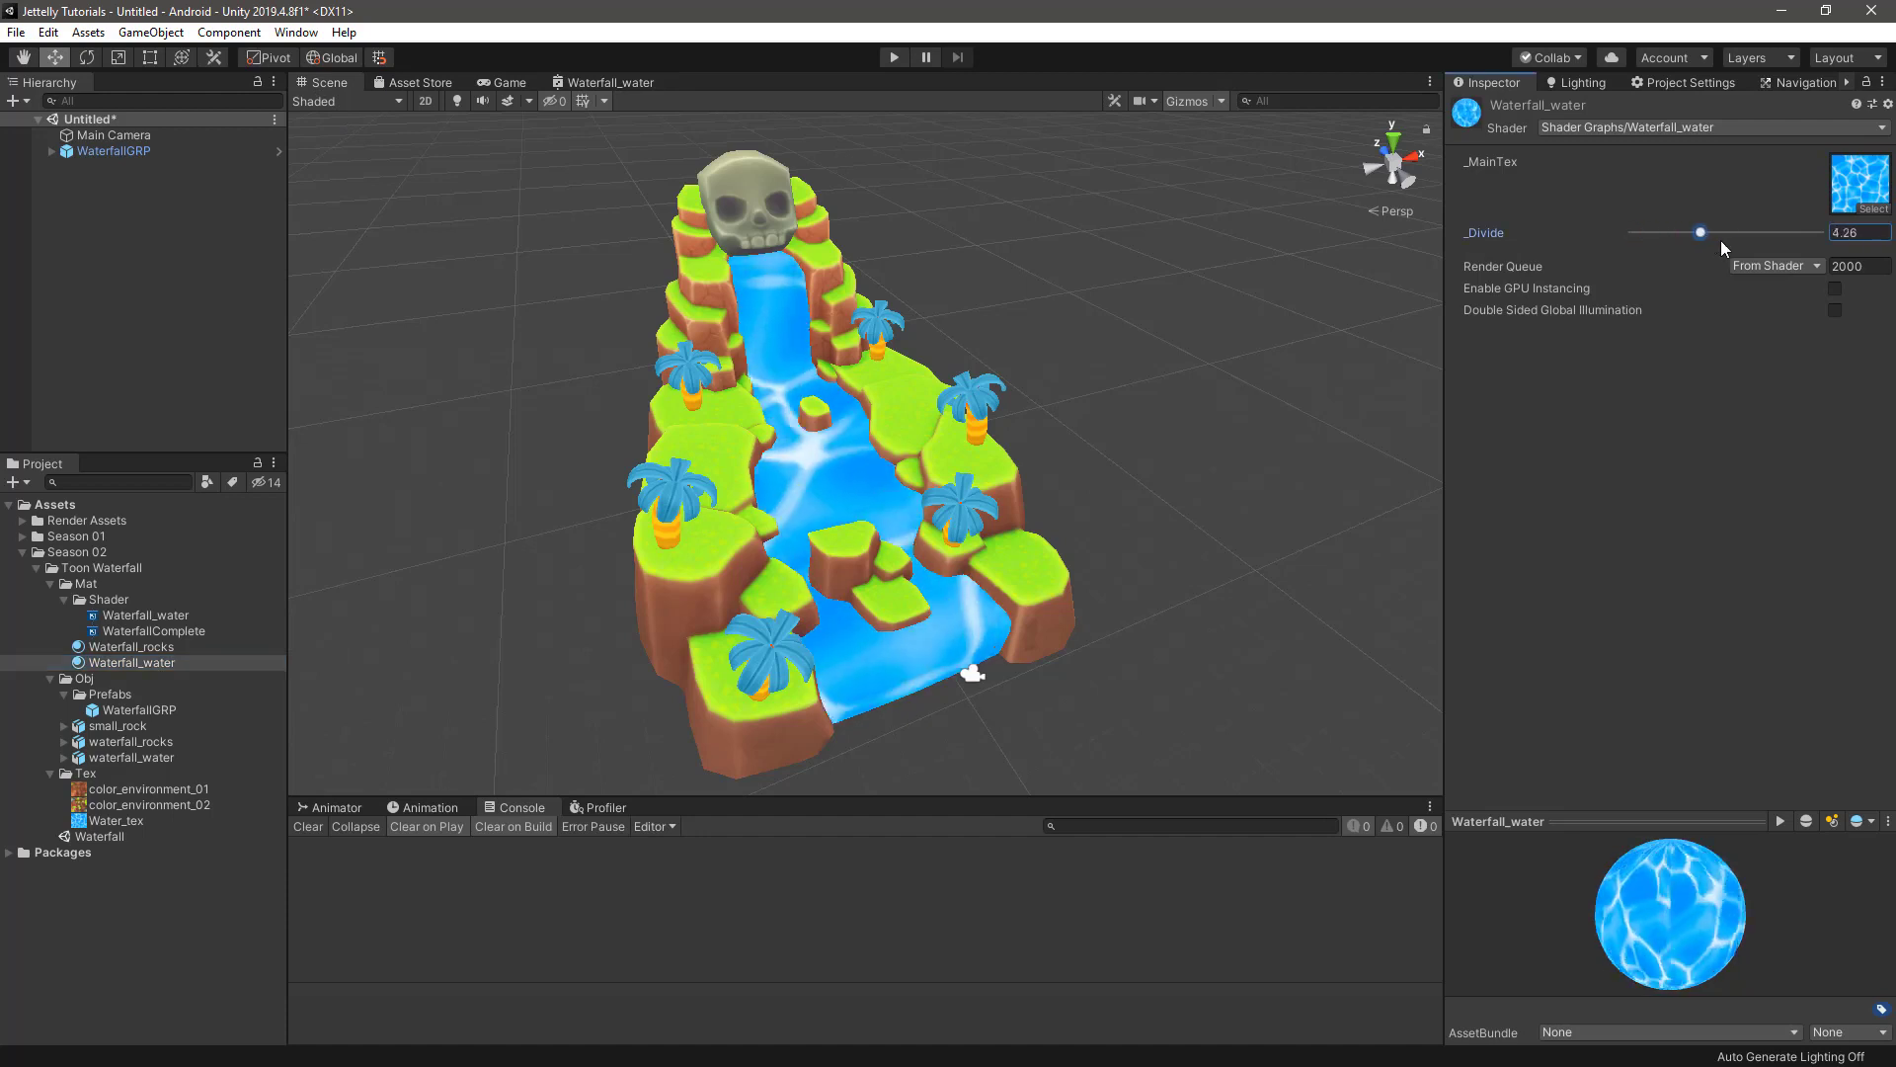
pyautogui.write('1.05')
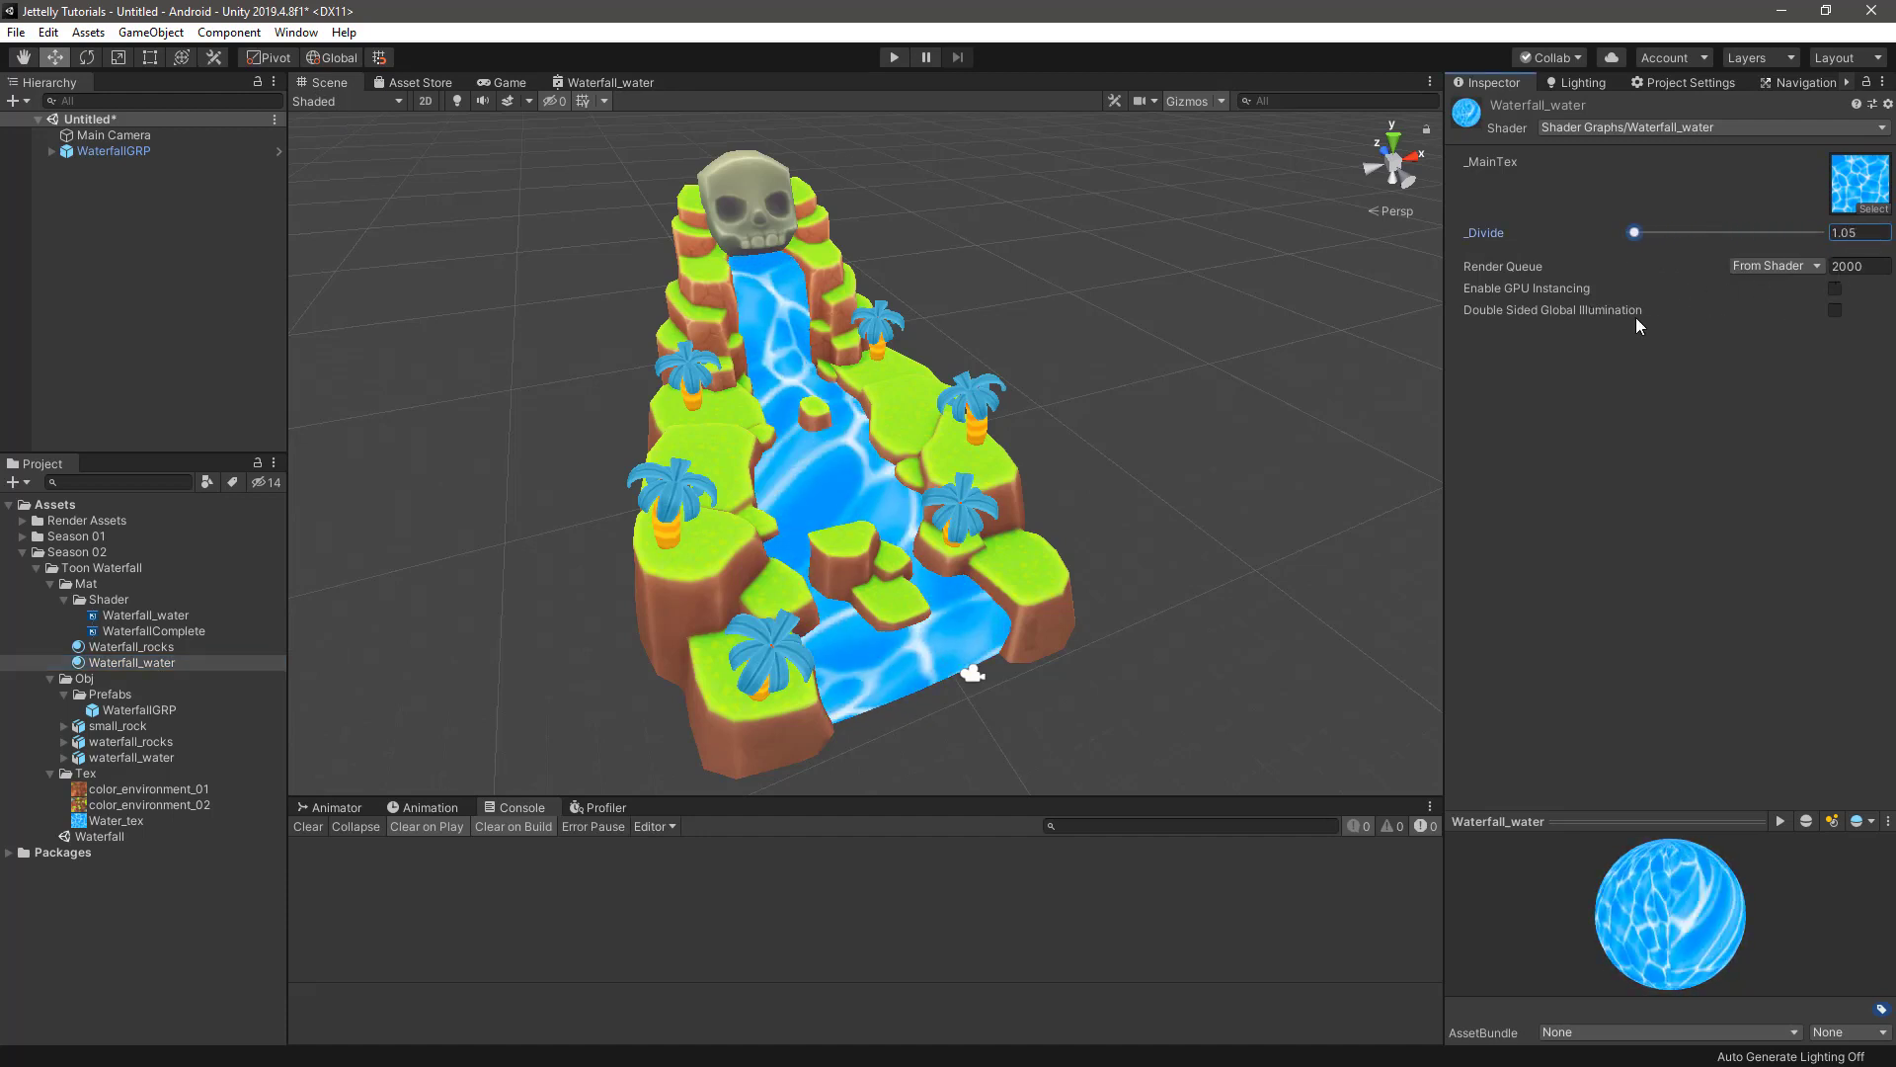
pyautogui.moveTo(1635, 232); pyautogui.dragTo(1652, 232)
pyautogui.scroll(-1, 1157, 508)
pyautogui.keyDown('alt'); pyautogui.moveTo(1157, 508); pyautogui.dragTo(1080, 521); pyautogui.keyUp('alt')
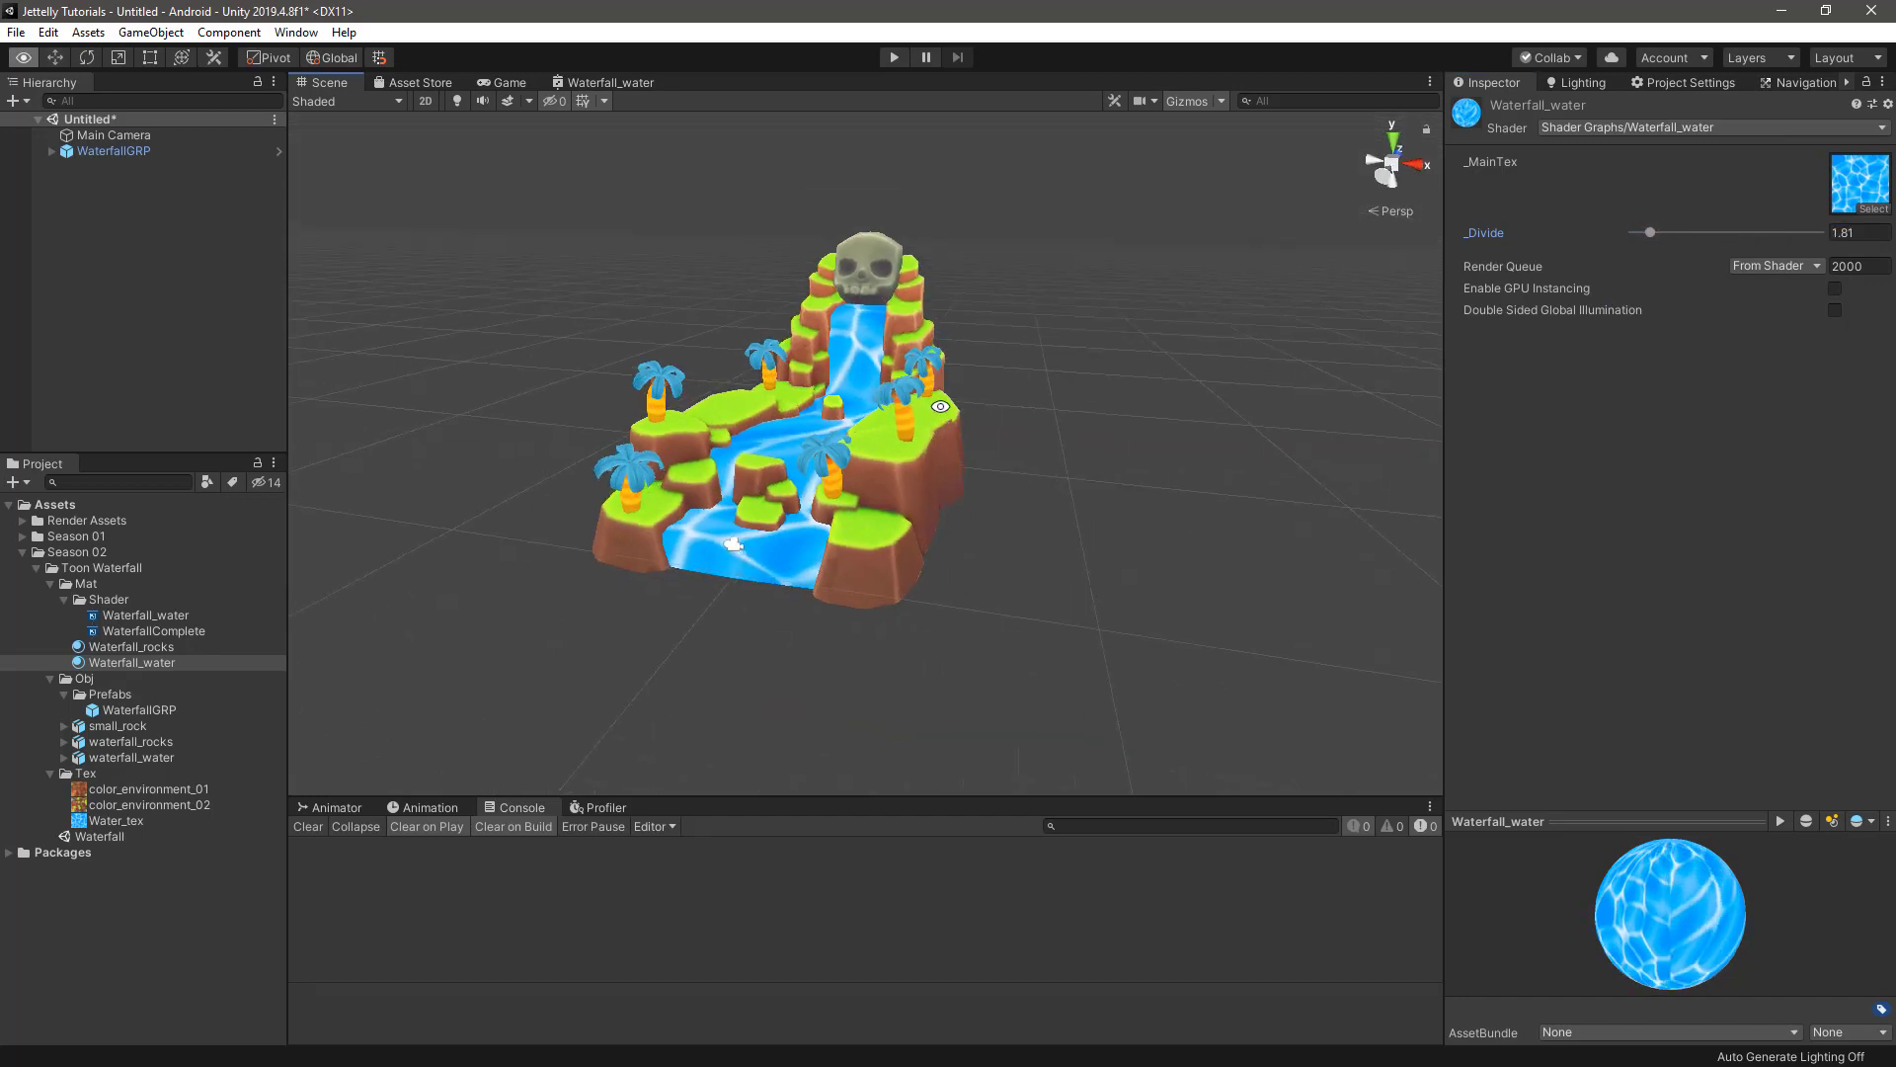
pyautogui.moveTo(1649, 232)
pyautogui.mouseDown()
pyautogui.moveTo(1801, 234)
pyautogui.moveTo(1798, 271)
pyautogui.moveTo(1657, 281)
pyautogui.mouseUp()
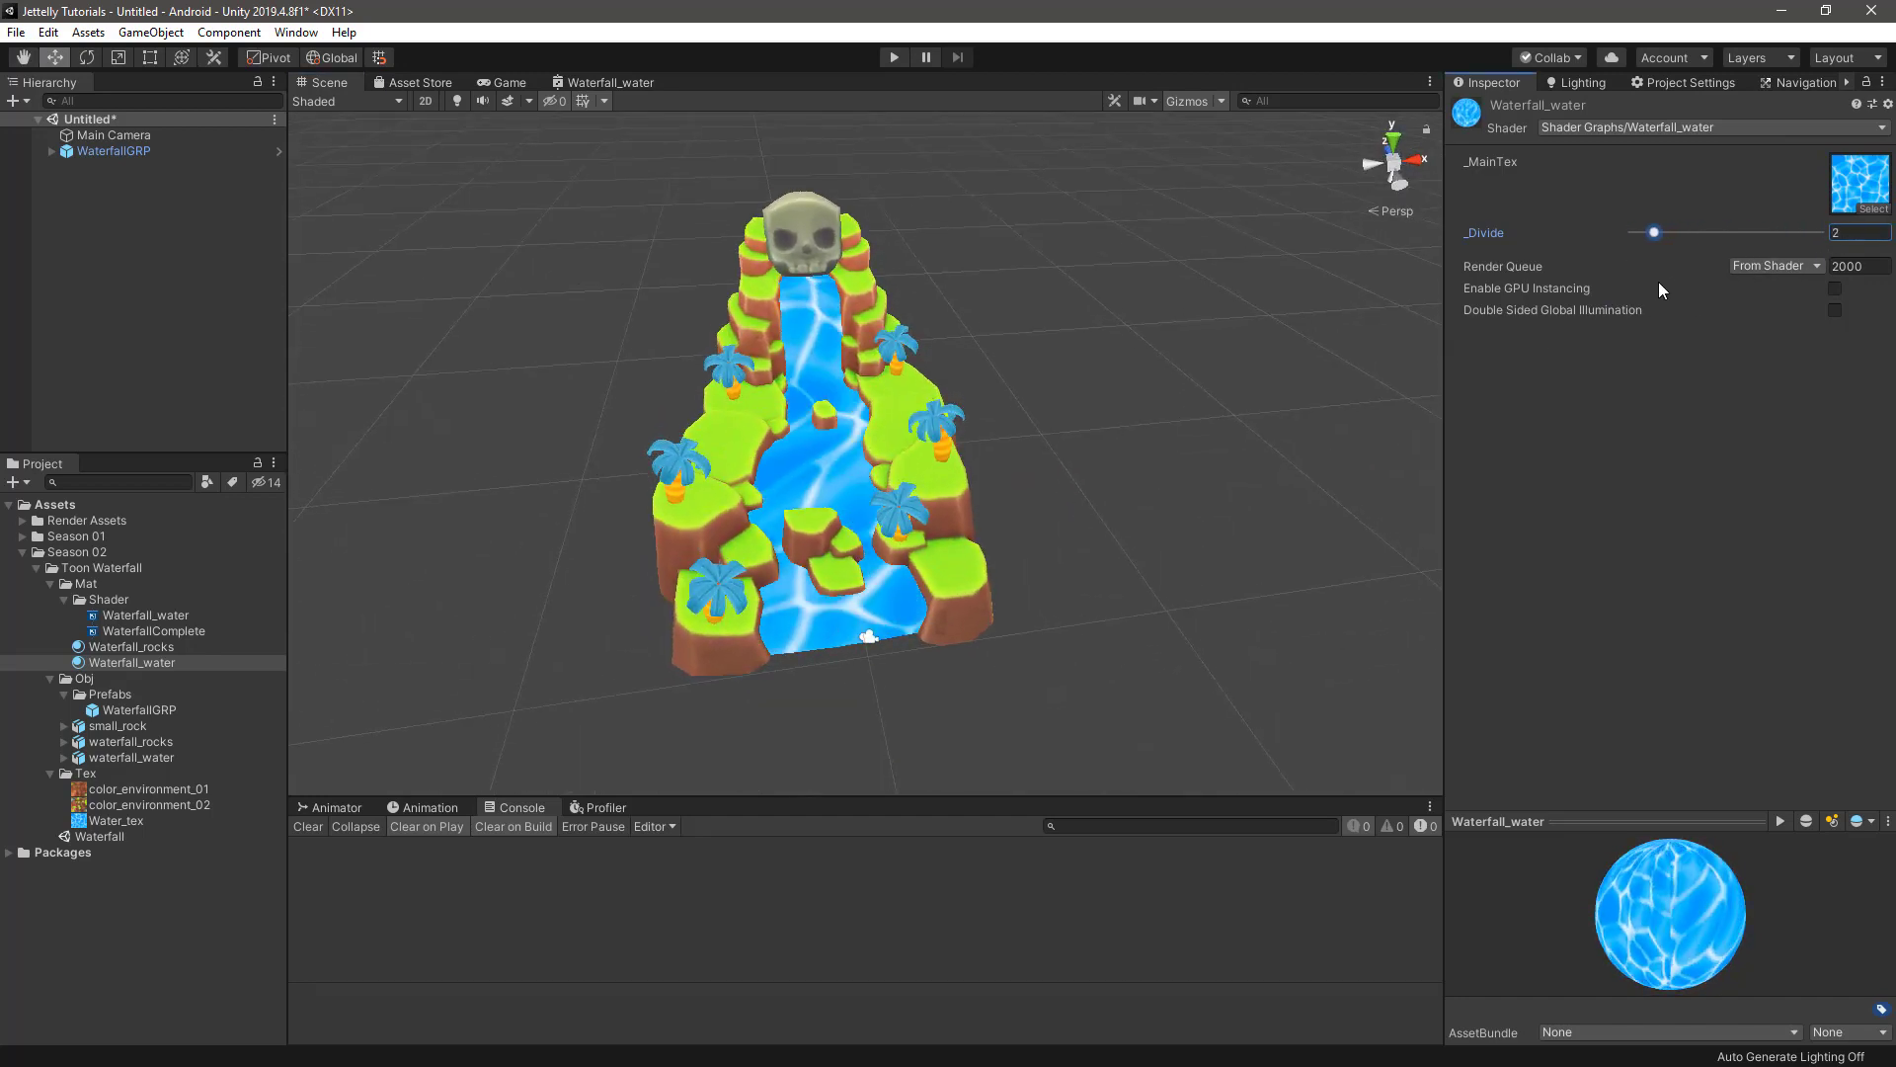
# - Return to the Waterfall_water shader graph, bring the noise nodes into view, and start adding a node
pyautogui.click(614, 79)
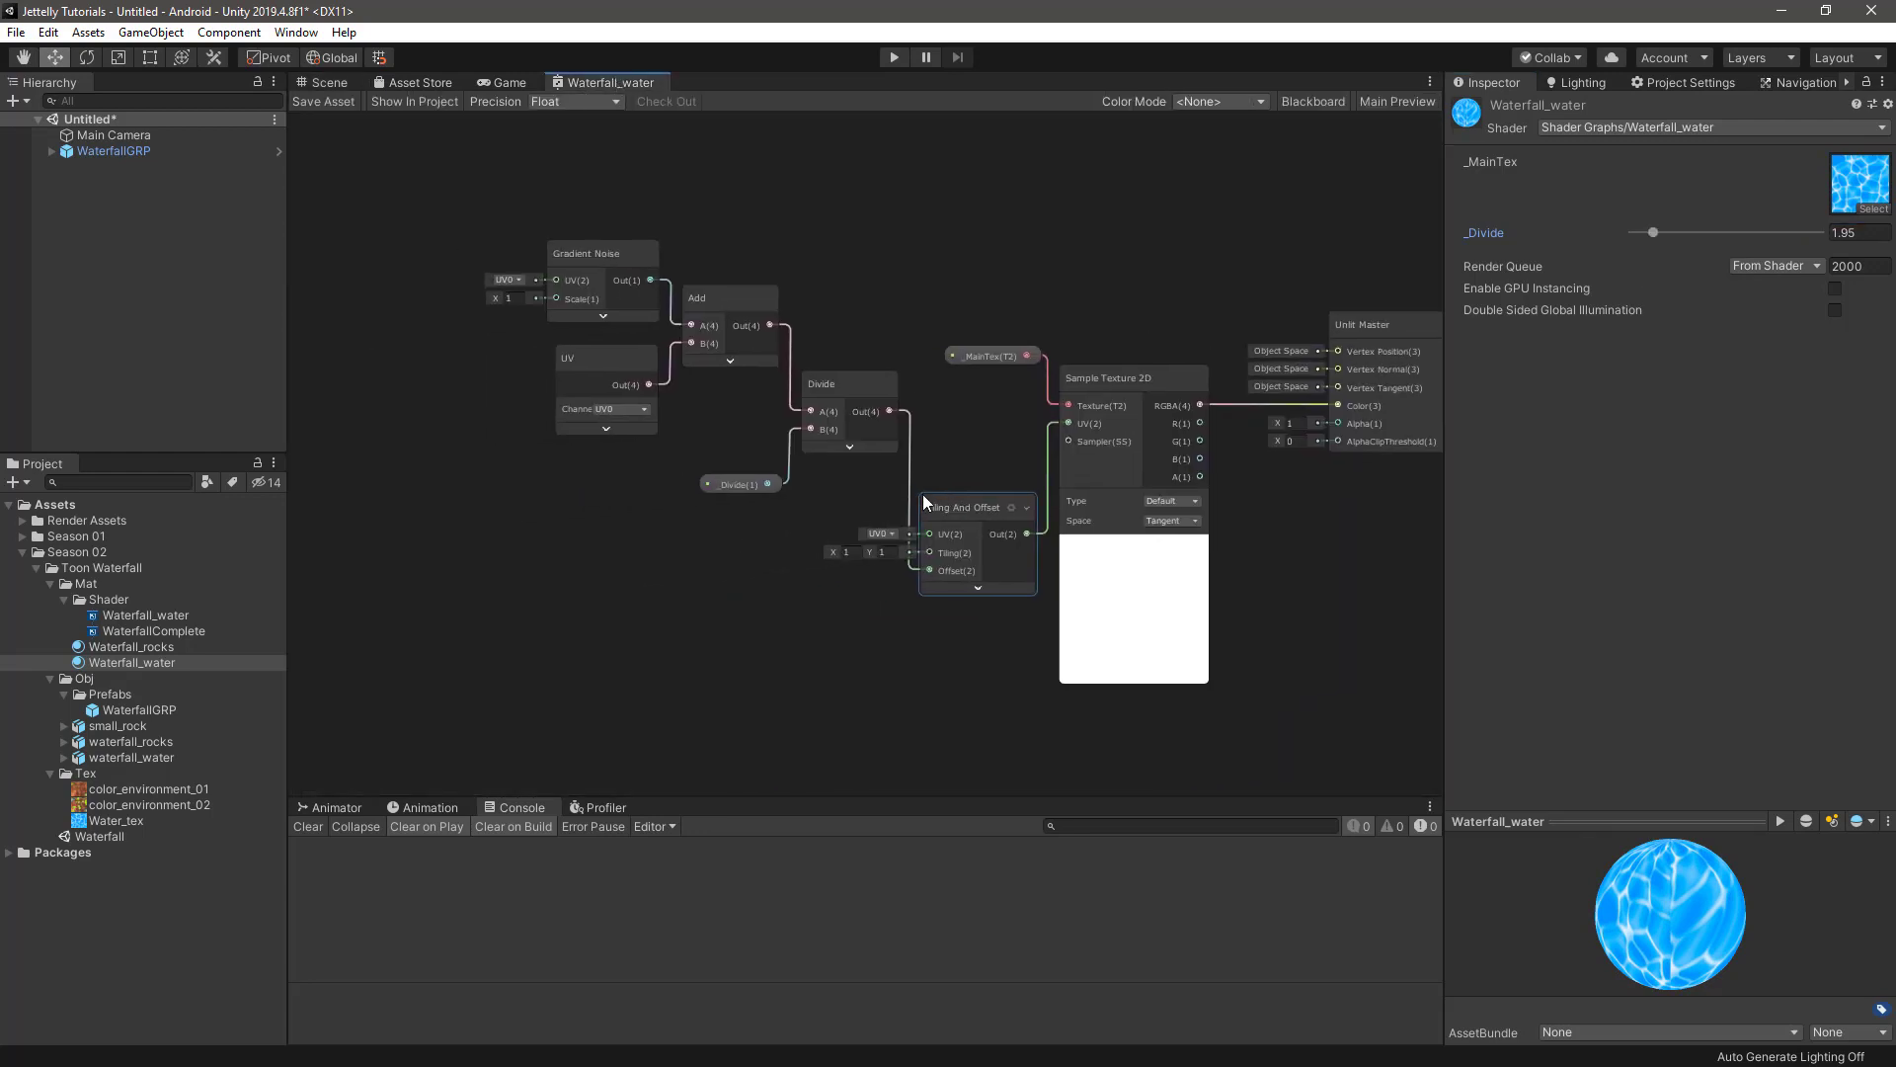
pyautogui.moveTo(513, 532); pyautogui.dragTo(796, 589, button='middle')
pyautogui.scroll(2, 736, 490)
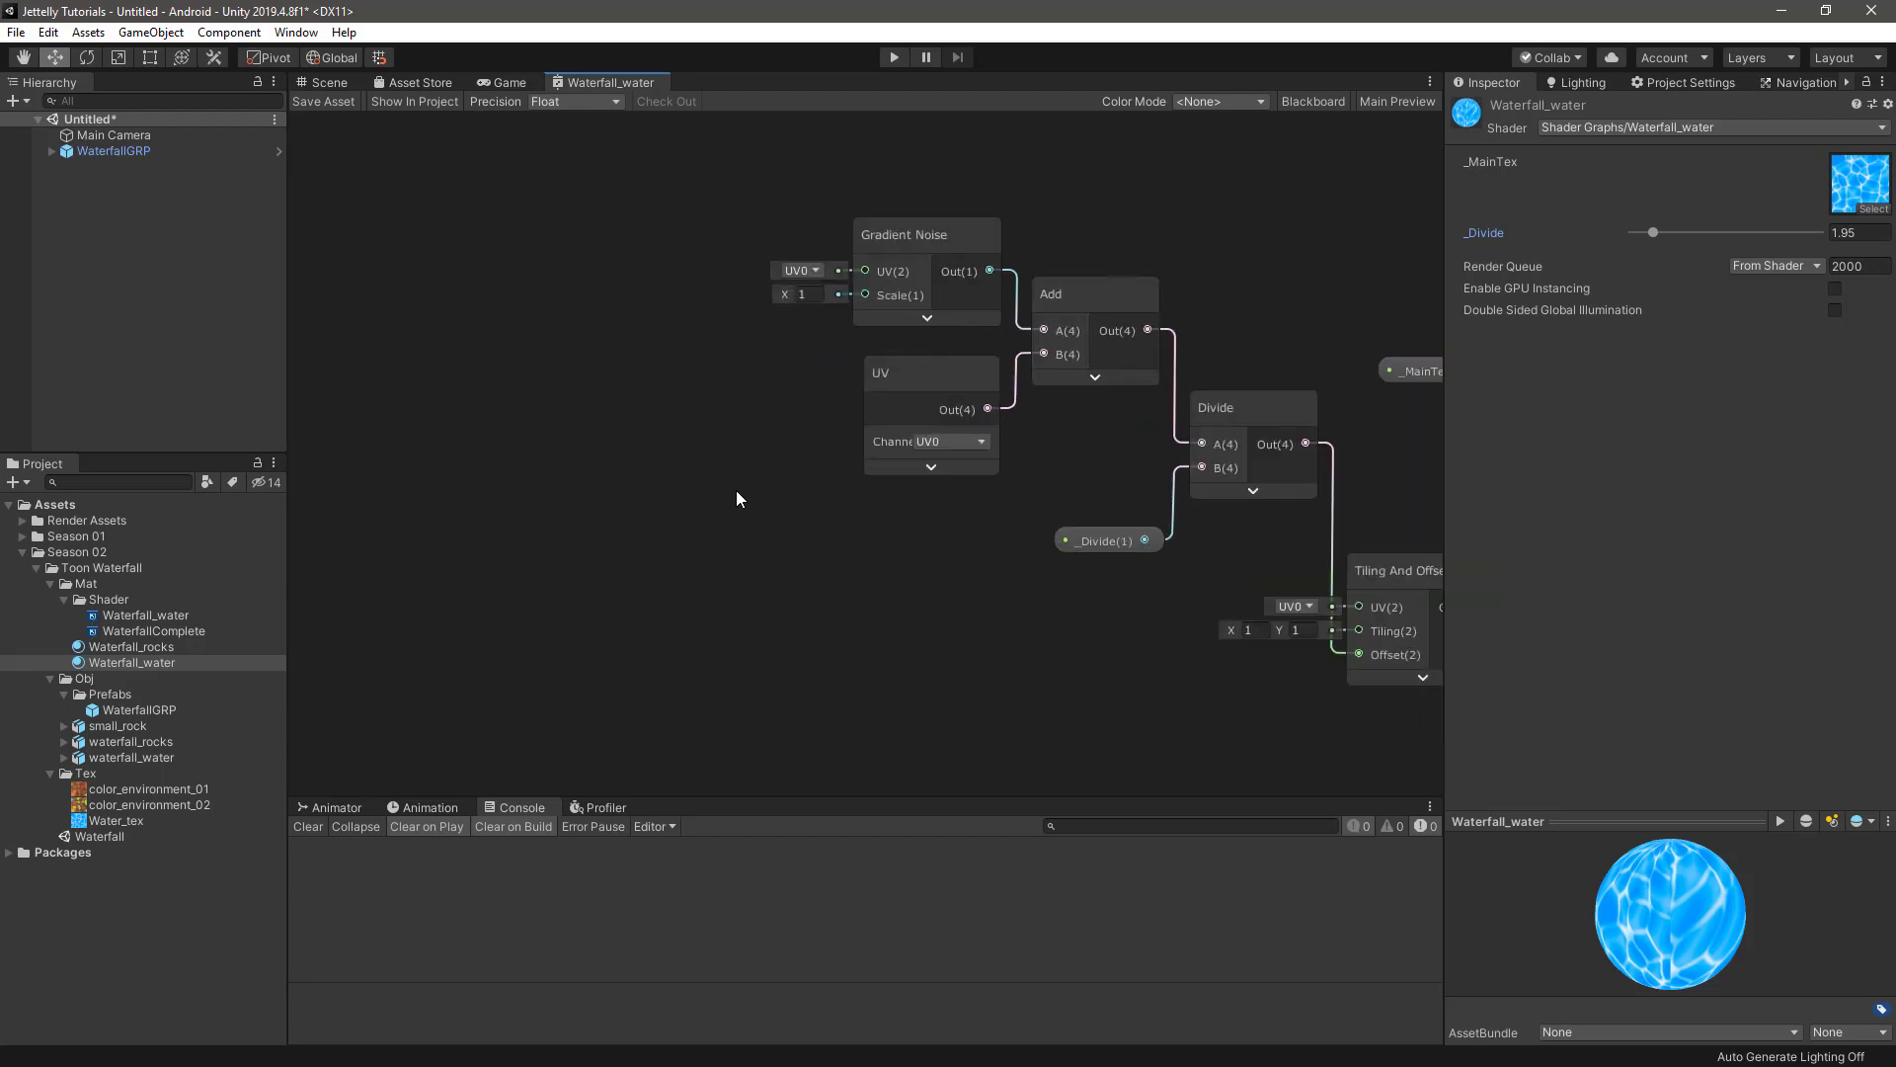
pyautogui.moveTo(736, 490); pyautogui.dragTo(757, 529, button='middle')
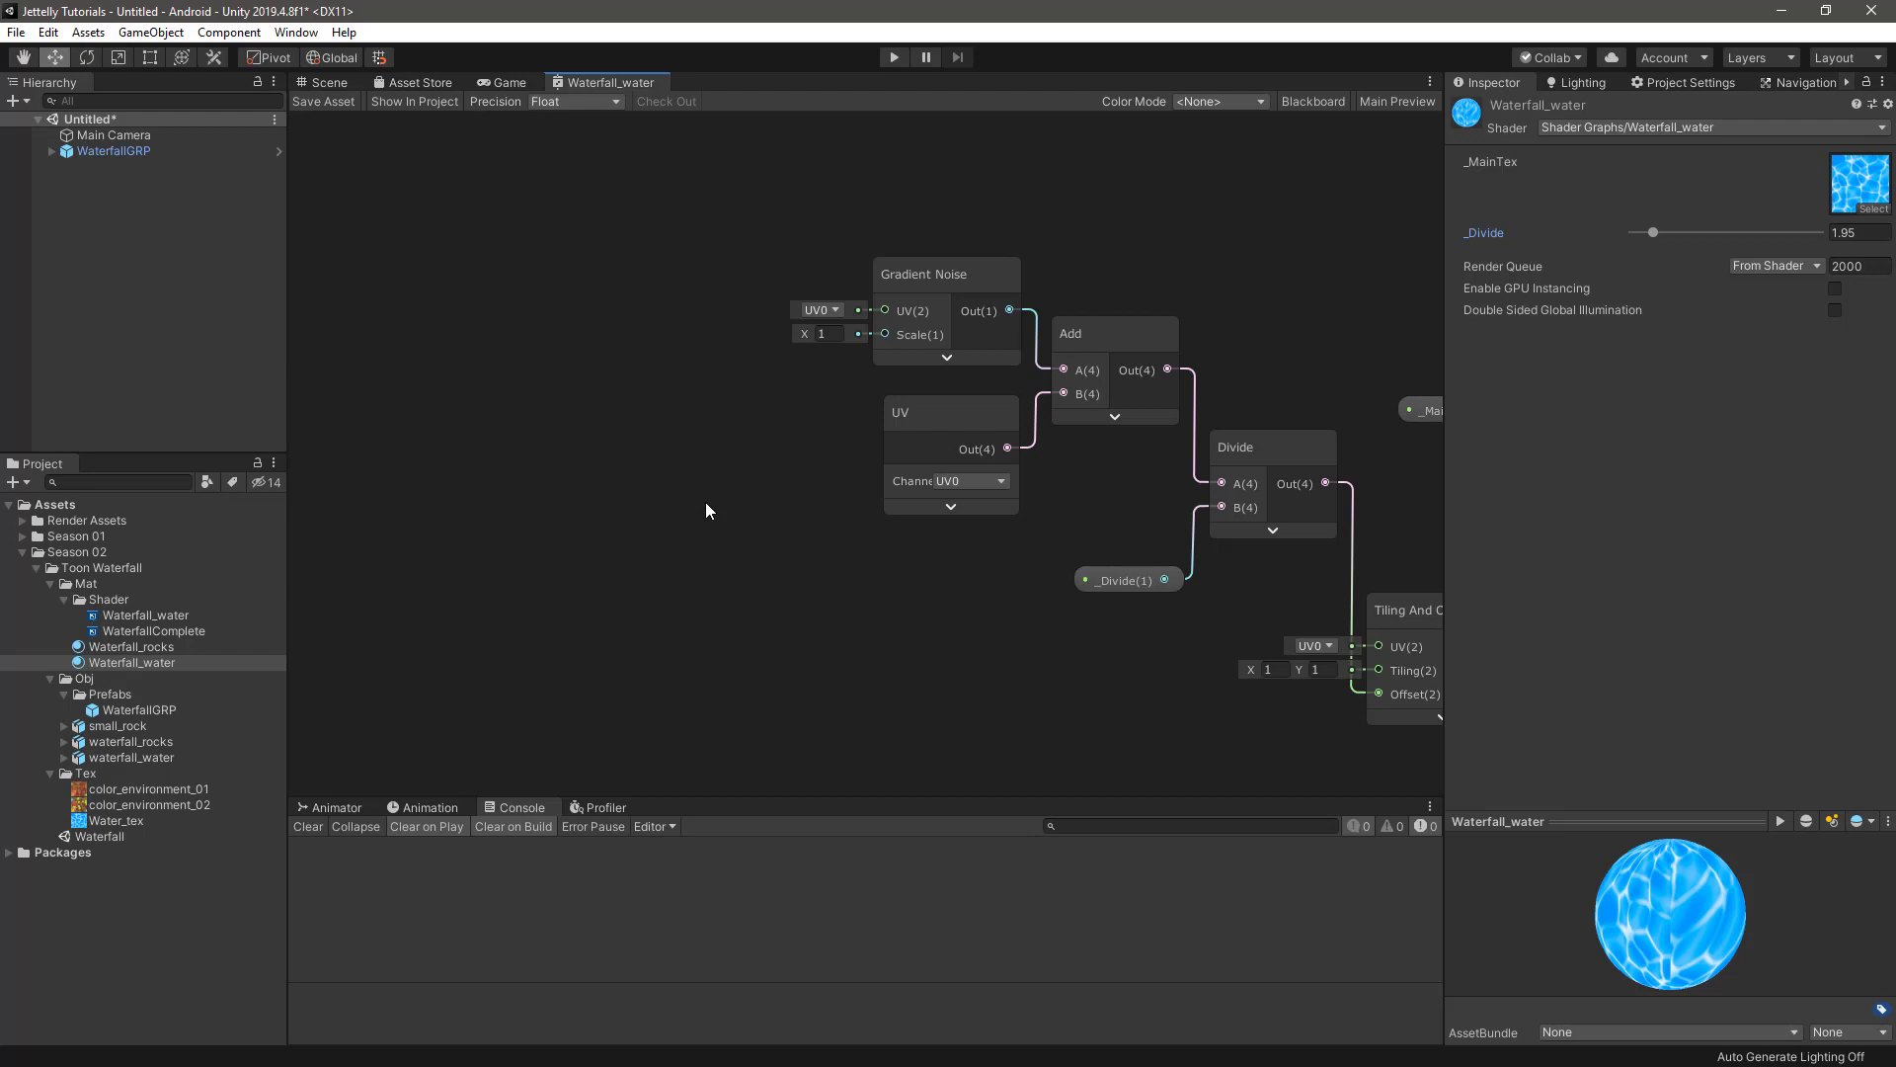
pyautogui.press('space')
# - Add a Vector 2 node feeding Gradient Noise UV, placed above Gradient Noise
pyautogui.write('v2')
pyautogui.press('Return')
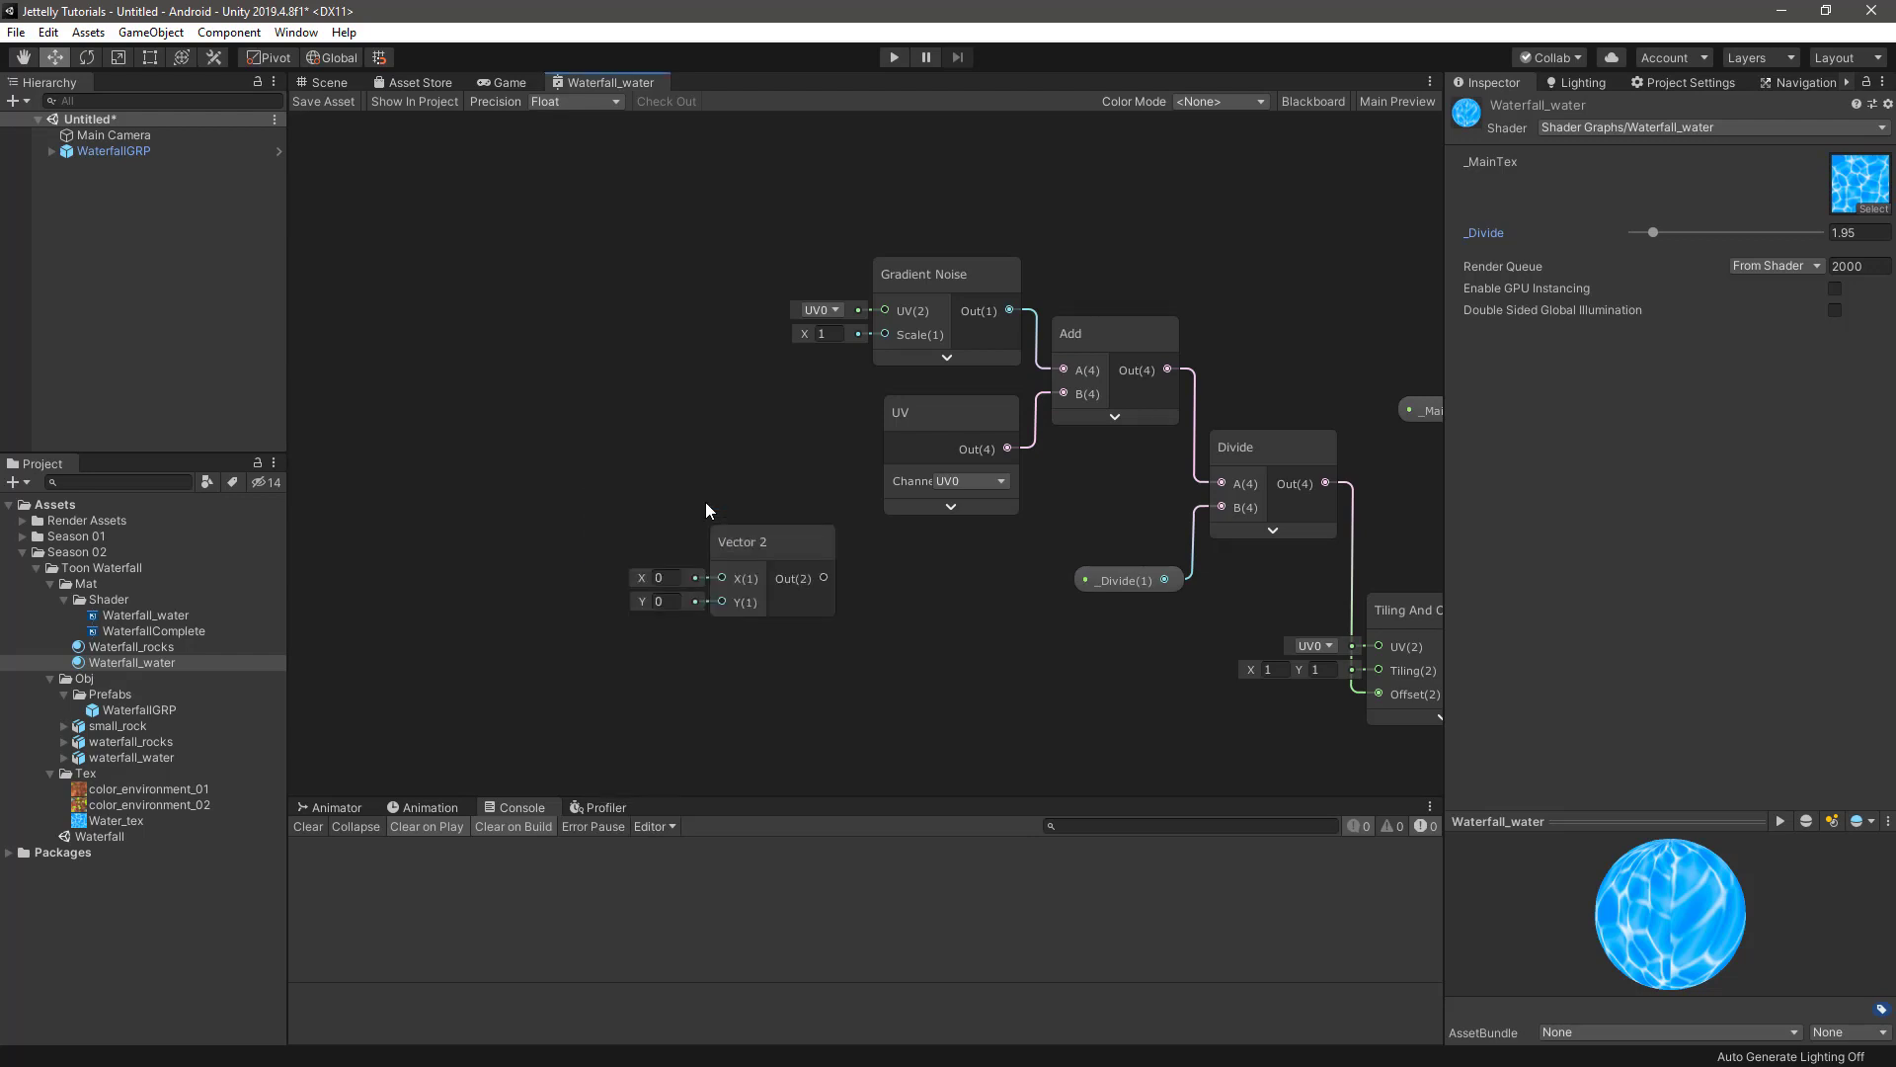
pyautogui.moveTo(824, 578)
pyautogui.mouseDown()
pyautogui.moveTo(889, 389)
pyautogui.moveTo(885, 311)
pyautogui.mouseUp()
pyautogui.moveTo(779, 513); pyautogui.dragTo(781, 218)
pyautogui.moveTo(1017, 211)
pyautogui.mouseDown(button='middle')
pyautogui.moveTo(951, 281)
pyautogui.moveTo(1174, 297)
pyautogui.mouseUp(button='middle')
# - Add a Position node set to World space, placed up and left
pyautogui.press('space')
pyautogui.write('position')
pyautogui.press('Return')
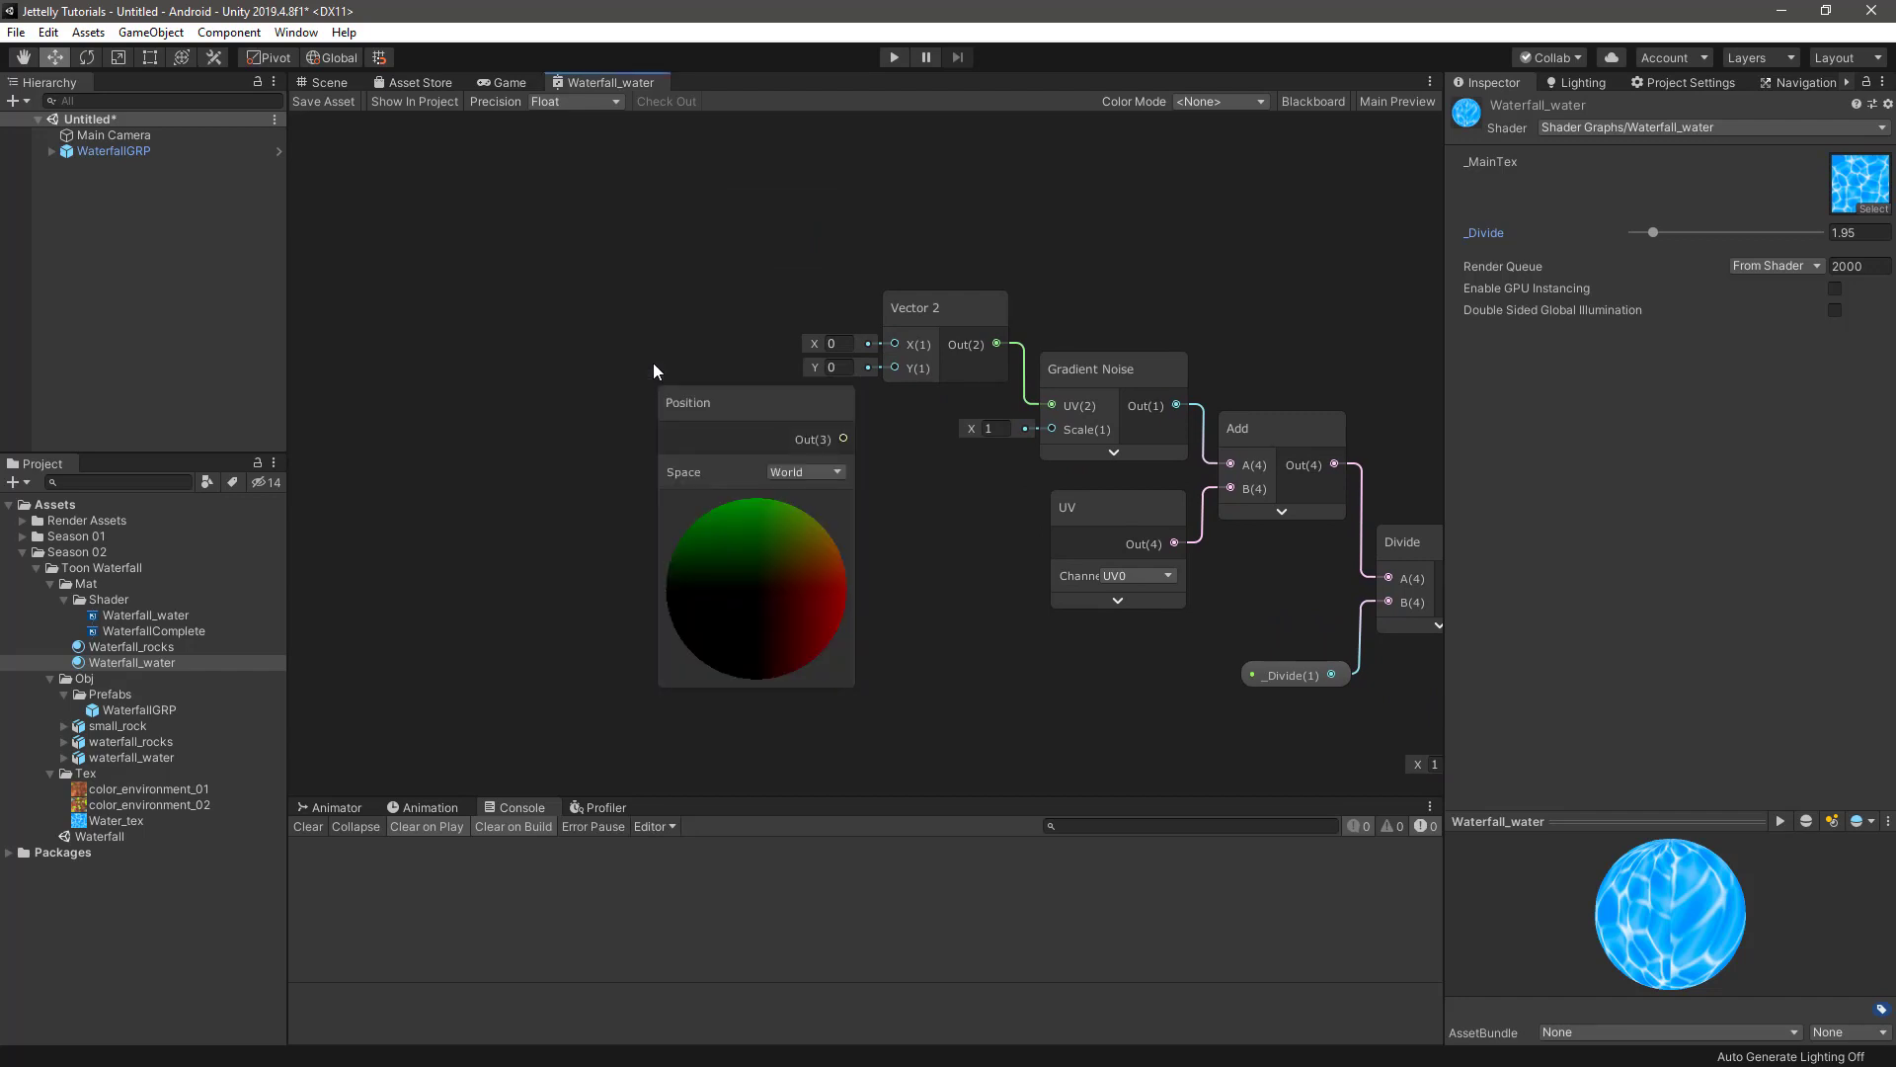
pyautogui.click(805, 471)
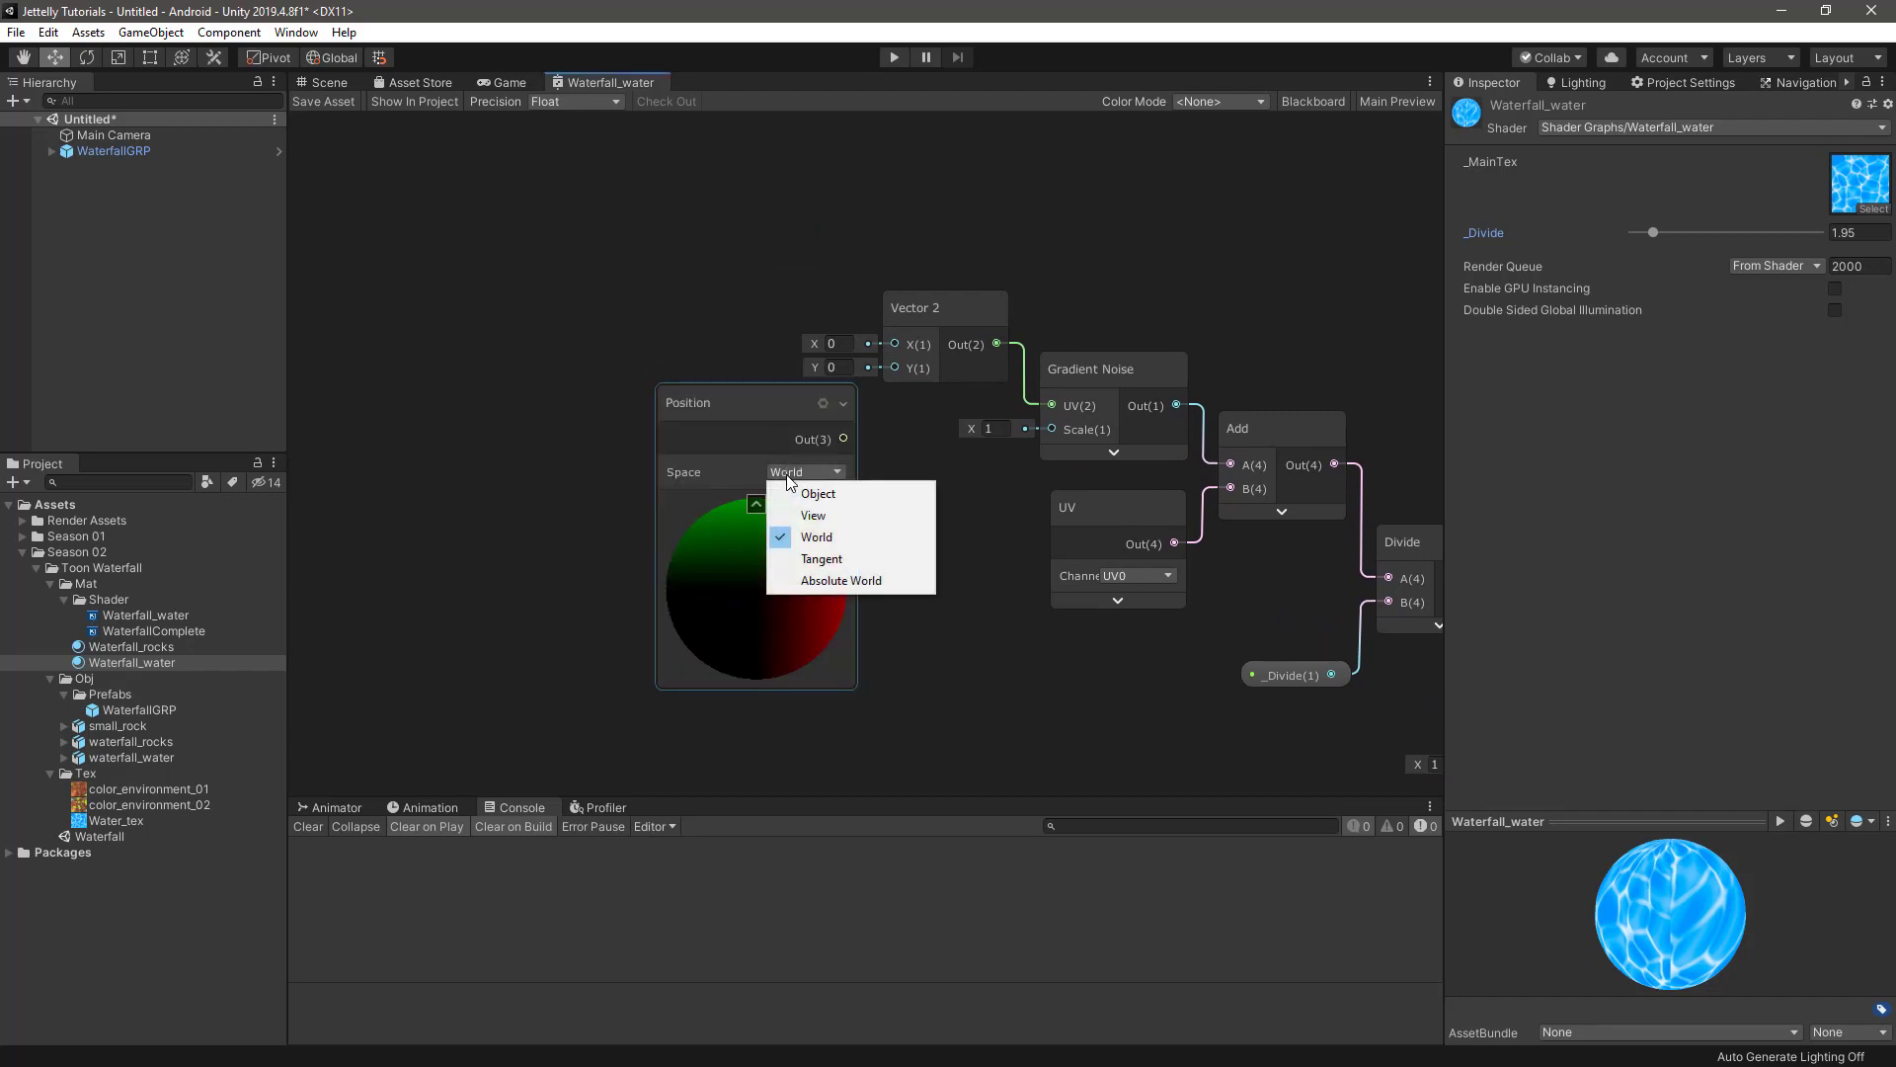
pyautogui.click(836, 535)
pyautogui.moveTo(744, 400); pyautogui.dragTo(460, 241)
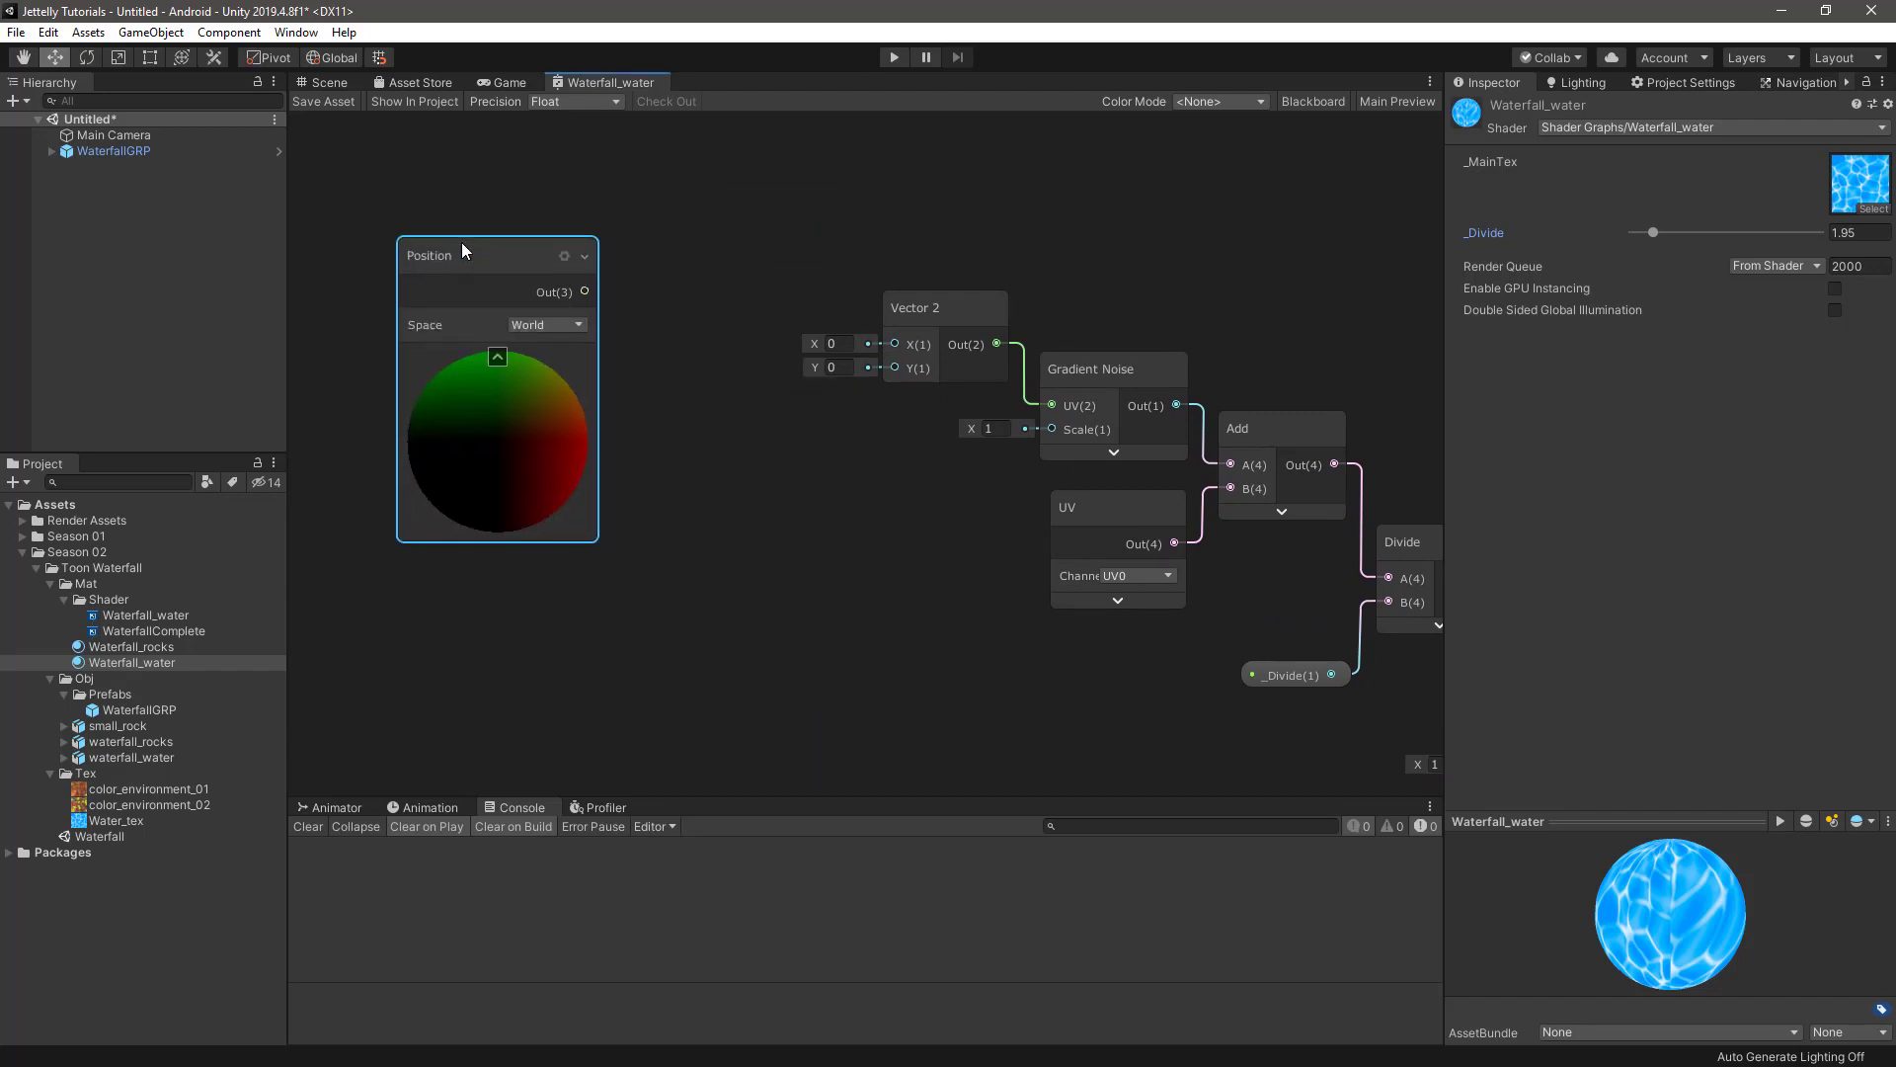
pyautogui.moveTo(705, 371); pyautogui.dragTo(742, 380, button='middle')
pyautogui.click(741, 380)
# - Add a Split fed by Position, wiring Split R to Vector 2 X and B to Y
pyautogui.press('space')
pyautogui.write('spl')
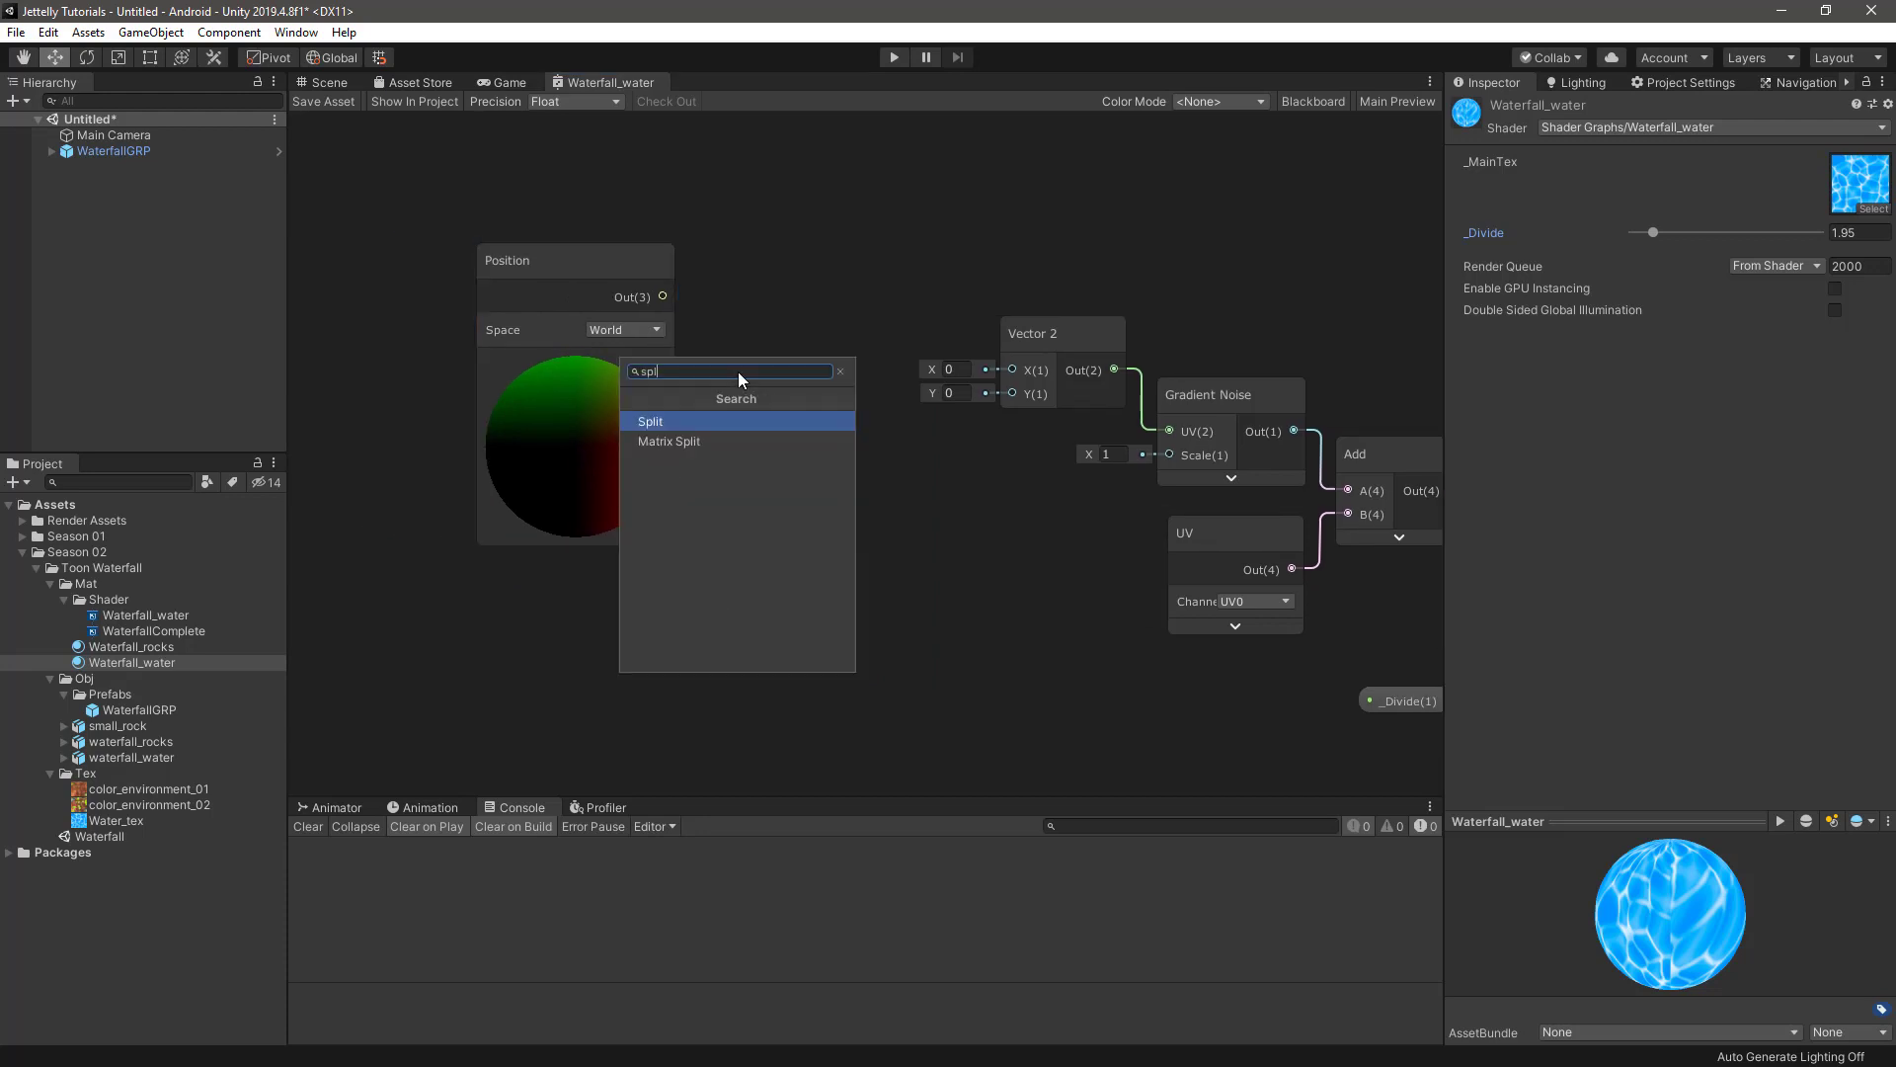
pyautogui.press('Return')
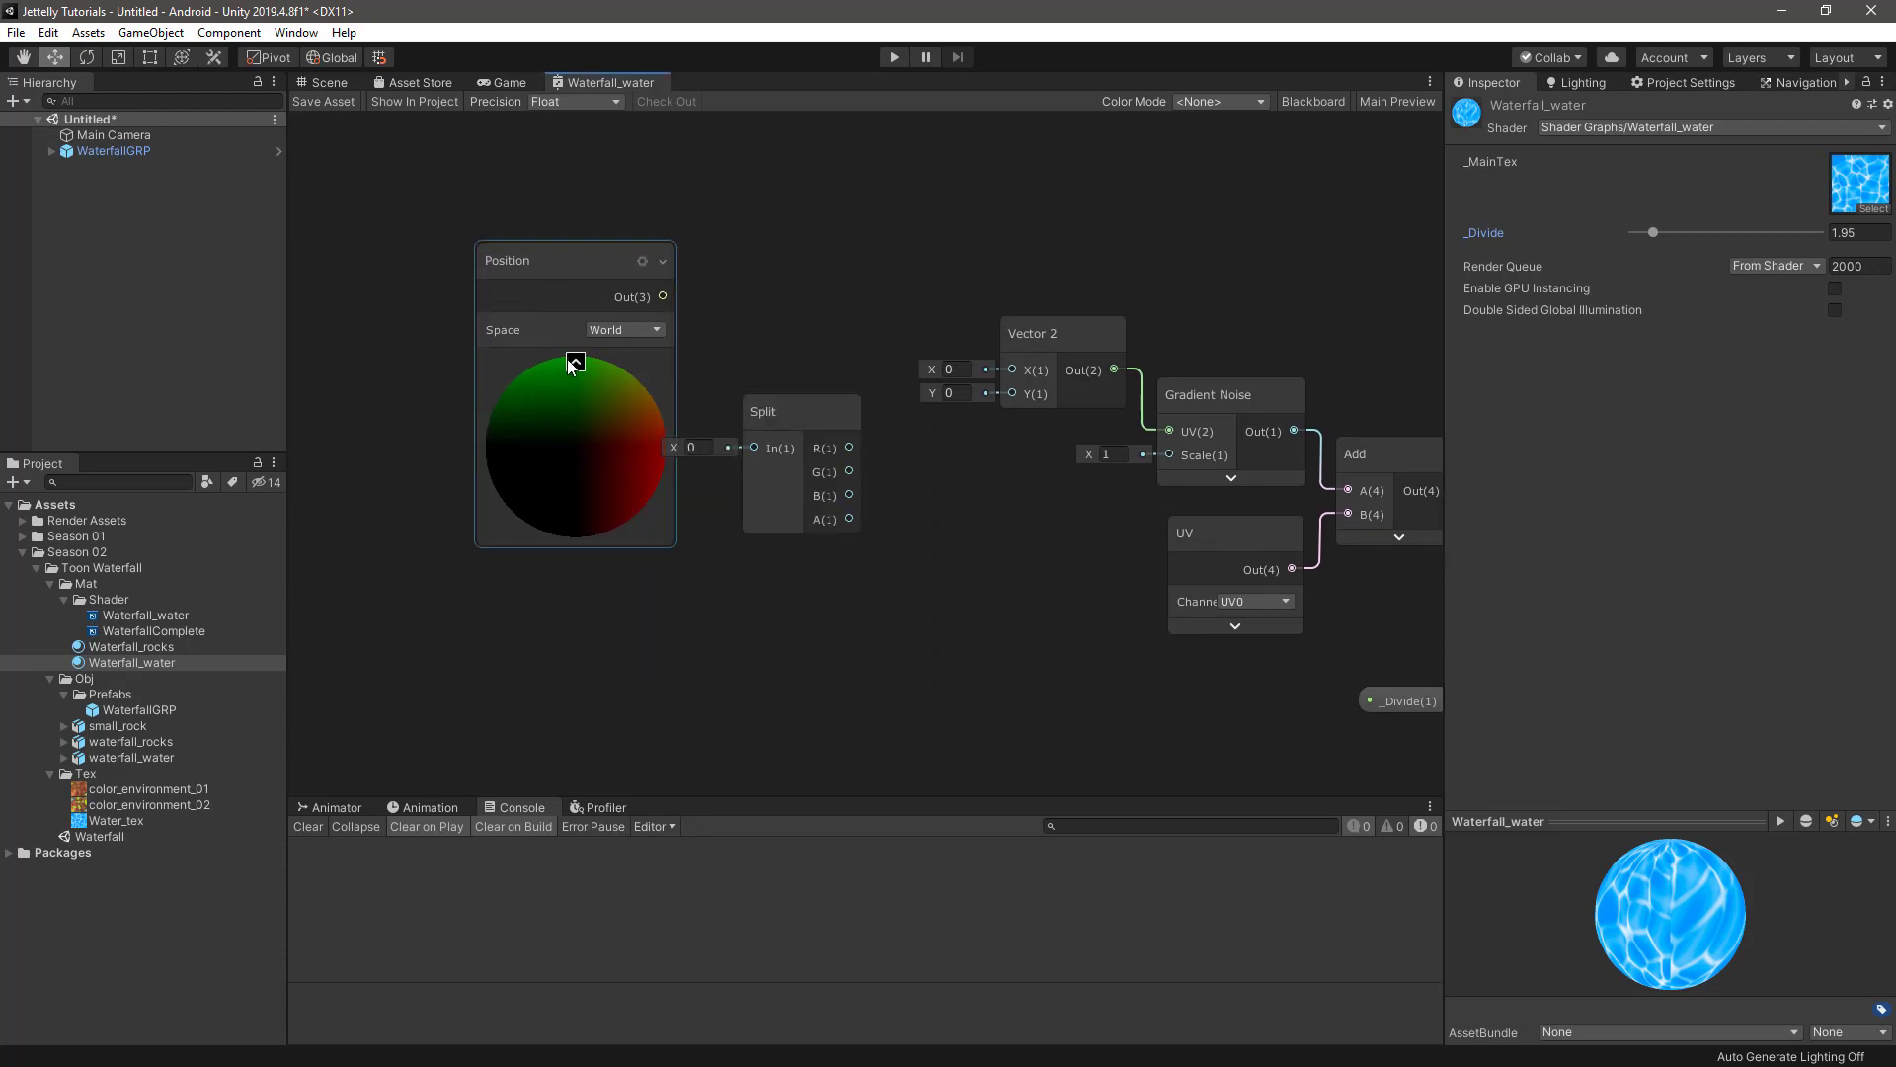
pyautogui.click(575, 362)
pyautogui.moveTo(662, 296)
pyautogui.mouseDown()
pyautogui.moveTo(754, 448)
pyautogui.moveTo(746, 356)
pyautogui.mouseUp()
pyautogui.click(818, 299)
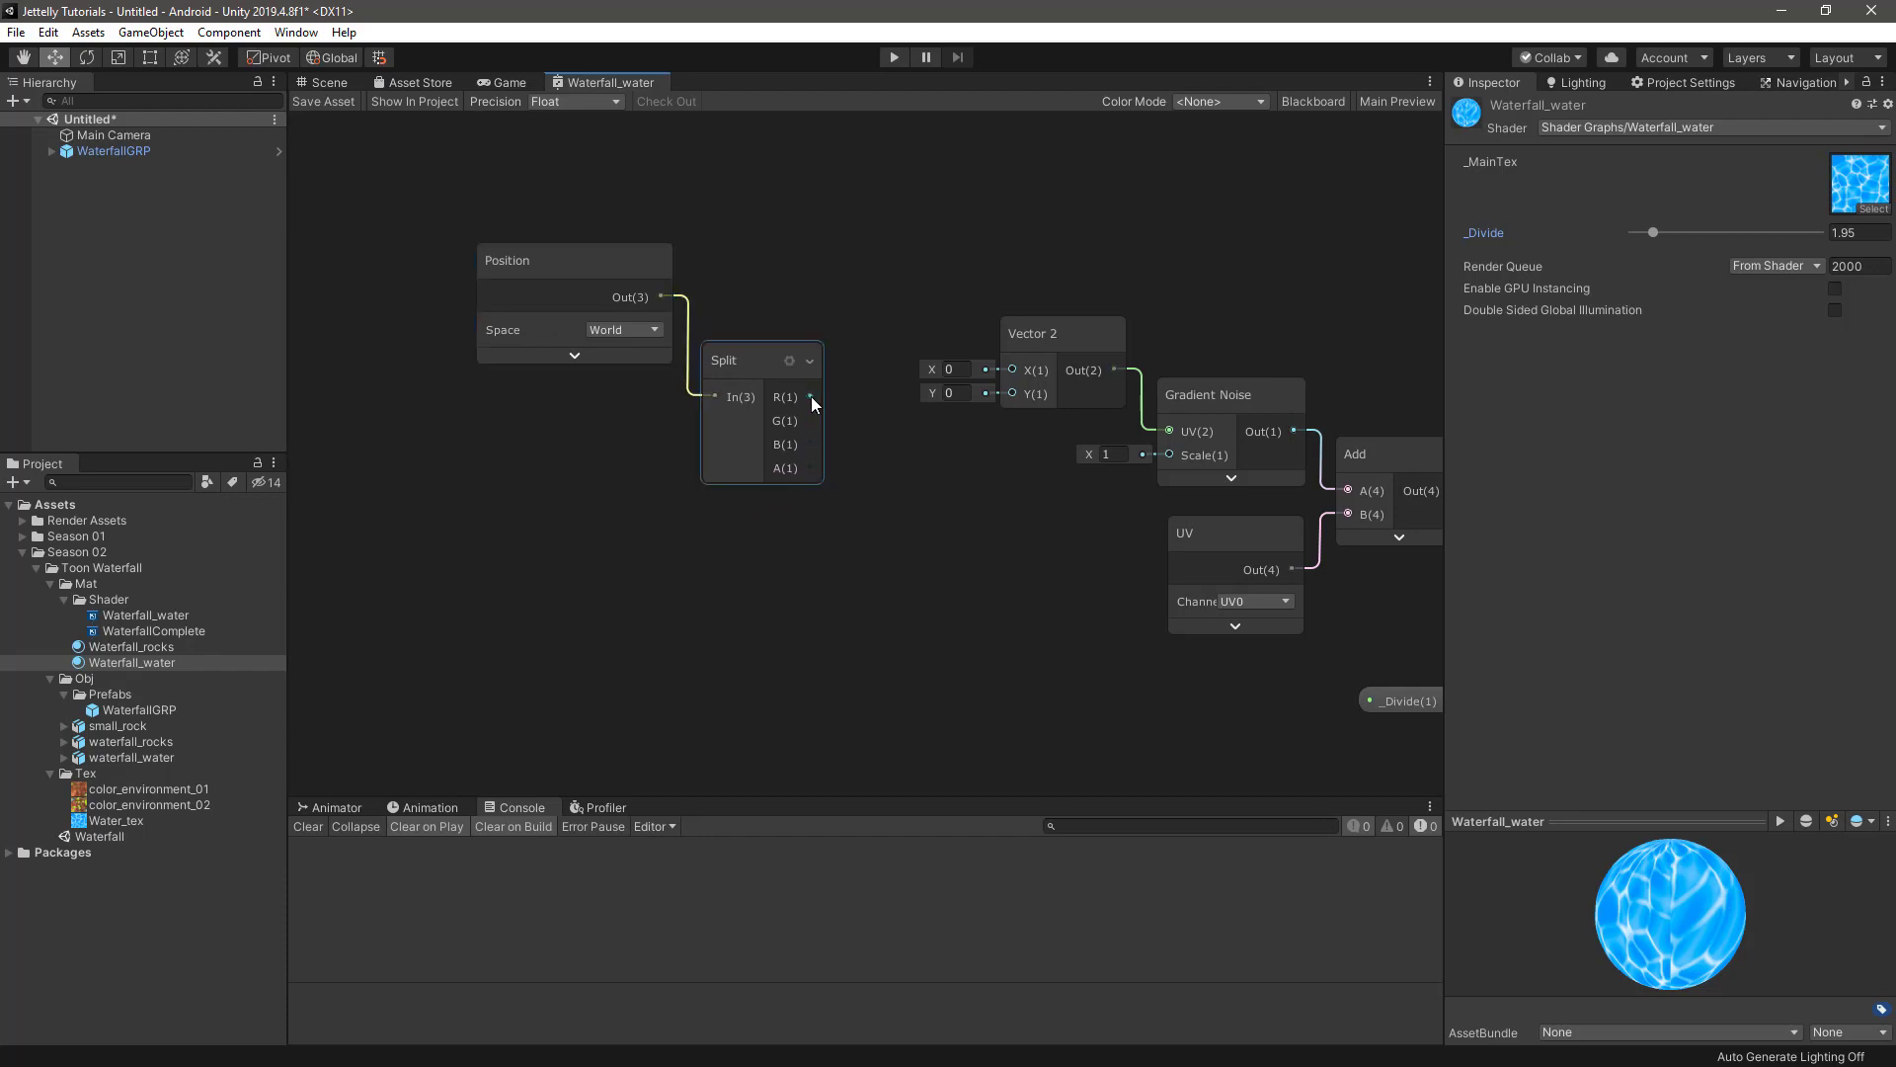
pyautogui.moveTo(810, 395); pyautogui.dragTo(1013, 369)
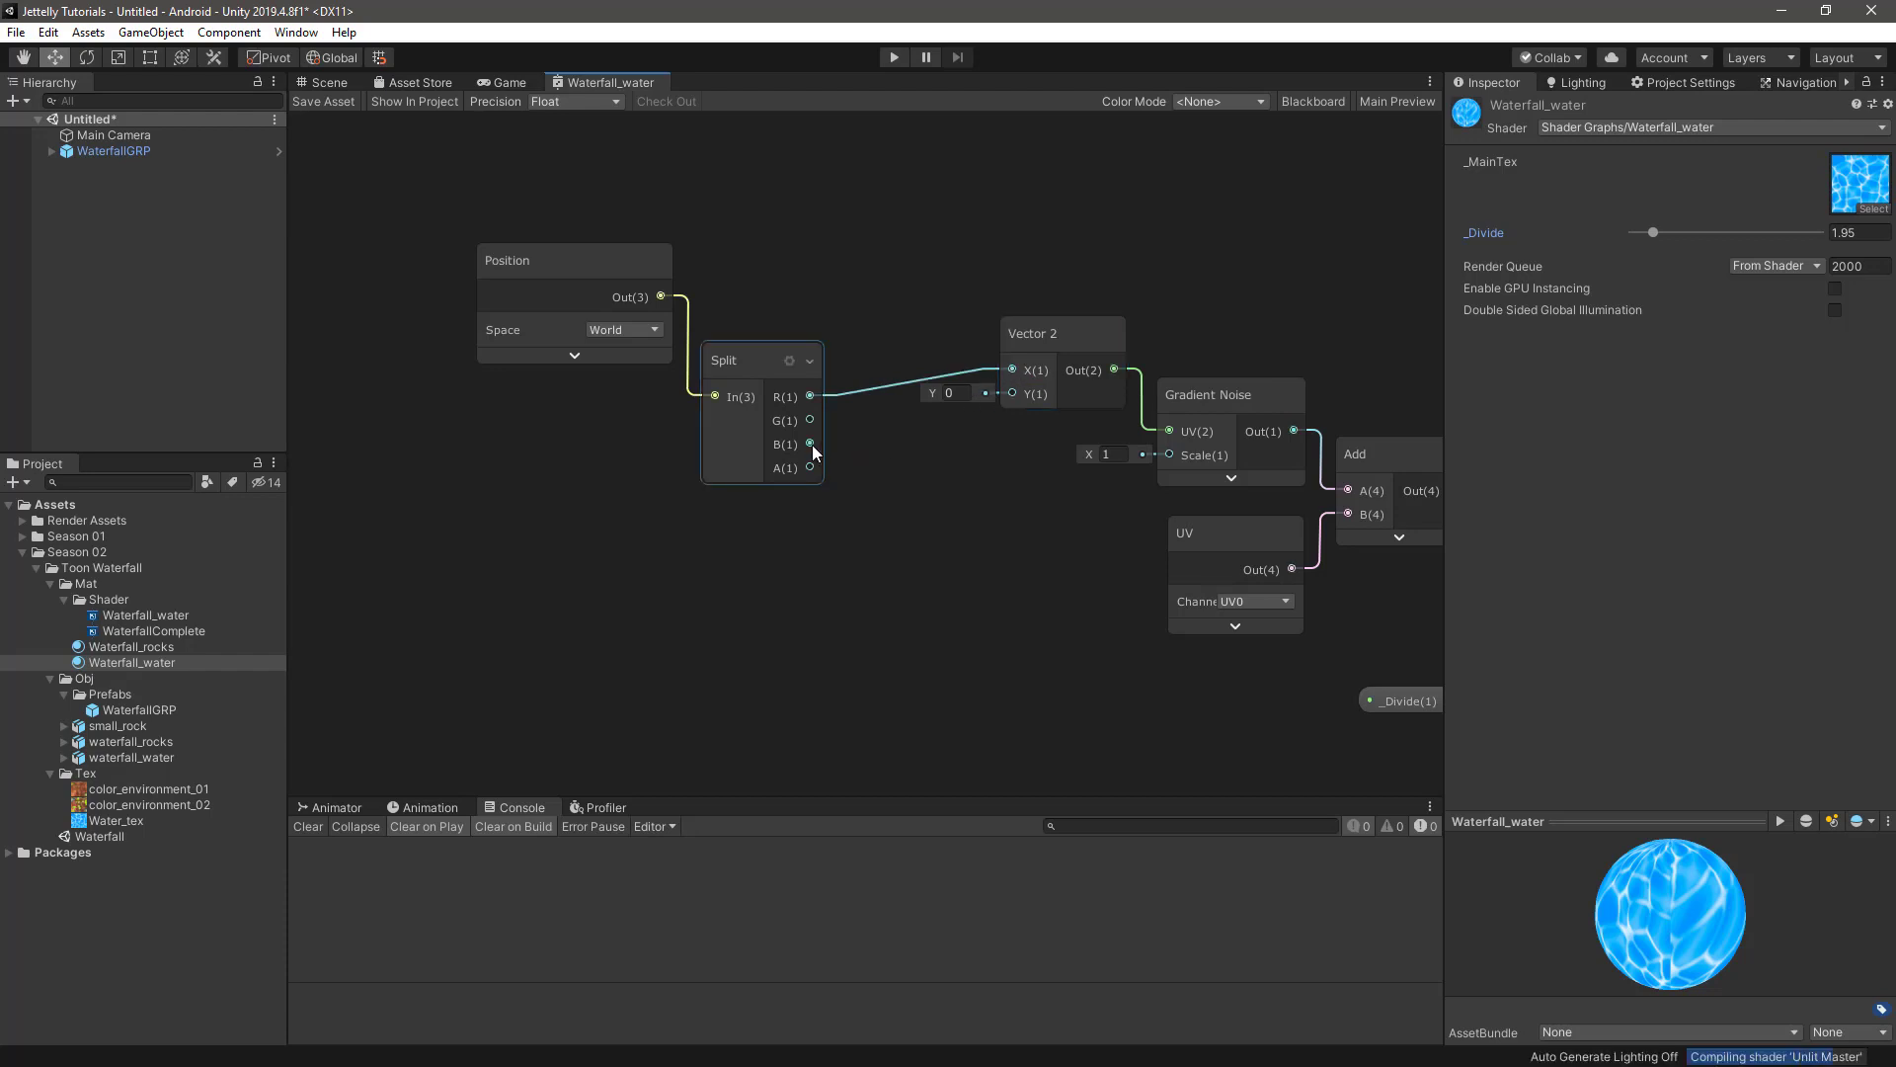
pyautogui.moveTo(810, 444); pyautogui.dragTo(1012, 393)
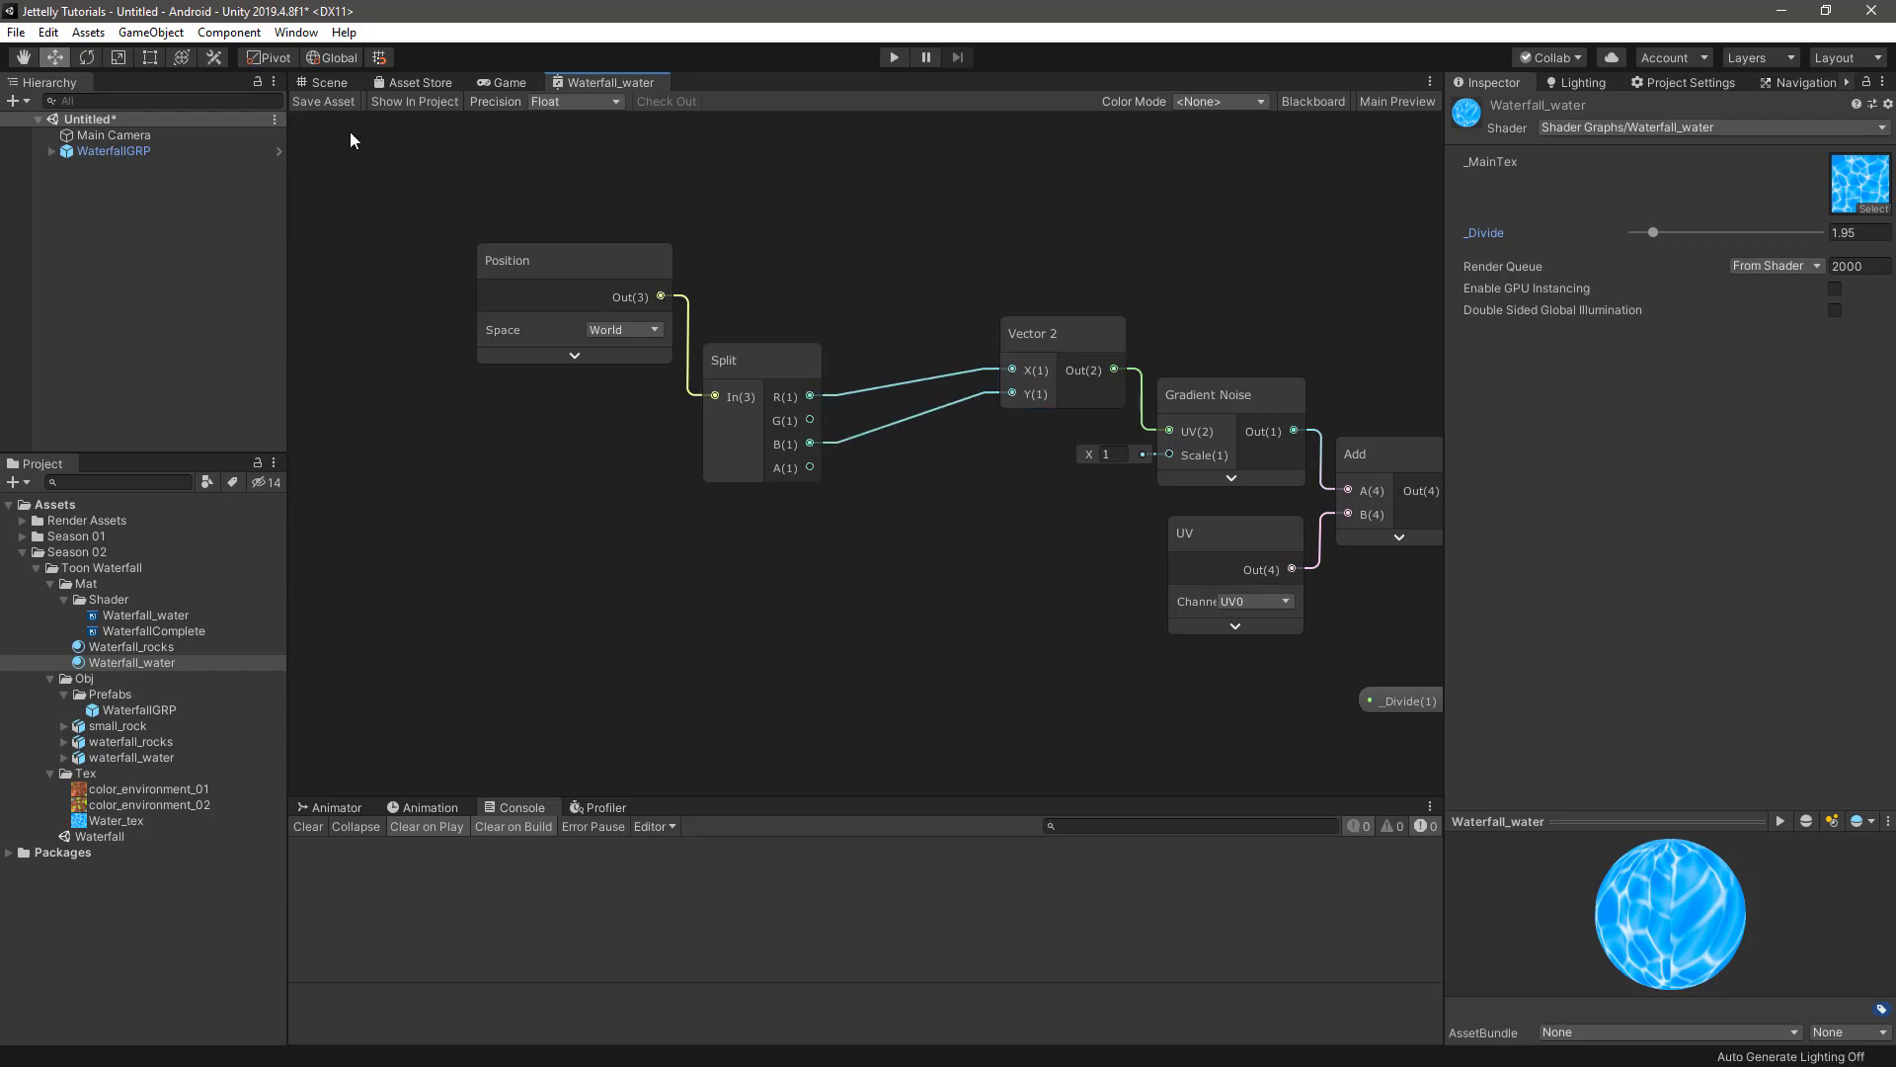
# - Inspect the world-position noise on the waterfall, set _Divide to 3.2, and return to the graph
pyautogui.click(336, 81)
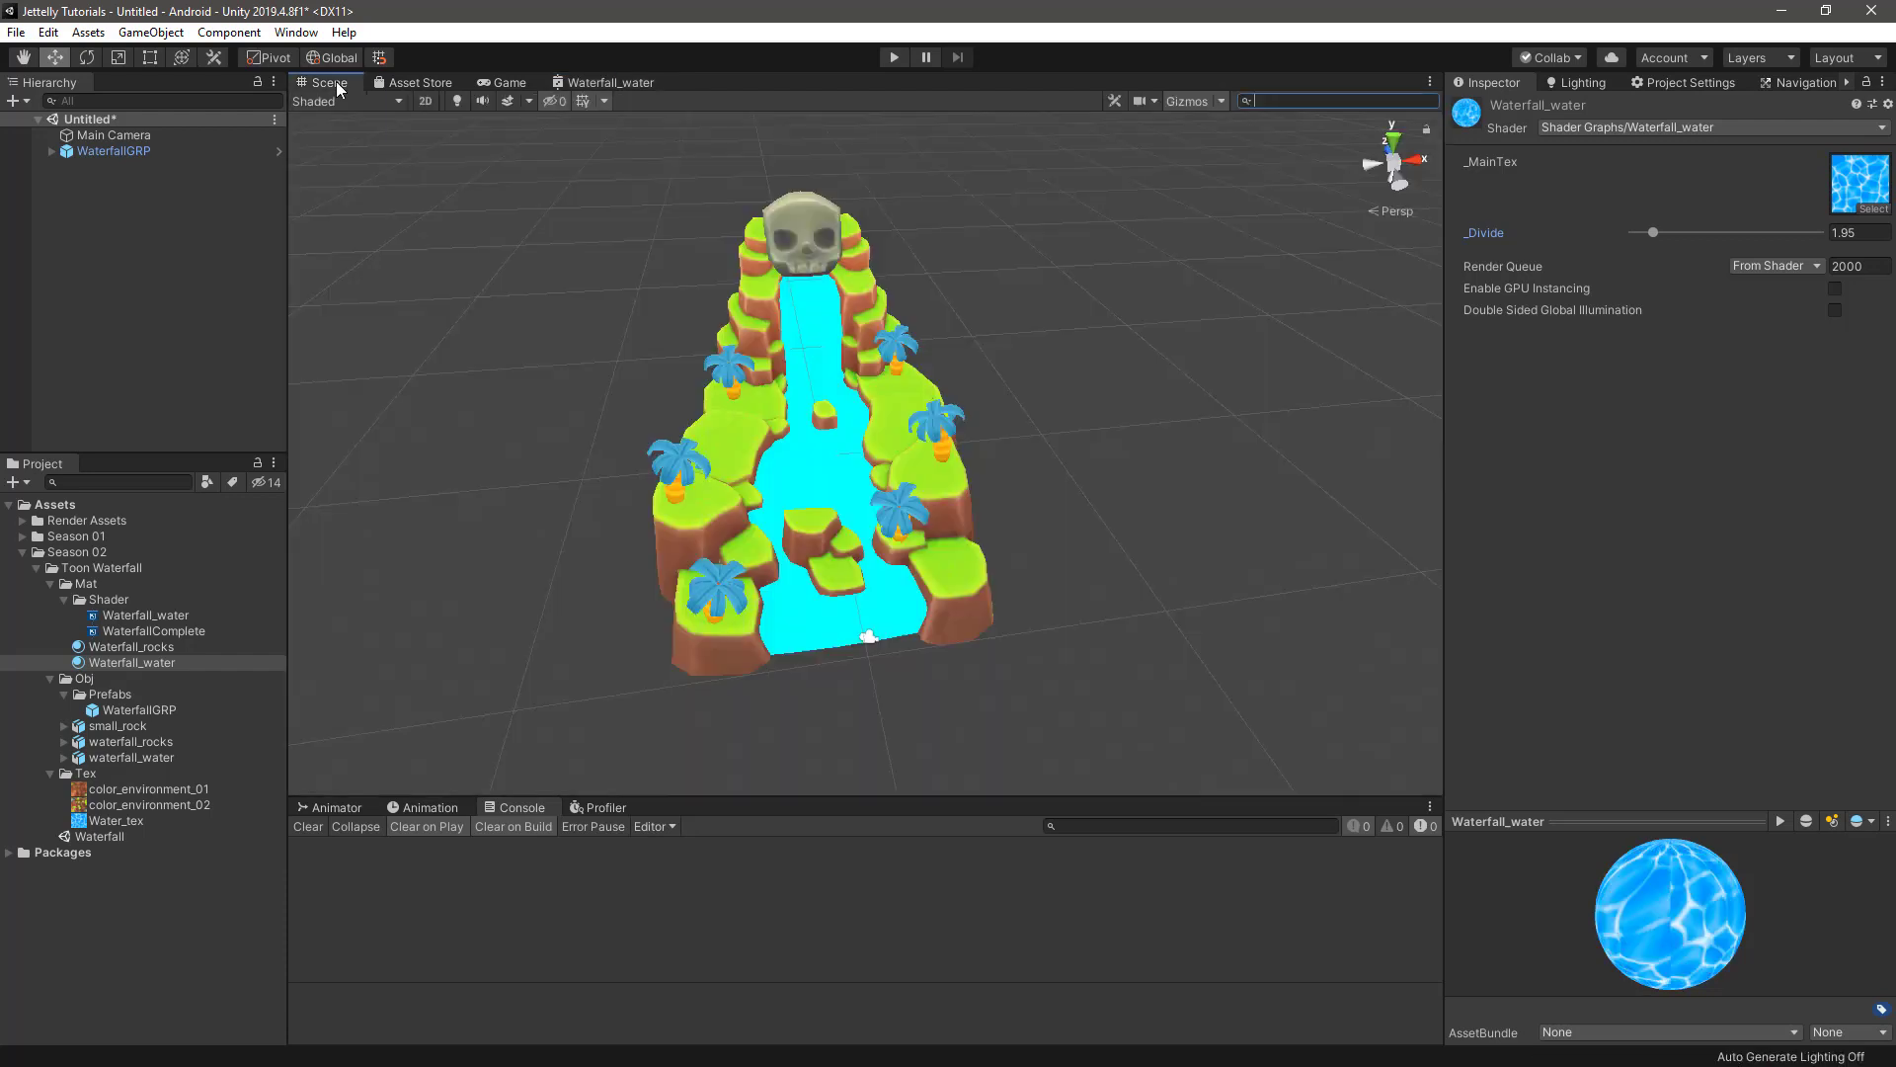
pyautogui.keyDown('alt'); pyautogui.moveTo(676, 510); pyautogui.dragTo(778, 535); pyautogui.keyUp('alt')
pyautogui.scroll(3, 786, 423)
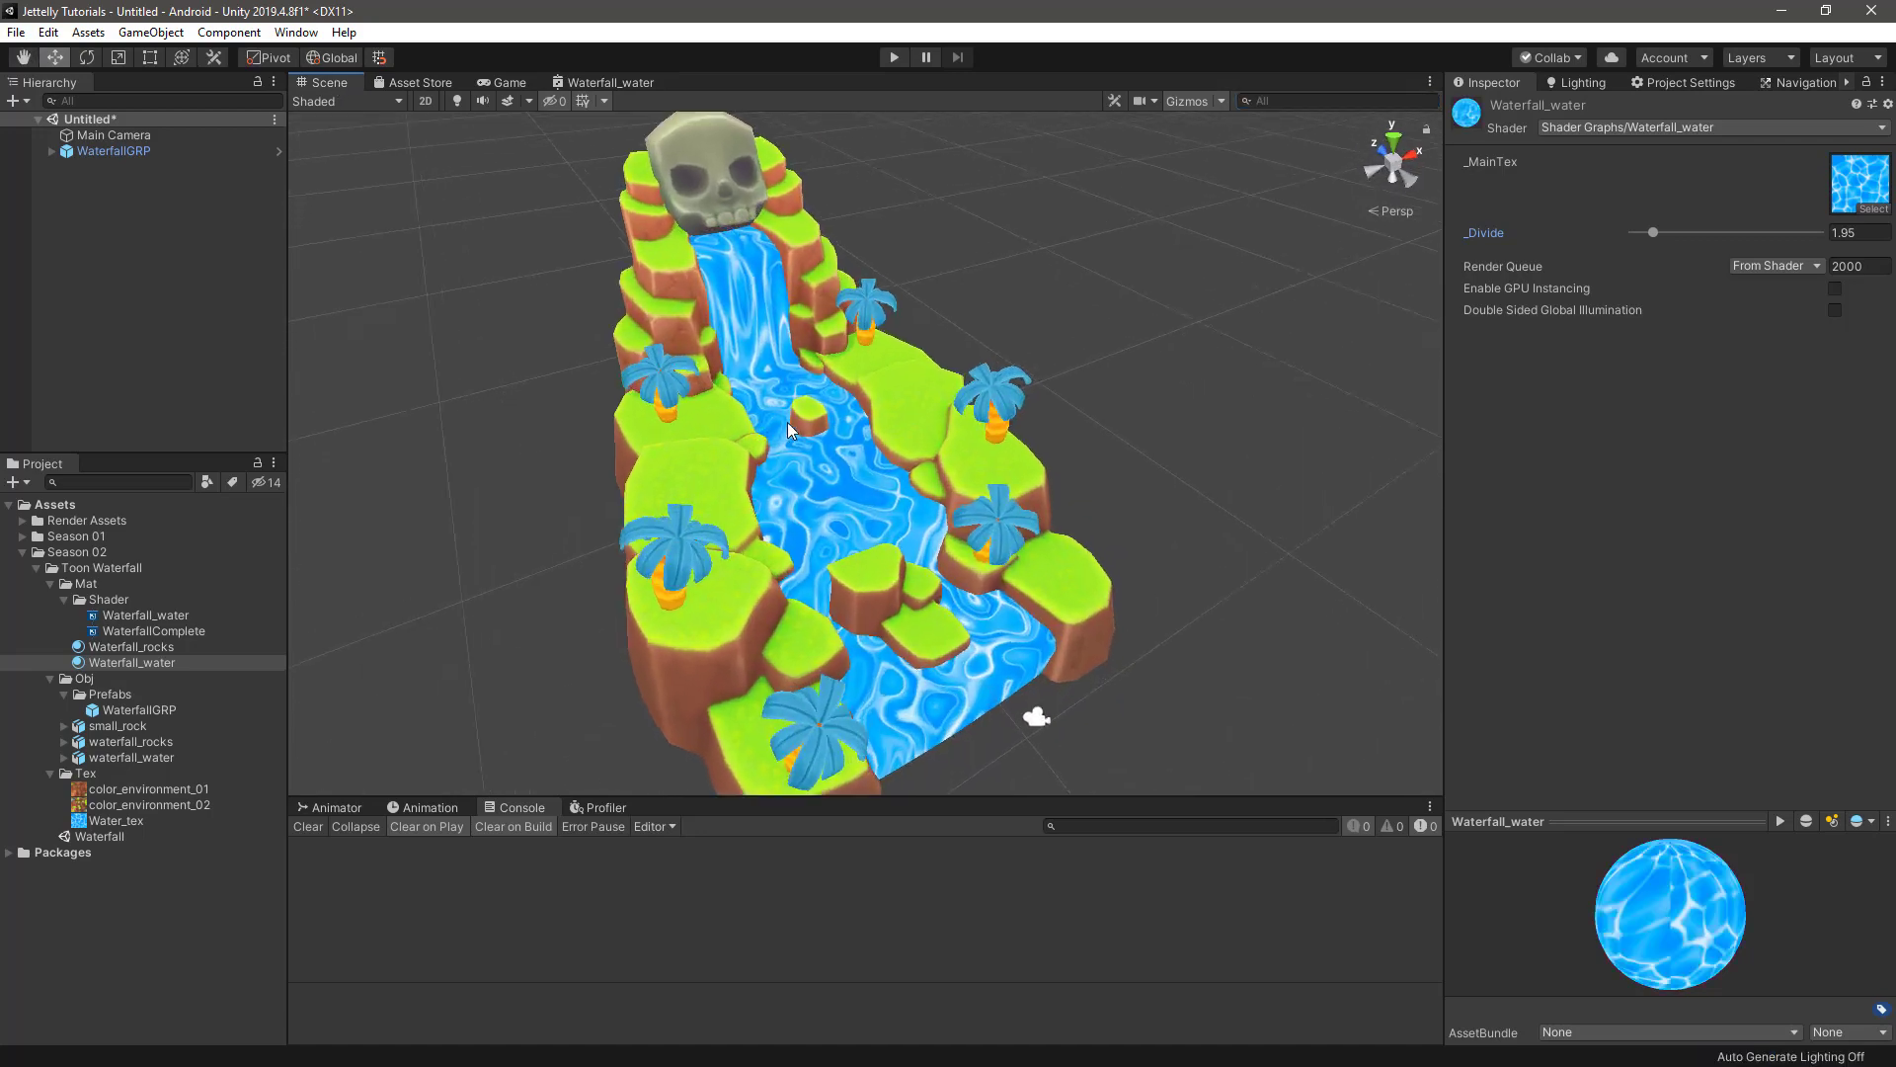
pyautogui.scroll(2, 786, 422)
pyautogui.keyDown('alt'); pyautogui.moveTo(870, 494); pyautogui.dragTo(997, 592); pyautogui.keyUp('alt')
pyautogui.moveTo(1693, 237)
pyautogui.mouseDown()
pyautogui.moveTo(1628, 253)
pyautogui.moveTo(1677, 262)
pyautogui.mouseUp()
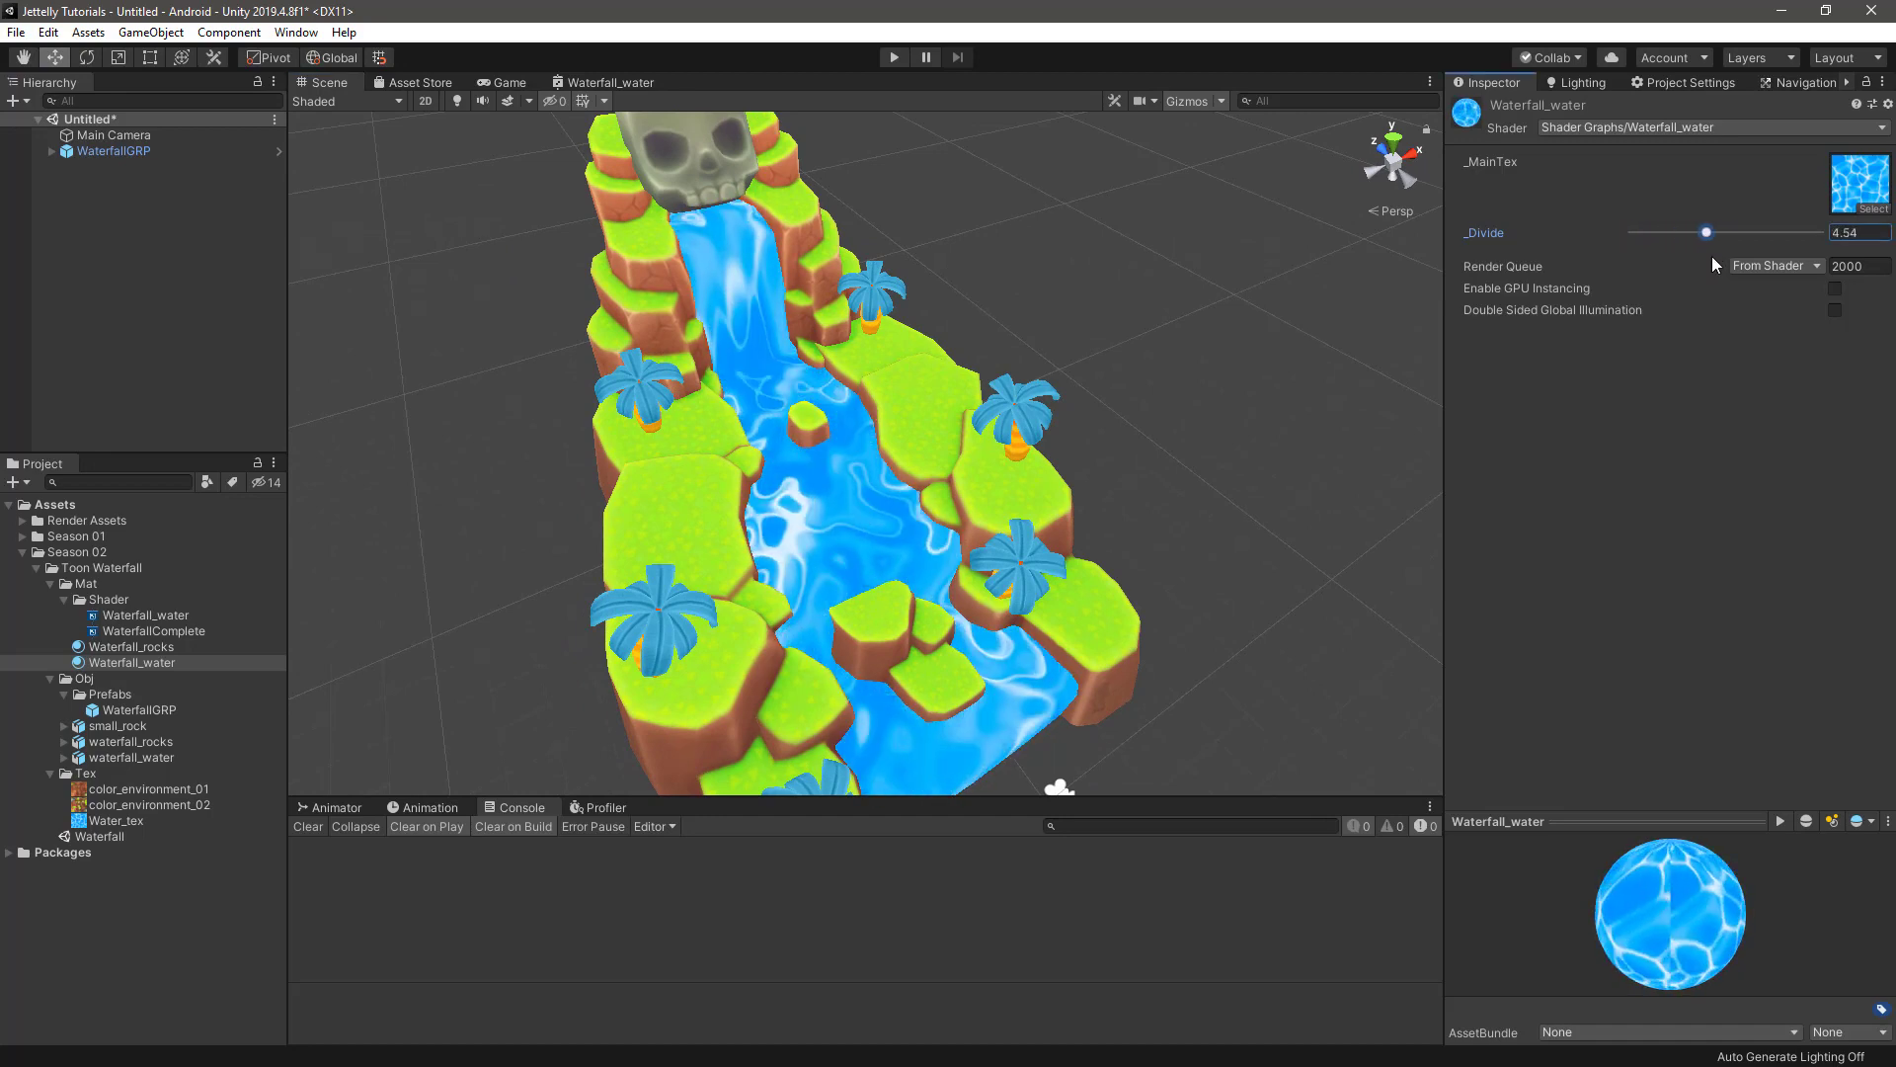
pyautogui.keyDown('alt'); pyautogui.moveTo(791, 474); pyautogui.dragTo(832, 502); pyautogui.keyUp('alt')
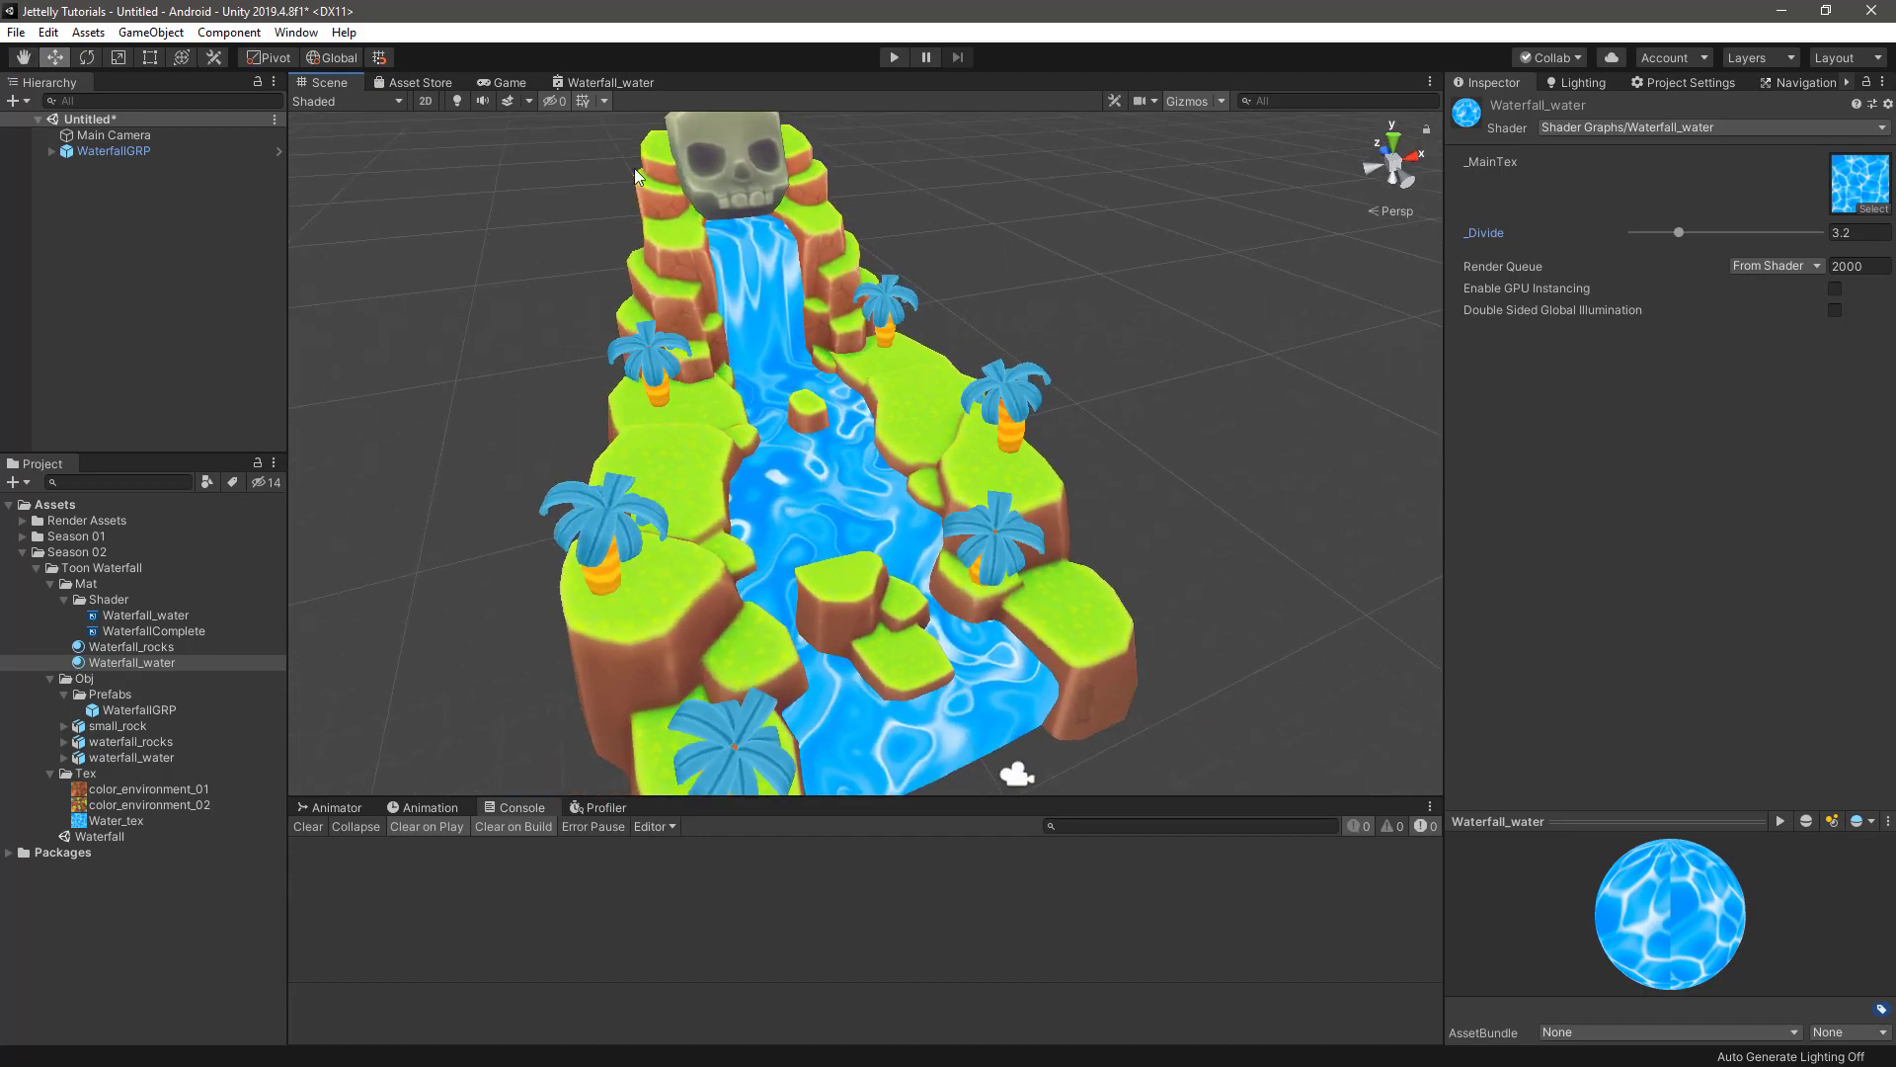
pyautogui.click(608, 83)
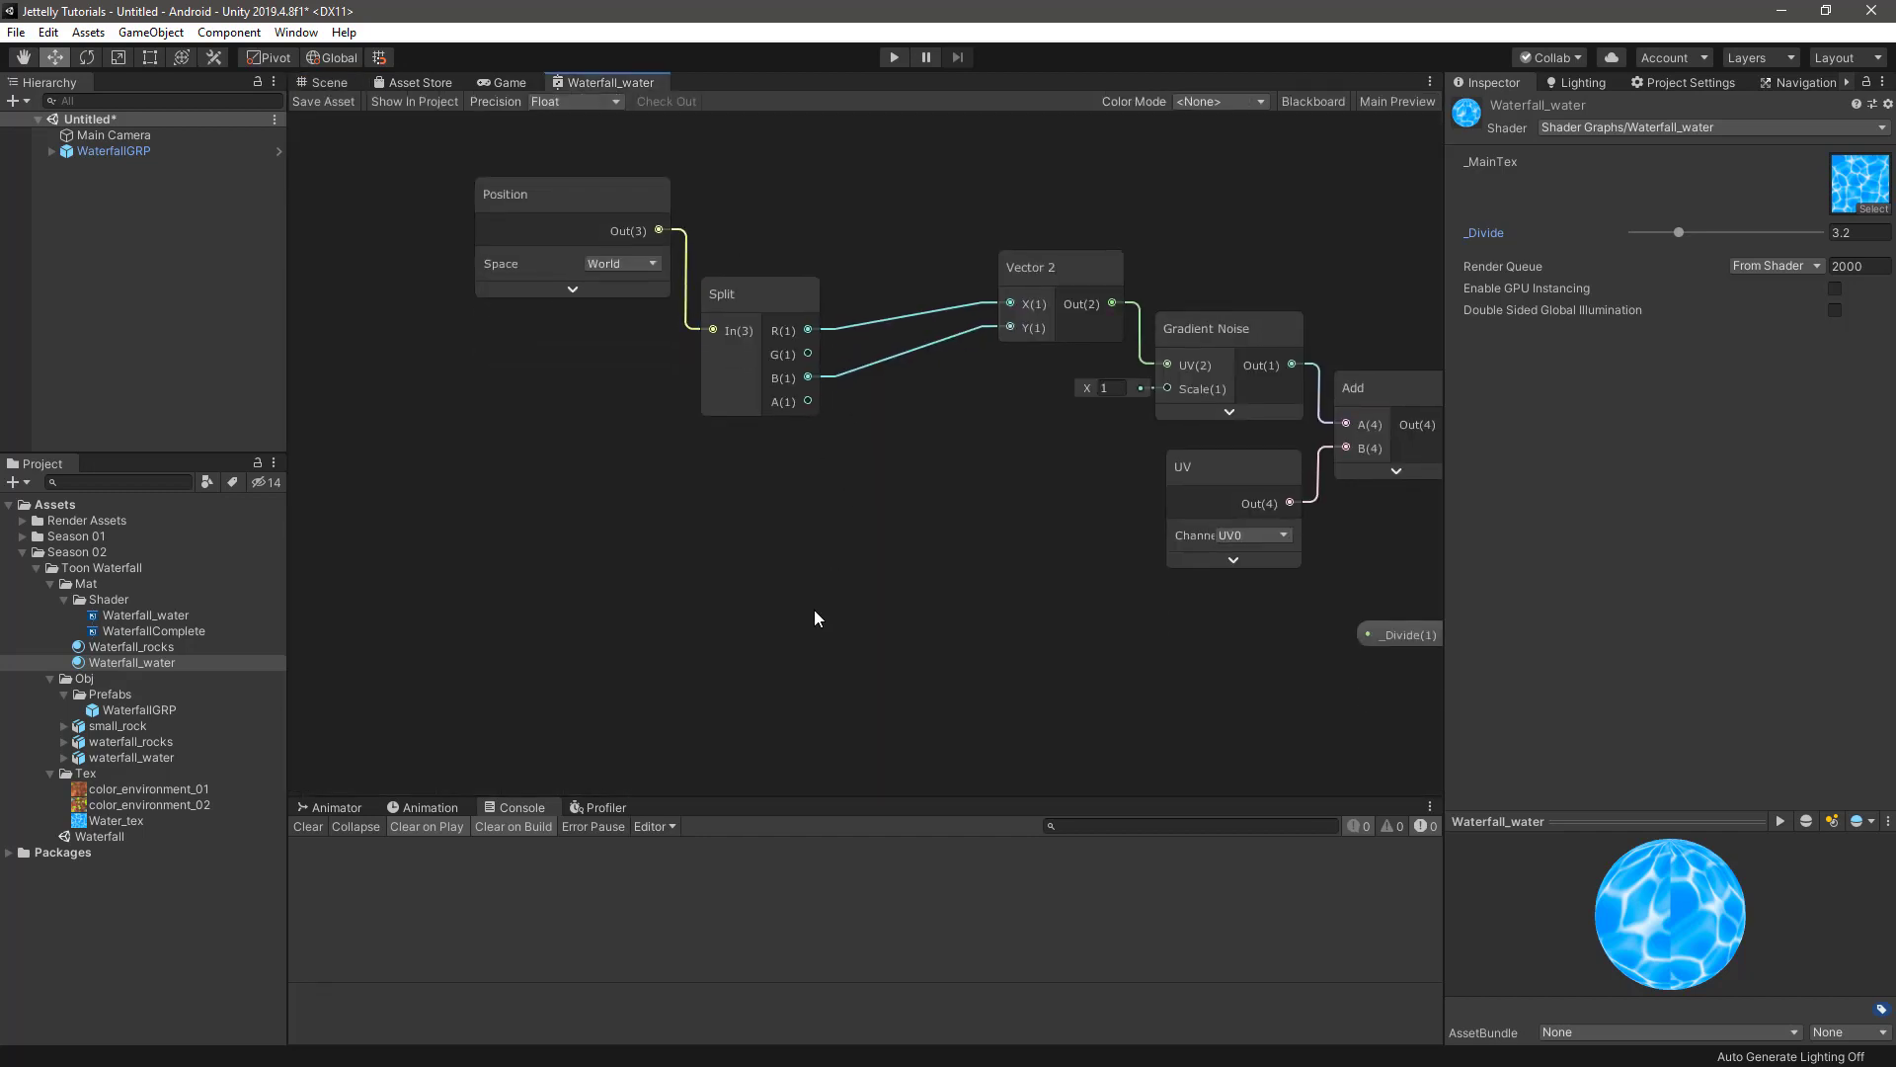
# - Add a Time node and move it up and left
pyautogui.press('space')
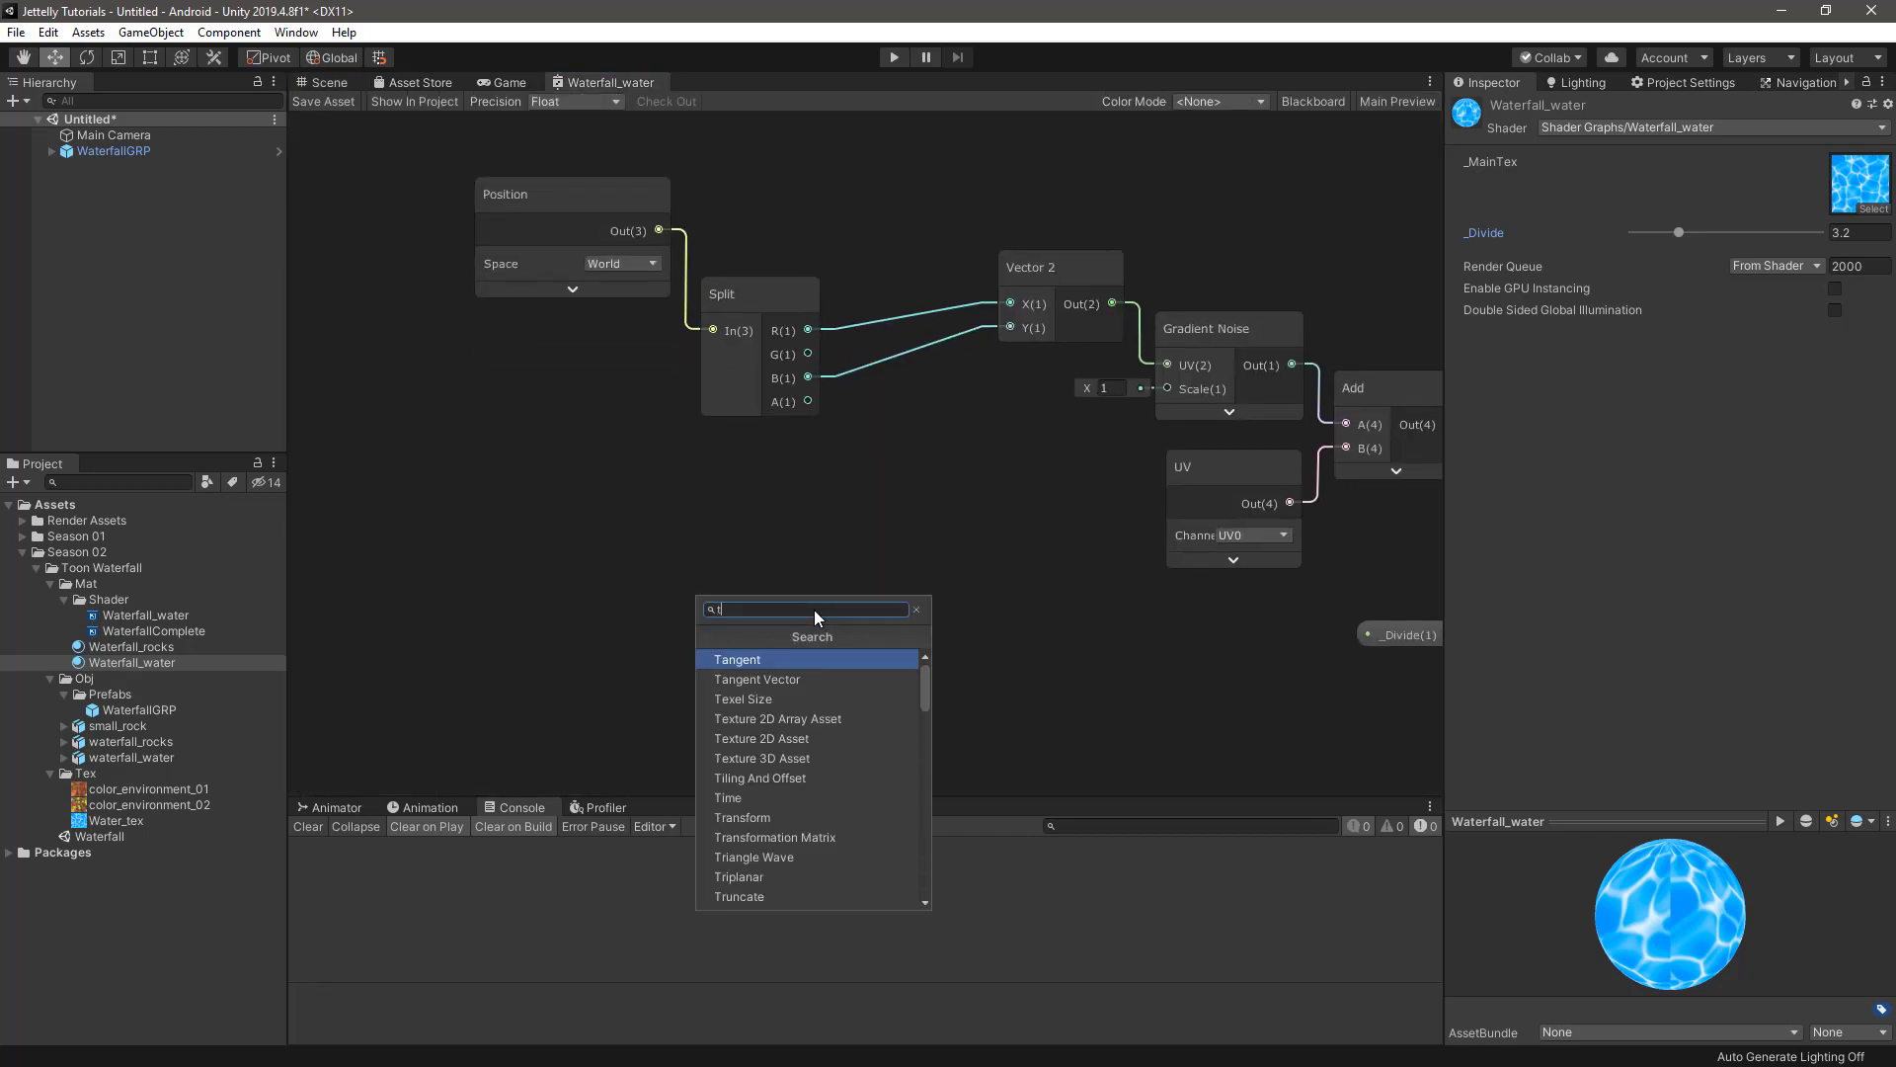
pyautogui.write('time')
pyautogui.press('Return')
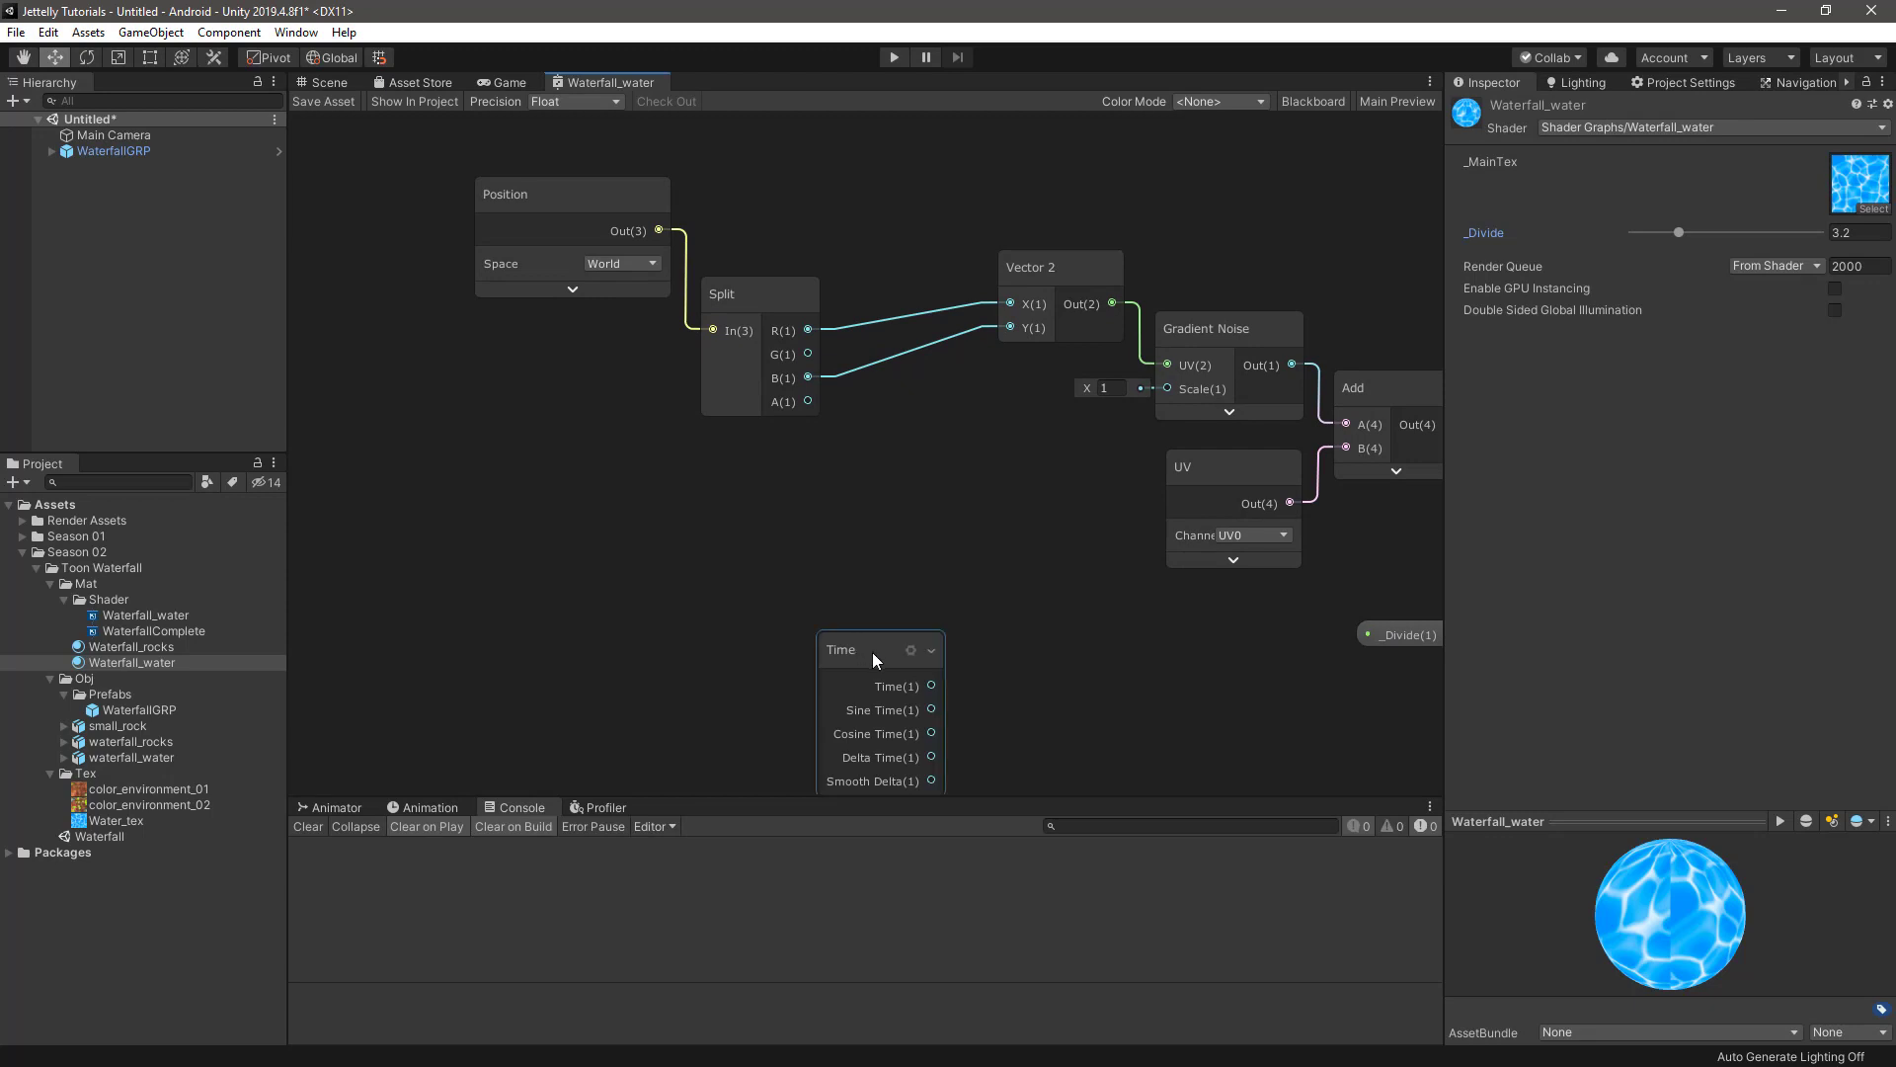
pyautogui.moveTo(873, 651); pyautogui.dragTo(608, 514)
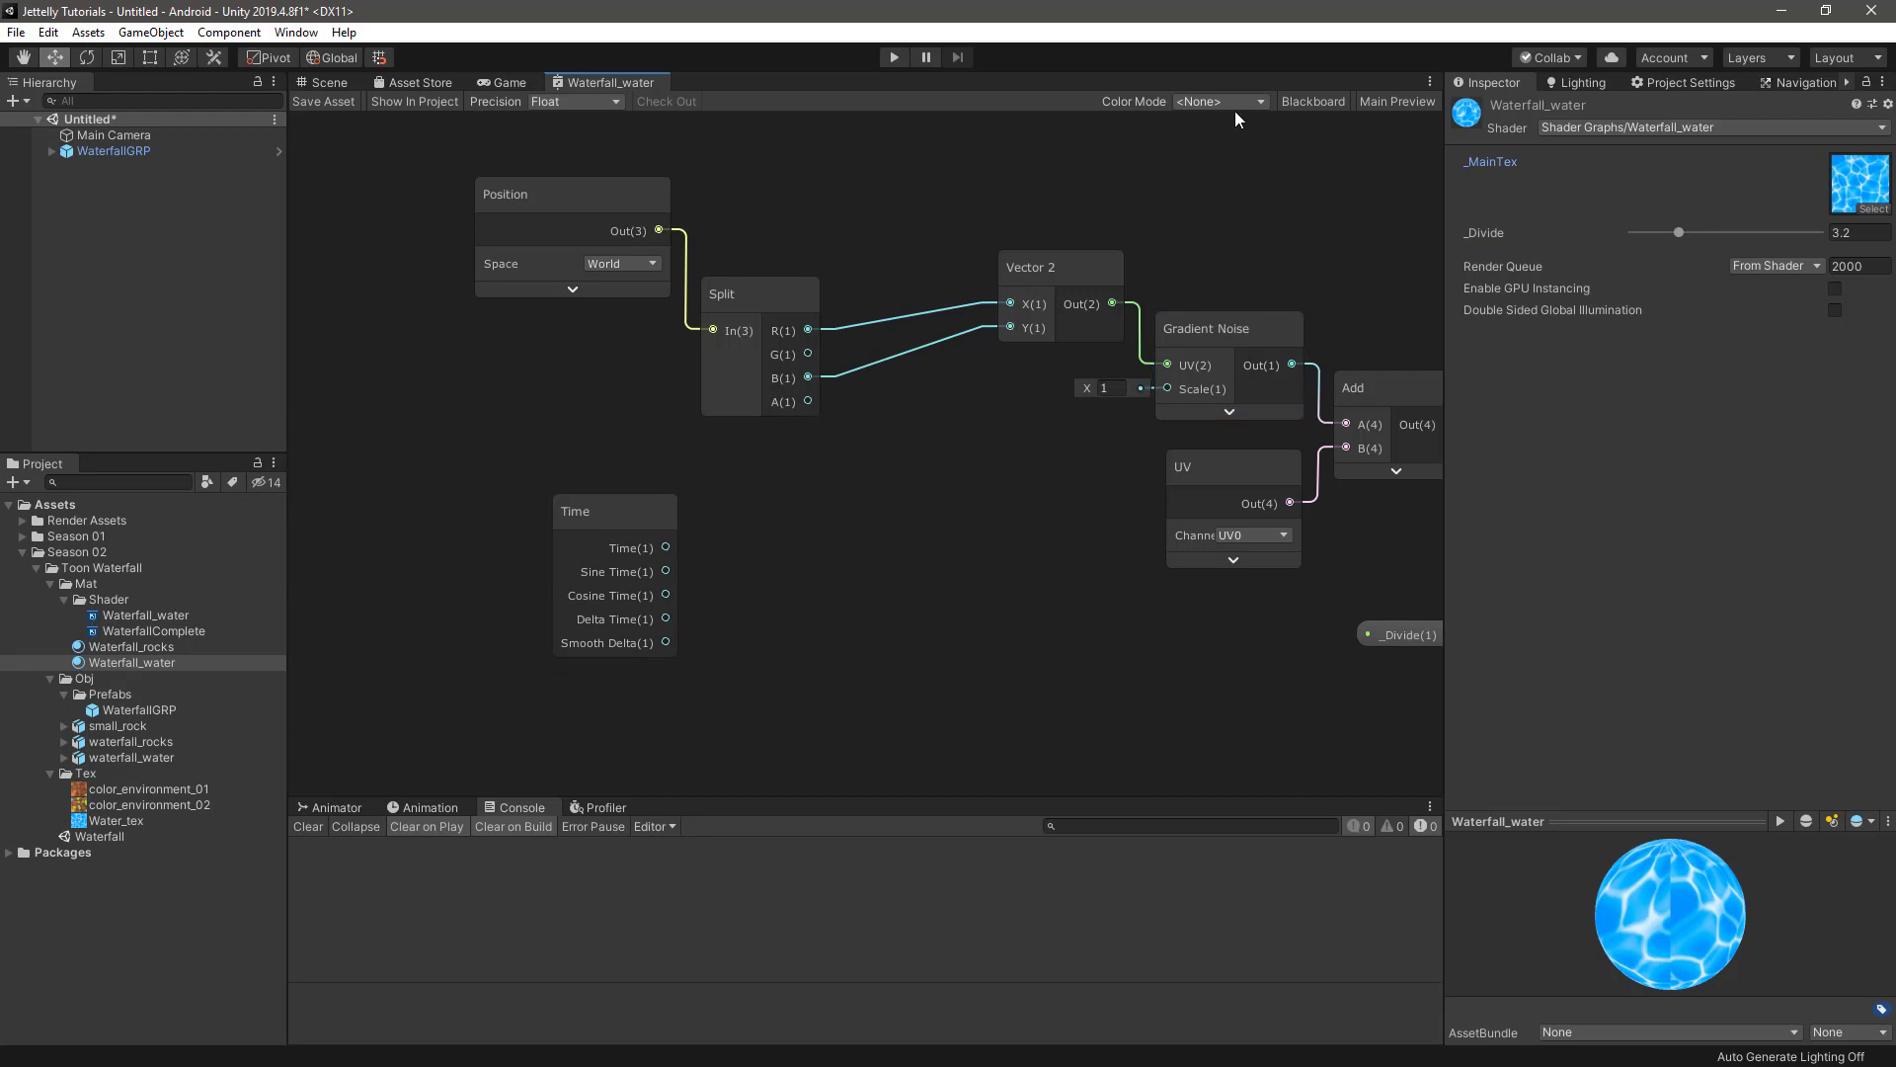
# - Create a Vector1 property _Speed as a slider ranging -2 to 2
pyautogui.click(1302, 103)
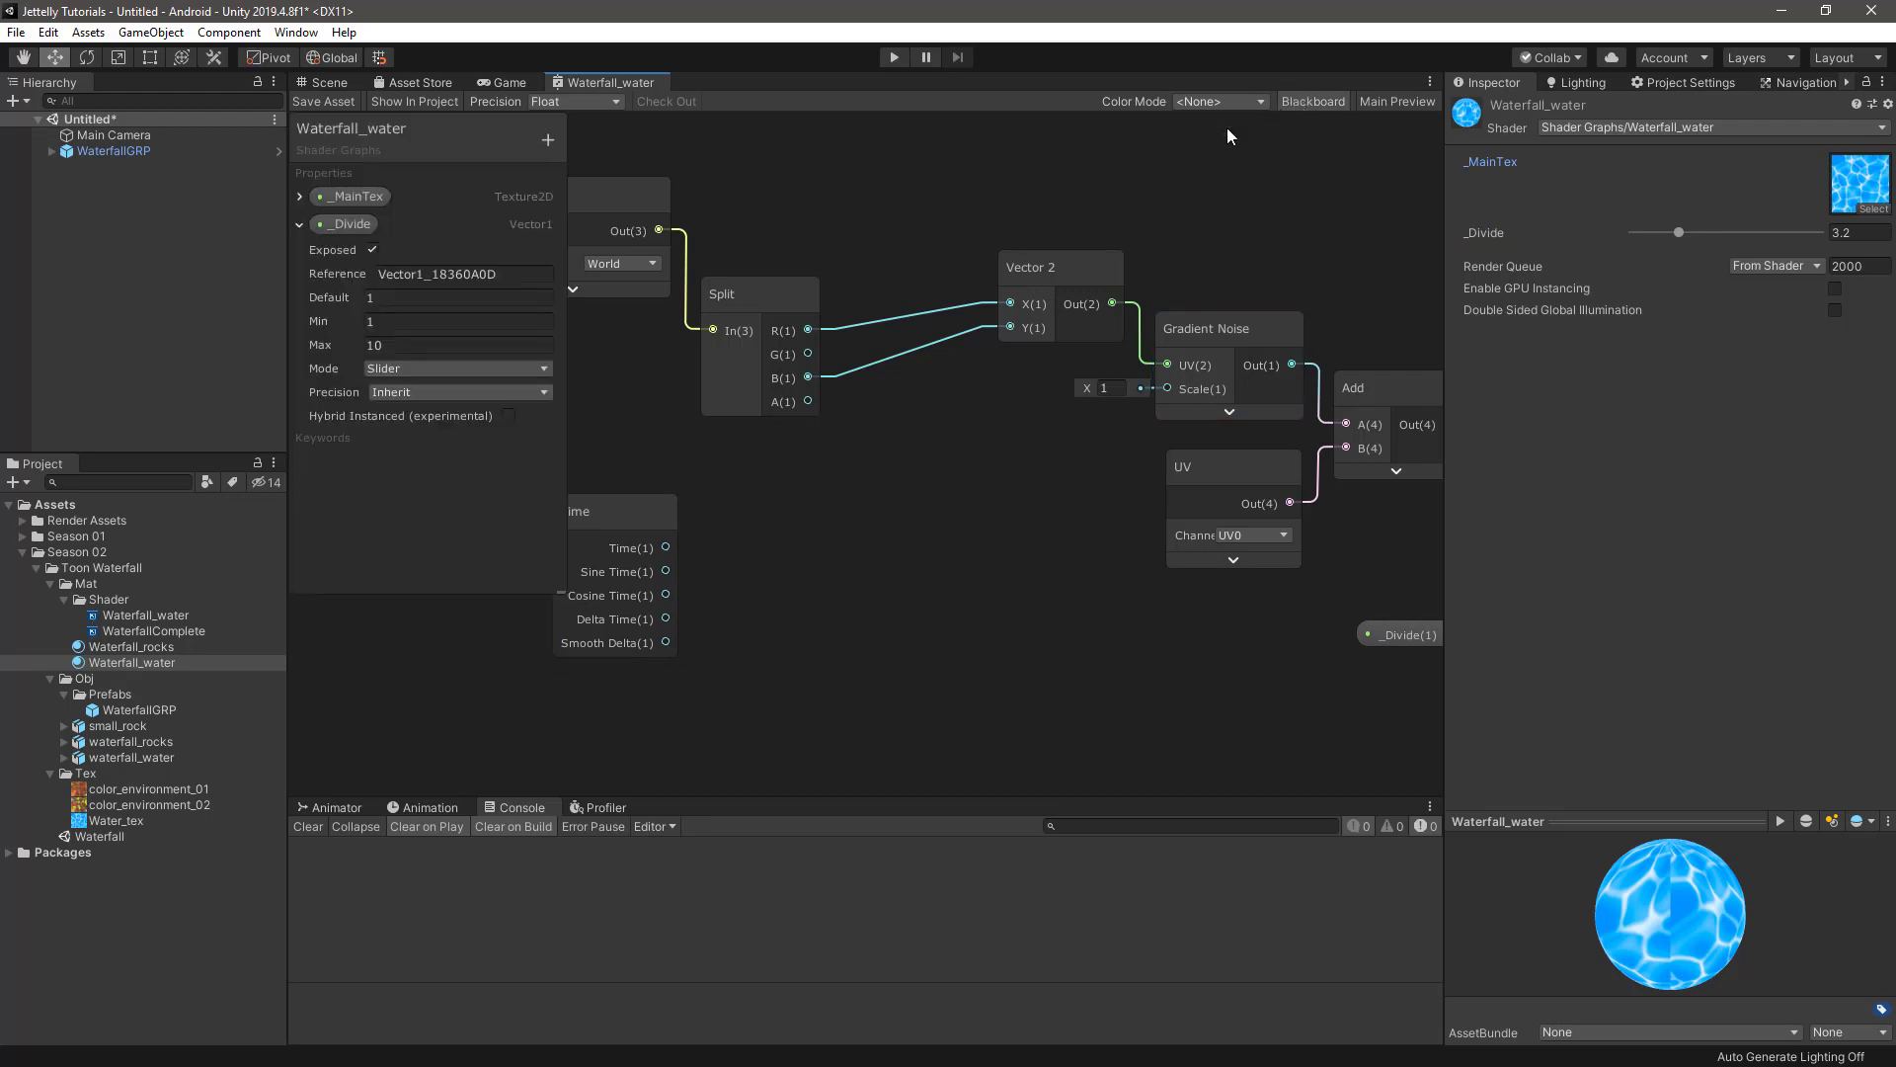
pyautogui.click(301, 226)
pyautogui.click(549, 140)
pyautogui.click(587, 156)
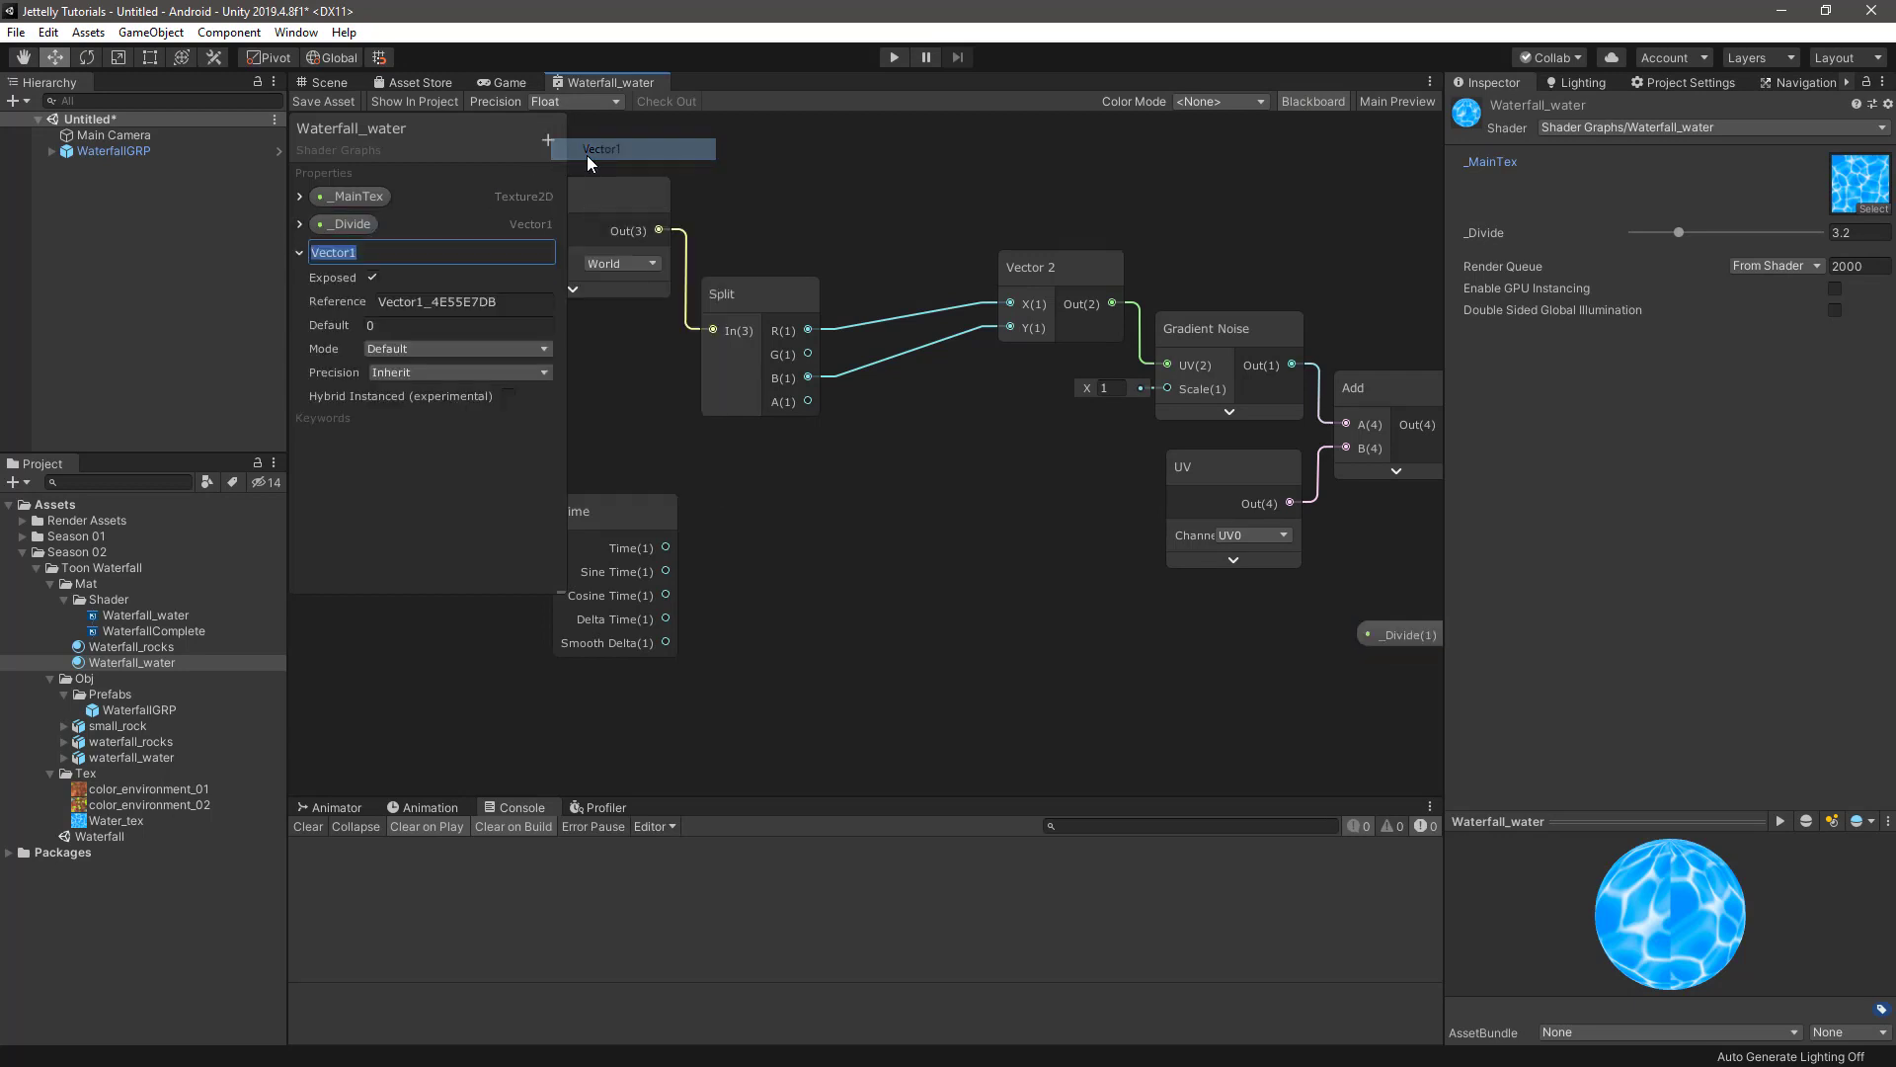
pyautogui.write('_Speed')
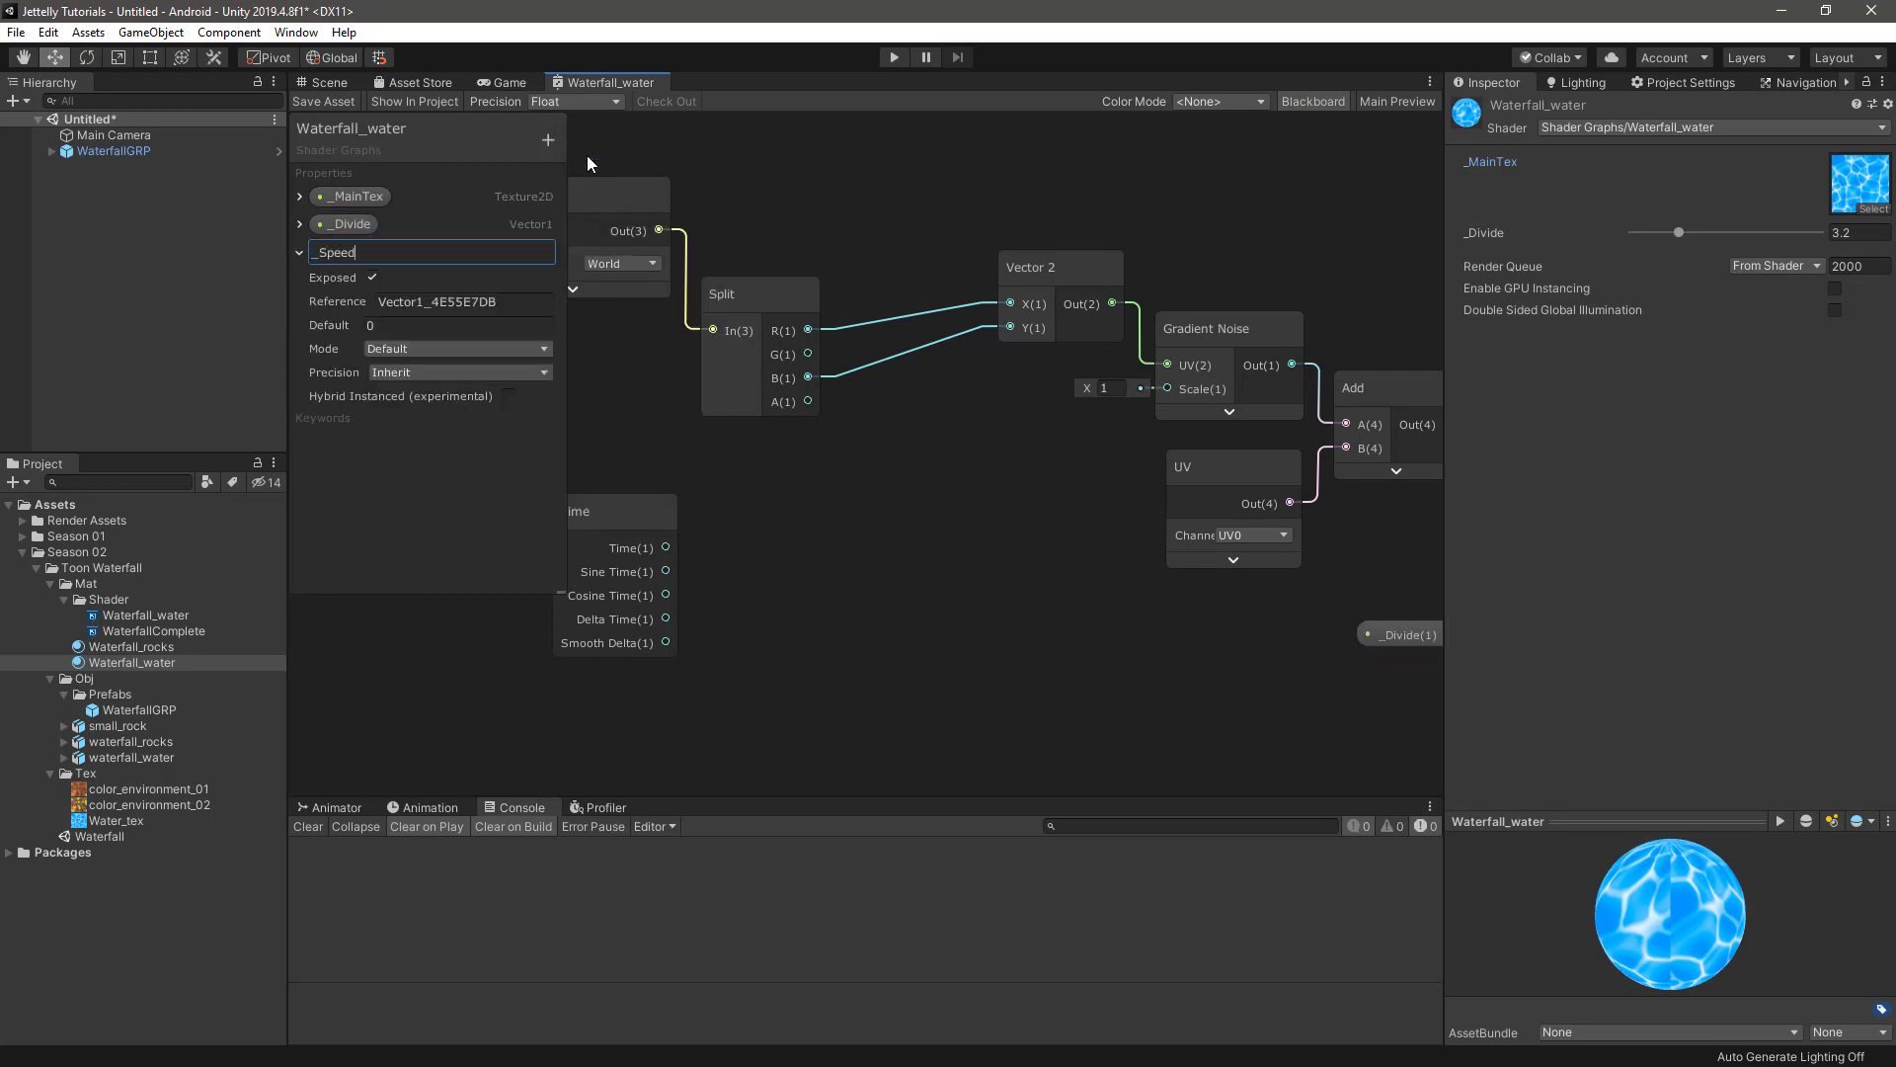
pyautogui.press('Return')
pyautogui.click(454, 327)
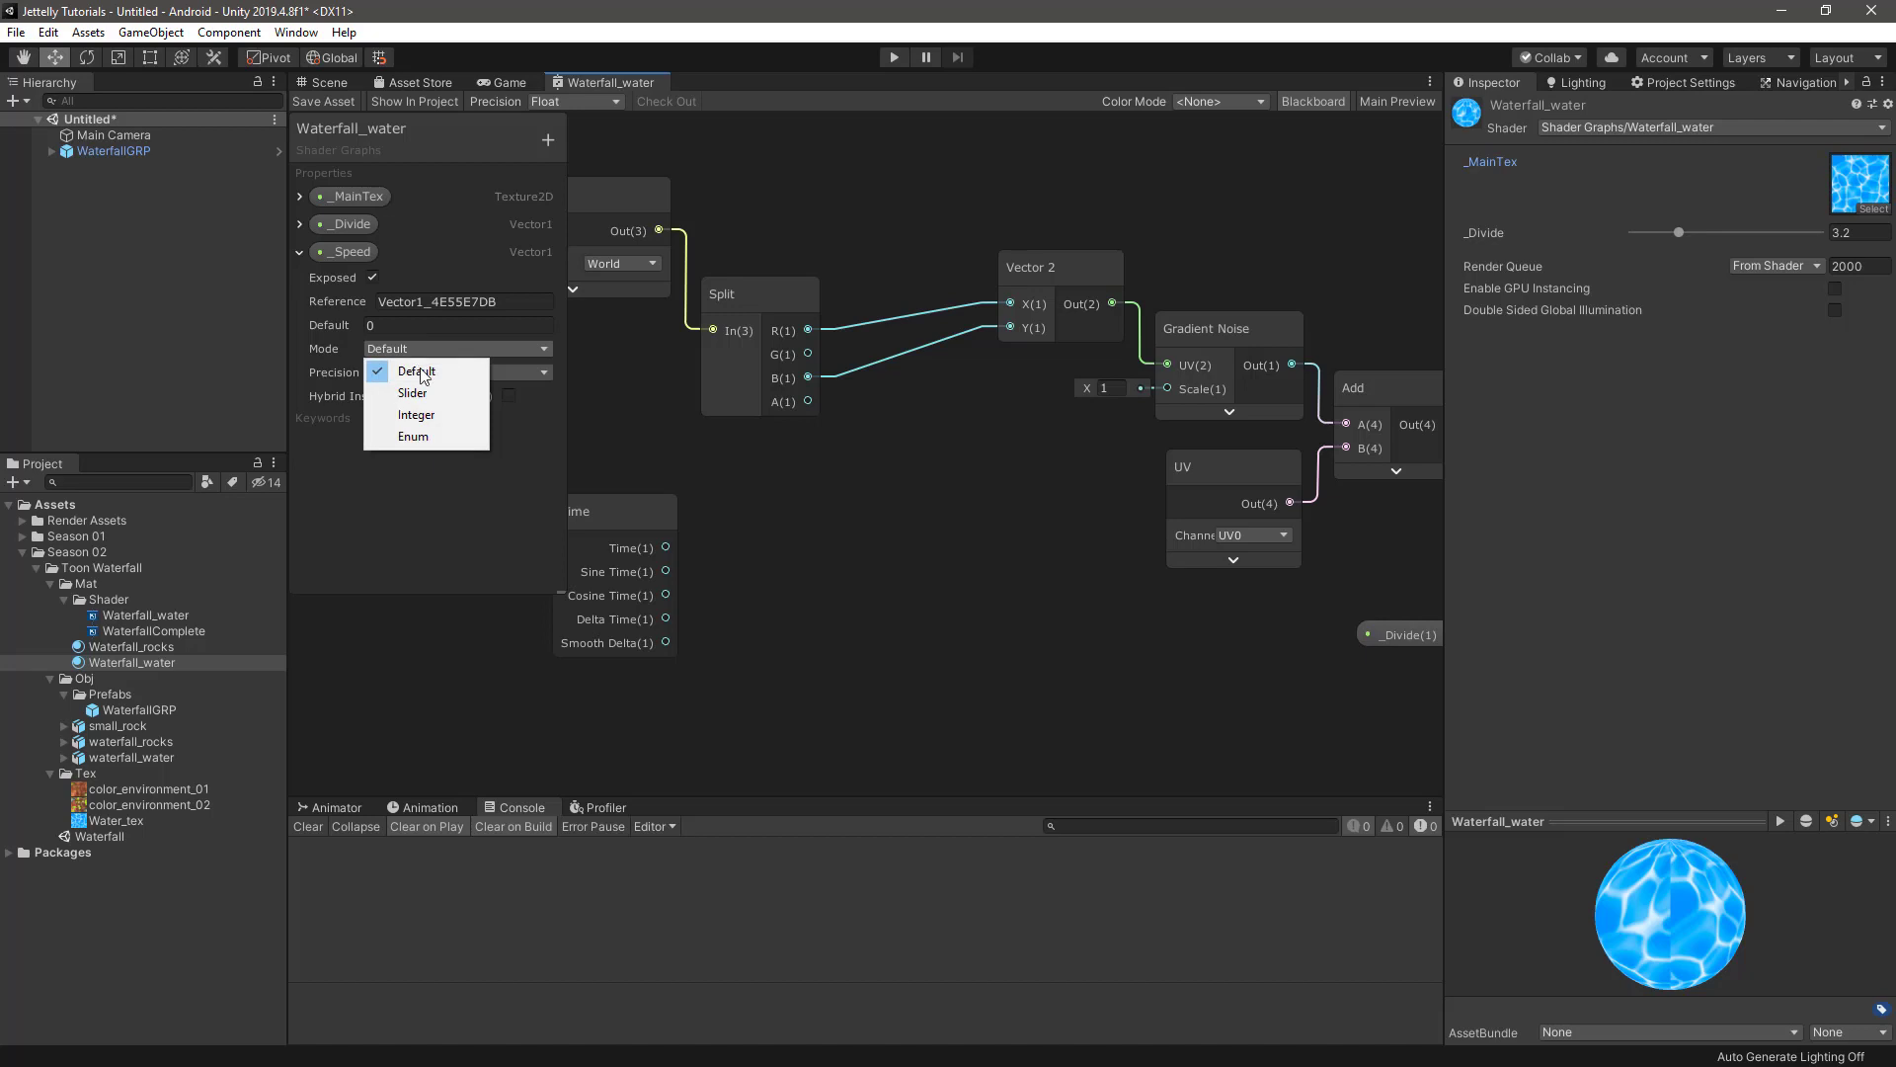
pyautogui.click(412, 393)
pyautogui.write('-2')
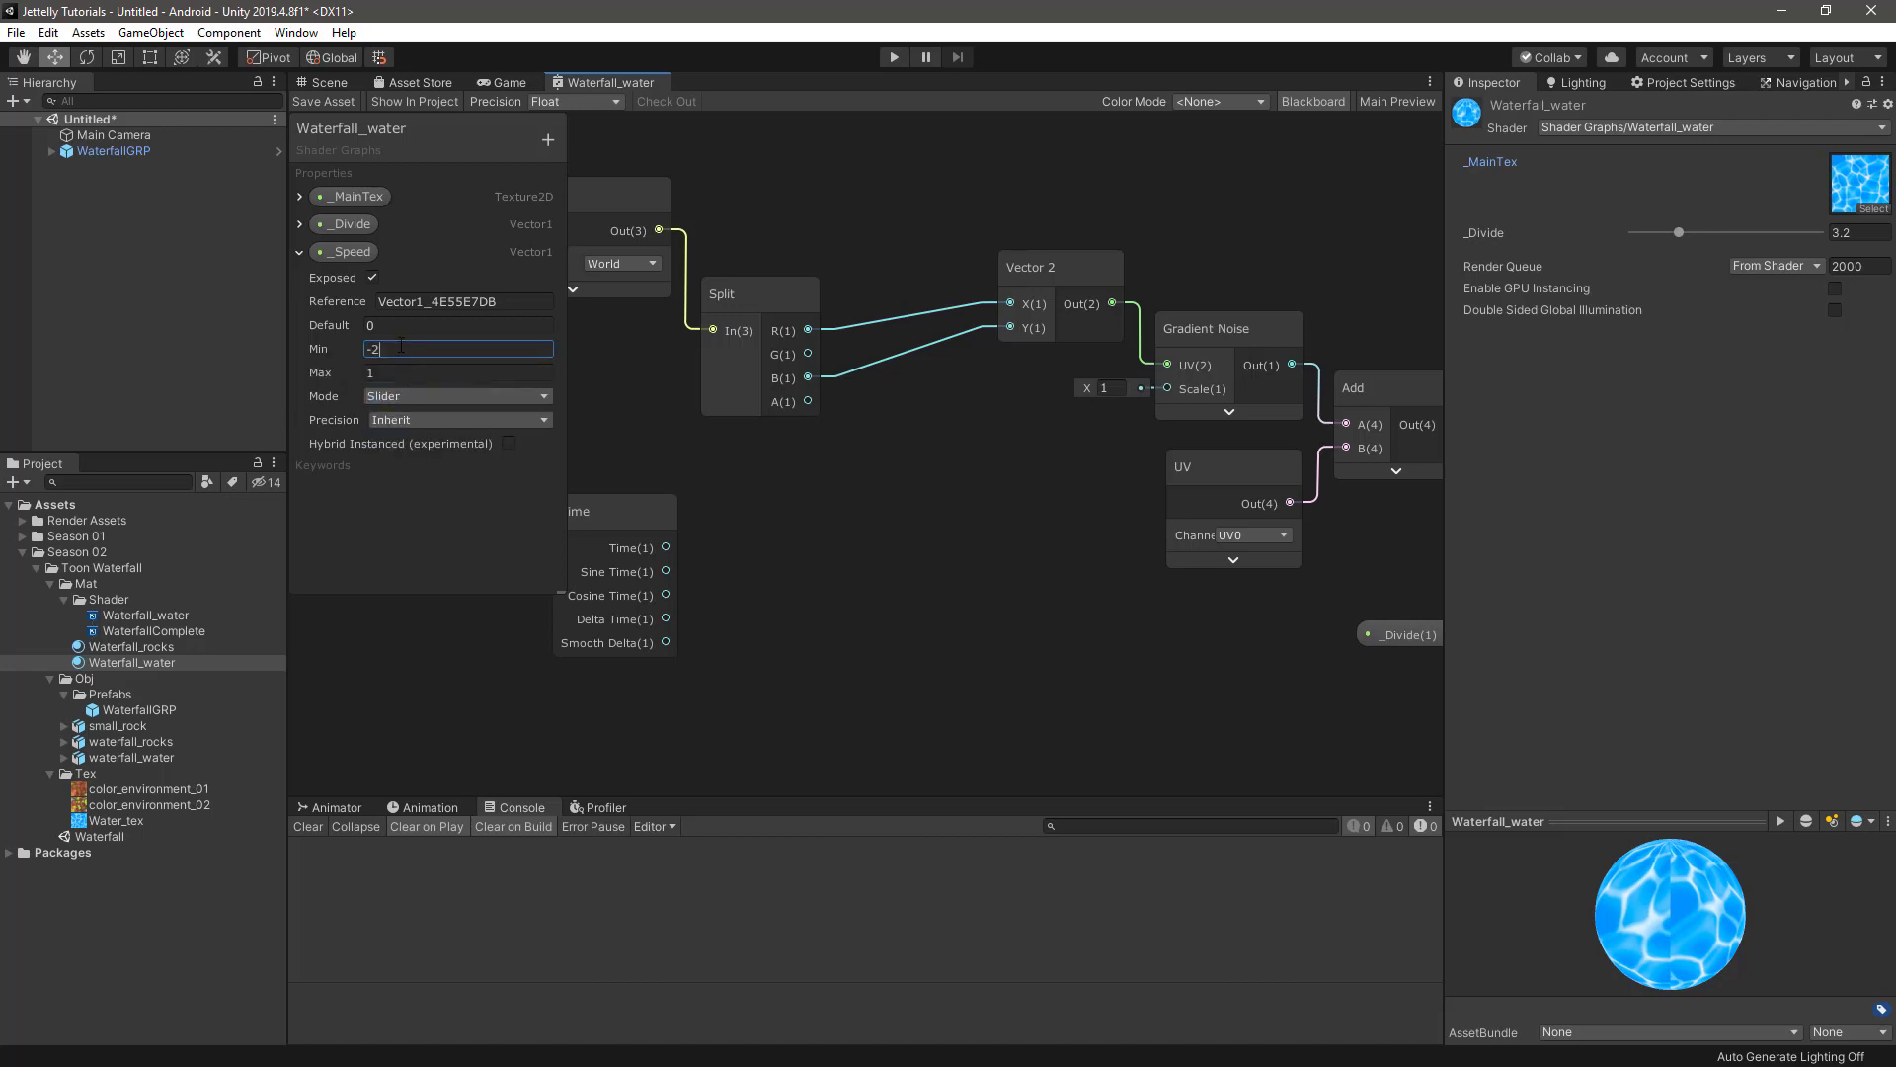
pyautogui.click(423, 371)
pyautogui.write('2')
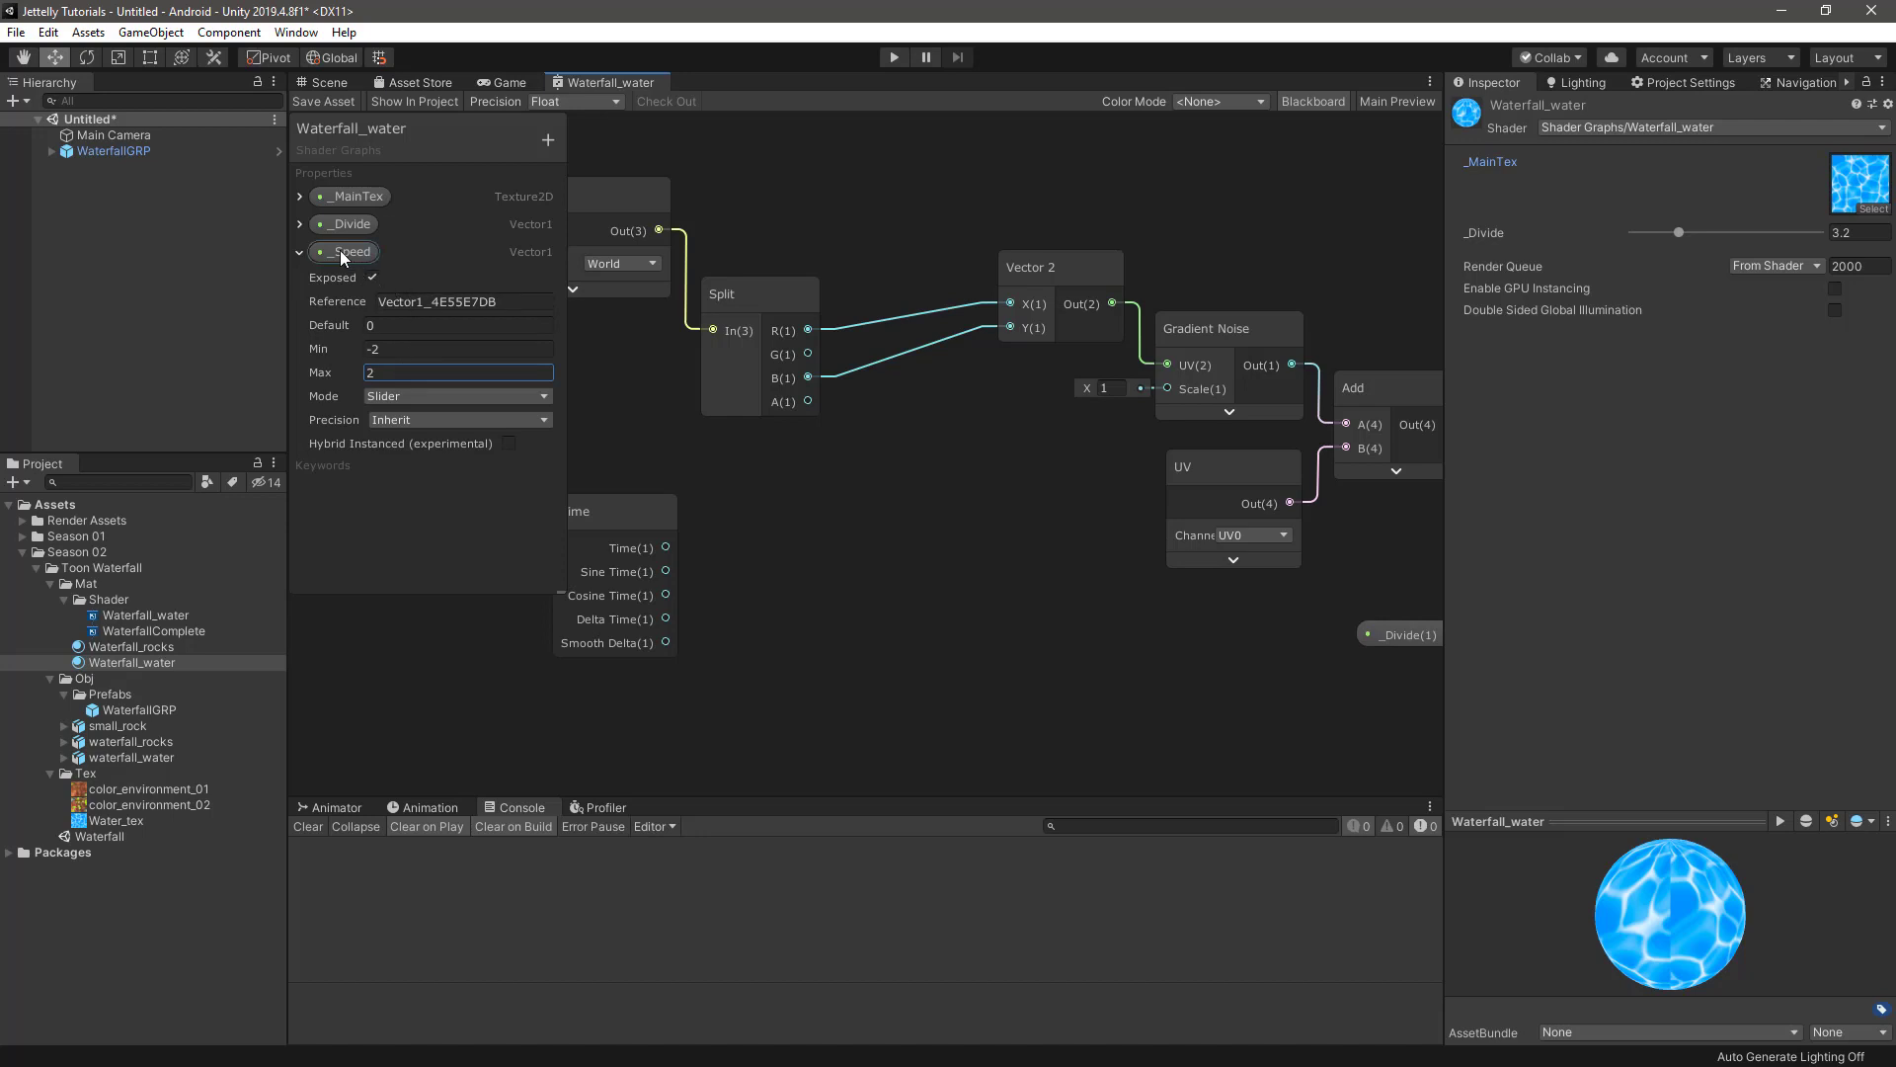
# - Place a _Speed node in the graph beside the Time node
pyautogui.moveTo(348, 252); pyautogui.dragTo(825, 548)
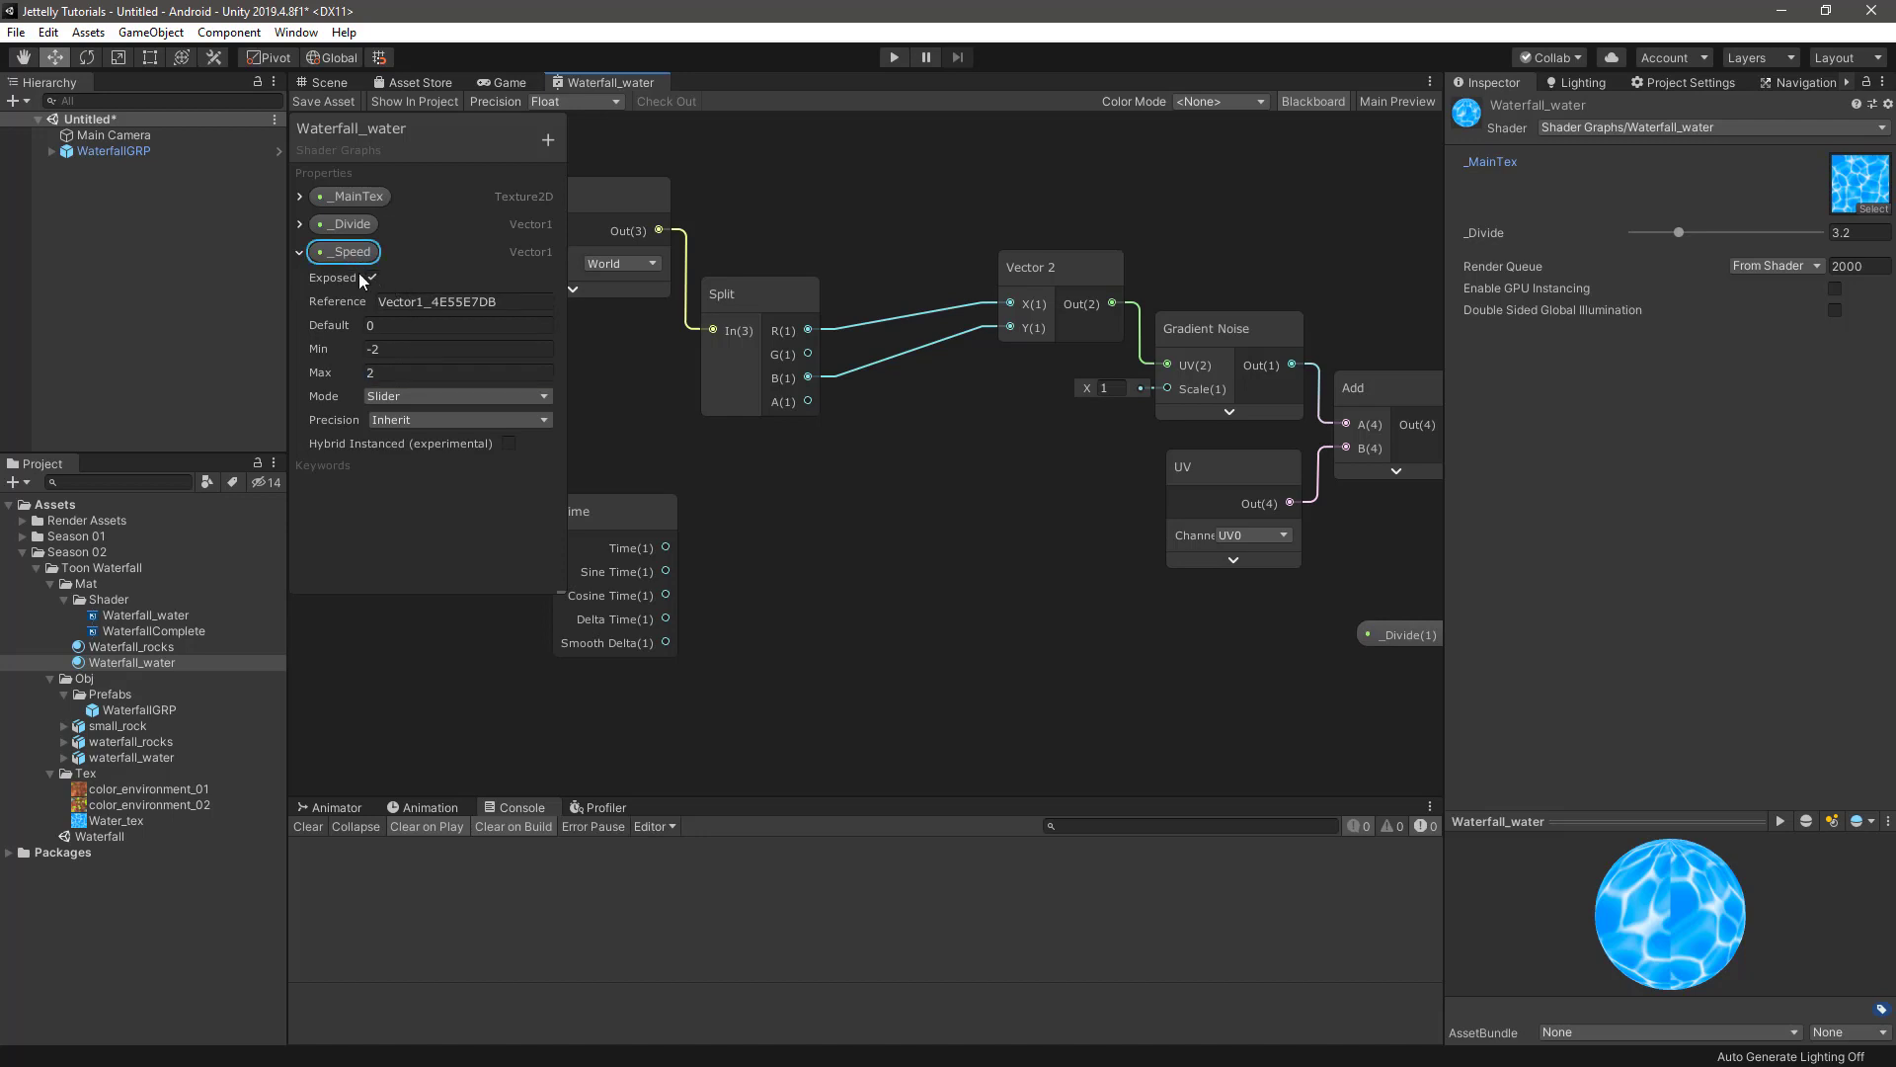
pyautogui.click(1323, 101)
pyautogui.moveTo(844, 542); pyautogui.dragTo(624, 647)
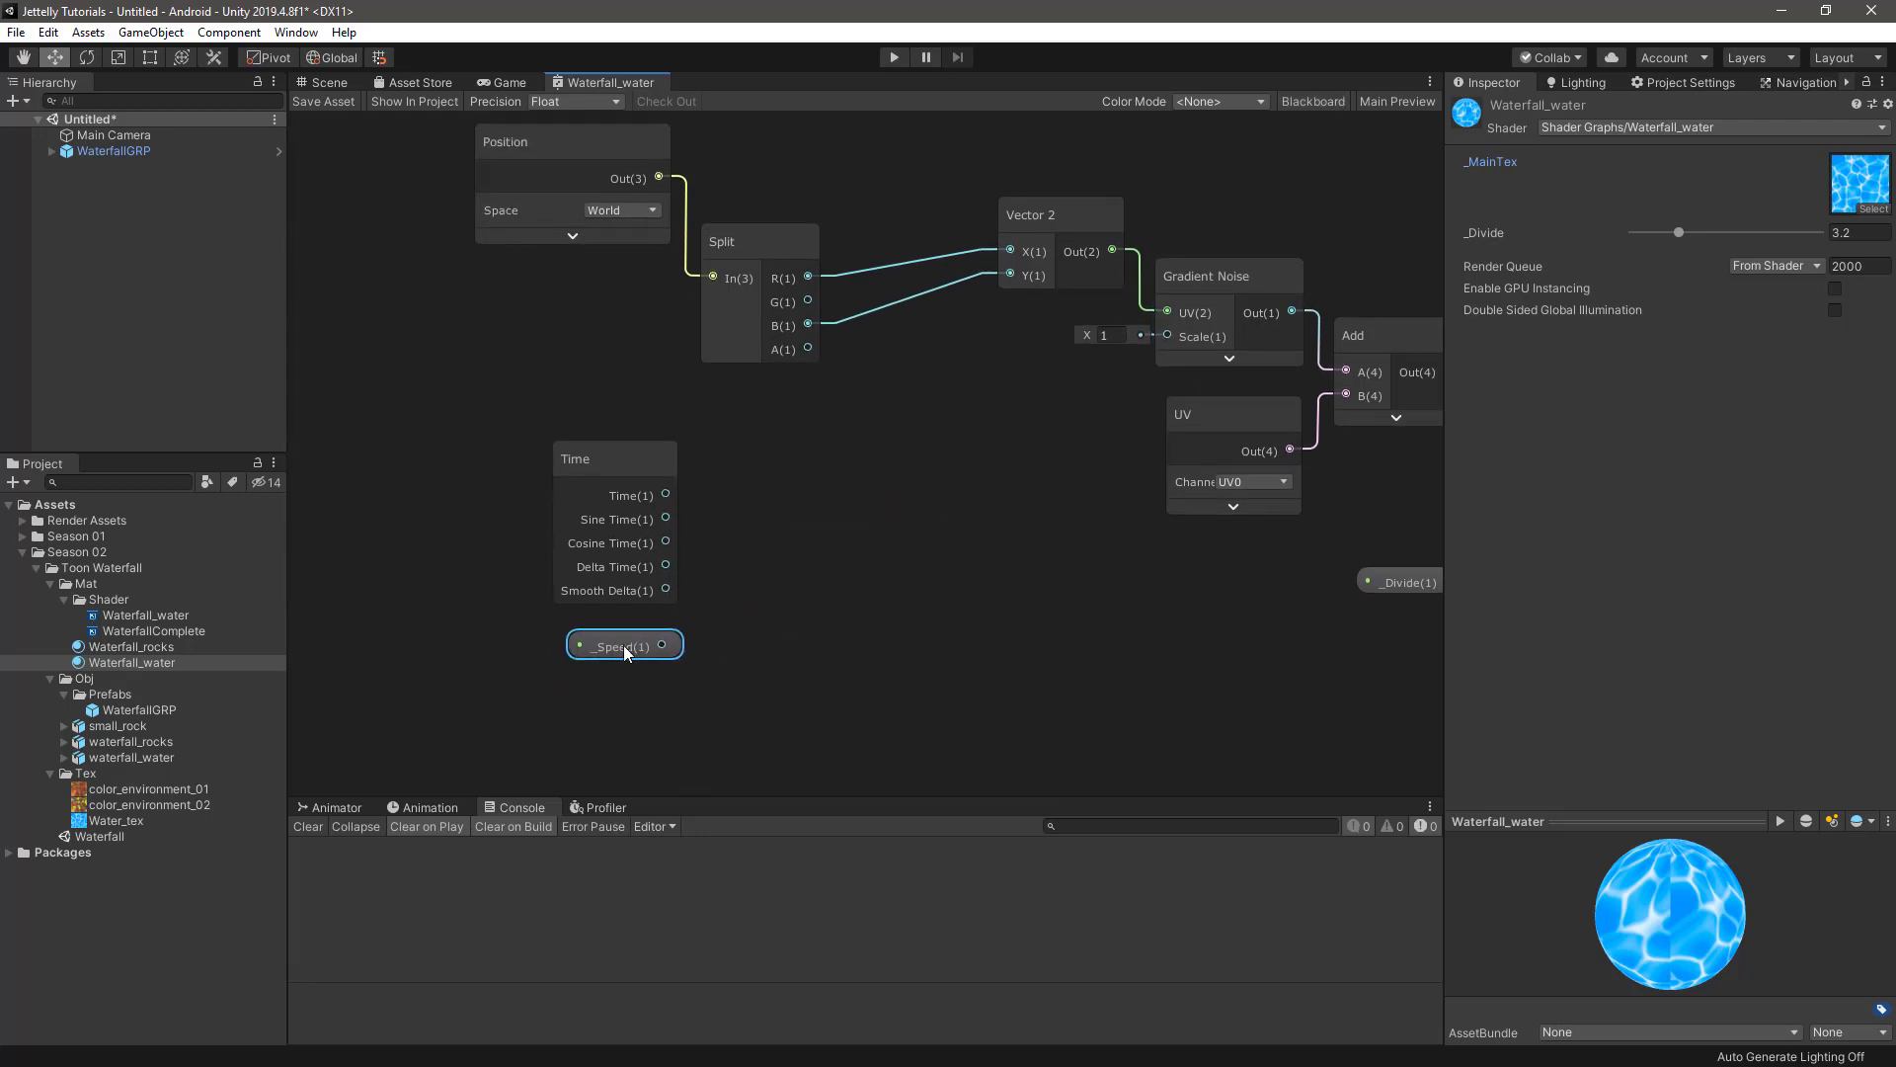
# - Add a Multiply node computing Time × _Speed
pyautogui.press('space')
pyautogui.write('mul')
pyautogui.press('Return')
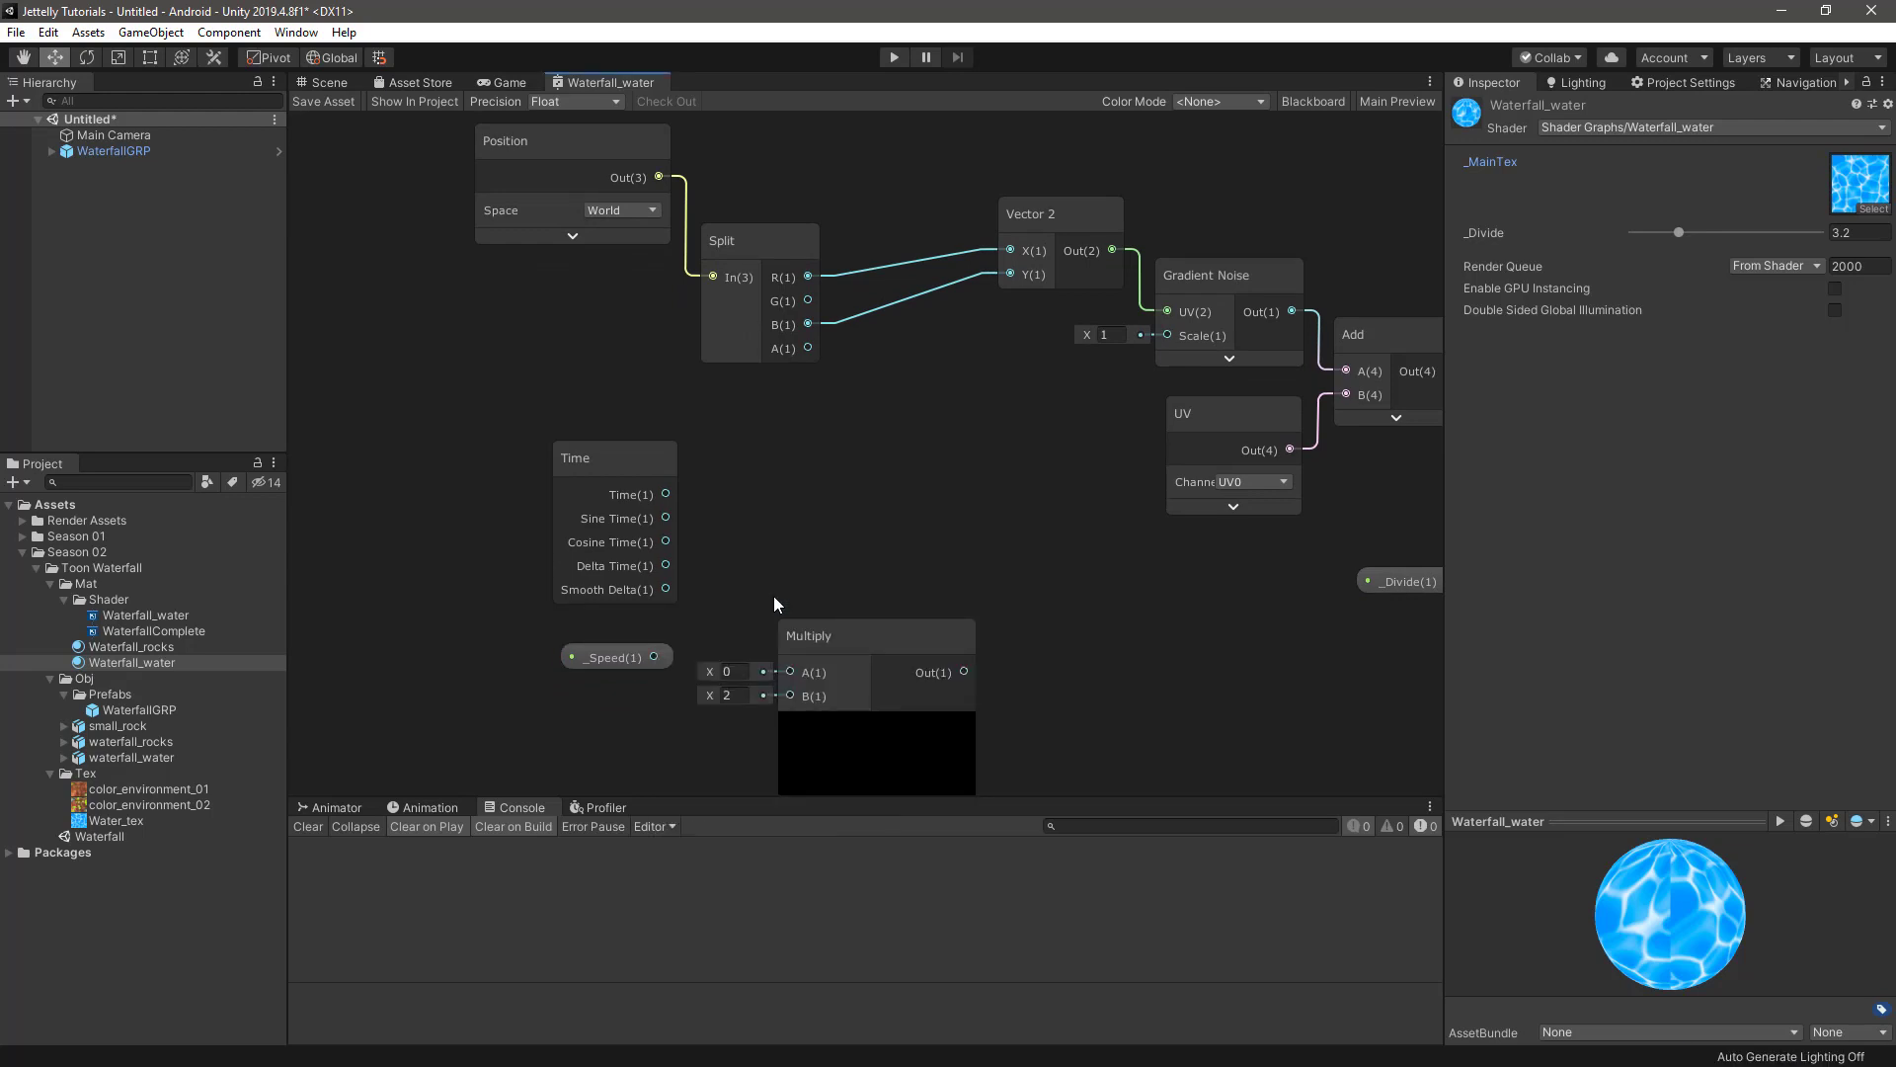
pyautogui.click(876, 725)
pyautogui.moveTo(858, 638); pyautogui.dragTo(852, 526)
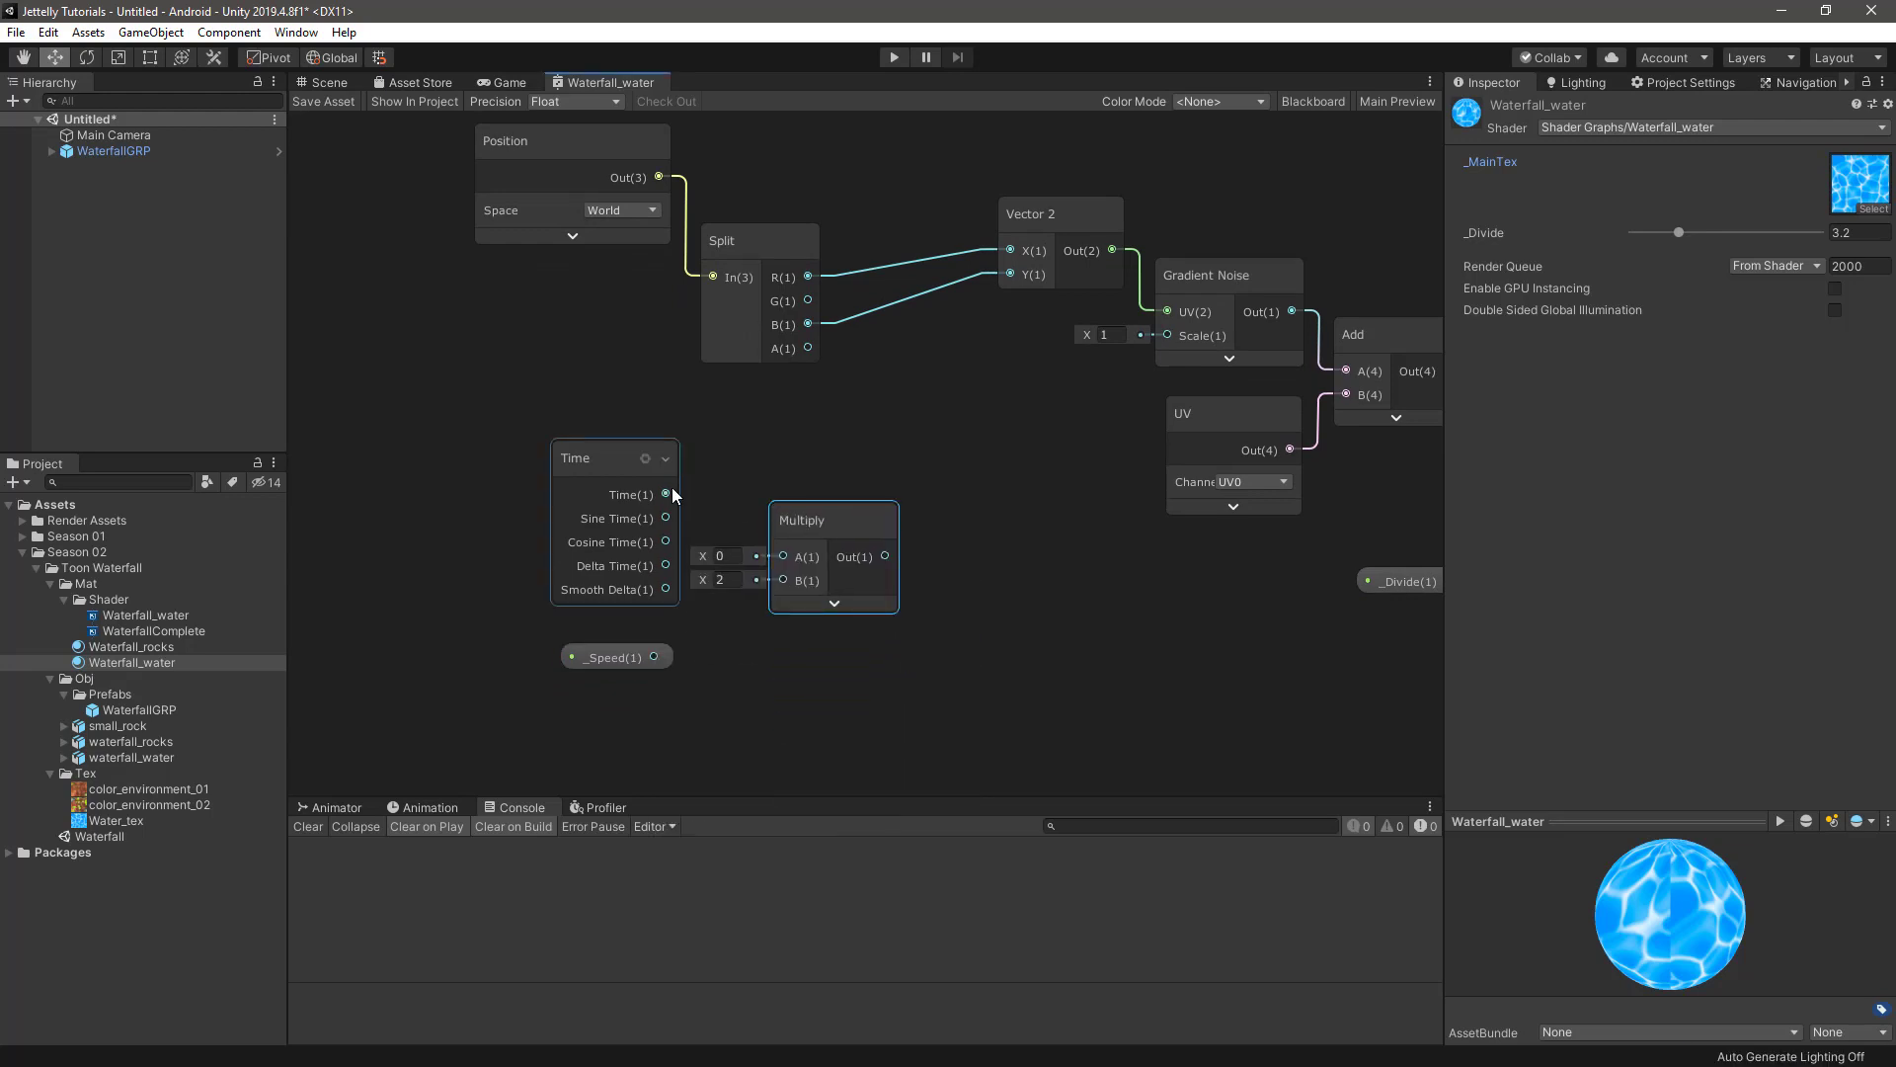
pyautogui.moveTo(666, 494); pyautogui.dragTo(787, 554)
pyautogui.moveTo(654, 657)
pyautogui.mouseDown()
pyautogui.moveTo(783, 579)
pyautogui.moveTo(792, 528)
pyautogui.moveTo(744, 530)
pyautogui.mouseUp()
pyautogui.moveTo(636, 655); pyautogui.dragTo(648, 655)
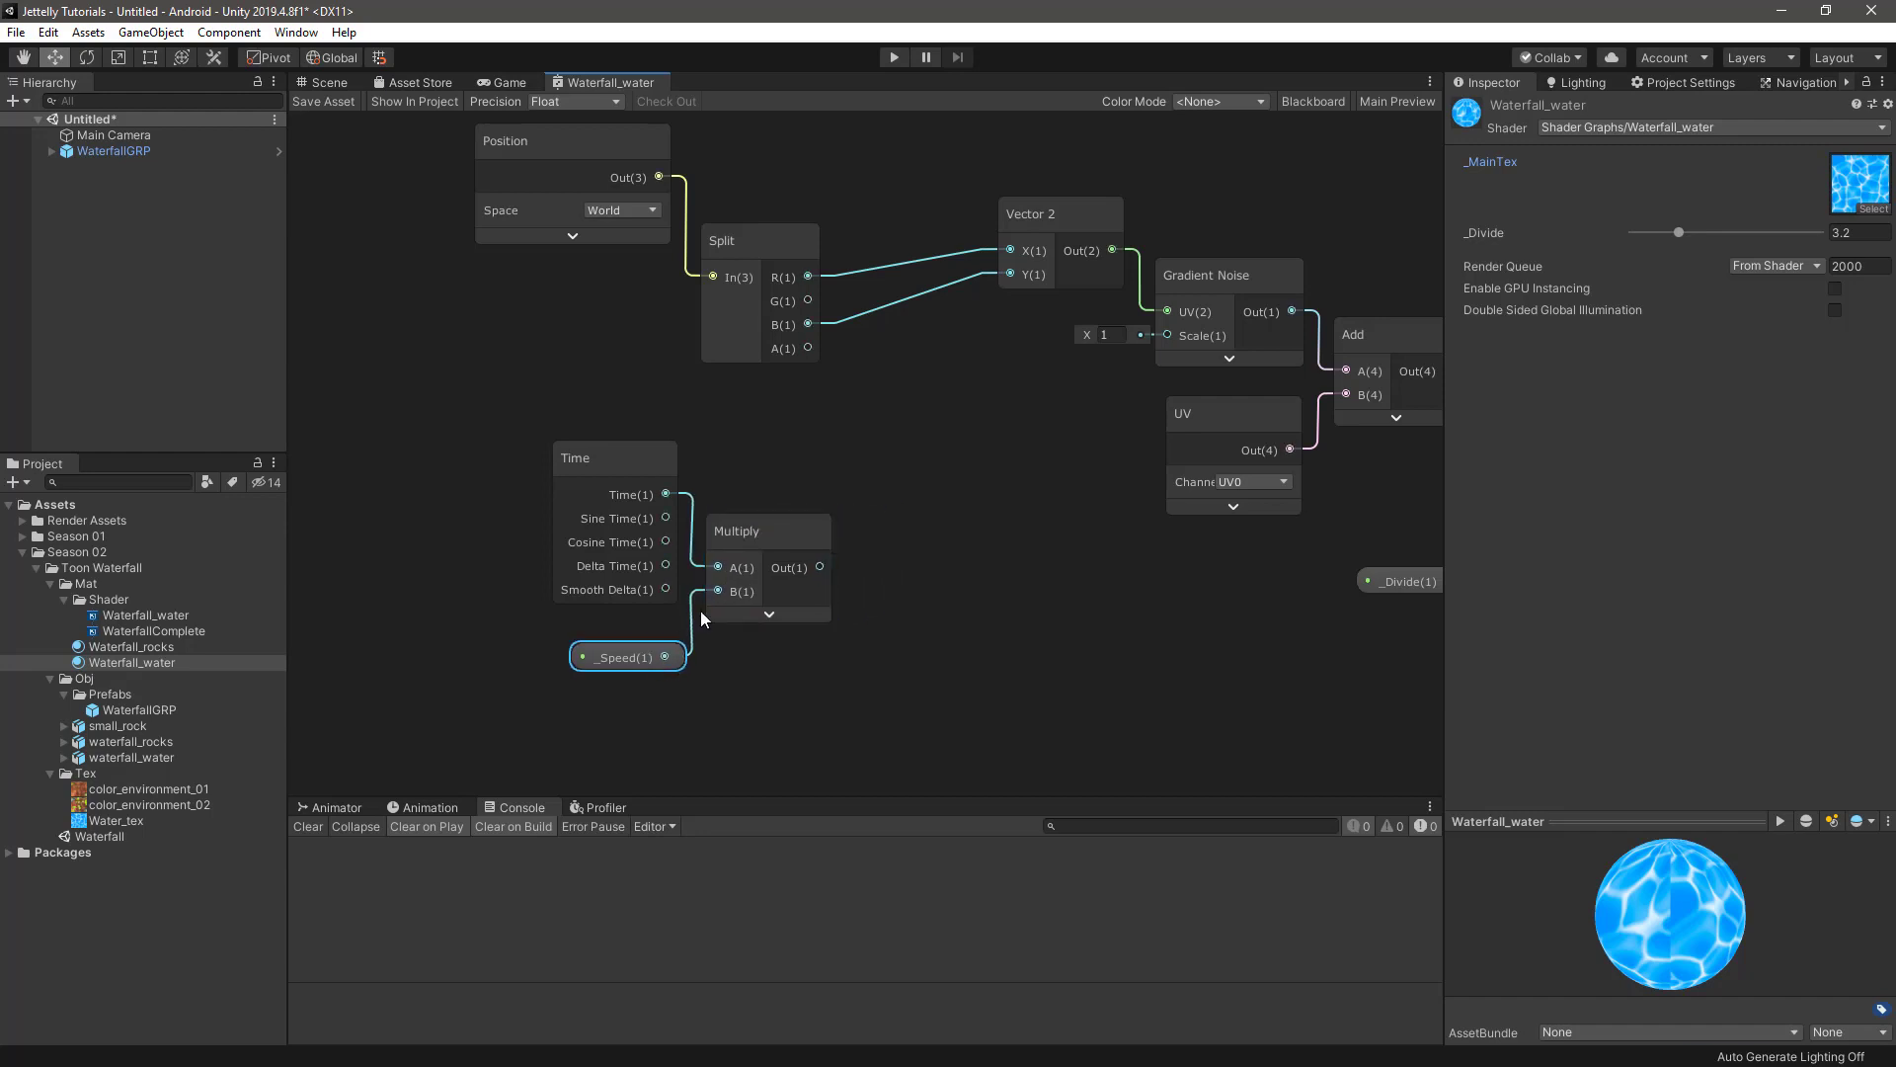
pyautogui.click(759, 537)
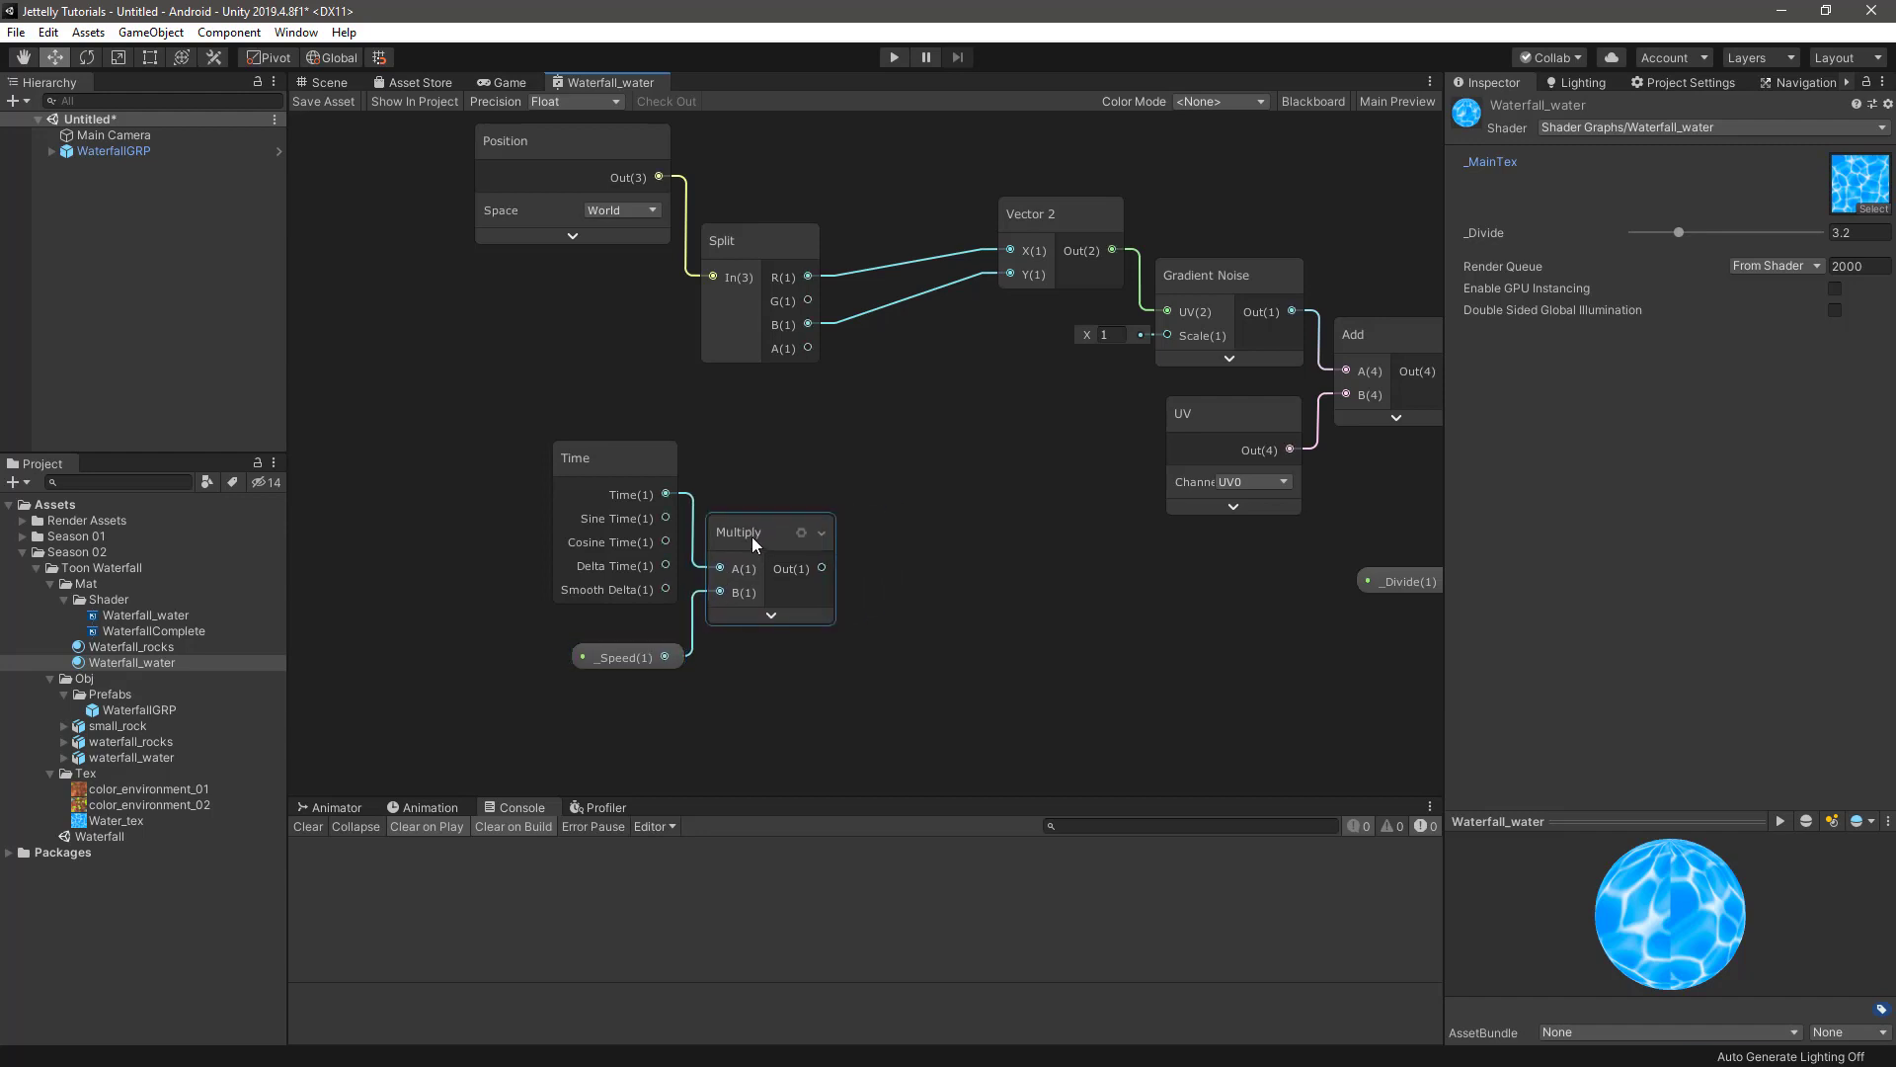
# - Add Split B and the Multiply result in an Add node feeding Vector 2 Y
pyautogui.press('space')
pyautogui.write('ad')
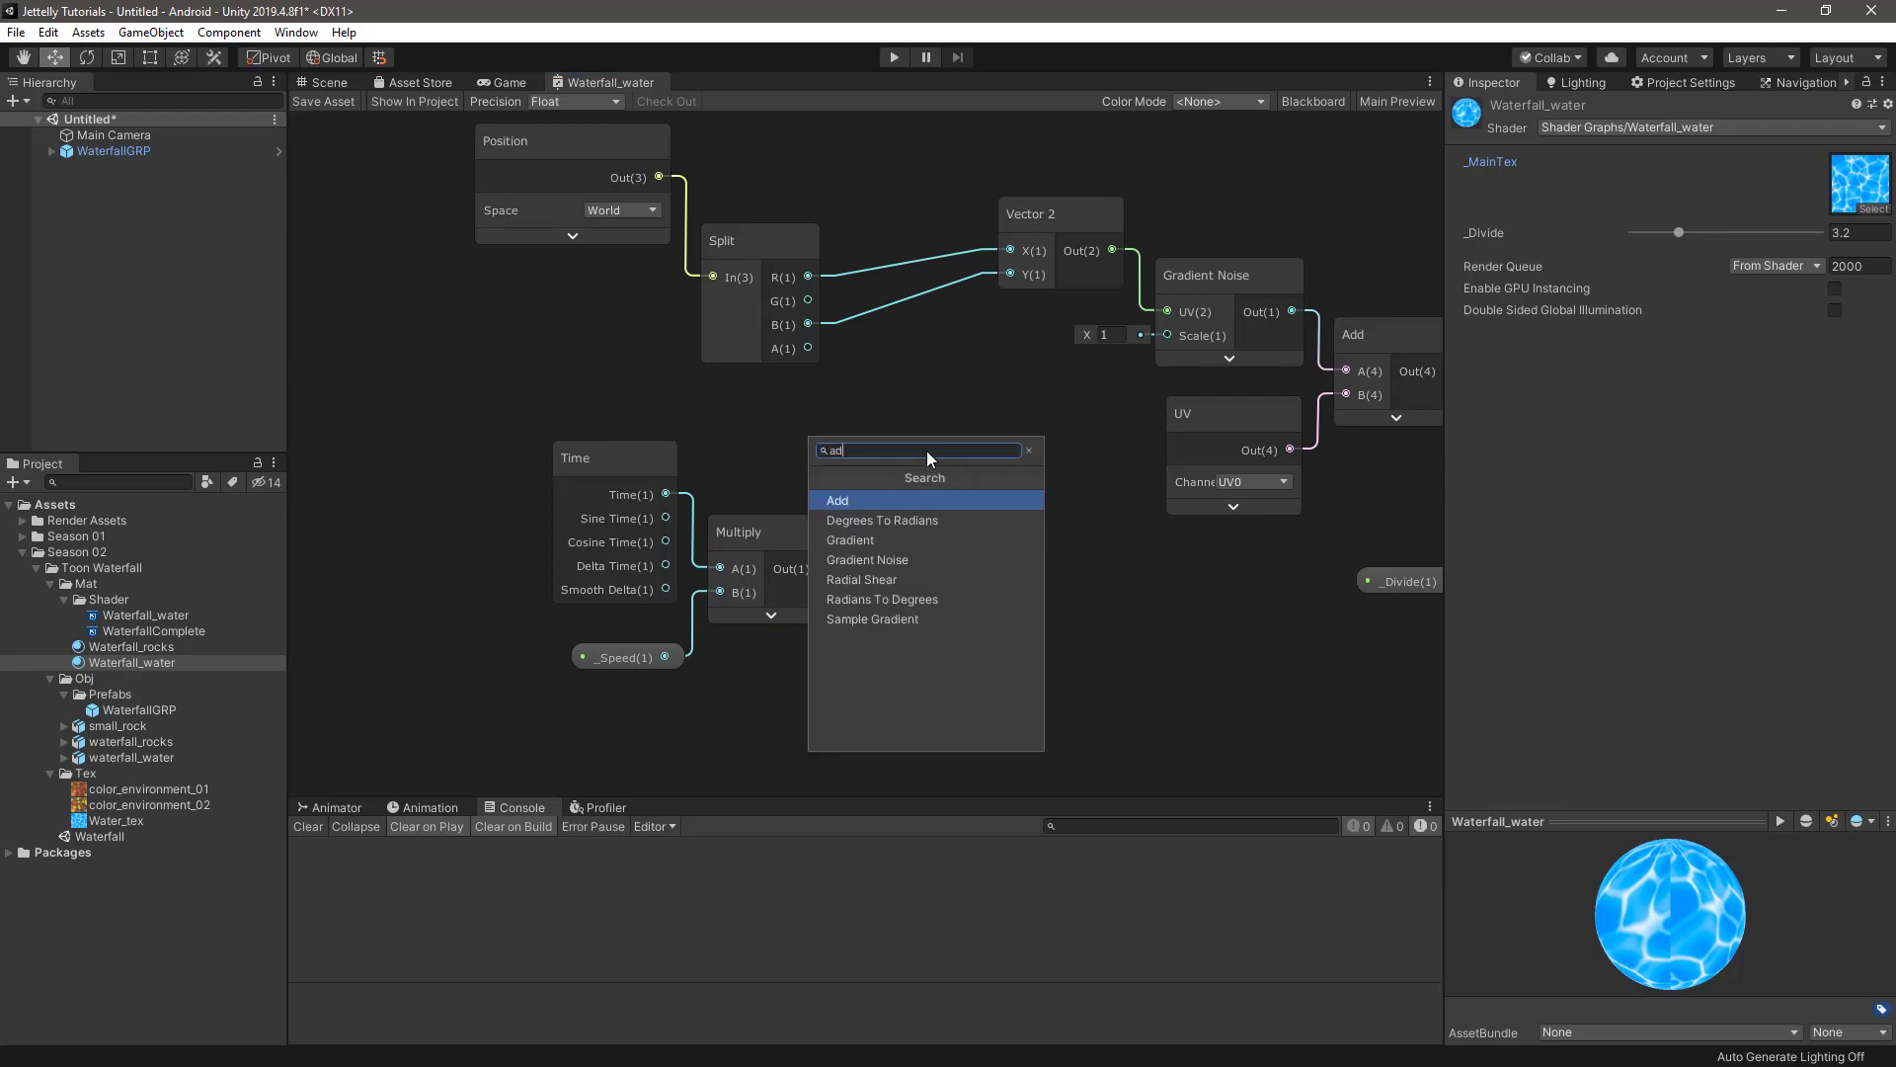
pyautogui.press('Return')
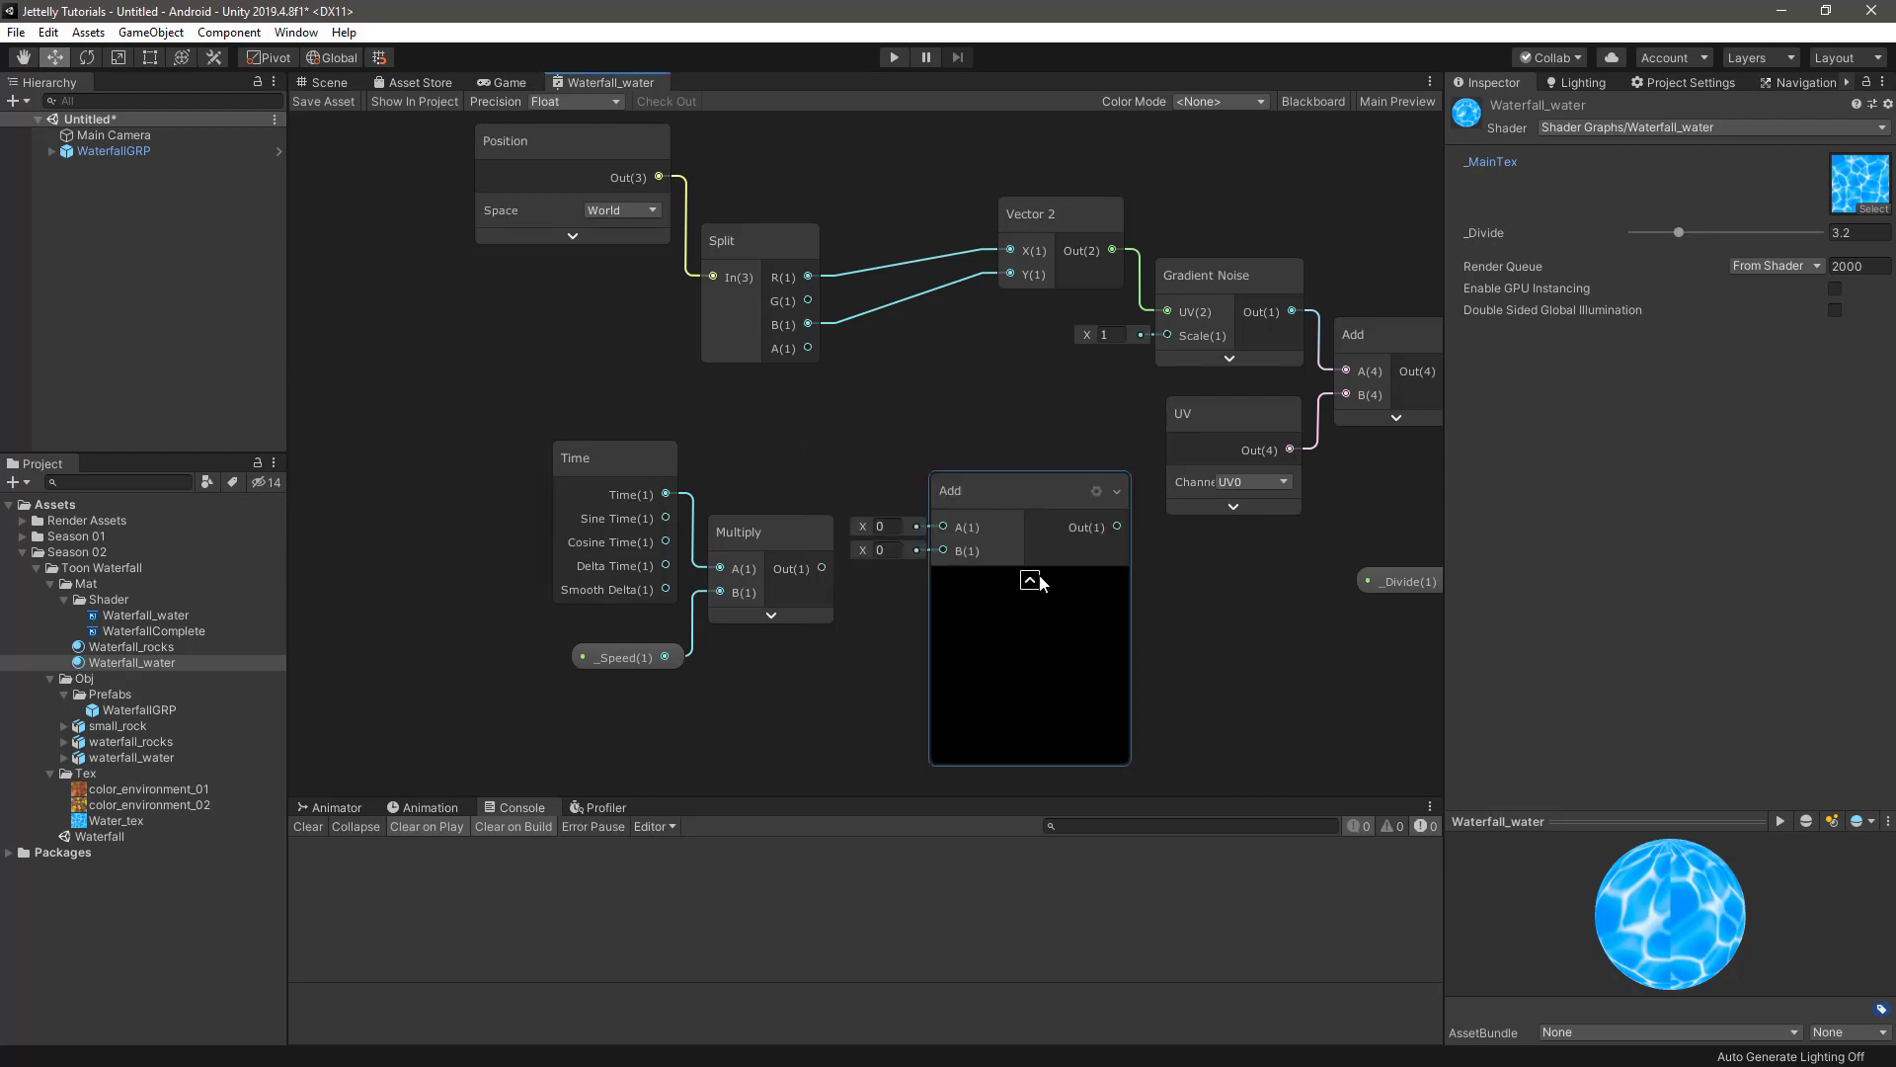
pyautogui.click(997, 582)
pyautogui.moveTo(957, 496); pyautogui.dragTo(894, 382)
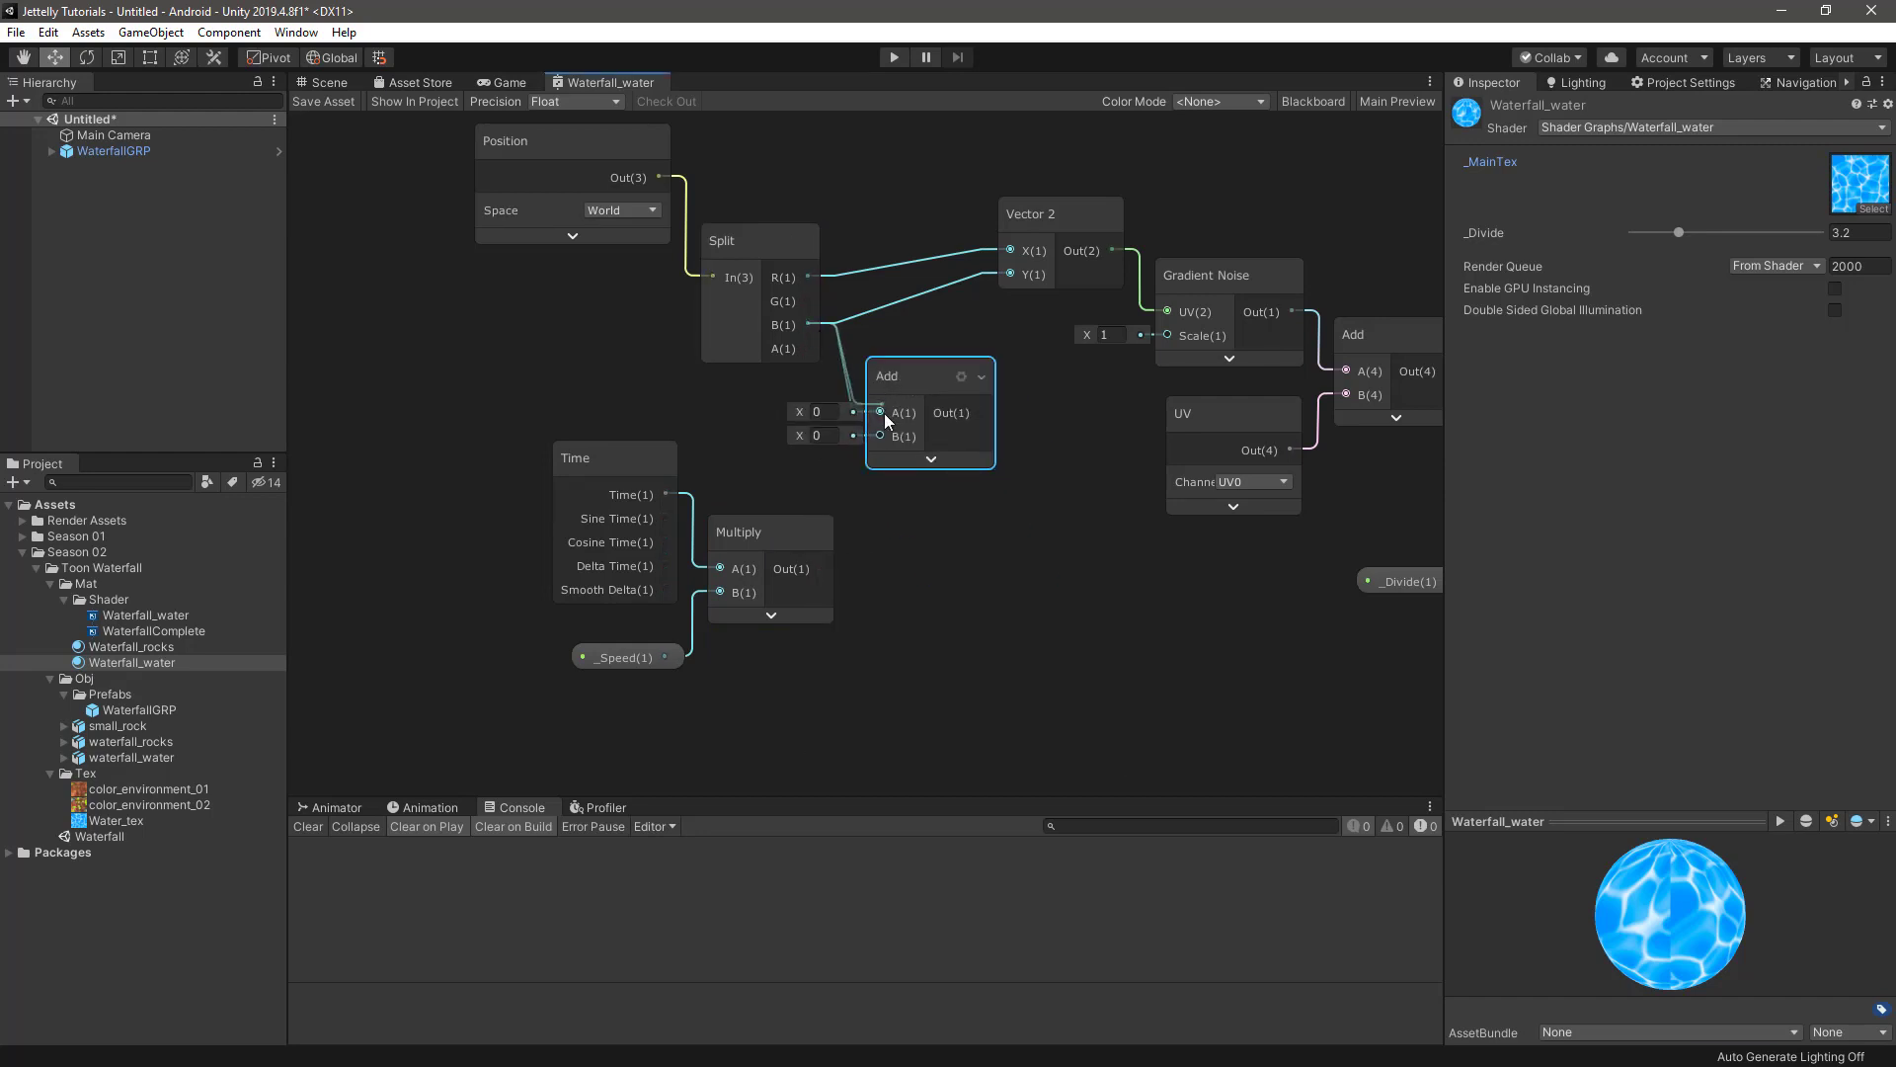
pyautogui.moveTo(808, 324)
pyautogui.mouseDown()
pyautogui.moveTo(881, 412)
pyautogui.moveTo(904, 378)
pyautogui.mouseUp()
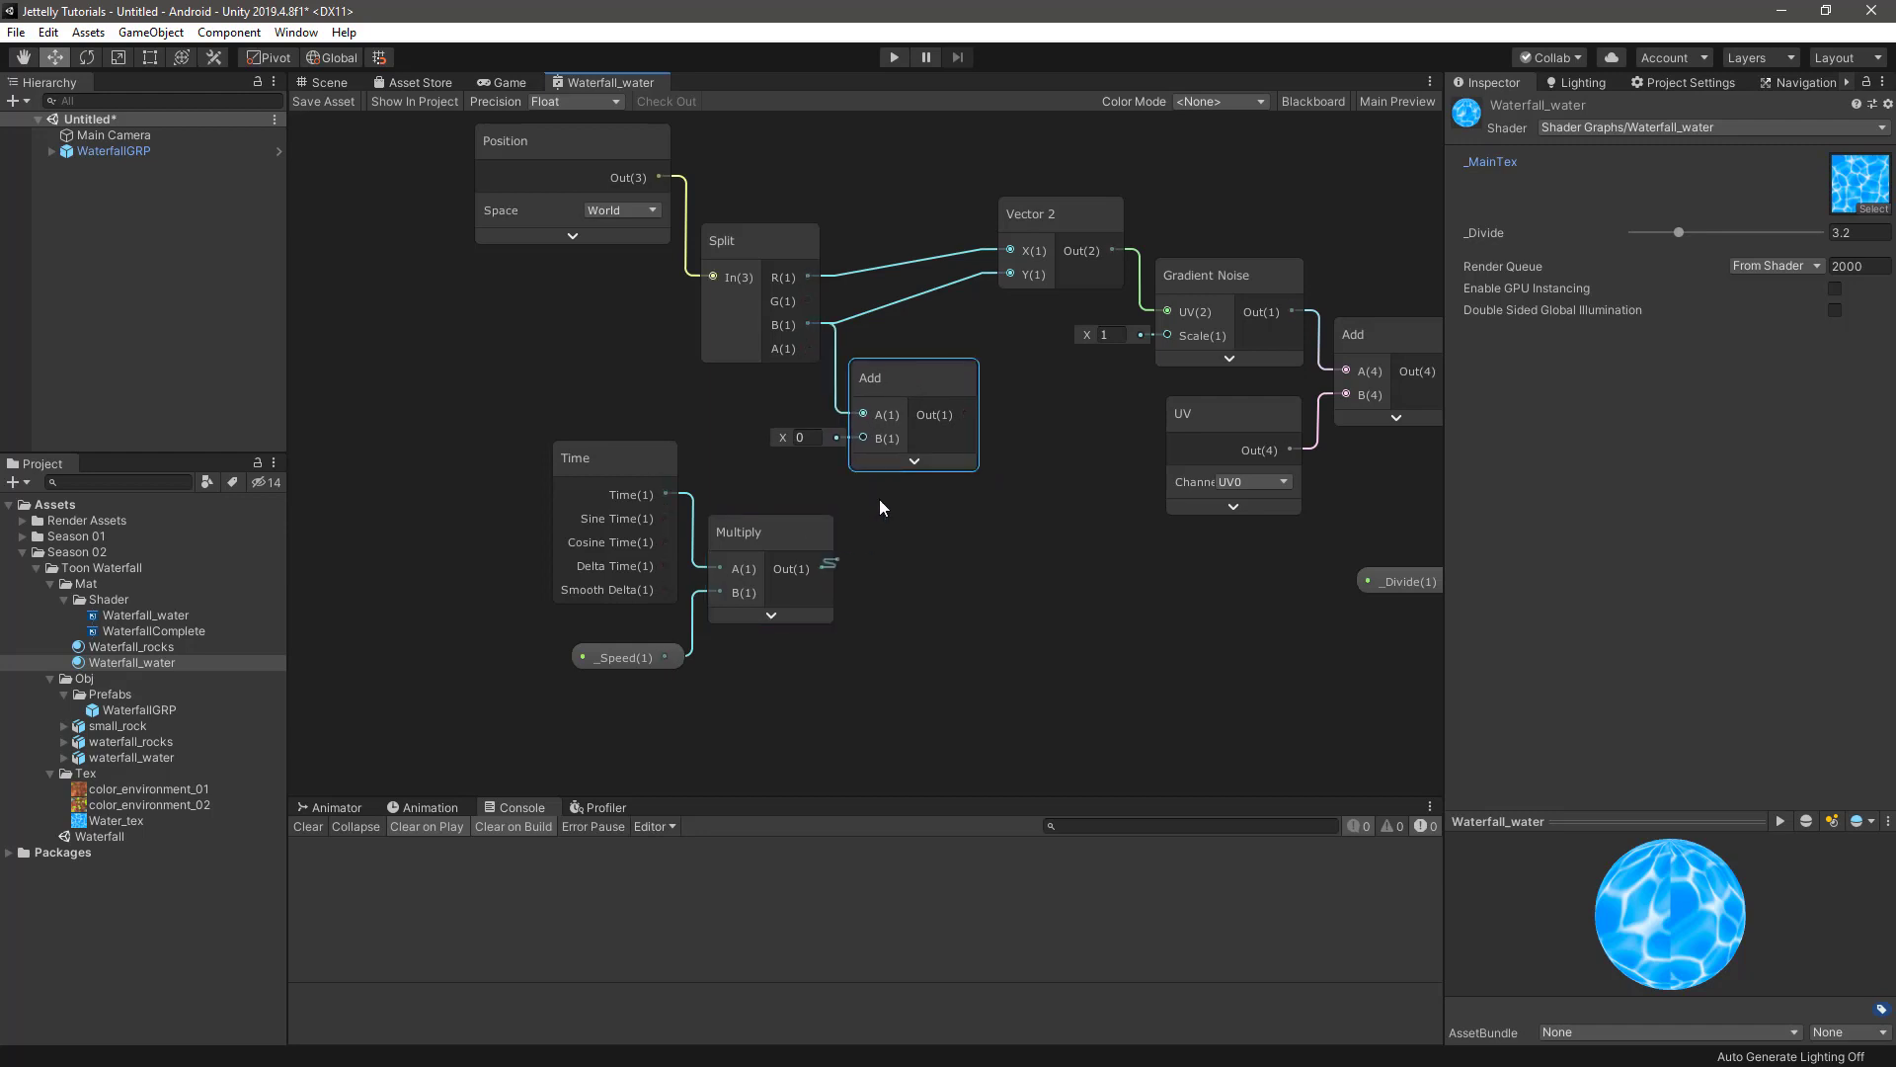
pyautogui.moveTo(825, 570); pyautogui.dragTo(875, 445)
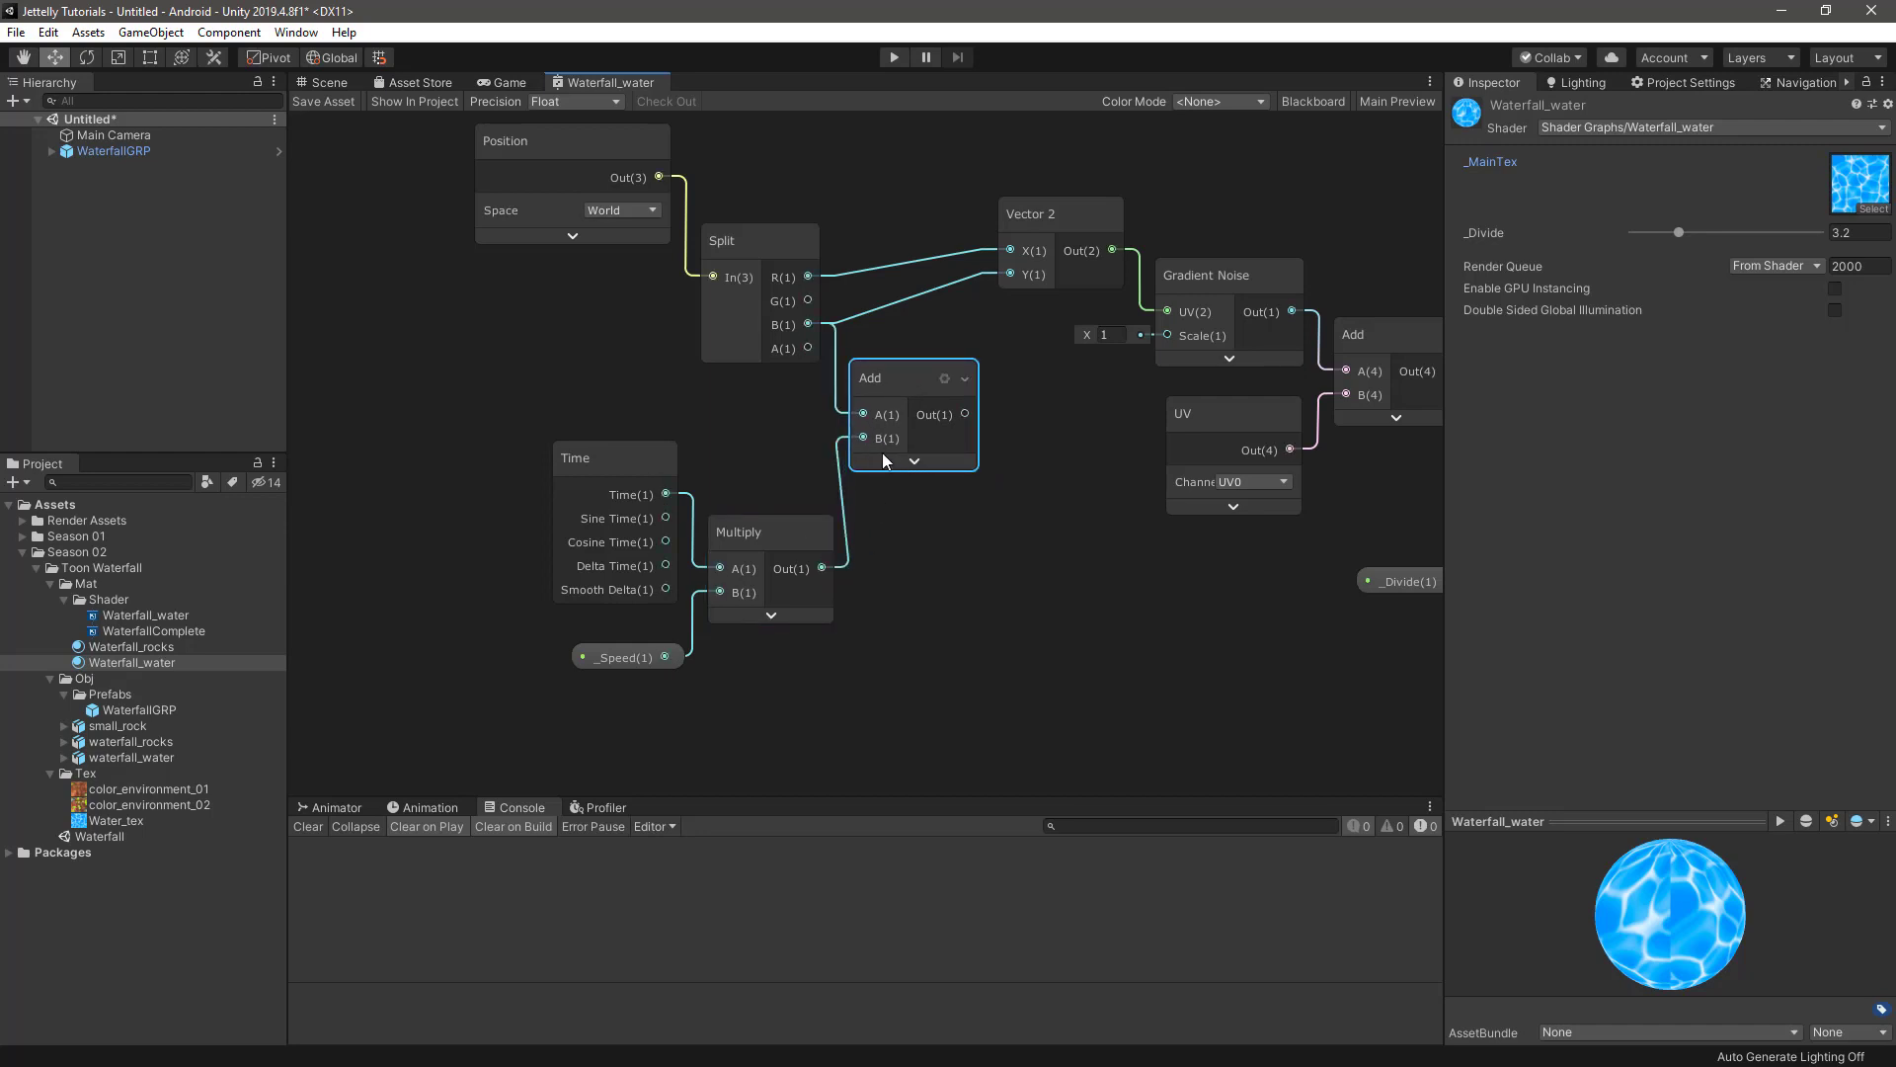
pyautogui.moveTo(965, 413); pyautogui.dragTo(1012, 274)
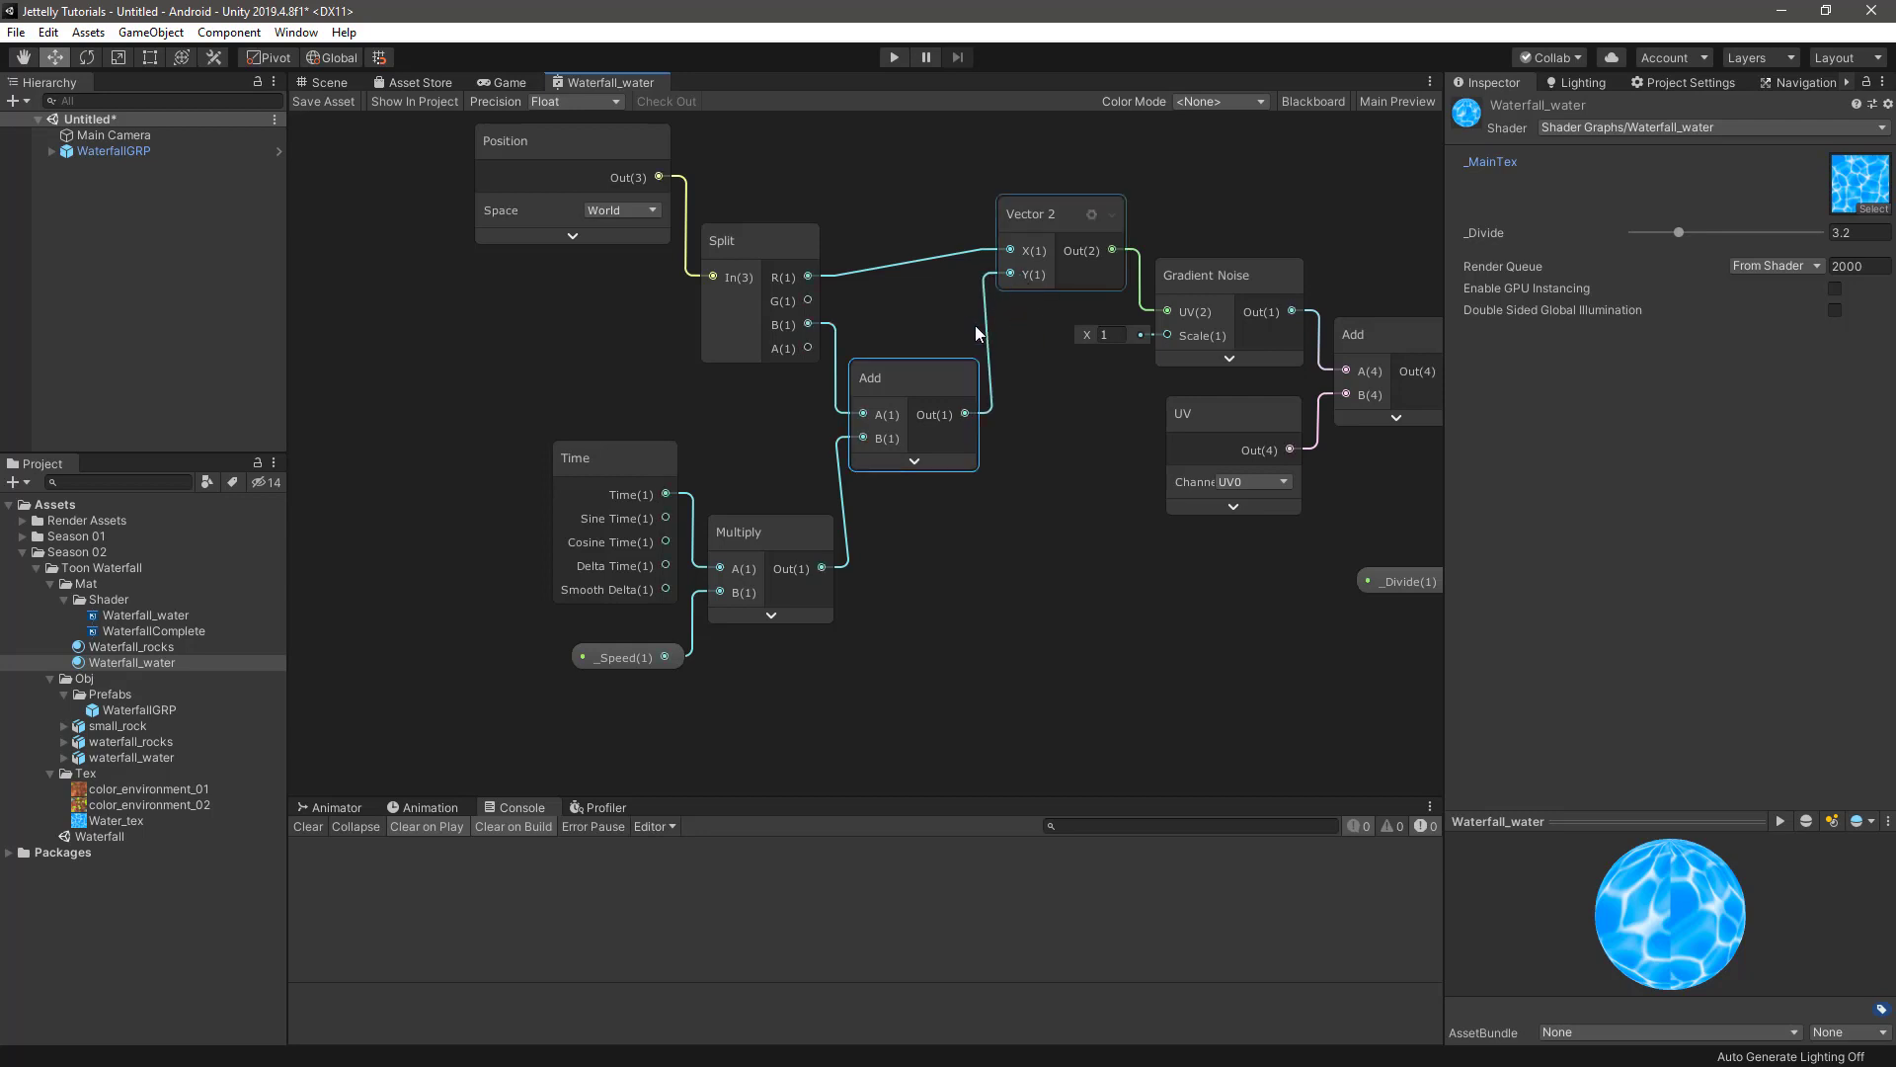
# - Rearrange the Position, Split, Add, Time, Multiply and _Speed nodes and zoom out
pyautogui.moveTo(890, 319); pyautogui.dragTo(915, 442, button='middle')
pyautogui.moveTo(915, 443); pyautogui.dragTo(682, 296)
pyautogui.moveTo(788, 373); pyautogui.dragTo(778, 341)
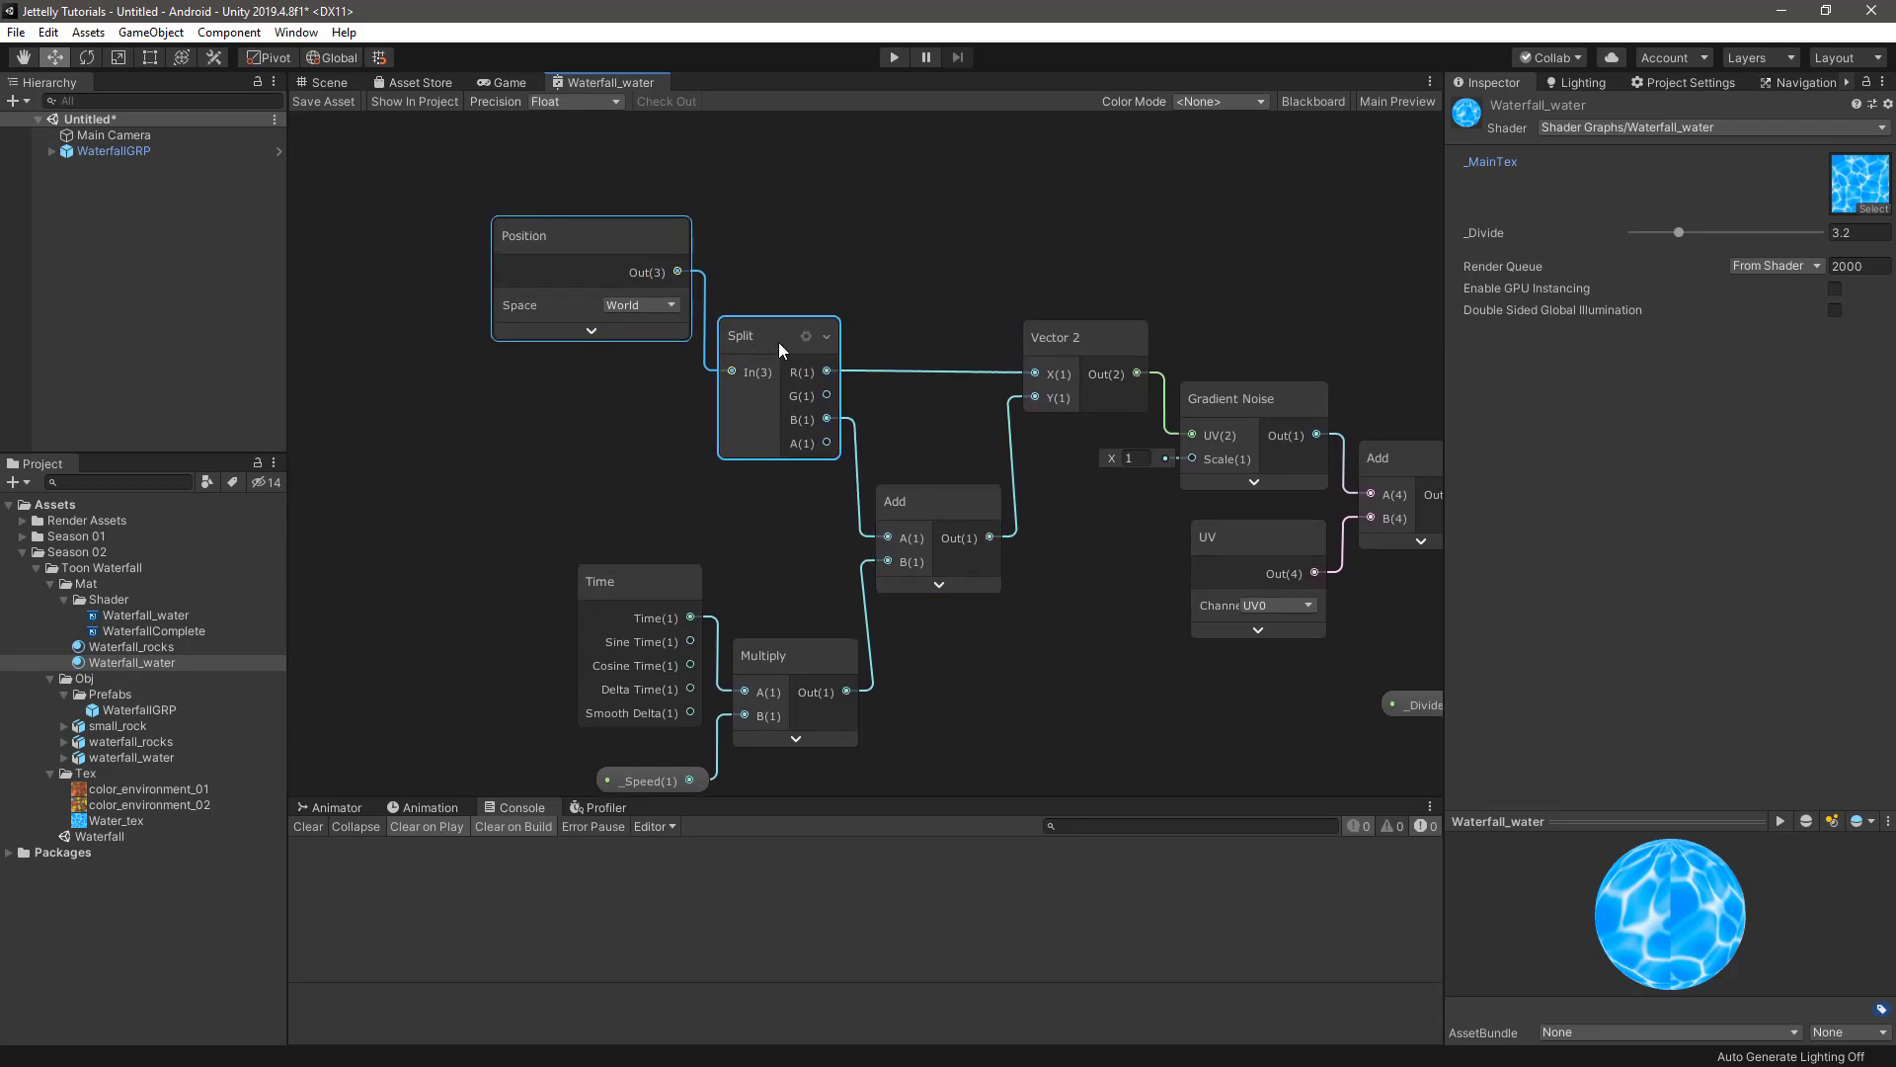
pyautogui.moveTo(922, 506); pyautogui.dragTo(914, 501)
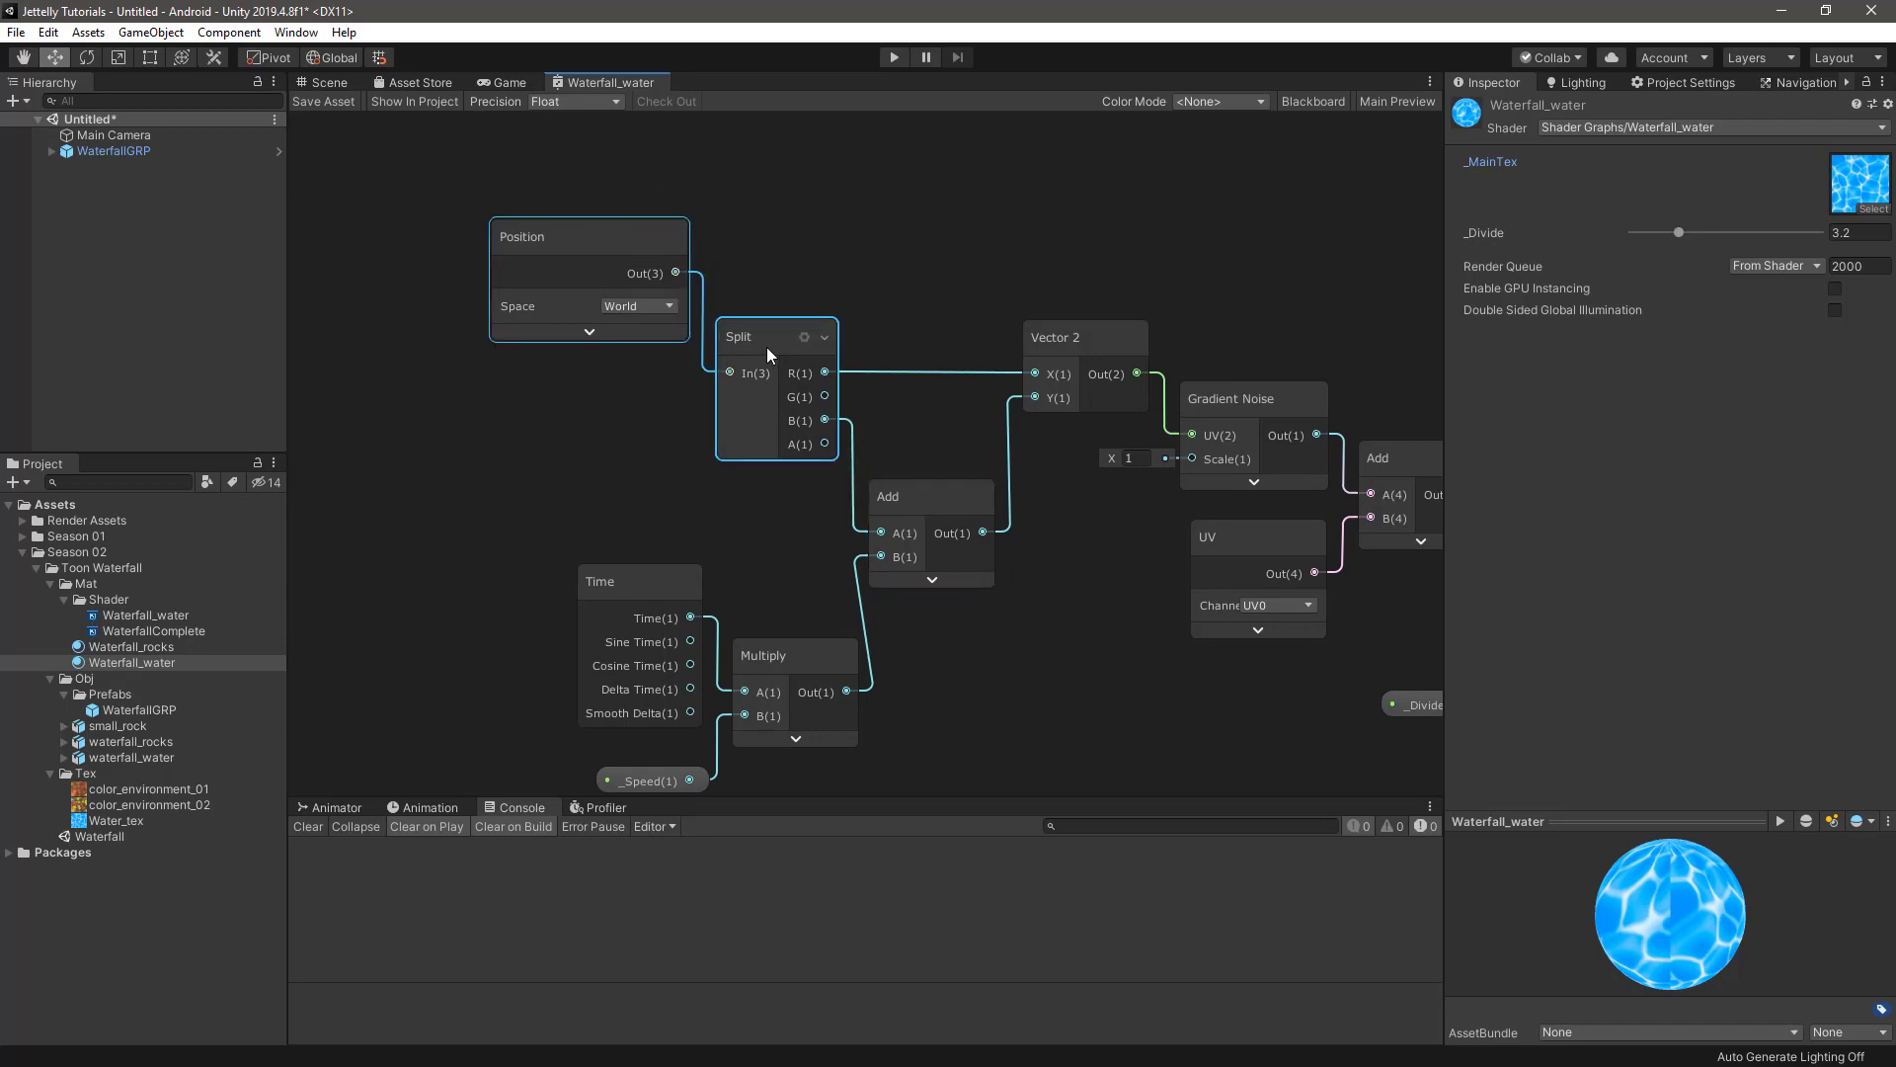
pyautogui.moveTo(787, 589); pyautogui.dragTo(803, 478, button='middle')
pyautogui.moveTo(677, 411); pyautogui.dragTo(800, 651)
pyautogui.moveTo(800, 531); pyautogui.dragTo(779, 514)
pyautogui.scroll(-3, 779, 513)
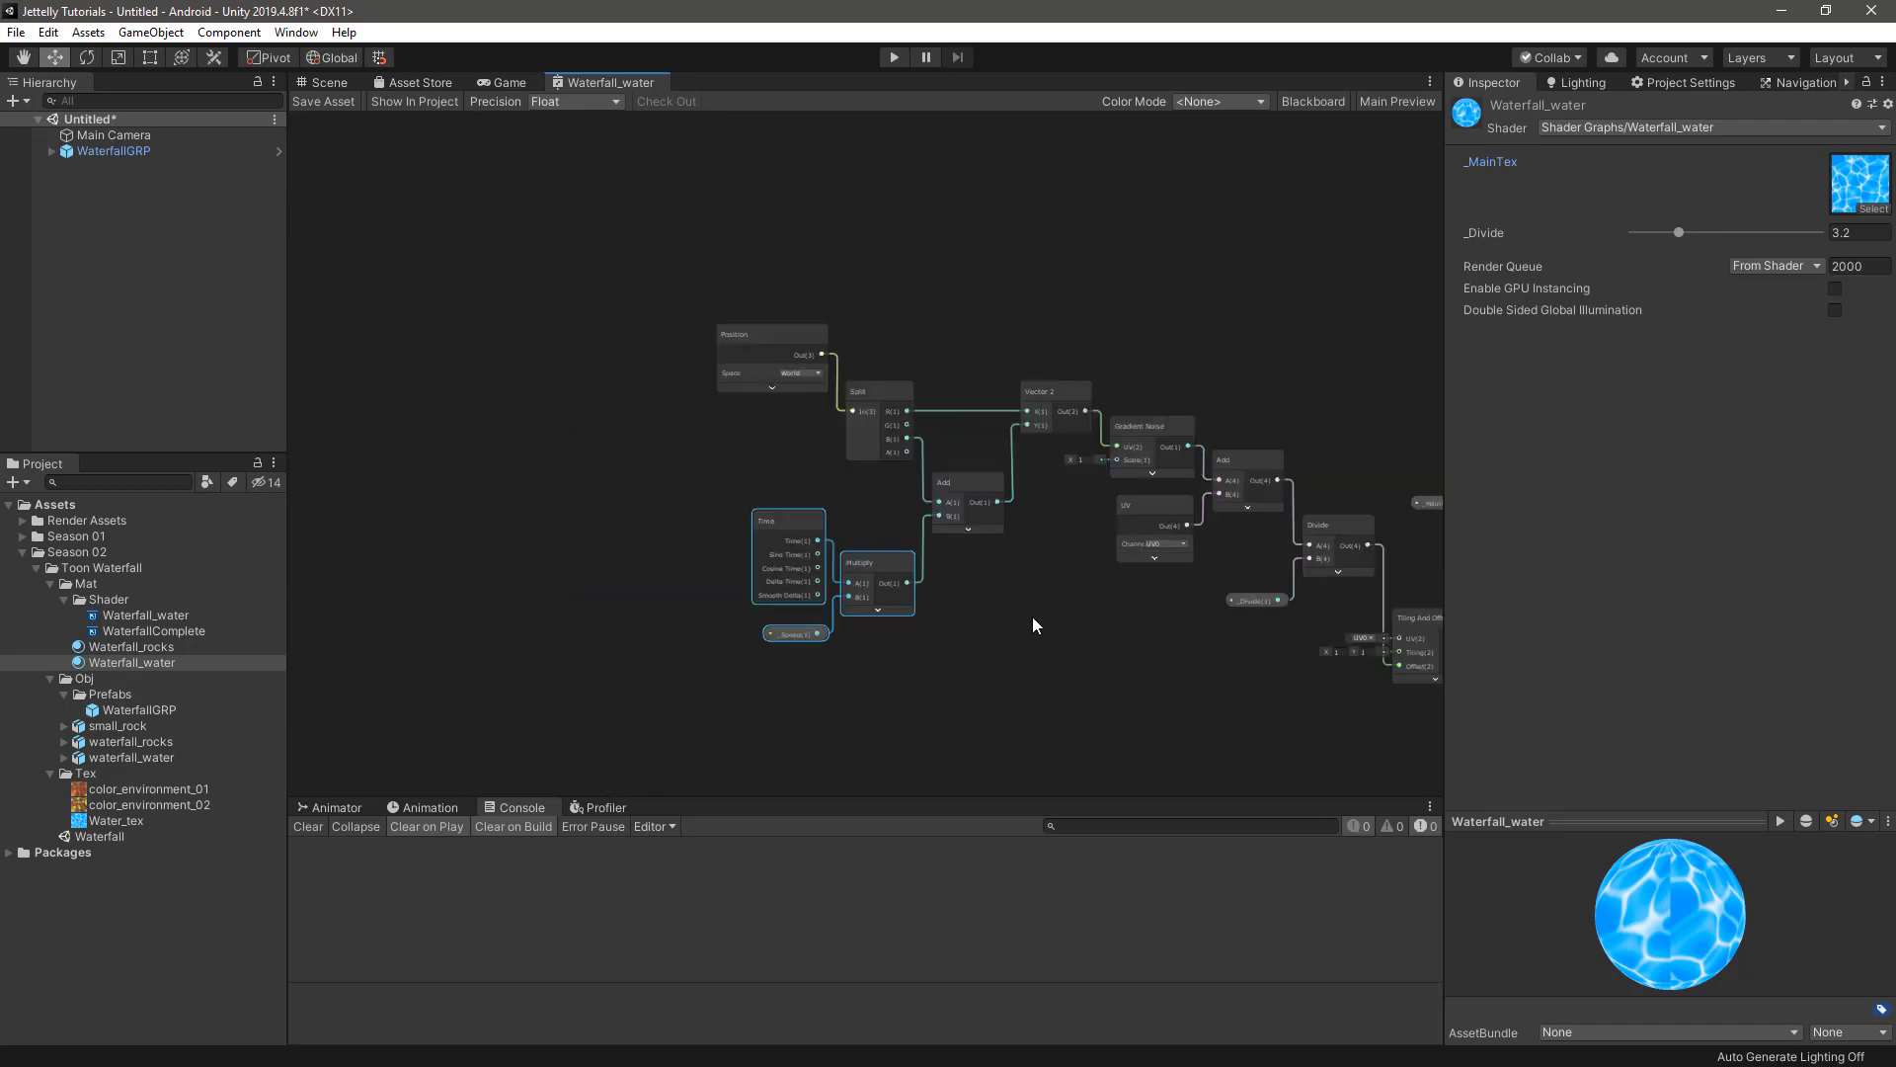
pyautogui.moveTo(1034, 617)
pyautogui.mouseDown(button='middle')
pyautogui.moveTo(828, 494)
pyautogui.moveTo(713, 511)
pyautogui.mouseUp(button='middle')
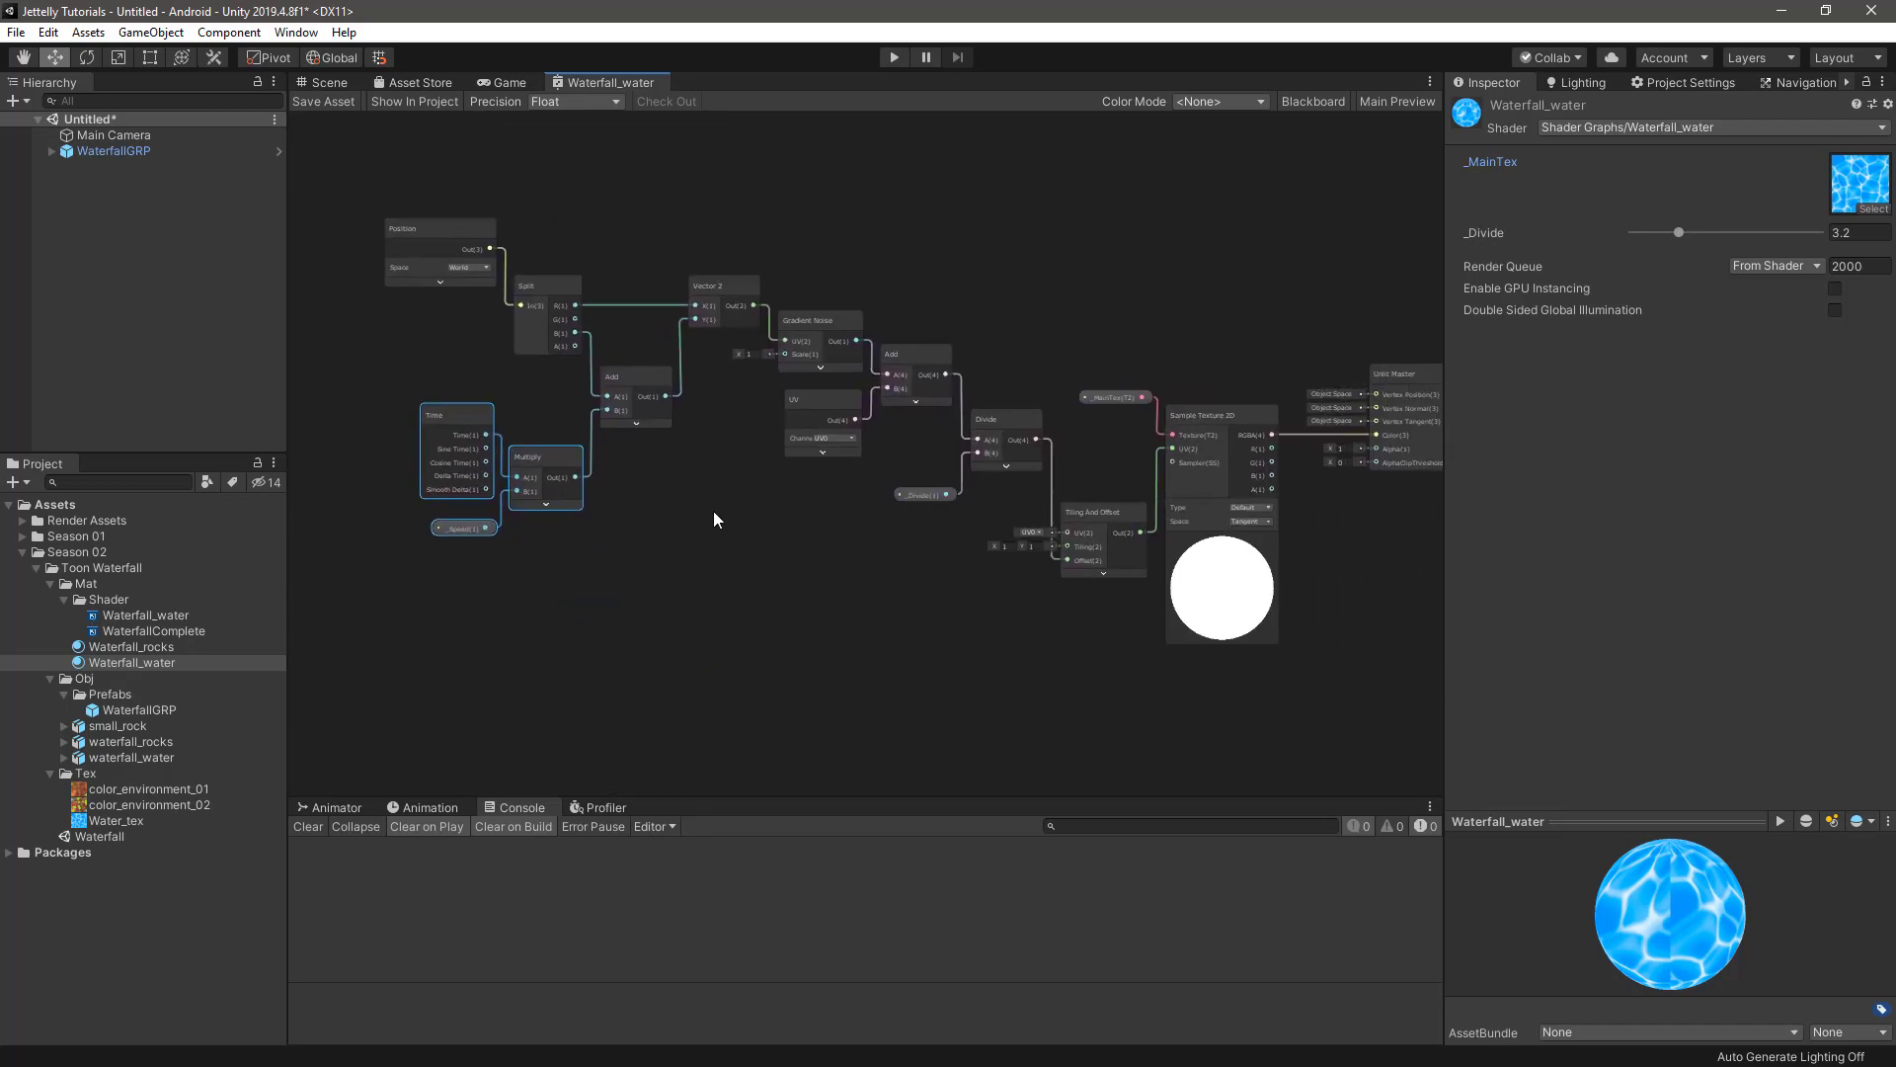
# - In the scene, test the water's _Speed at -2 and 2, then reset it to 0
pyautogui.click(330, 83)
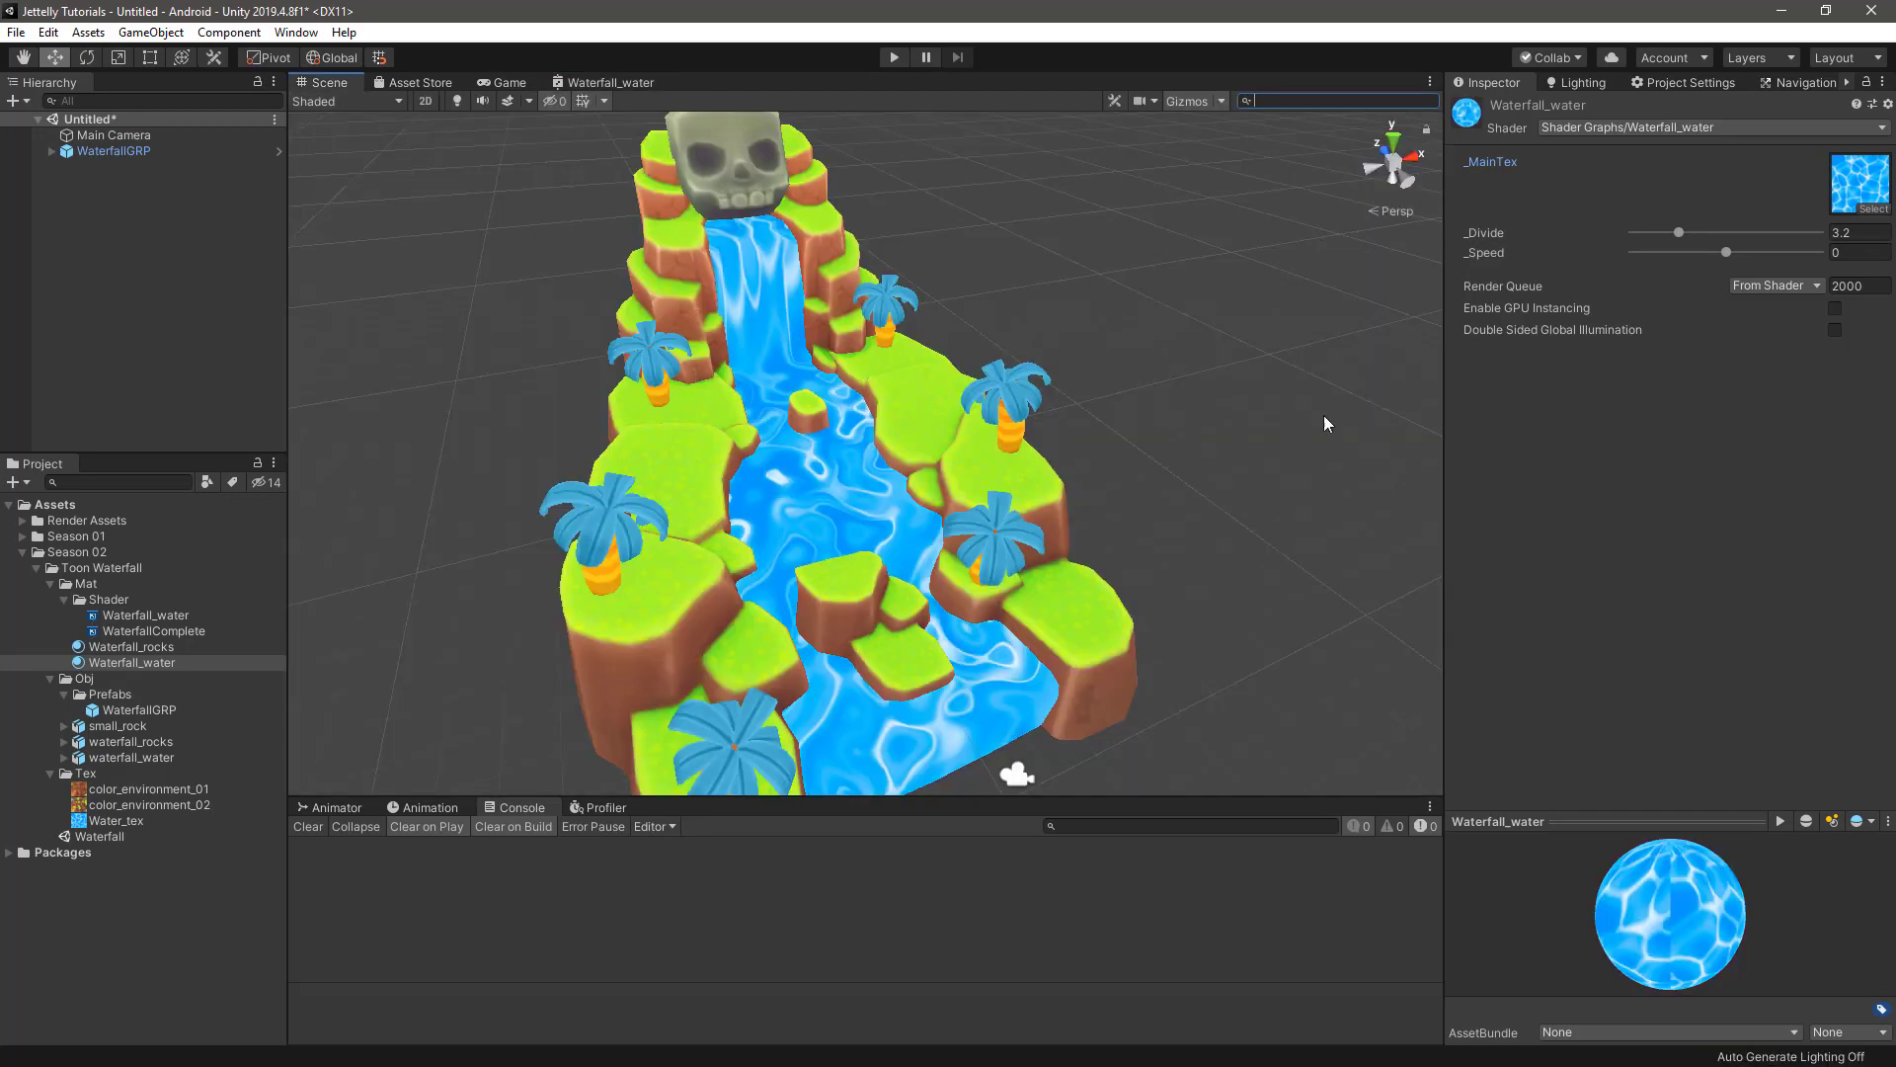
pyautogui.click(1846, 252)
pyautogui.write('-2')
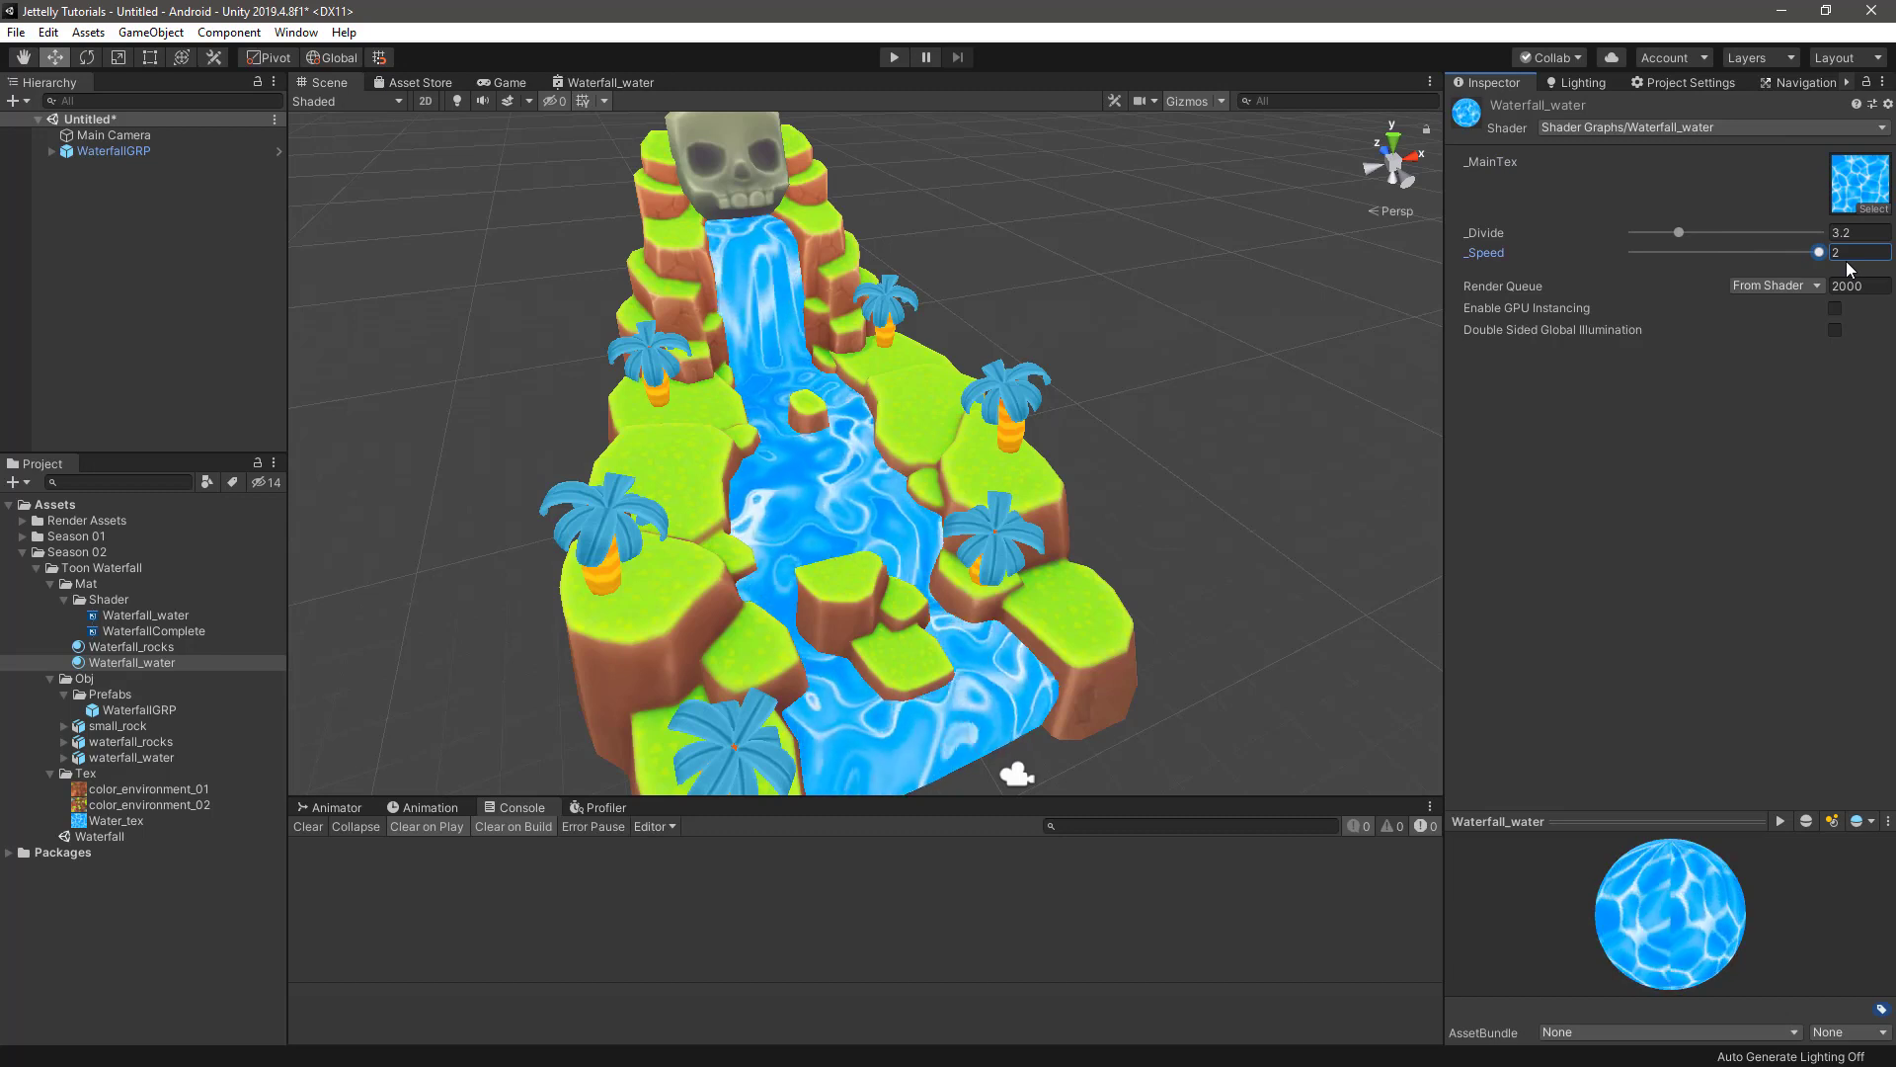
pyautogui.press('BackSpace')
pyautogui.press('BackSpace')
pyautogui.write('2')
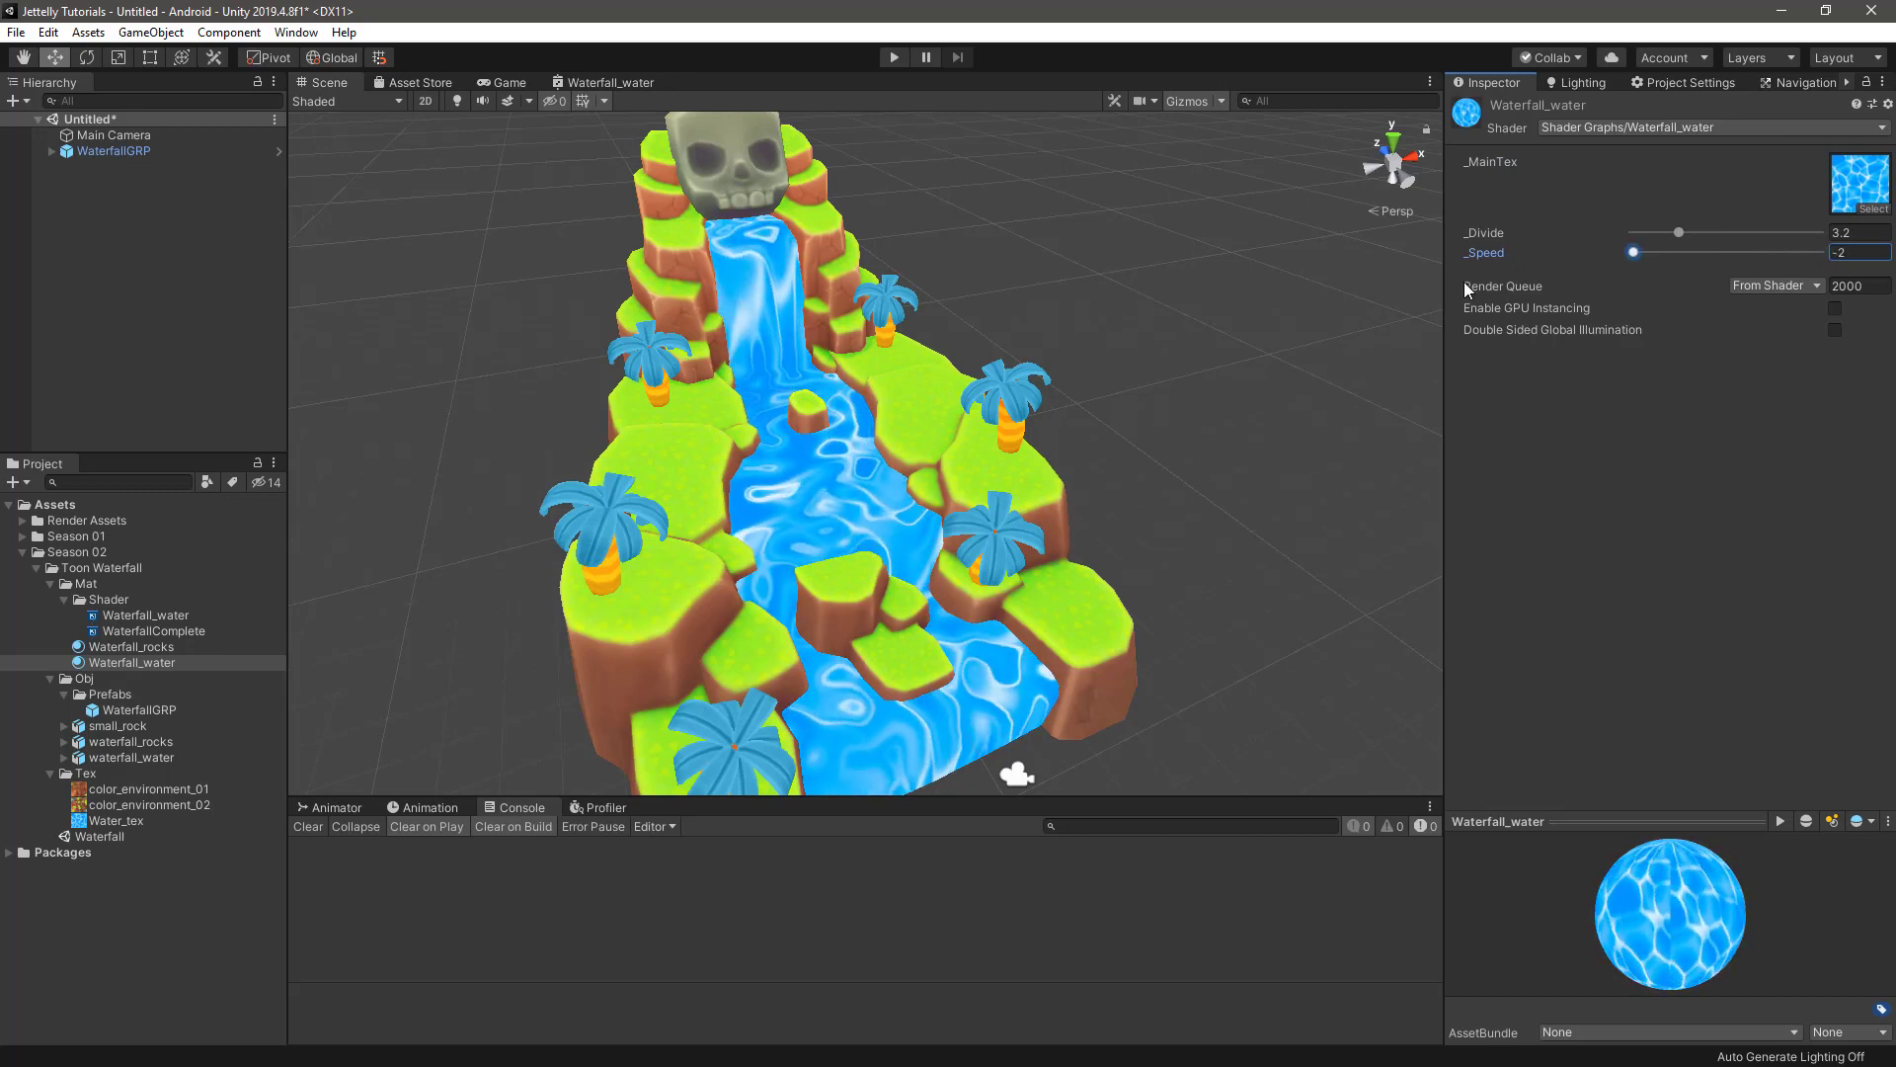
pyautogui.moveTo(987, 613)
pyautogui.keyDown('alt'); pyautogui.mouseDown()
pyautogui.moveTo(1126, 604)
pyautogui.moveTo(1096, 646)
pyautogui.mouseUp(); pyautogui.keyUp('alt')
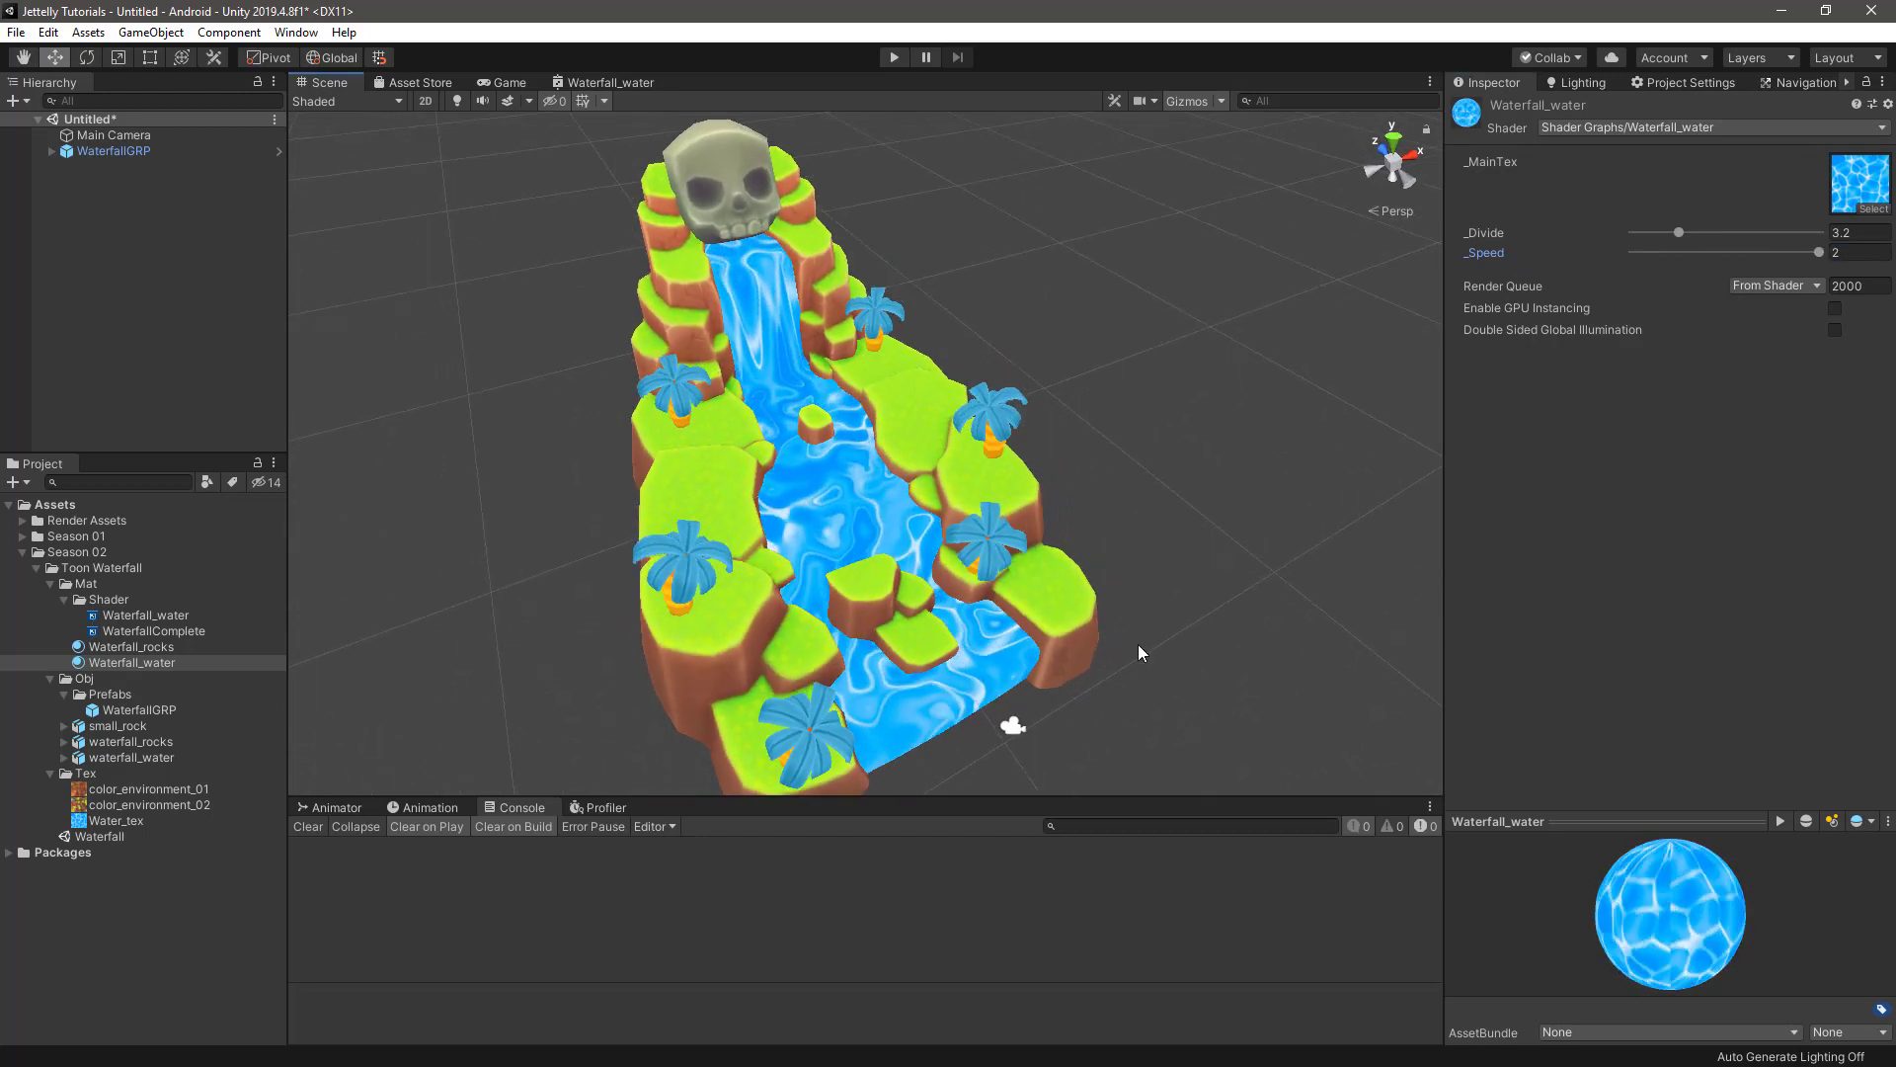
pyautogui.click(1867, 253)
pyautogui.write('0')
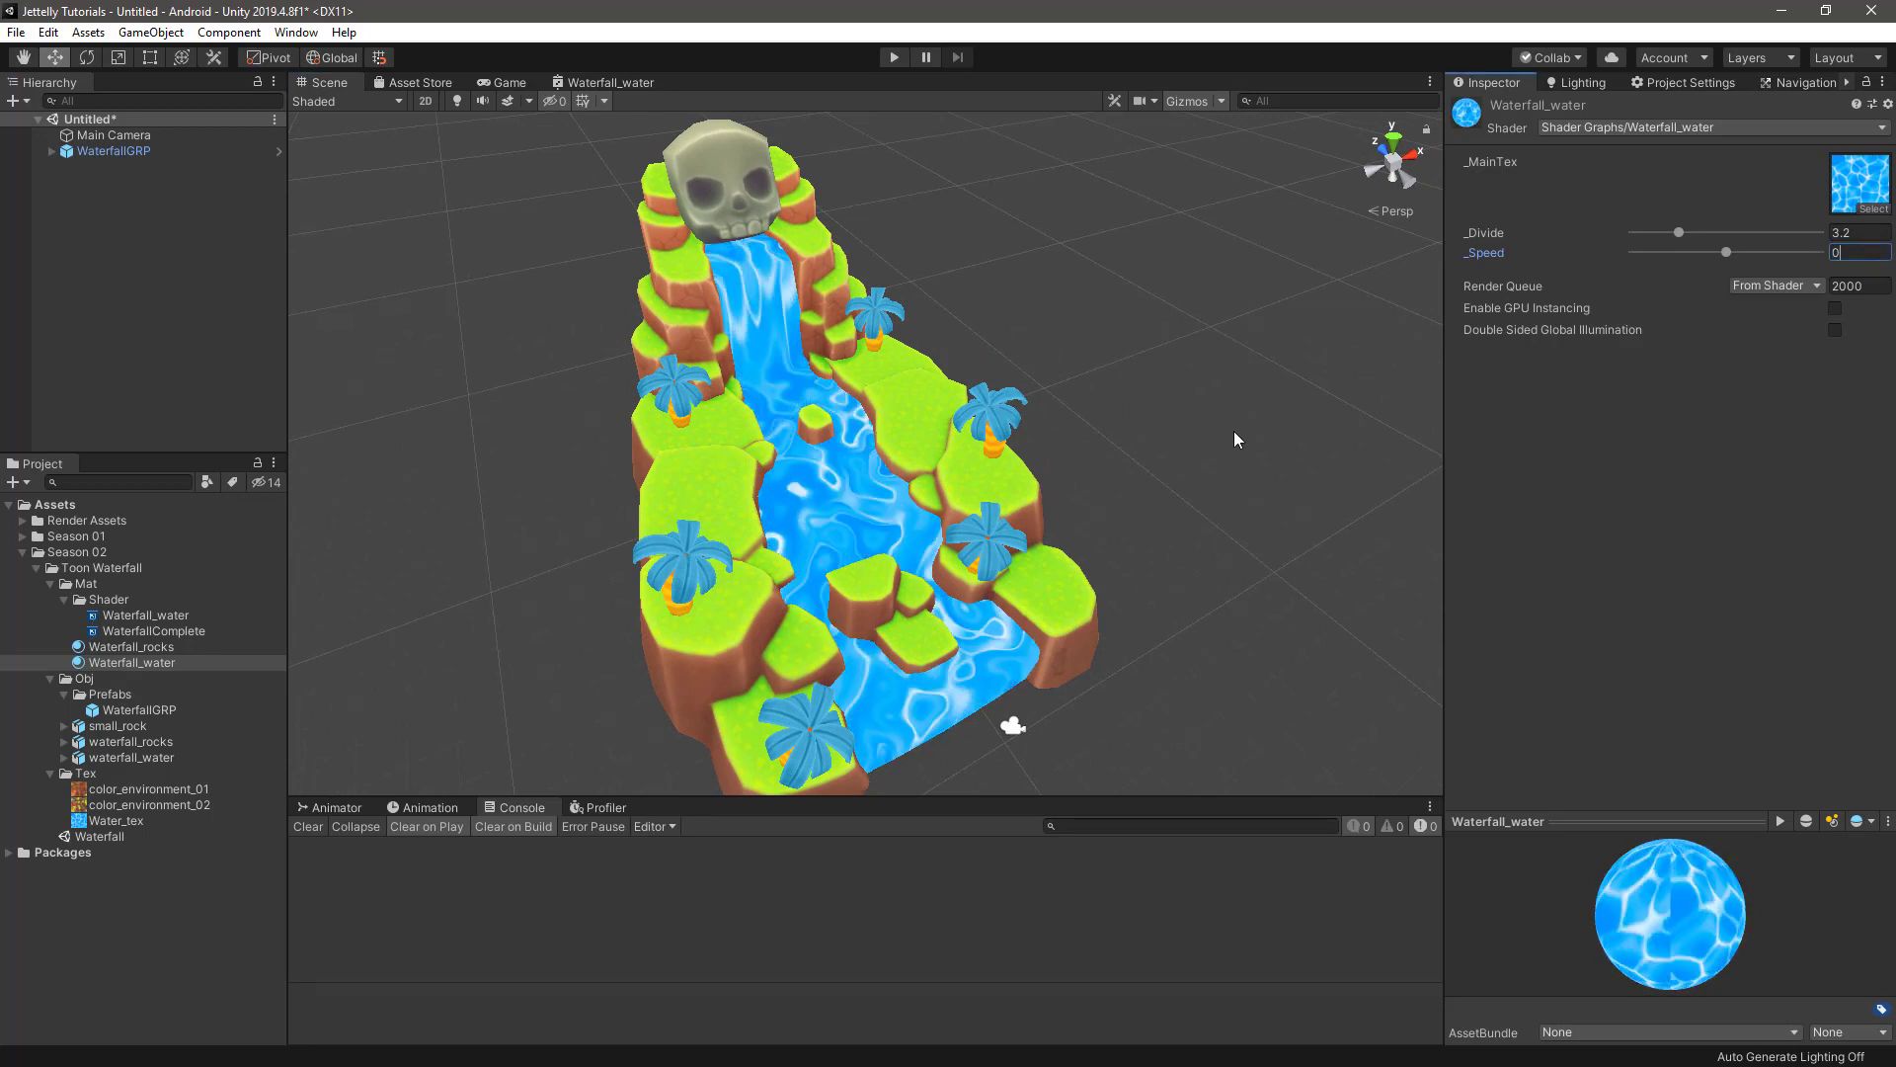
pyautogui.click(1231, 431)
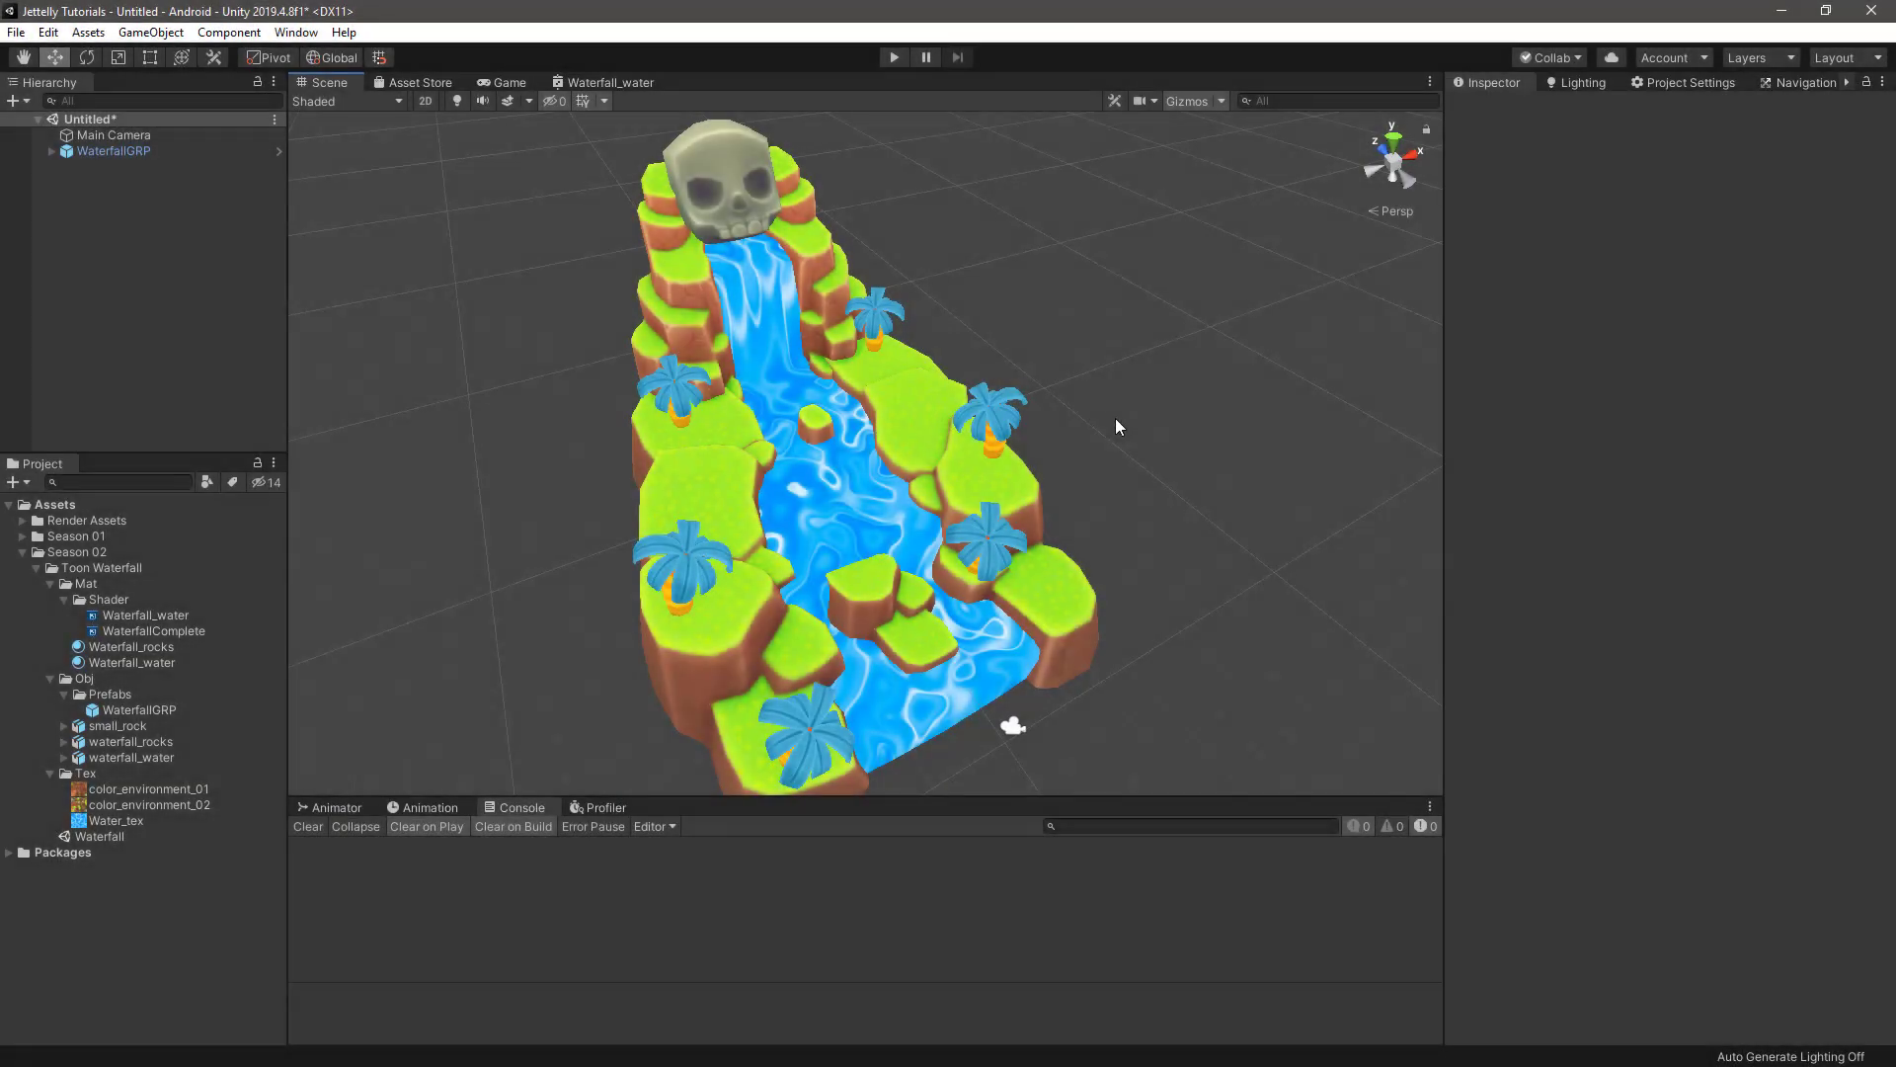
# - Switch back to the Waterfall_water shader graph and pan the view
pyautogui.click(592, 82)
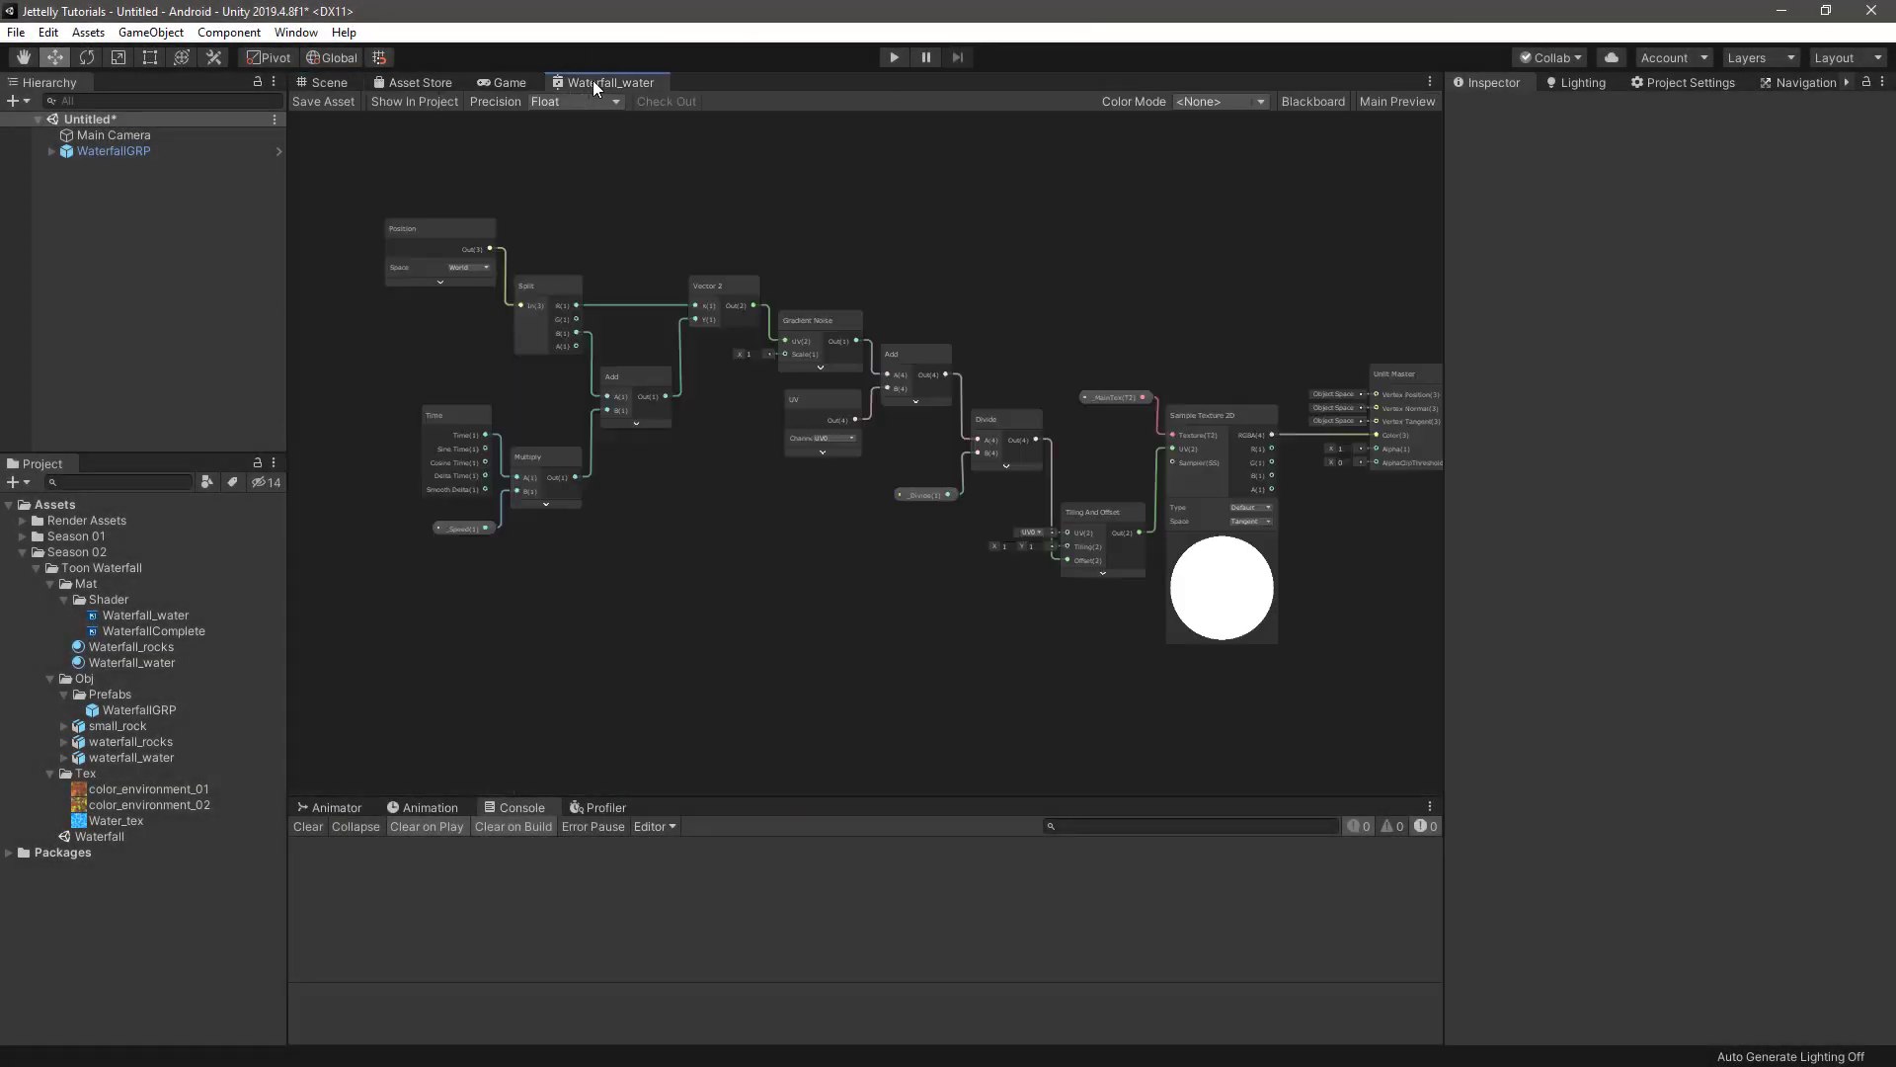
pyautogui.moveTo(838, 553); pyautogui.dragTo(717, 652, button='middle')
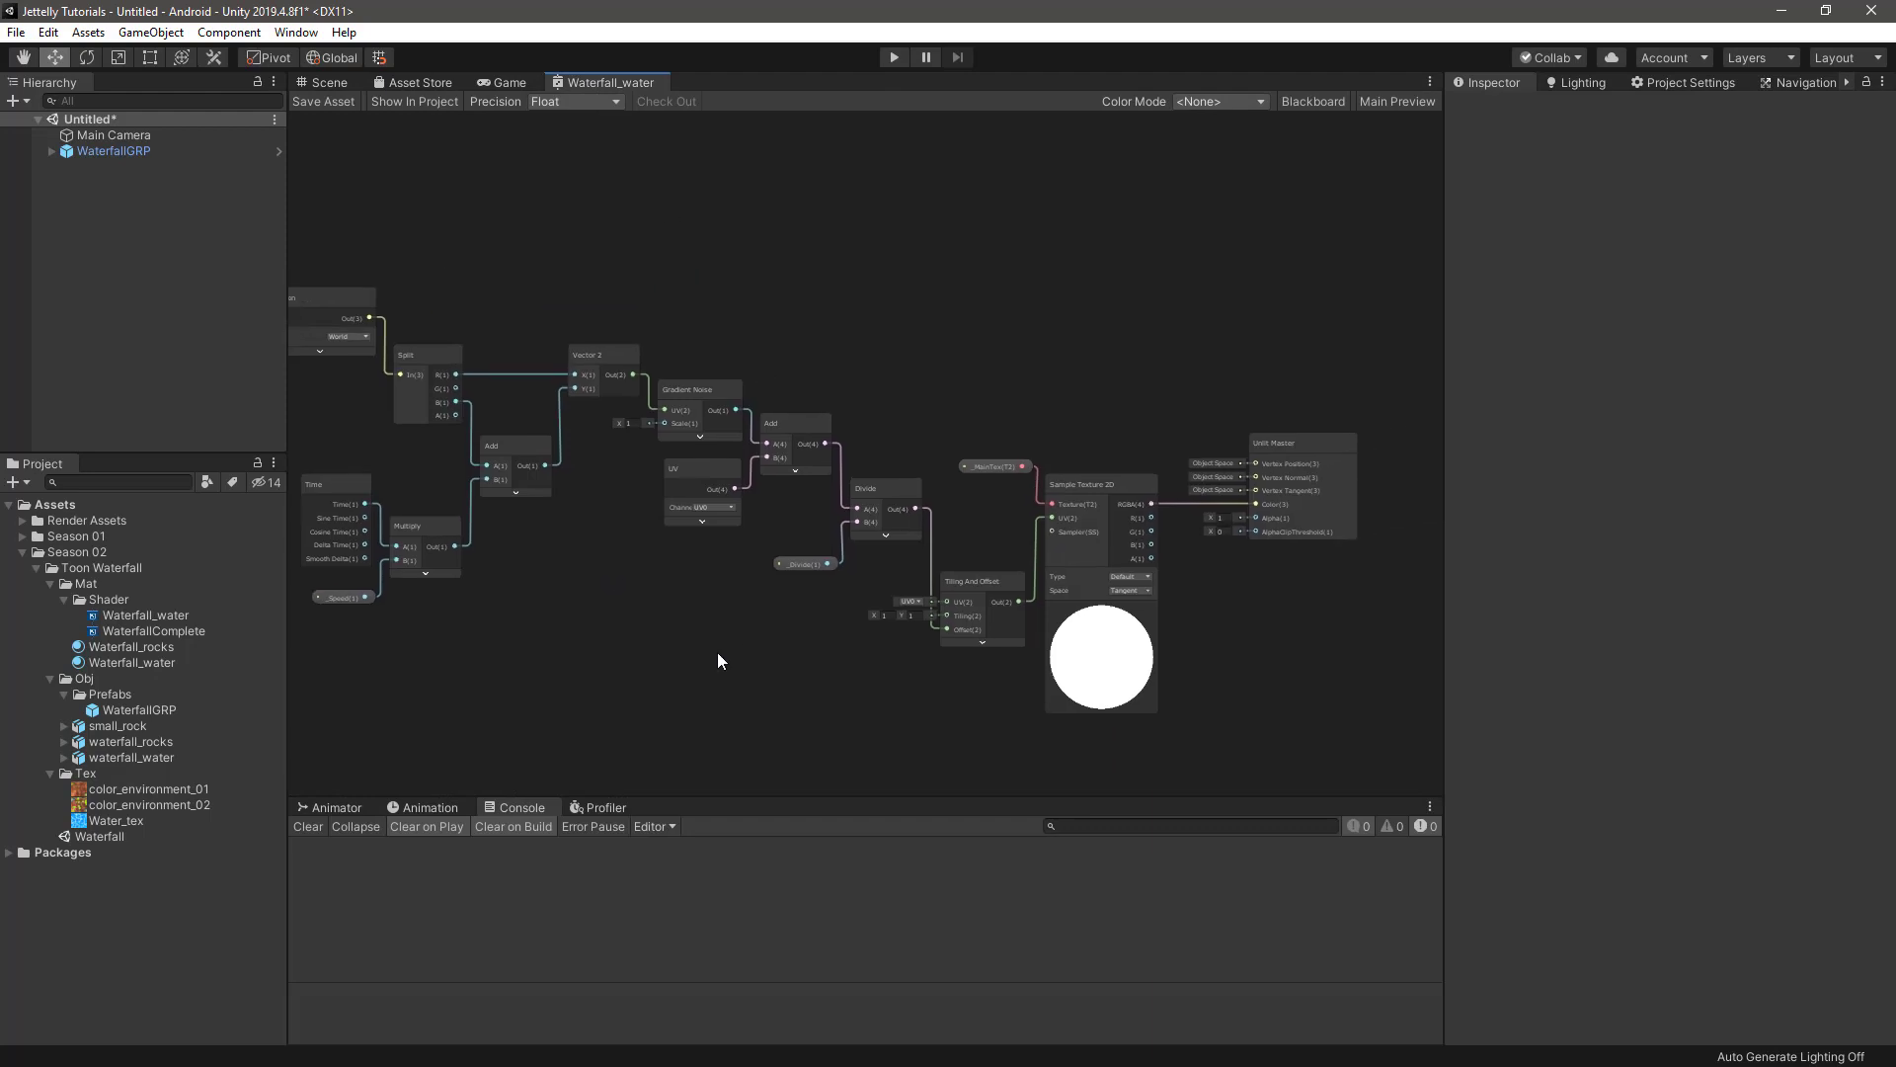
# - Add a second Gradient Noise node and move it up-left in empty space
pyautogui.moveTo(883, 383); pyautogui.dragTo(879, 517, button='middle')
pyautogui.scroll(3, 919, 425)
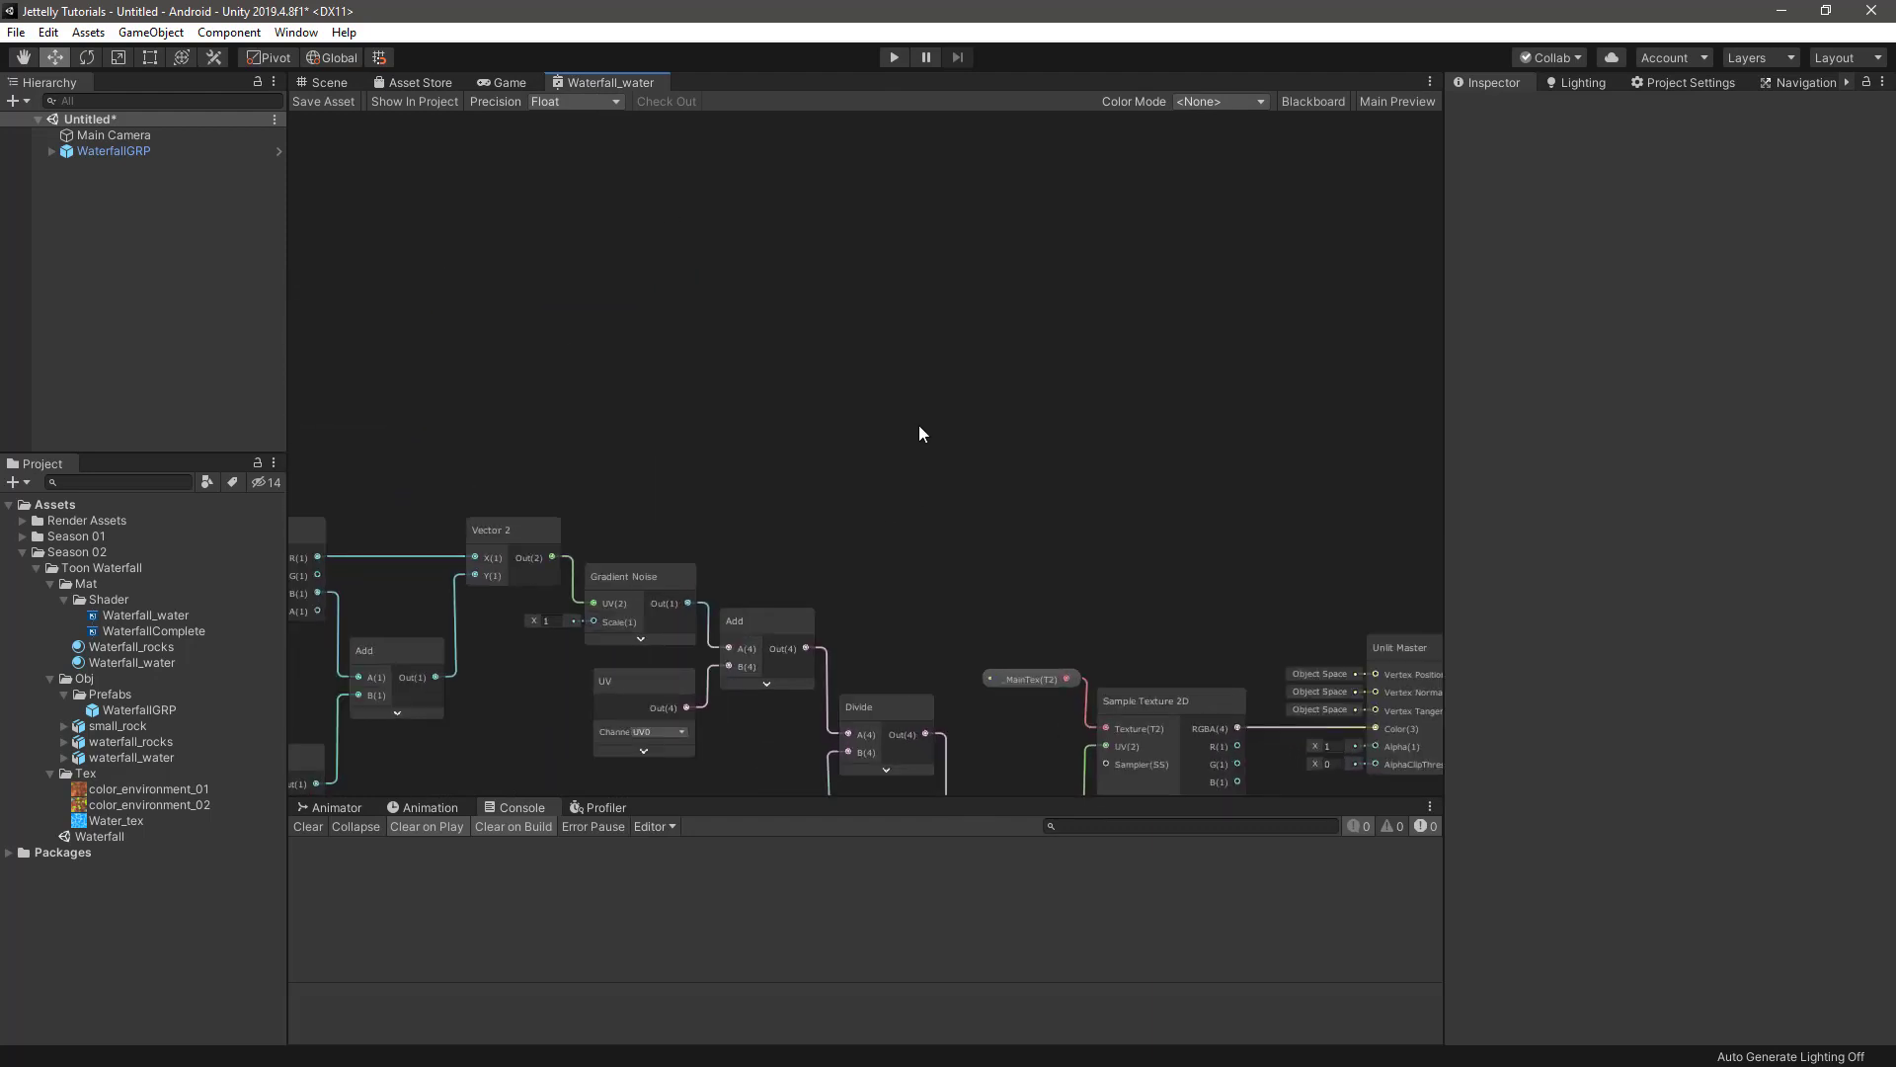
pyautogui.press('space')
pyautogui.write('gra')
pyautogui.press('Down')
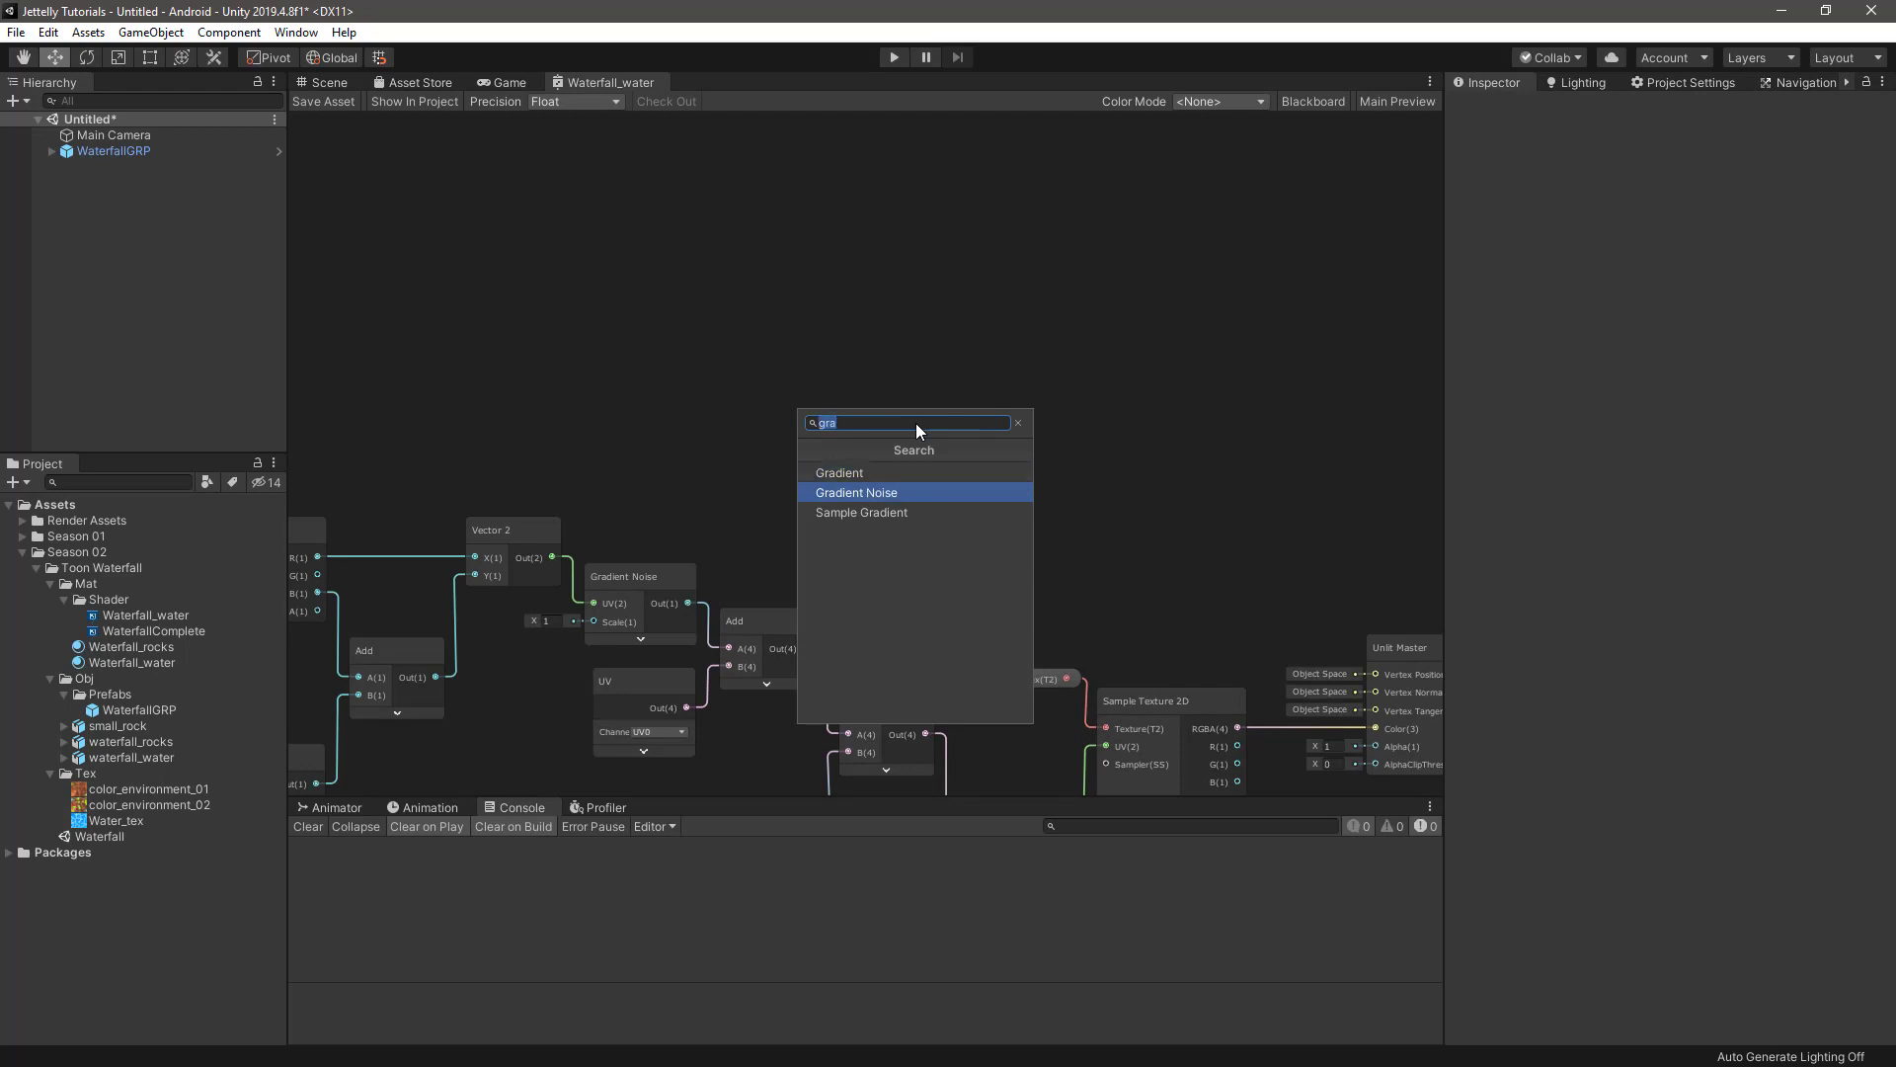
pyautogui.press('Return')
pyautogui.moveTo(989, 461); pyautogui.dragTo(881, 311)
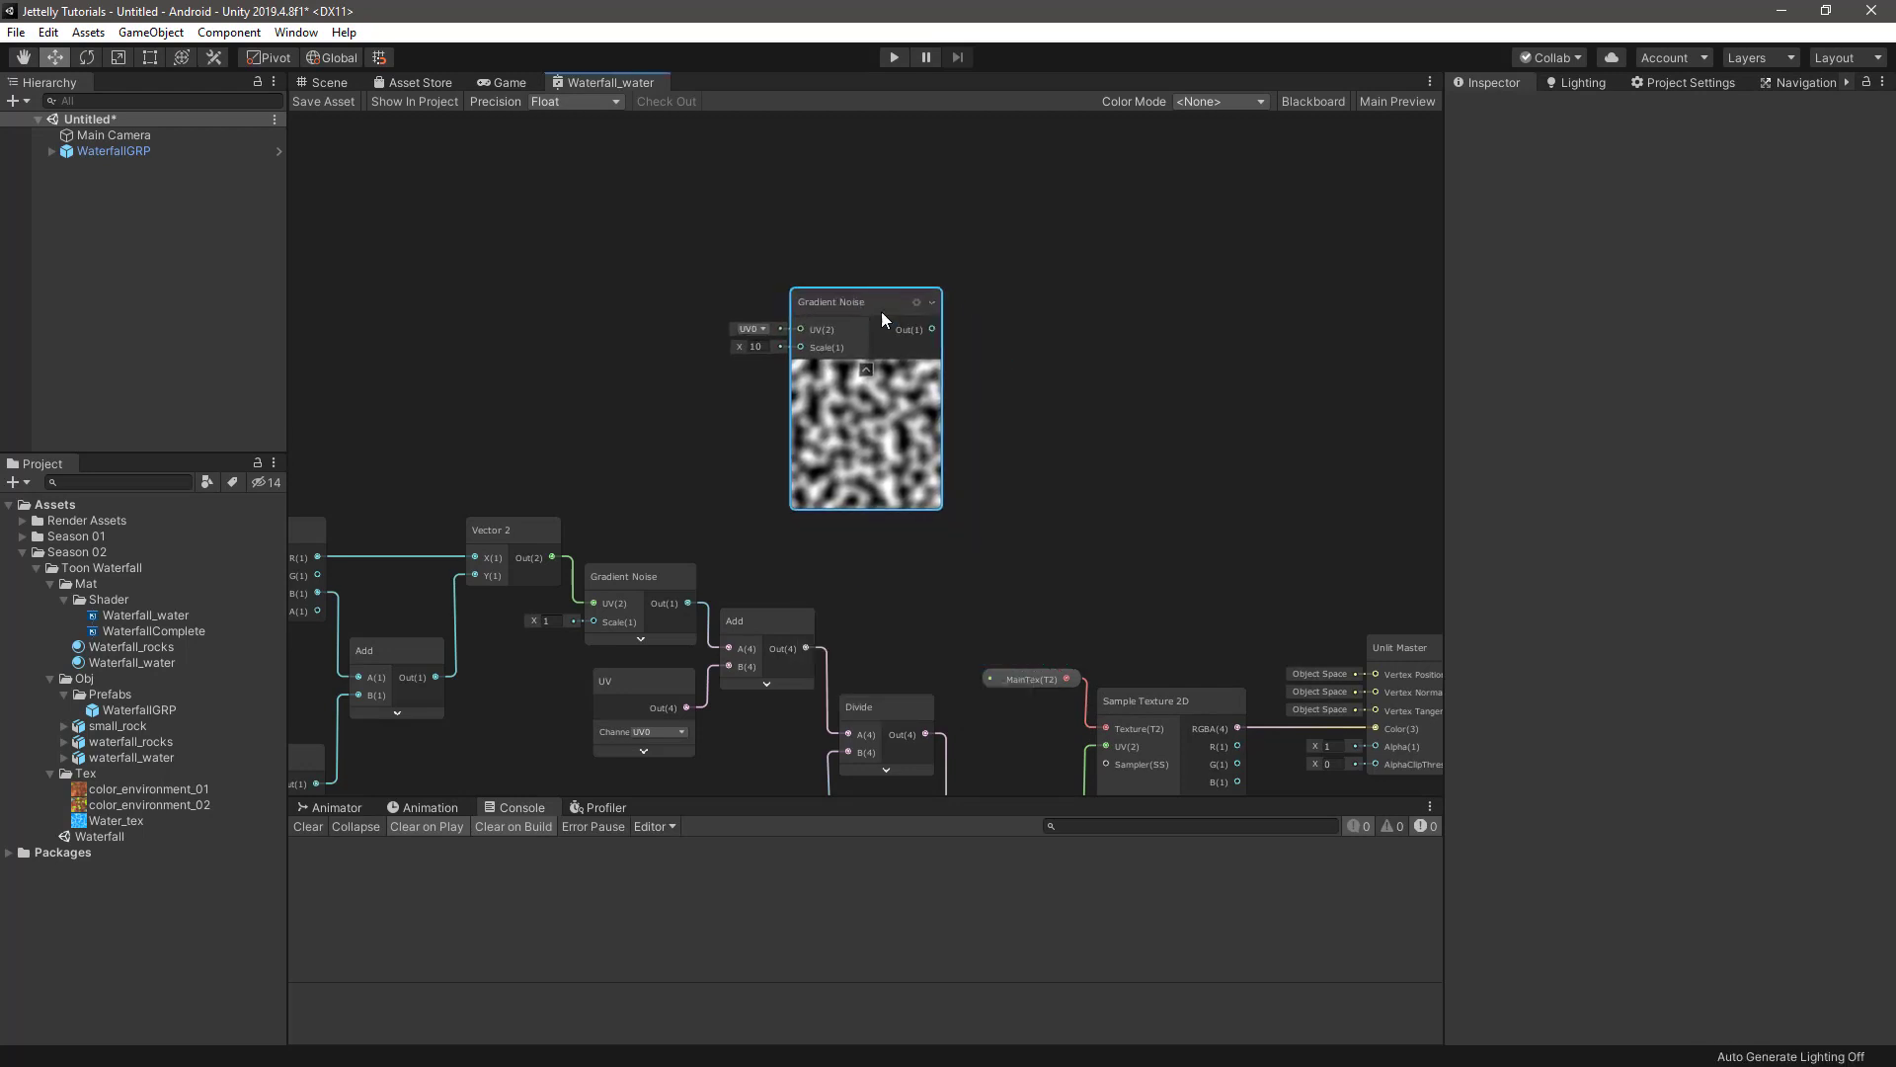
pyautogui.scroll(1, 938, 345)
pyautogui.moveTo(1124, 397); pyautogui.dragTo(993, 449, button='middle')
# - Add a Dot Product node above it and collapse both node previews
pyautogui.press('space')
pyautogui.write('dot')
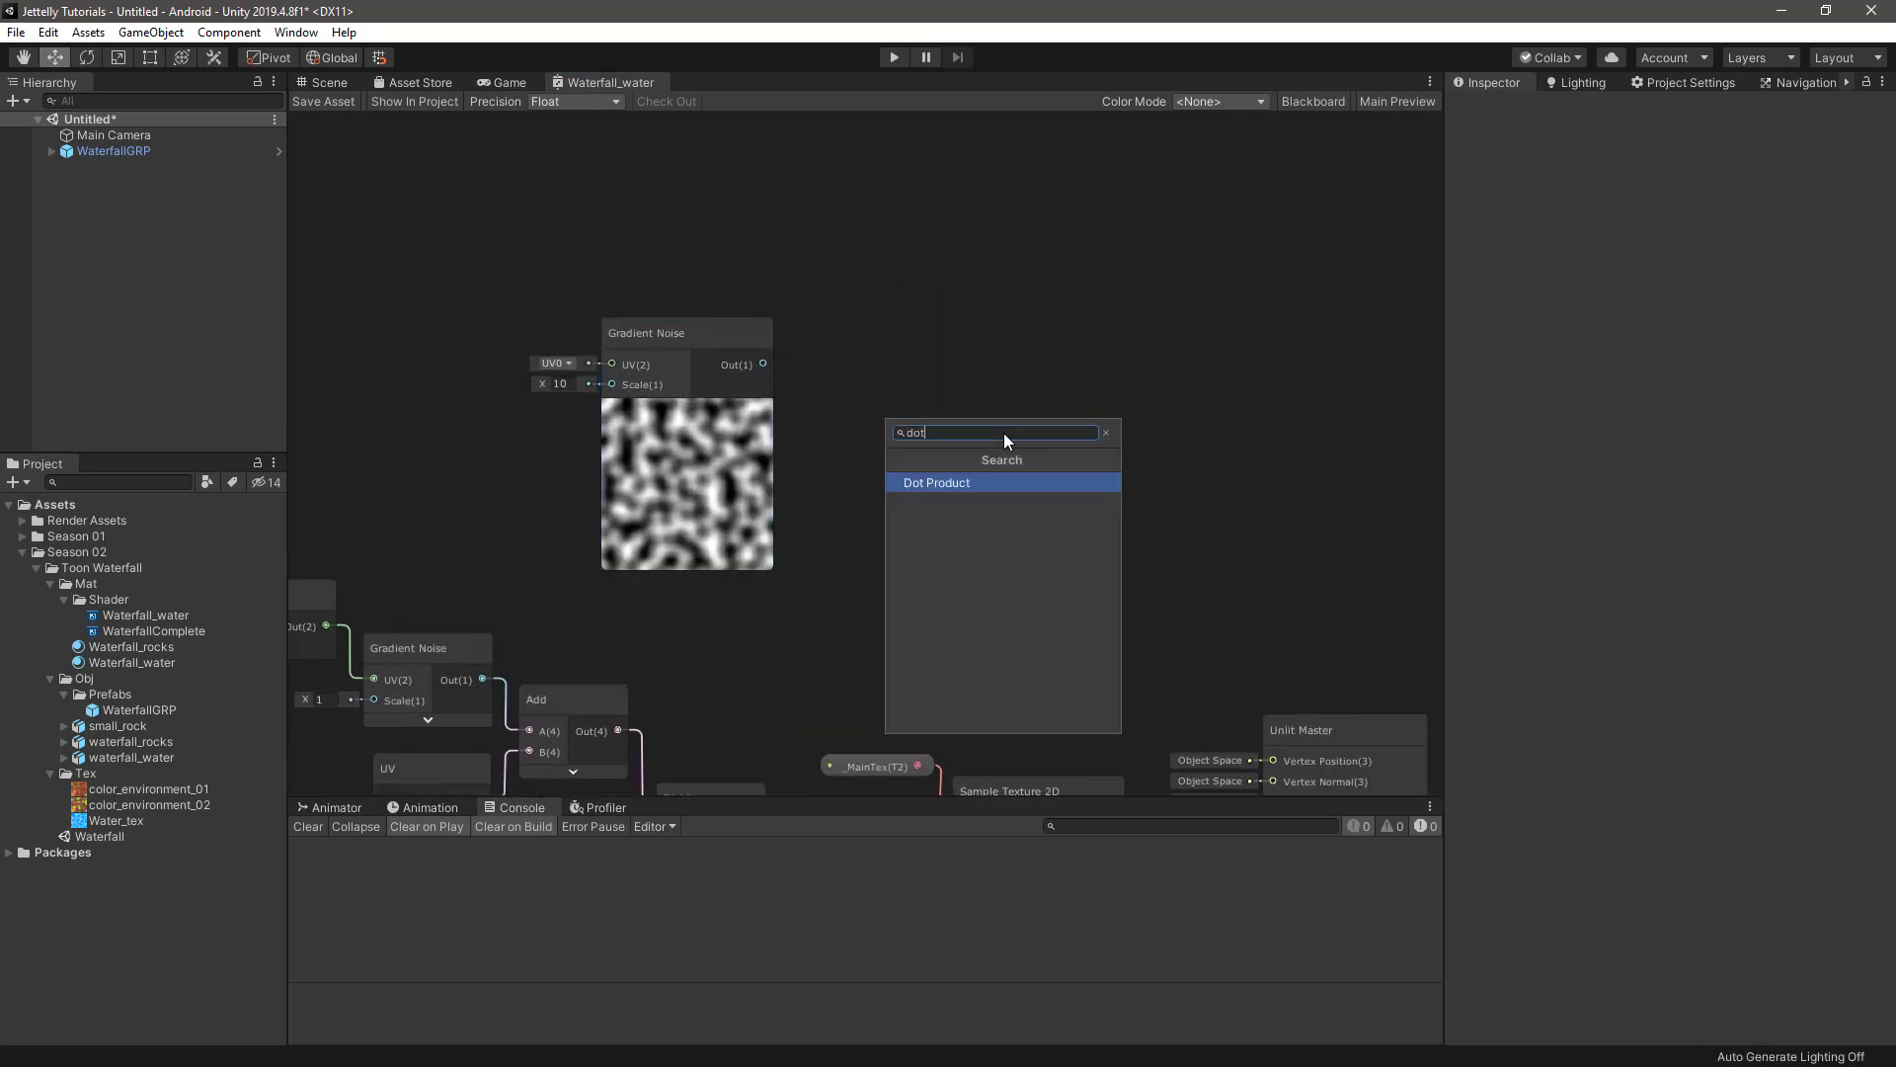
pyautogui.press('Return')
pyautogui.moveTo(1090, 462); pyautogui.dragTo(1093, 229)
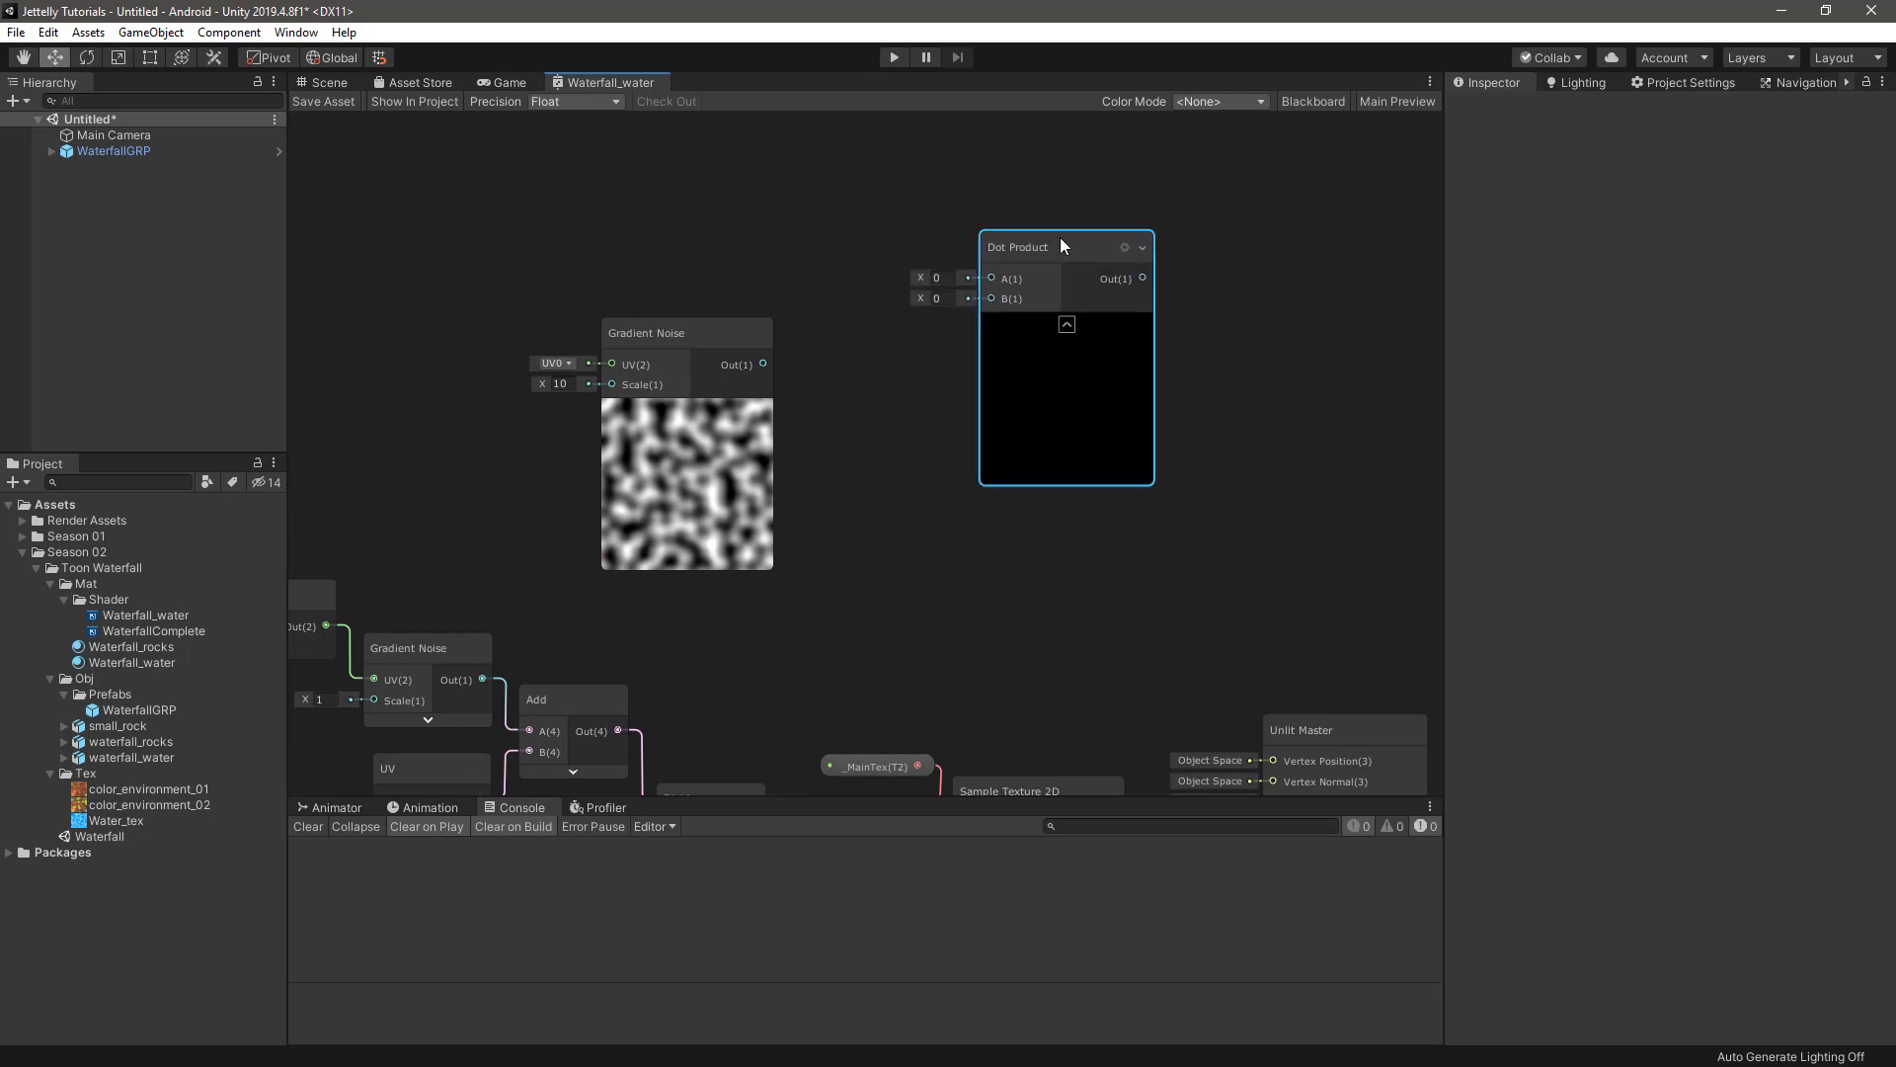
pyautogui.moveTo(970, 360); pyautogui.dragTo(949, 464, button='middle')
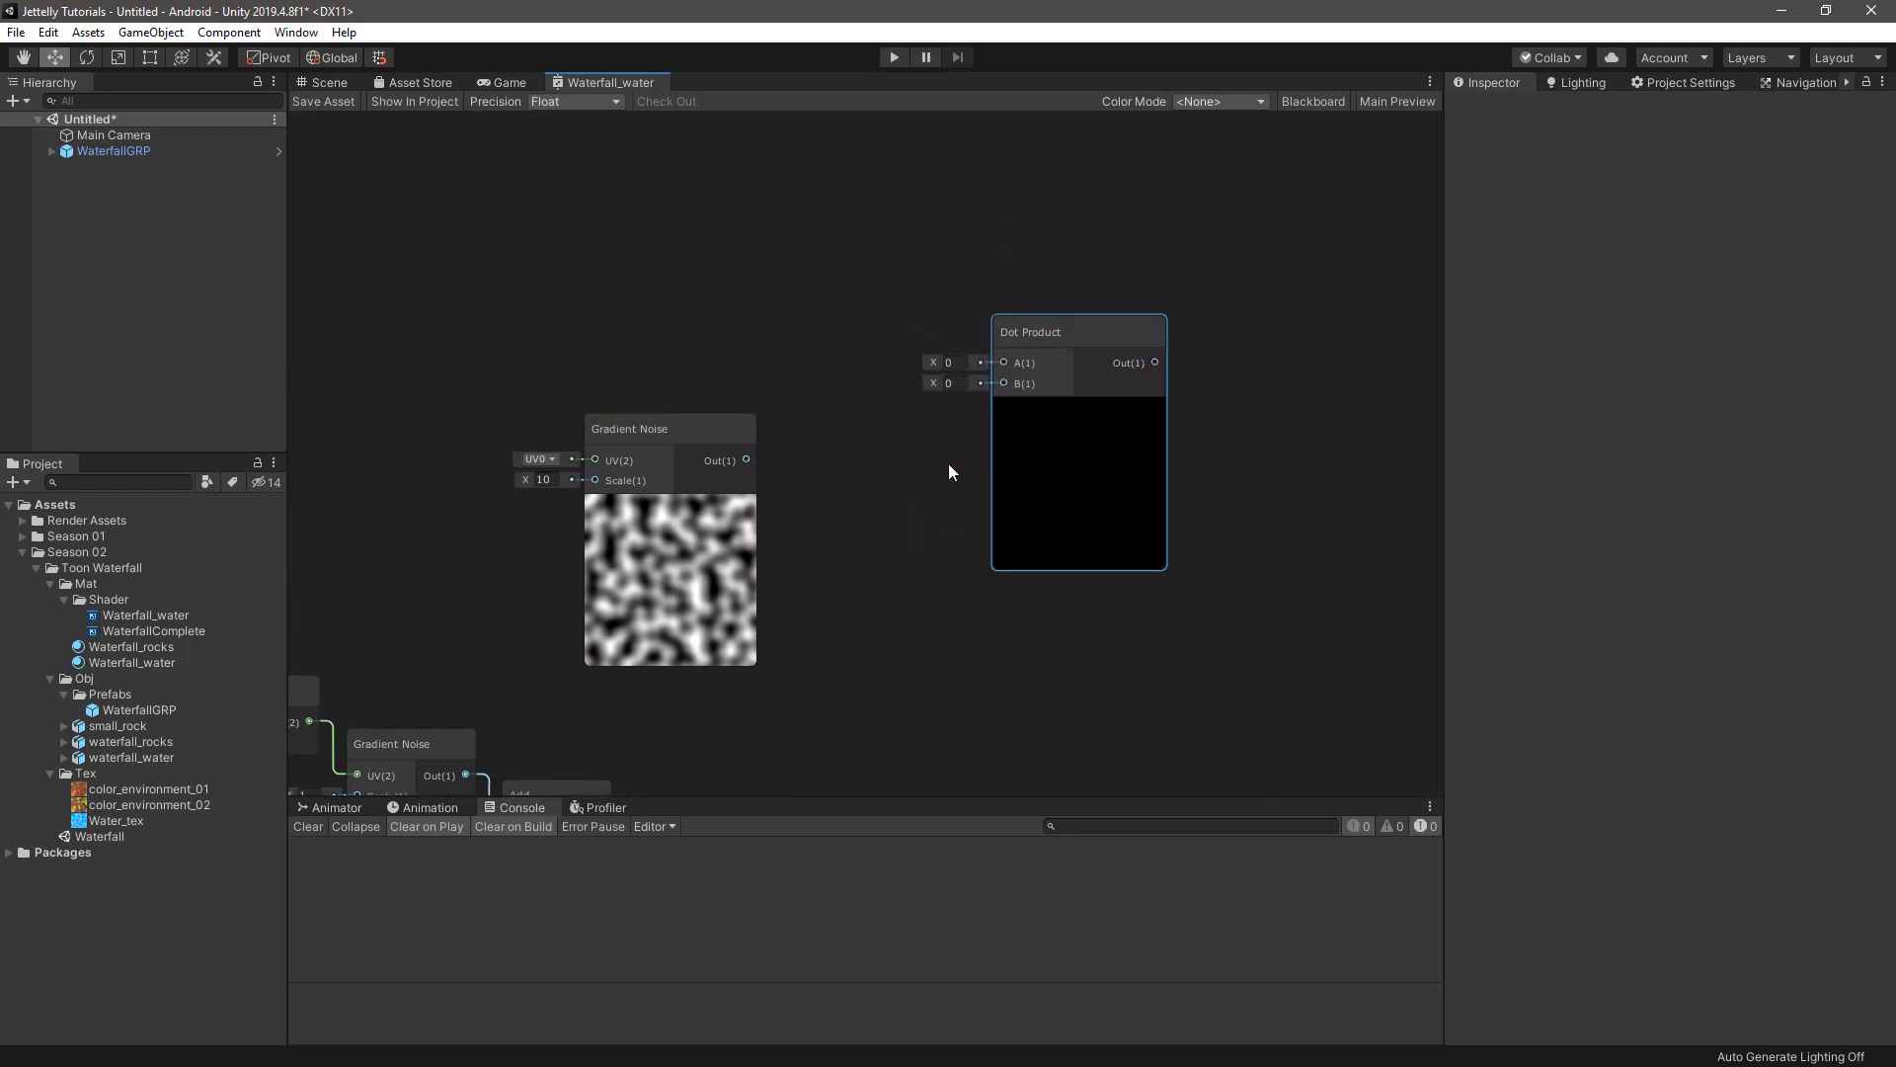
pyautogui.click(681, 513)
pyautogui.click(1081, 412)
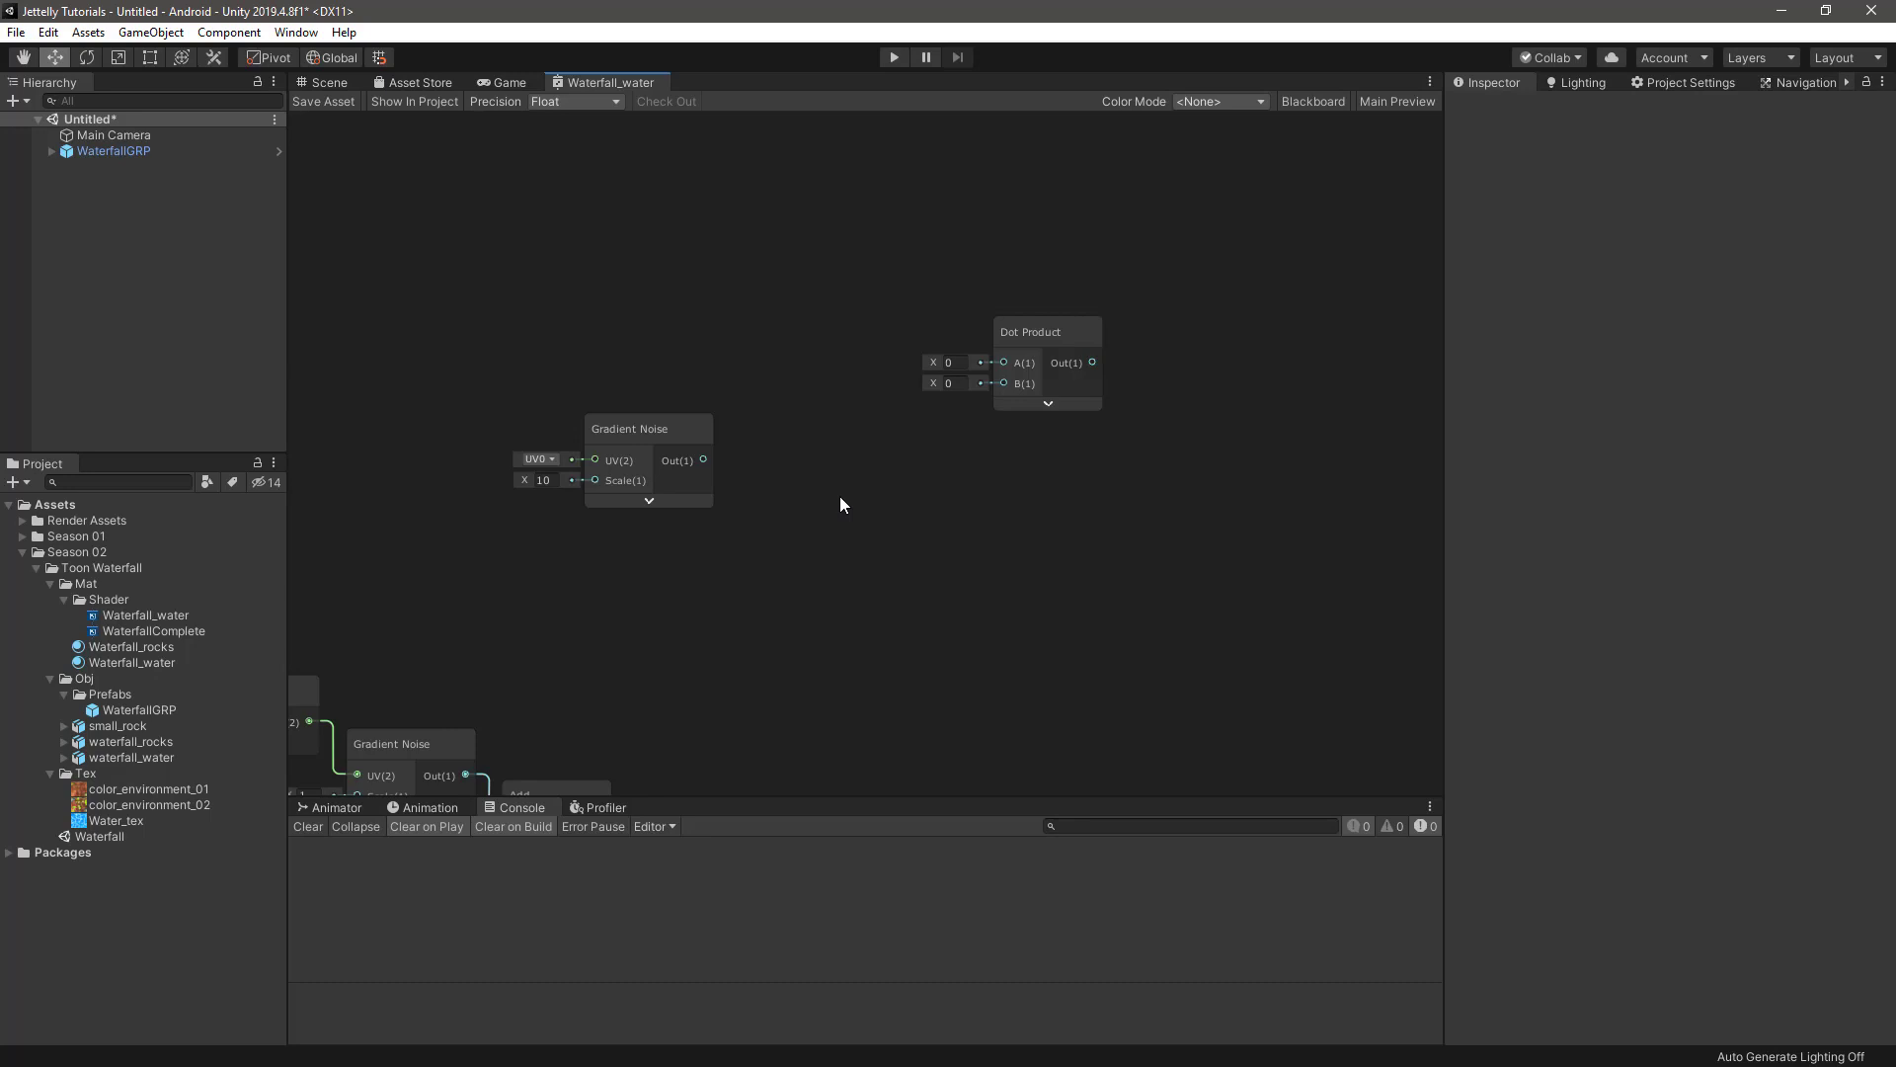
# - Add an Add node beside Dot Product and wire Gradient Noise into its B input
pyautogui.press('space')
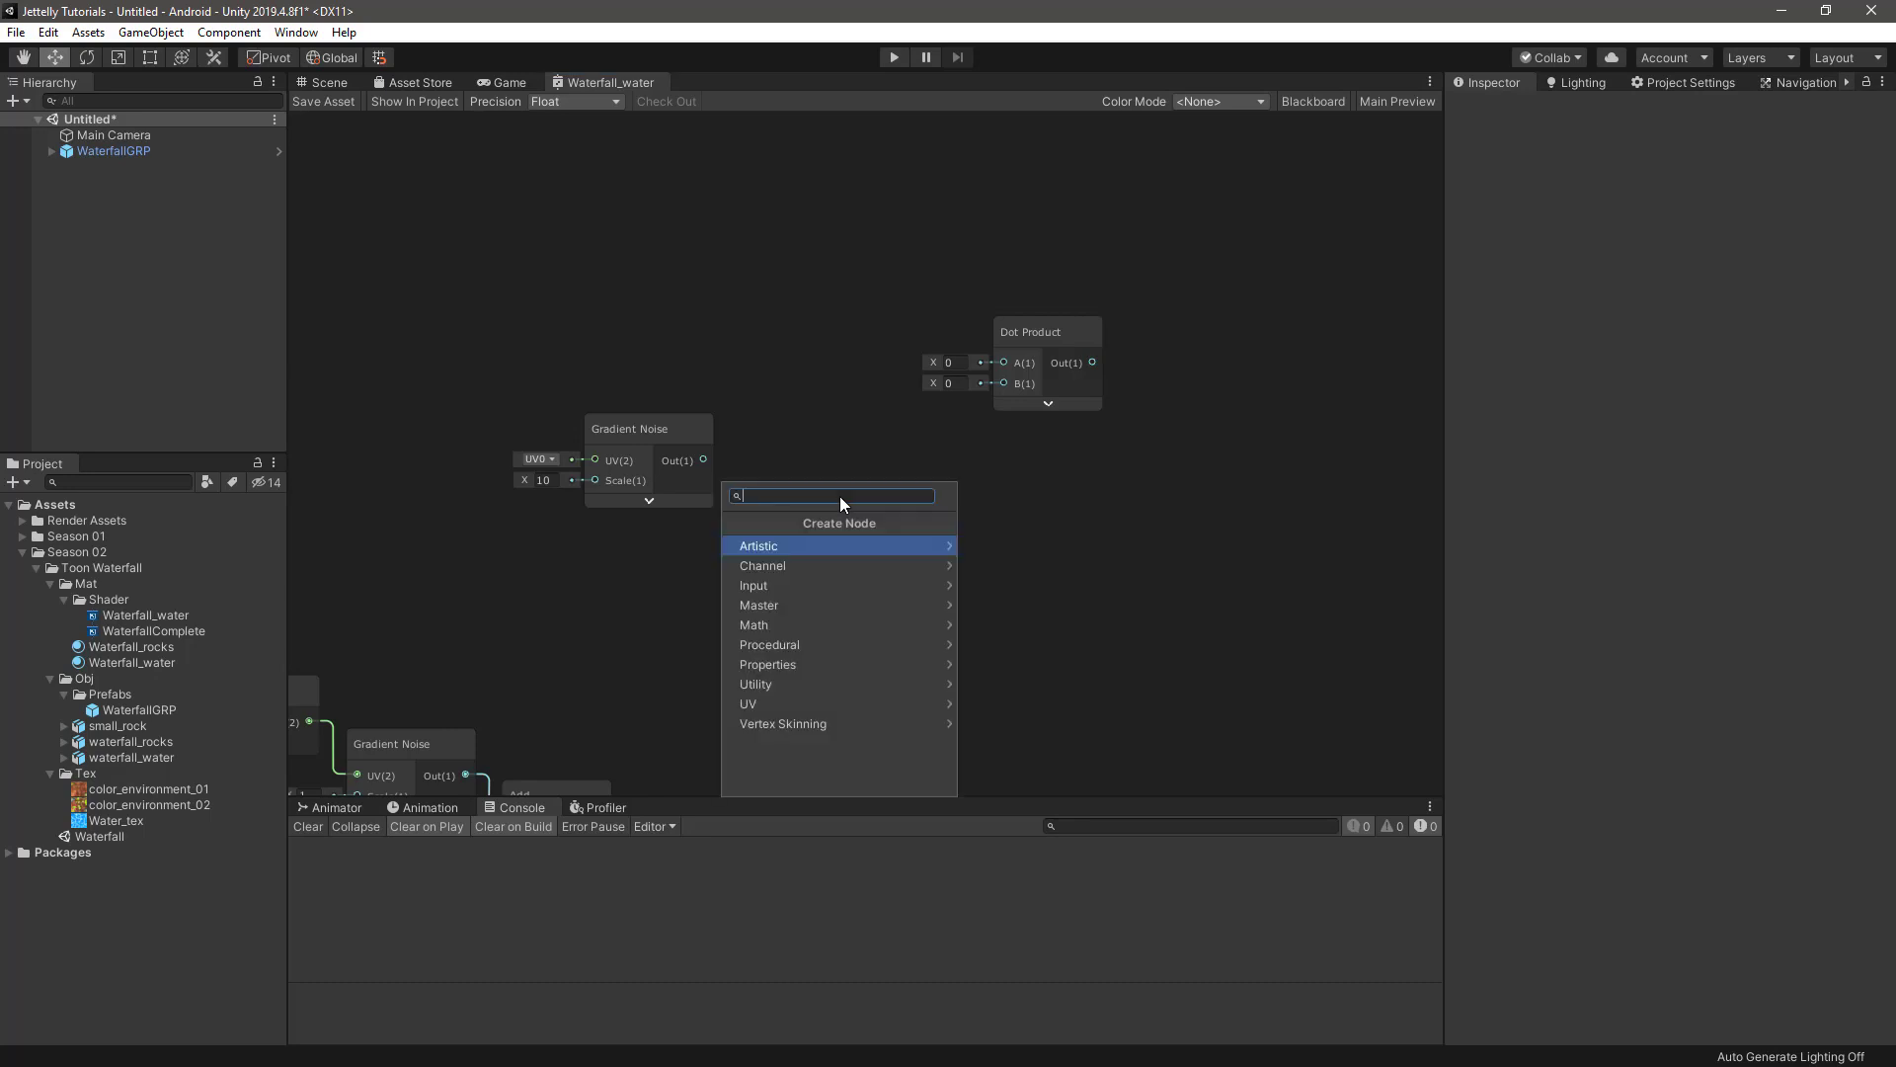
pyautogui.write('ad')
pyautogui.press('Return')
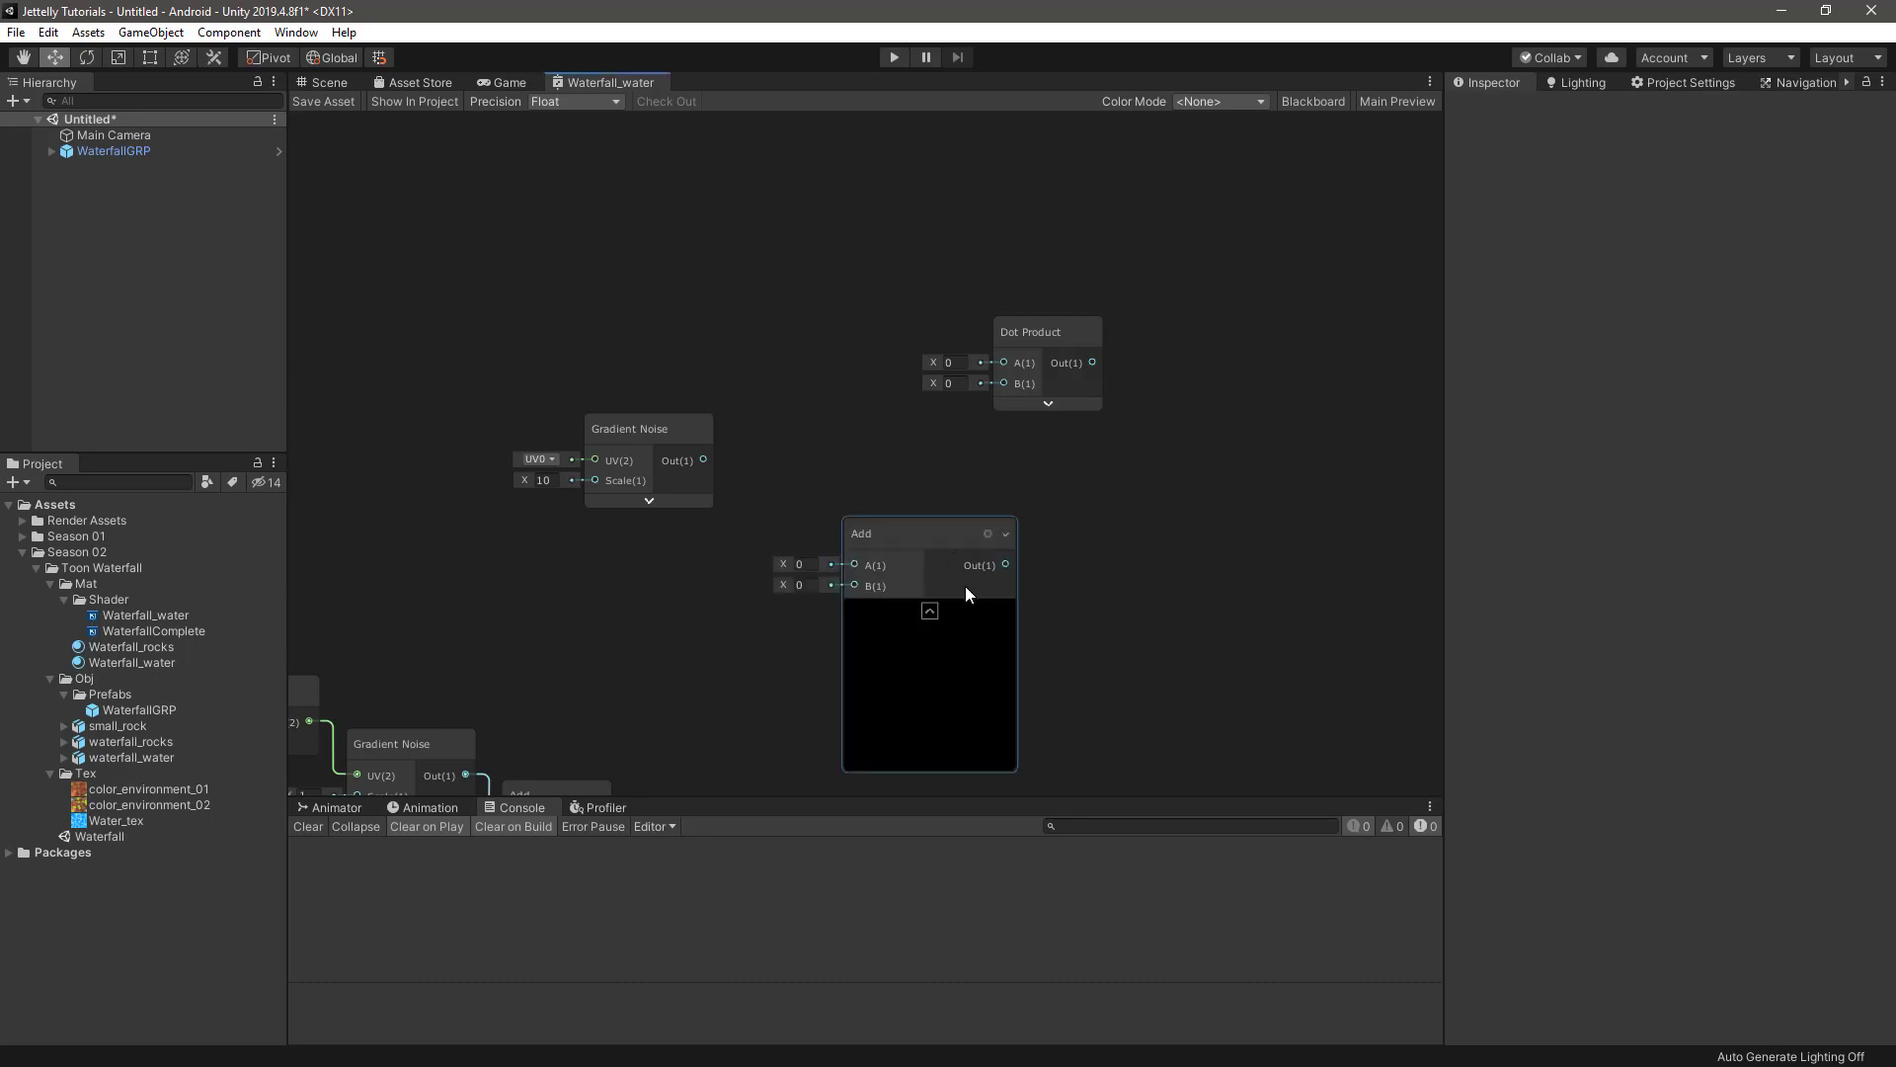
pyautogui.click(927, 609)
pyautogui.moveTo(868, 531); pyautogui.dragTo(801, 354)
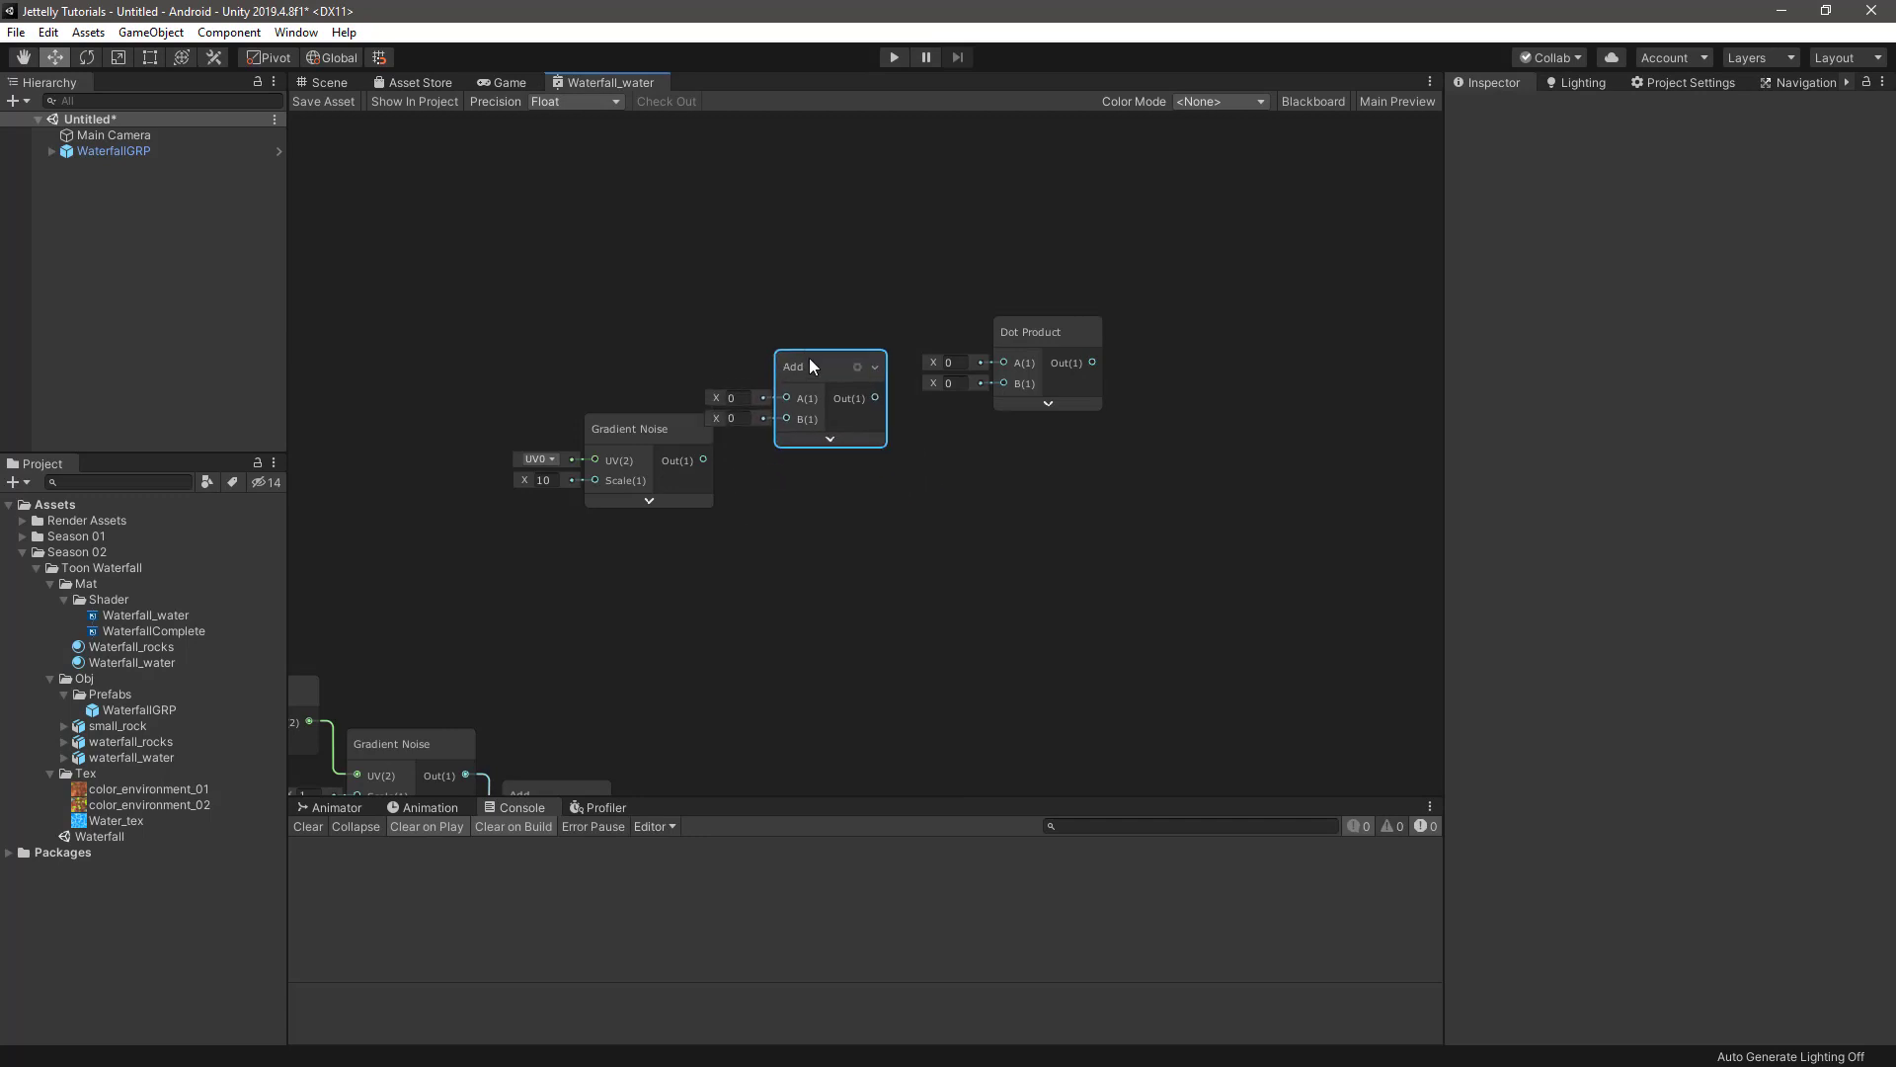
pyautogui.moveTo(703, 460); pyautogui.dragTo(786, 408)
pyautogui.click(673, 292)
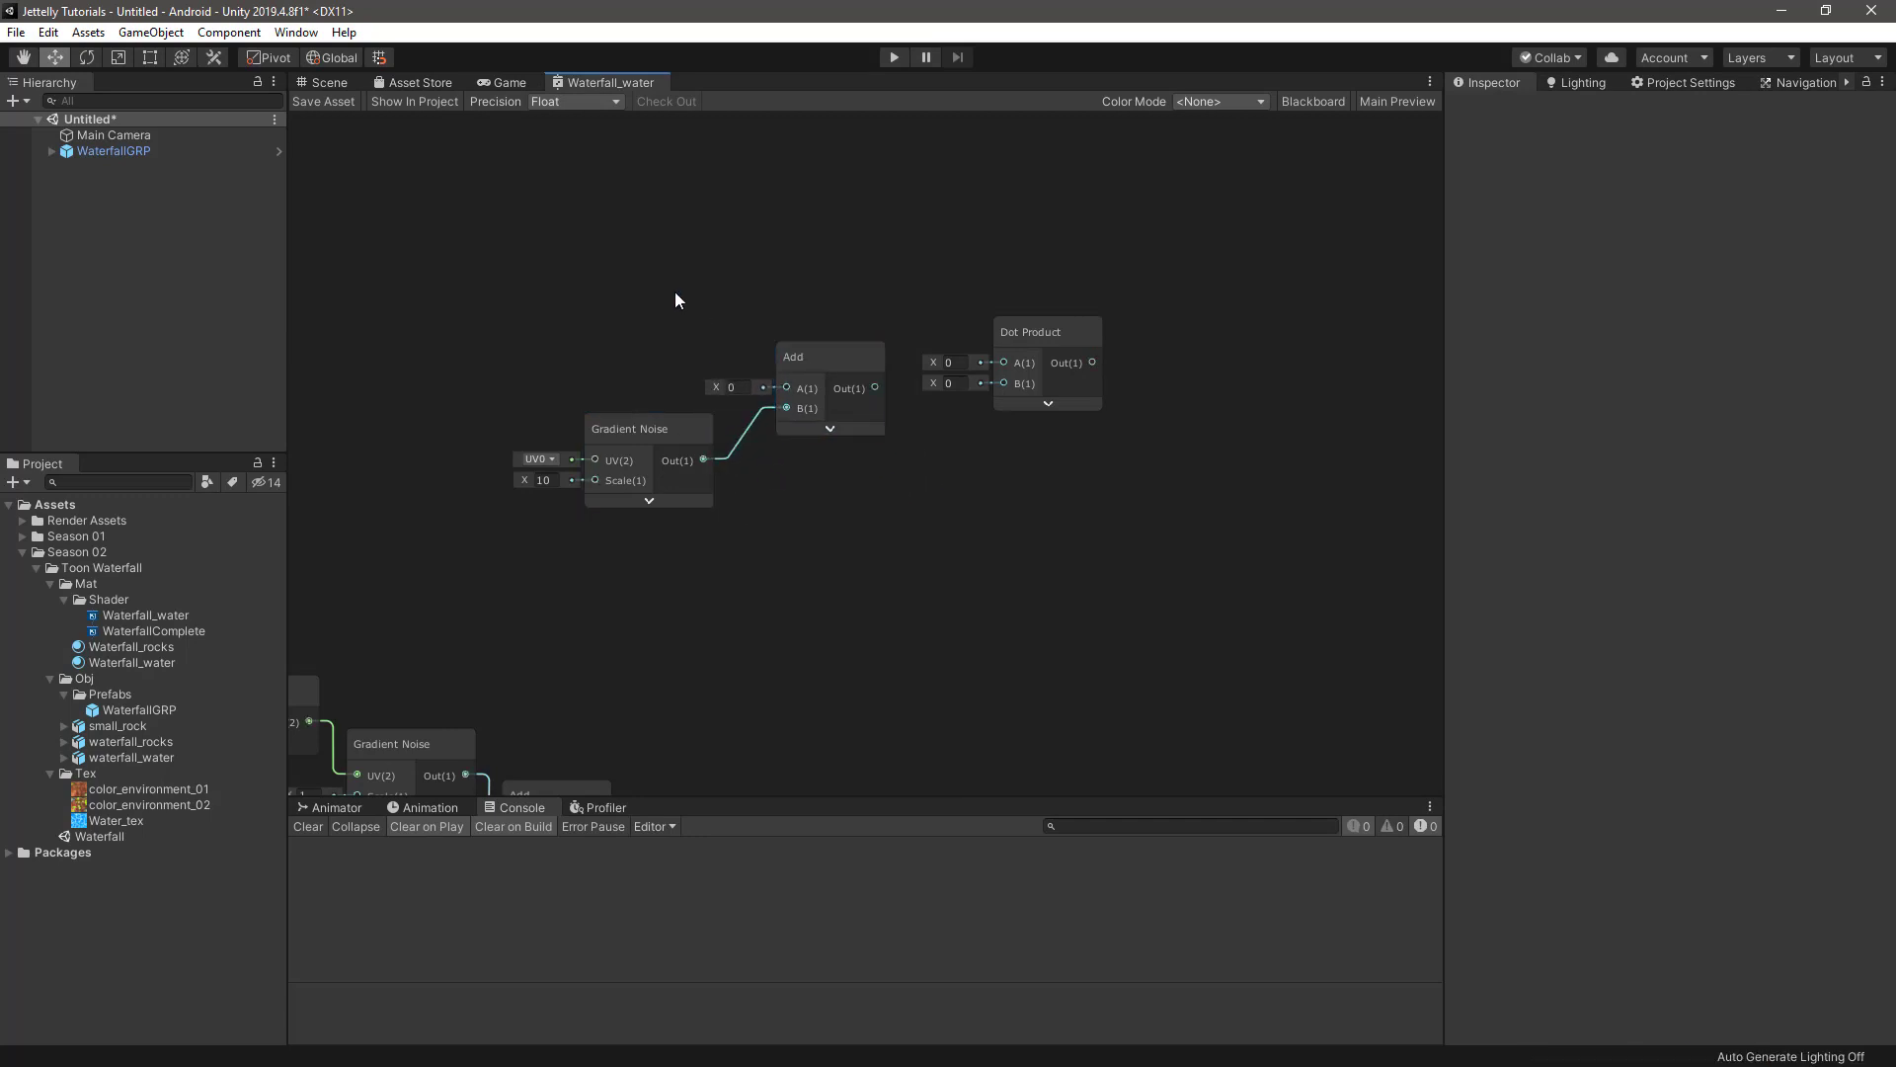
# - Add a world Normal Vector node above the noise and feed the Add output into Dot Product A
pyautogui.press('space')
pyautogui.write('nor')
pyautogui.press('Down')
pyautogui.press('Down')
pyautogui.press('Down')
pyautogui.press('Down')
pyautogui.press('Down')
pyautogui.press('Down')
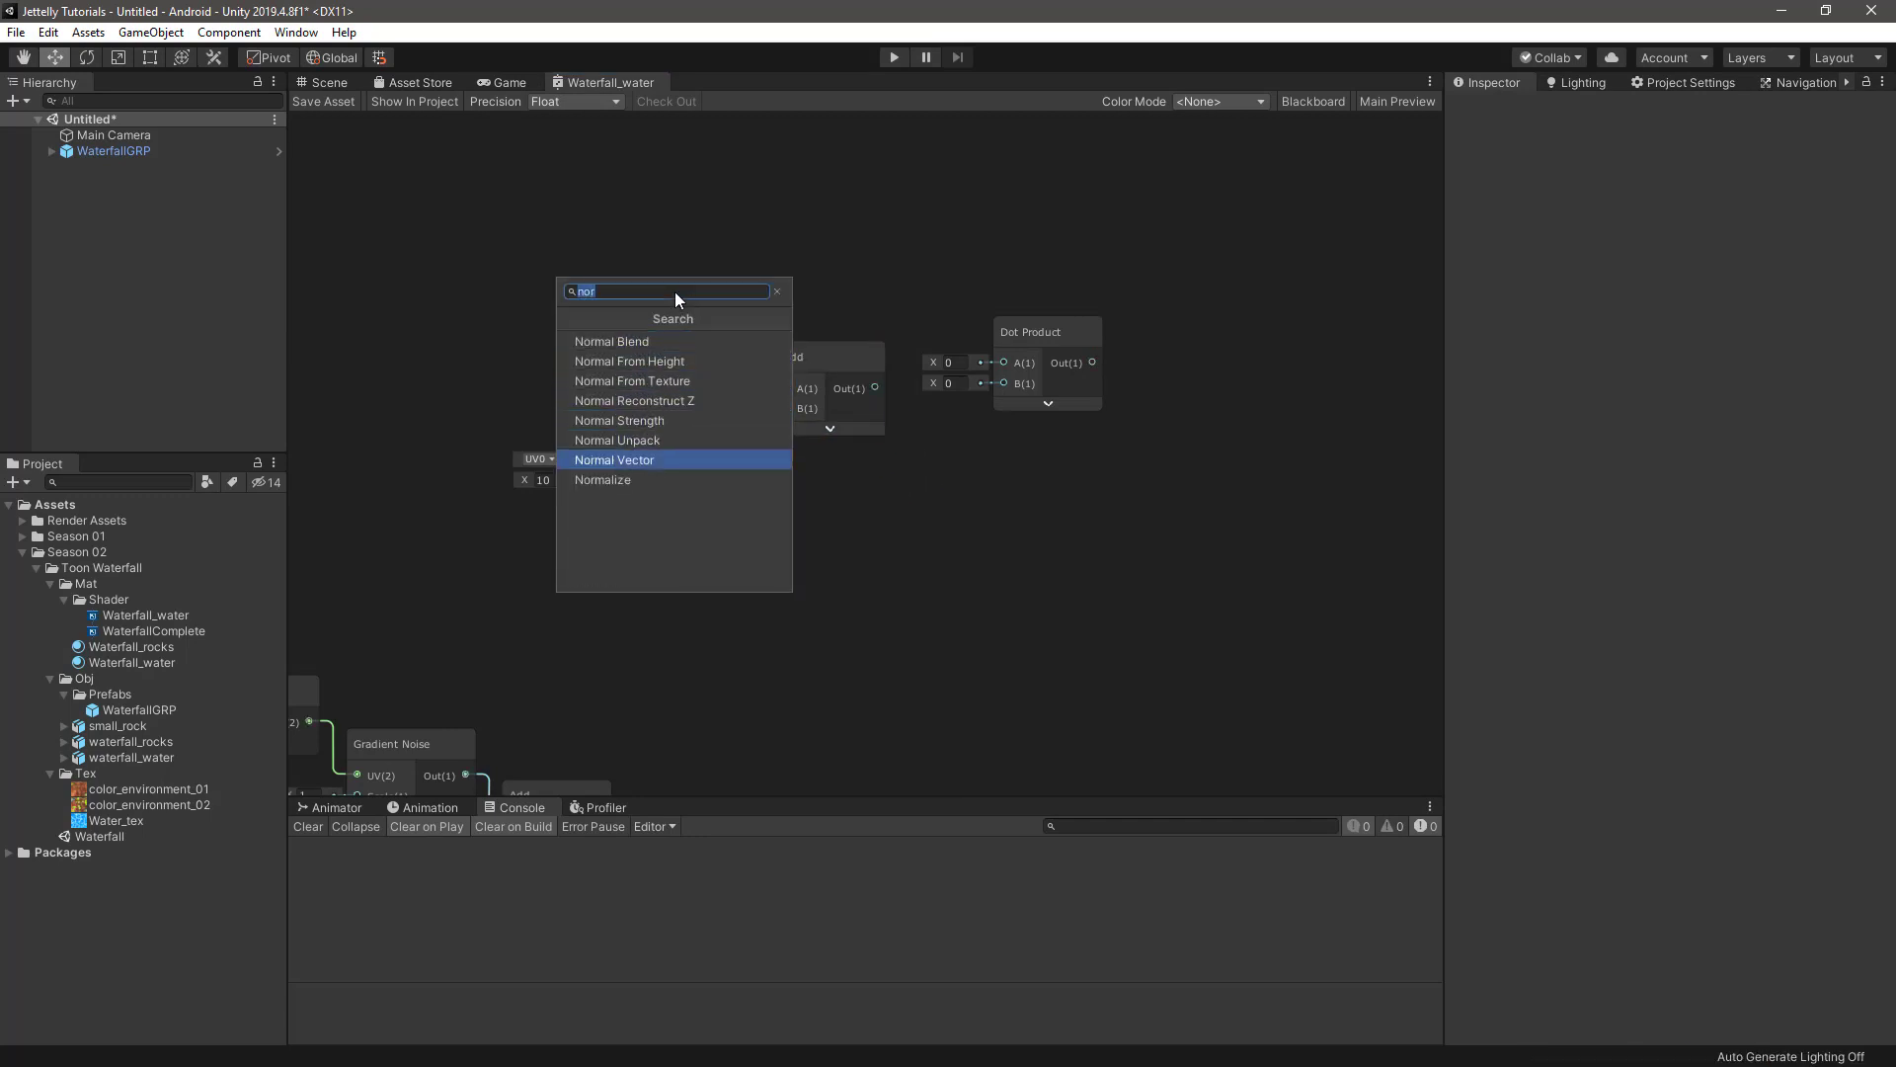
pyautogui.press('Return')
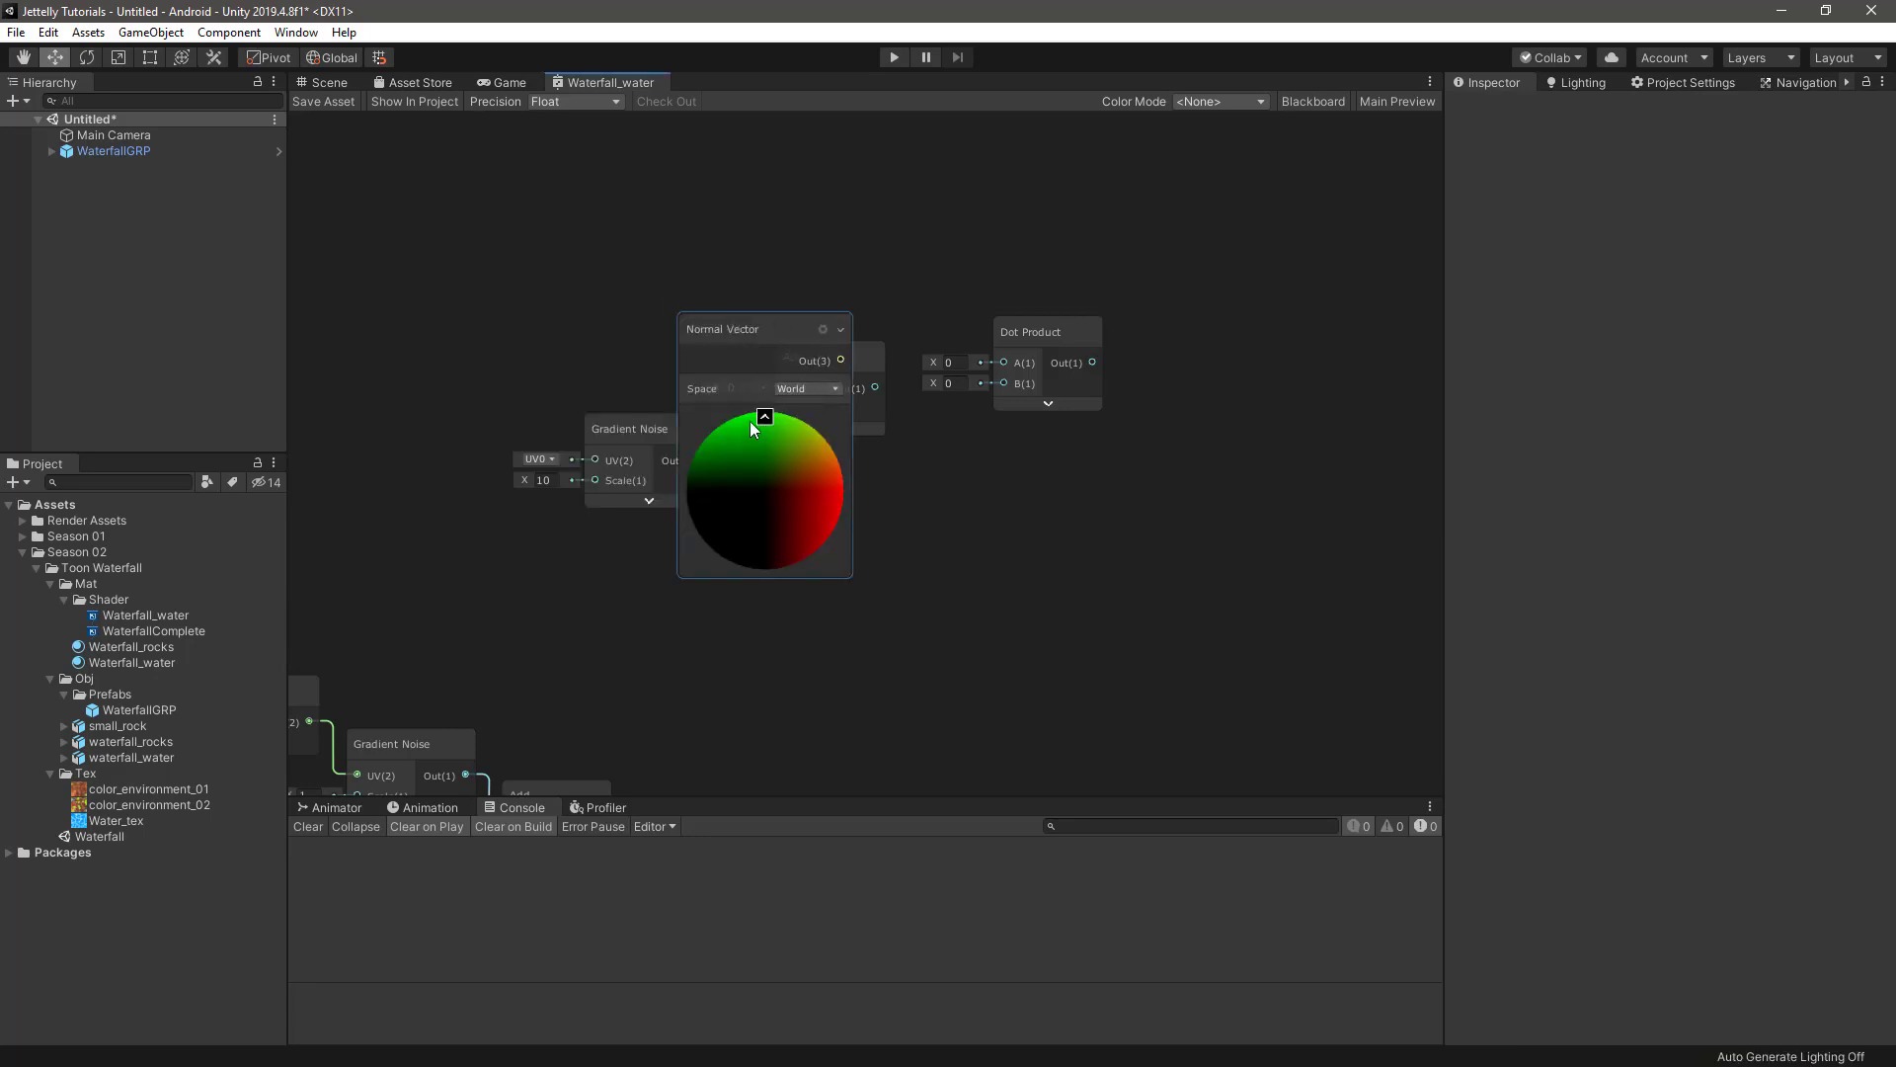
pyautogui.moveTo(684, 322)
pyautogui.mouseDown()
pyautogui.moveTo(557, 248)
pyautogui.moveTo(629, 273)
pyautogui.moveTo(772, 390)
pyautogui.moveTo(780, 344)
pyautogui.mouseUp()
pyautogui.click(637, 342)
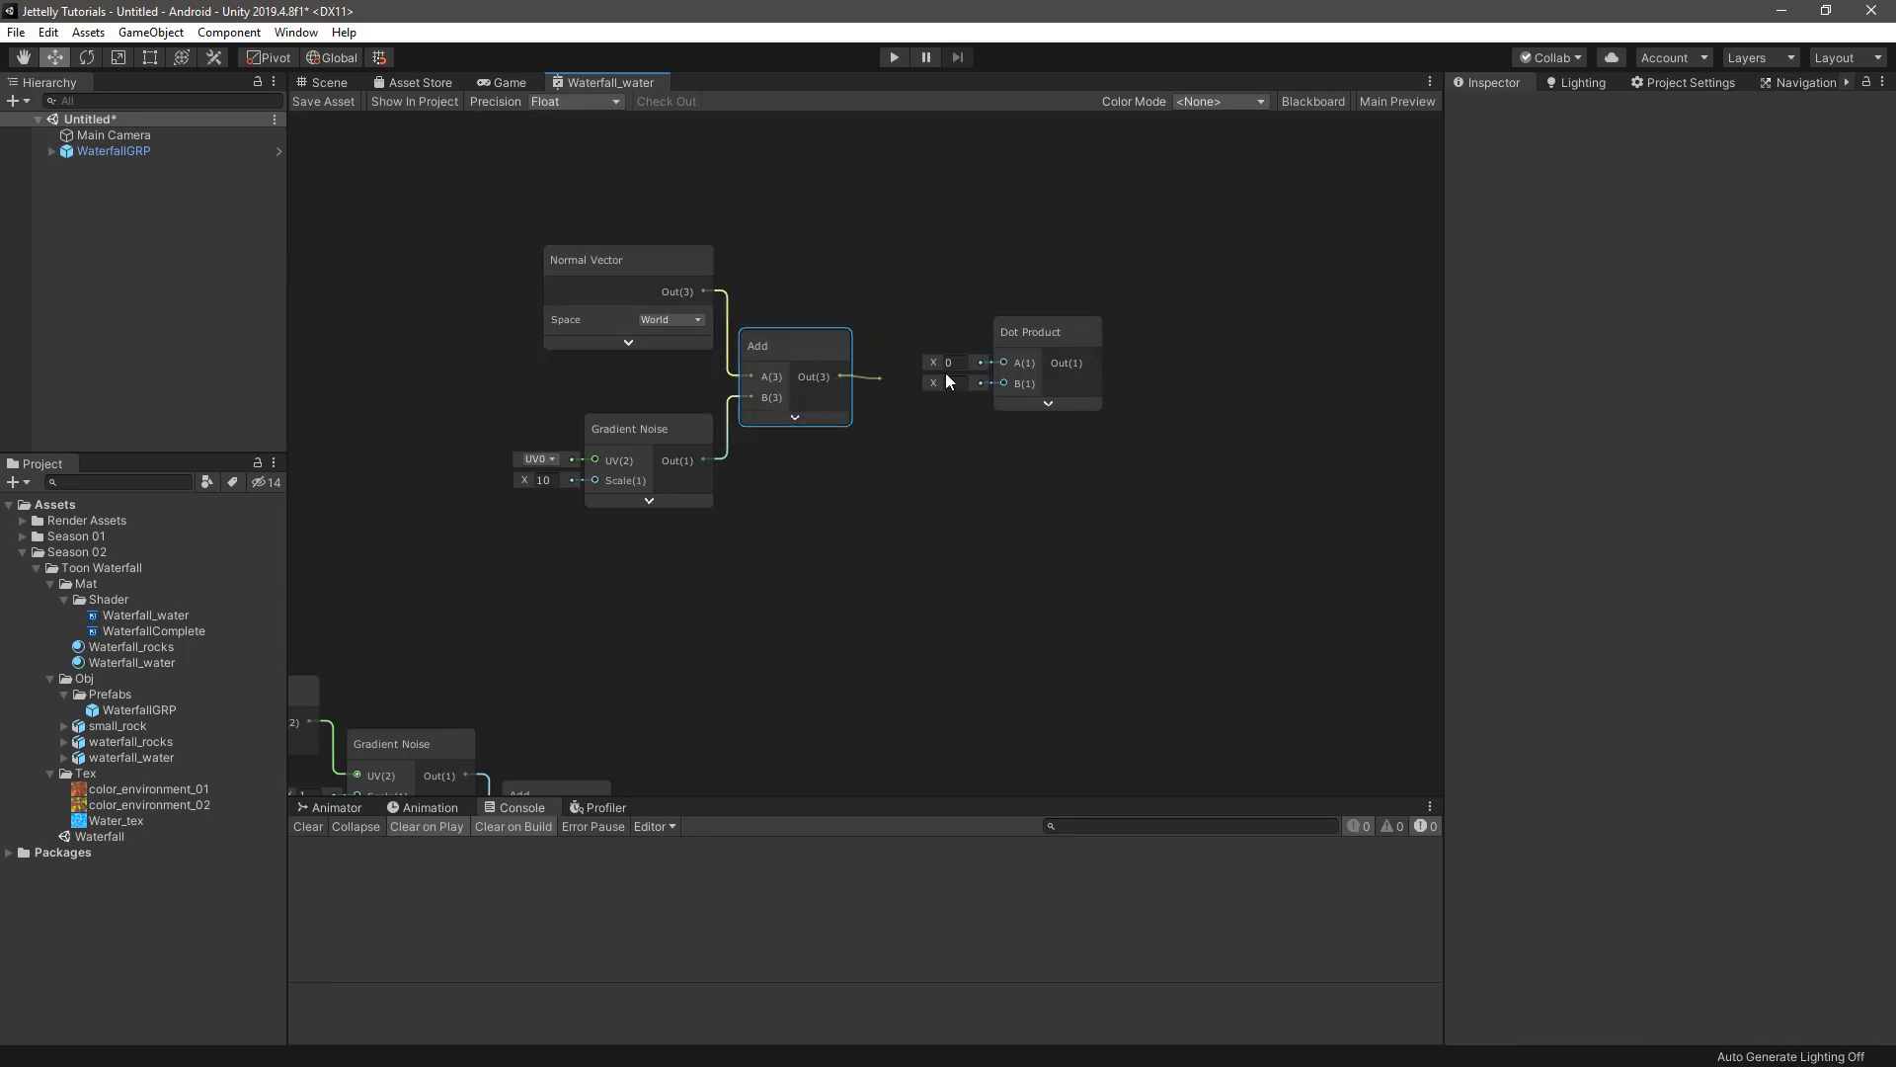
pyautogui.moveTo(946, 375)
pyautogui.mouseDown()
pyautogui.moveTo(1004, 362)
pyautogui.moveTo(914, 429)
pyautogui.mouseUp()
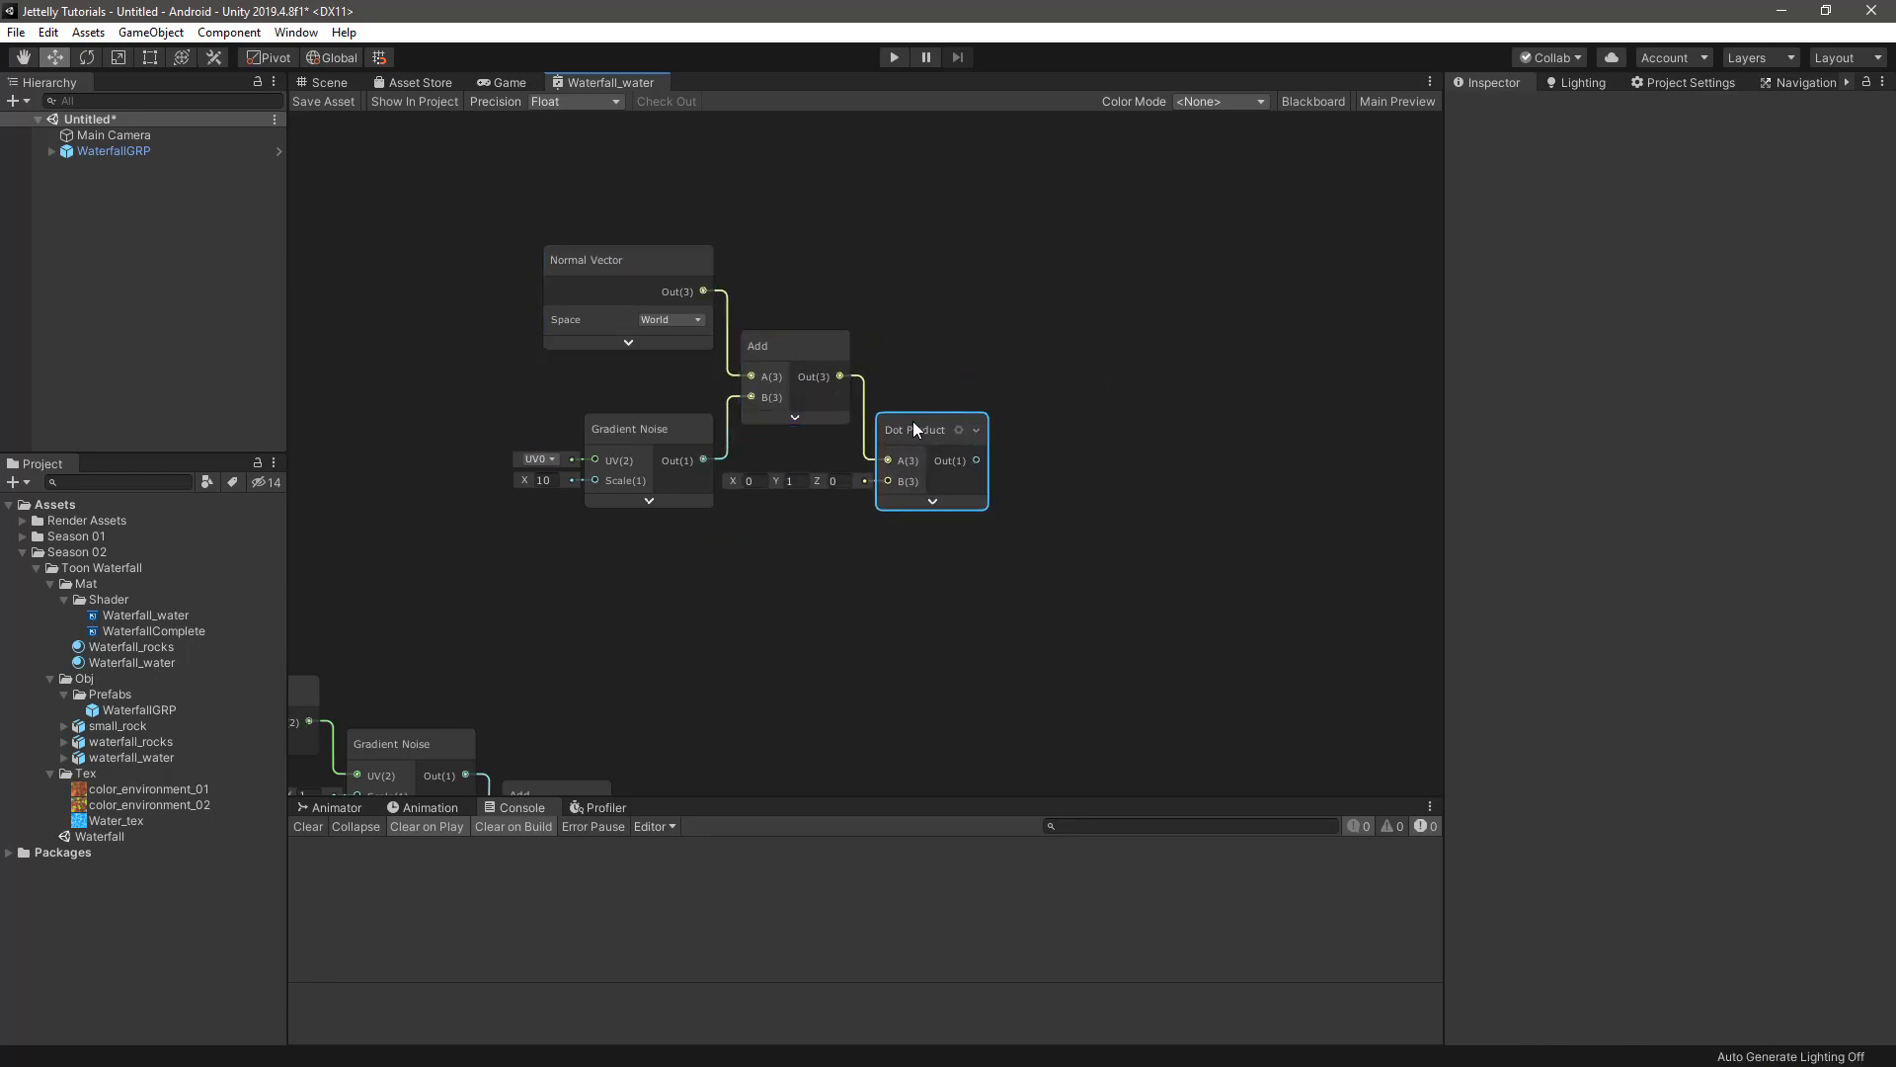
# - Create a Vector 3 set to (0, 1, 0) and wire it into Dot Product B
pyautogui.scroll(2, 940, 464)
pyautogui.click(927, 603)
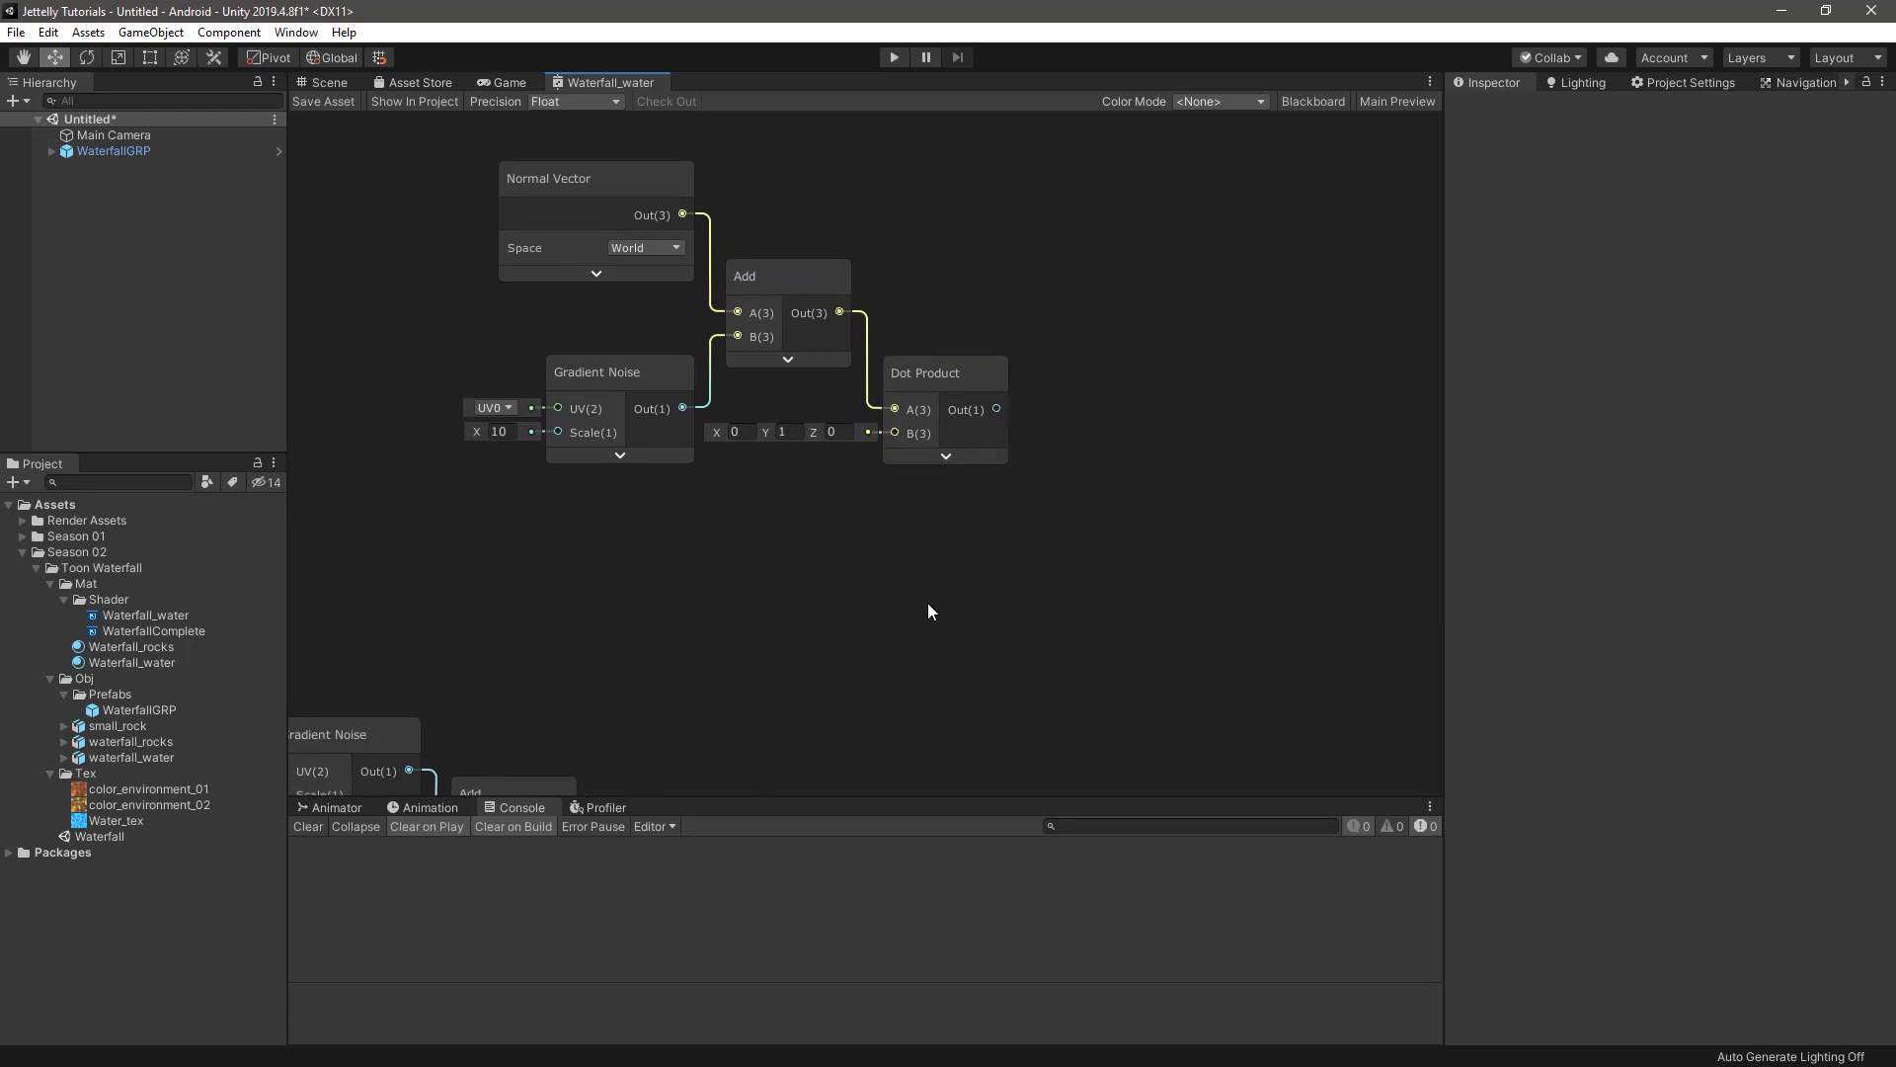
pyautogui.press('space')
pyautogui.write('vec')
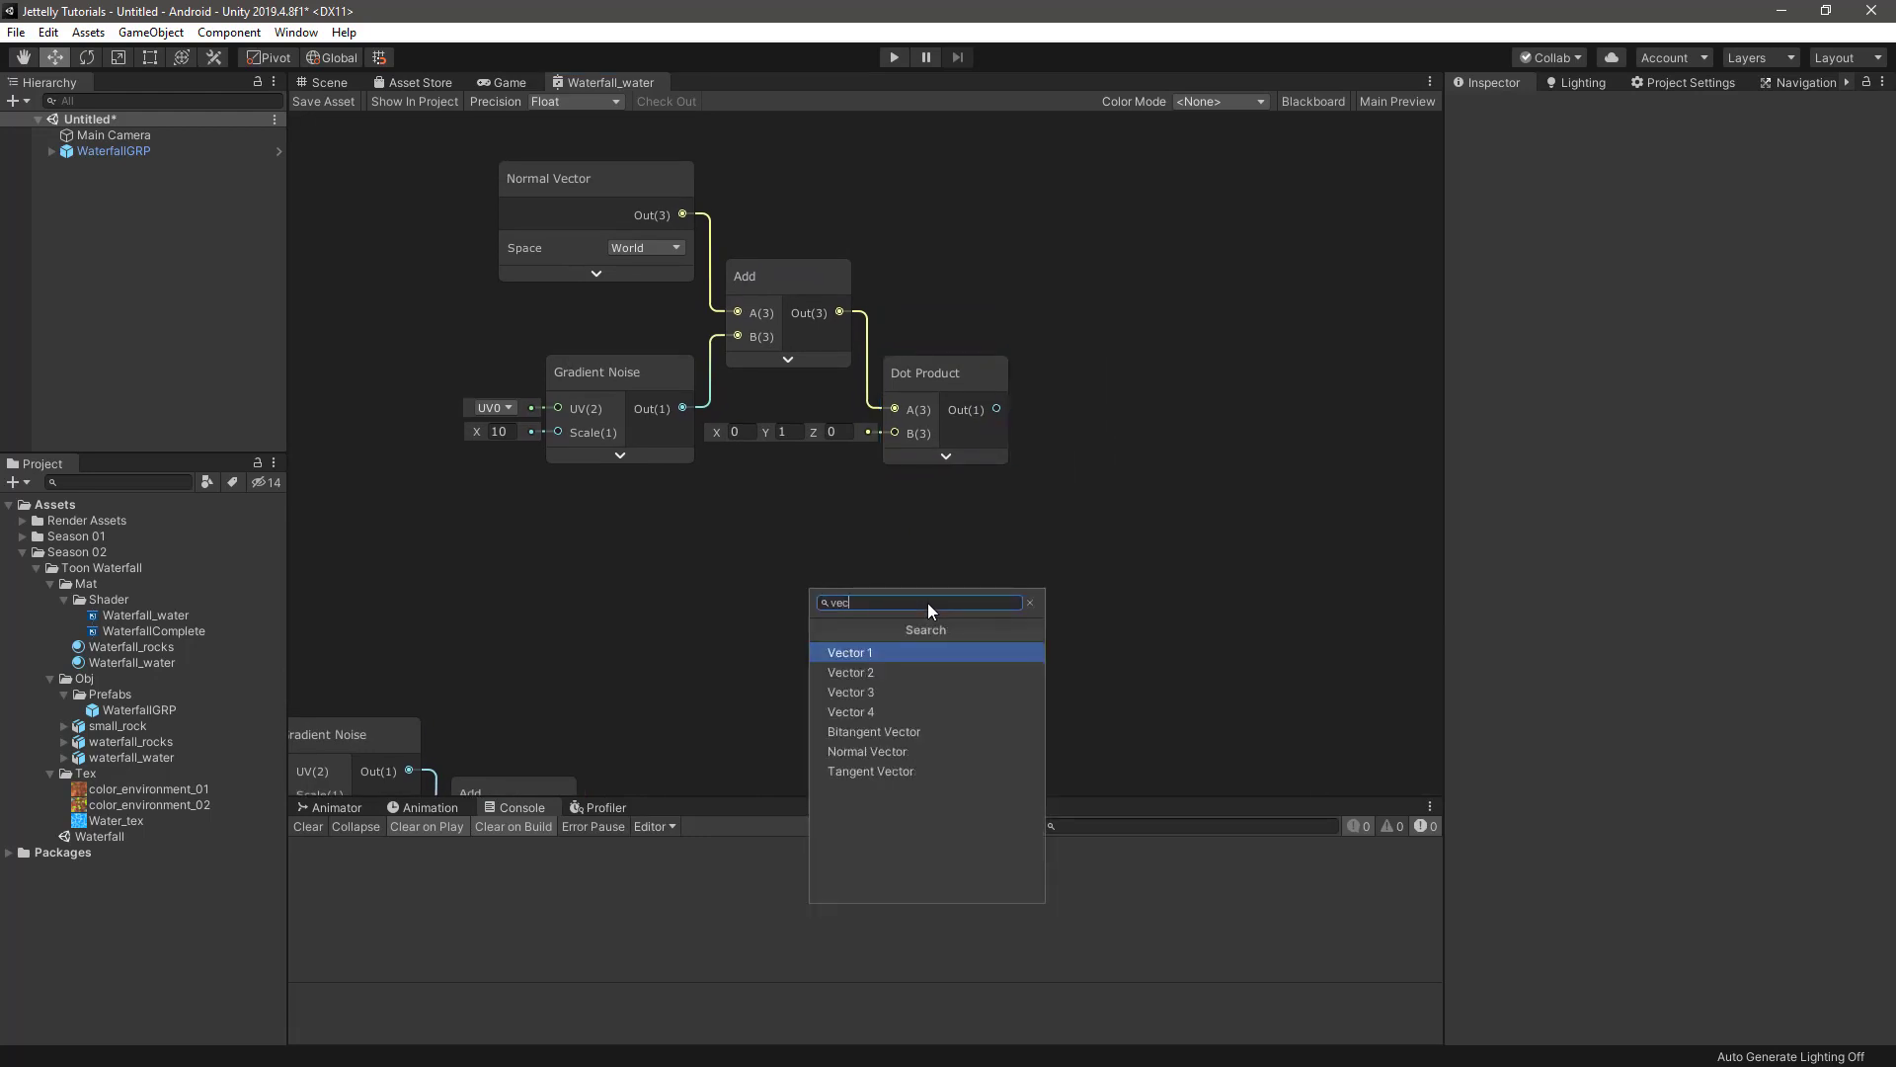
pyautogui.press('Down')
pyautogui.press('Down')
pyautogui.press('Return')
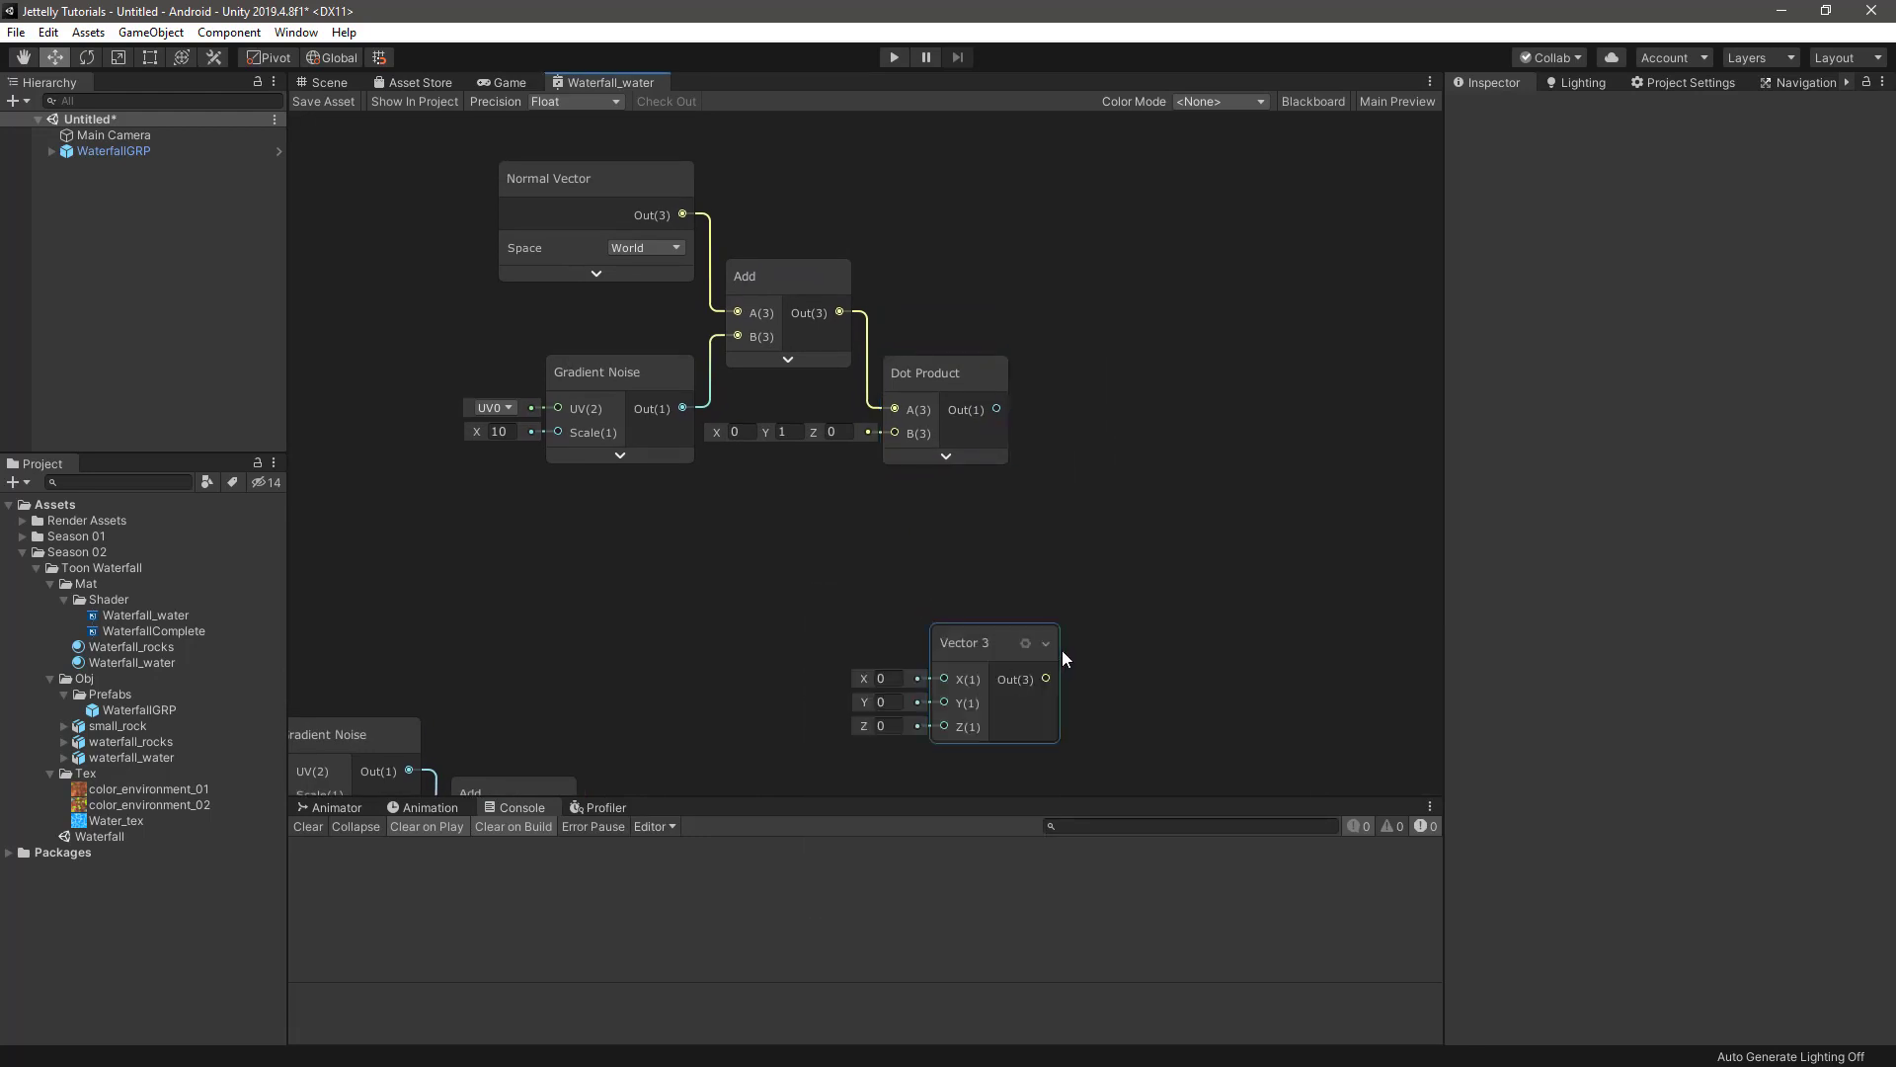
pyautogui.moveTo(987, 642)
pyautogui.mouseDown()
pyautogui.moveTo(799, 568)
pyautogui.moveTo(899, 441)
pyautogui.mouseUp()
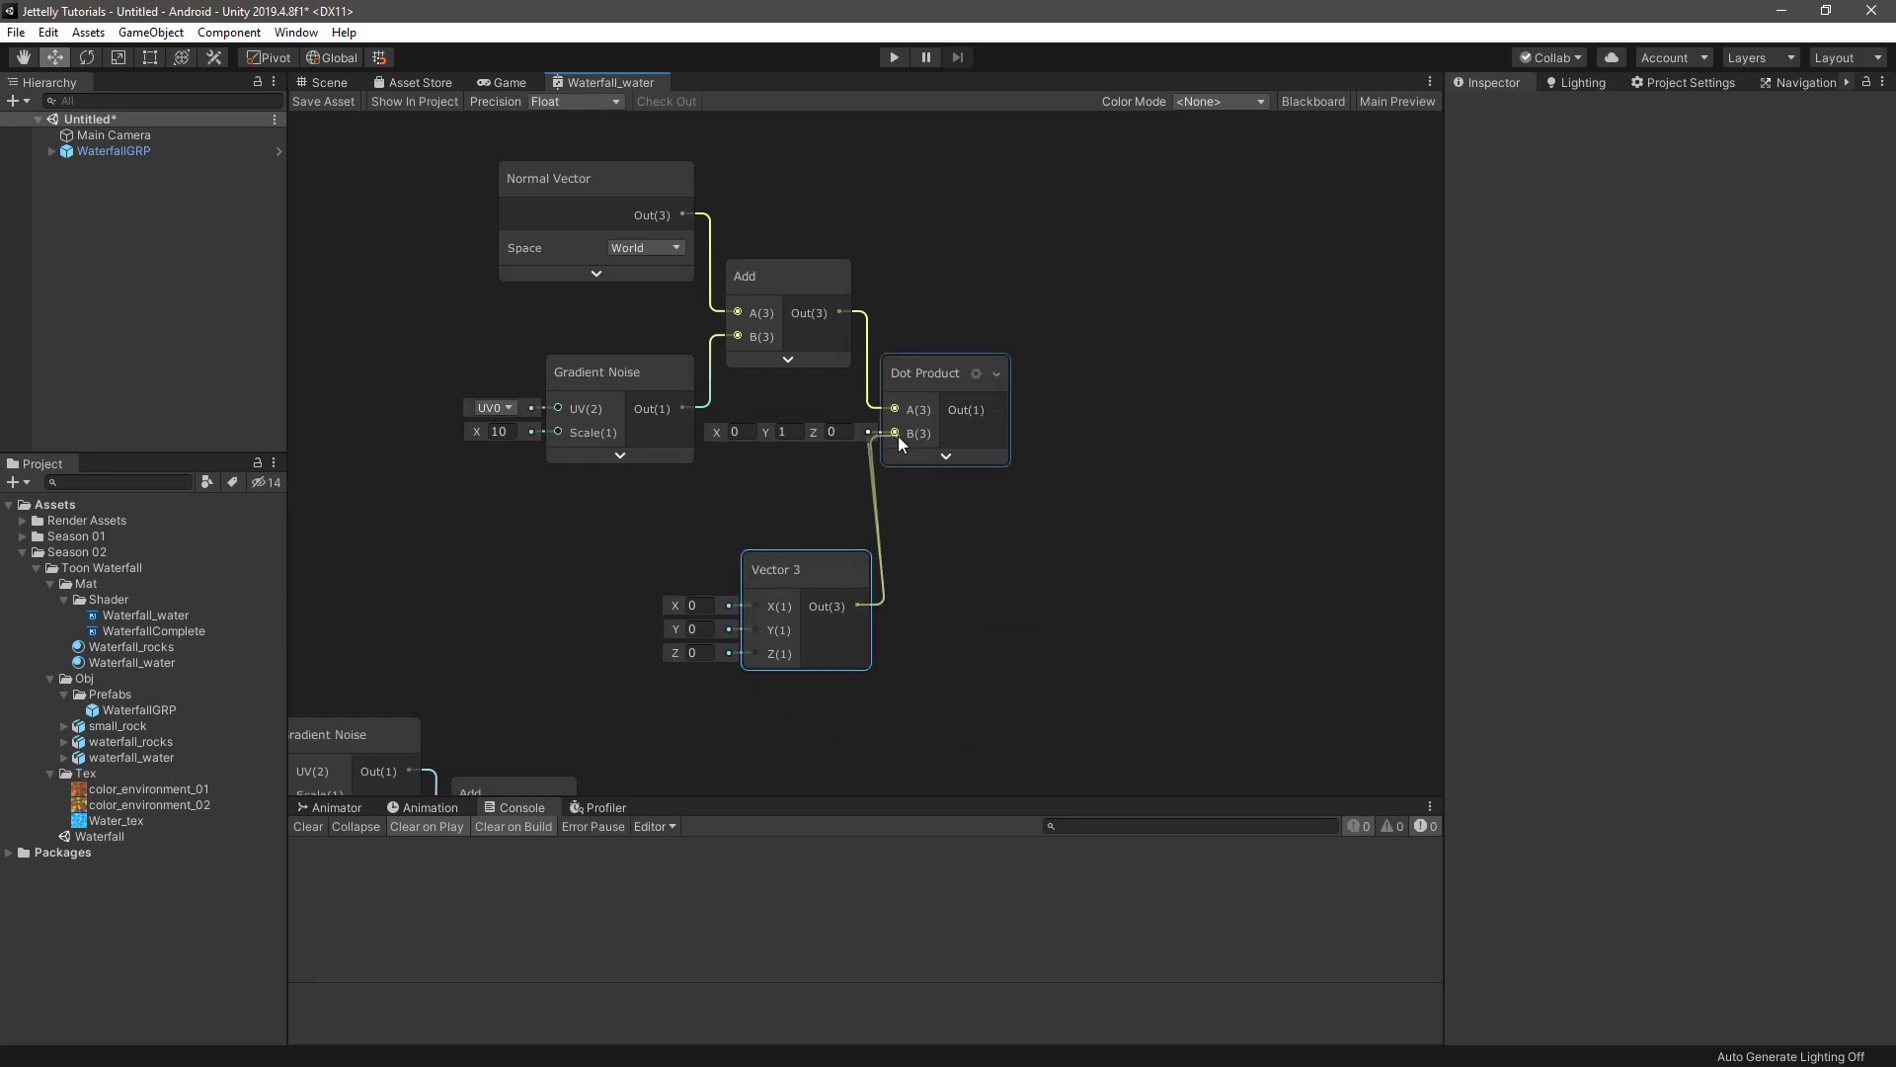
pyautogui.moveTo(839, 580); pyautogui.dragTo(821, 523)
pyautogui.write('1')
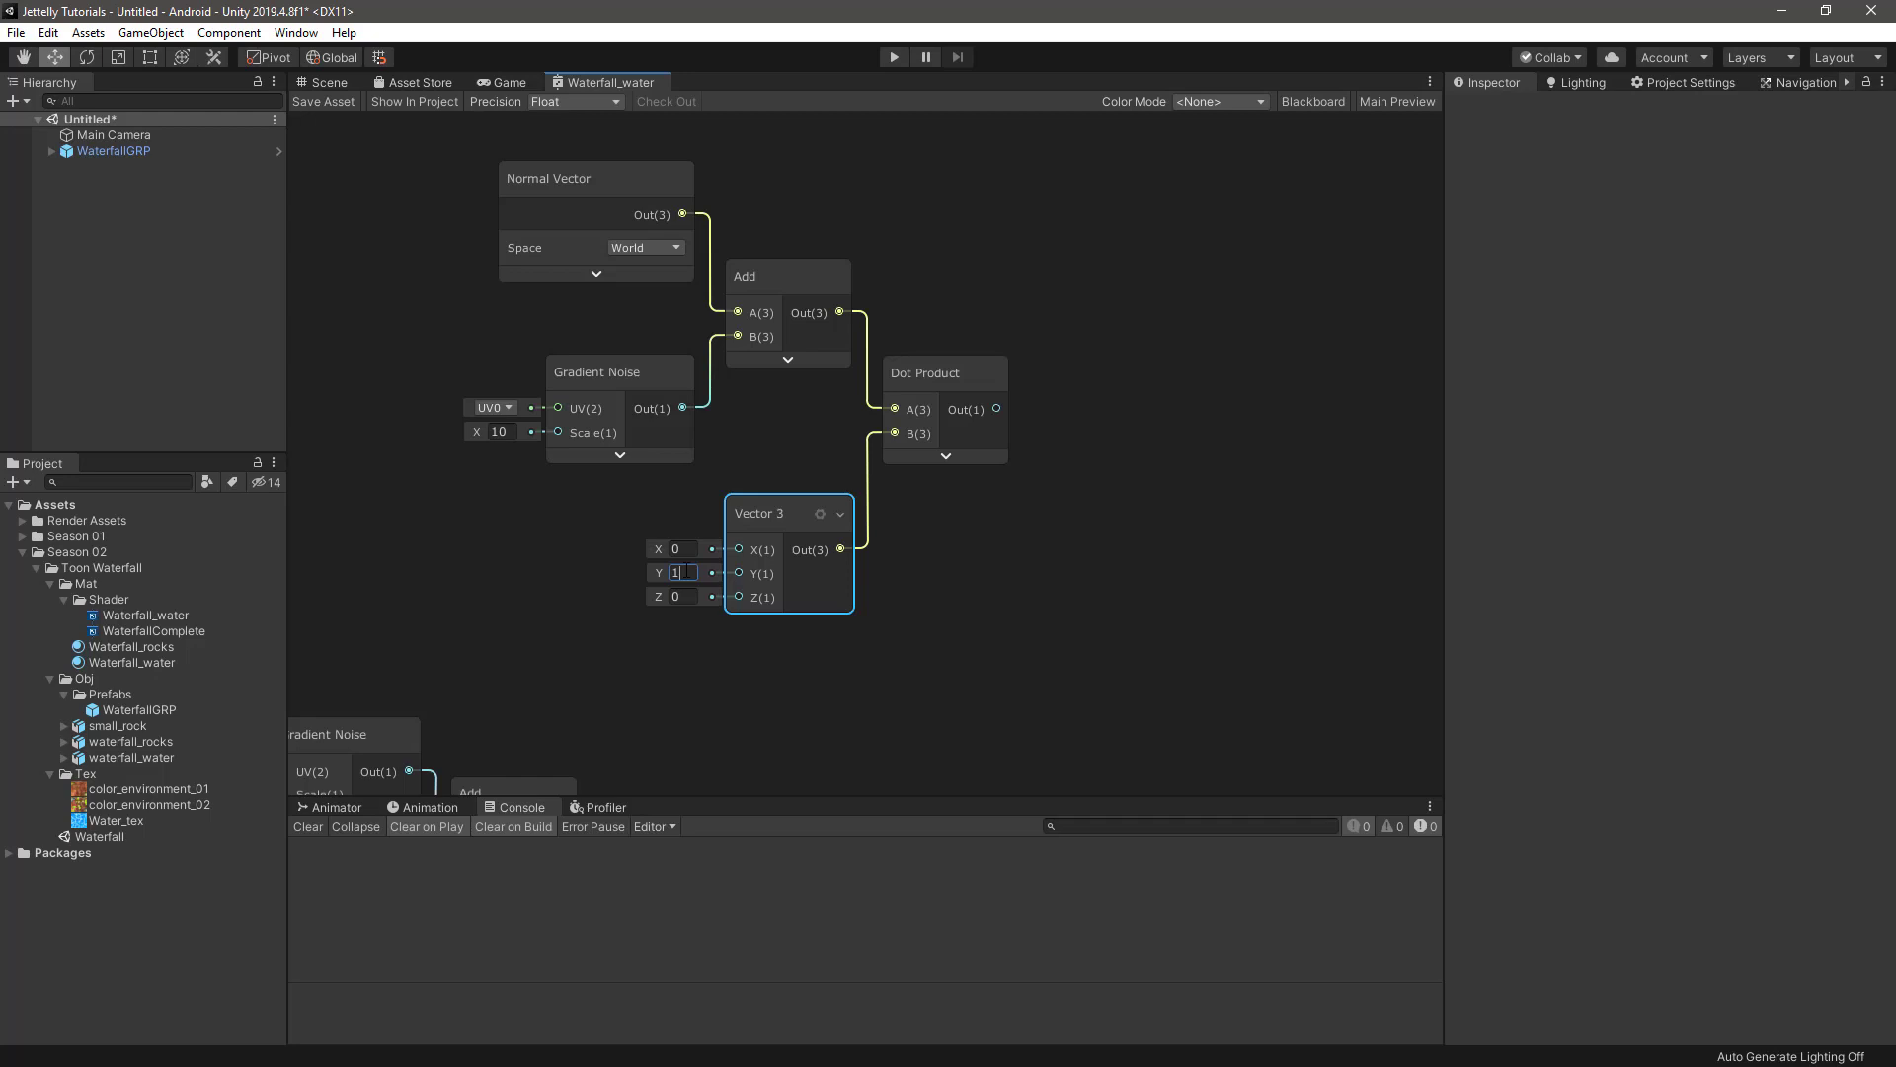
pyautogui.click(944, 584)
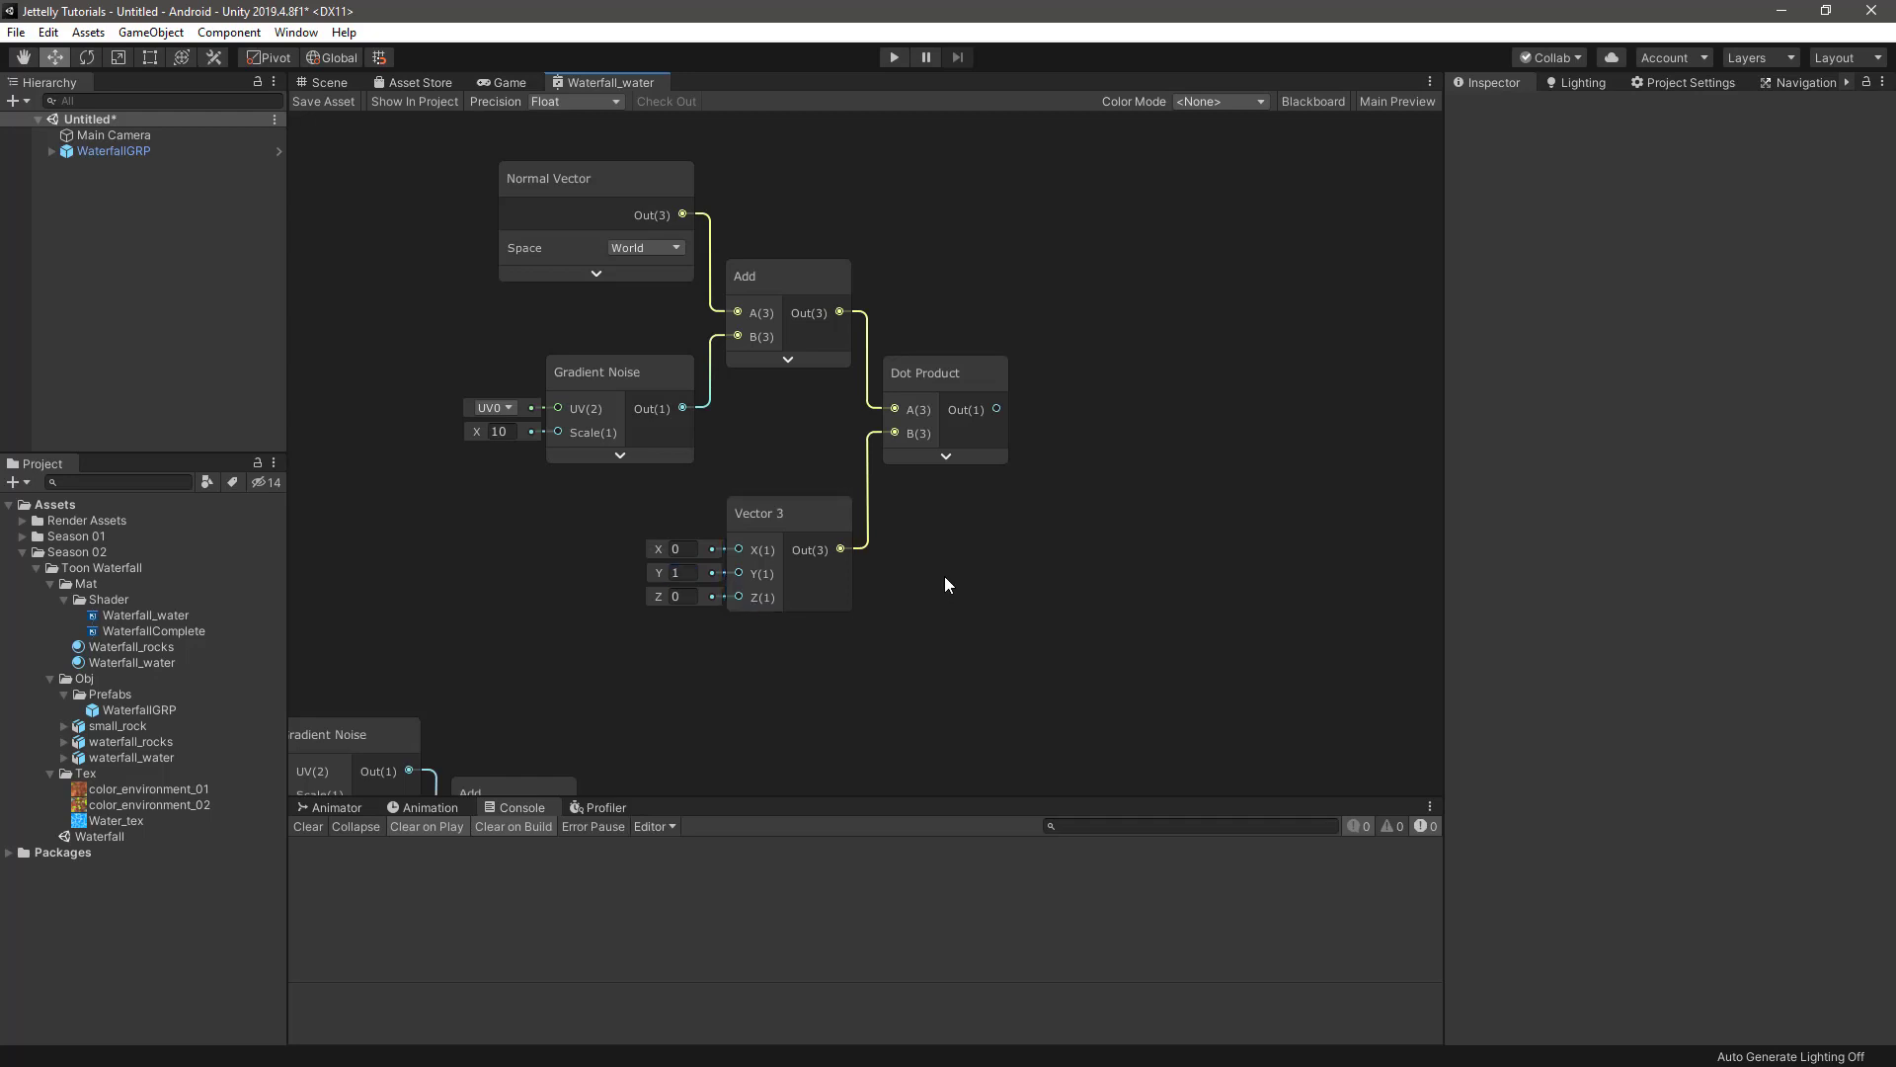
pyautogui.moveTo(1172, 459); pyautogui.dragTo(912, 564, button='middle')
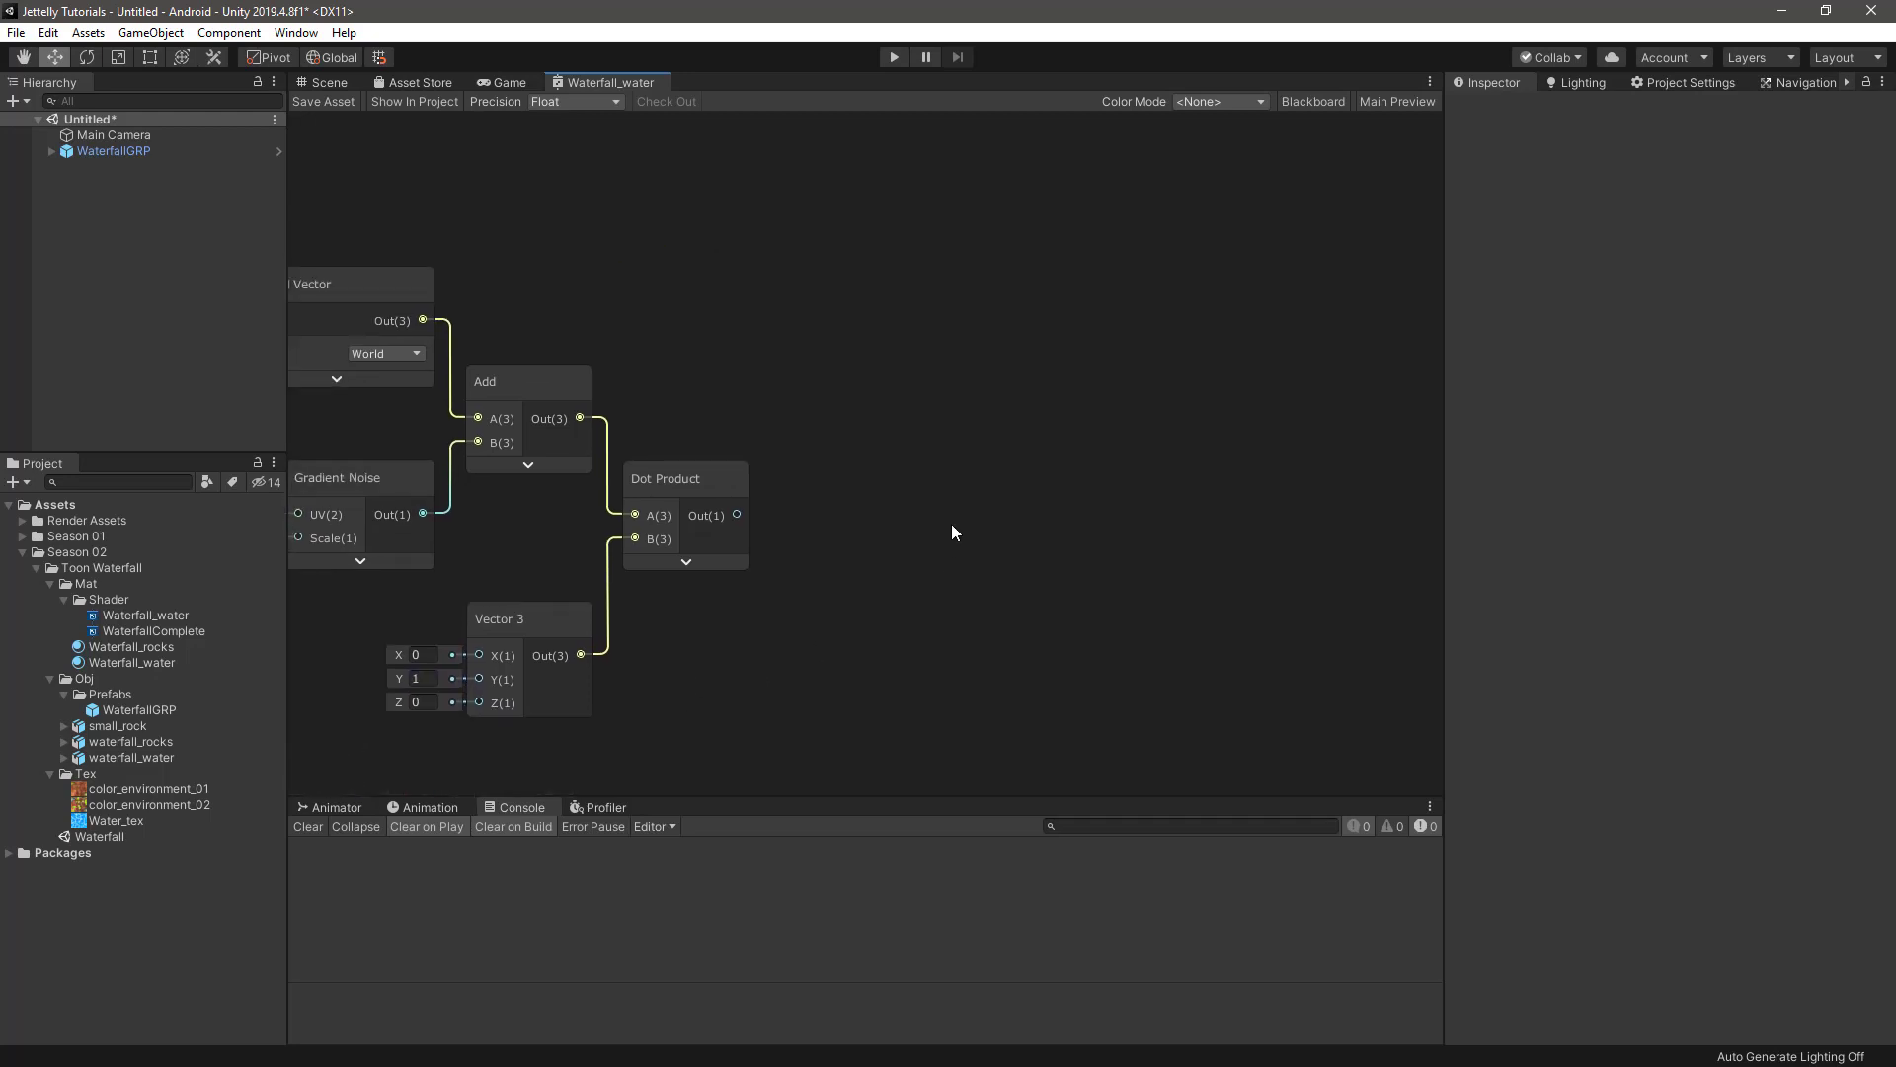
# - Create a Smoothstep node with its preview collapsed, placed higher in the graph
pyautogui.press('space')
pyautogui.write('smo')
pyautogui.press('Return')
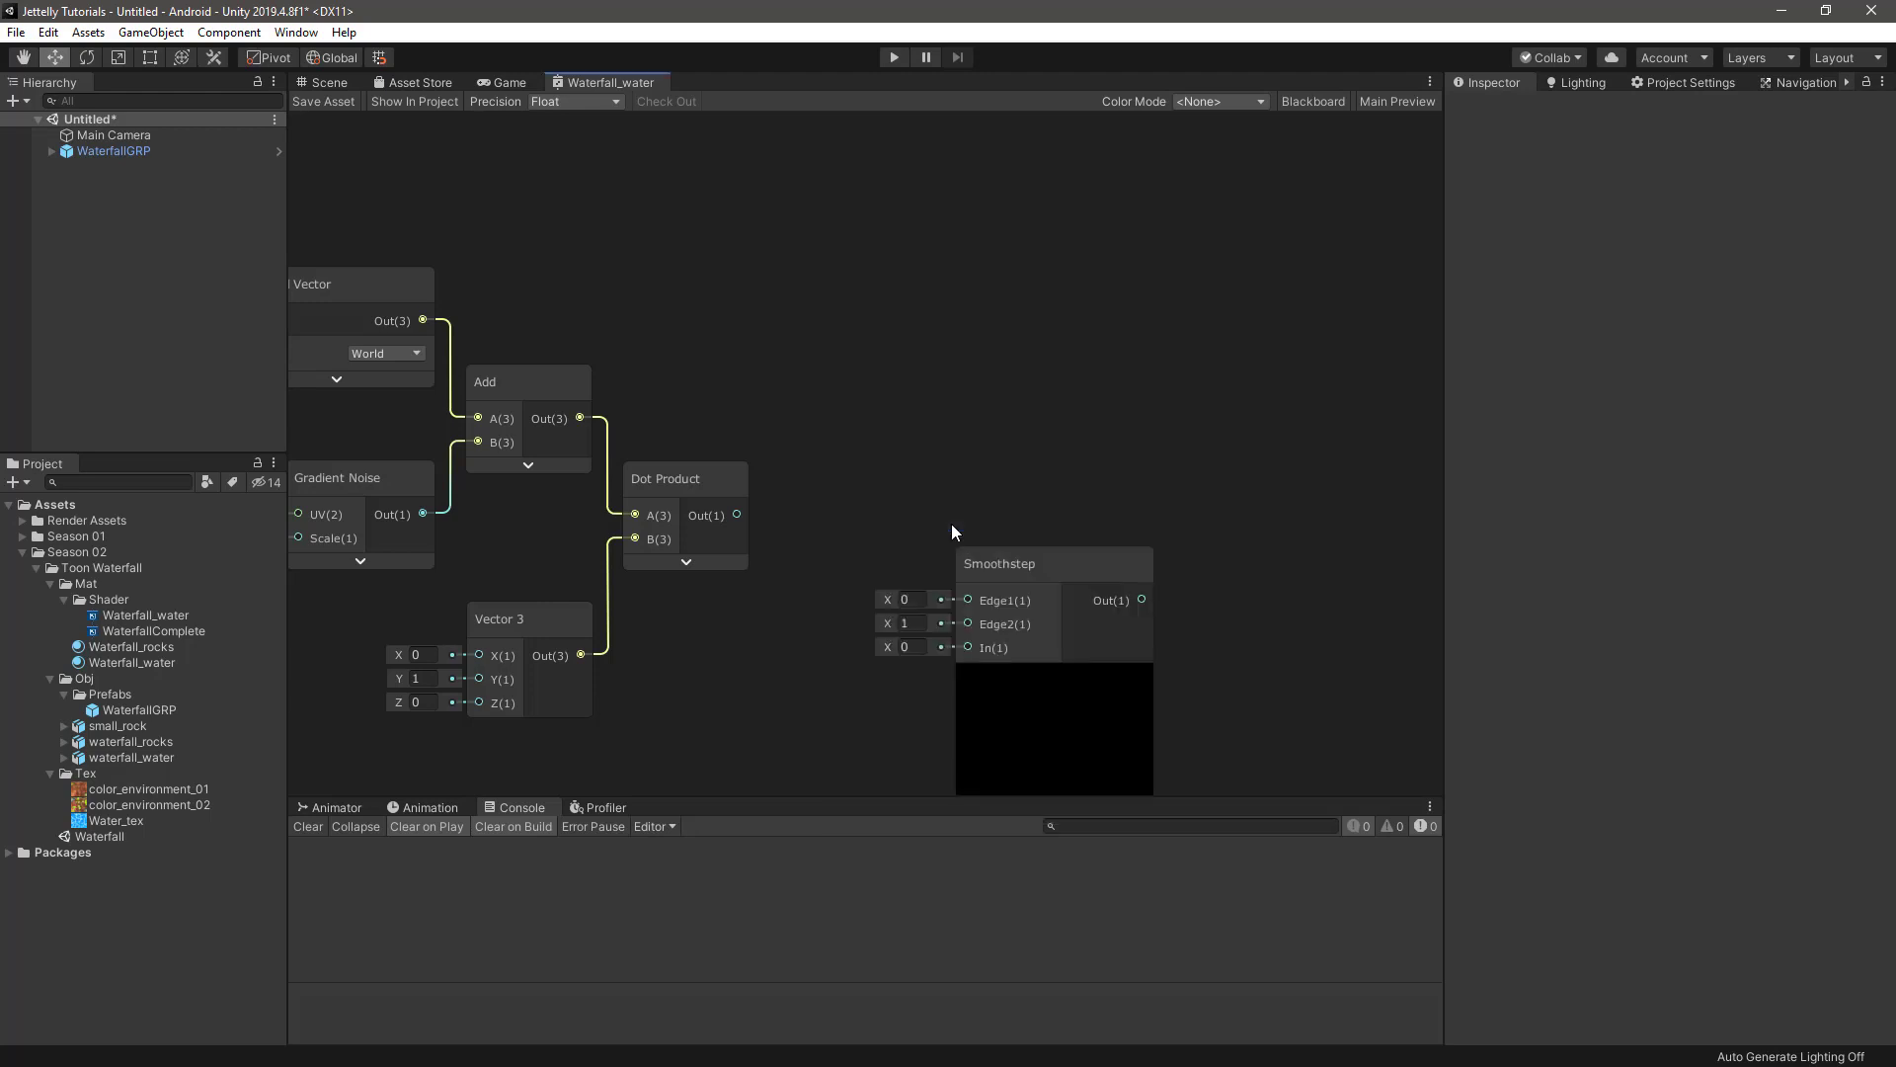
pyautogui.click(1055, 679)
pyautogui.moveTo(1010, 563); pyautogui.dragTo(998, 306)
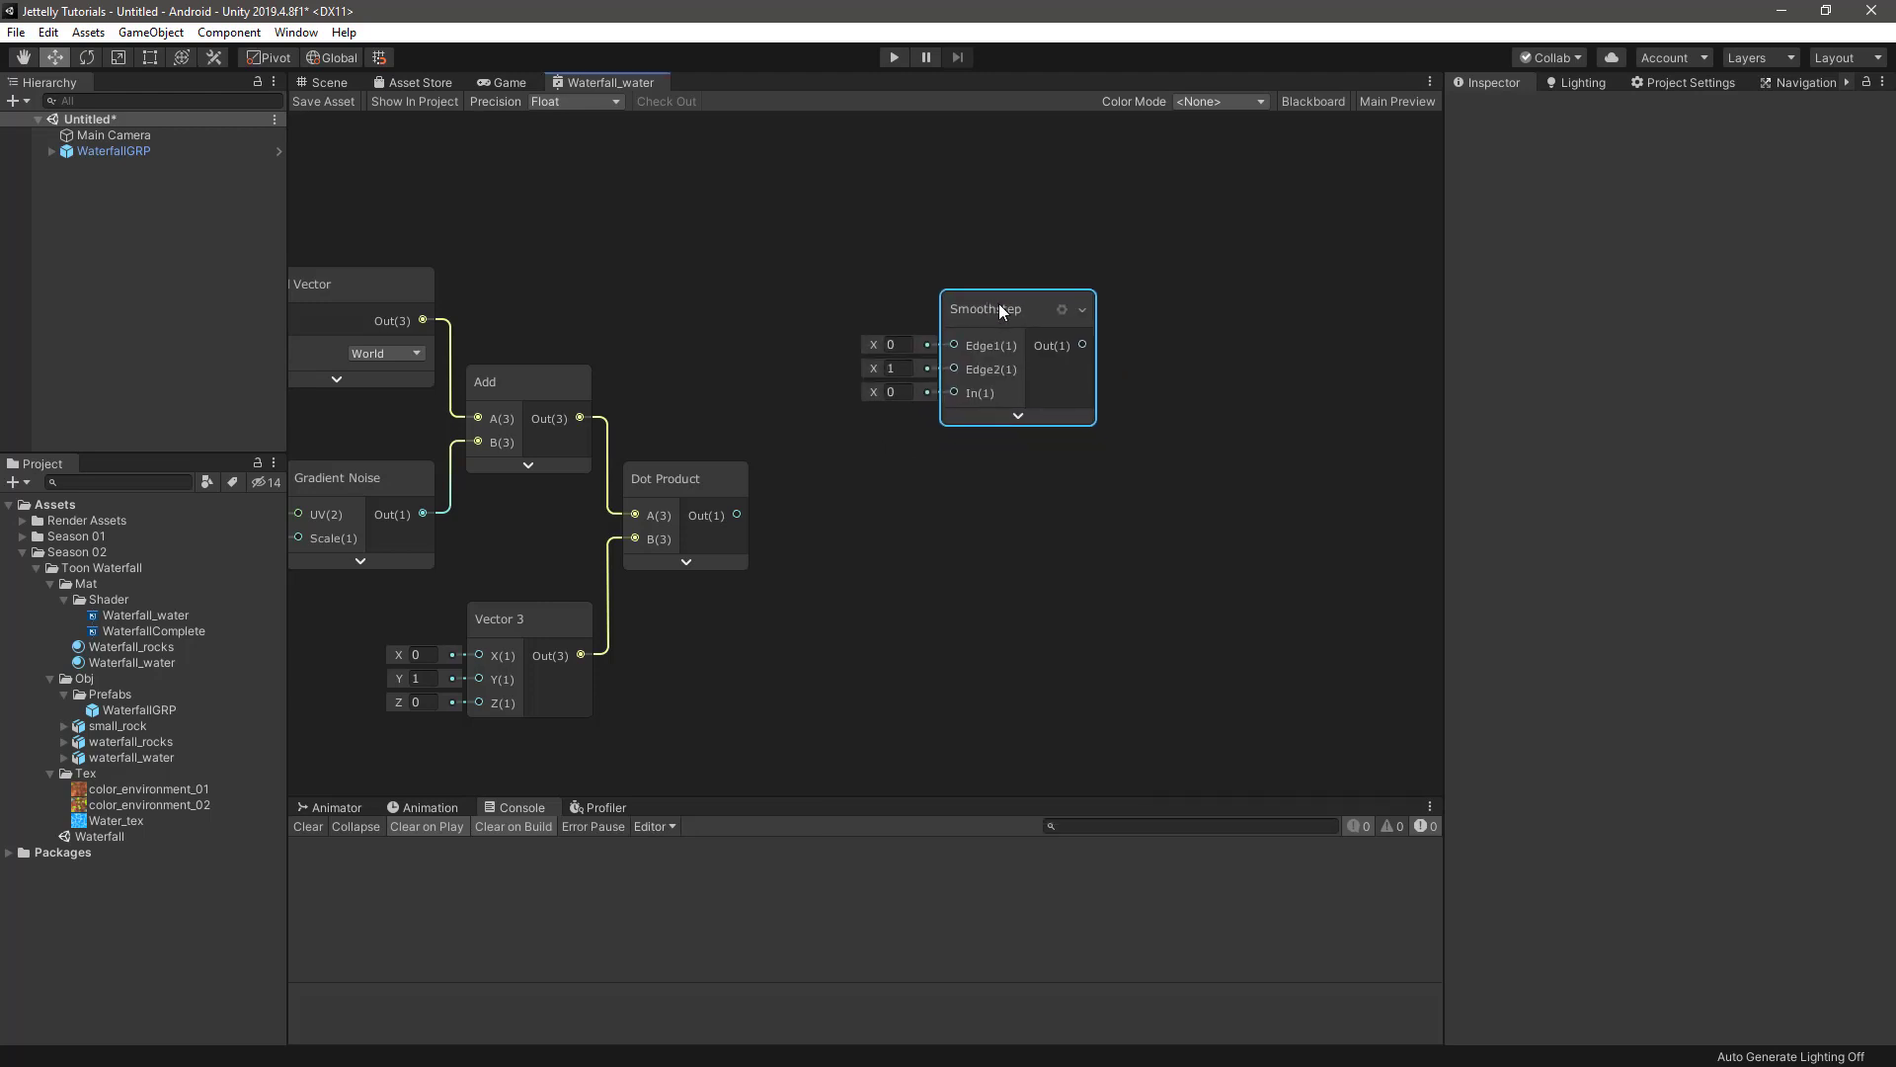
pyautogui.click(1028, 588)
# - Add a second Smoothstep below the first and move both nodes higher up
pyautogui.press('space')
pyautogui.write('smo')
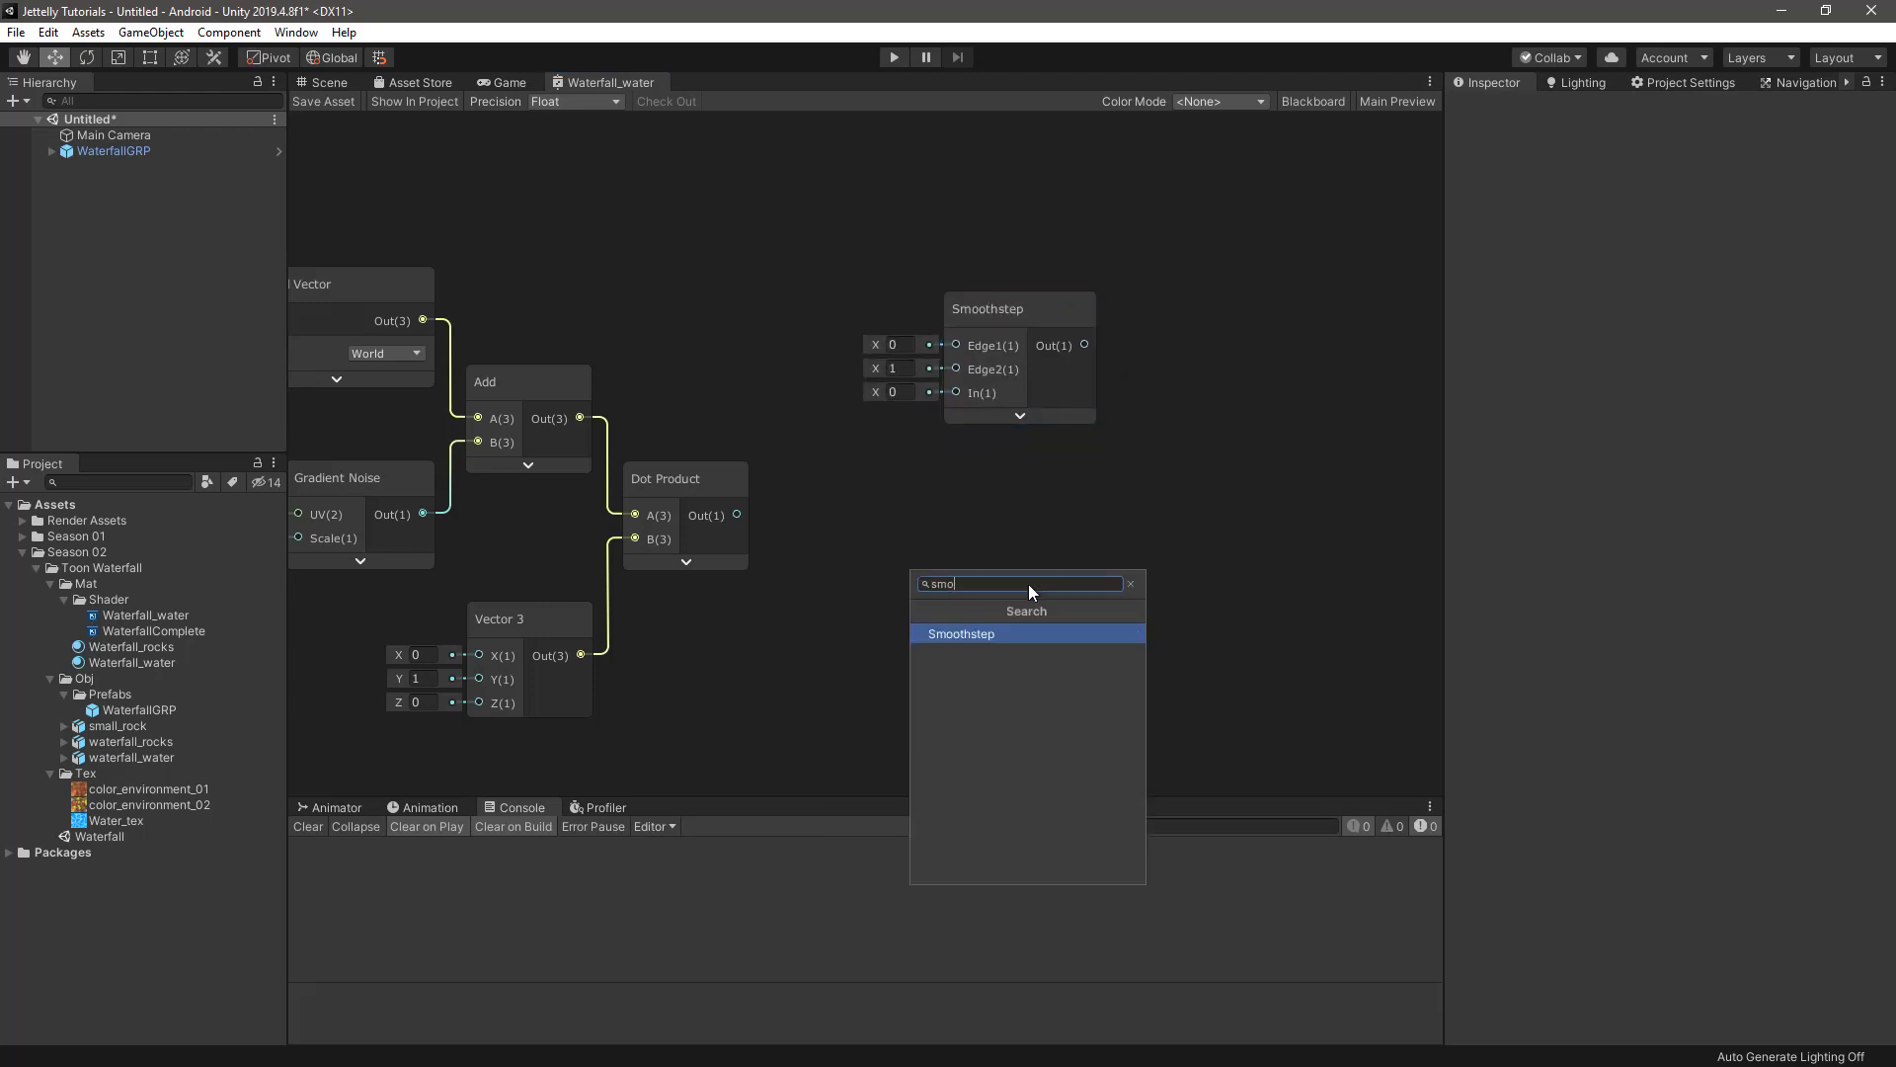
pyautogui.press('Return')
pyautogui.moveTo(1114, 628); pyautogui.dragTo(1033, 633)
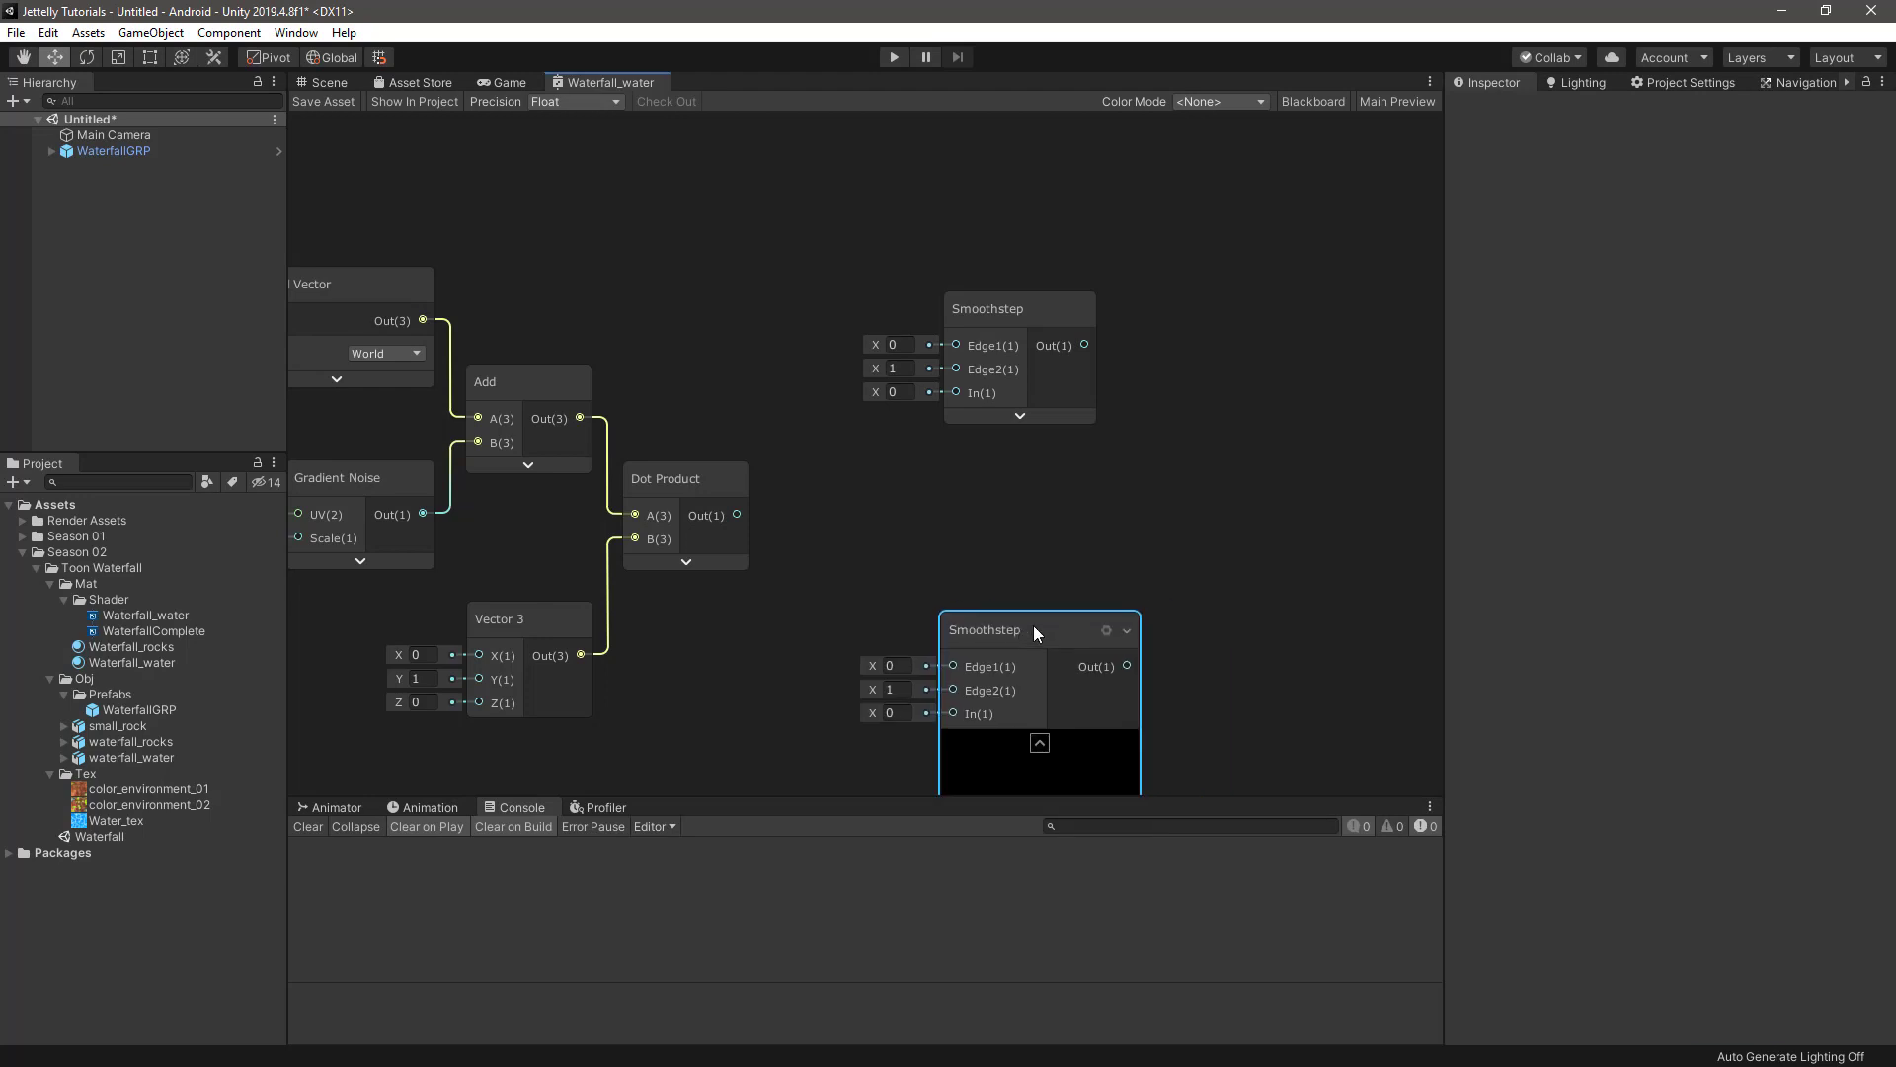
pyautogui.click(1020, 414)
pyautogui.scroll(-2, 1047, 400)
pyautogui.scroll(-2, 1049, 405)
pyautogui.scroll(-2, 1114, 390)
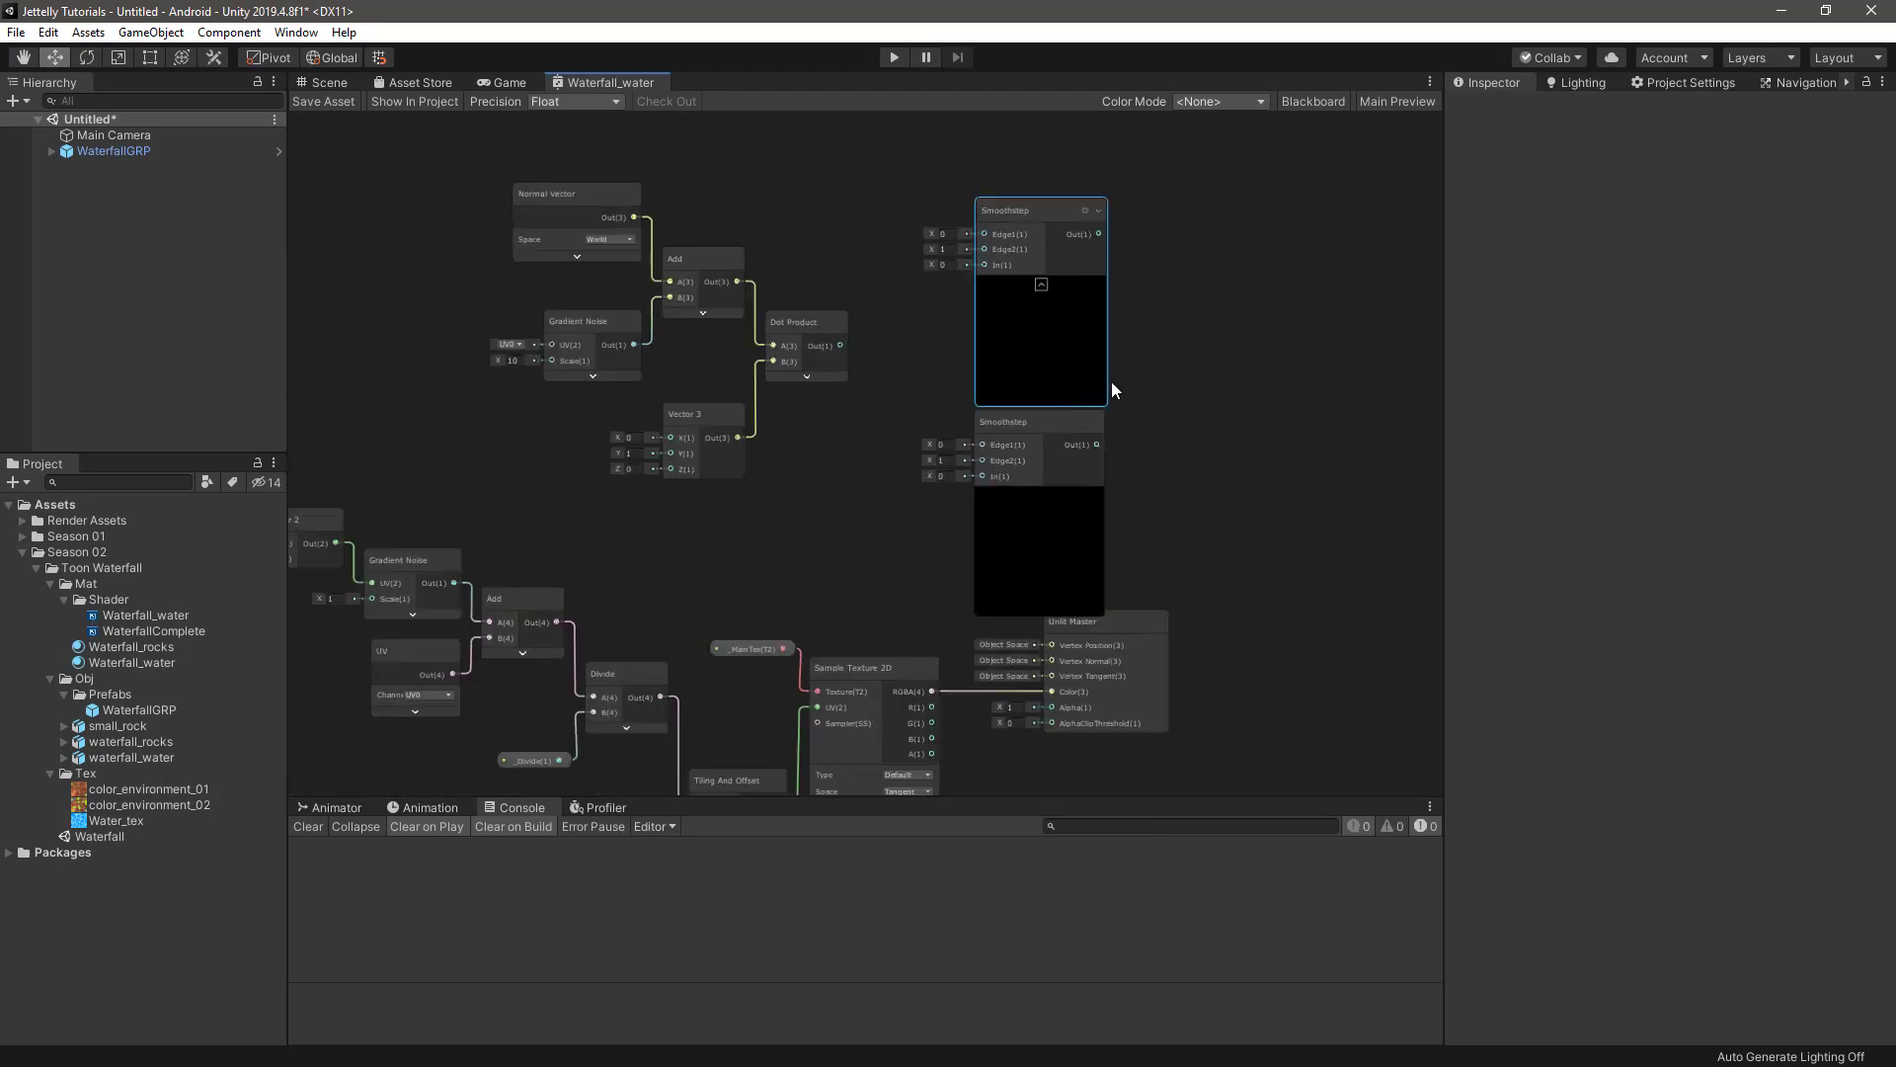
pyautogui.moveTo(1041, 258); pyautogui.dragTo(1039, 258)
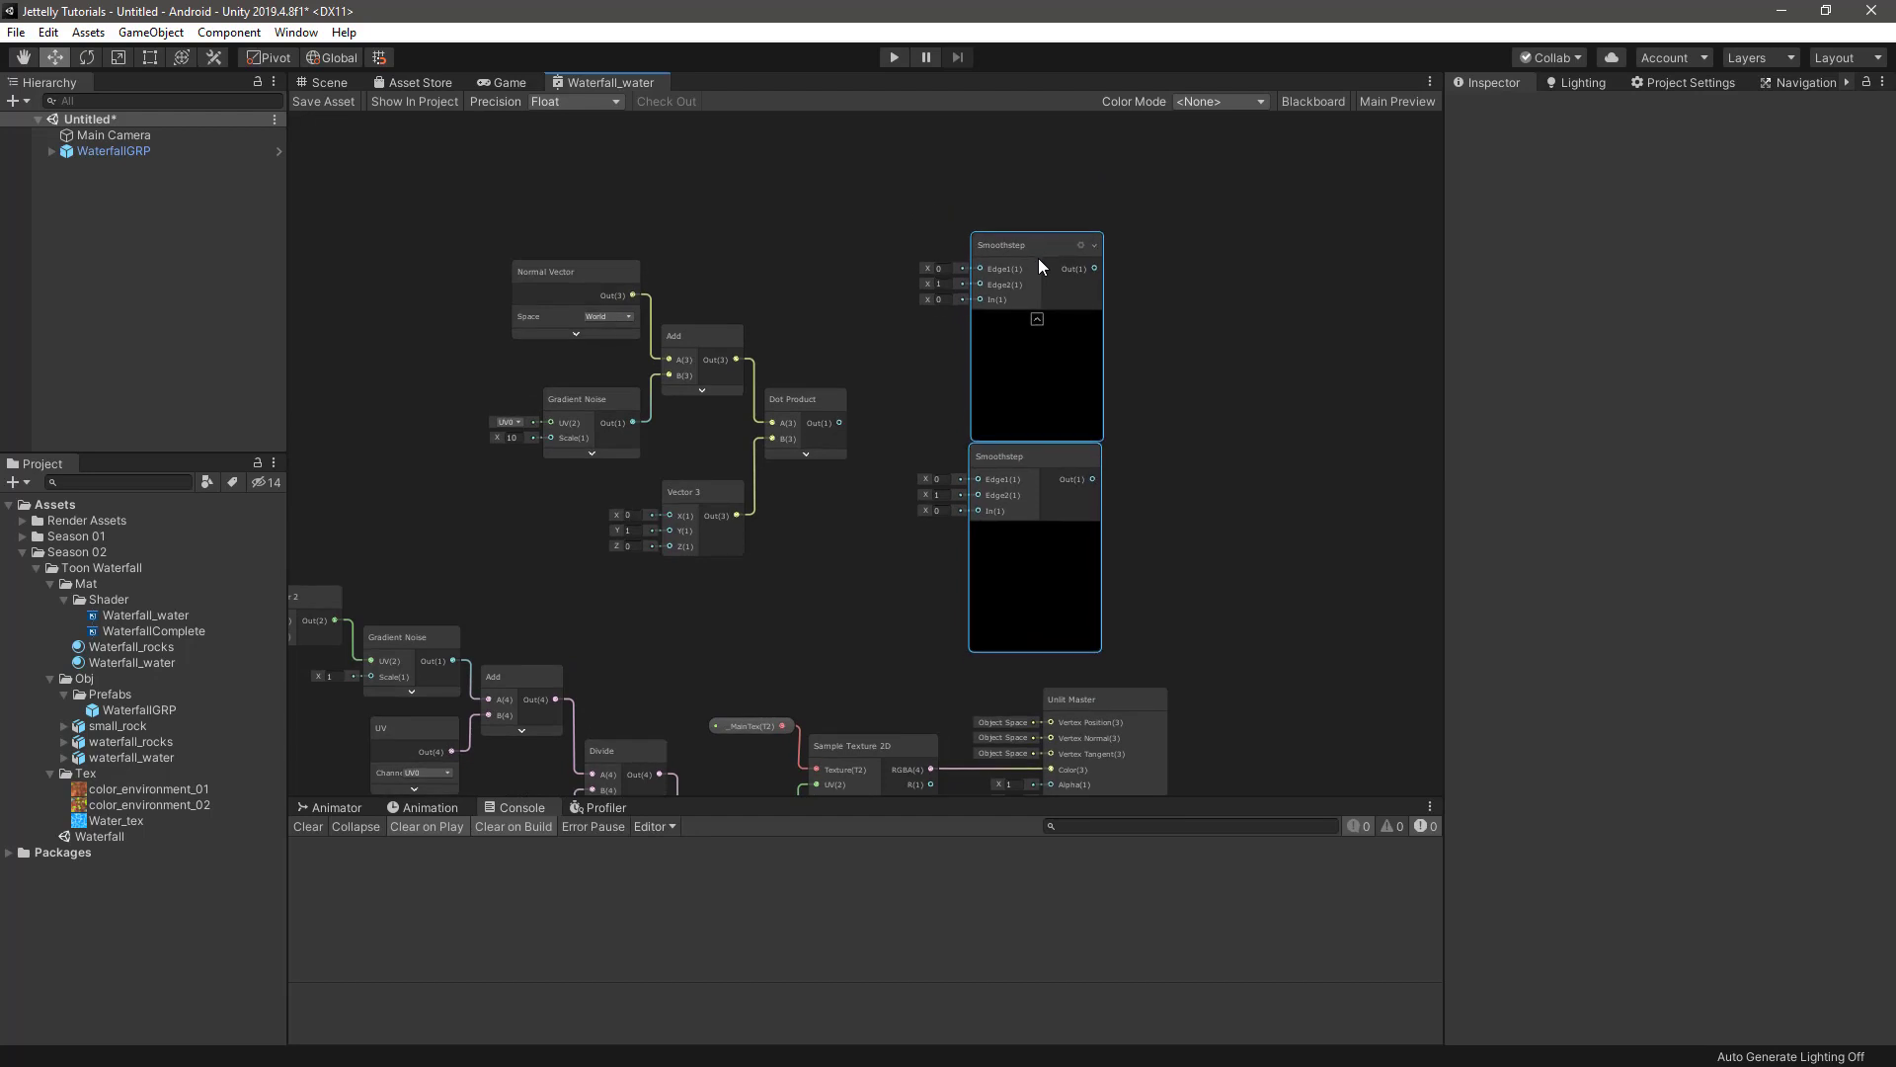
pyautogui.click(1164, 344)
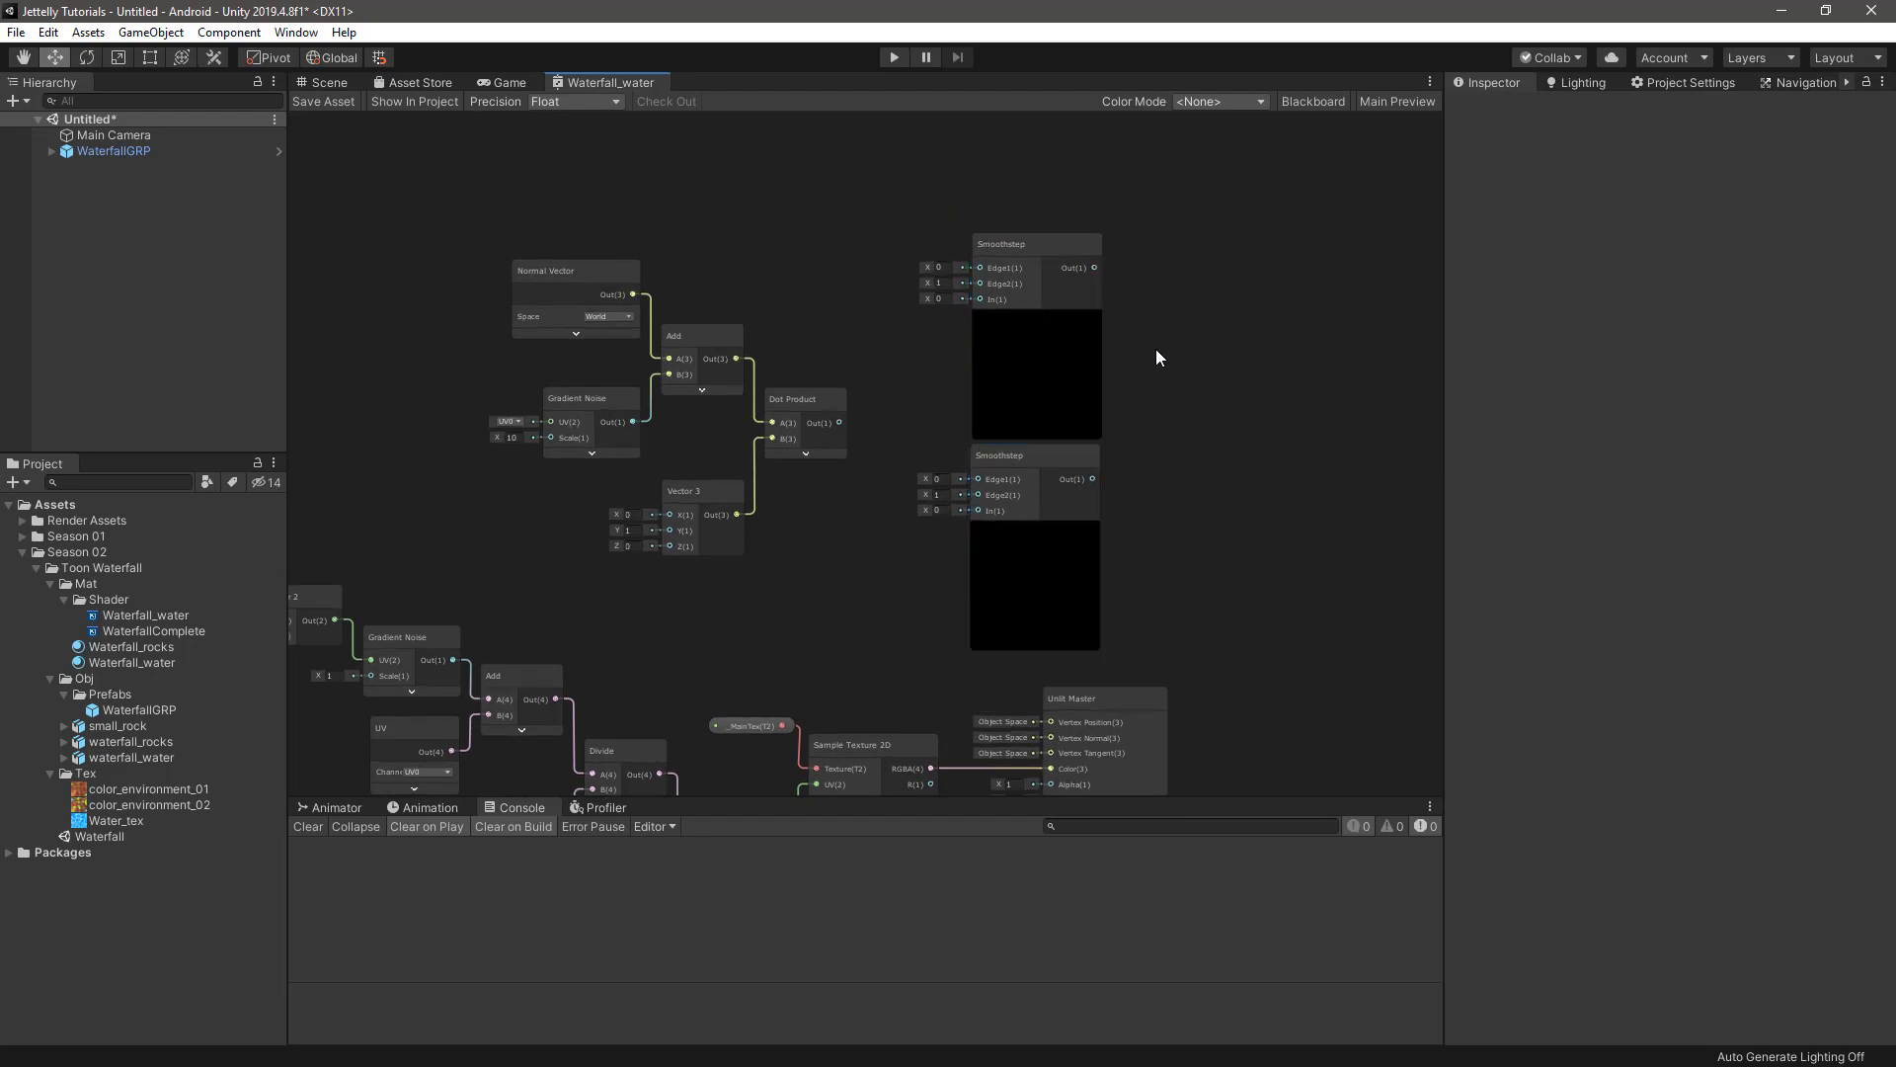
pyautogui.scroll(1, 1157, 353)
pyautogui.scroll(2, 1160, 357)
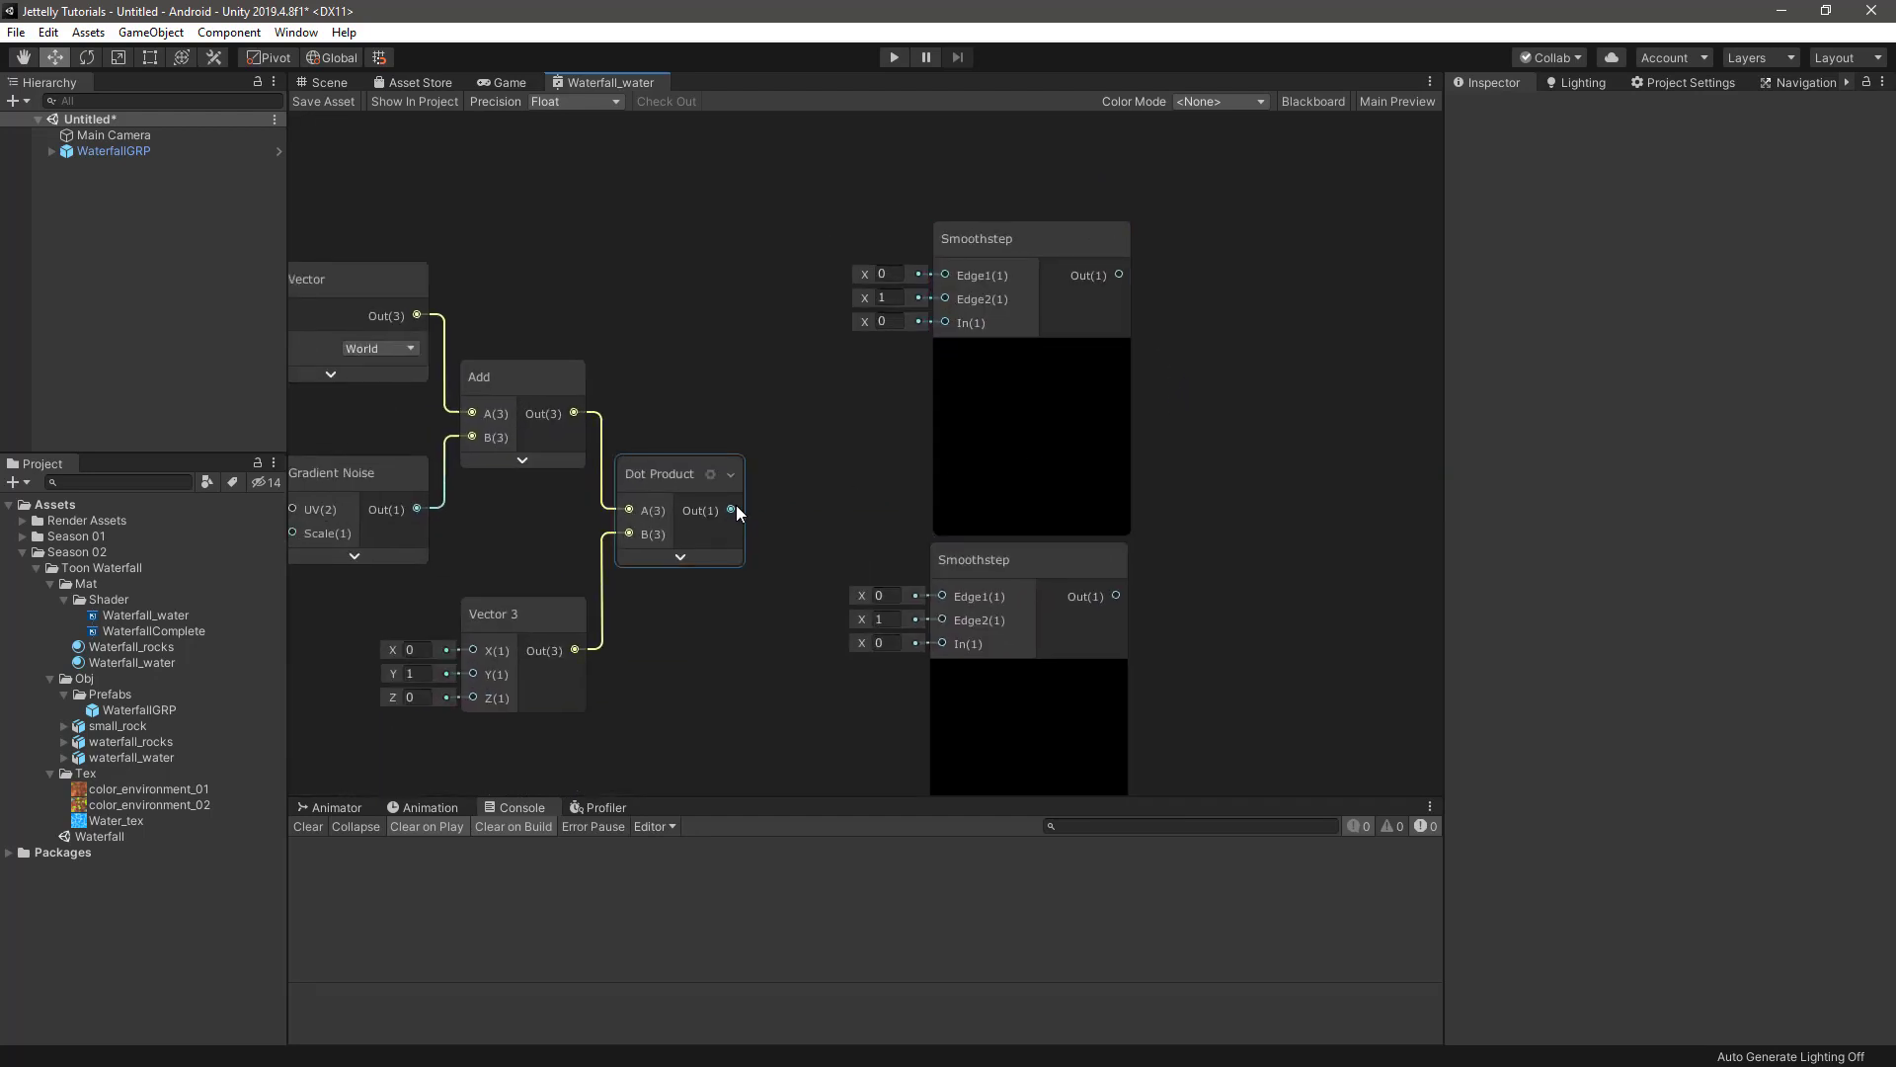
# - Wire Dot Product output into the upper Smoothstep's In and the lower Smoothstep's Edge1
pyautogui.moveTo(733, 509); pyautogui.dragTo(945, 323)
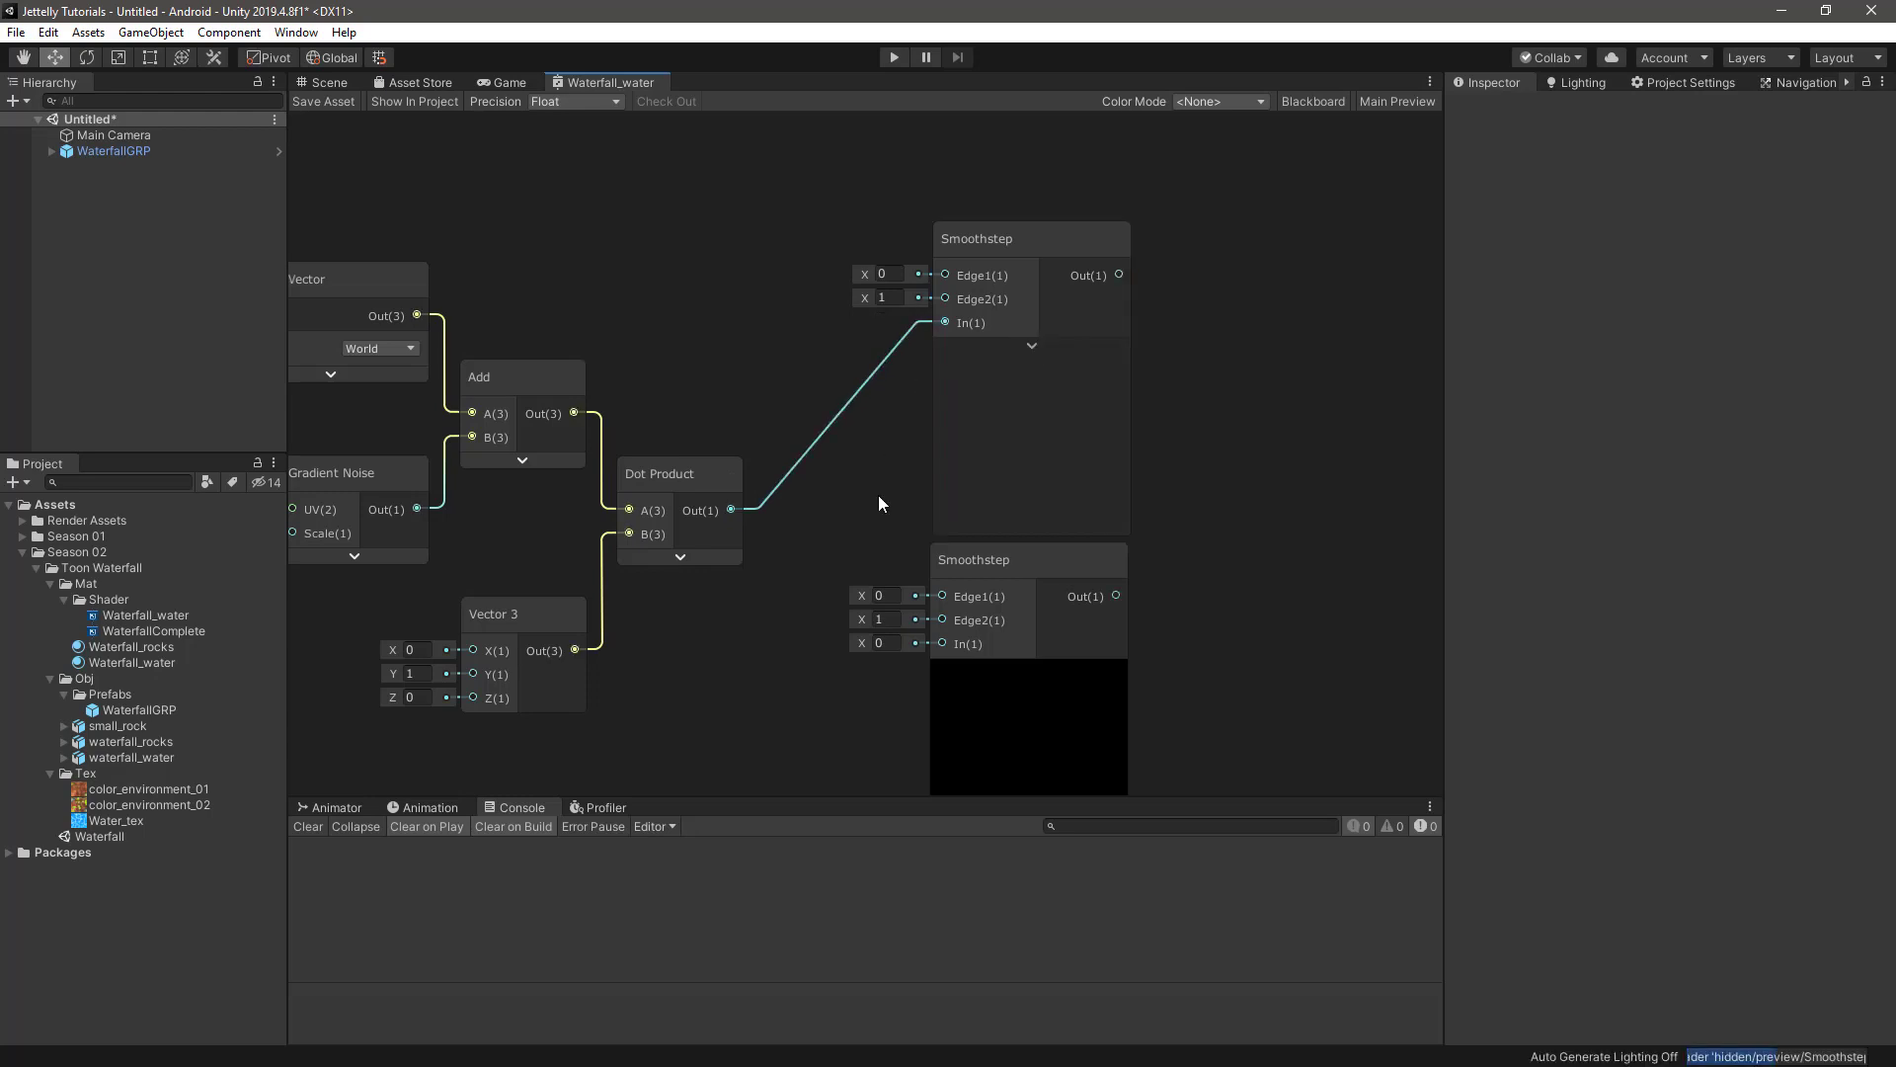
pyautogui.moveTo(882, 504); pyautogui.dragTo(869, 385, button='middle')
pyautogui.moveTo(735, 377)
pyautogui.mouseDown()
pyautogui.moveTo(903, 464)
pyautogui.moveTo(948, 464)
pyautogui.mouseUp()
pyautogui.moveTo(1200, 522); pyautogui.dragTo(1159, 537, button='middle')
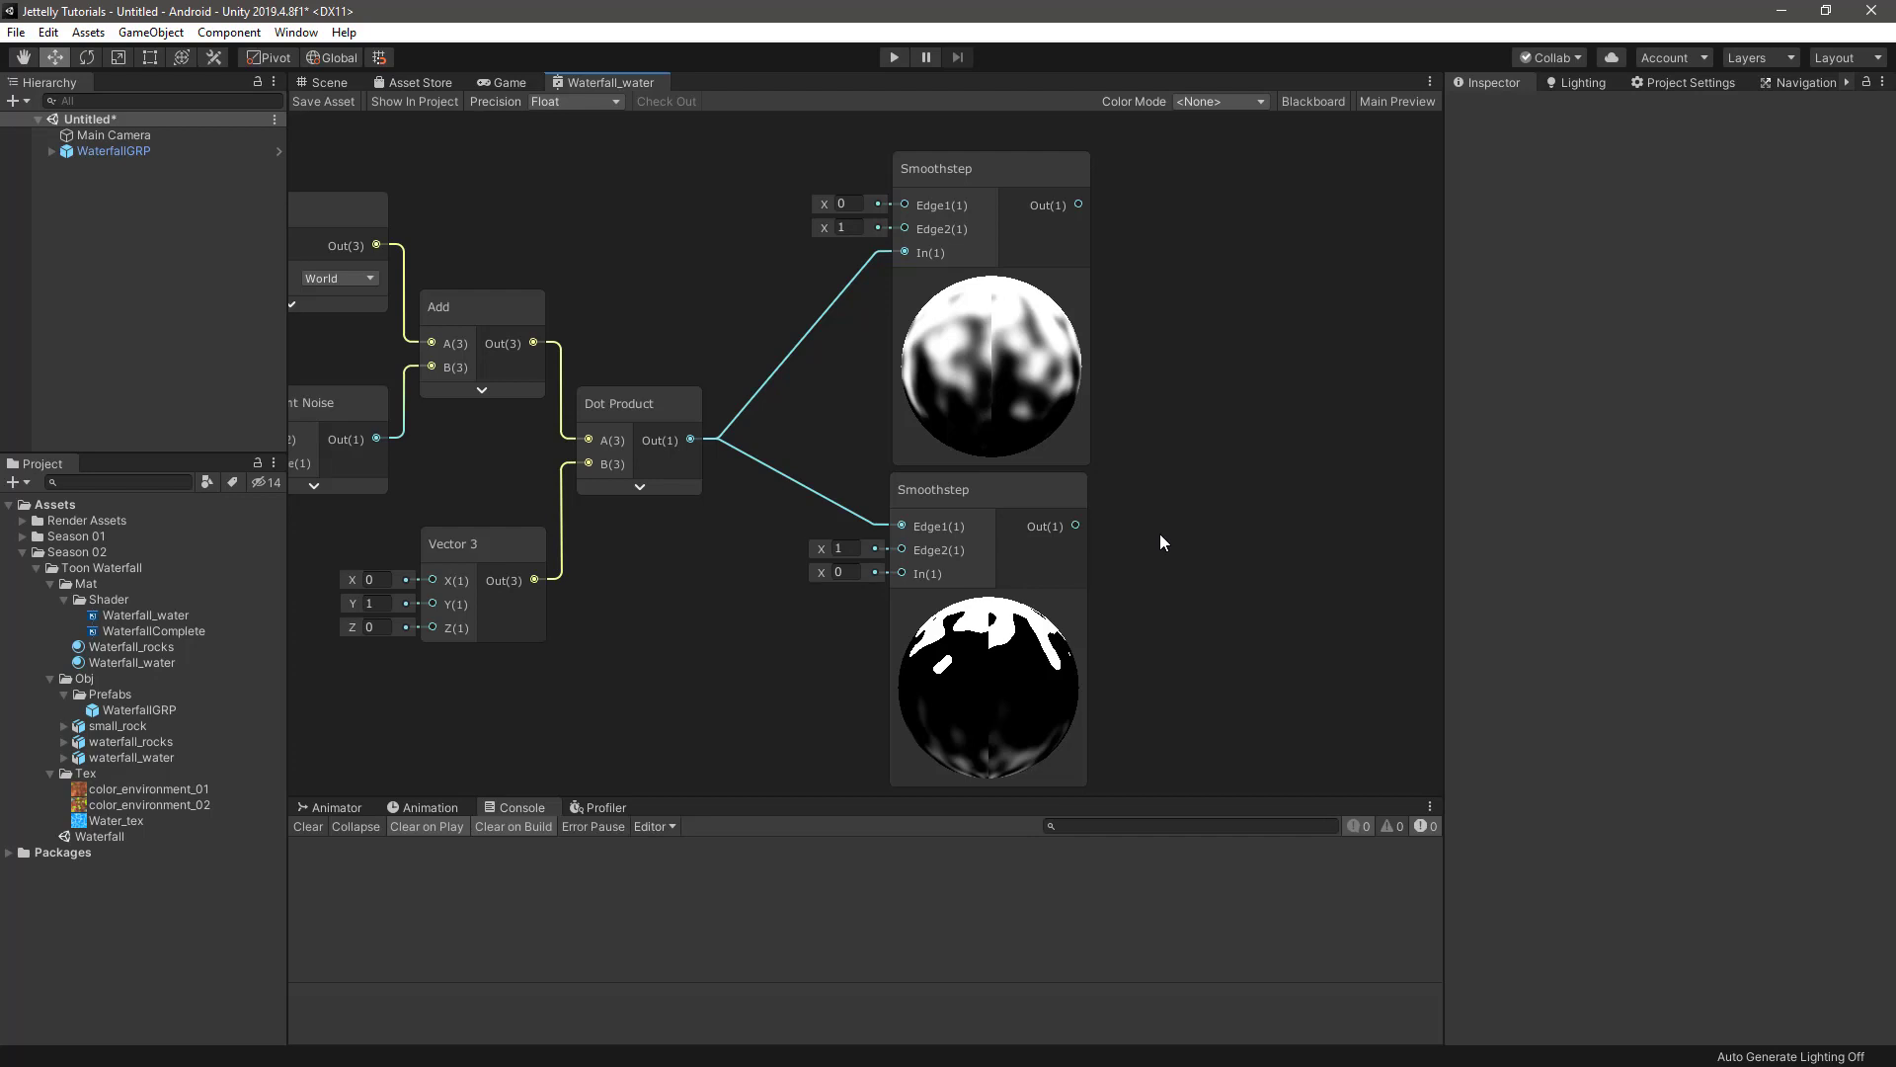
# - Add a Vector1 property _NoiseScale in Slider mode, entering 1 for its range
pyautogui.click(1312, 101)
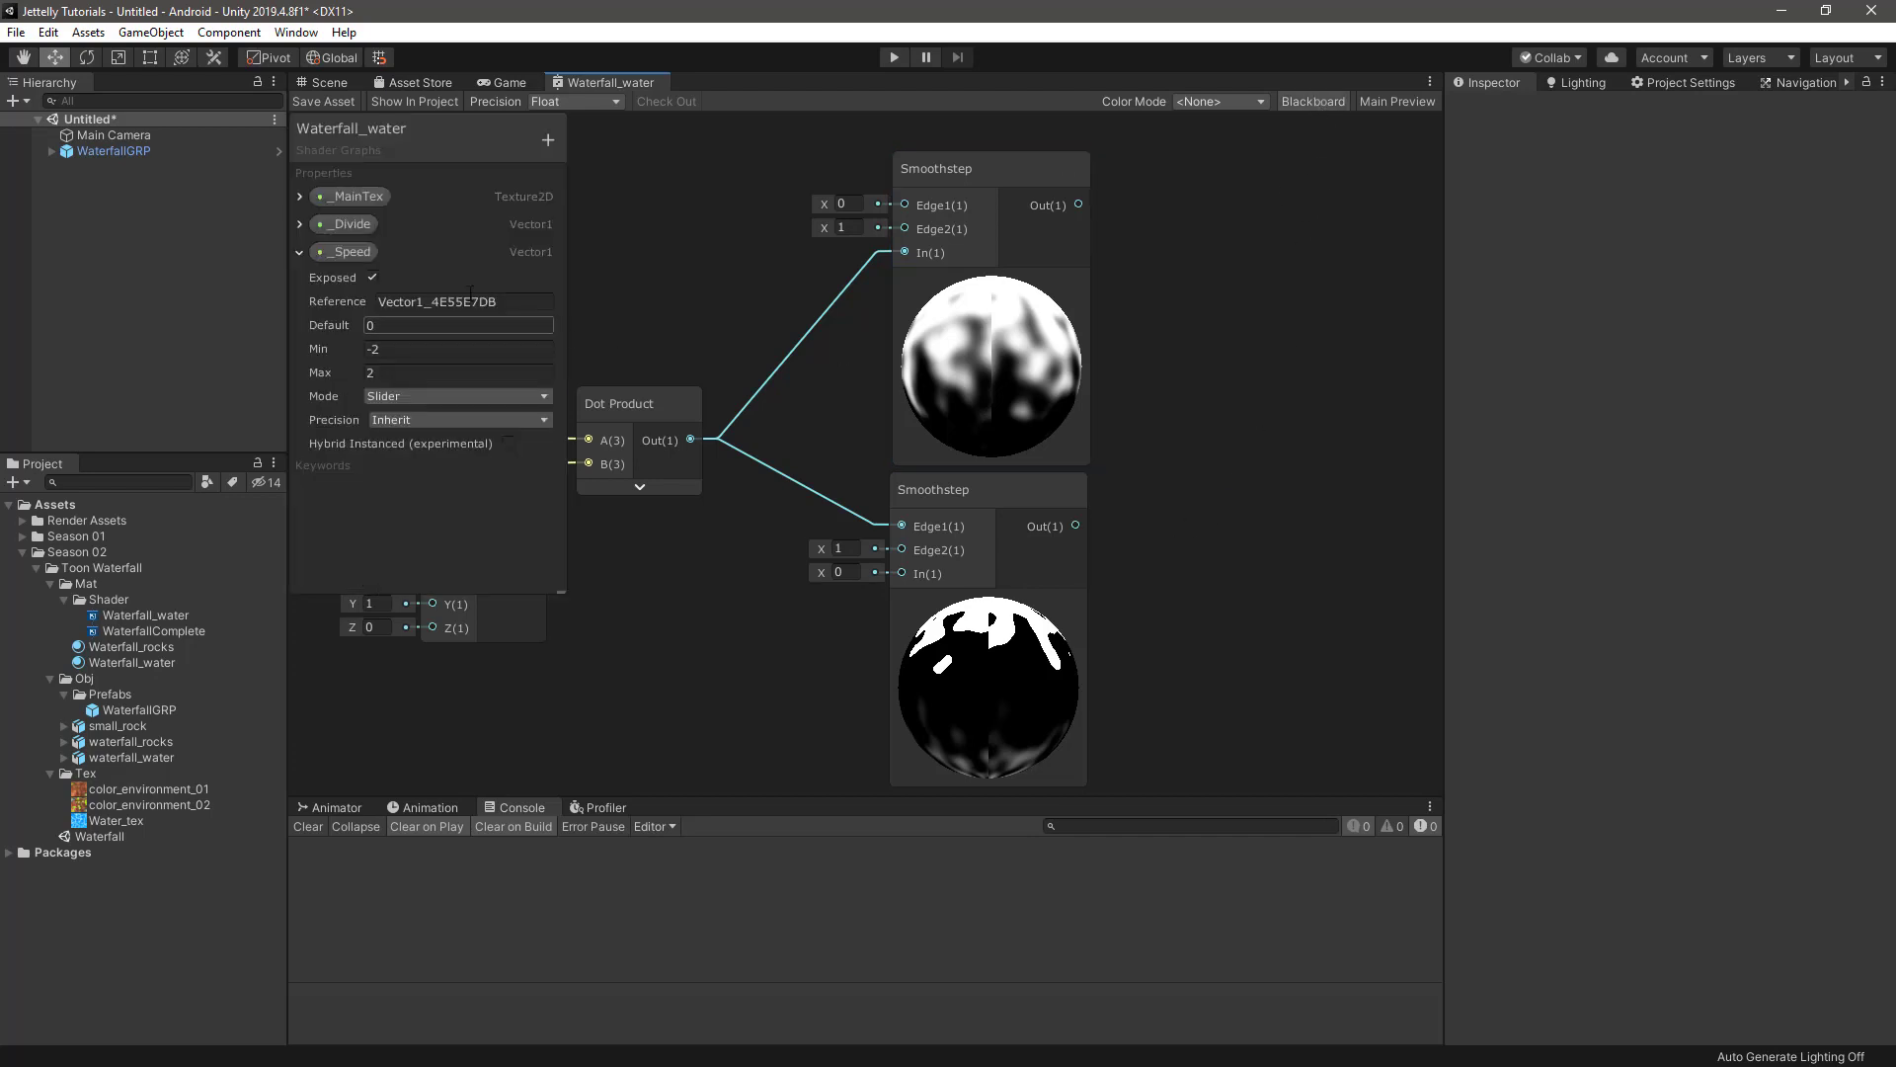
pyautogui.click(299, 251)
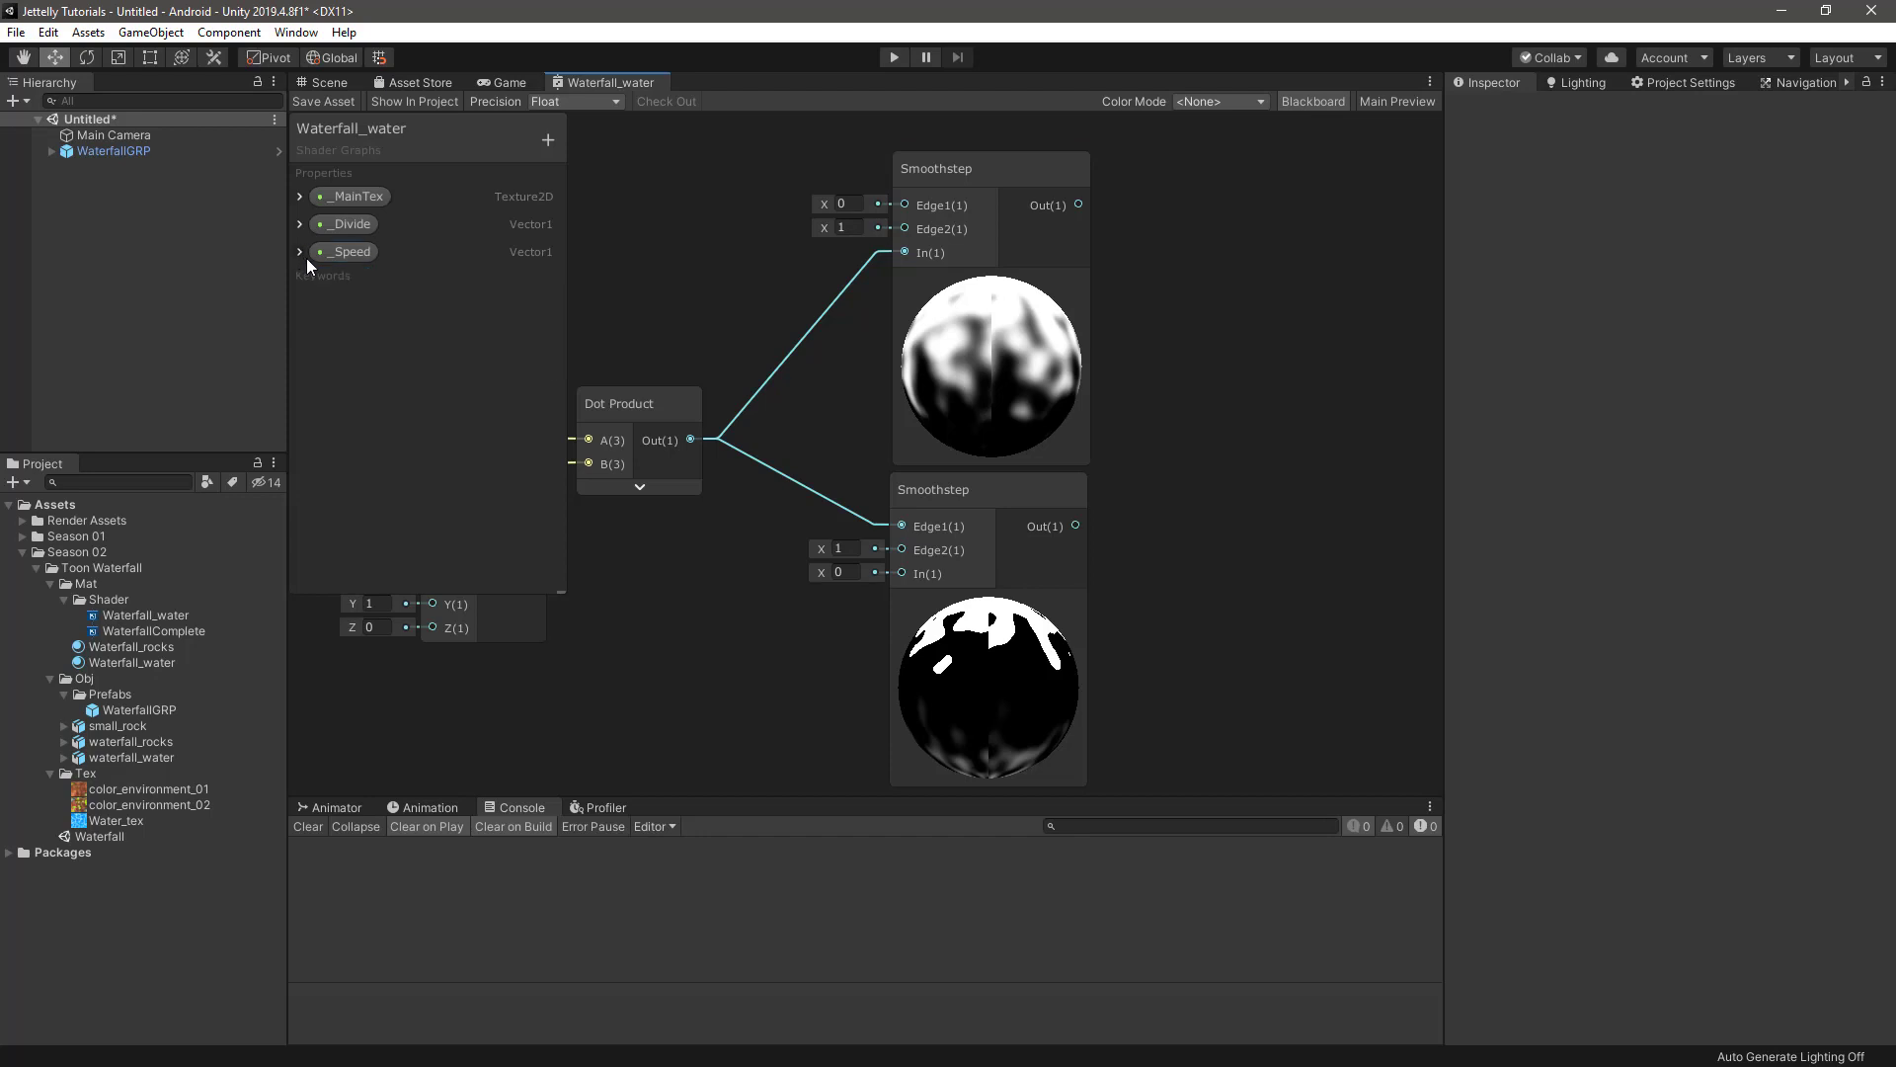
pyautogui.click(549, 138)
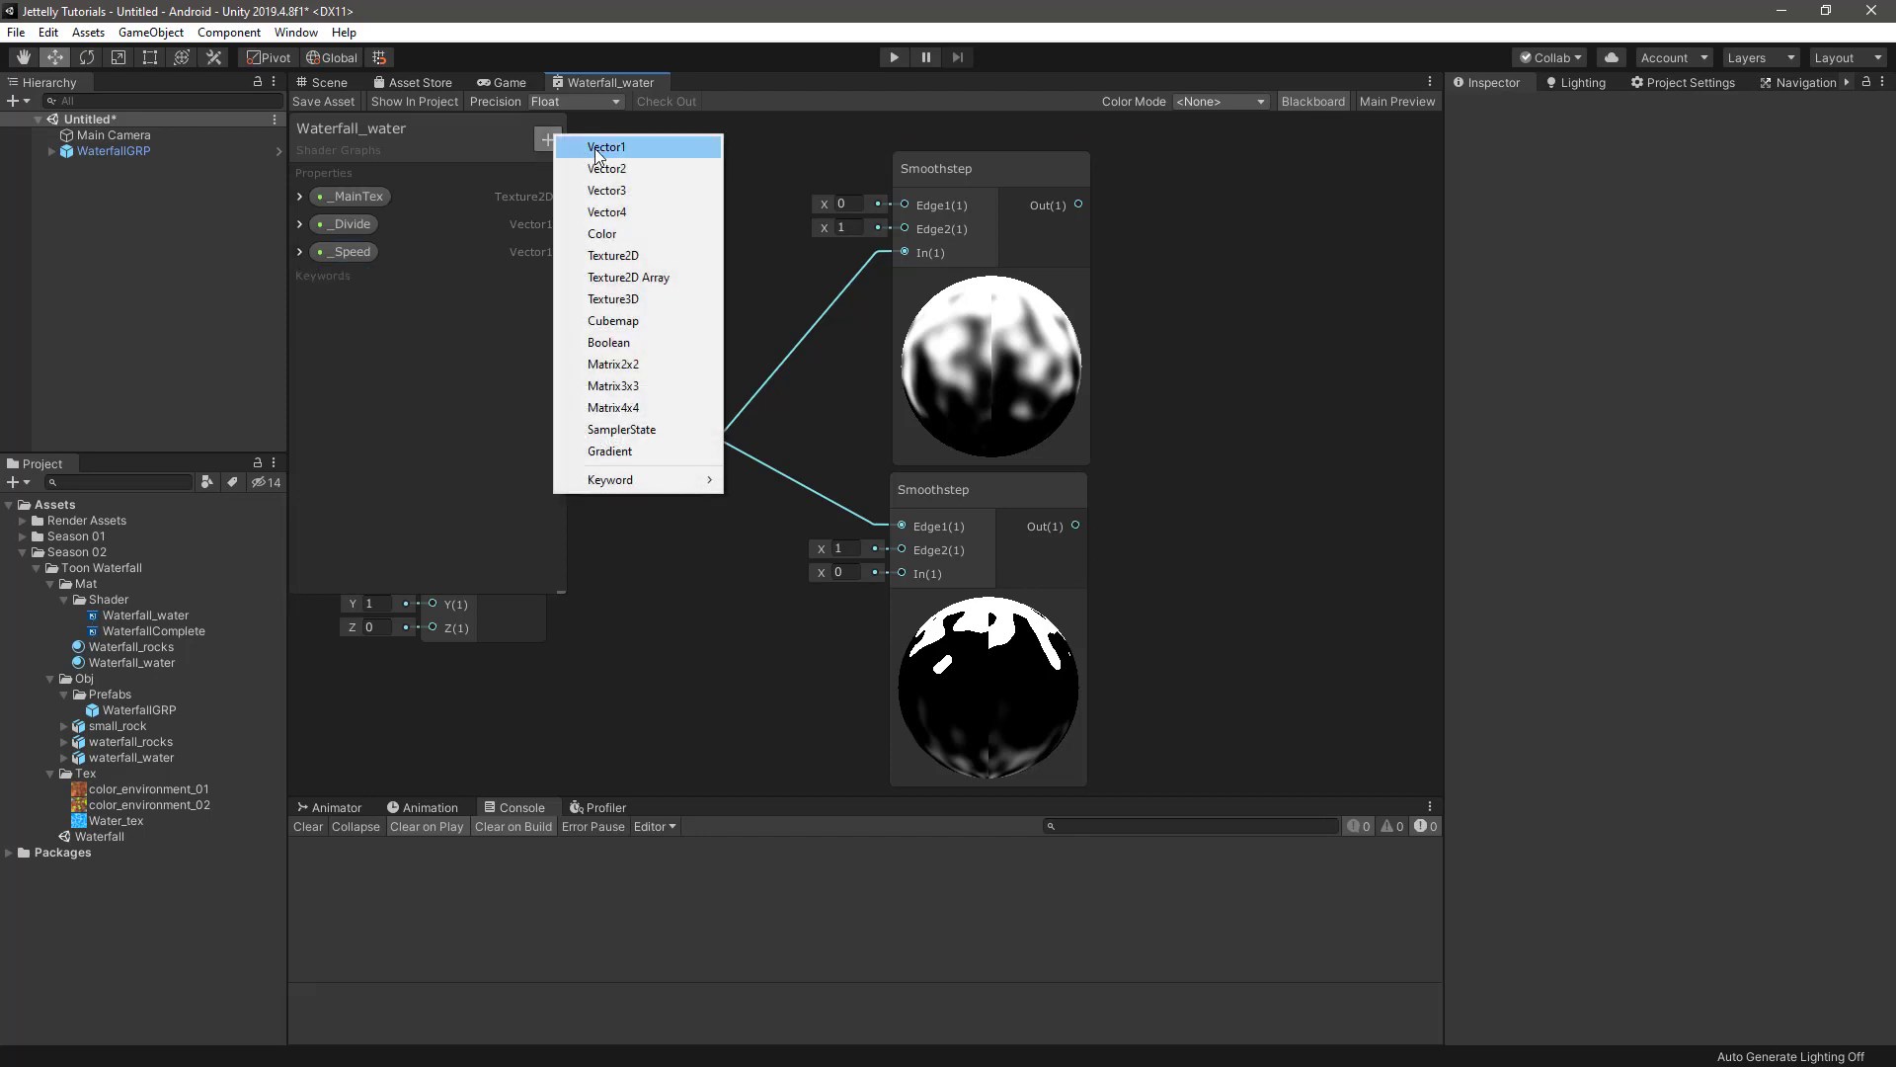
pyautogui.click(598, 155)
pyautogui.write('_')
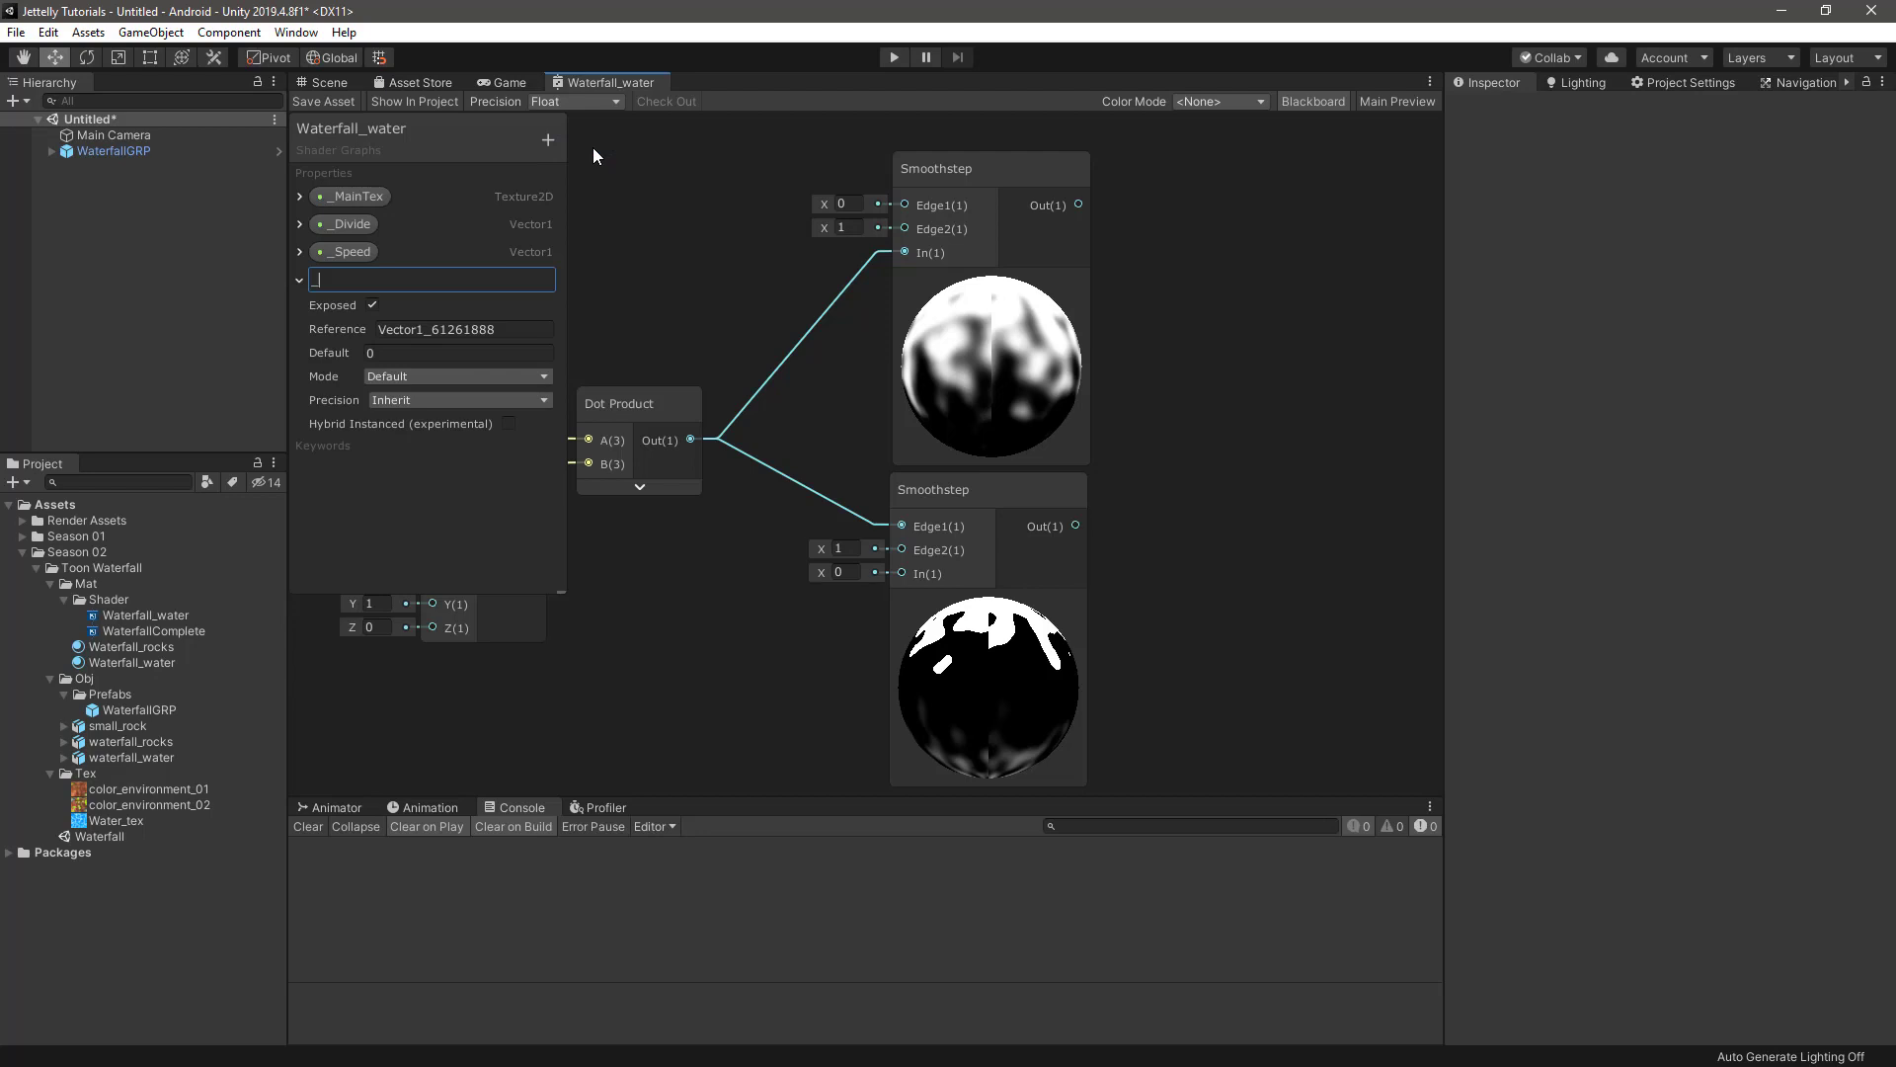
pyautogui.write('NoiseScale')
pyautogui.press('Return')
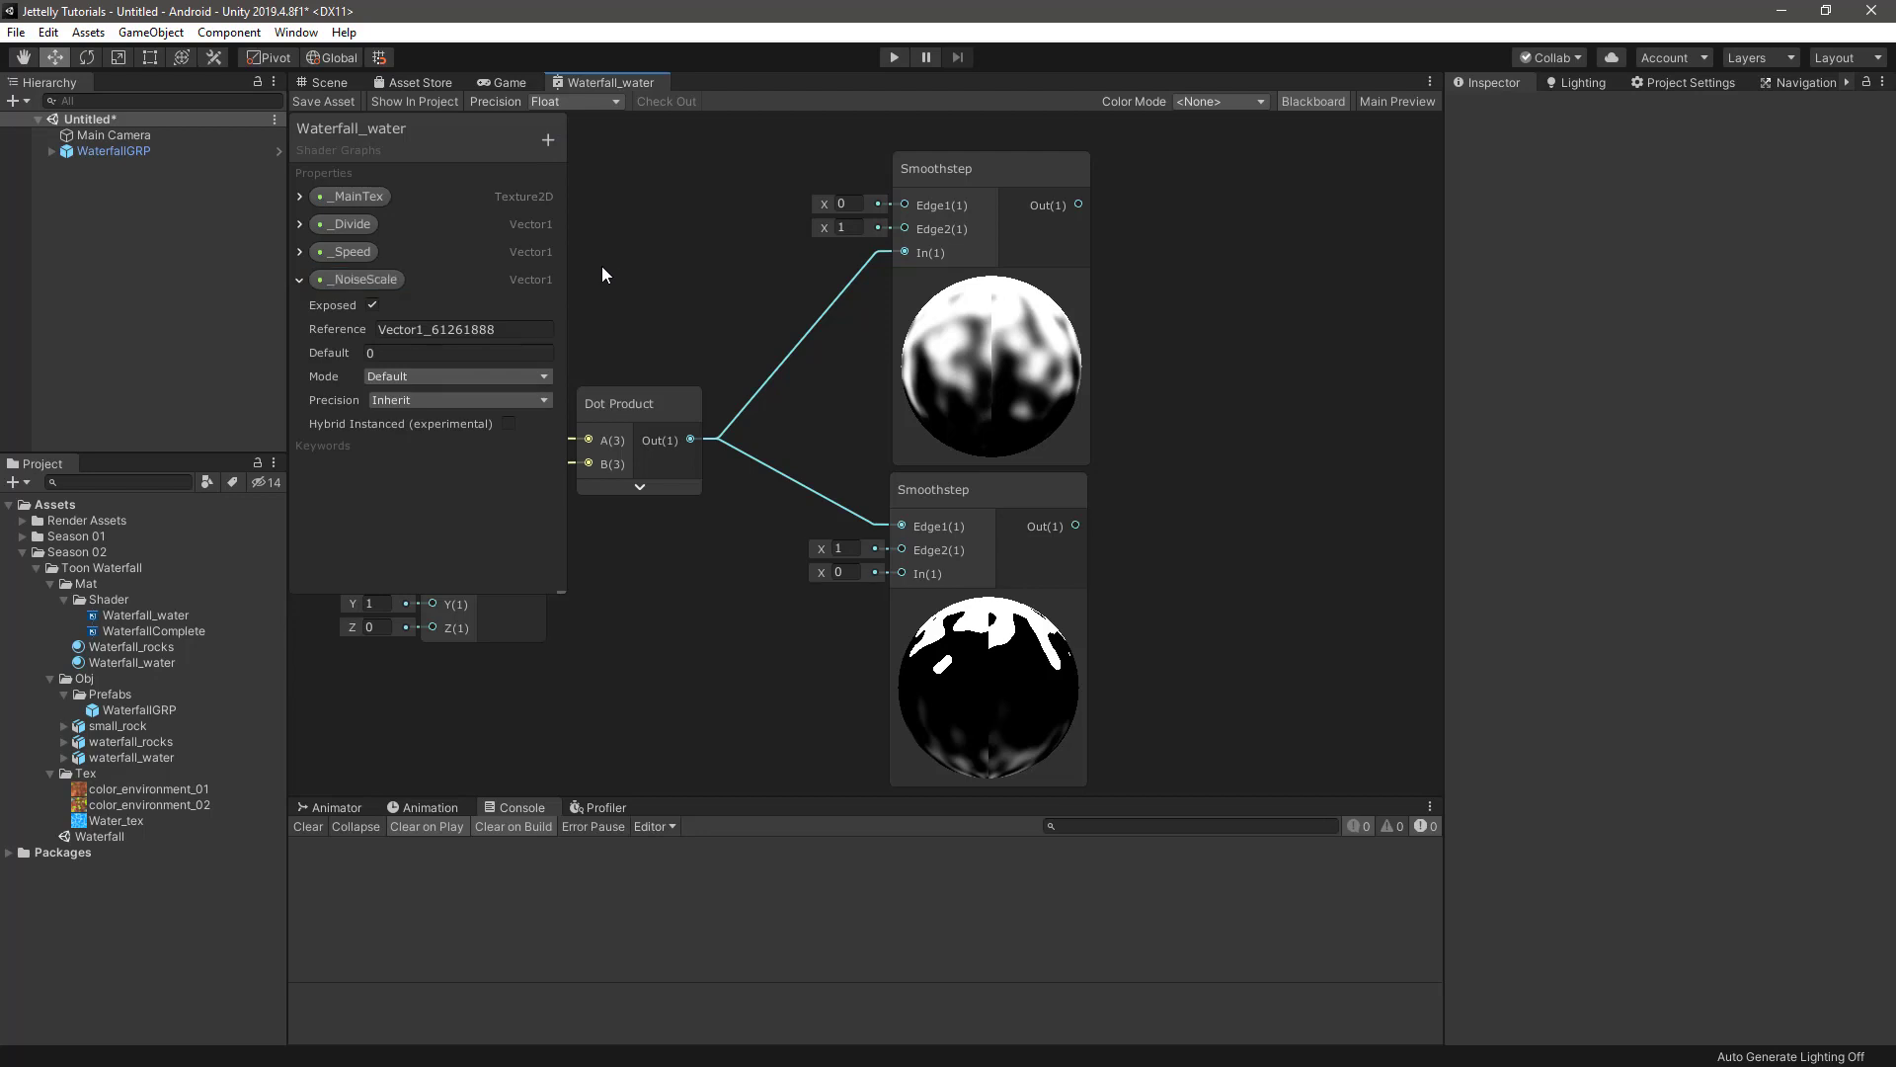
pyautogui.click(417, 373)
pyautogui.click(428, 423)
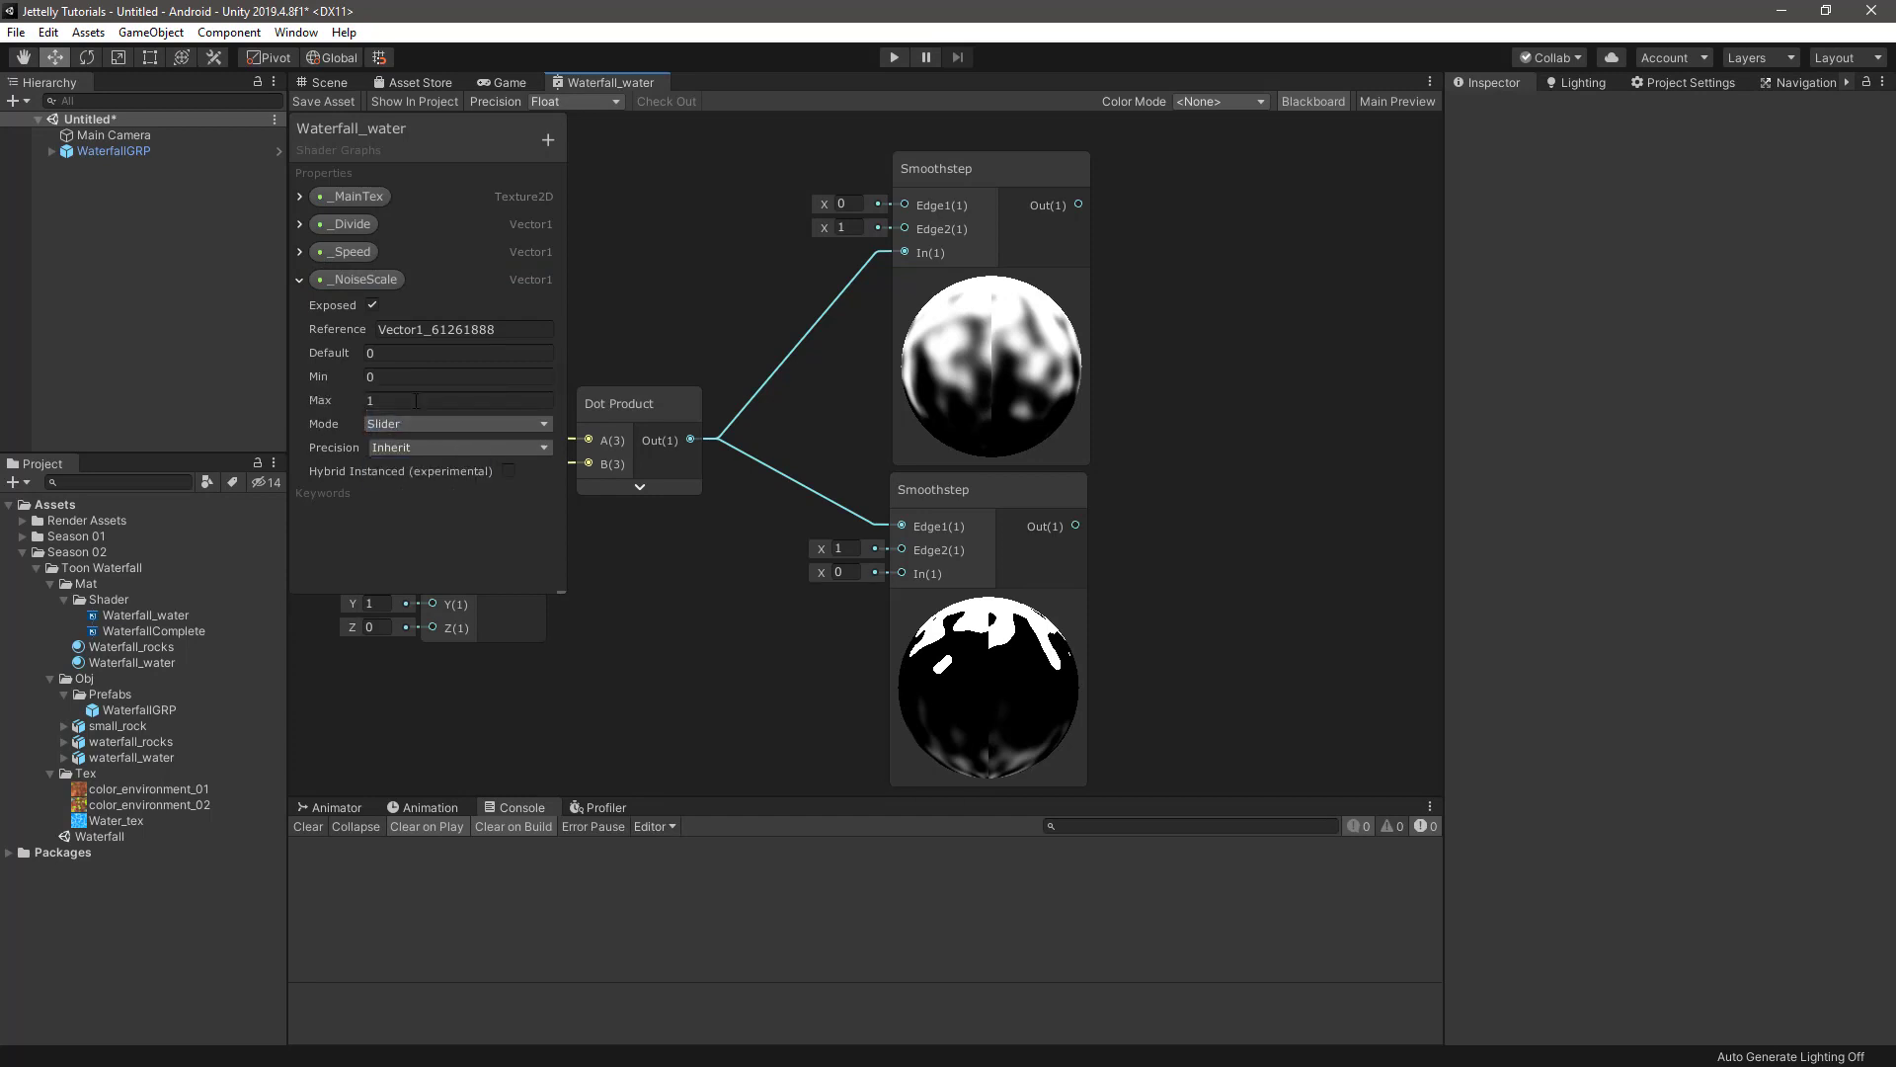
pyautogui.write('1')
pyautogui.click(402, 399)
pyautogui.click(387, 352)
pyautogui.click(289, 282)
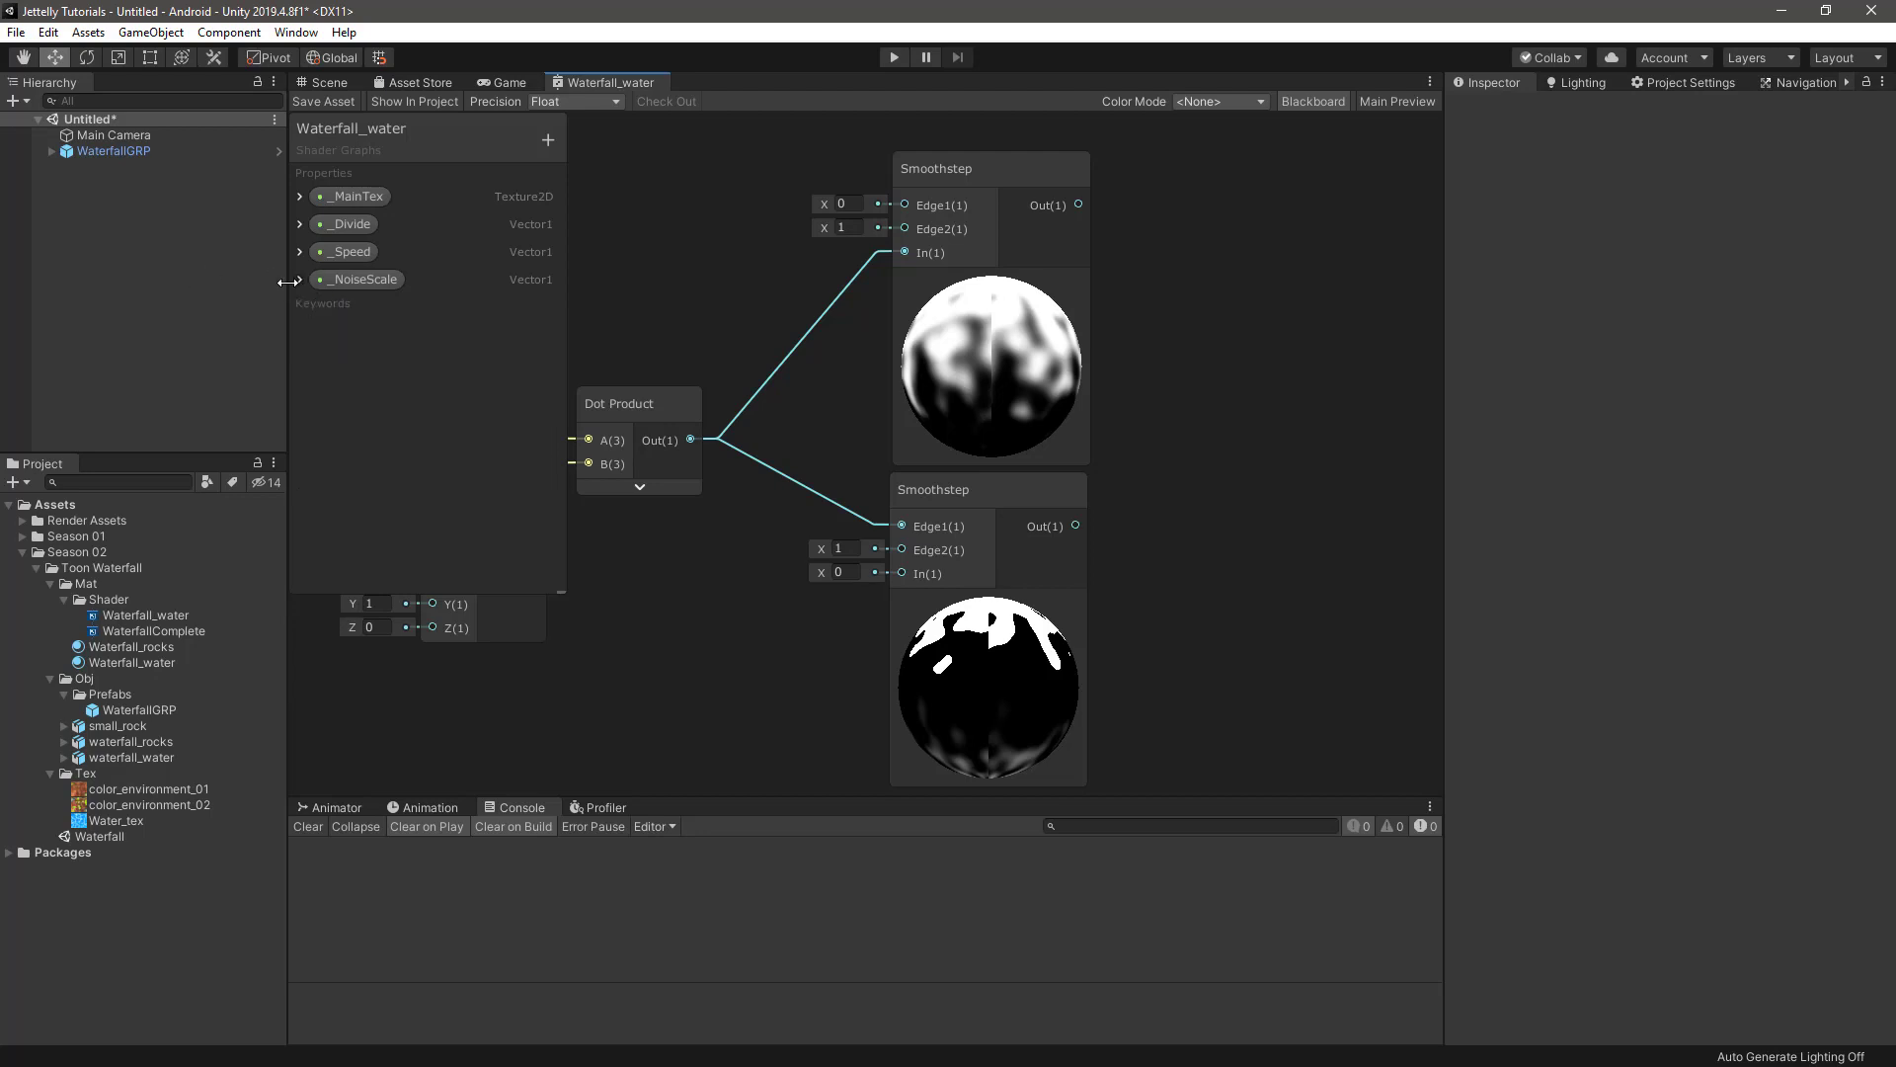
# - Add a slider Vector1 property _InnerThreshold with default 0.5
pyautogui.click(548, 140)
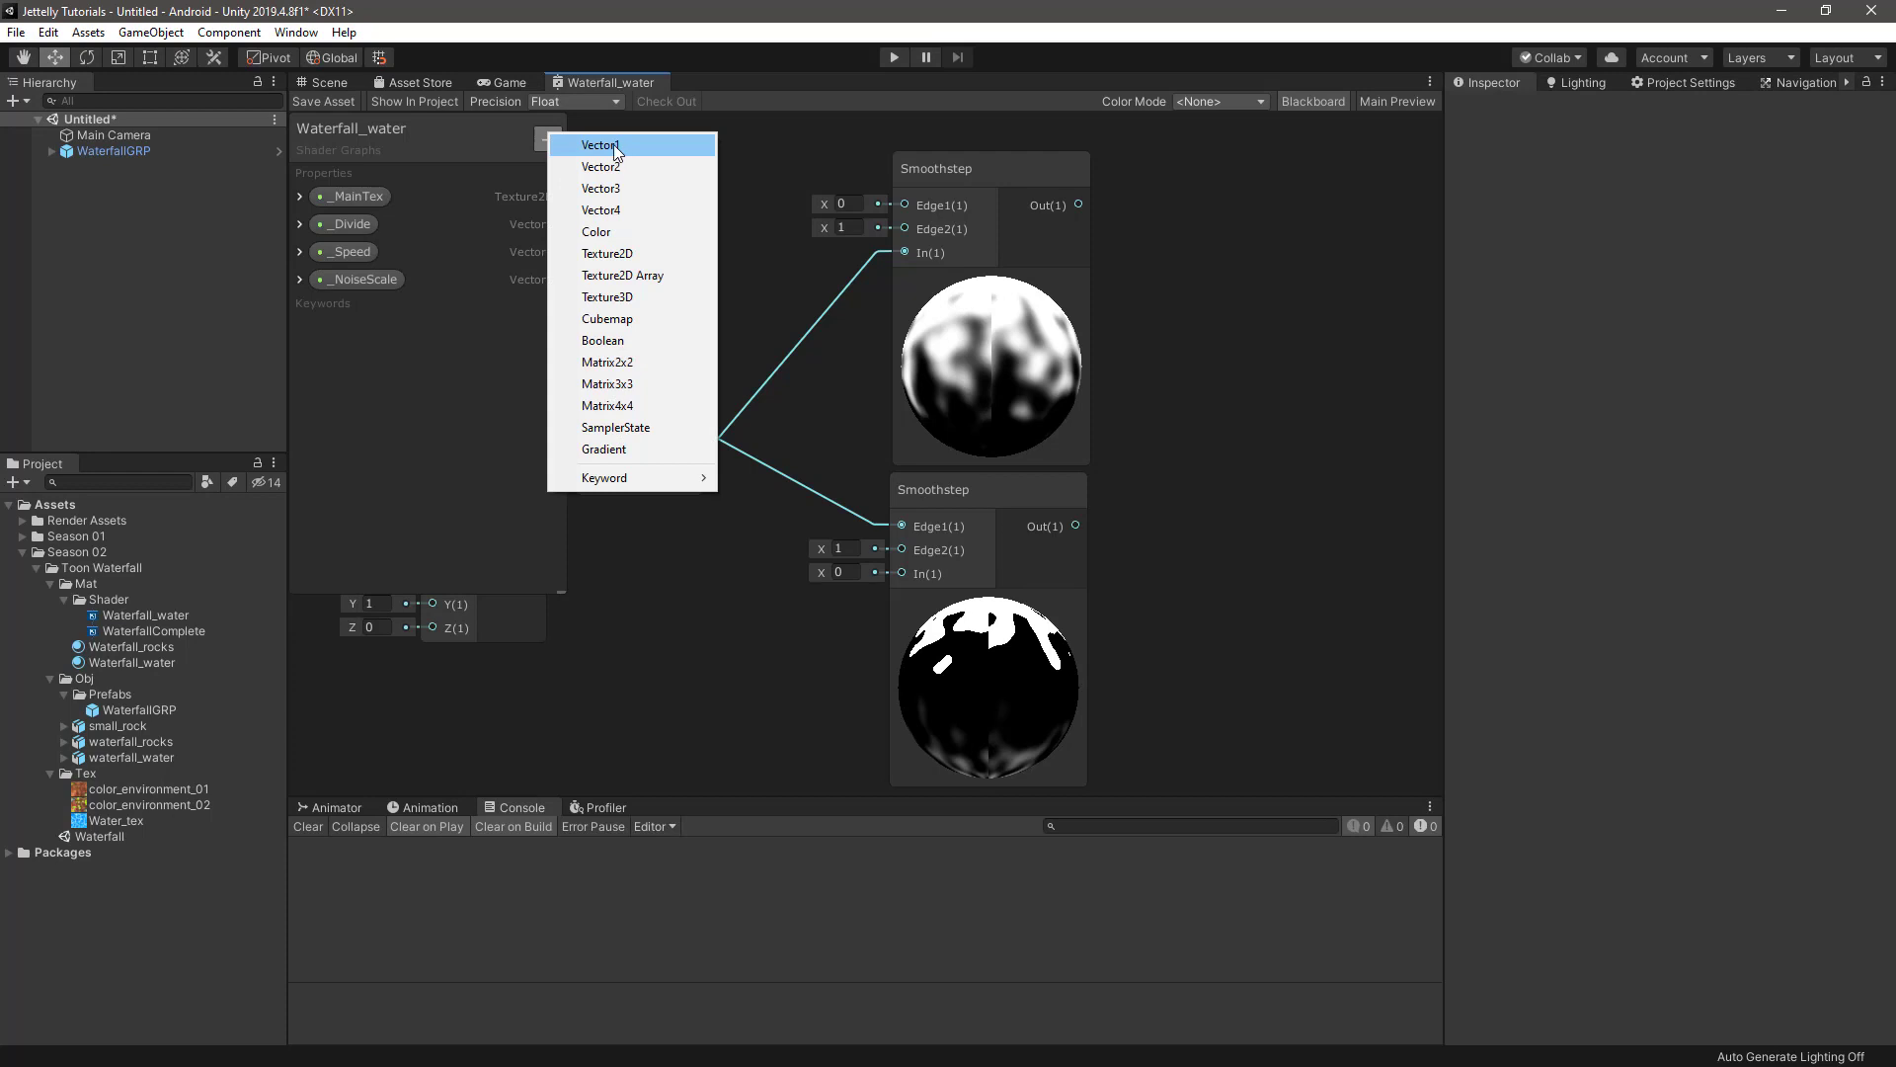
pyautogui.click(619, 144)
pyautogui.write('_Inne')
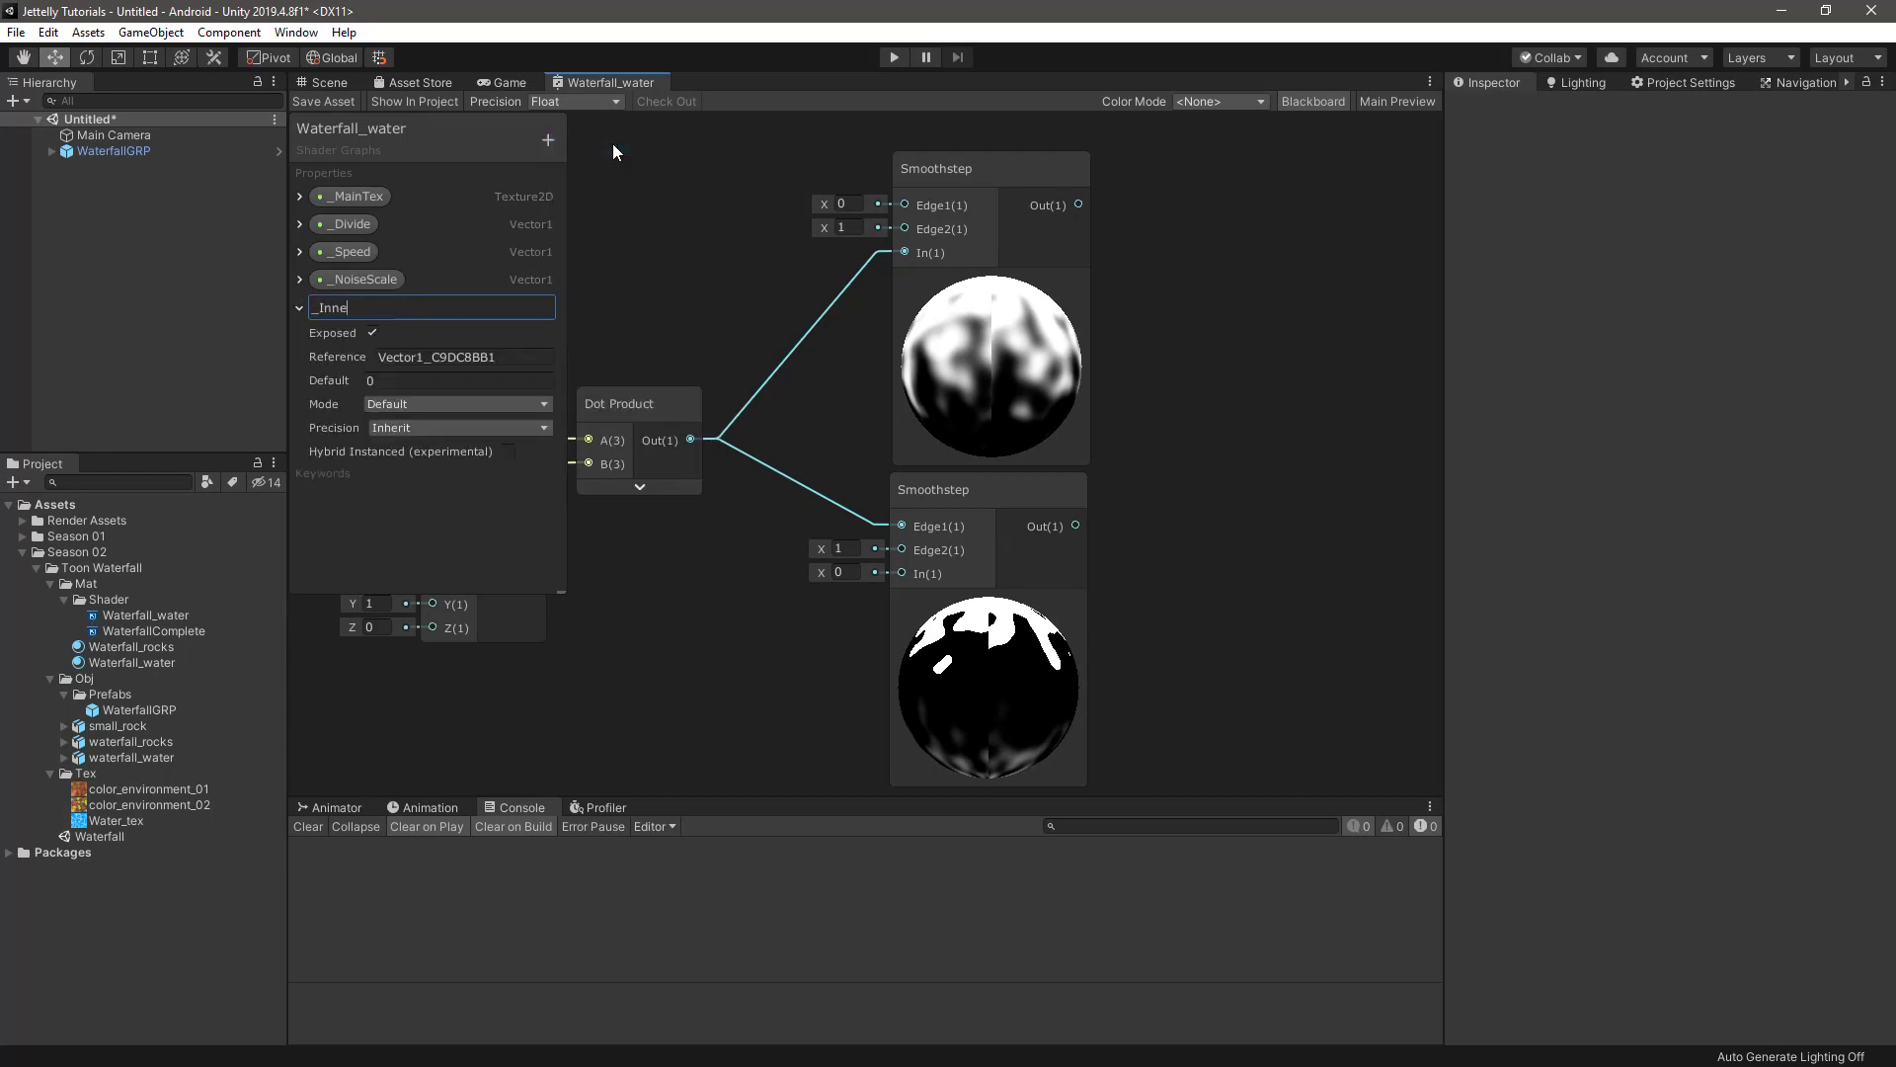
pyautogui.write('rThresho')
pyautogui.write('ld')
pyautogui.press('Return')
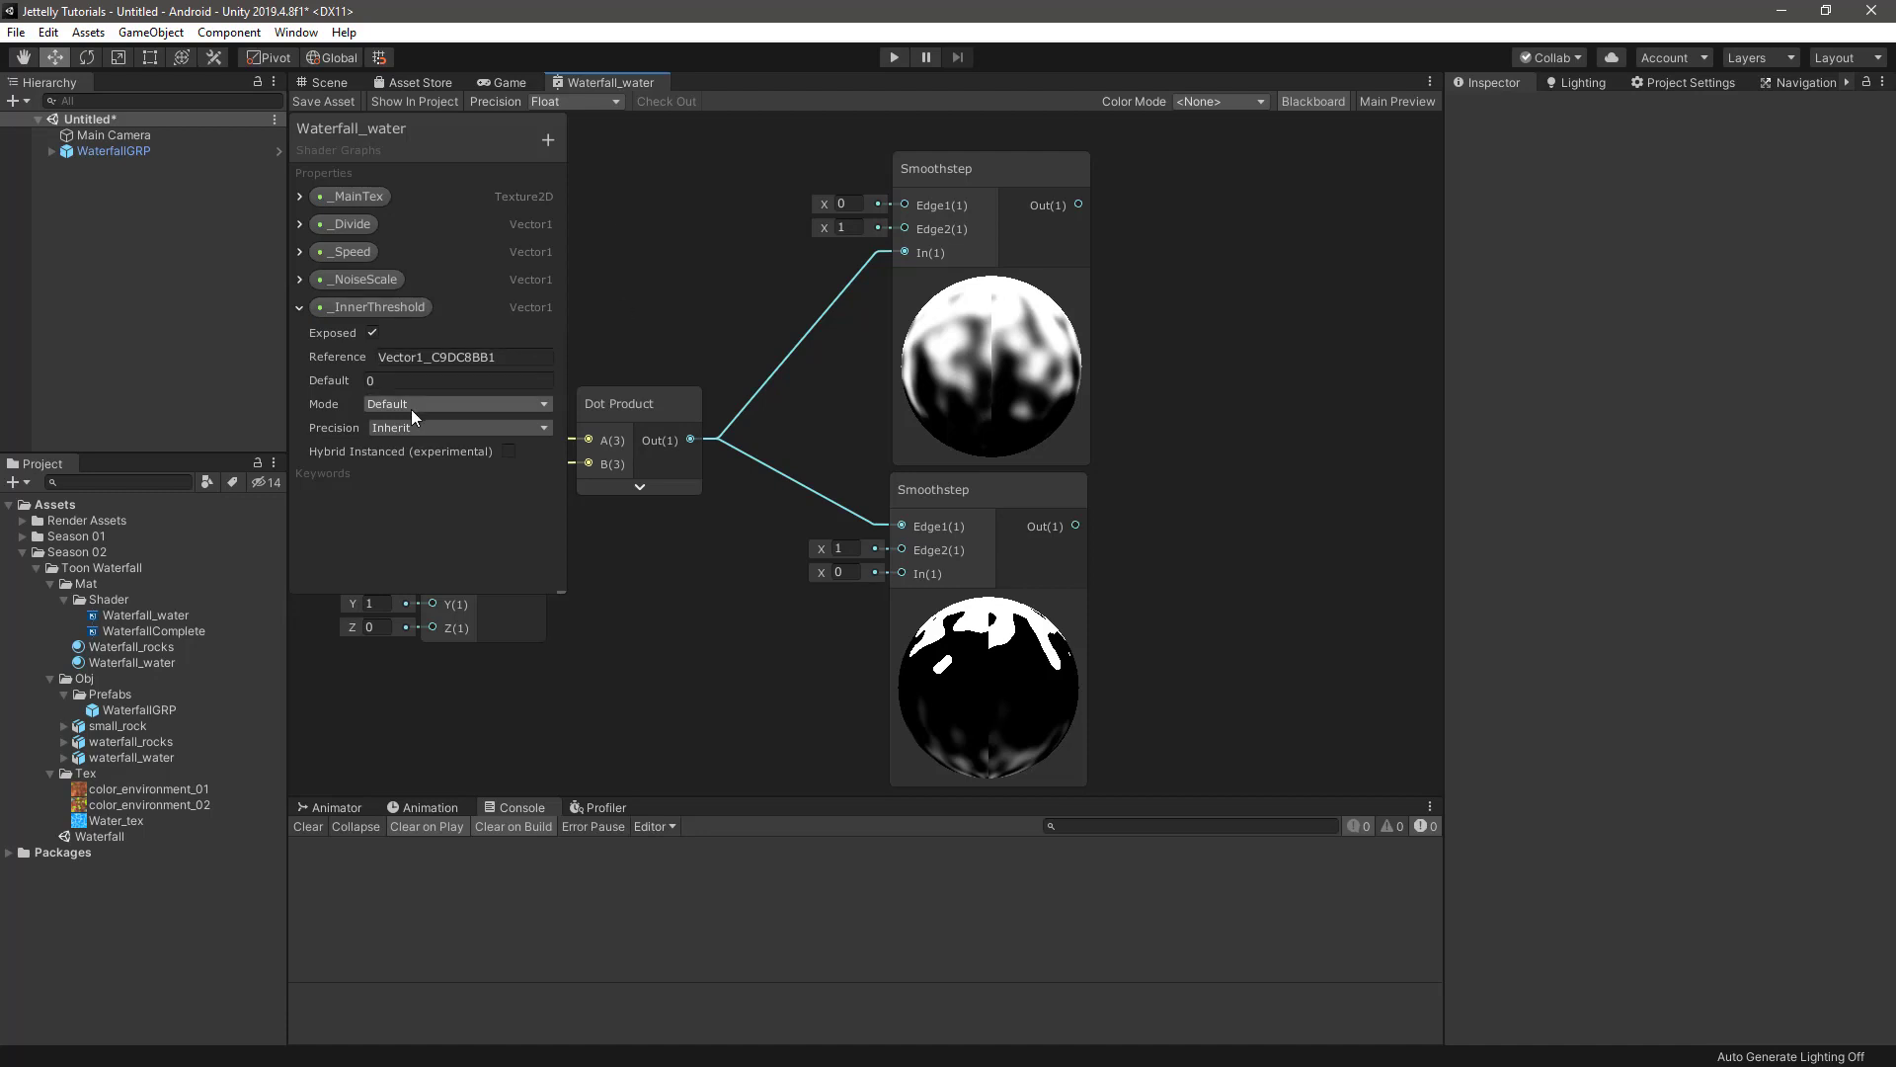
pyautogui.click(411, 405)
pyautogui.click(432, 448)
pyautogui.write('.5')
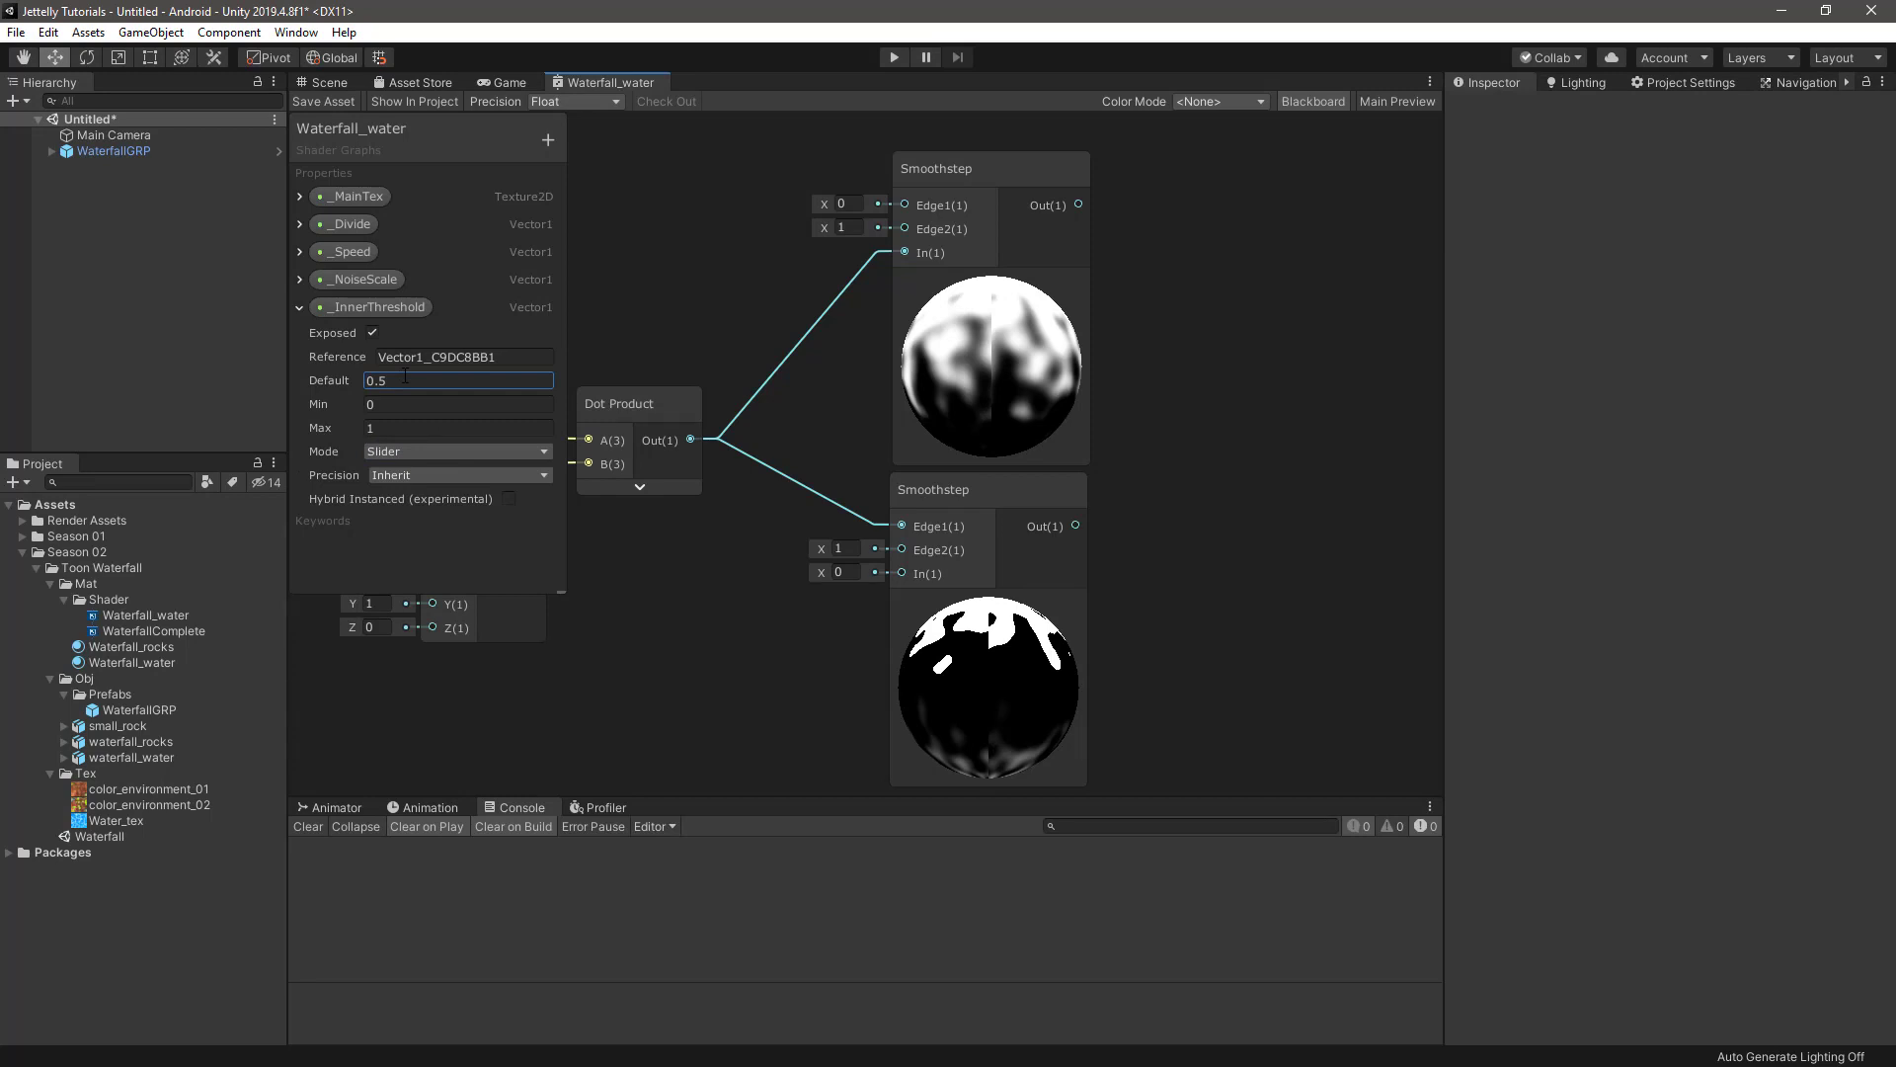
pyautogui.click(299, 306)
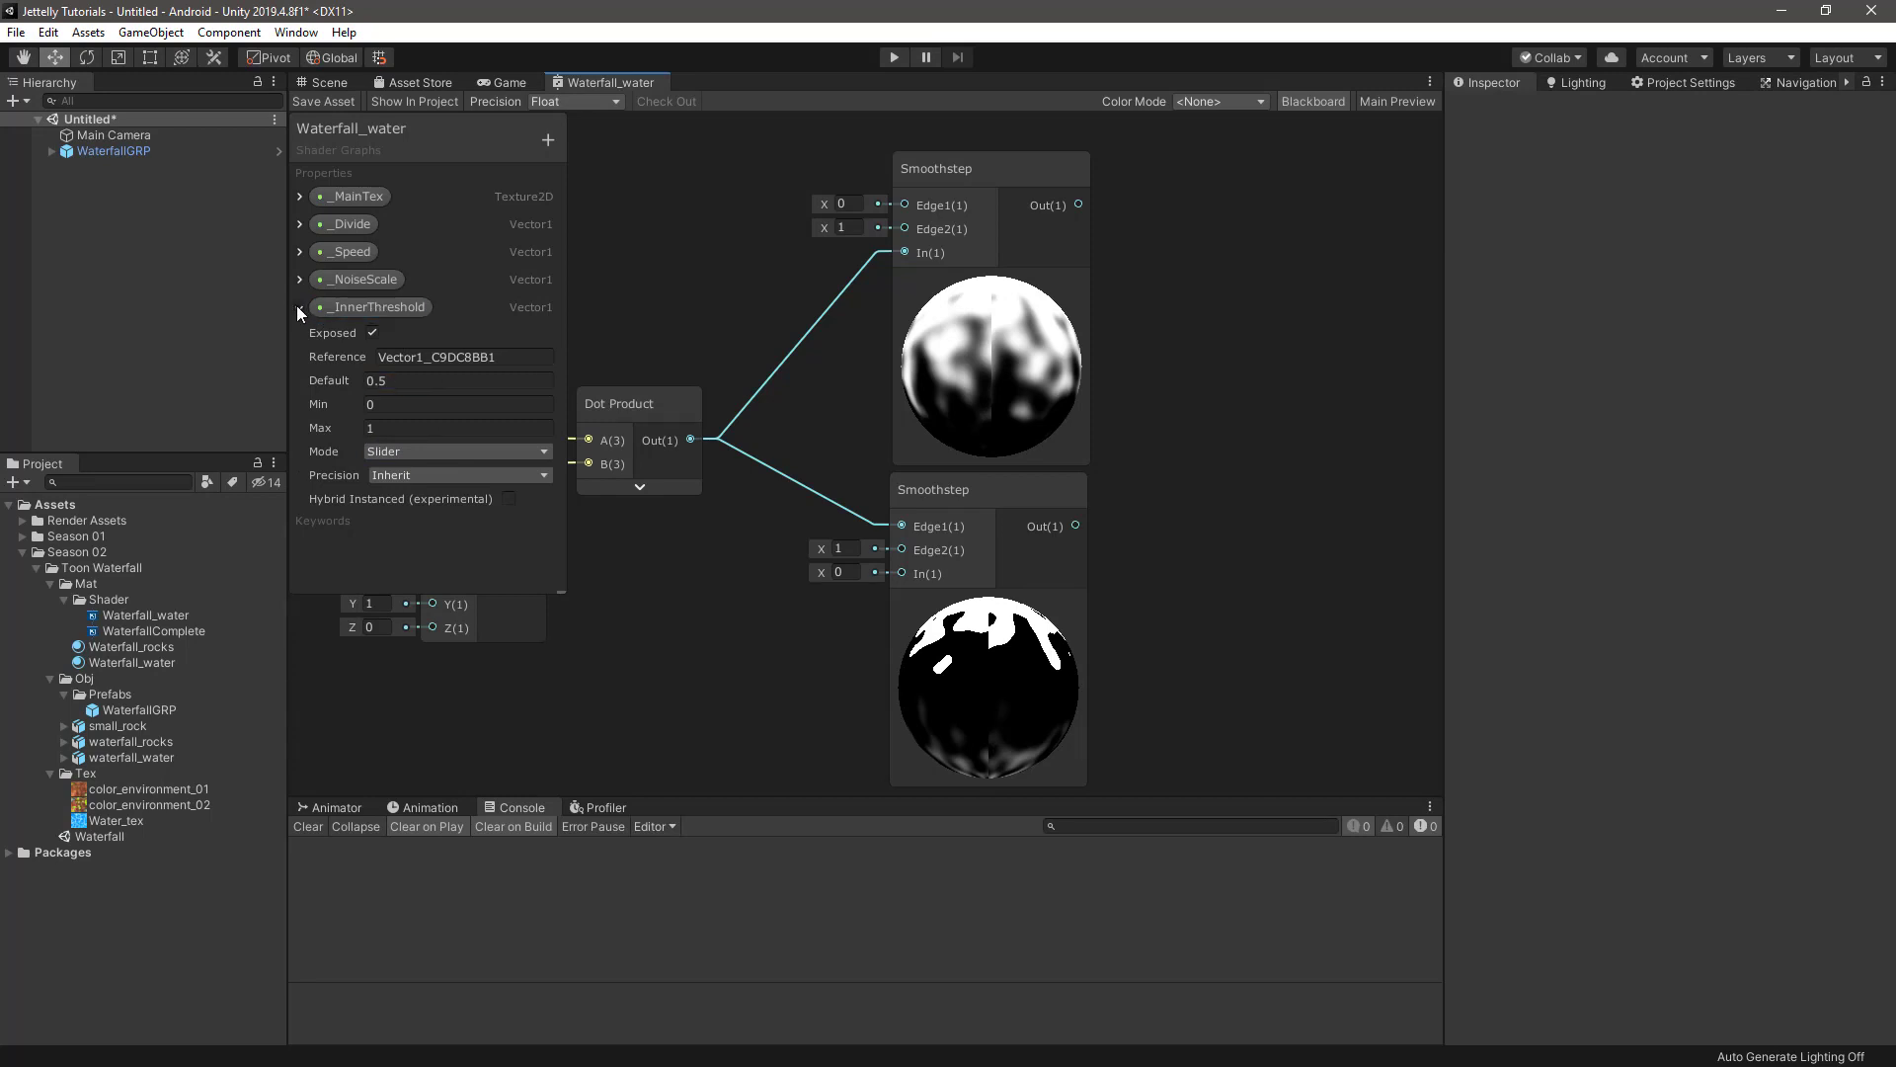
# - Add a 0–1 slider Vector1 property _OuterThreshold with default 0.9
pyautogui.click(547, 140)
pyautogui.click(595, 157)
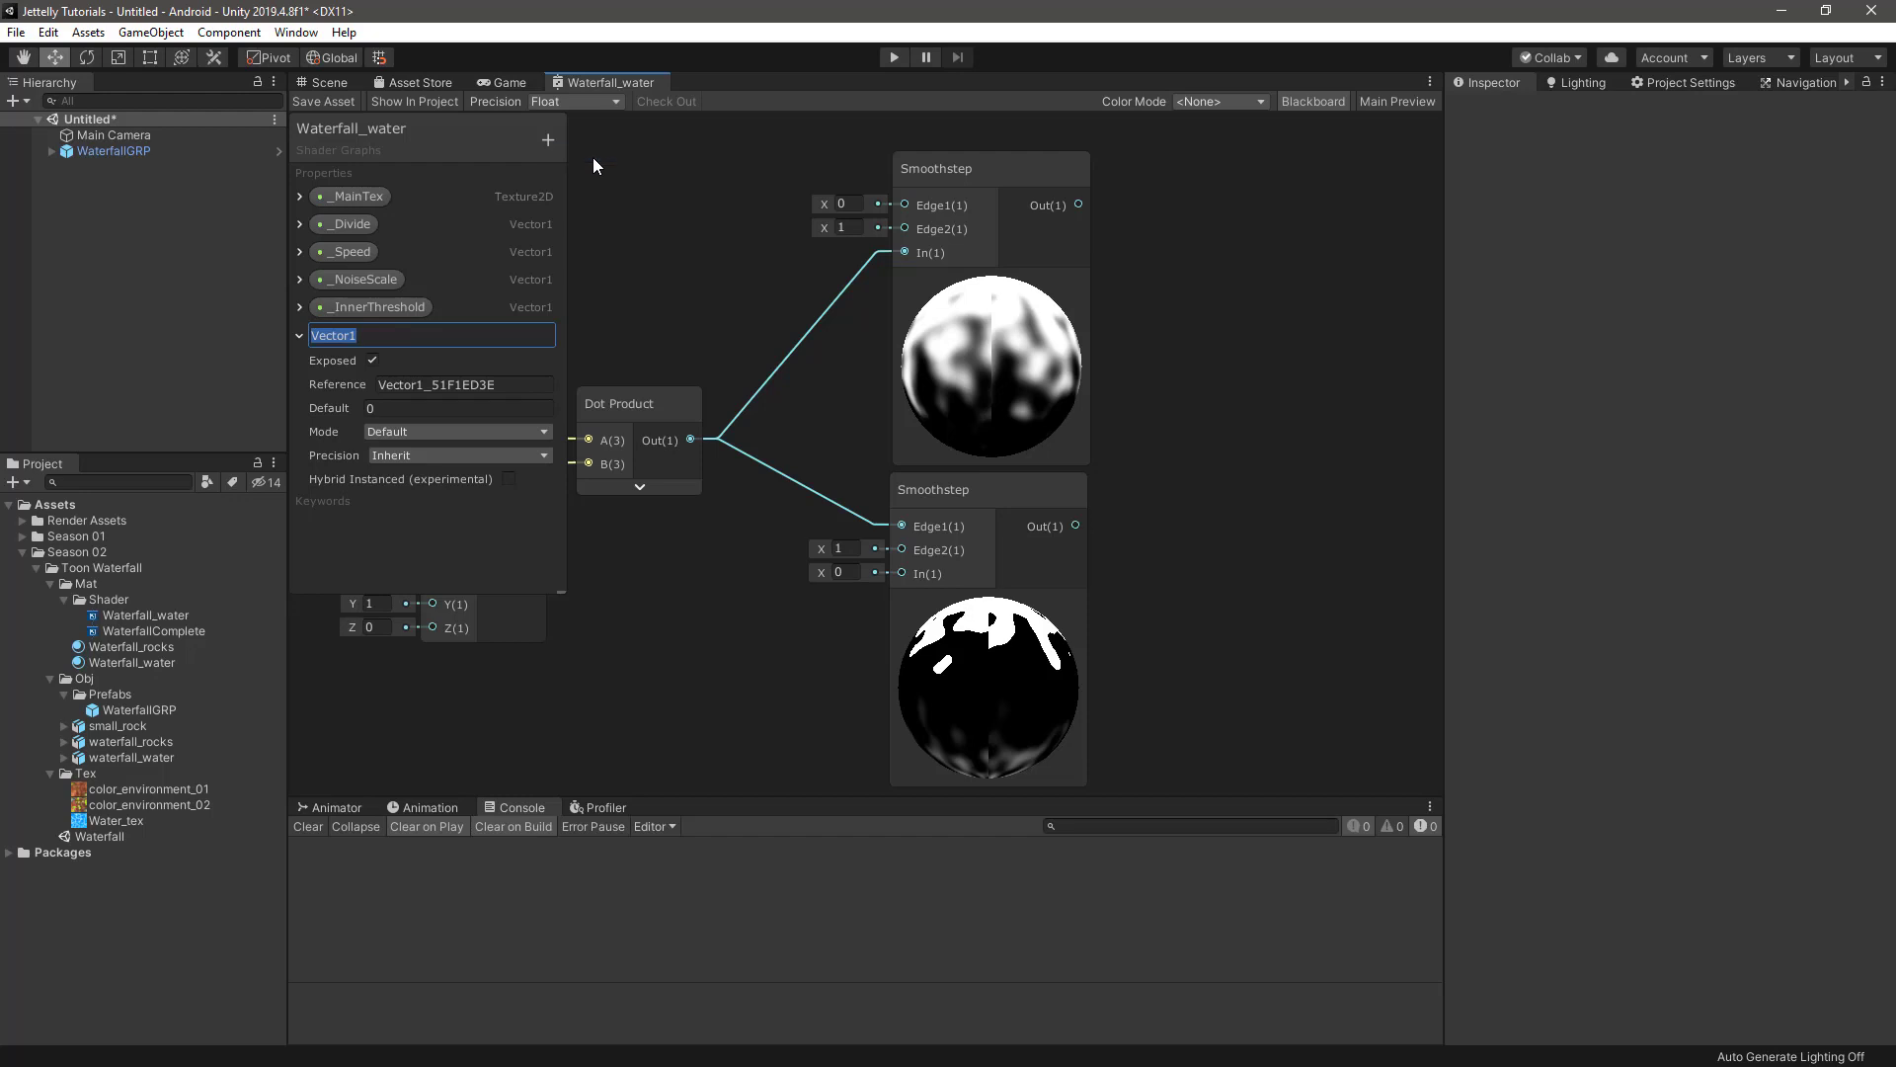
pyautogui.write('_OuterT')
pyautogui.write('hreshold')
pyautogui.press('Return')
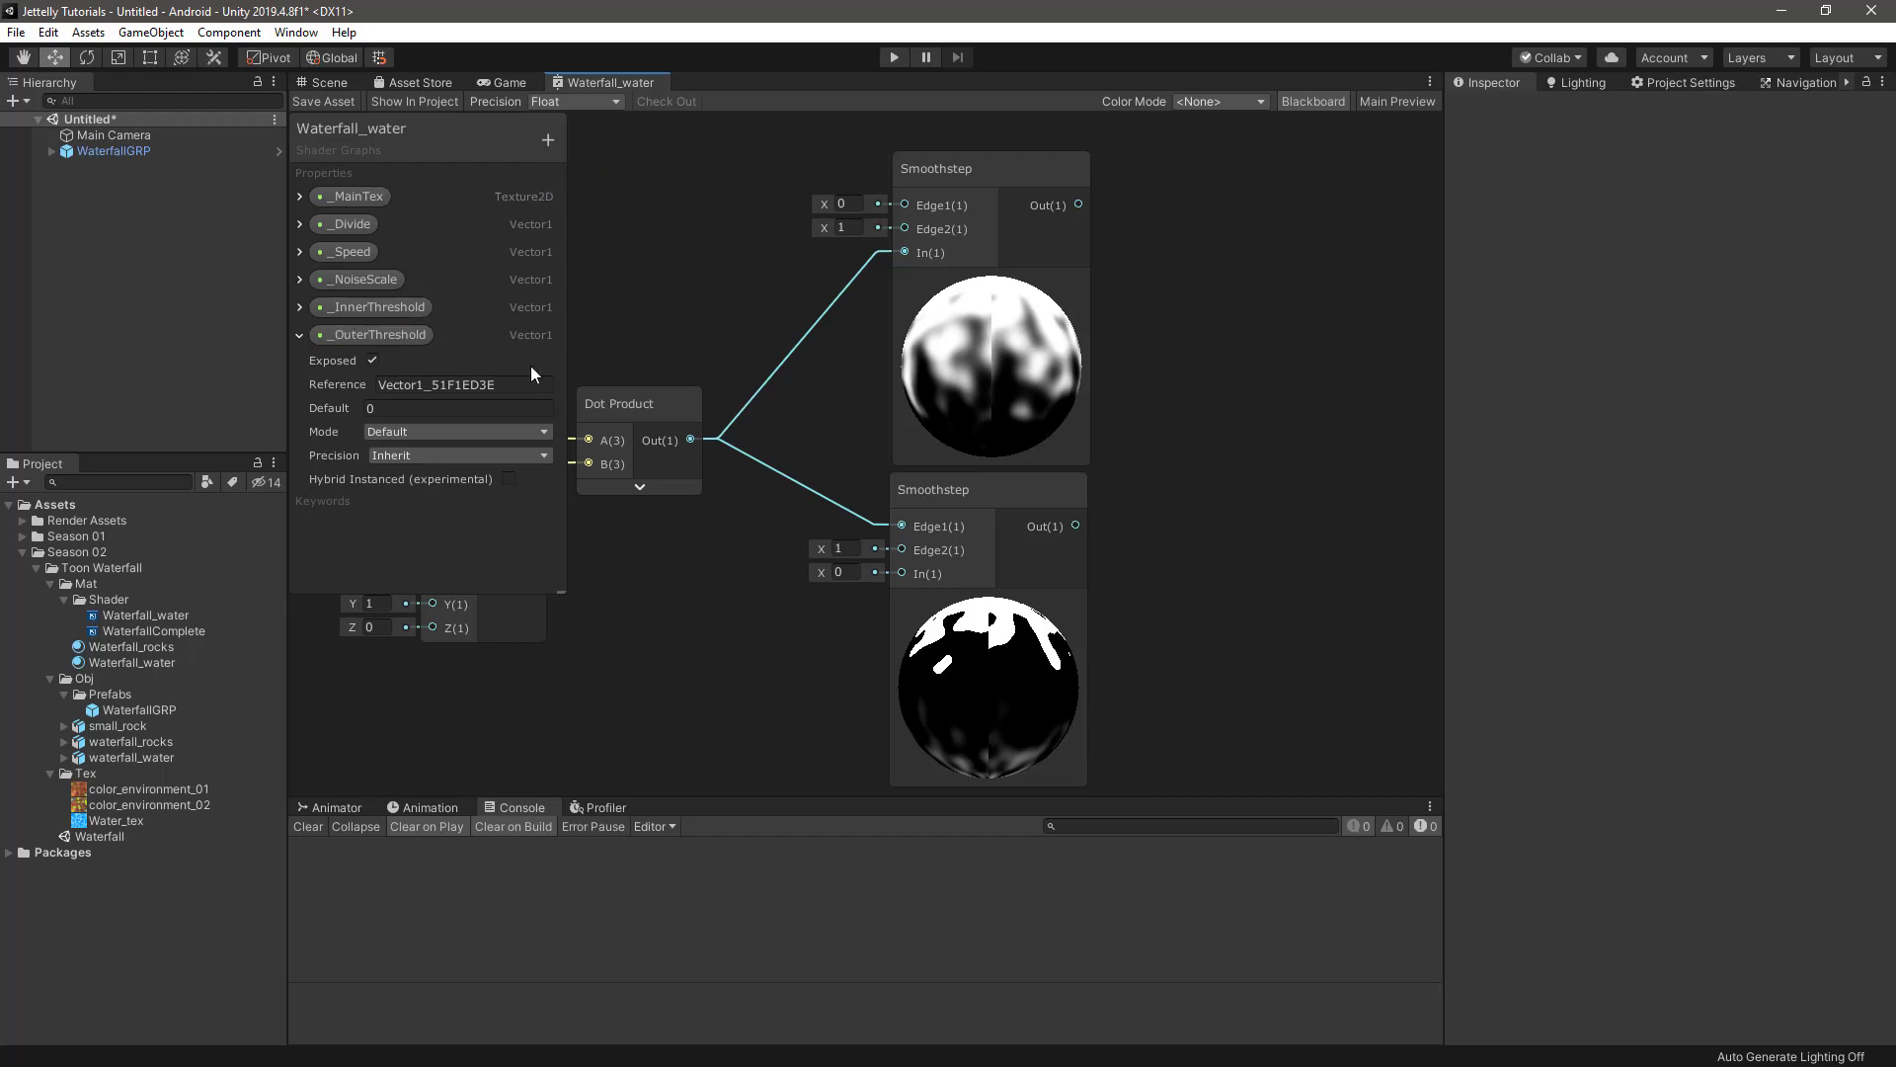
pyautogui.click(417, 432)
pyautogui.click(425, 475)
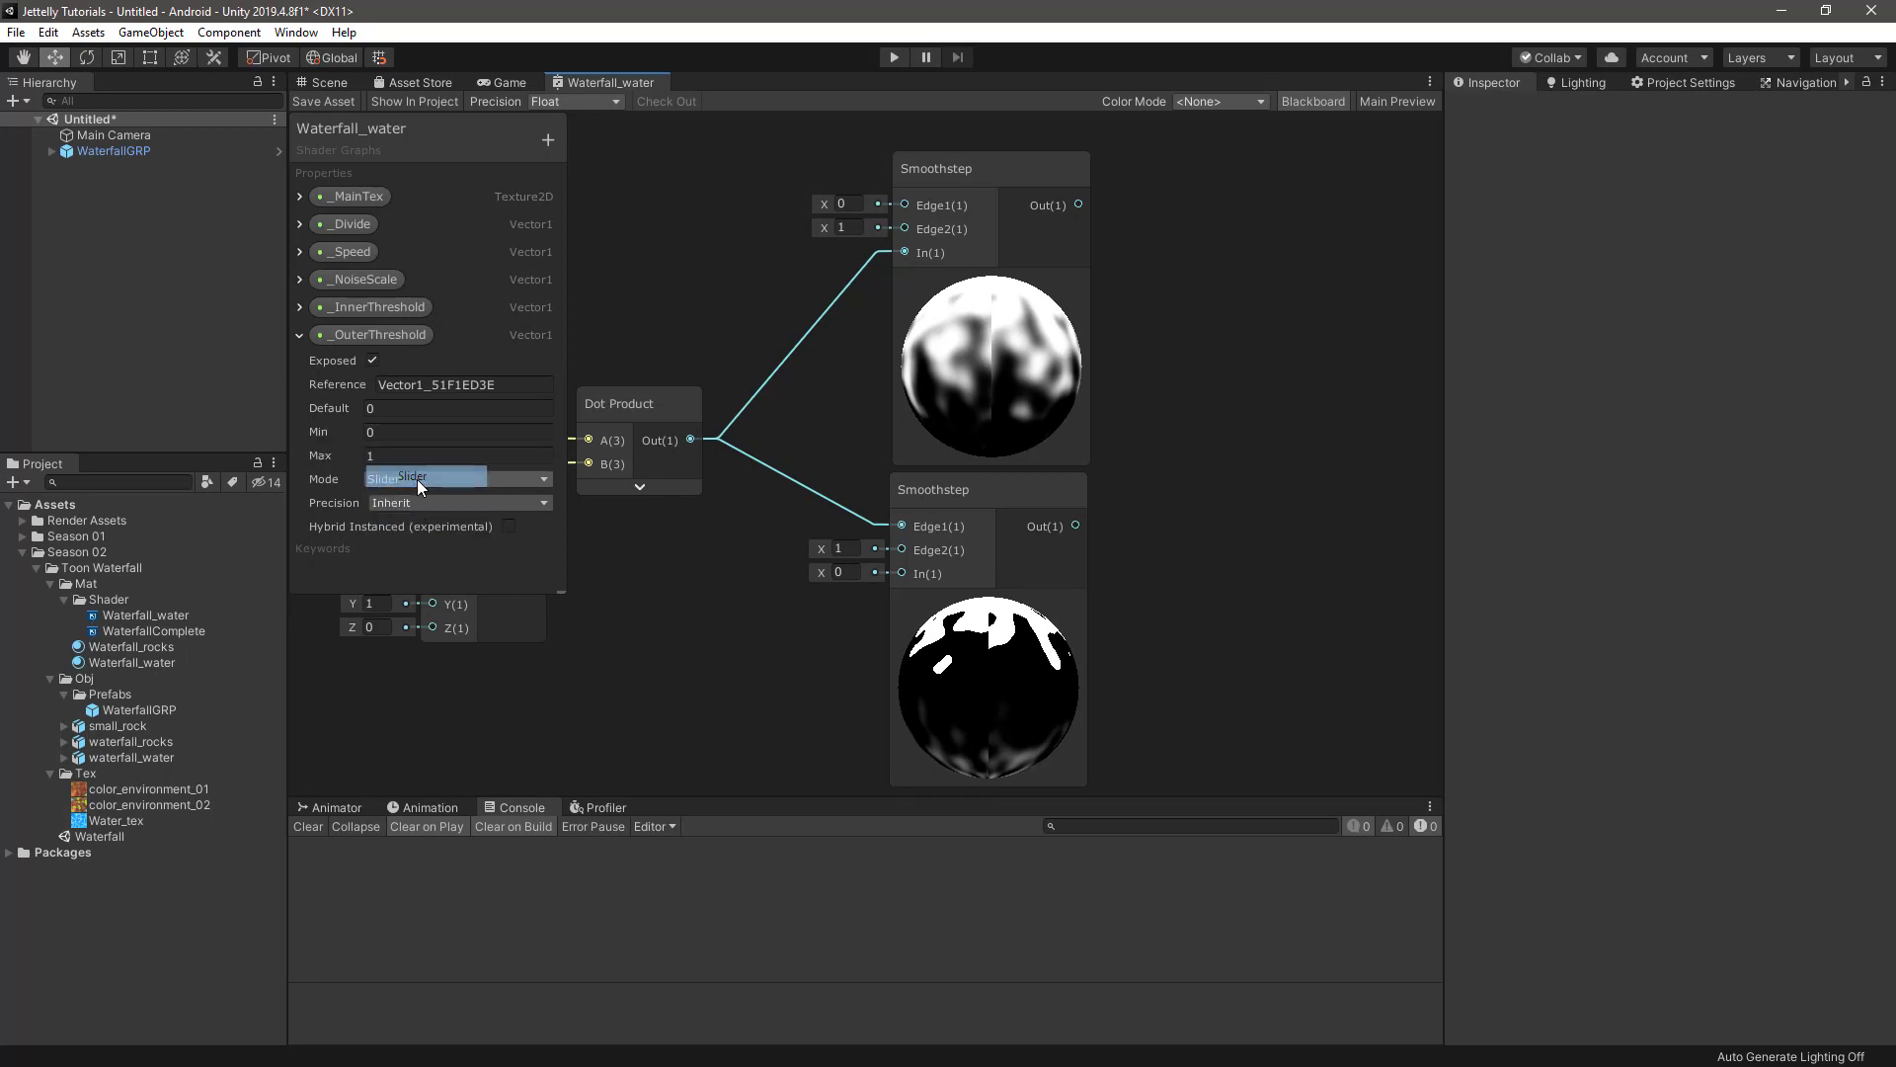
pyautogui.click(409, 408)
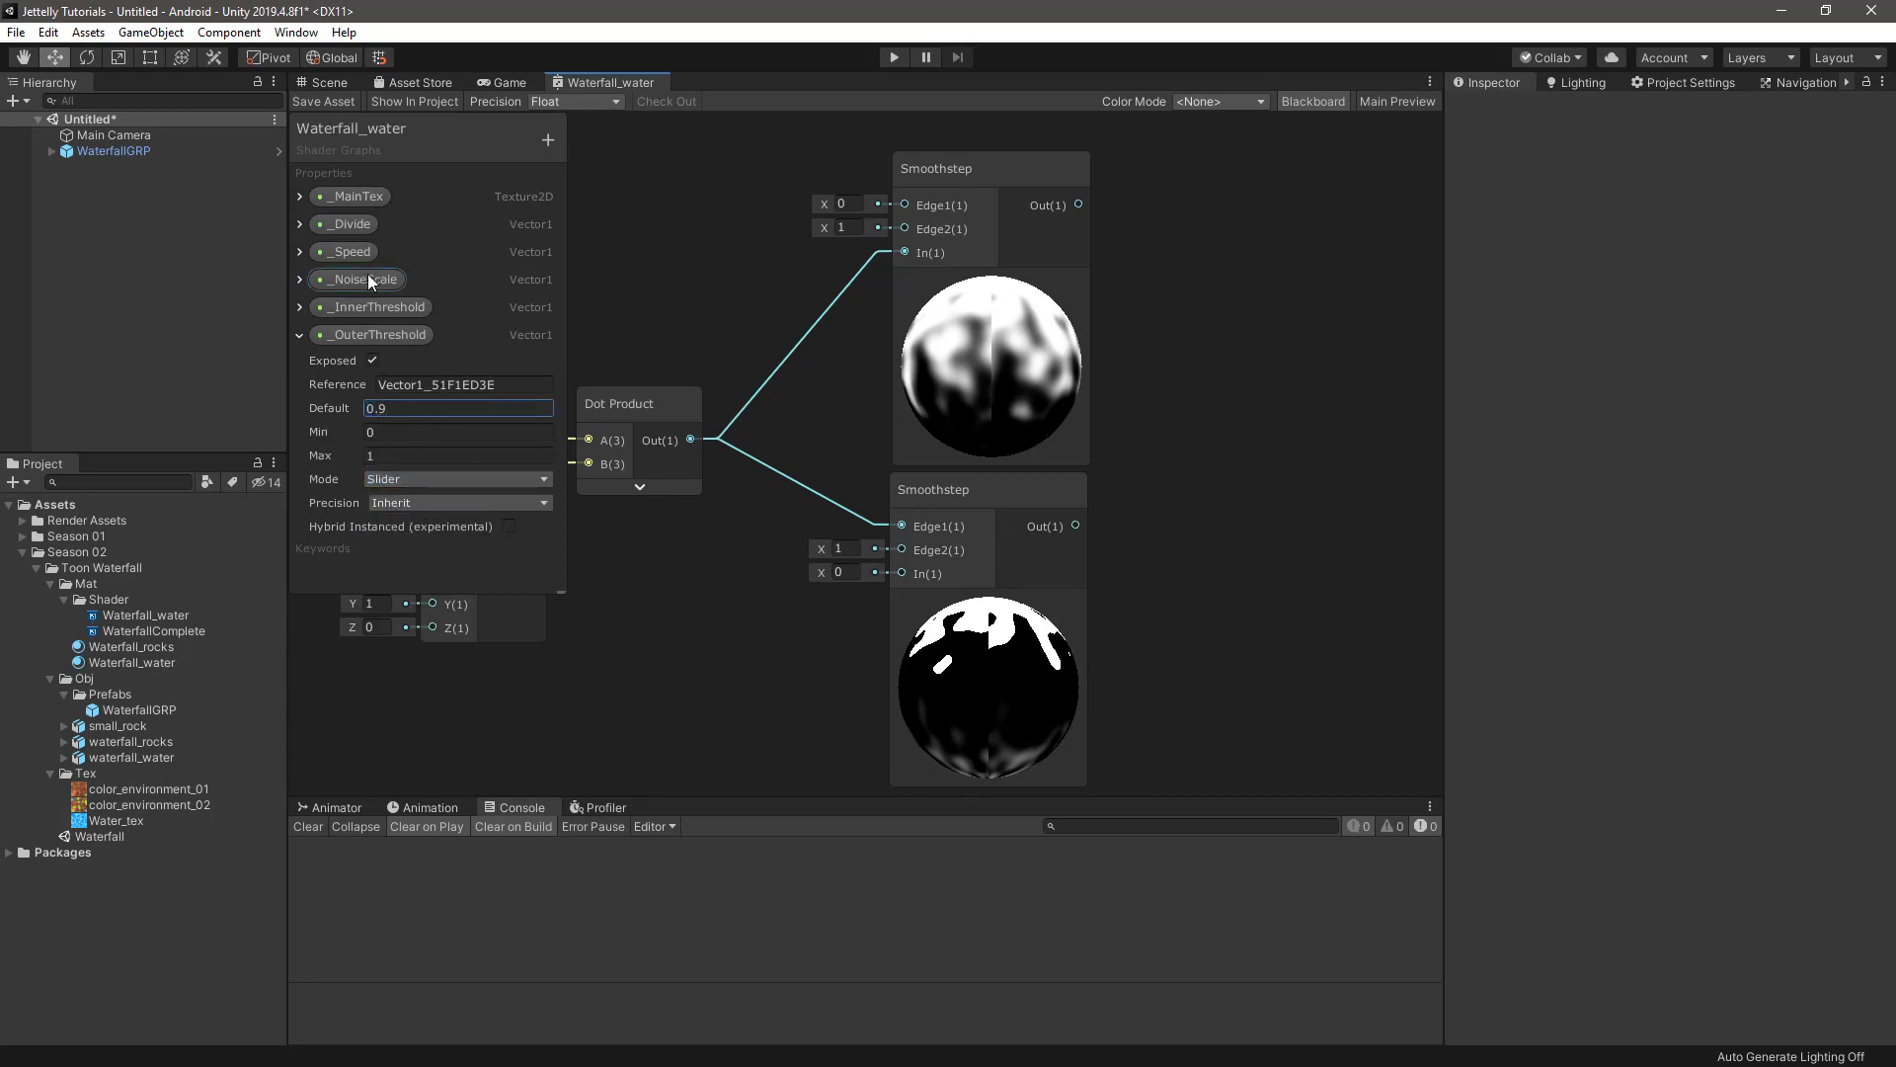
# - Place _NoiseScale, _InnerThreshold and _OuterThreshold nodes in the graph and hide the Blackboard
pyautogui.moveTo(366, 278)
pyautogui.mouseDown()
pyautogui.moveTo(676, 252)
pyautogui.moveTo(726, 297)
pyautogui.mouseUp()
pyautogui.moveTo(405, 334); pyautogui.dragTo(691, 341)
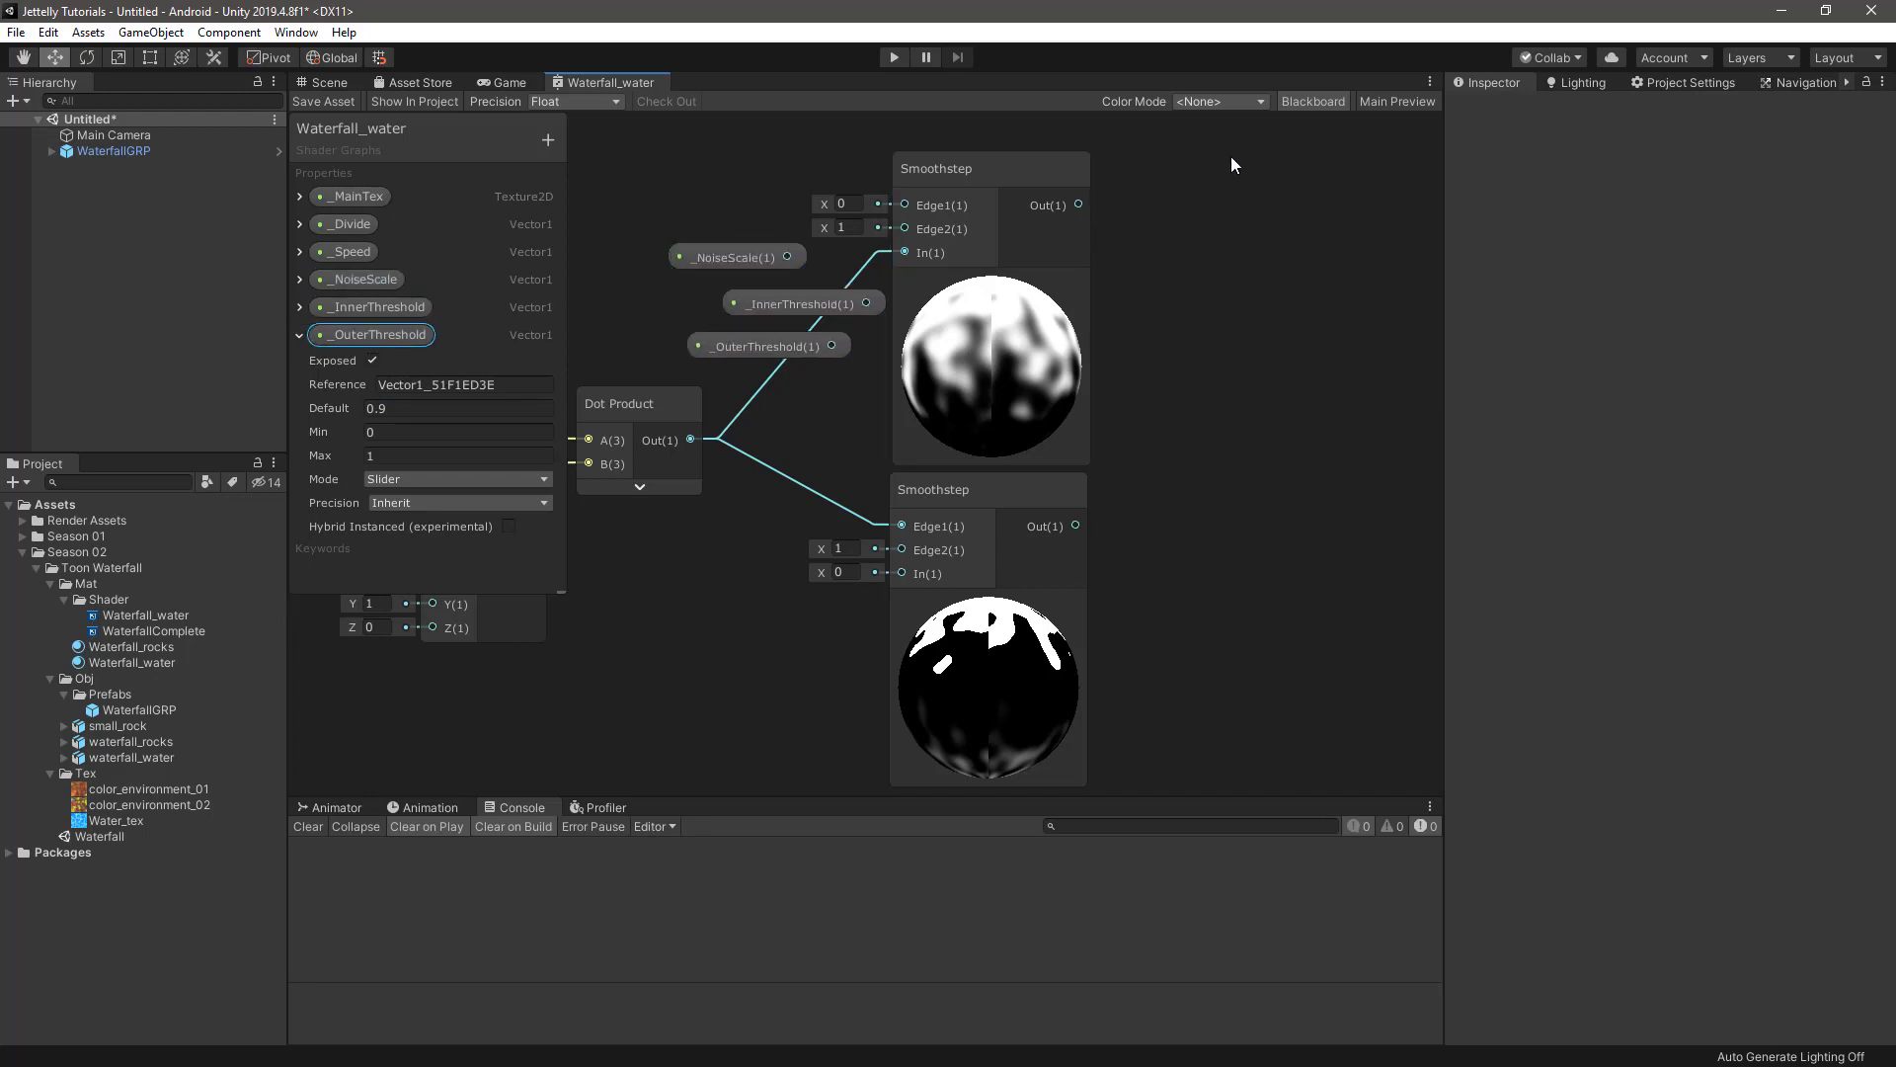
pyautogui.click(1298, 103)
pyautogui.scroll(-2, 711, 454)
# - Wire _NoiseScale into the Gradient Noise Scale input
pyautogui.moveTo(711, 455); pyautogui.dragTo(940, 419, button='middle')
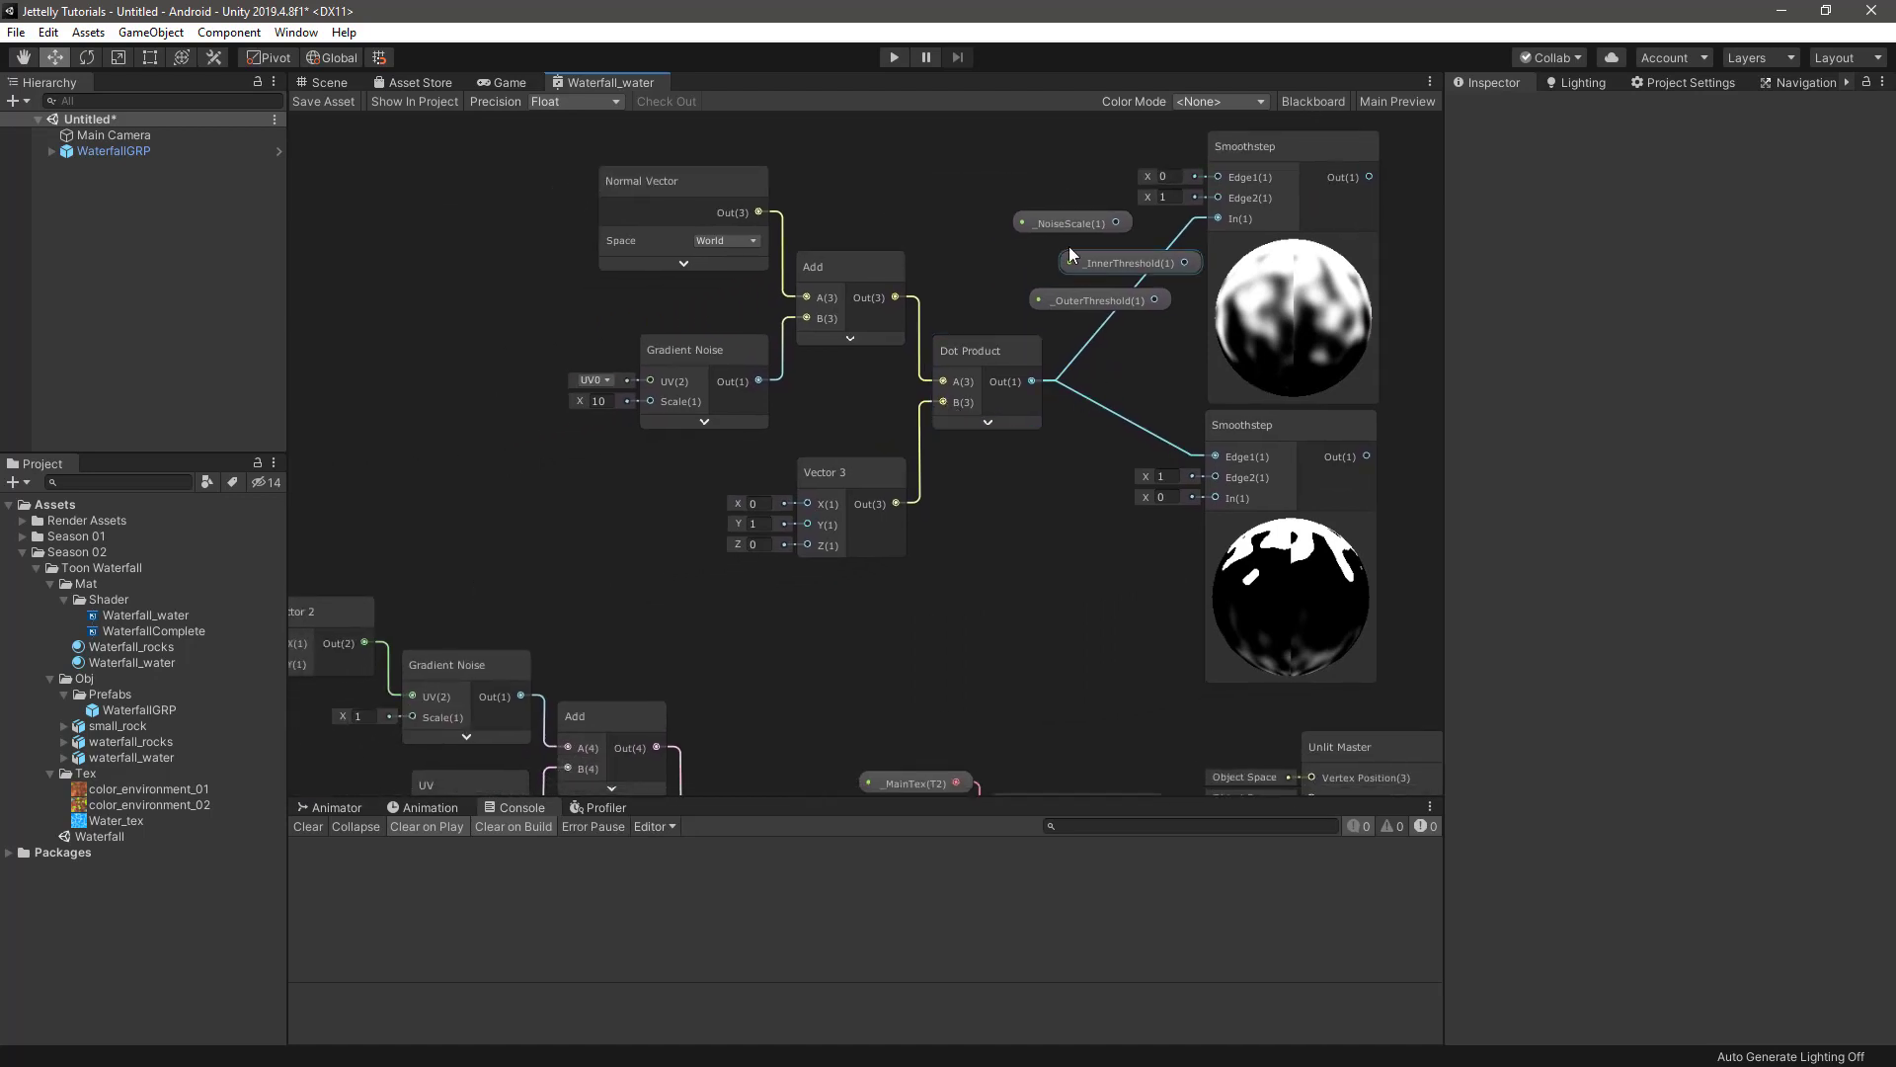
pyautogui.moveTo(1064, 222); pyautogui.dragTo(549, 471)
pyautogui.scroll(1, 591, 474)
pyautogui.moveTo(591, 474); pyautogui.dragTo(604, 495, button='middle')
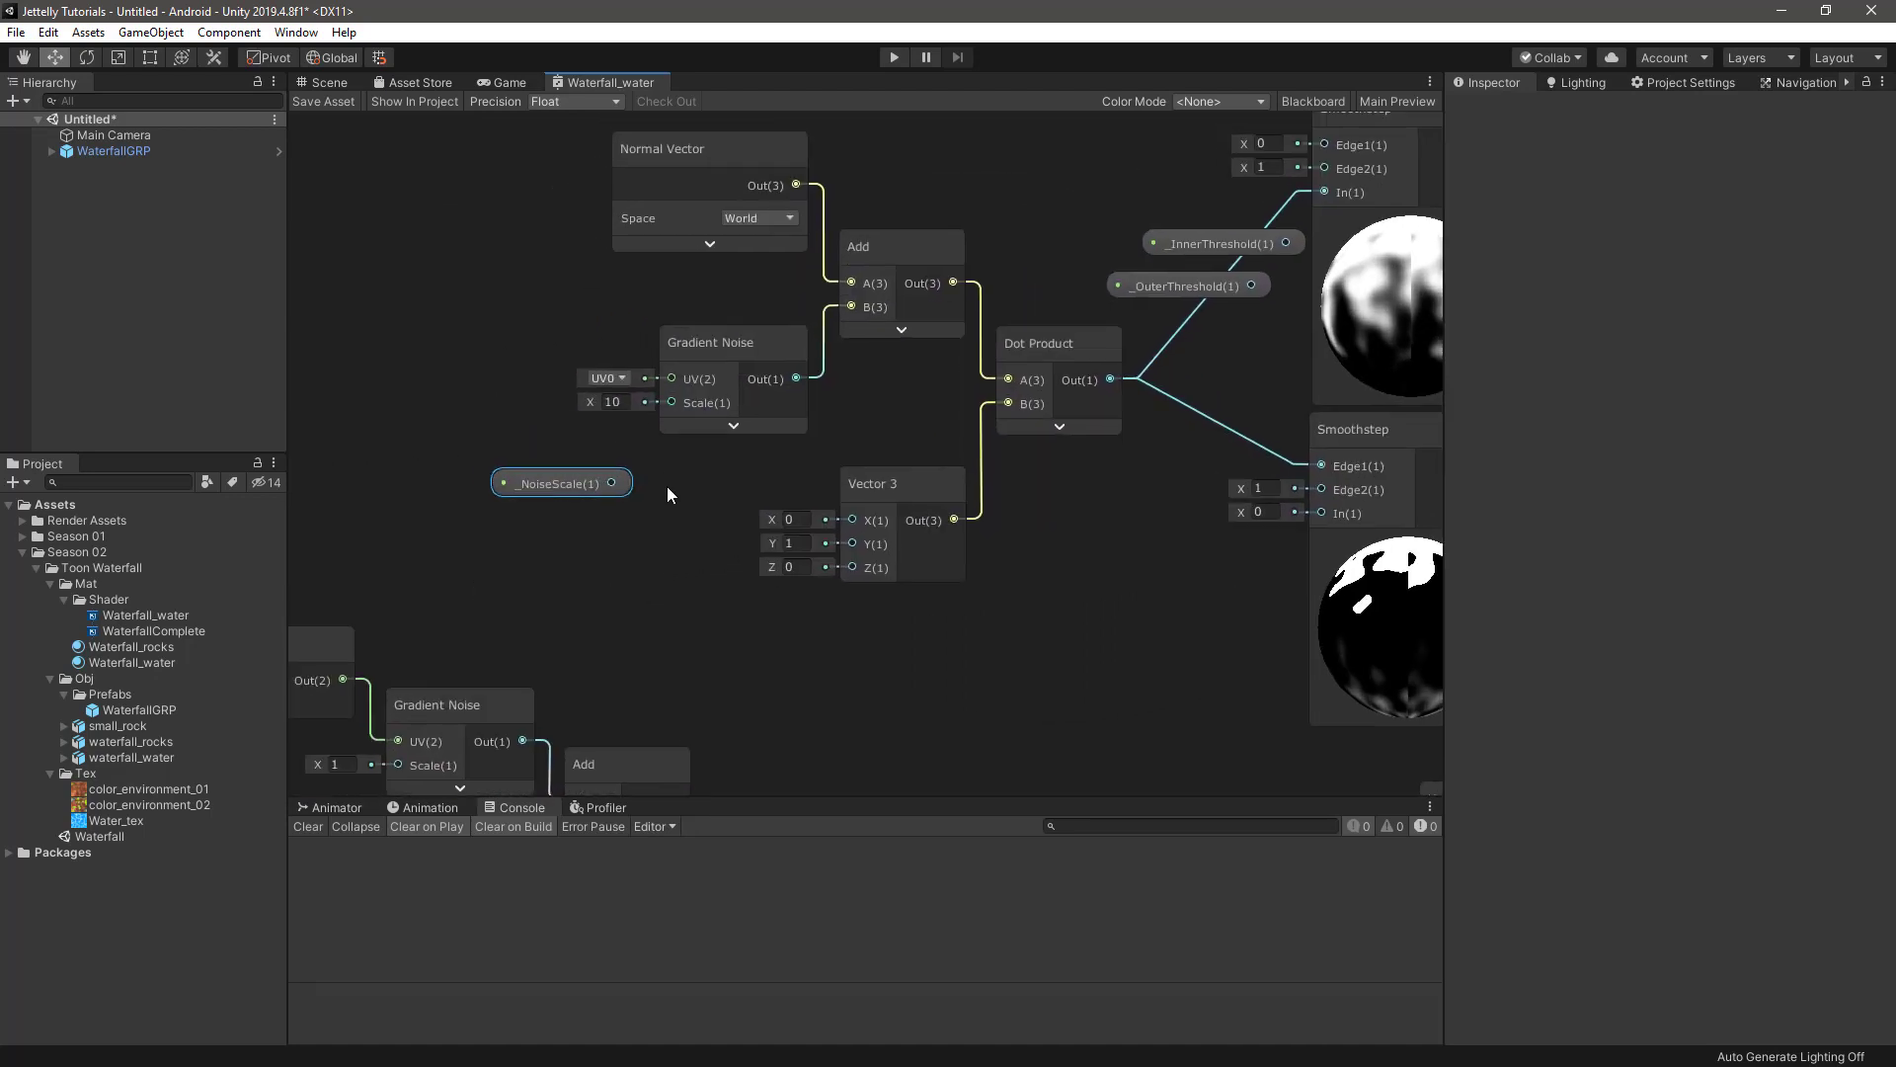
pyautogui.moveTo(613, 493); pyautogui.dragTo(670, 412)
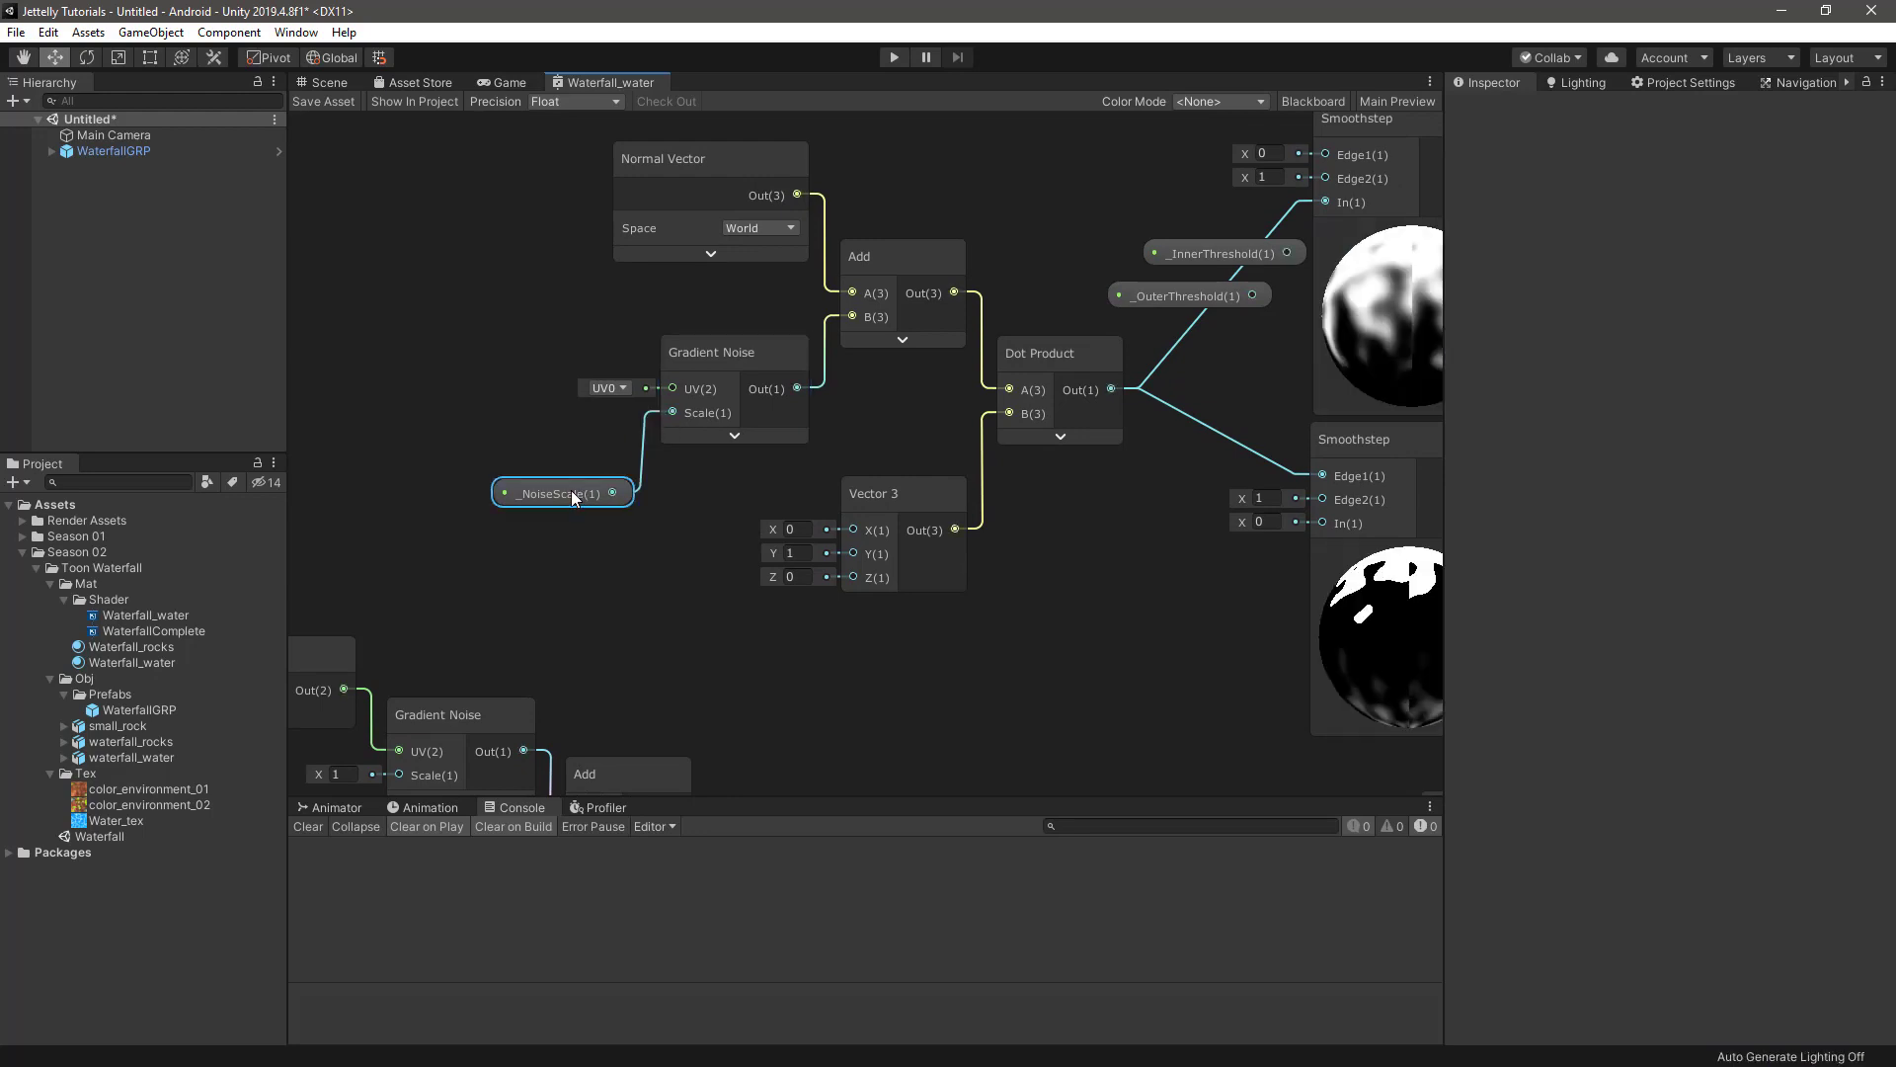
pyautogui.moveTo(573, 494); pyautogui.dragTo(579, 488)
pyautogui.keyDown('shift'); pyautogui.click(888, 494); pyautogui.keyUp('shift')
# - Wire _InnerThreshold into the upper Smoothstep's Edge1 and _OuterThreshold into the lower Smoothstep's In
pyautogui.moveTo(994, 565); pyautogui.dragTo(944, 644, button='middle')
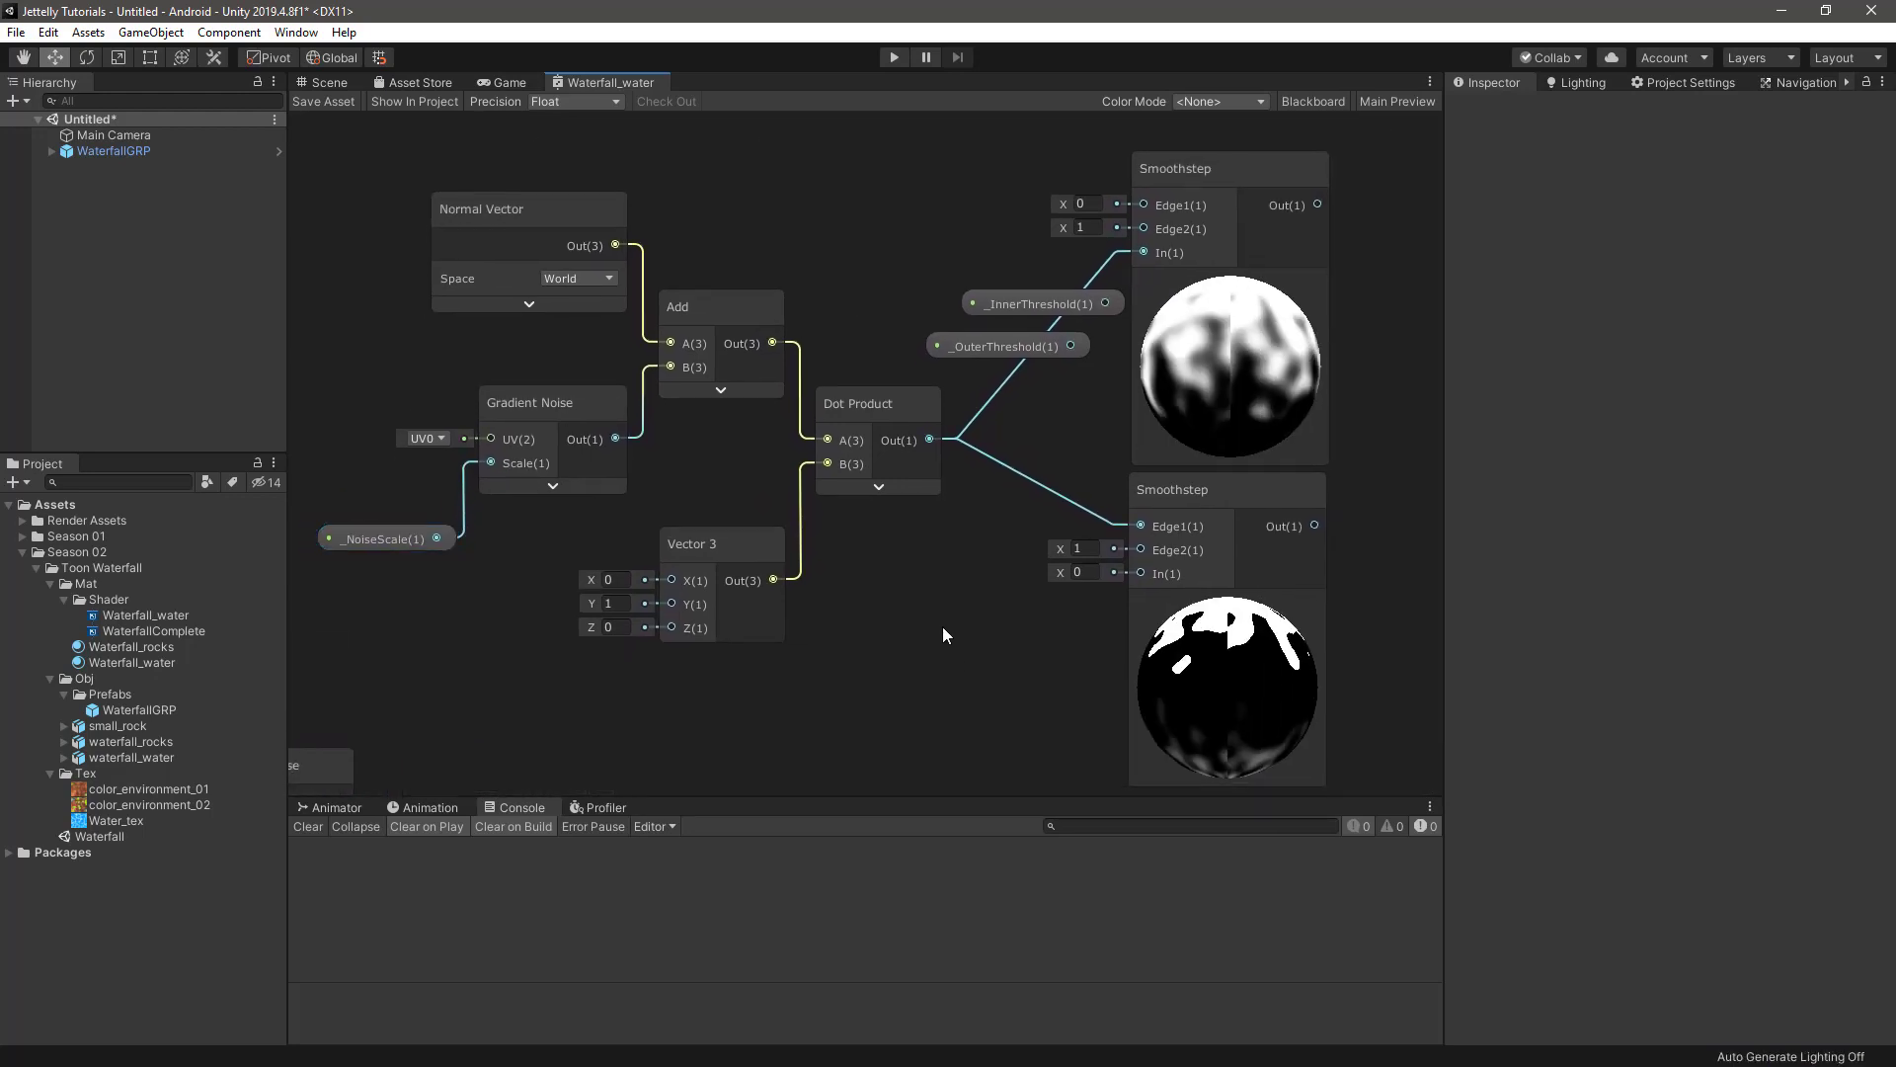
pyautogui.moveTo(990, 581); pyautogui.dragTo(917, 626, button='middle')
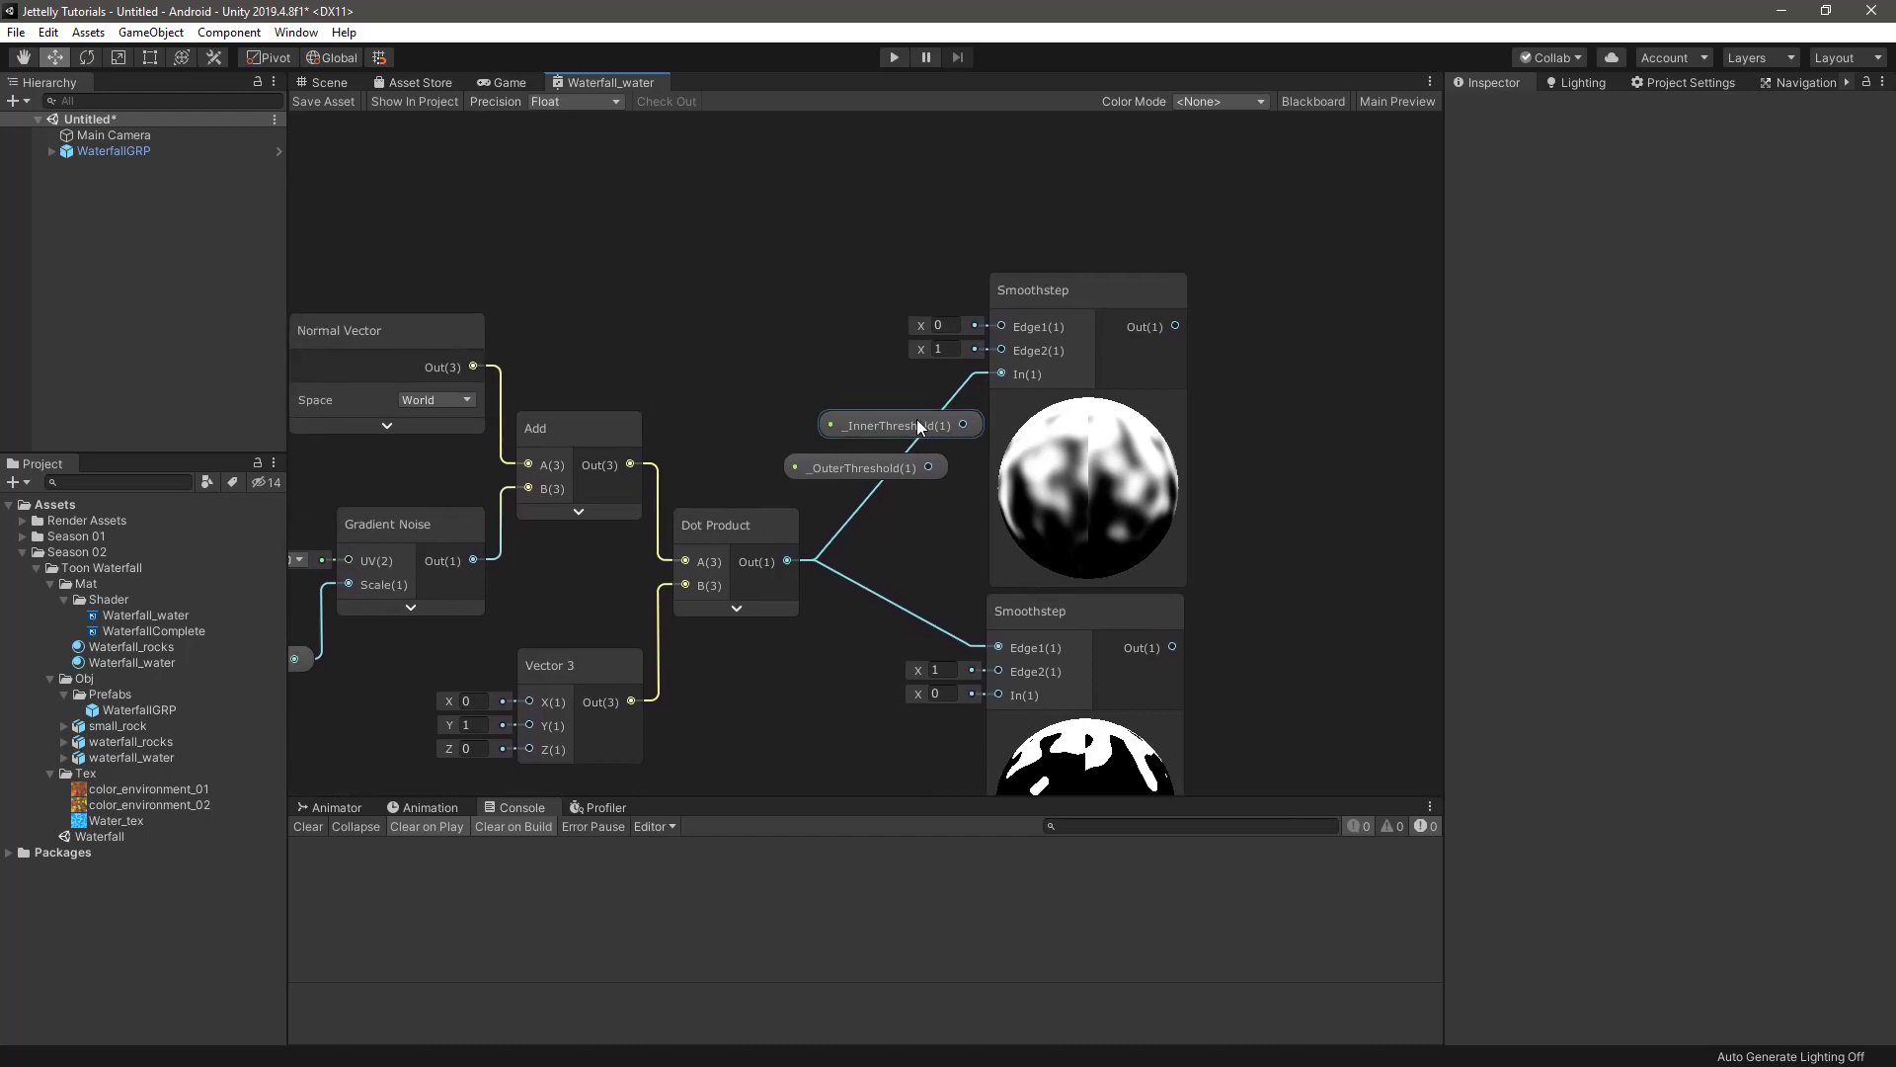
pyautogui.moveTo(917, 418)
pyautogui.mouseDown()
pyautogui.moveTo(853, 231)
pyautogui.moveTo(1000, 326)
pyautogui.mouseUp()
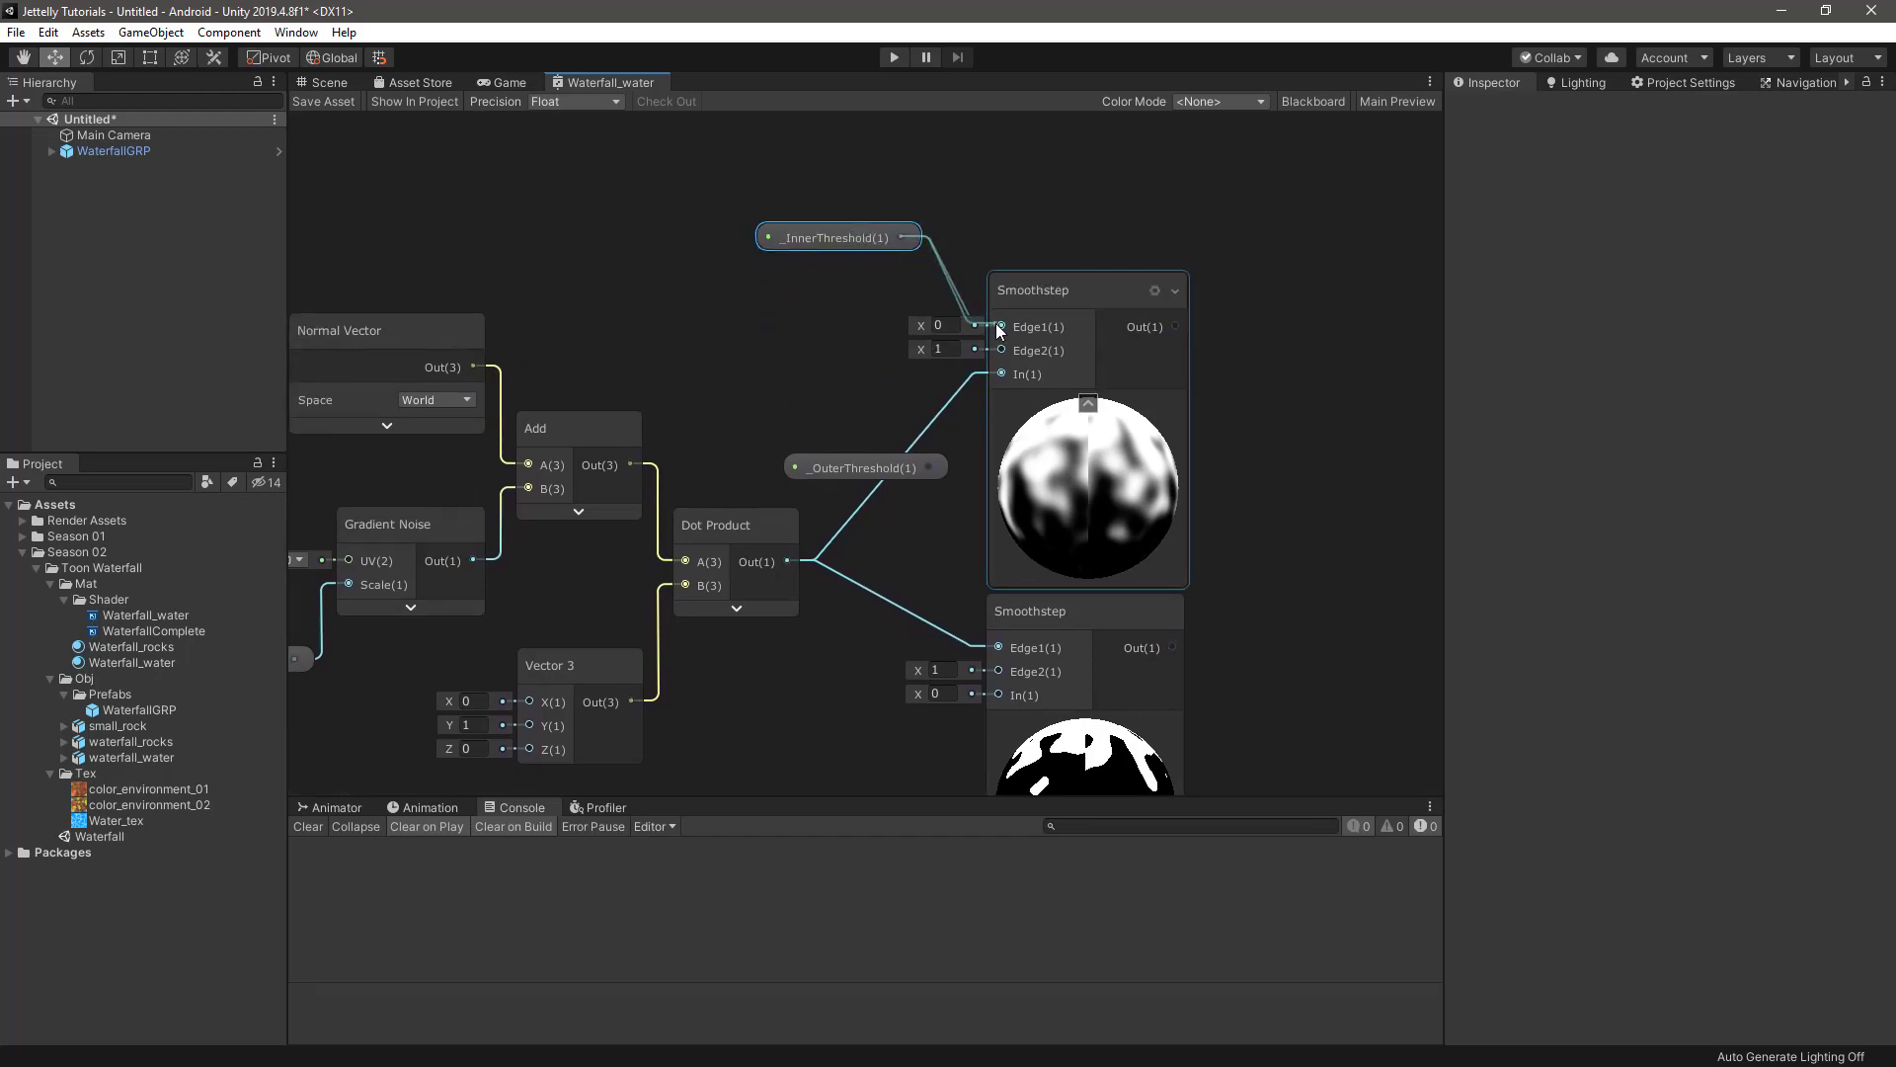
pyautogui.moveTo(839, 234); pyautogui.dragTo(887, 229)
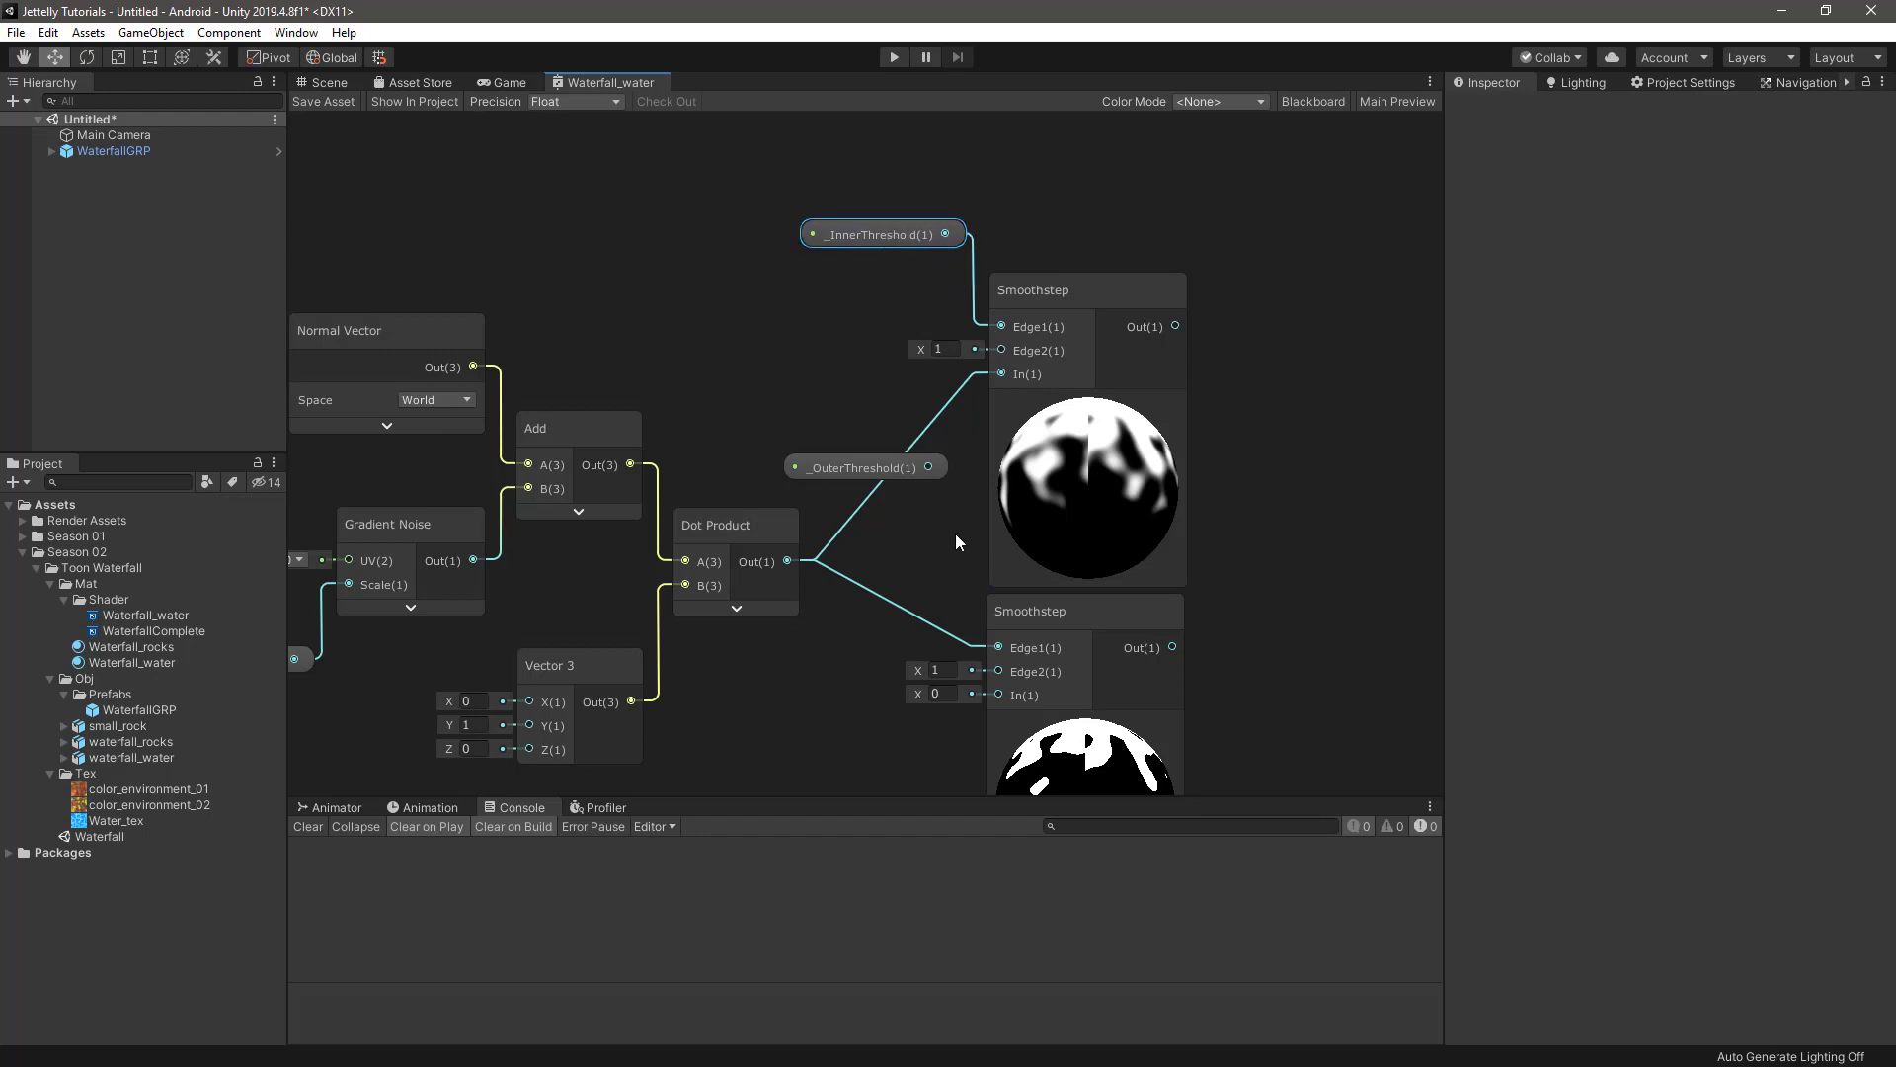
pyautogui.moveTo(914, 479); pyautogui.dragTo(981, 257, button='middle')
pyautogui.moveTo(981, 252)
pyautogui.mouseDown()
pyautogui.moveTo(969, 652)
pyautogui.moveTo(1064, 472)
pyautogui.mouseUp()
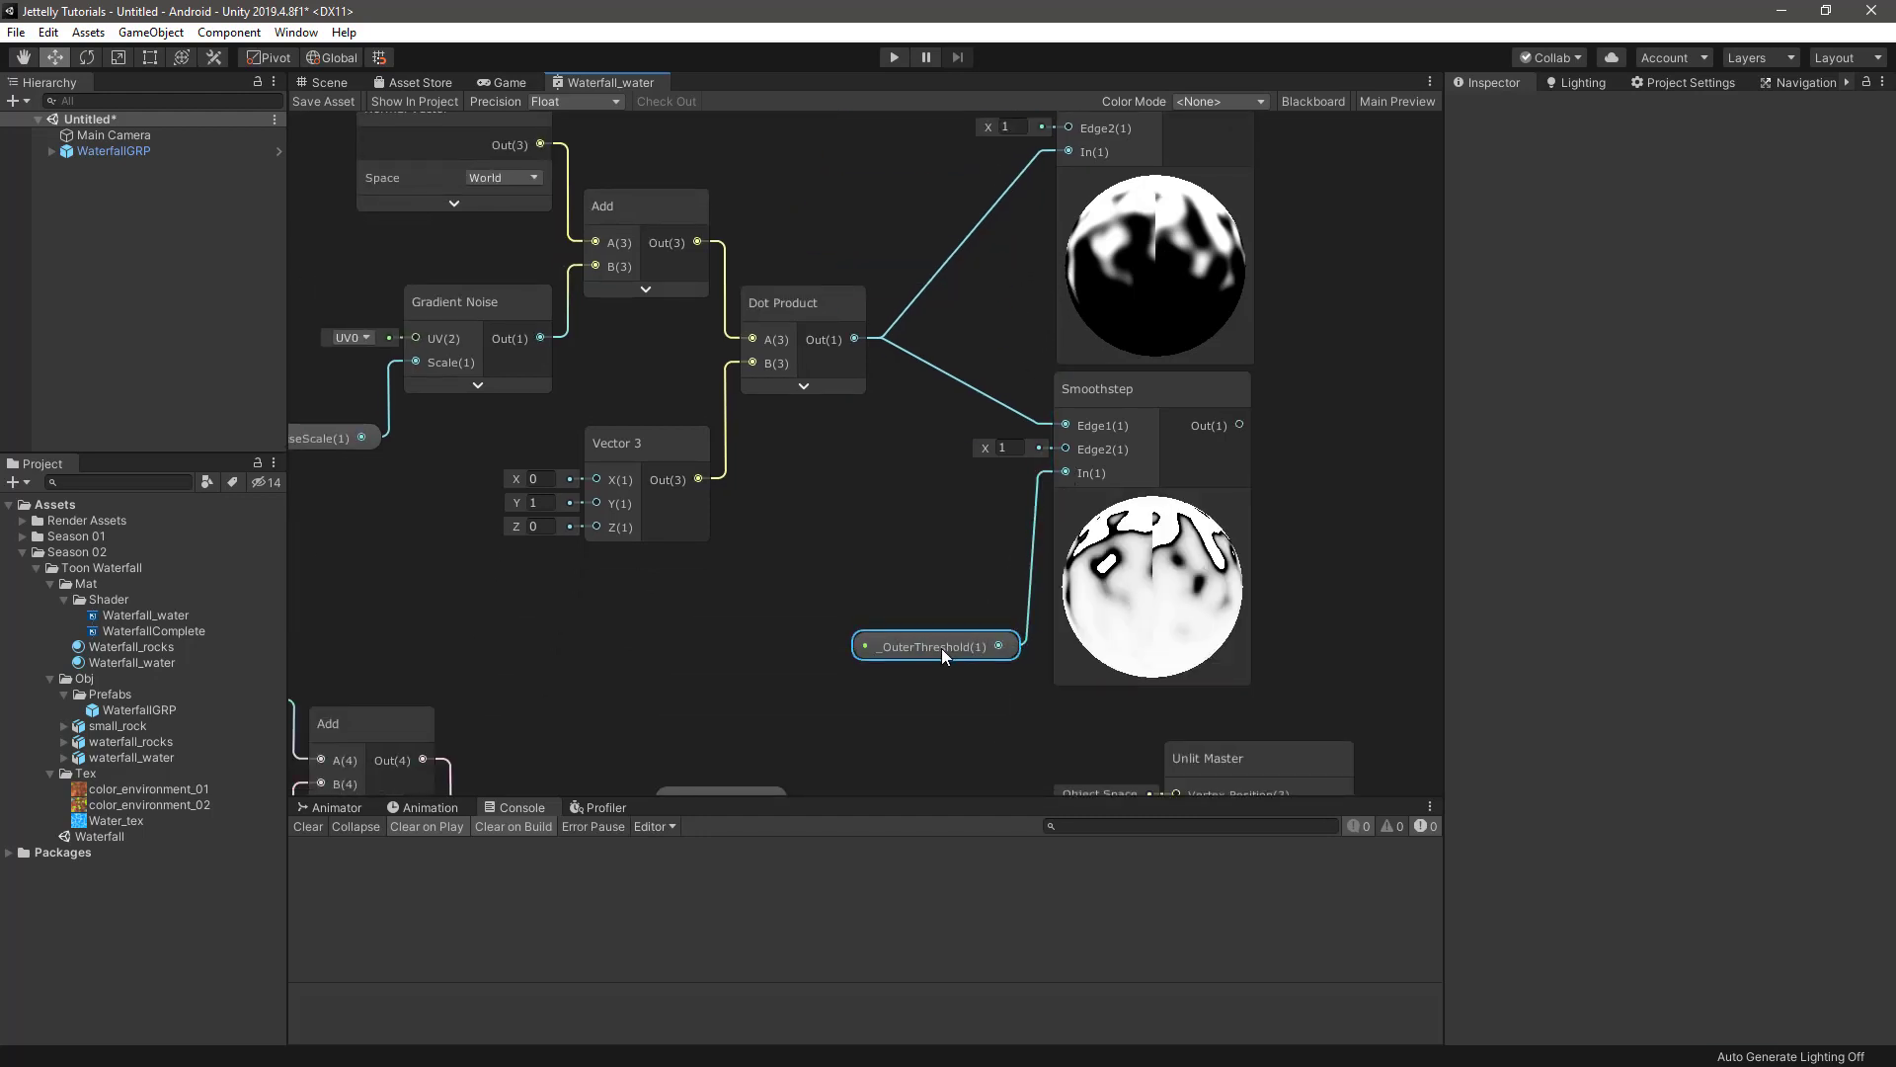
pyautogui.moveTo(940, 648); pyautogui.dragTo(950, 642)
pyautogui.moveTo(962, 582); pyautogui.dragTo(939, 676, button='middle')
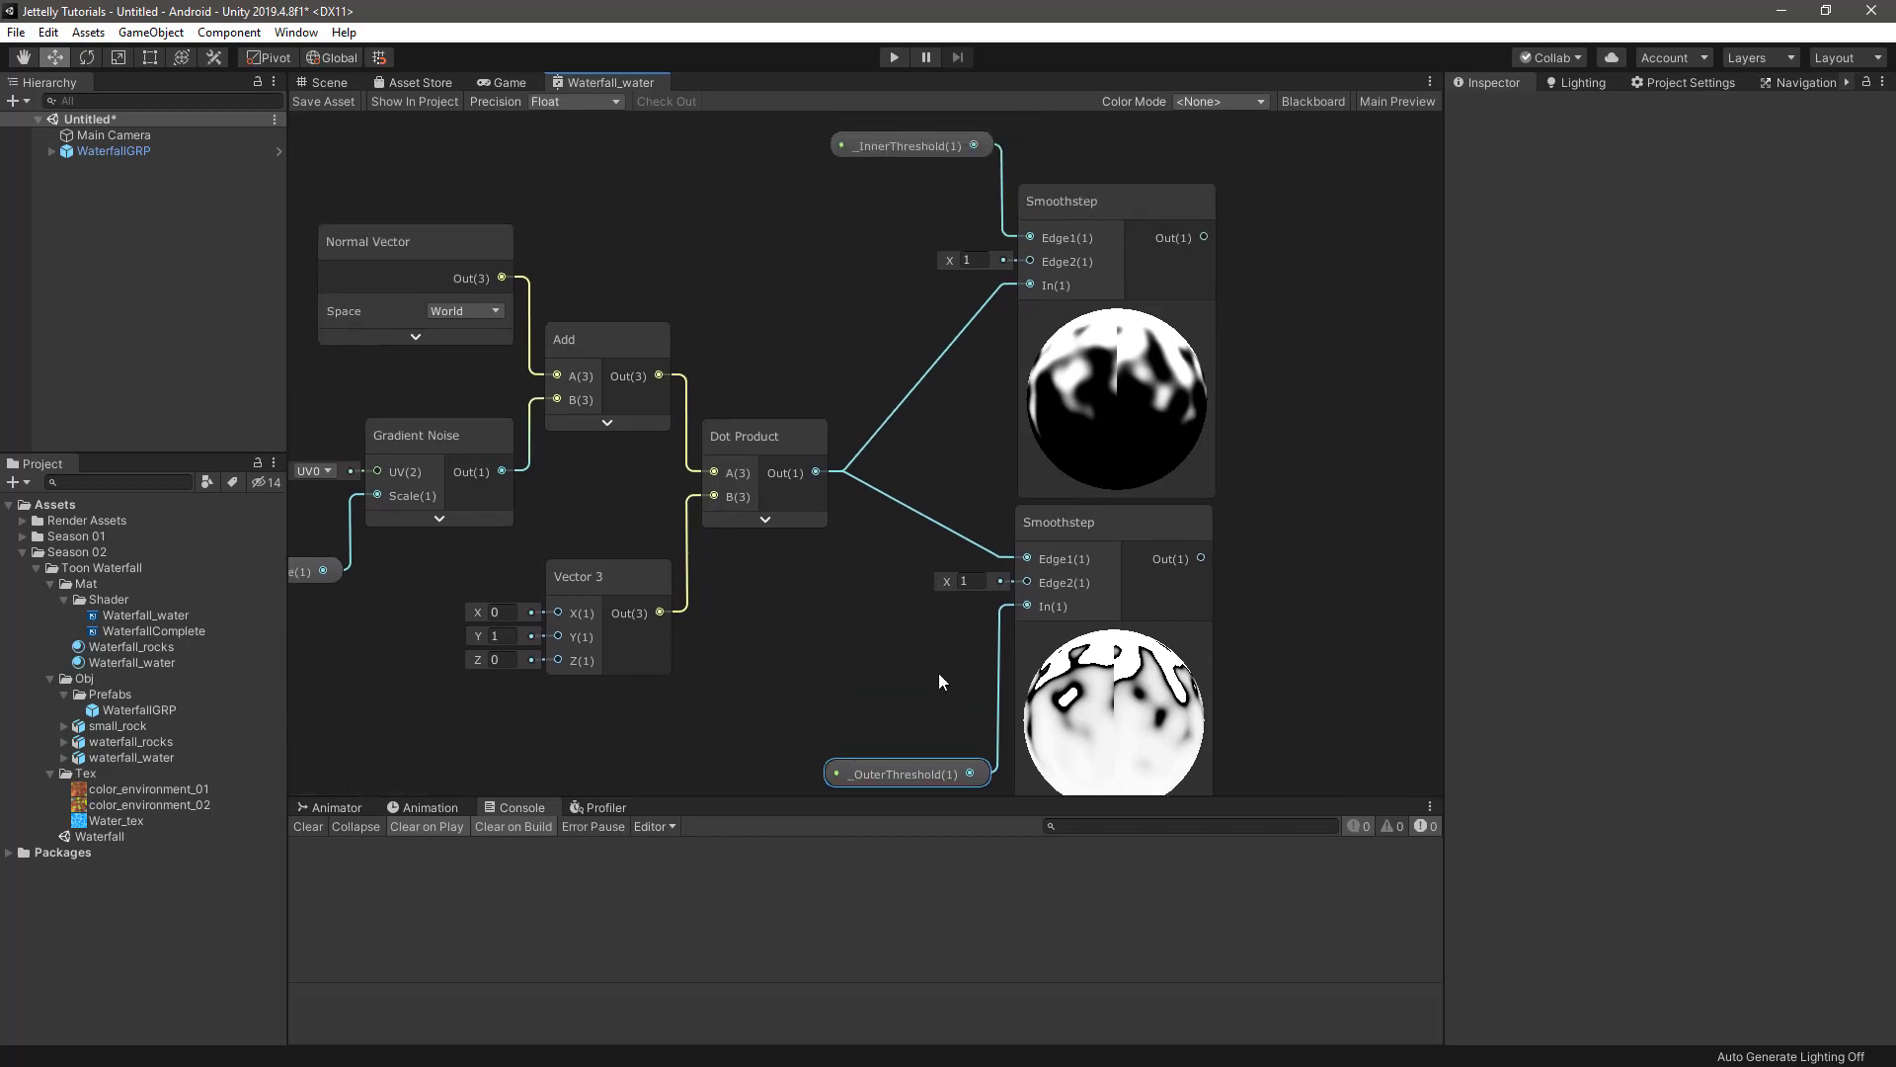
# - Add a Subtract node fed by _InnerThreshold that drives the upper Smoothstep's Edge2
pyautogui.click(908, 290)
pyautogui.press('space')
pyautogui.write('sub')
pyautogui.press('Return')
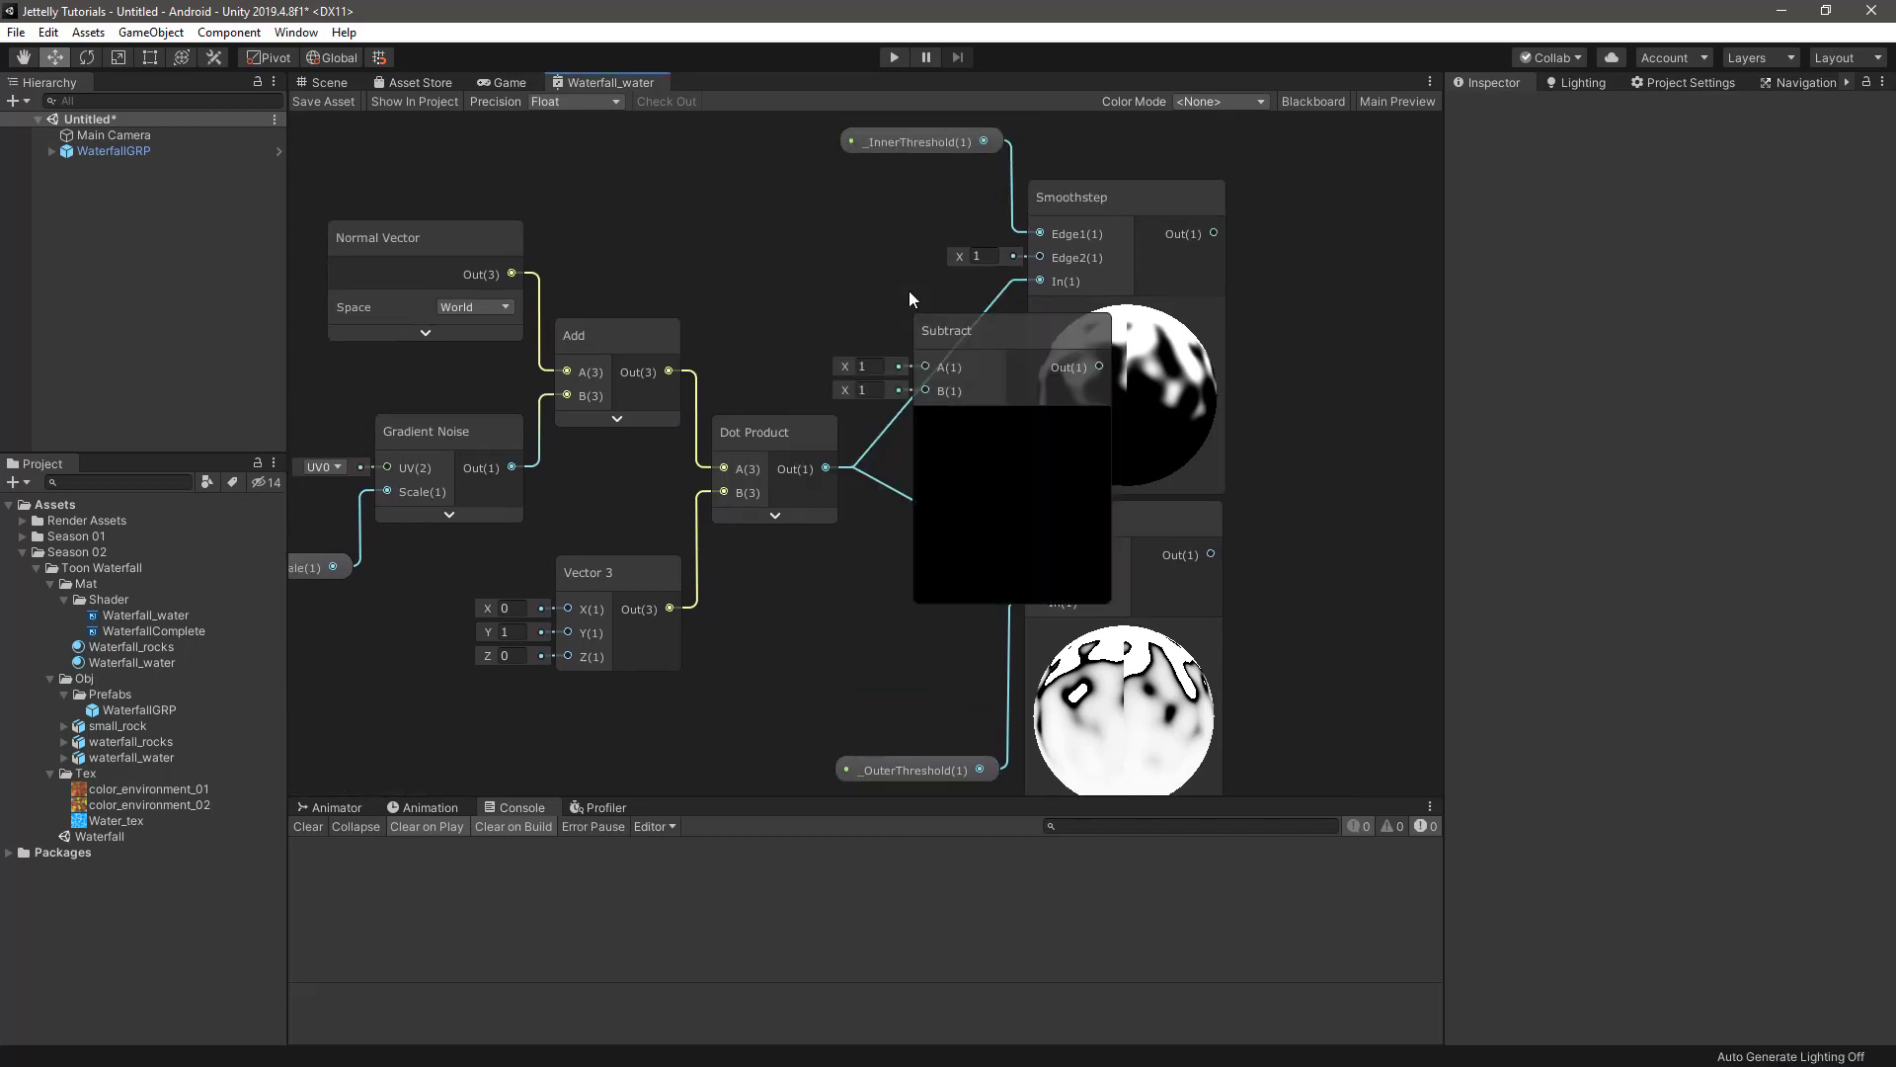
pyautogui.click(1011, 421)
pyautogui.moveTo(969, 326); pyautogui.dragTo(825, 204)
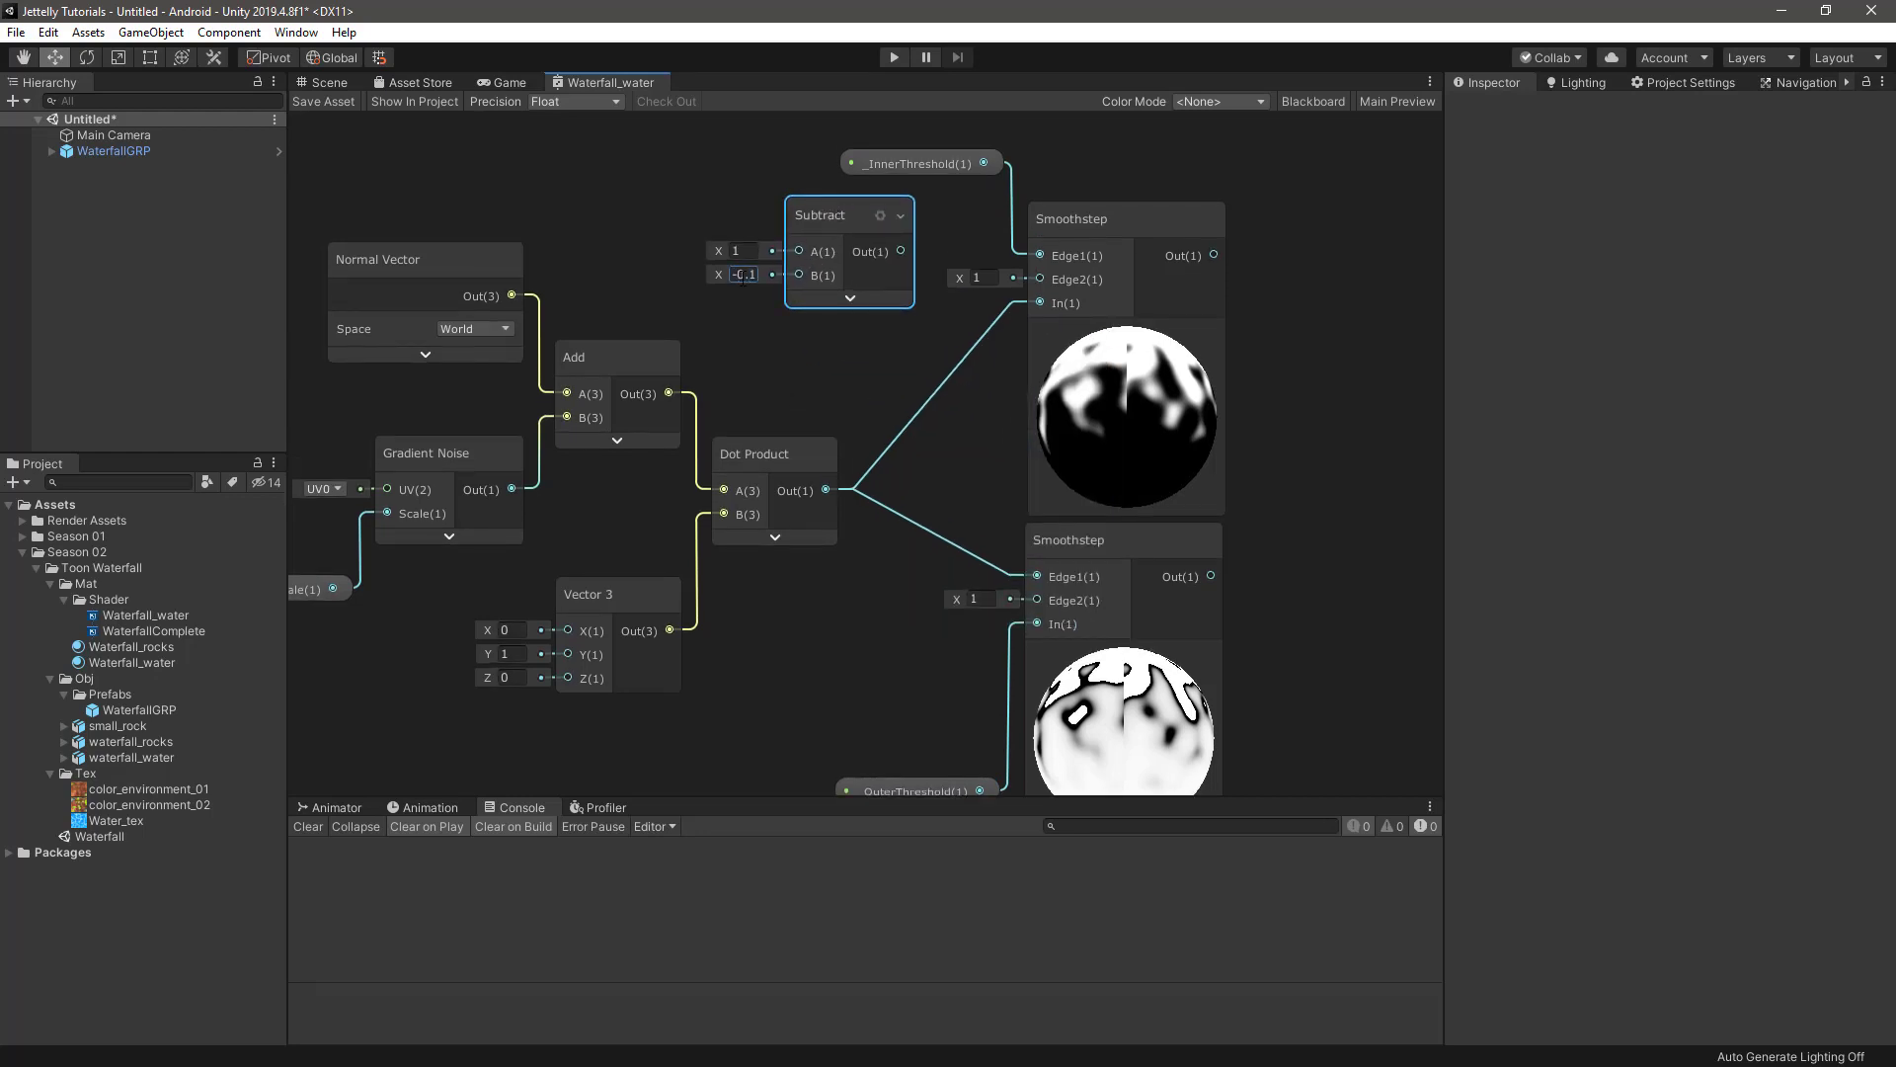
pyautogui.moveTo(884, 358); pyautogui.dragTo(881, 421, button='middle')
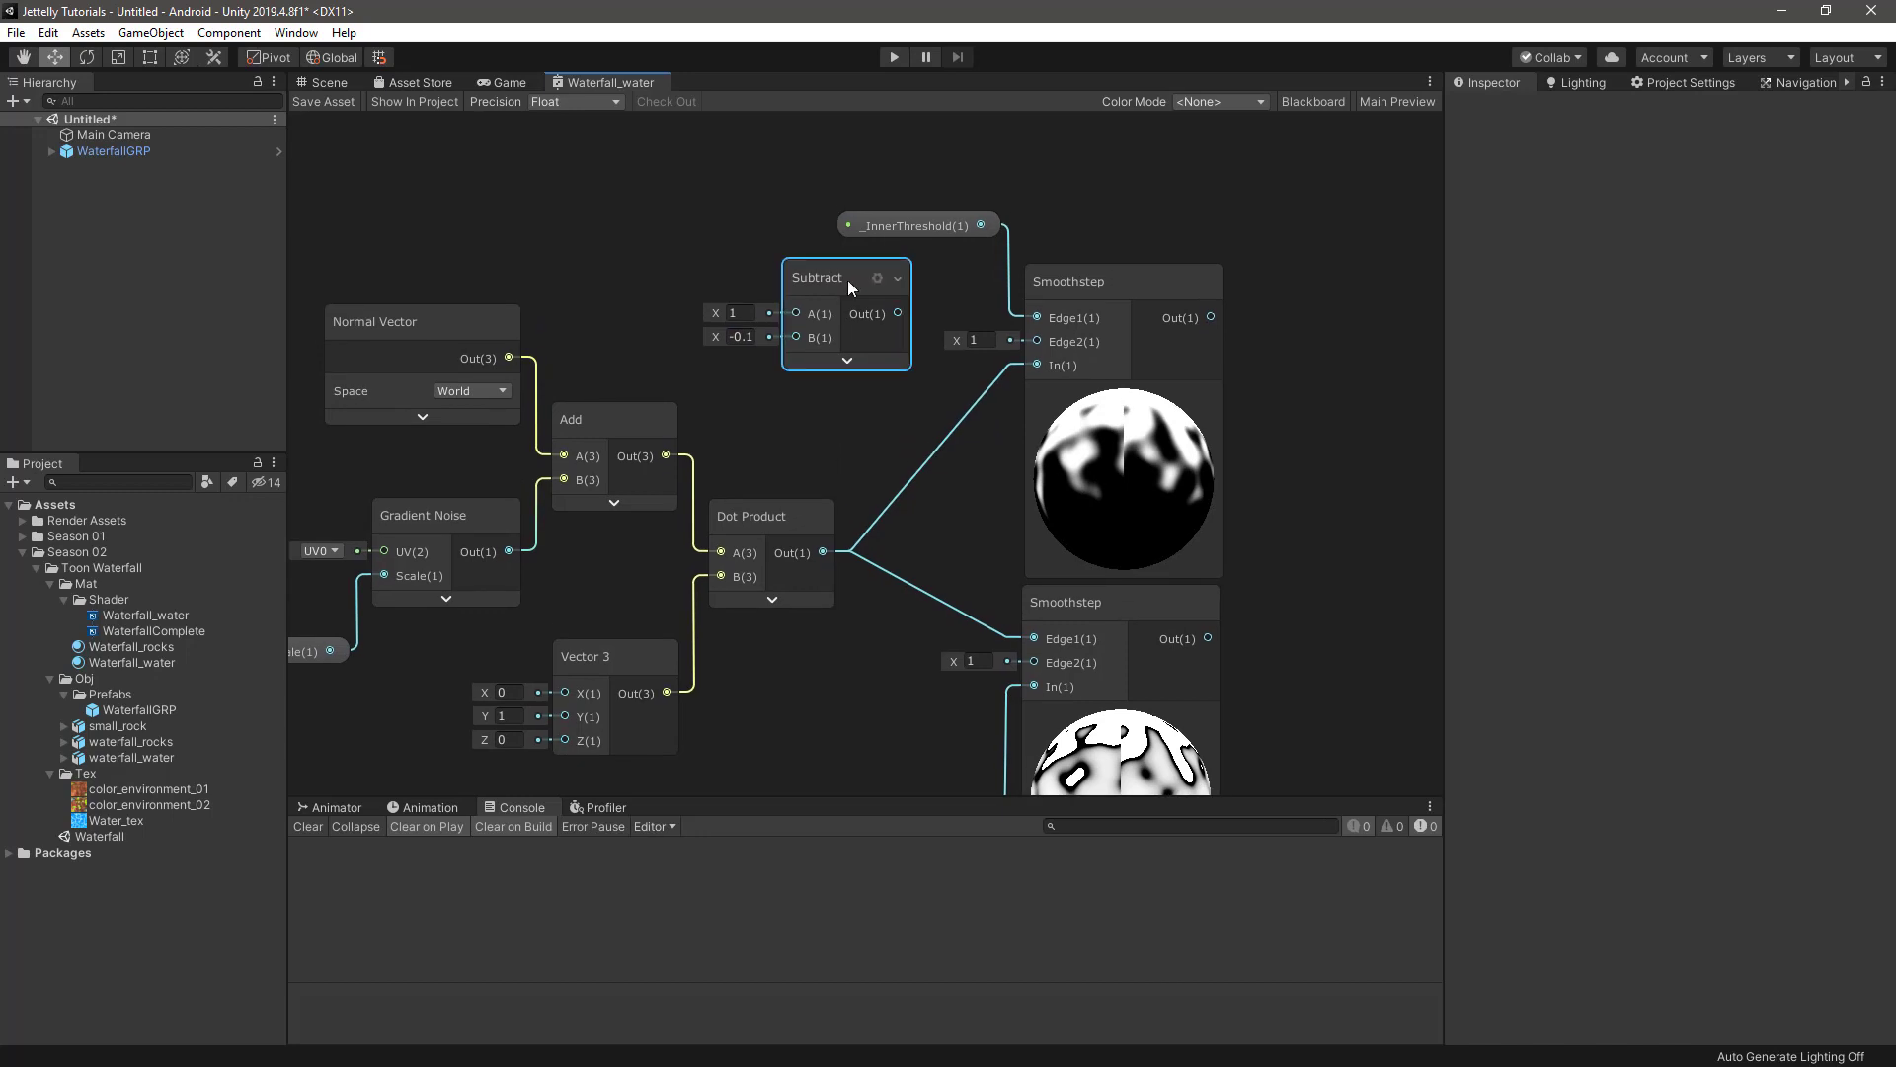
pyautogui.moveTo(980, 224)
pyautogui.mouseDown()
pyautogui.moveTo(798, 334)
pyautogui.moveTo(1010, 342)
pyautogui.mouseUp()
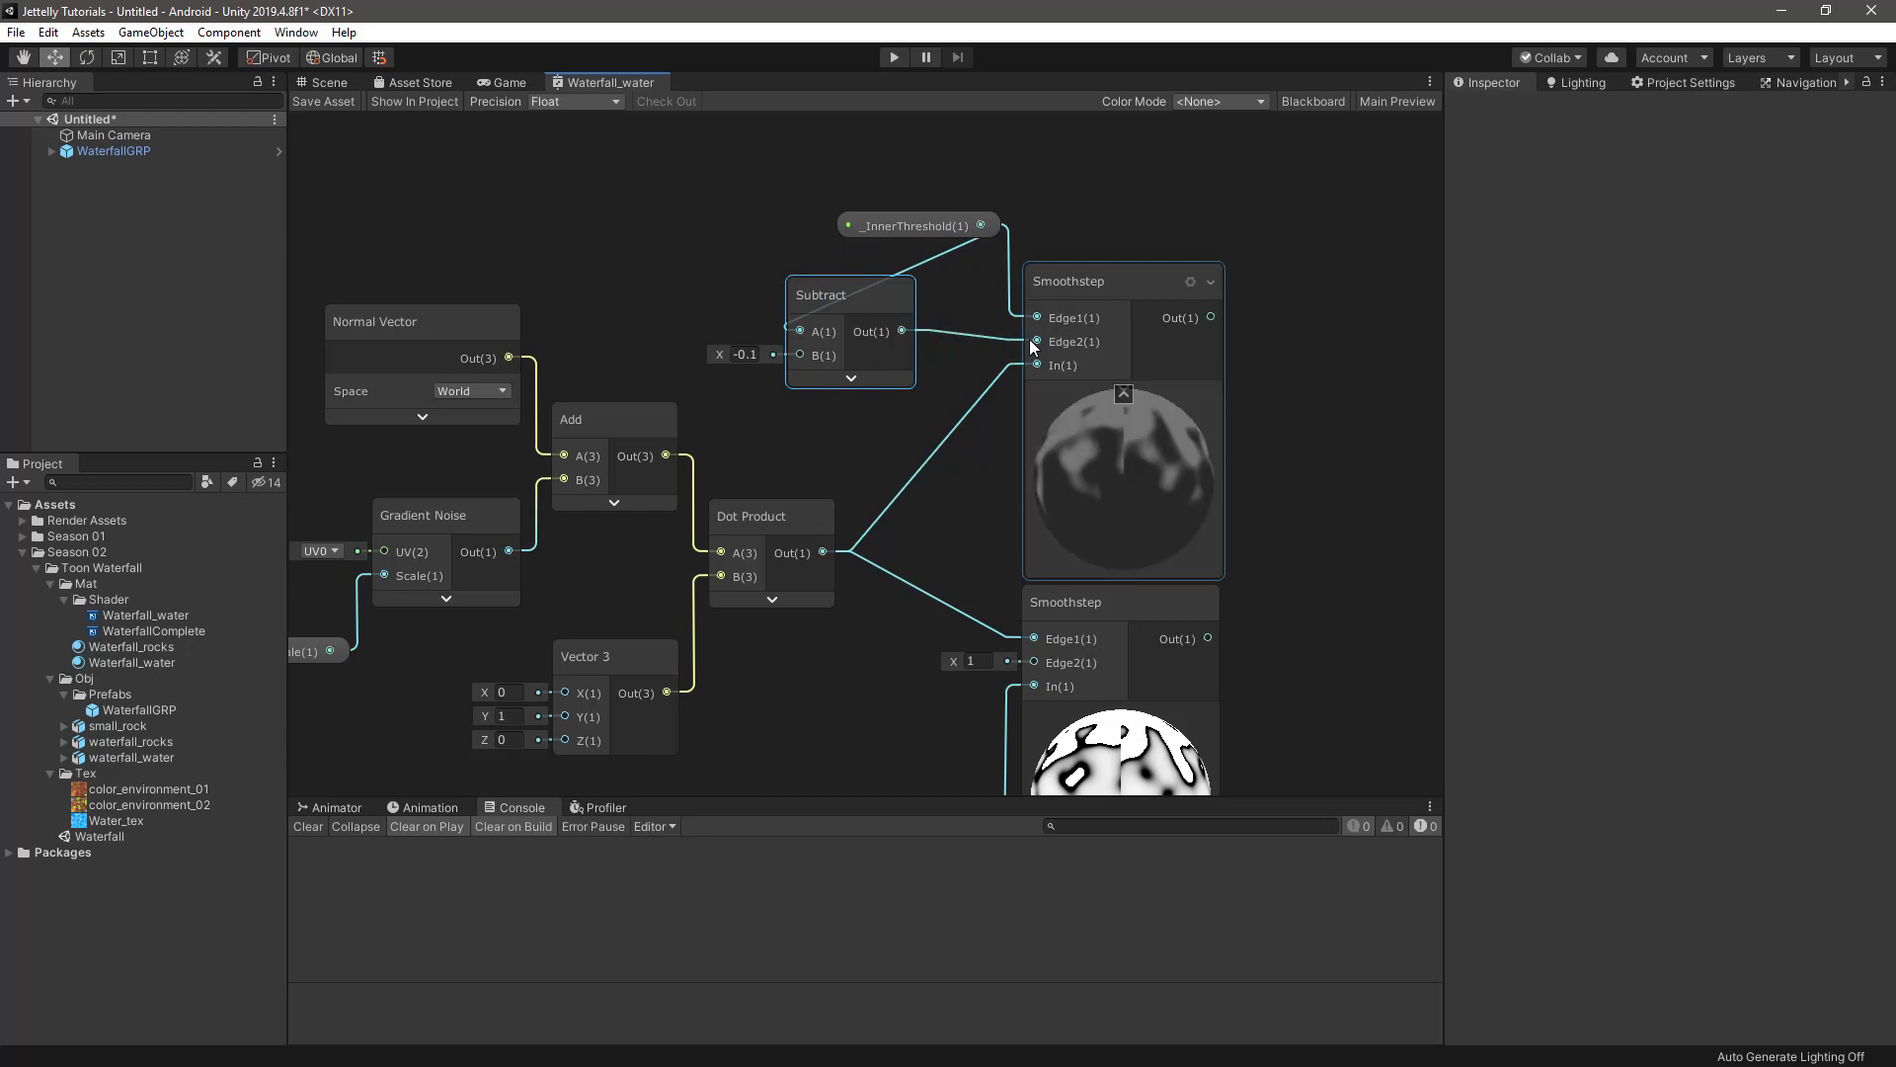
pyautogui.moveTo(842, 293)
pyautogui.mouseDown()
pyautogui.moveTo(892, 292)
pyautogui.moveTo(868, 291)
pyautogui.mouseUp()
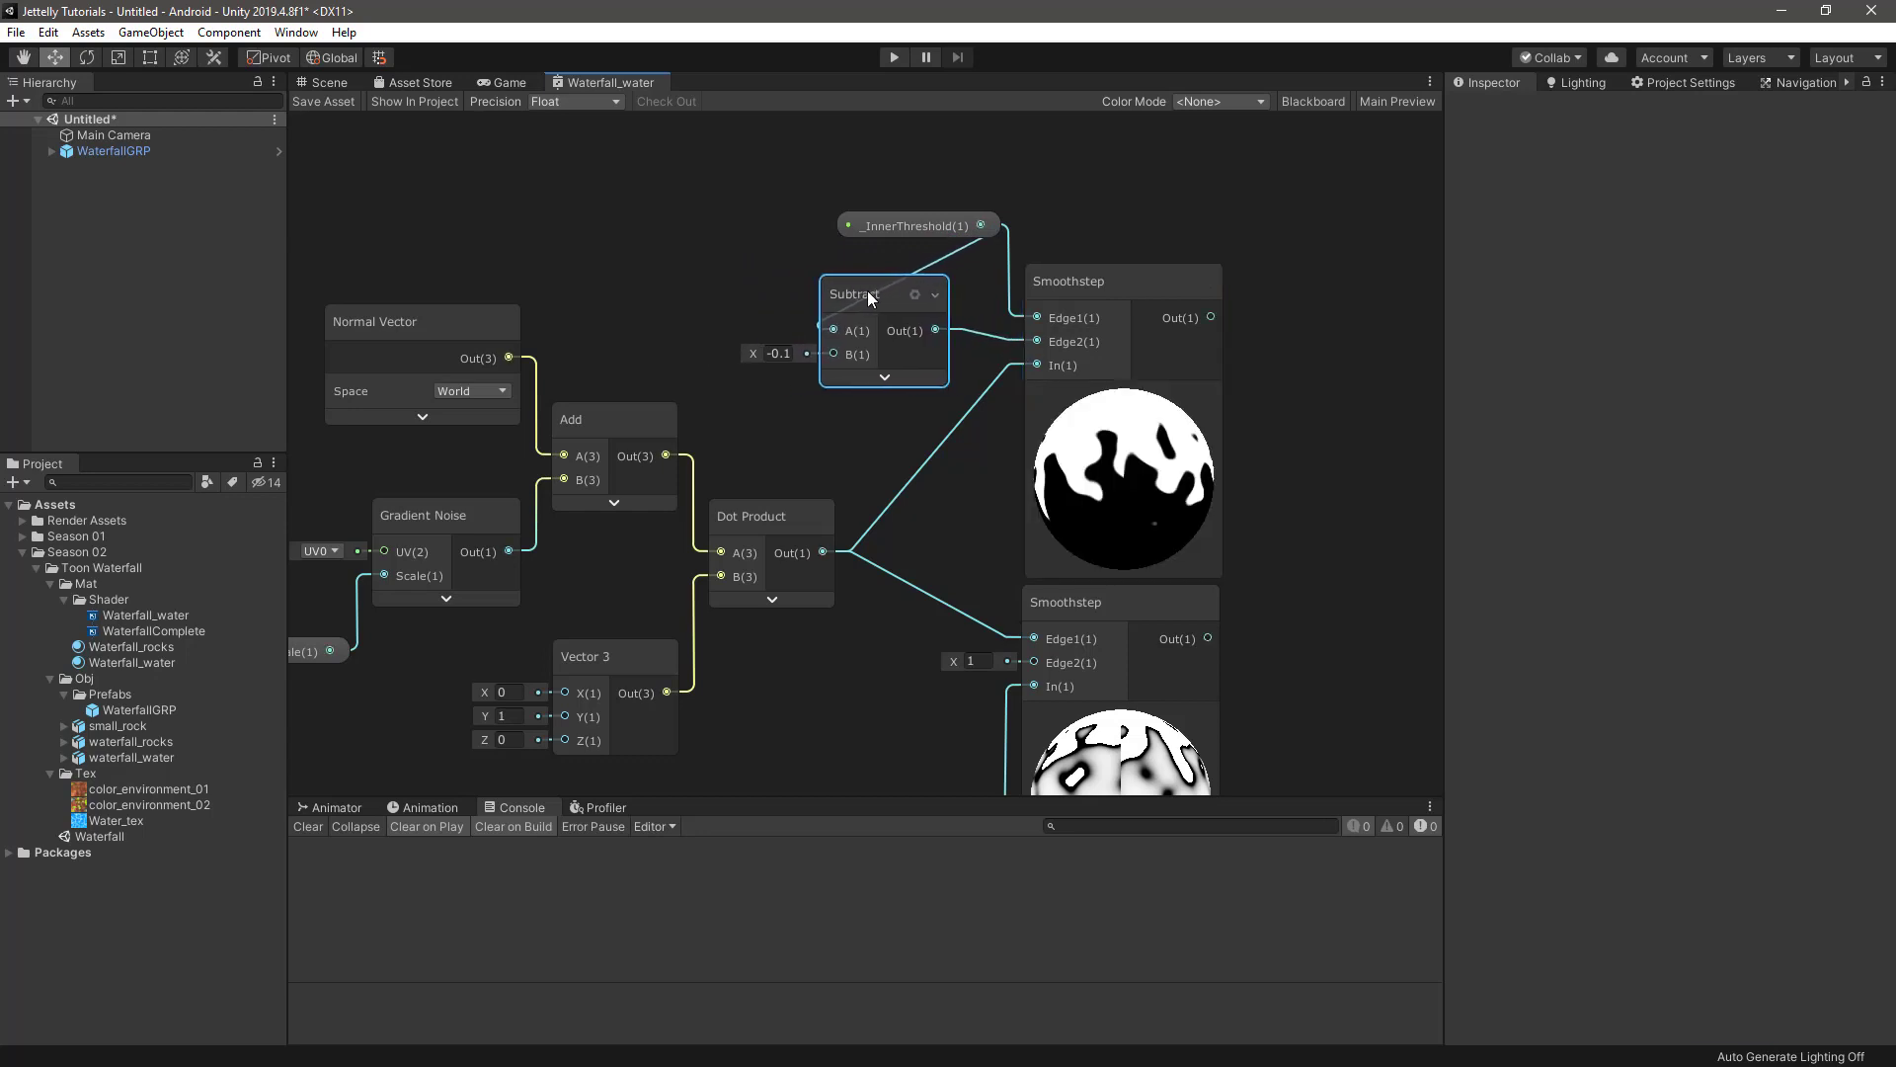
pyautogui.moveTo(911, 607); pyautogui.dragTo(954, 401, button='middle')
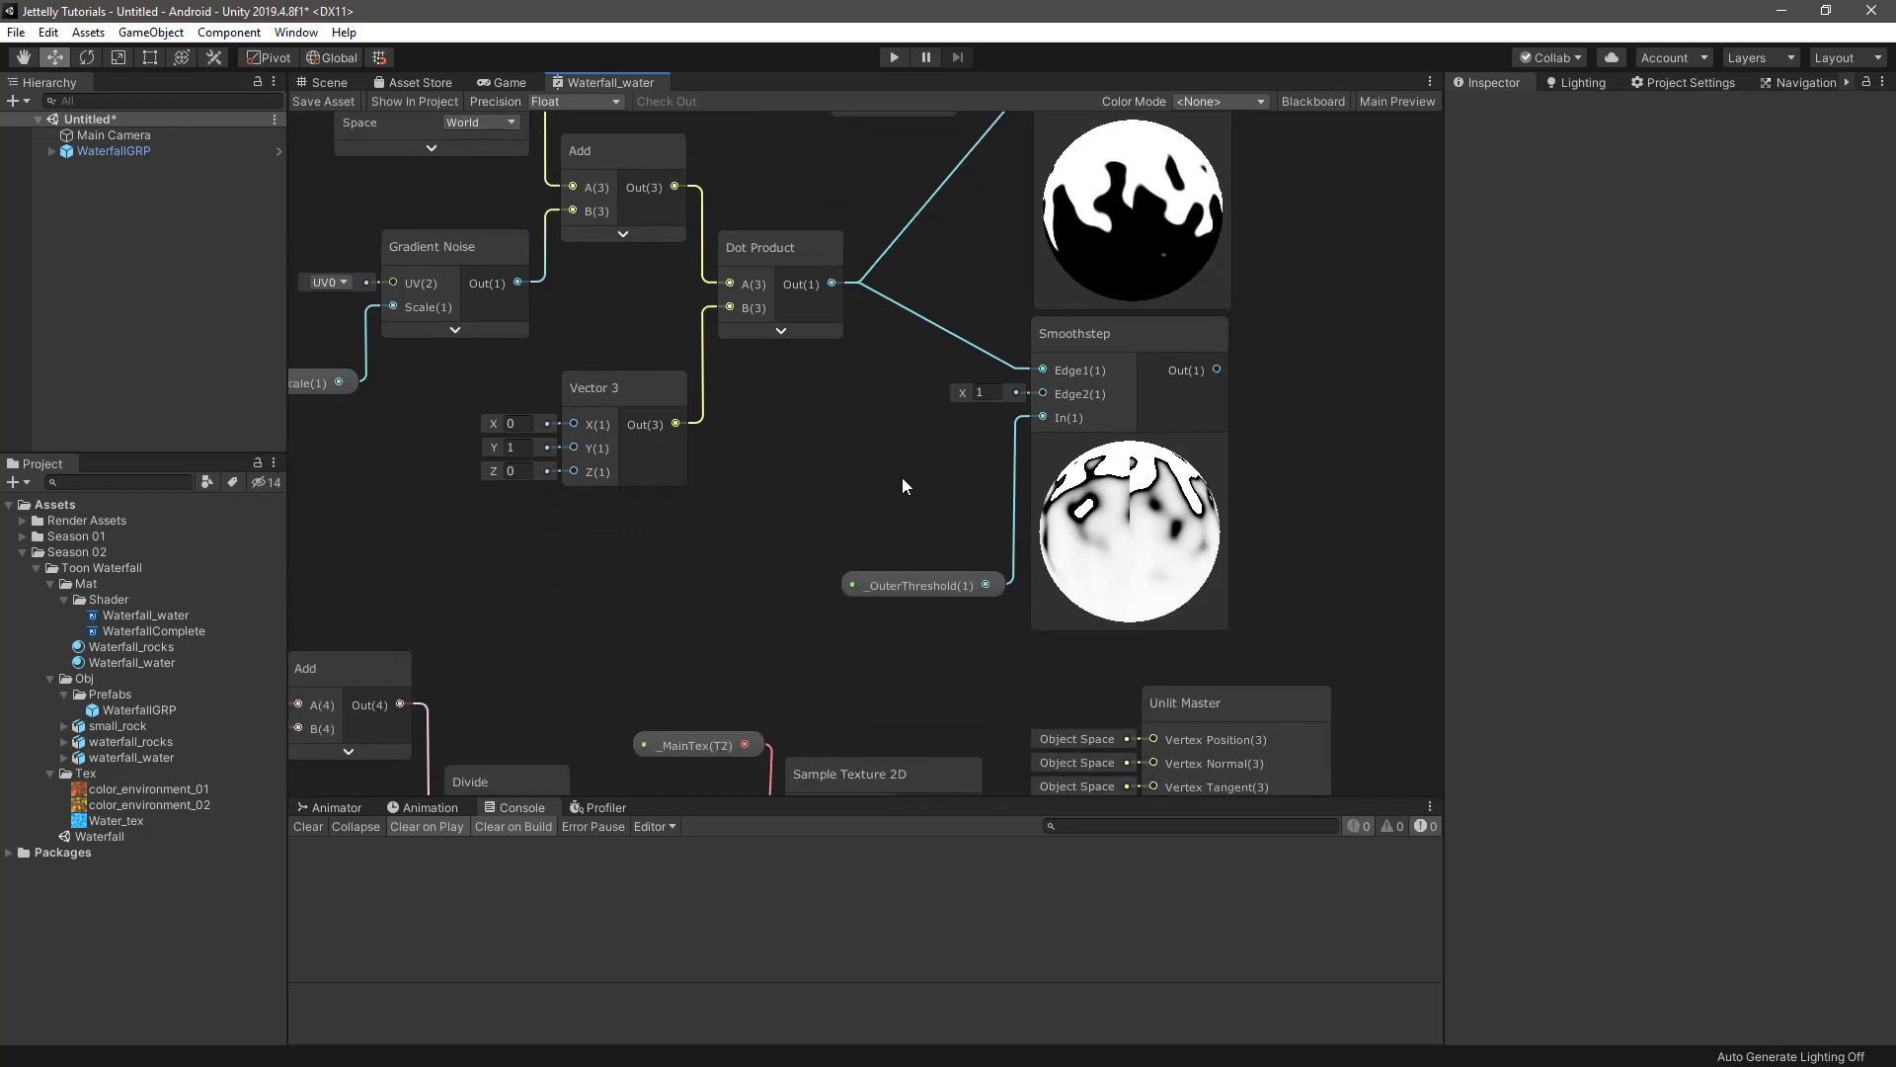
# - Add a second Subtract with B -0.1, fed by Dot Product, driving the lower Smoothstep's Edge2
pyautogui.press('space')
pyautogui.write('sub')
pyautogui.press('Return')
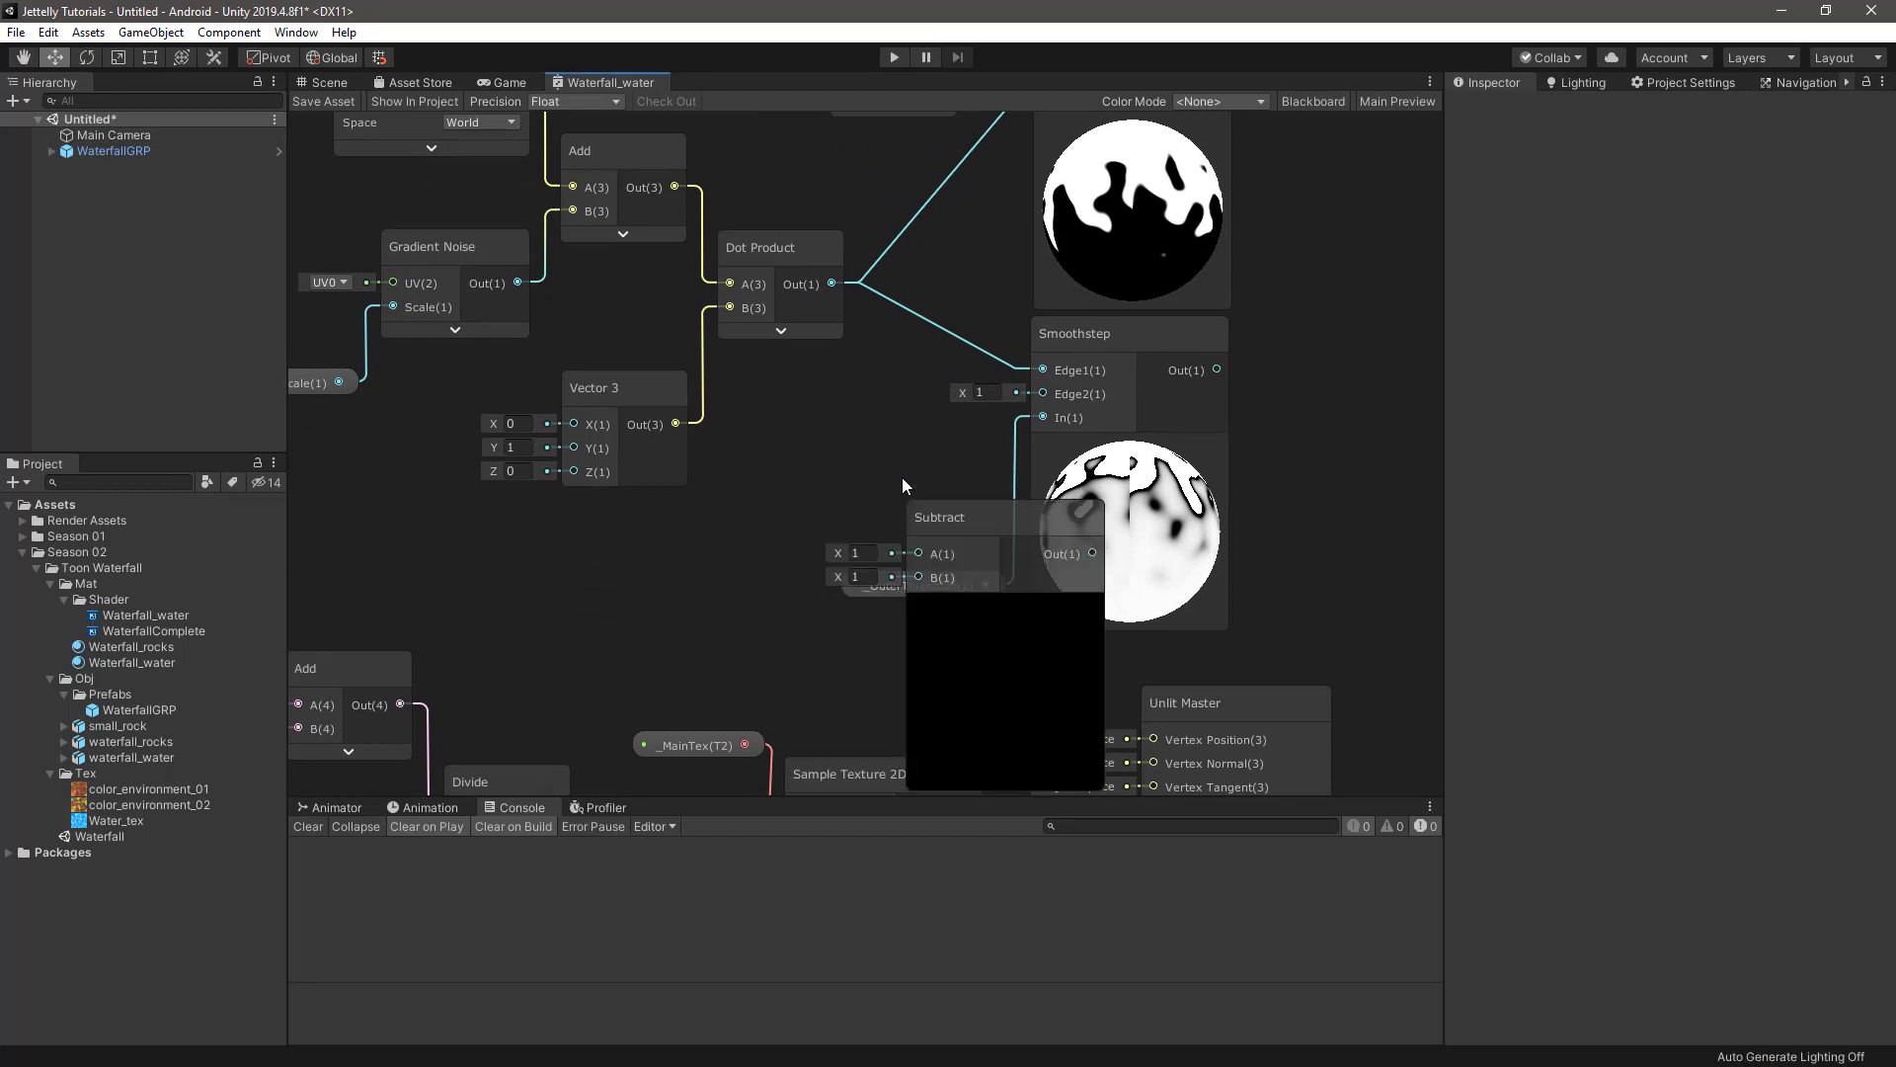
pyautogui.moveTo(991, 518); pyautogui.dragTo(914, 455)
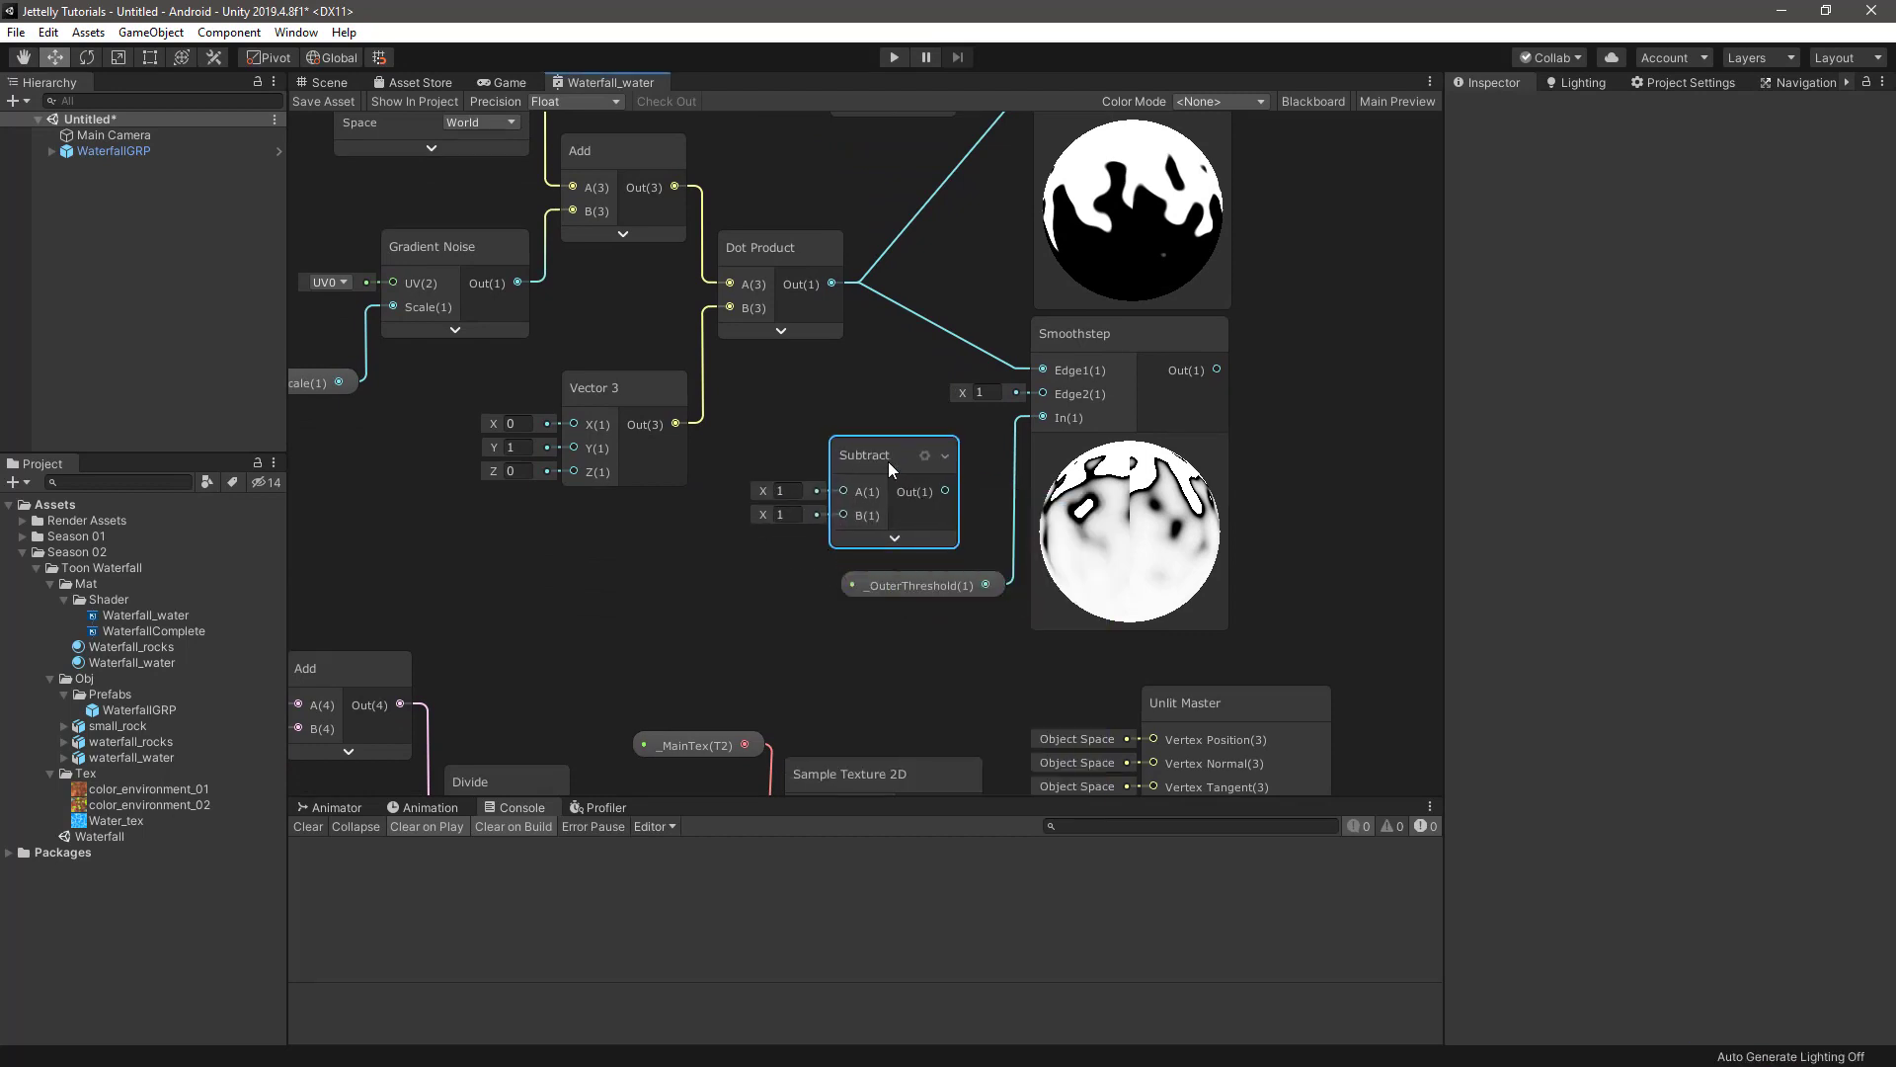
pyautogui.click(801, 513)
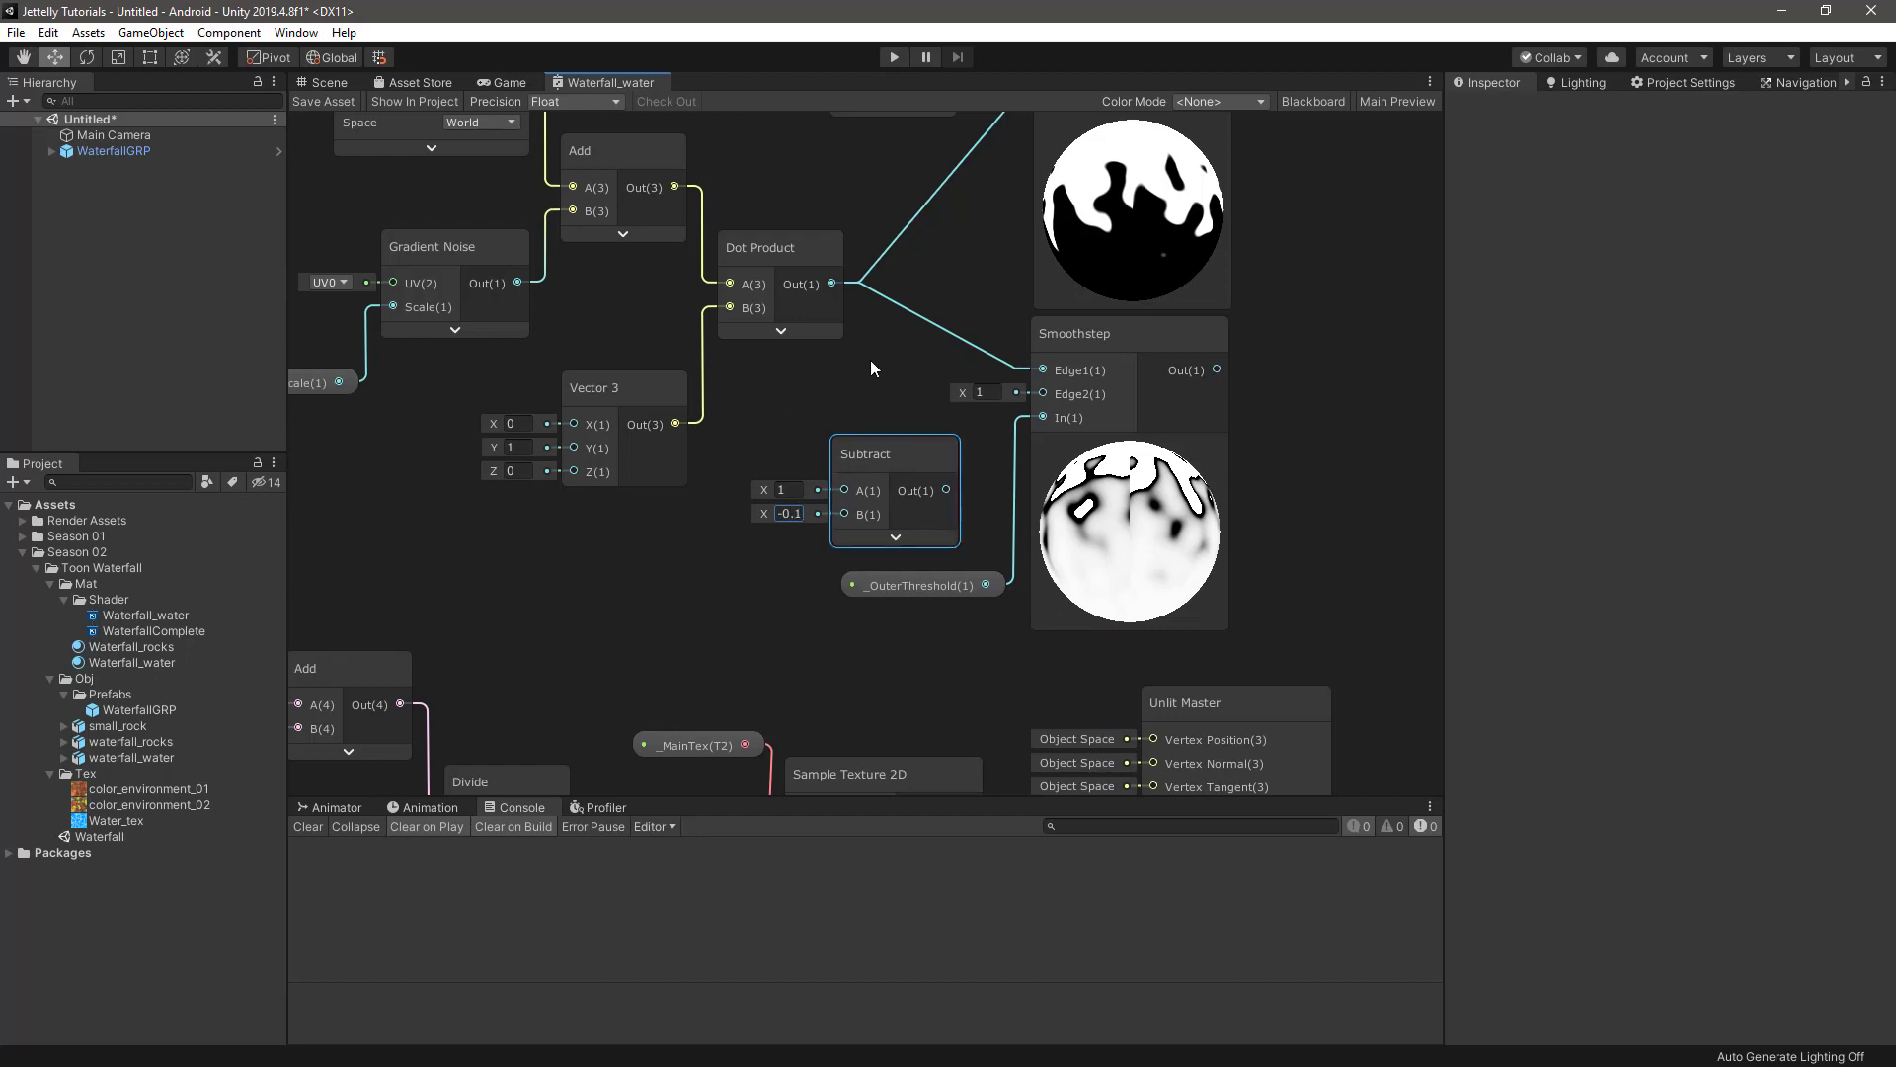
pyautogui.moveTo(832, 284)
pyautogui.mouseDown()
pyautogui.moveTo(834, 495)
pyautogui.moveTo(1040, 389)
pyautogui.mouseUp()
pyautogui.scroll(-3, 1239, 352)
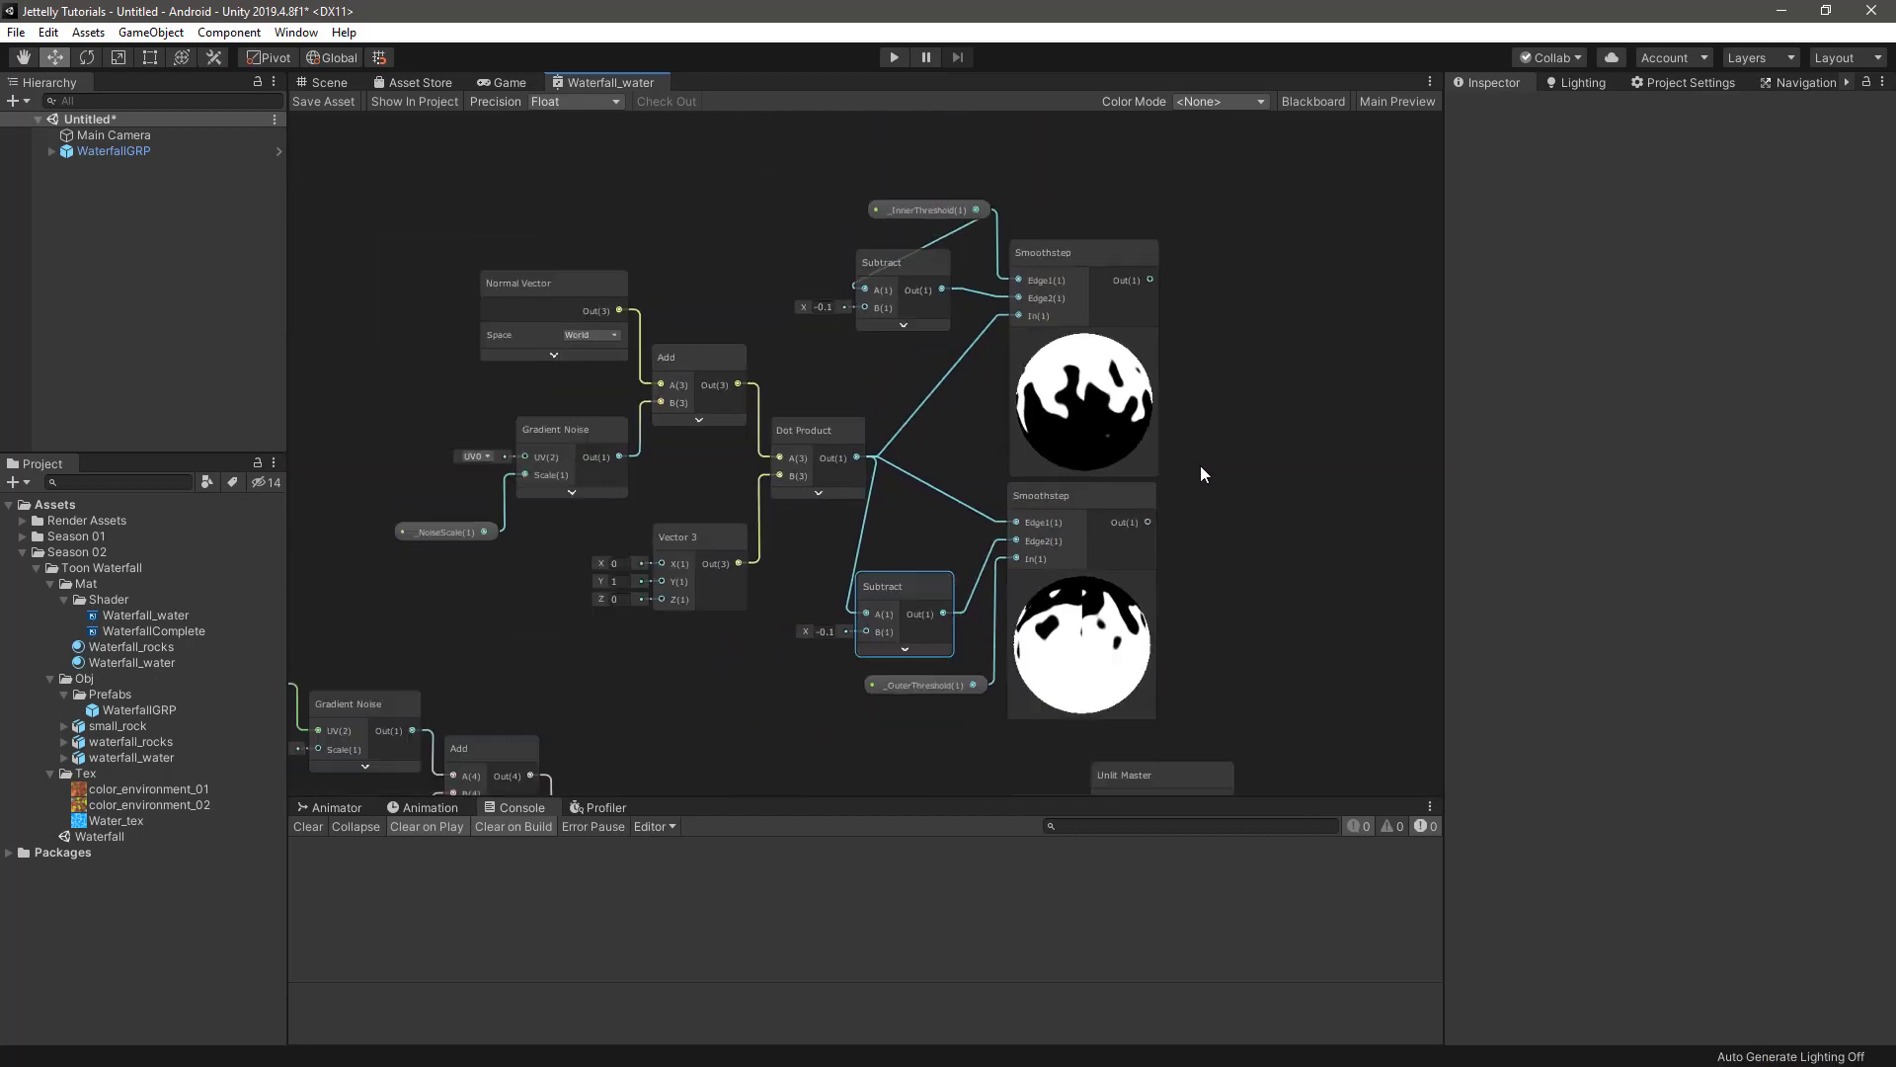
pyautogui.scroll(1, 1203, 464)
pyautogui.moveTo(1235, 447); pyautogui.dragTo(1207, 462, button='middle')
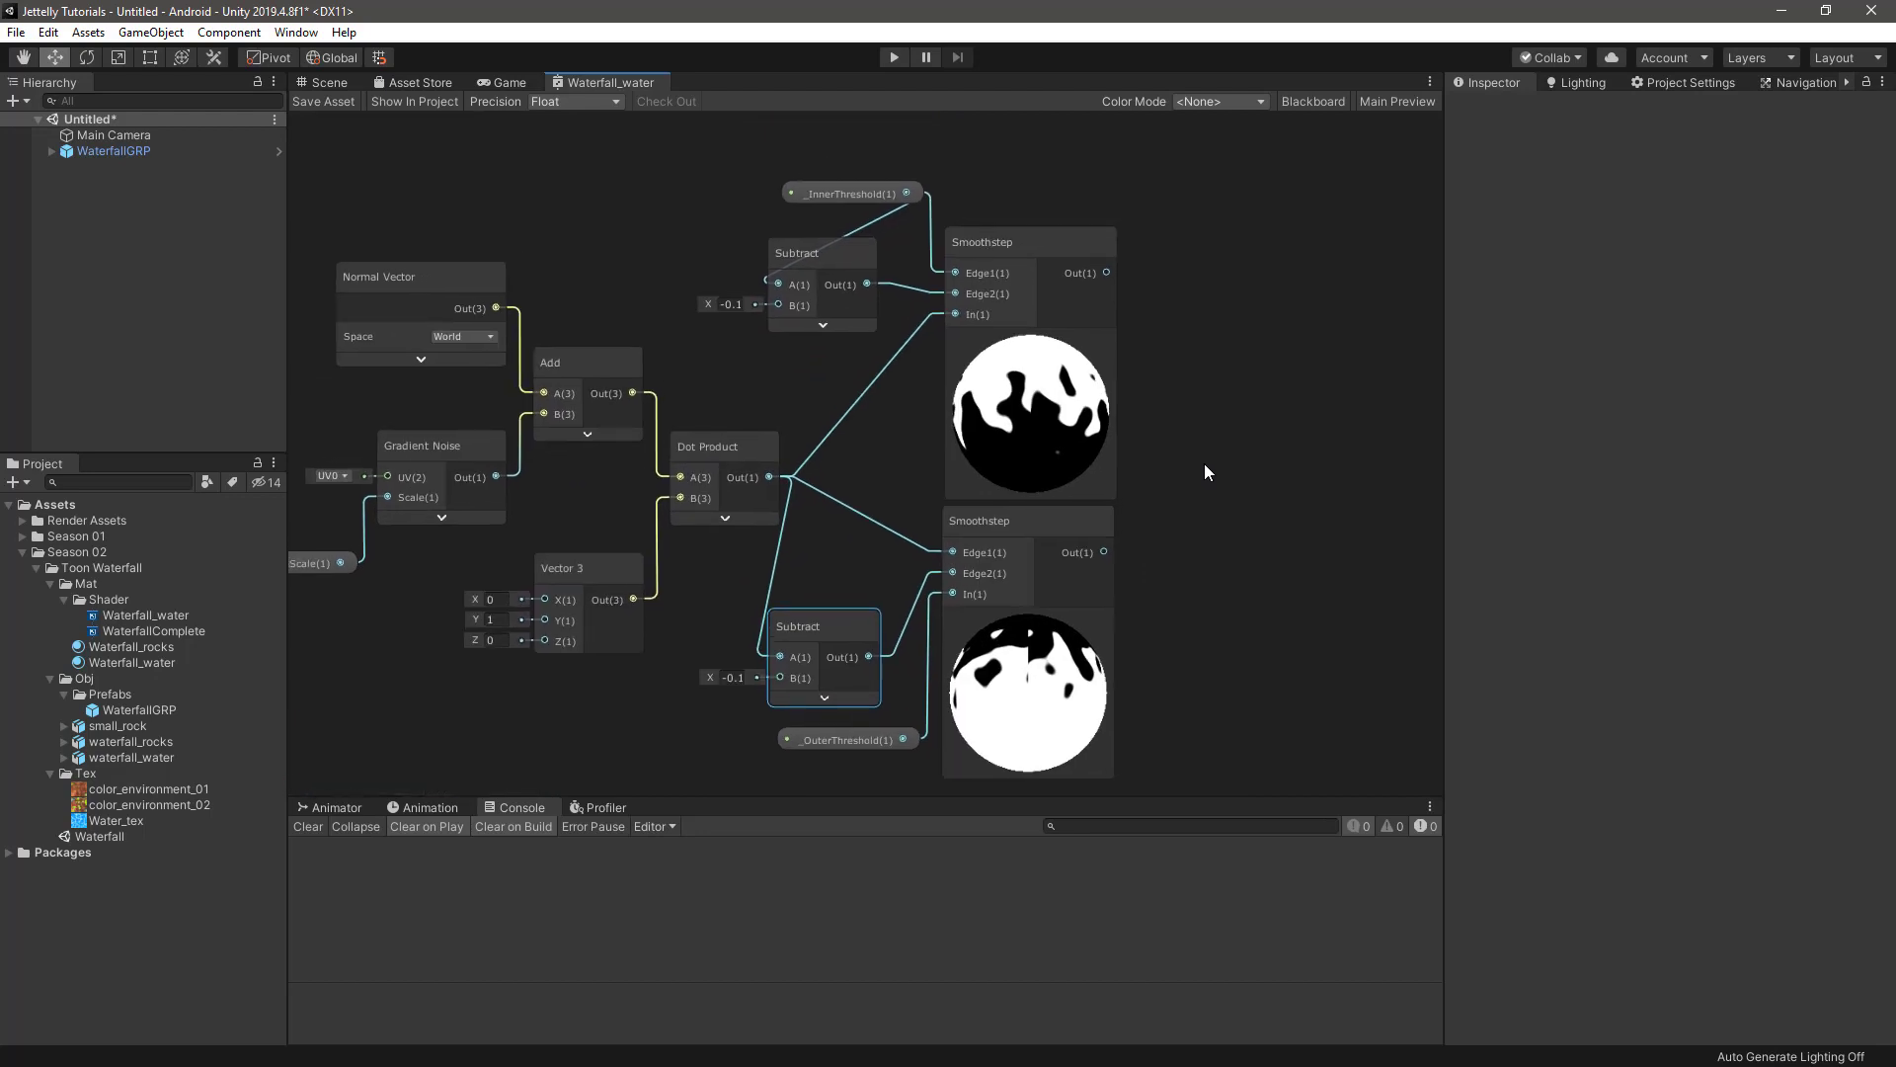
pyautogui.click(1205, 465)
# - Multiply the upper and lower Smoothstep outputs together, collapsing both Smoothstep previews
pyautogui.press('space')
pyautogui.write('multiply')
pyautogui.press('Return')
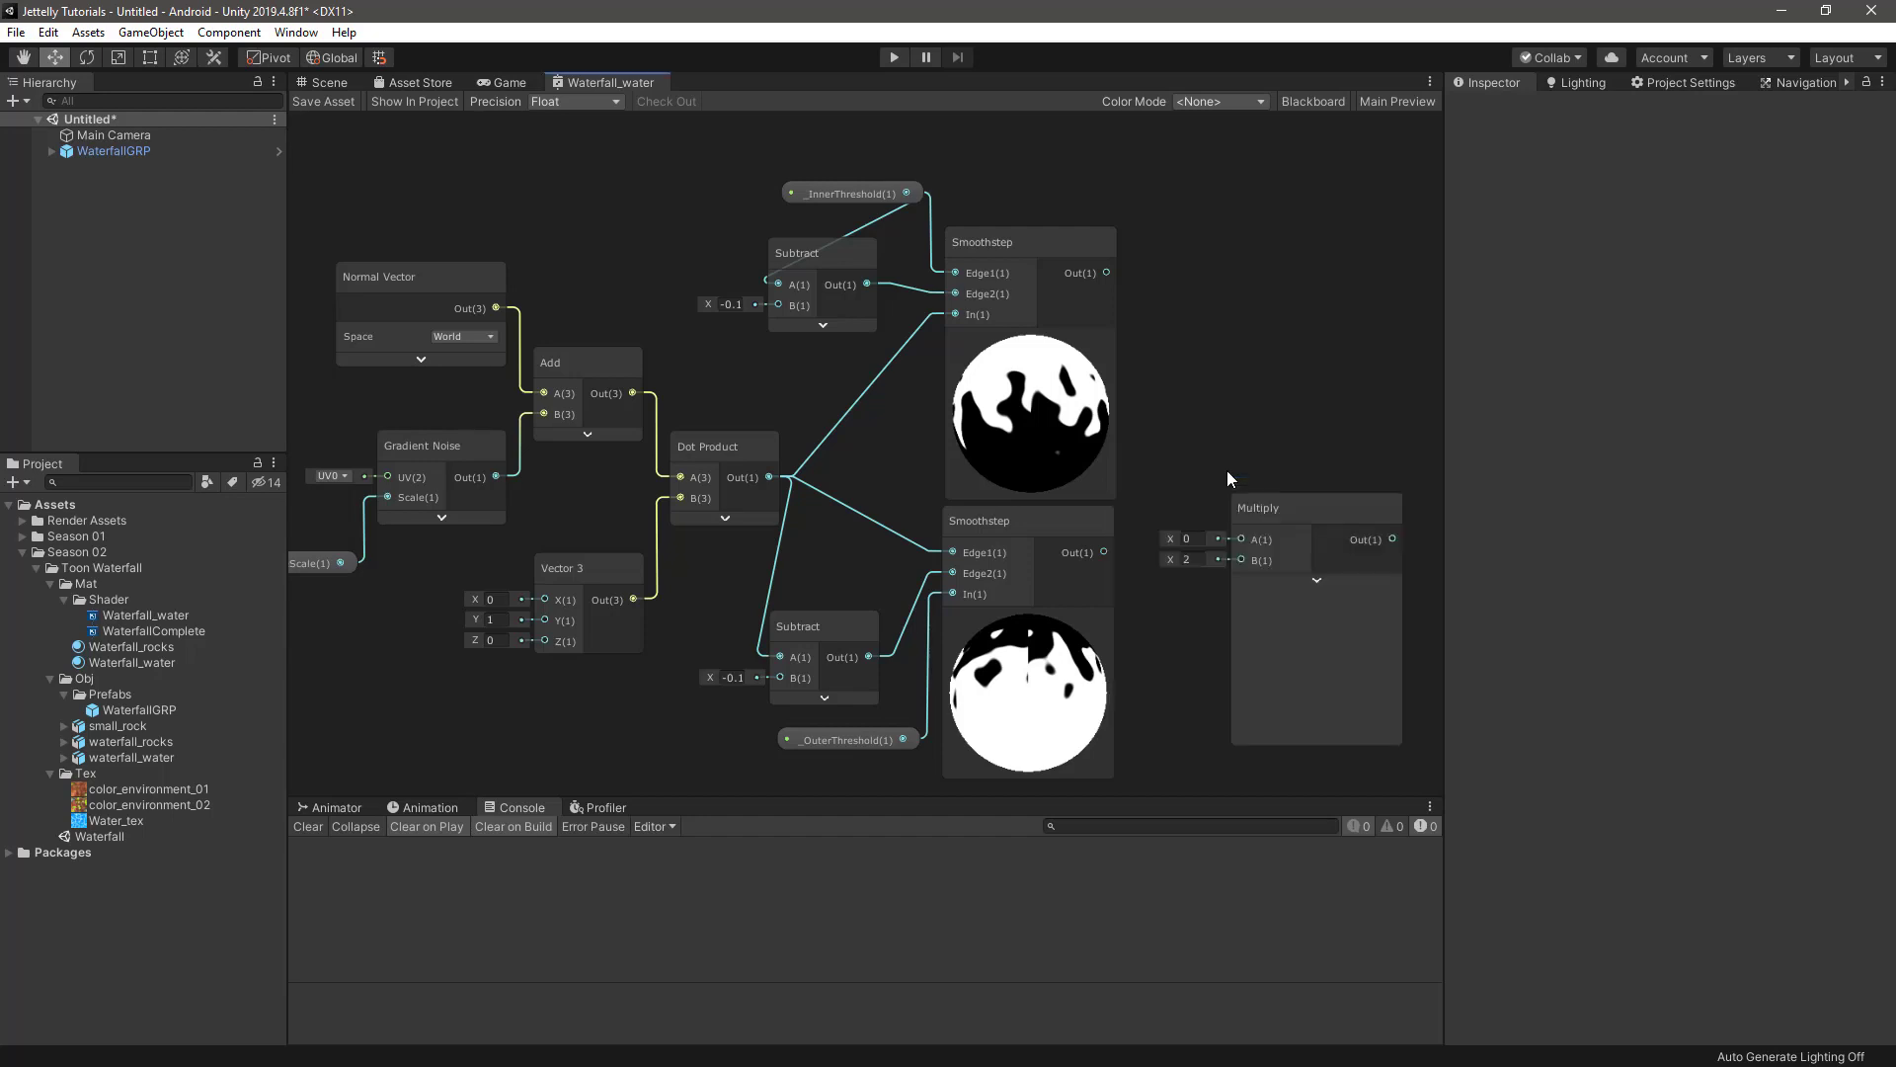
pyautogui.moveTo(1243, 468); pyautogui.dragTo(1153, 417, button='middle')
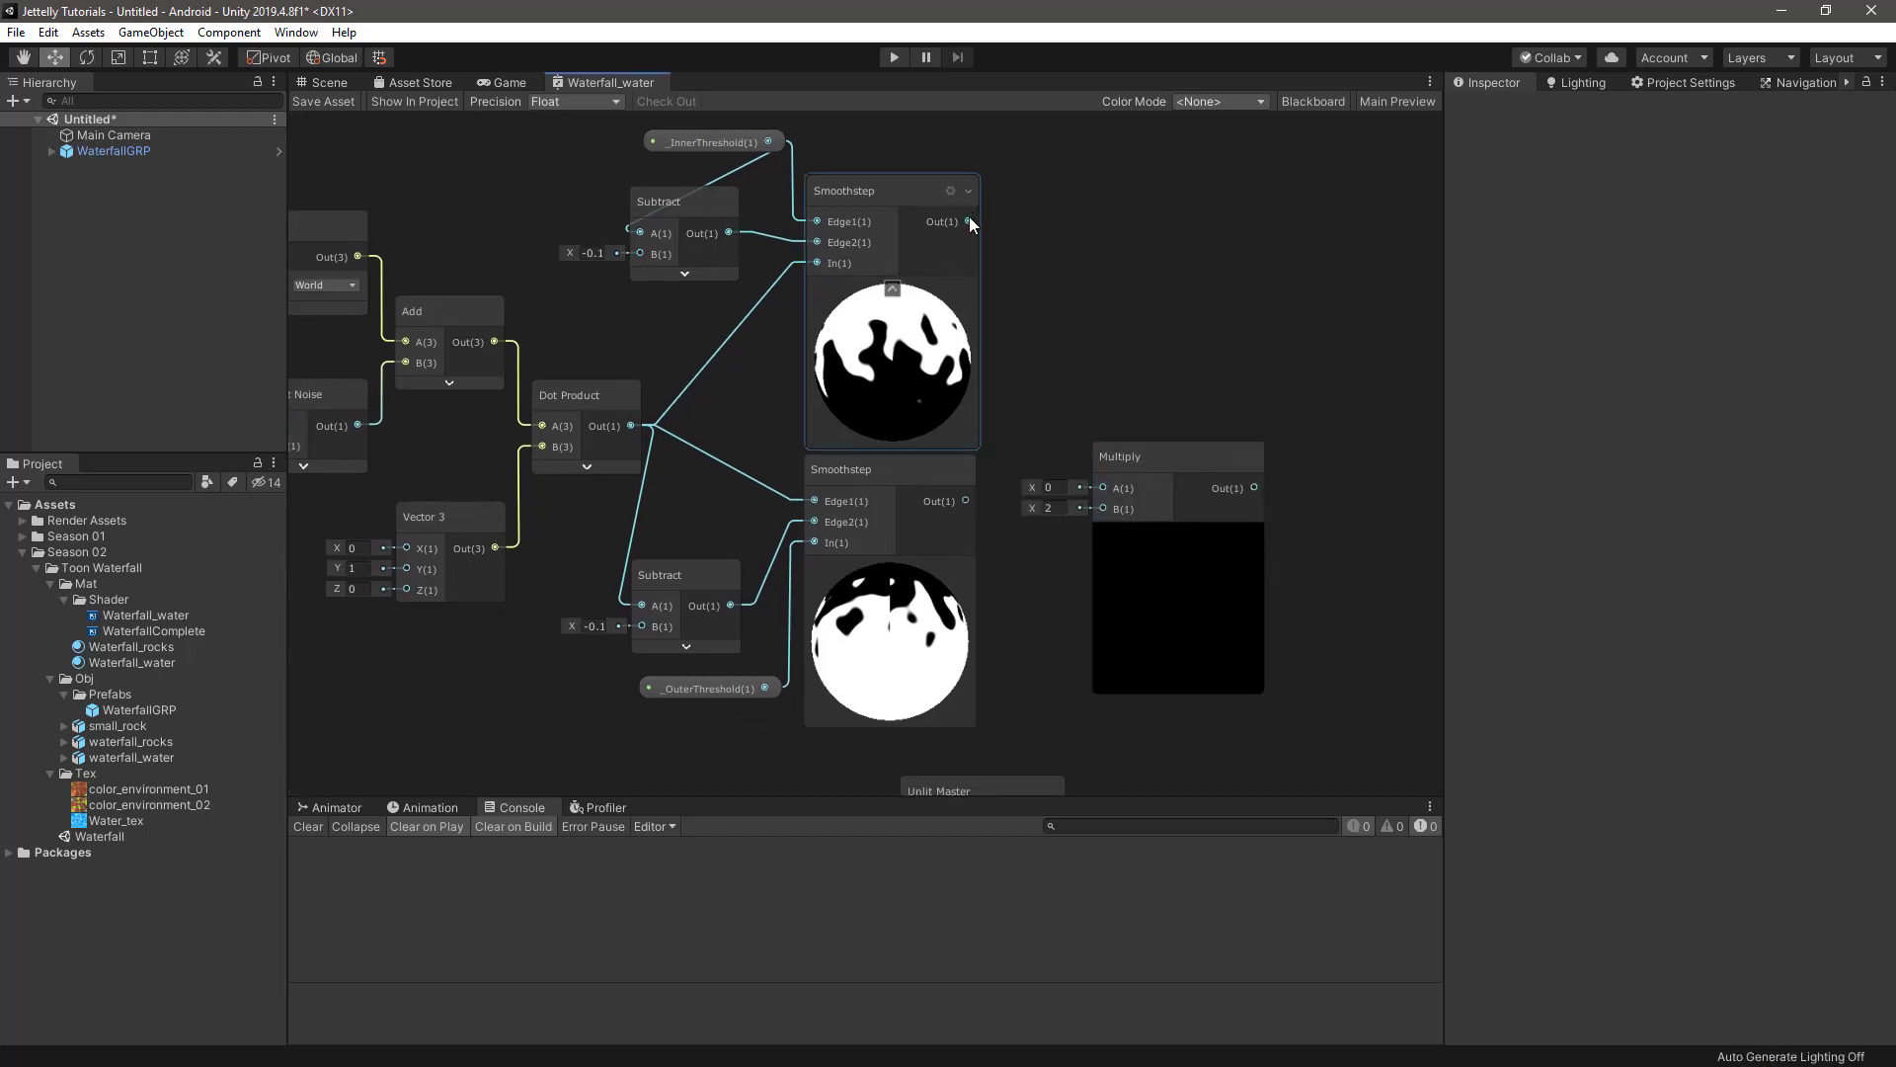
pyautogui.moveTo(969, 221); pyautogui.dragTo(1103, 472)
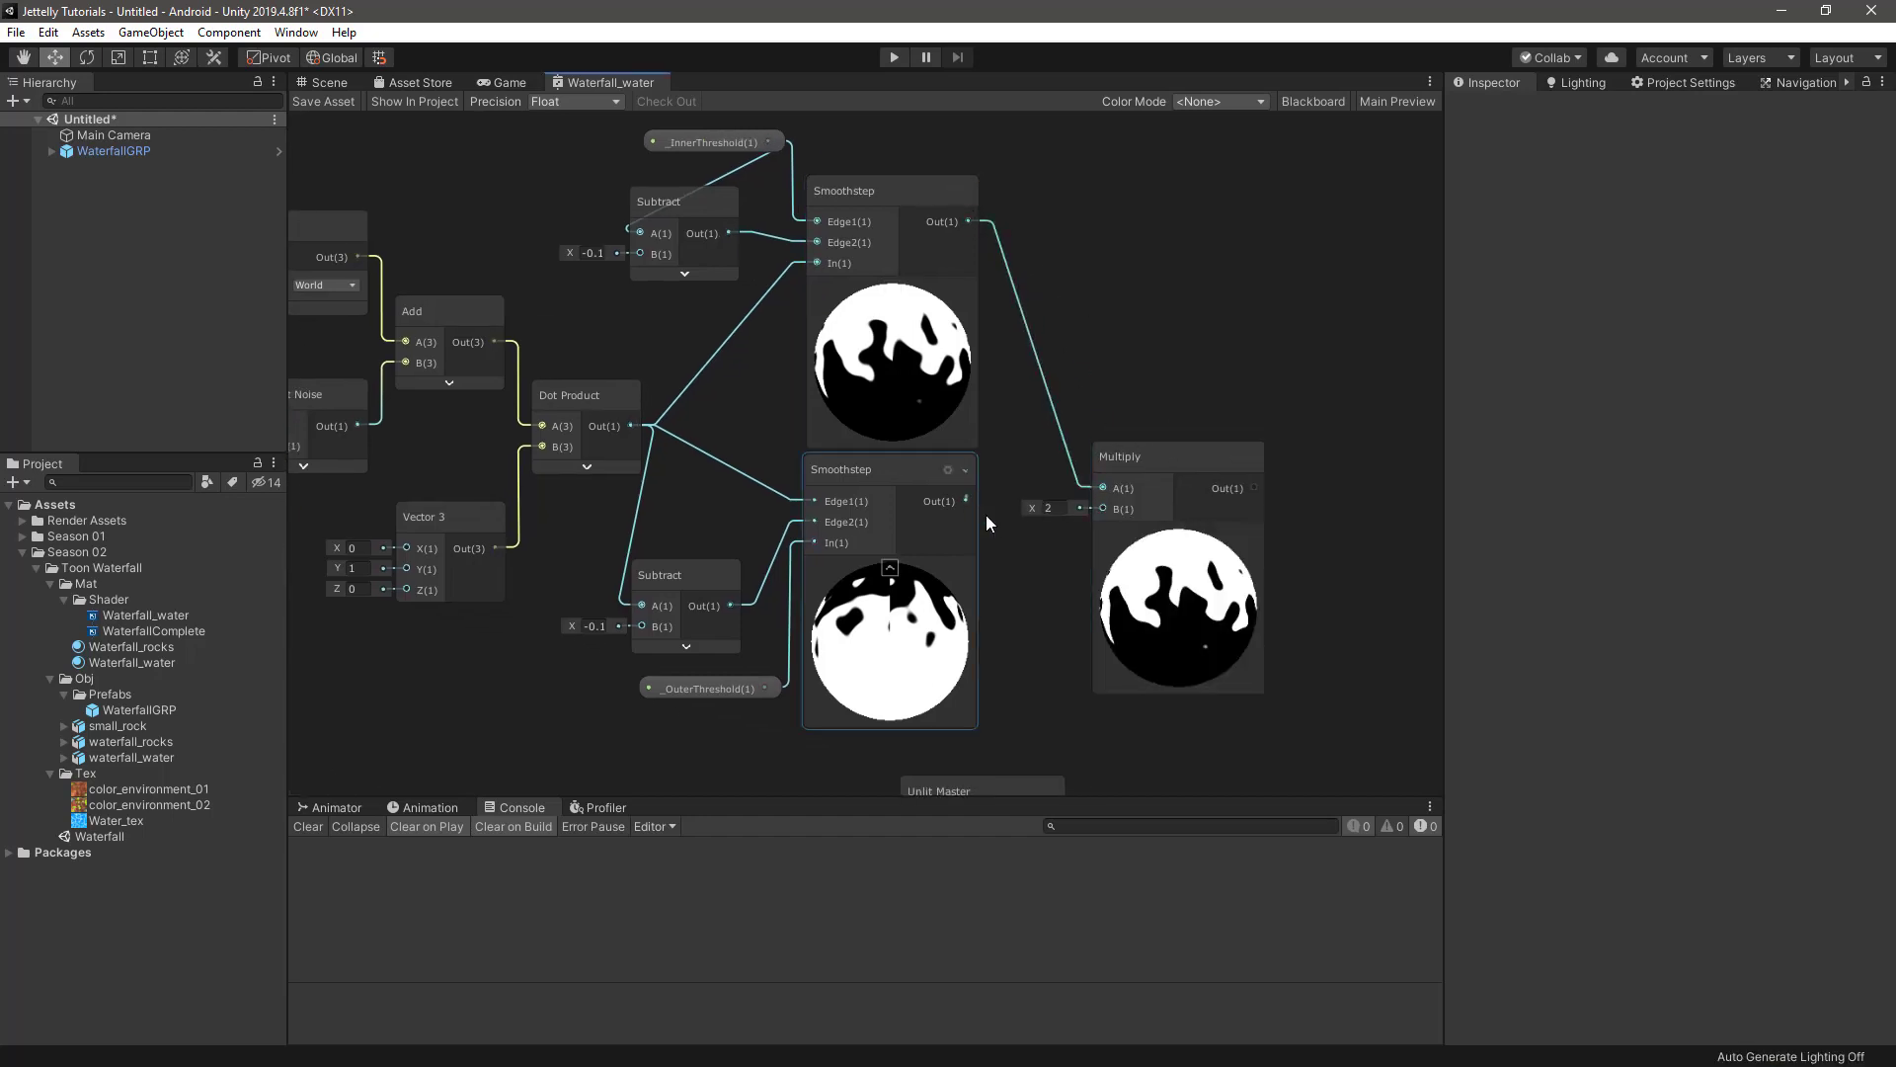
pyautogui.moveTo(966, 501)
pyautogui.mouseDown()
pyautogui.moveTo(1105, 508)
pyautogui.moveTo(1083, 369)
pyautogui.mouseUp()
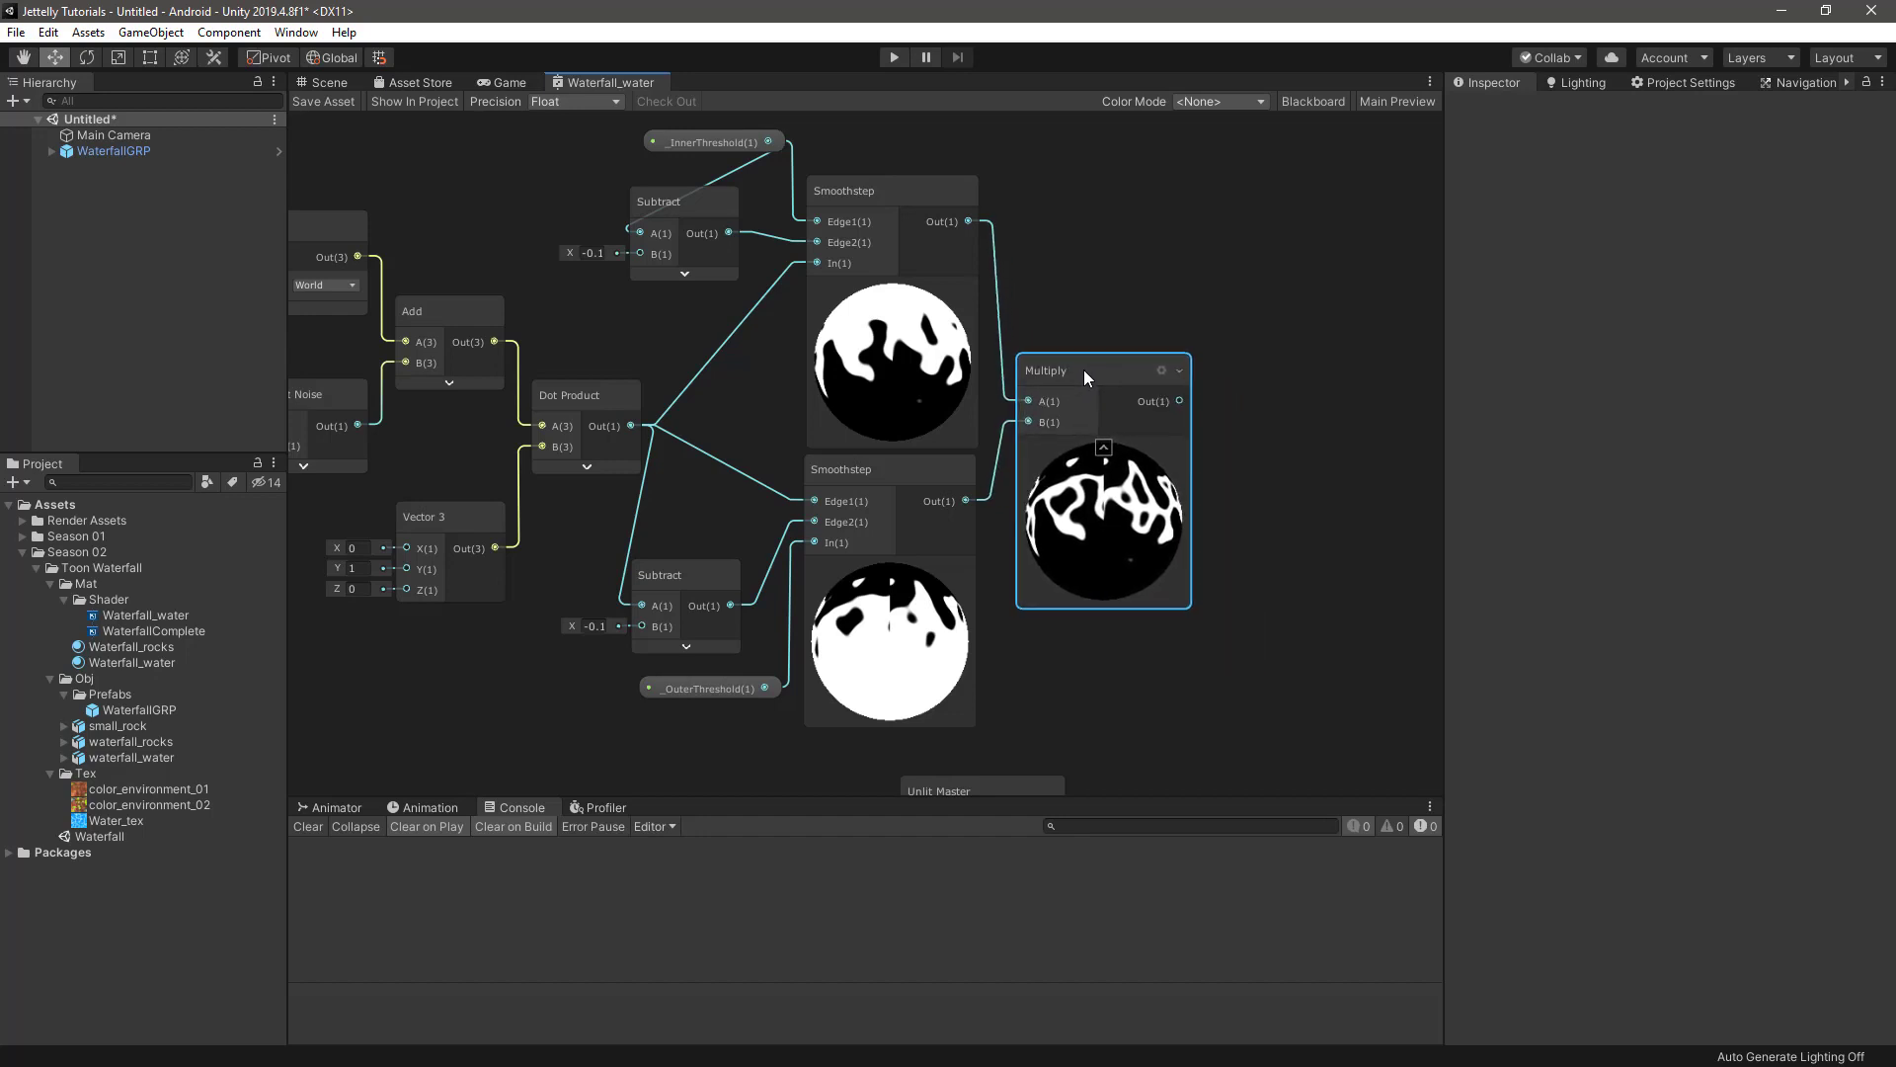
pyautogui.click(892, 288)
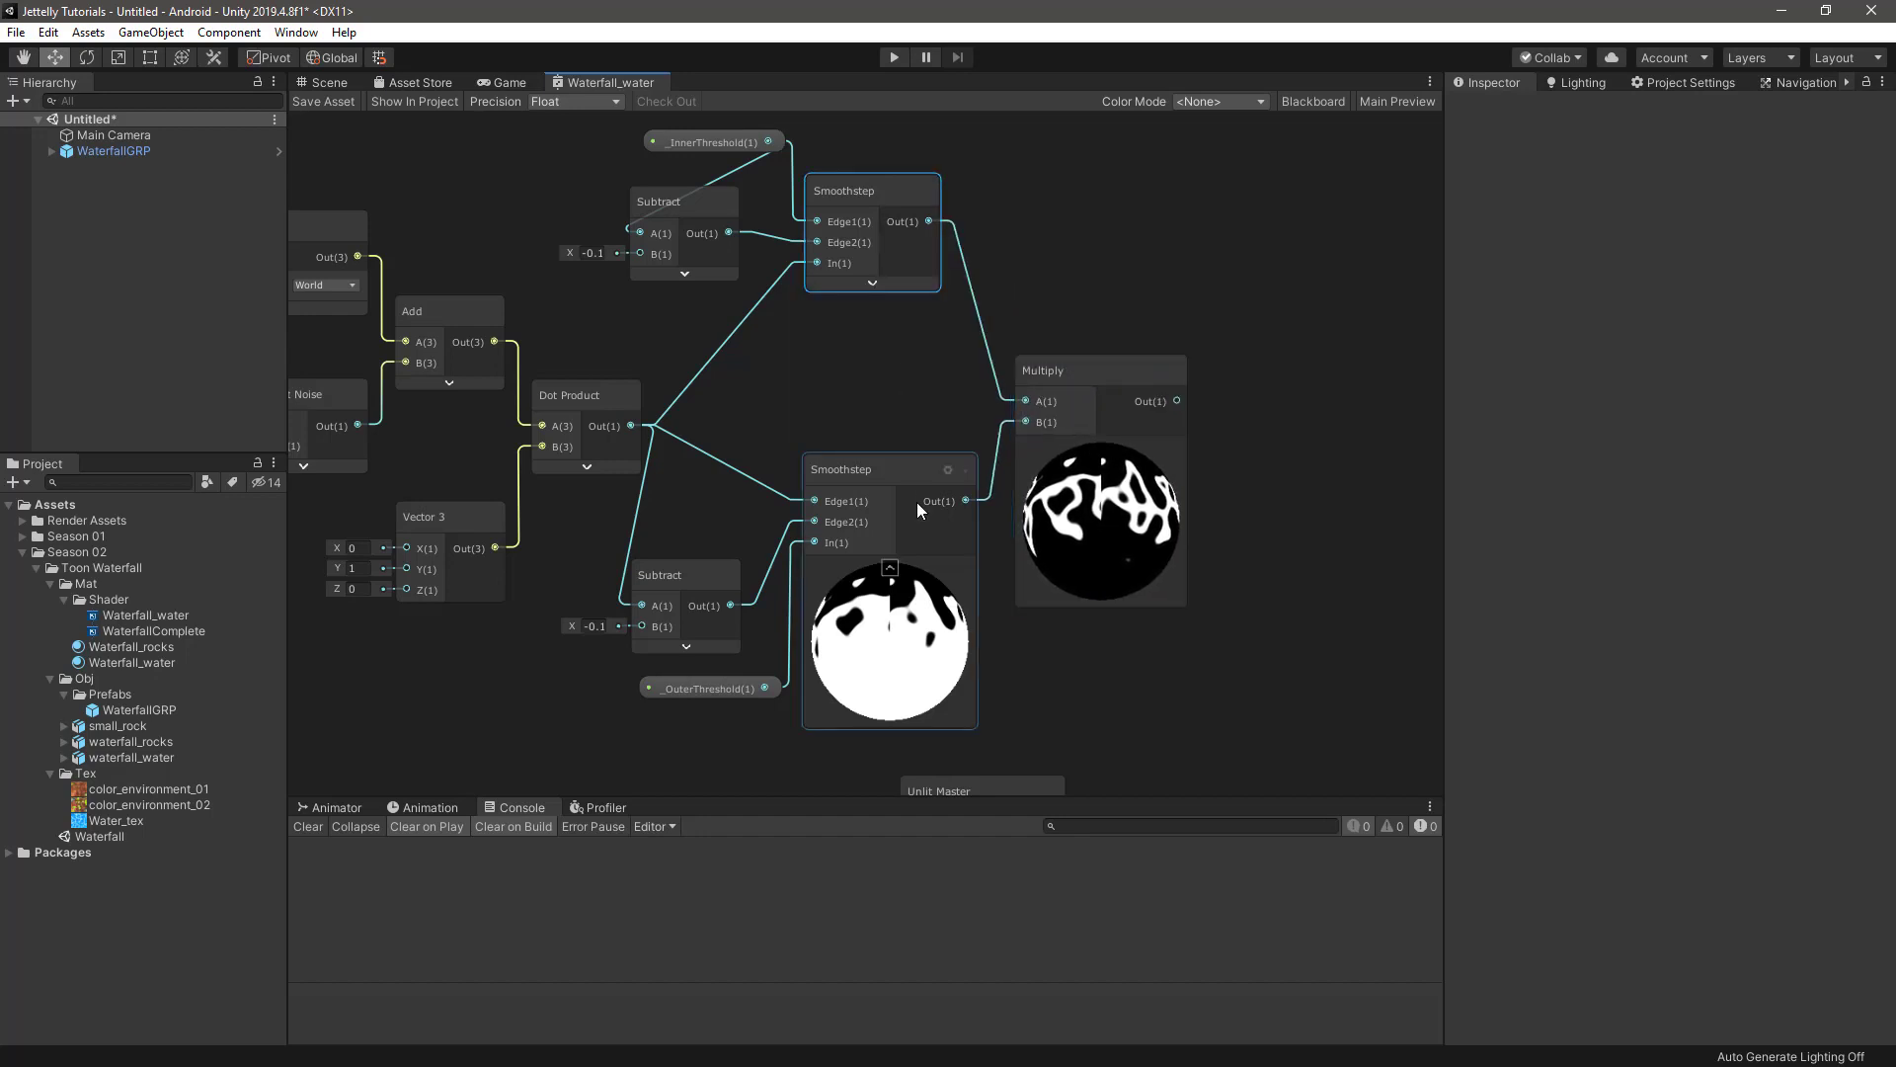
pyautogui.click(890, 569)
pyautogui.moveTo(1081, 371); pyautogui.dragTo(1028, 324)
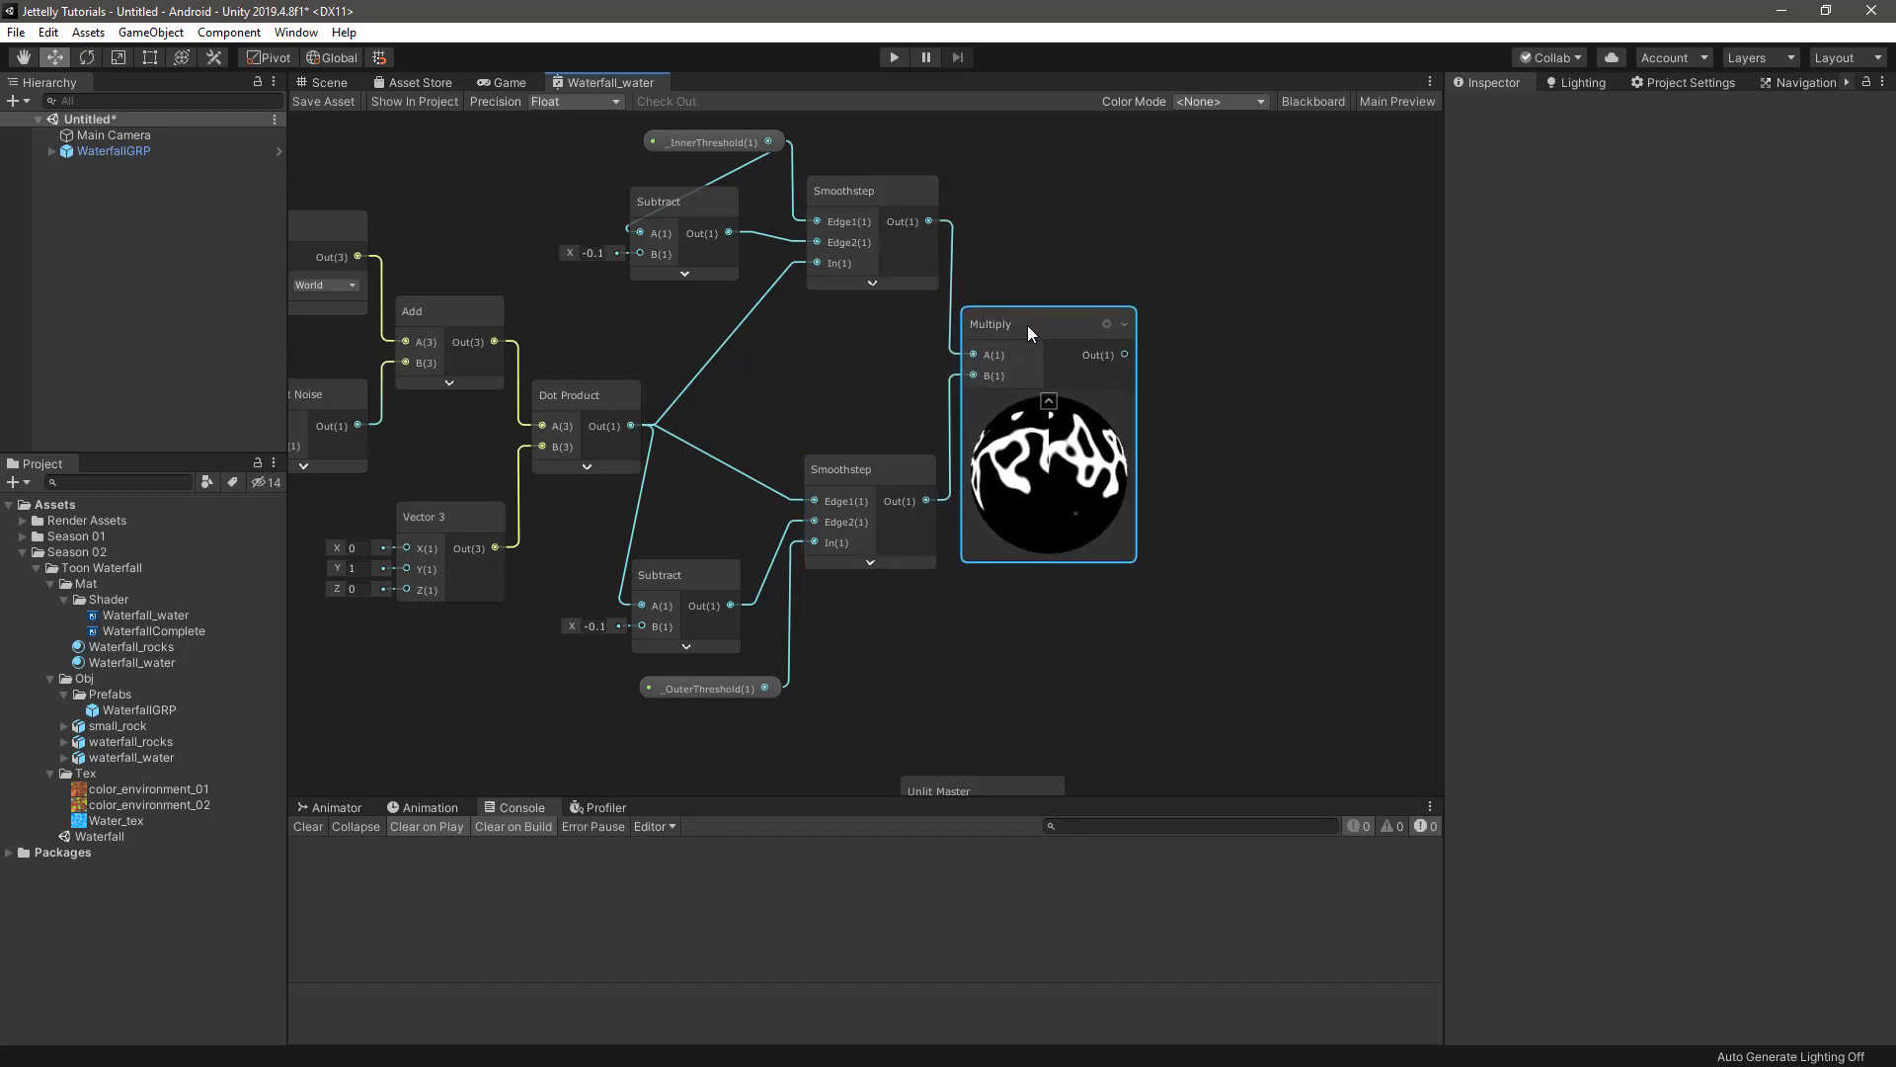
# - Move the Unlit Master node beside the Multiply node
pyautogui.scroll(-4, 1101, 461)
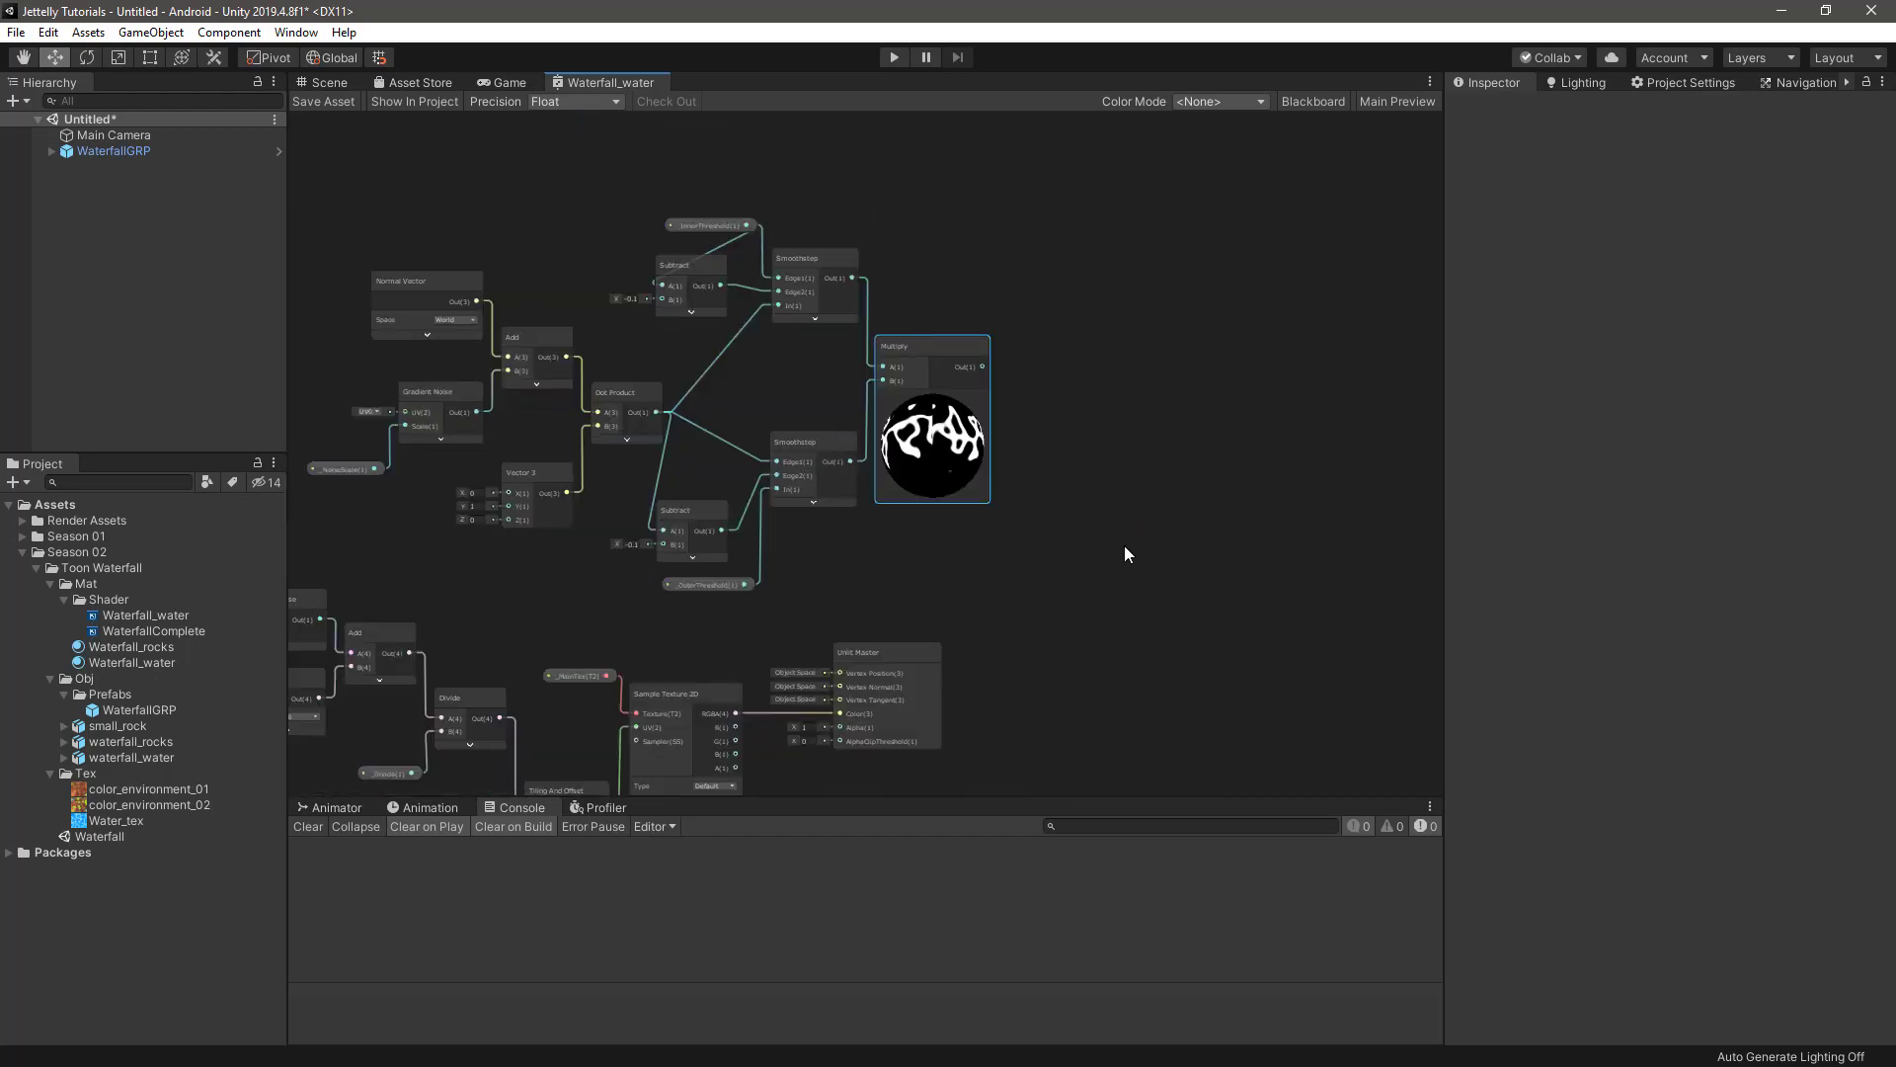
pyautogui.moveTo(1129, 553); pyautogui.dragTo(1098, 510, button='middle')
pyautogui.moveTo(850, 613); pyautogui.dragTo(1195, 442)
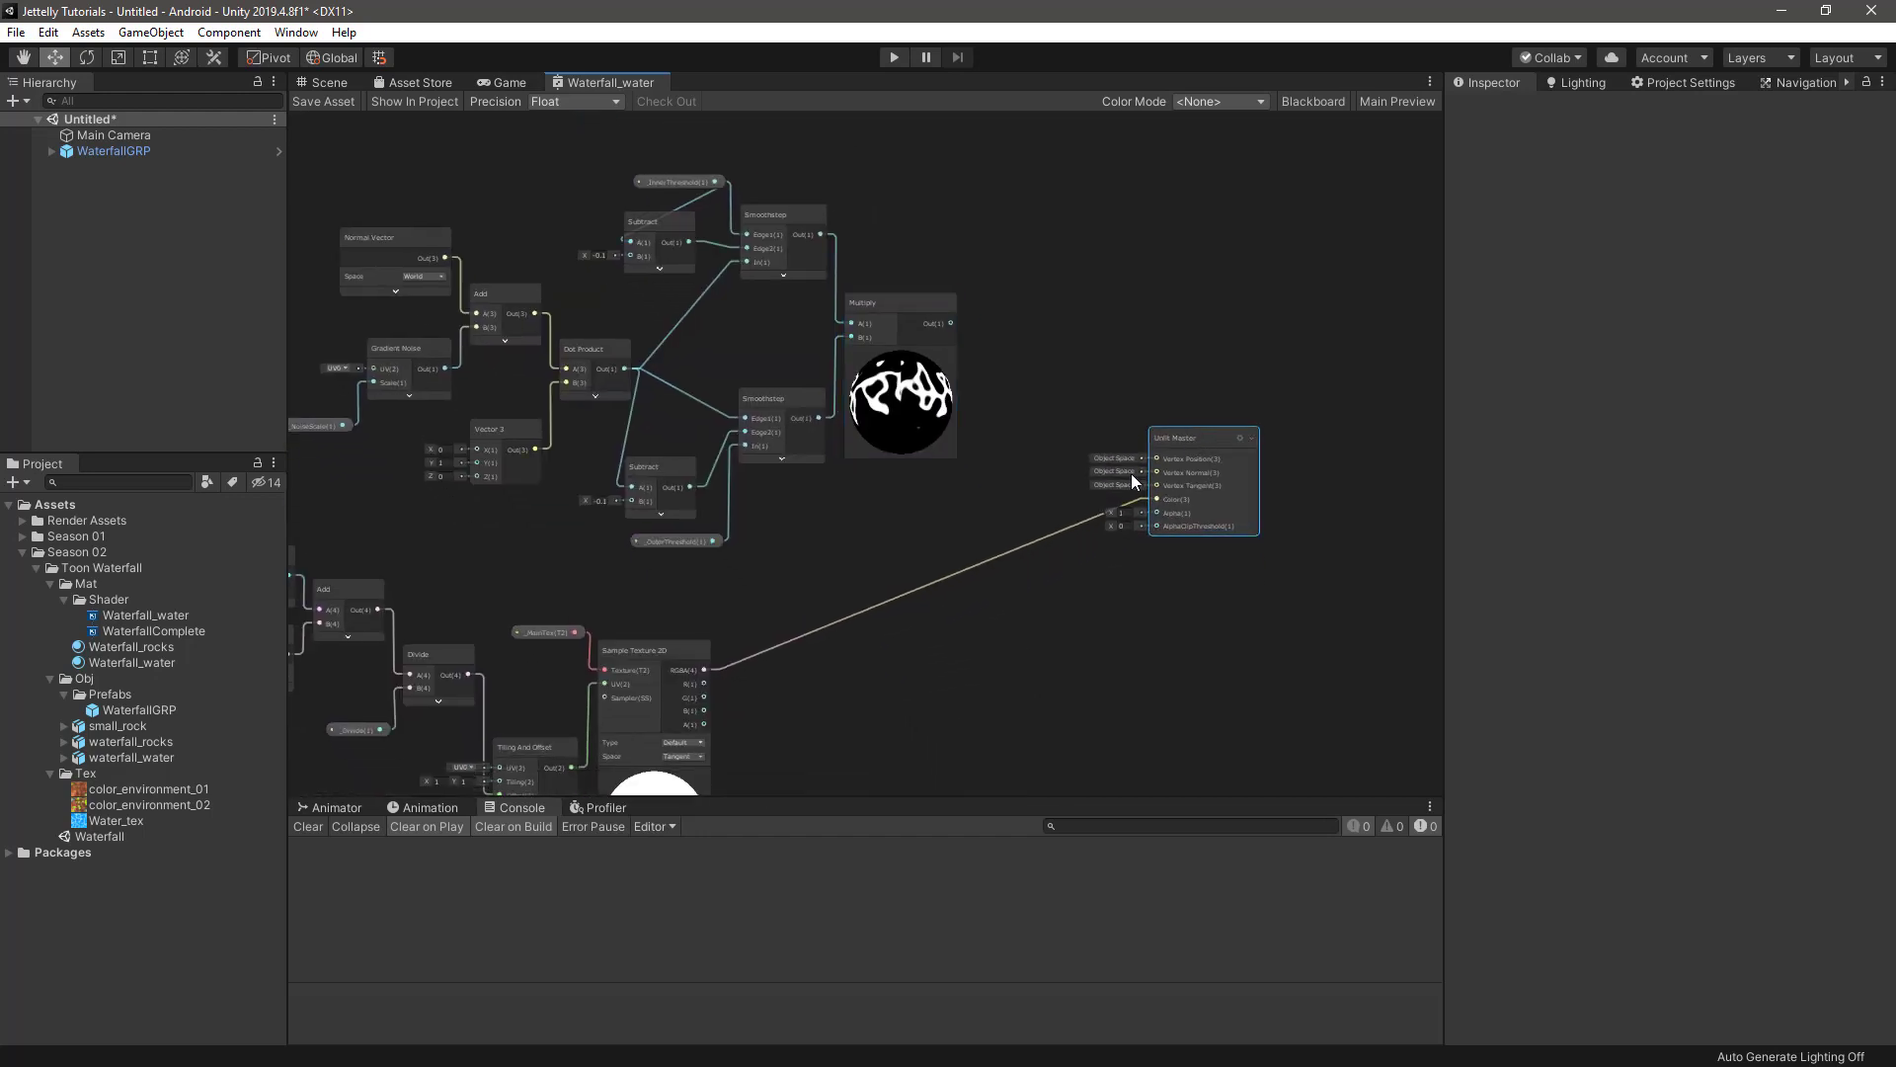
pyautogui.click(1046, 505)
# - Add the Multiply foam mask to the Sample Texture 2D RGBA colour in a new Add node
pyautogui.press('space')
pyautogui.write('add')
pyautogui.press('Return')
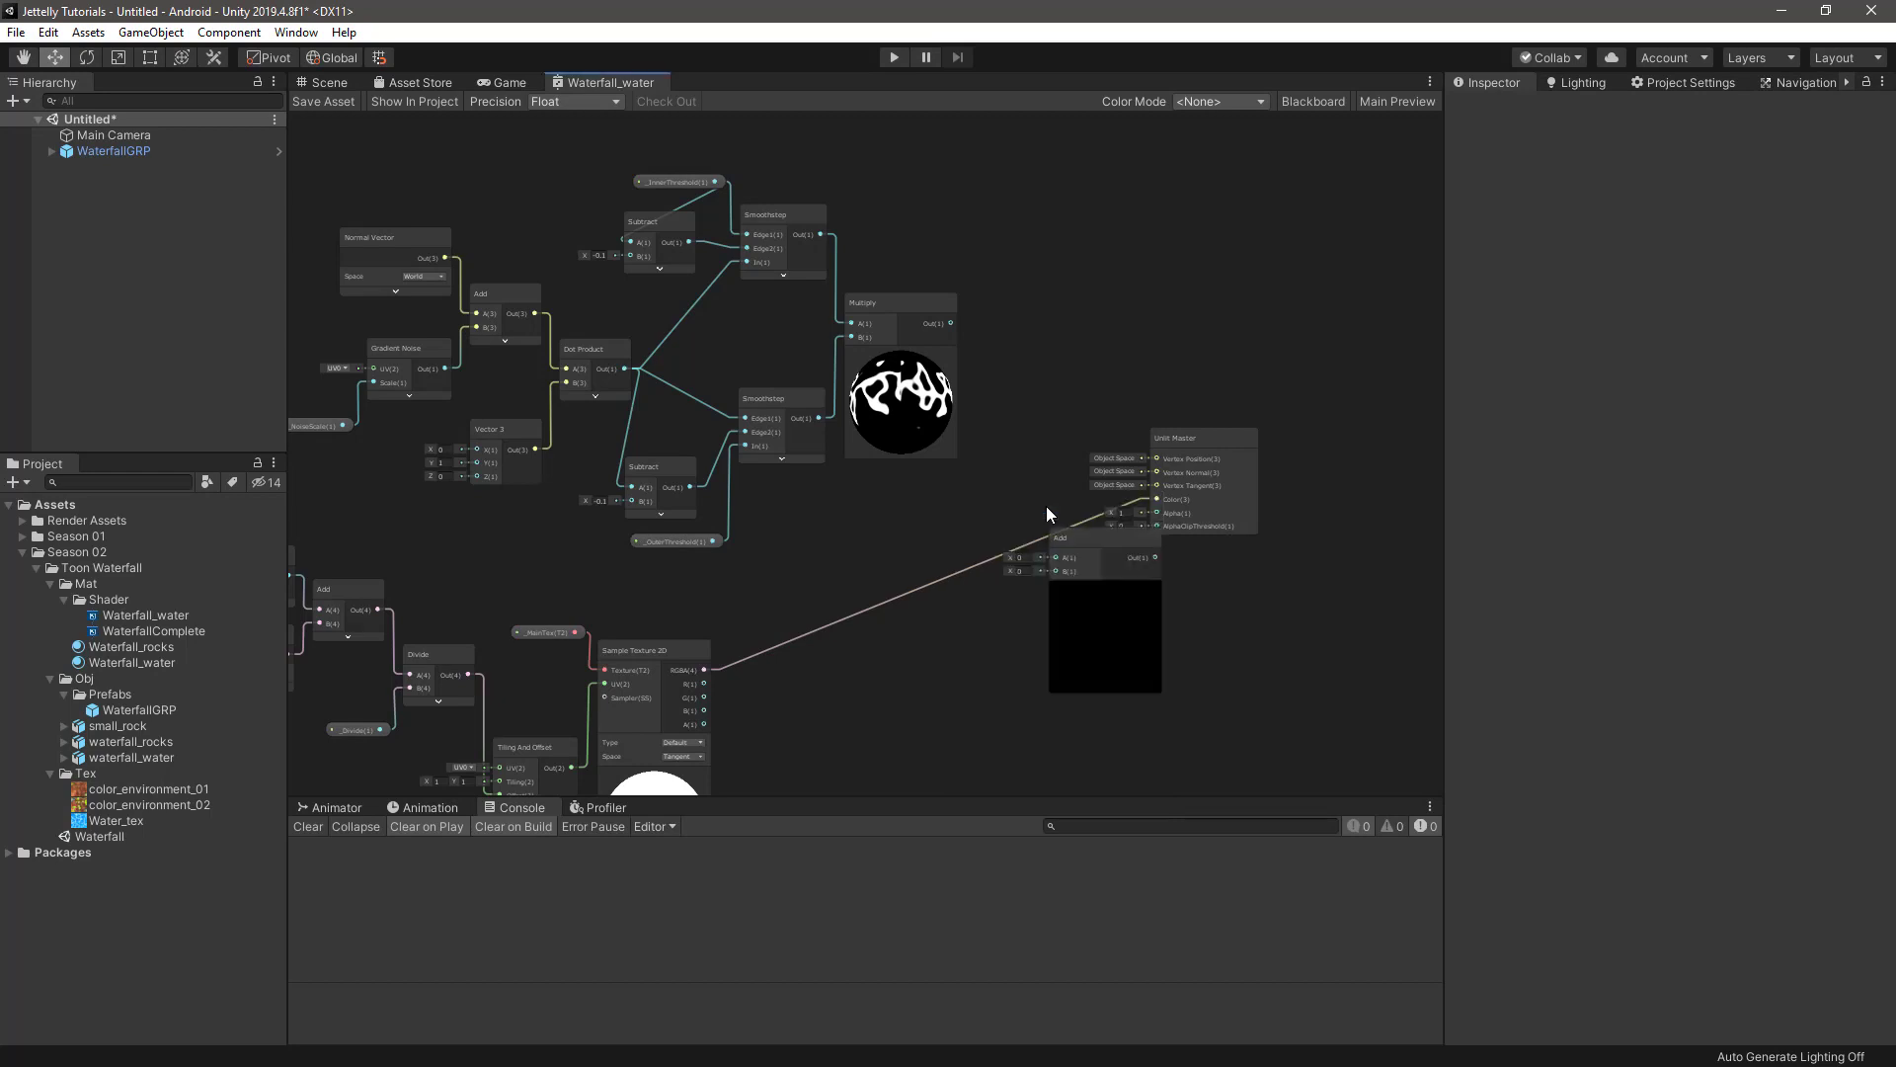
pyautogui.scroll(3, 1045, 506)
pyautogui.moveTo(923, 267); pyautogui.dragTo(1058, 556)
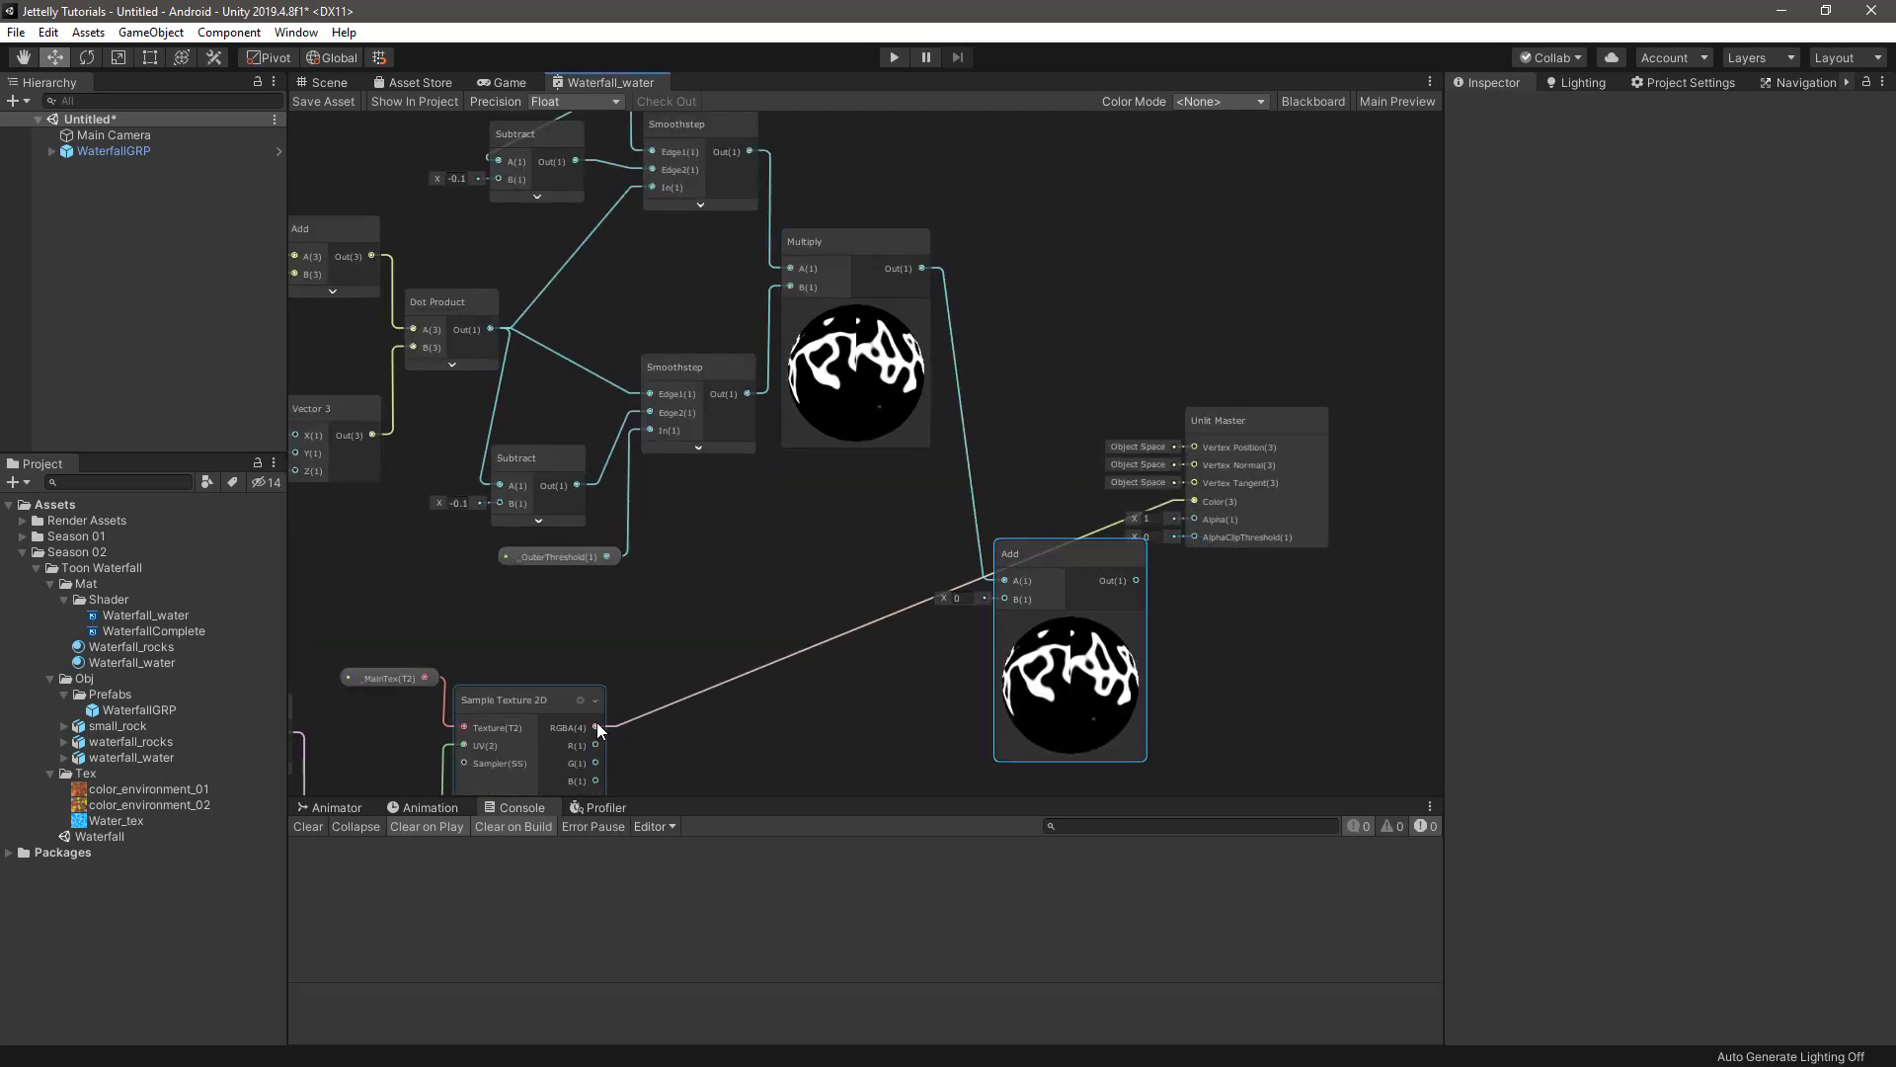
pyautogui.moveTo(596, 728)
pyautogui.mouseDown()
pyautogui.moveTo(1022, 558)
pyautogui.moveTo(977, 524)
pyautogui.moveTo(1196, 459)
pyautogui.mouseUp()
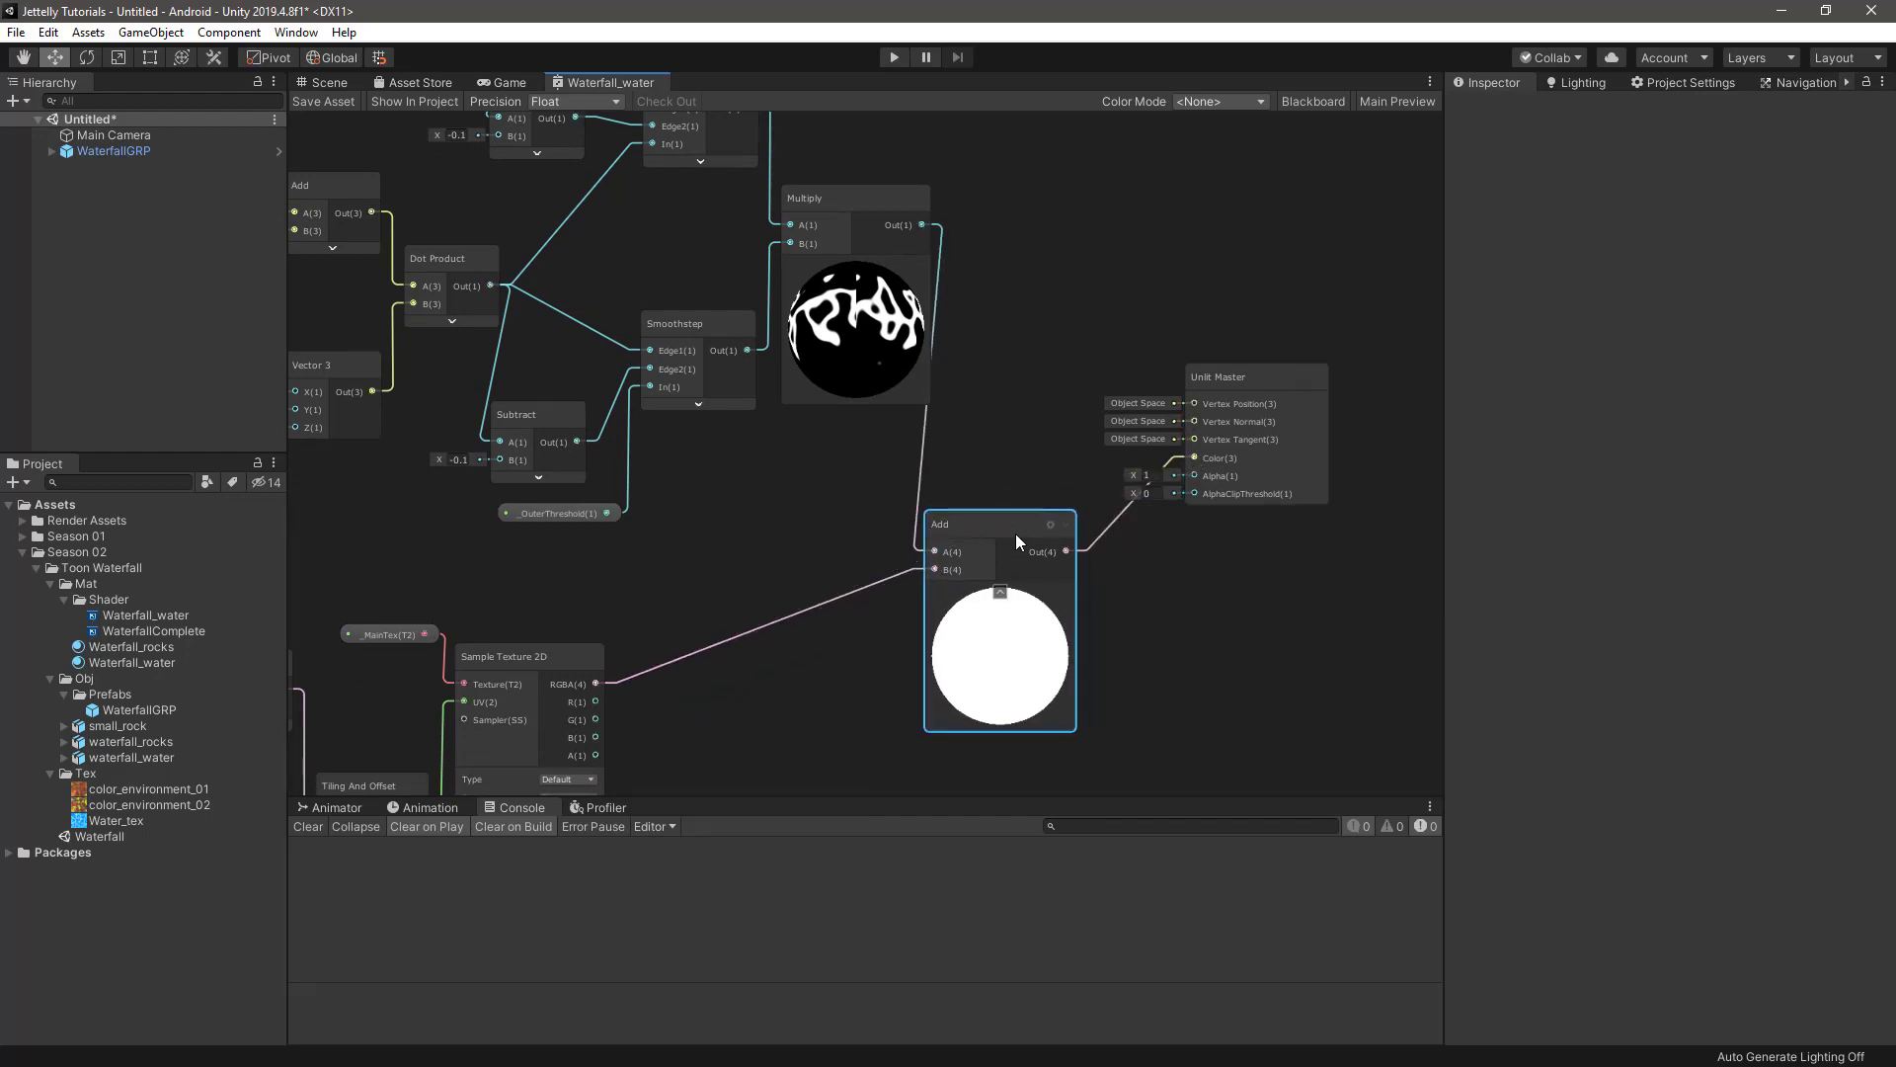
# - Rearrange the graph, moving the foam mask cluster, Add node and Unlit Master closer together
pyautogui.scroll(-2, 1018, 541)
pyautogui.moveTo(998, 520); pyautogui.dragTo(1203, 551, button='middle')
pyautogui.scroll(-2, 1203, 551)
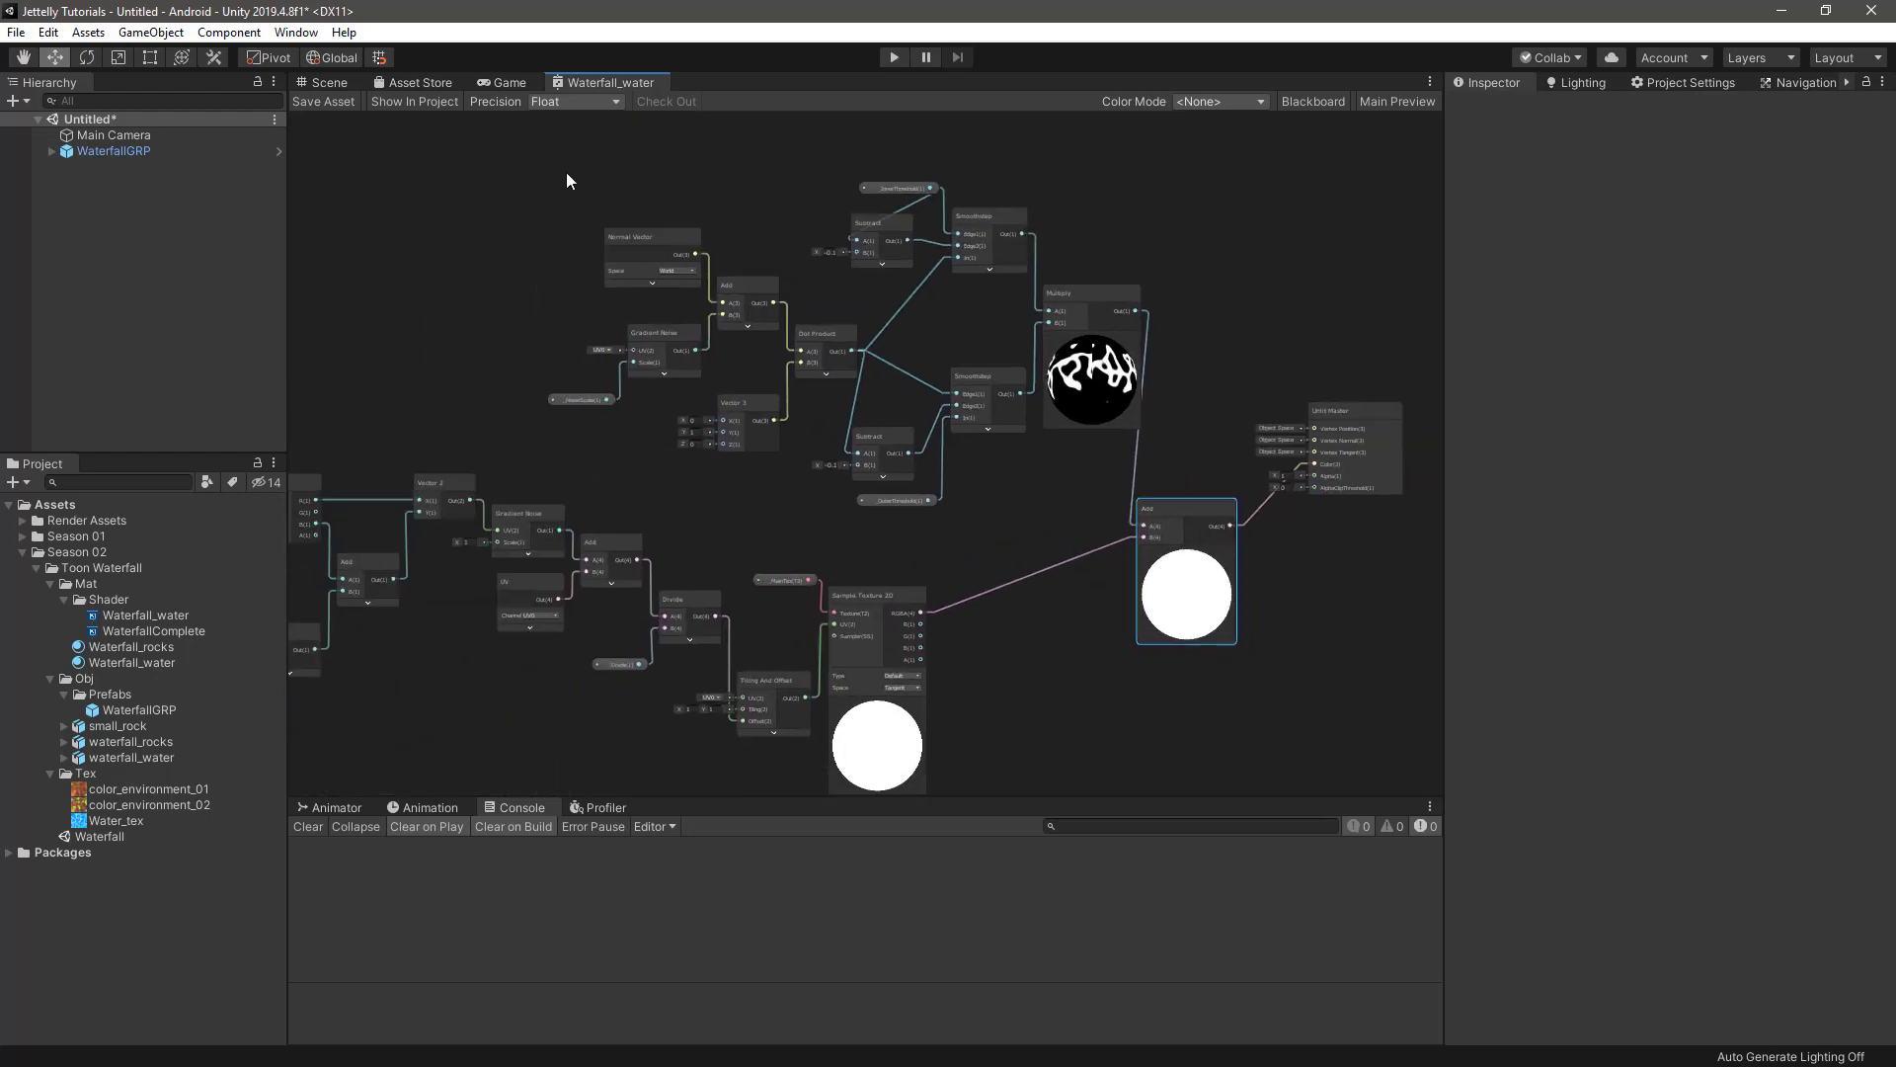
pyautogui.moveTo(566, 180); pyautogui.dragTo(1087, 499)
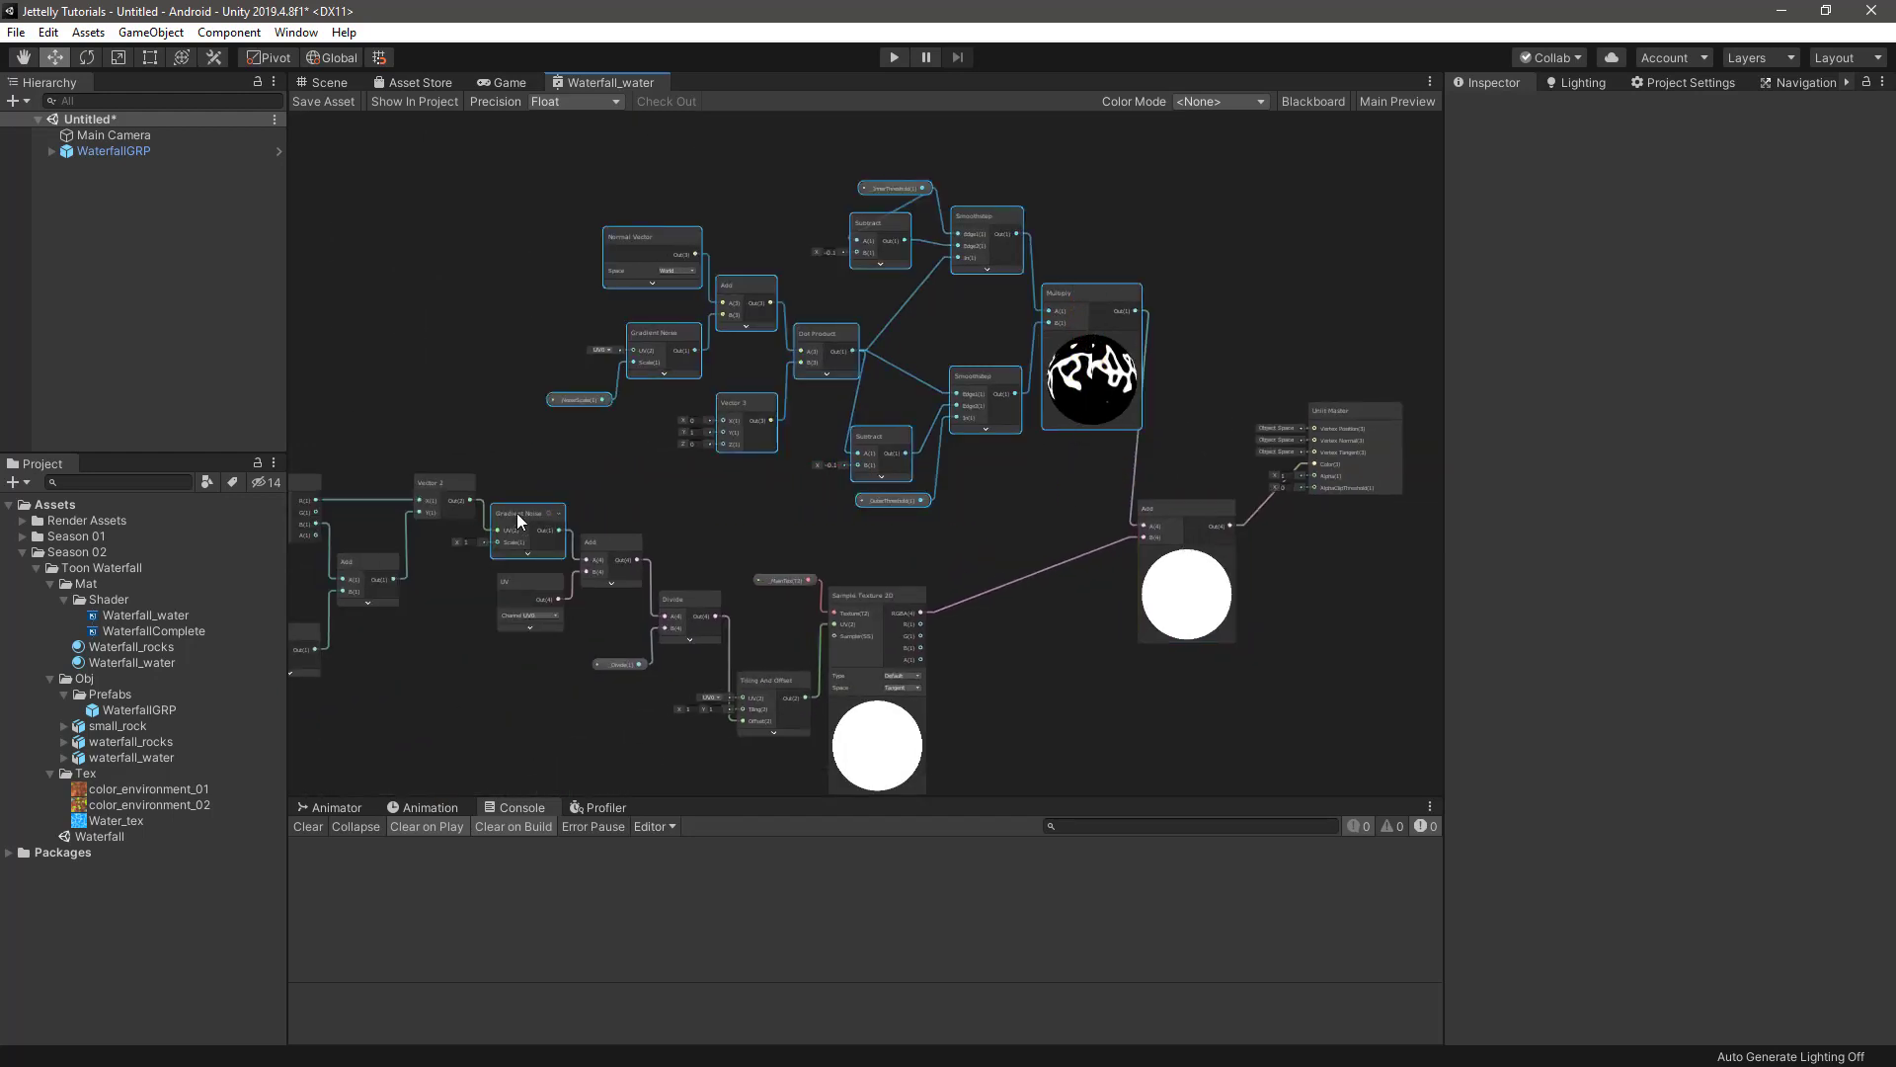
pyautogui.moveTo(1047, 306); pyautogui.dragTo(839, 277)
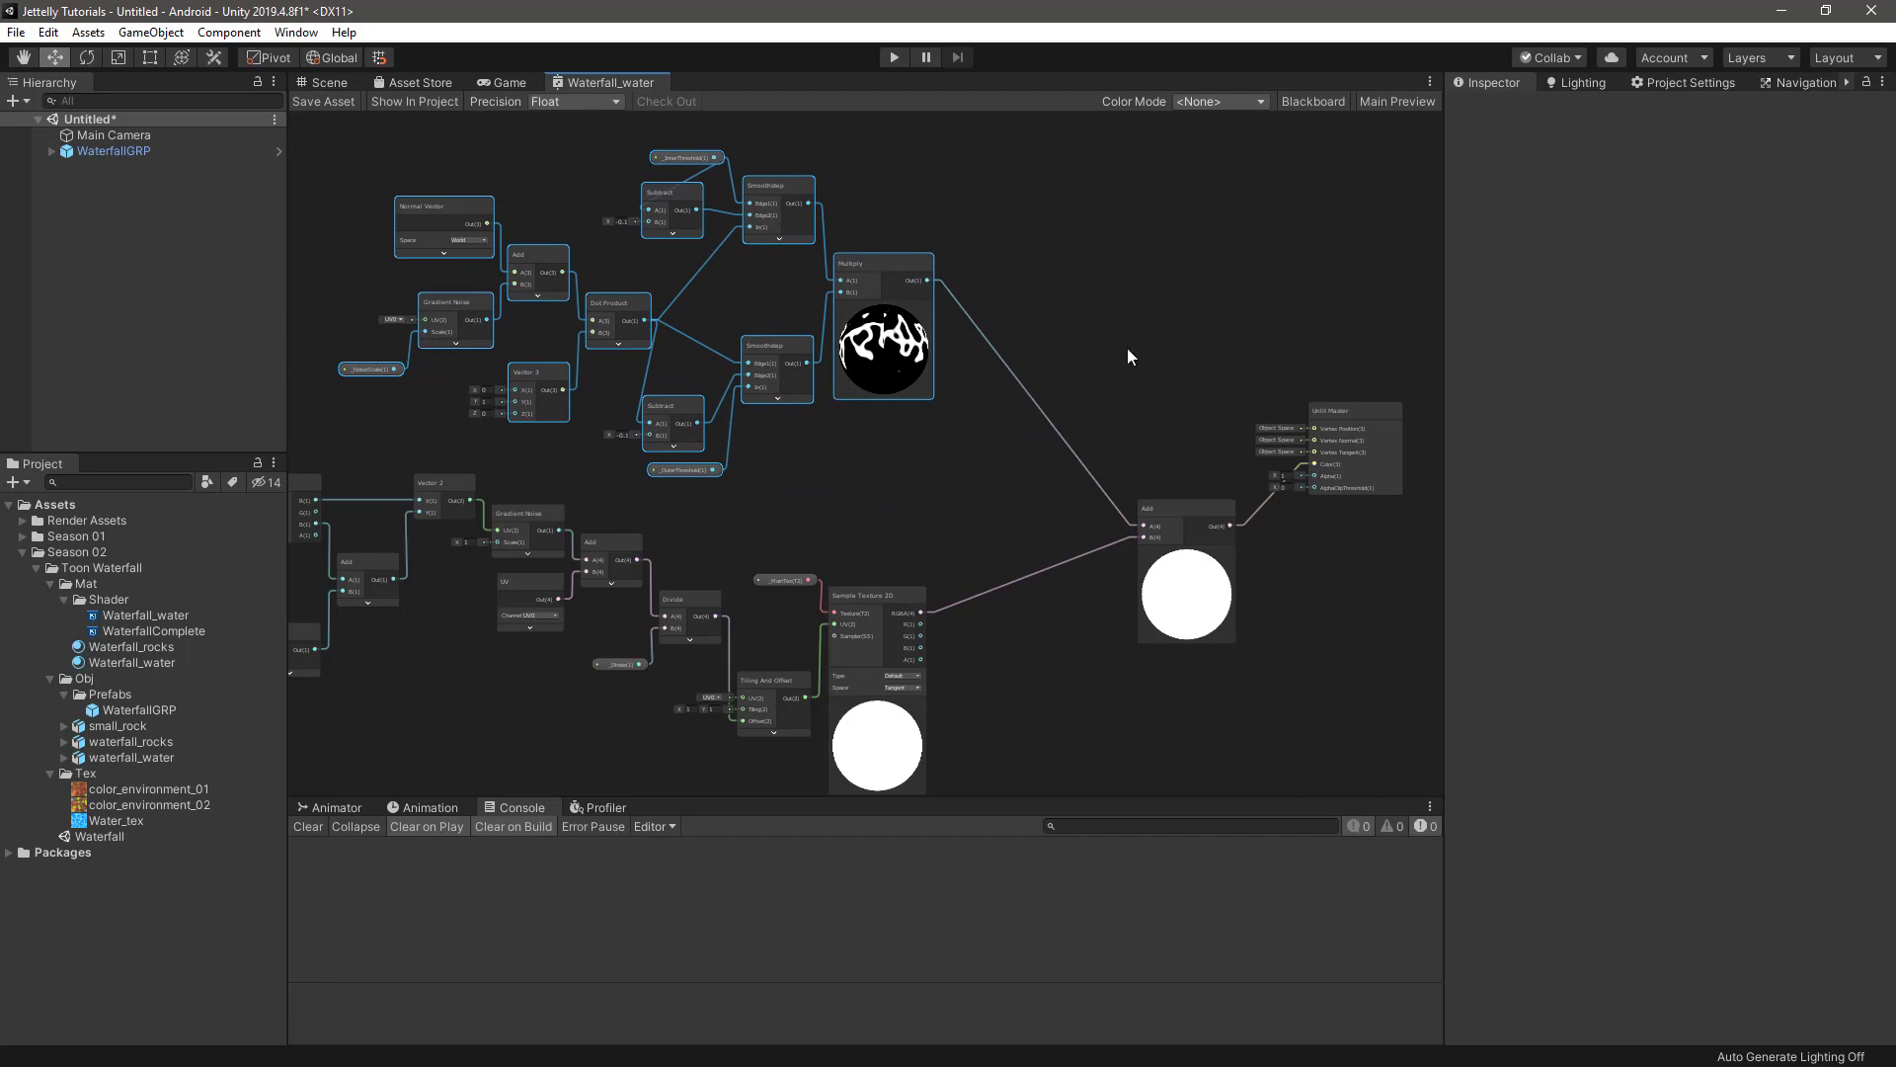
pyautogui.moveTo(1164, 506)
pyautogui.mouseDown()
pyautogui.moveTo(1029, 403)
pyautogui.moveTo(993, 452)
pyautogui.mouseUp()
pyautogui.moveTo(1355, 409); pyautogui.dragTo(1140, 351)
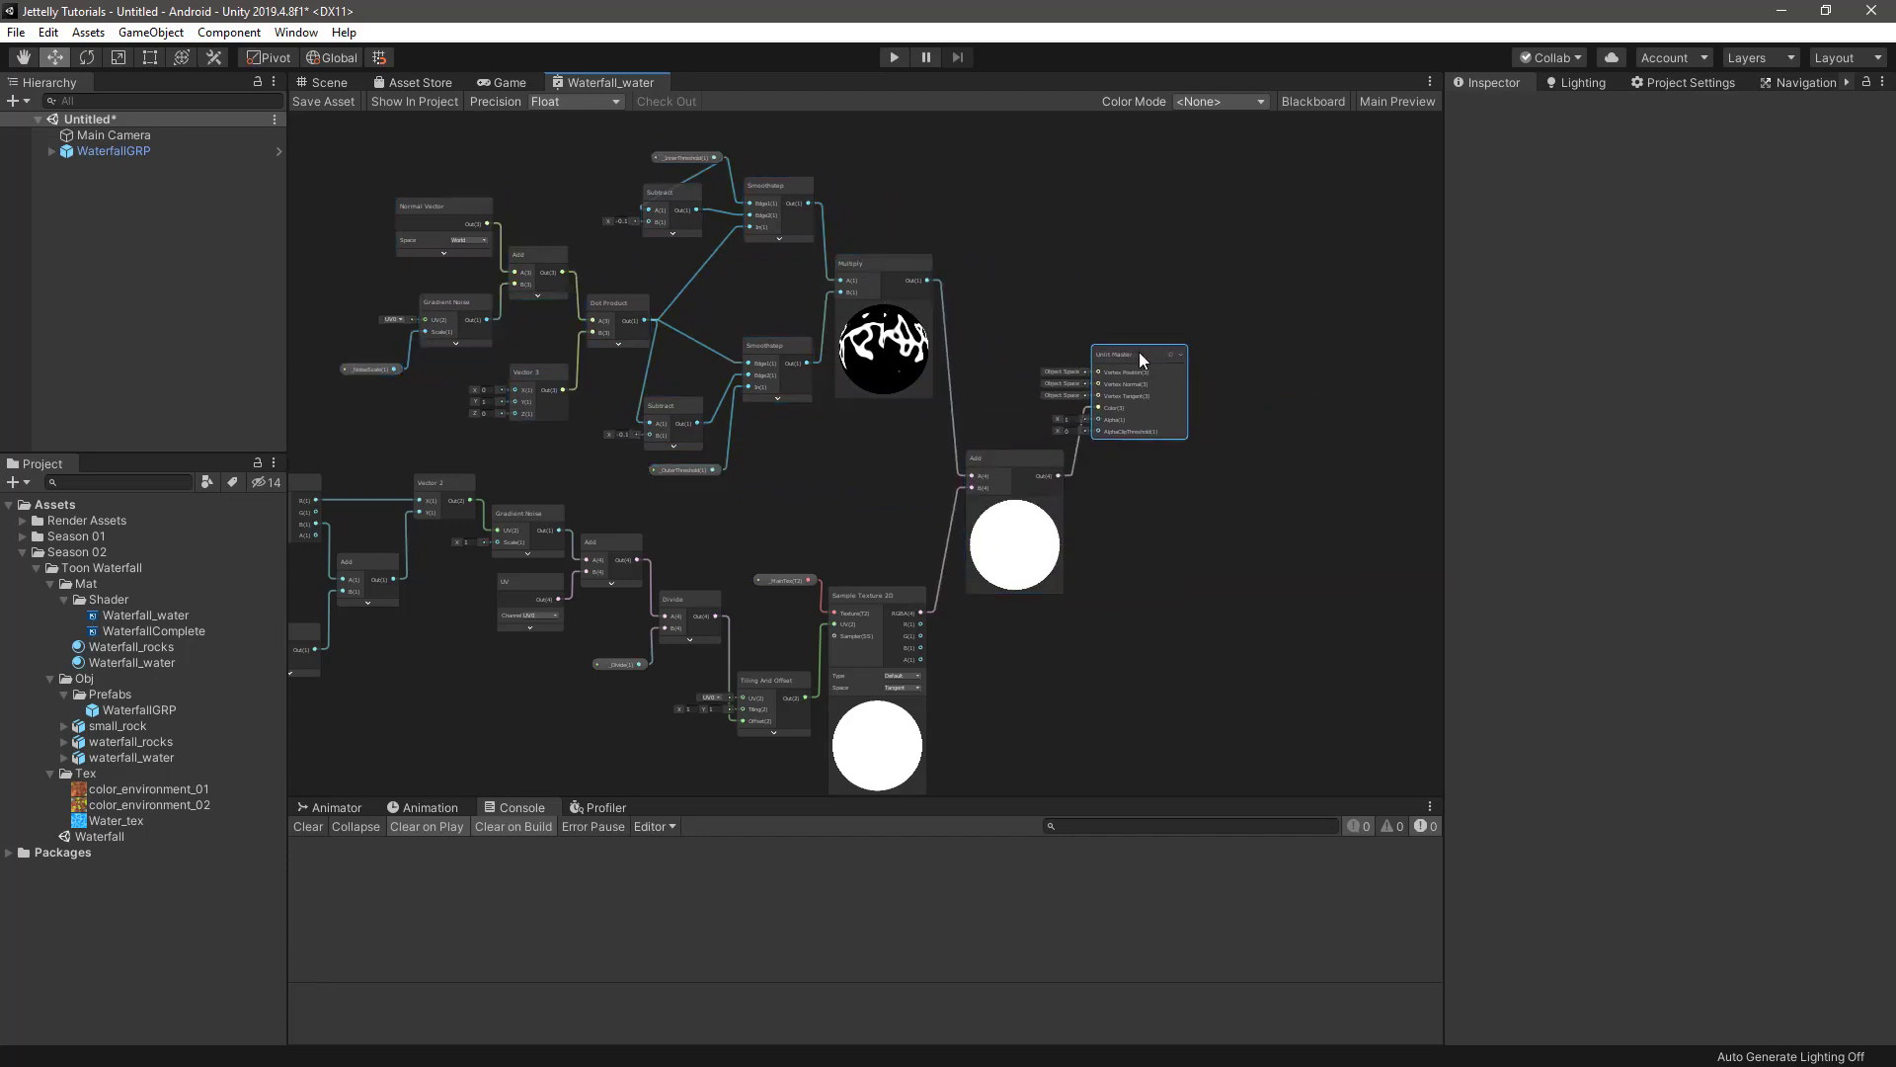
pyautogui.scroll(3, 1248, 572)
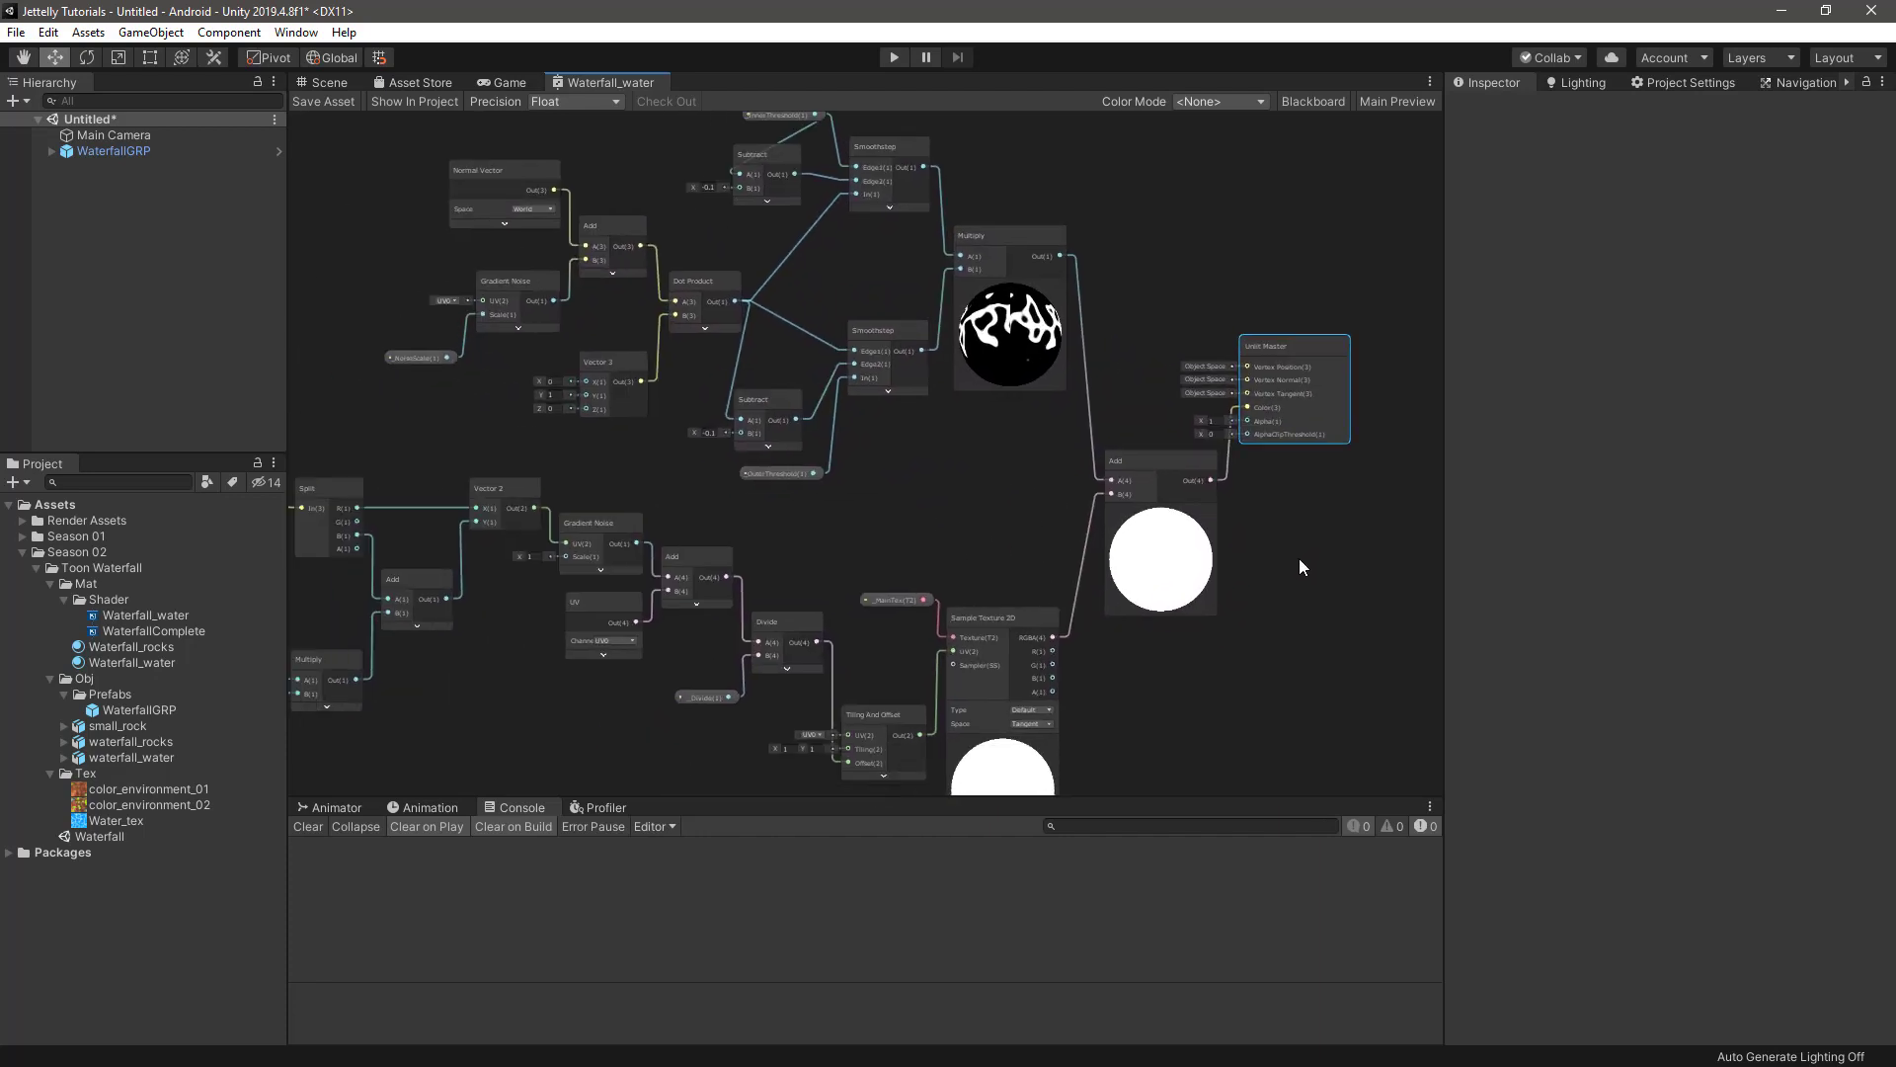
pyautogui.scroll(-2, 1300, 559)
pyautogui.scroll(-1, 1235, 561)
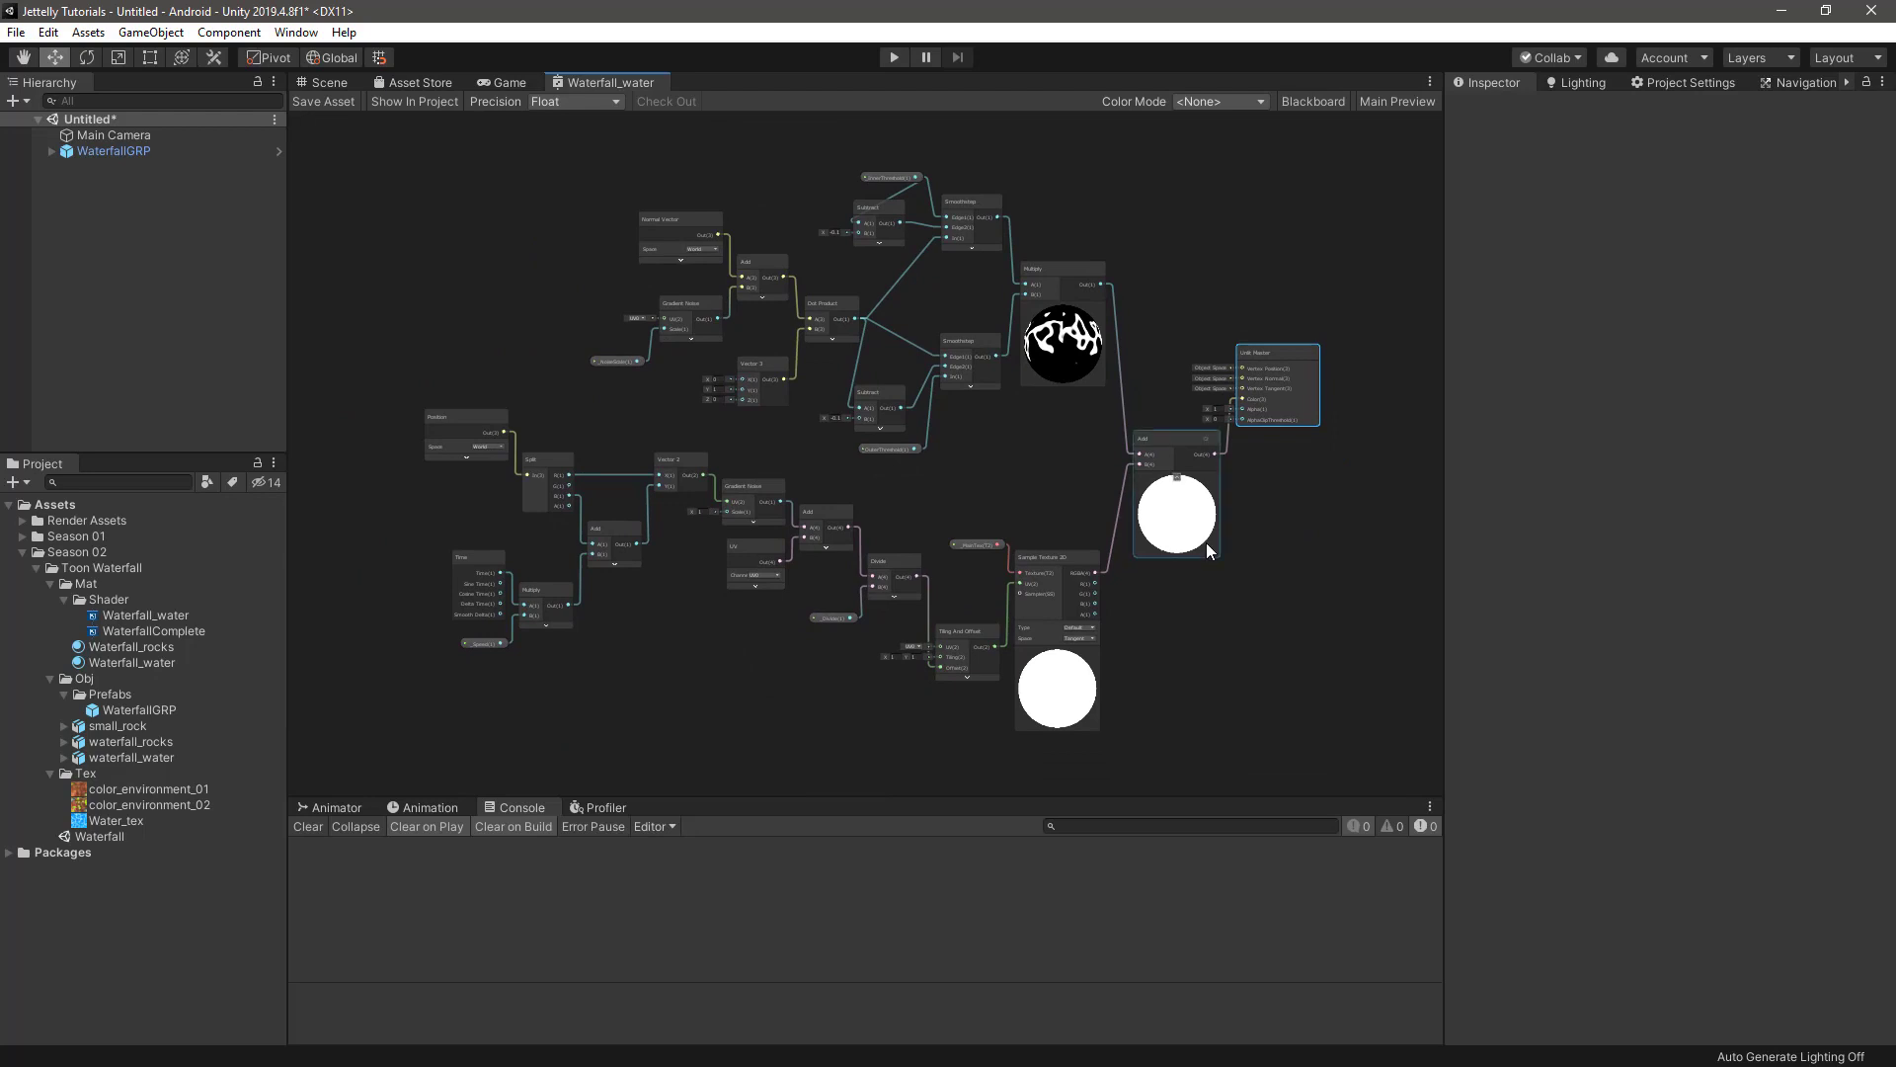
# - In the scene view, set the Waterfall_water material's _Speed to 2 and _NoiseScale to 10 to preview the foam
pyautogui.click(330, 81)
pyautogui.keyDown('alt'); pyautogui.moveTo(618, 516); pyautogui.dragTo(358, 597); pyautogui.keyUp('alt')
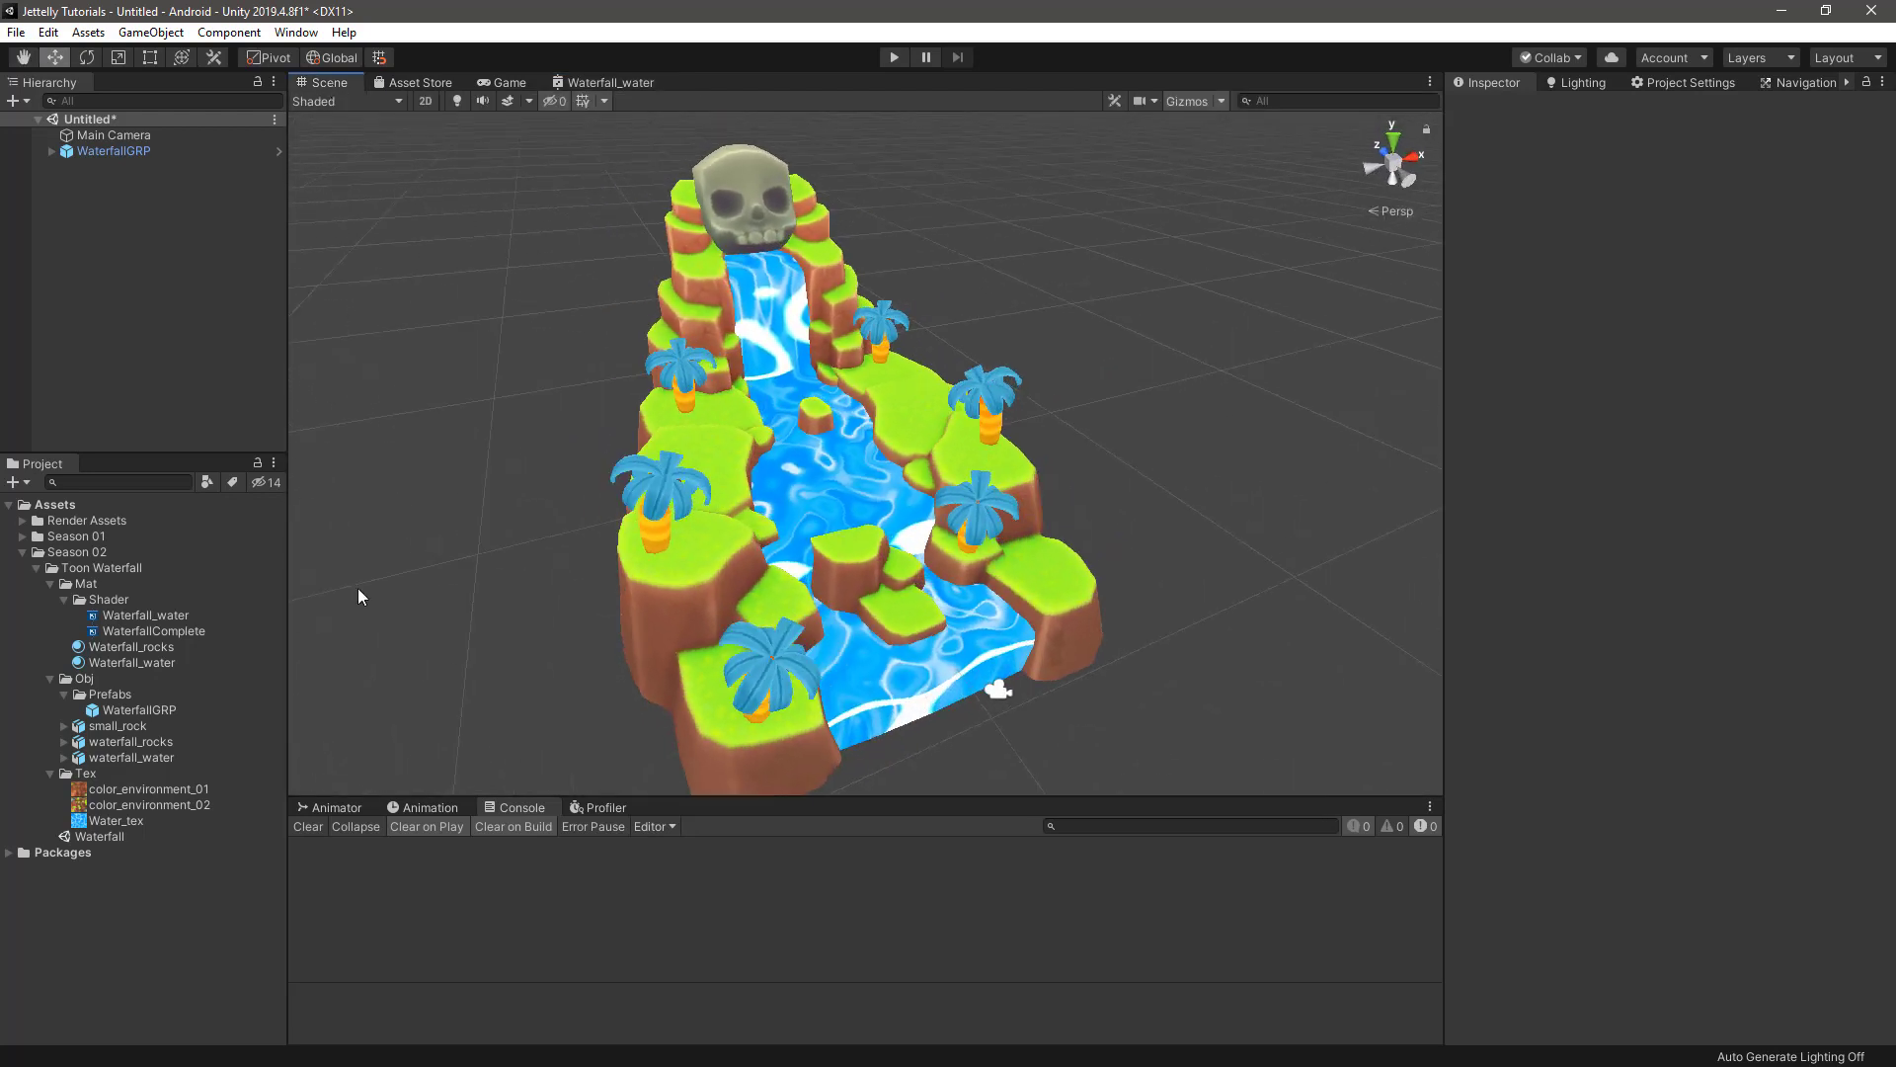
pyautogui.click(123, 664)
pyautogui.moveTo(1726, 253); pyautogui.dragTo(1804, 259)
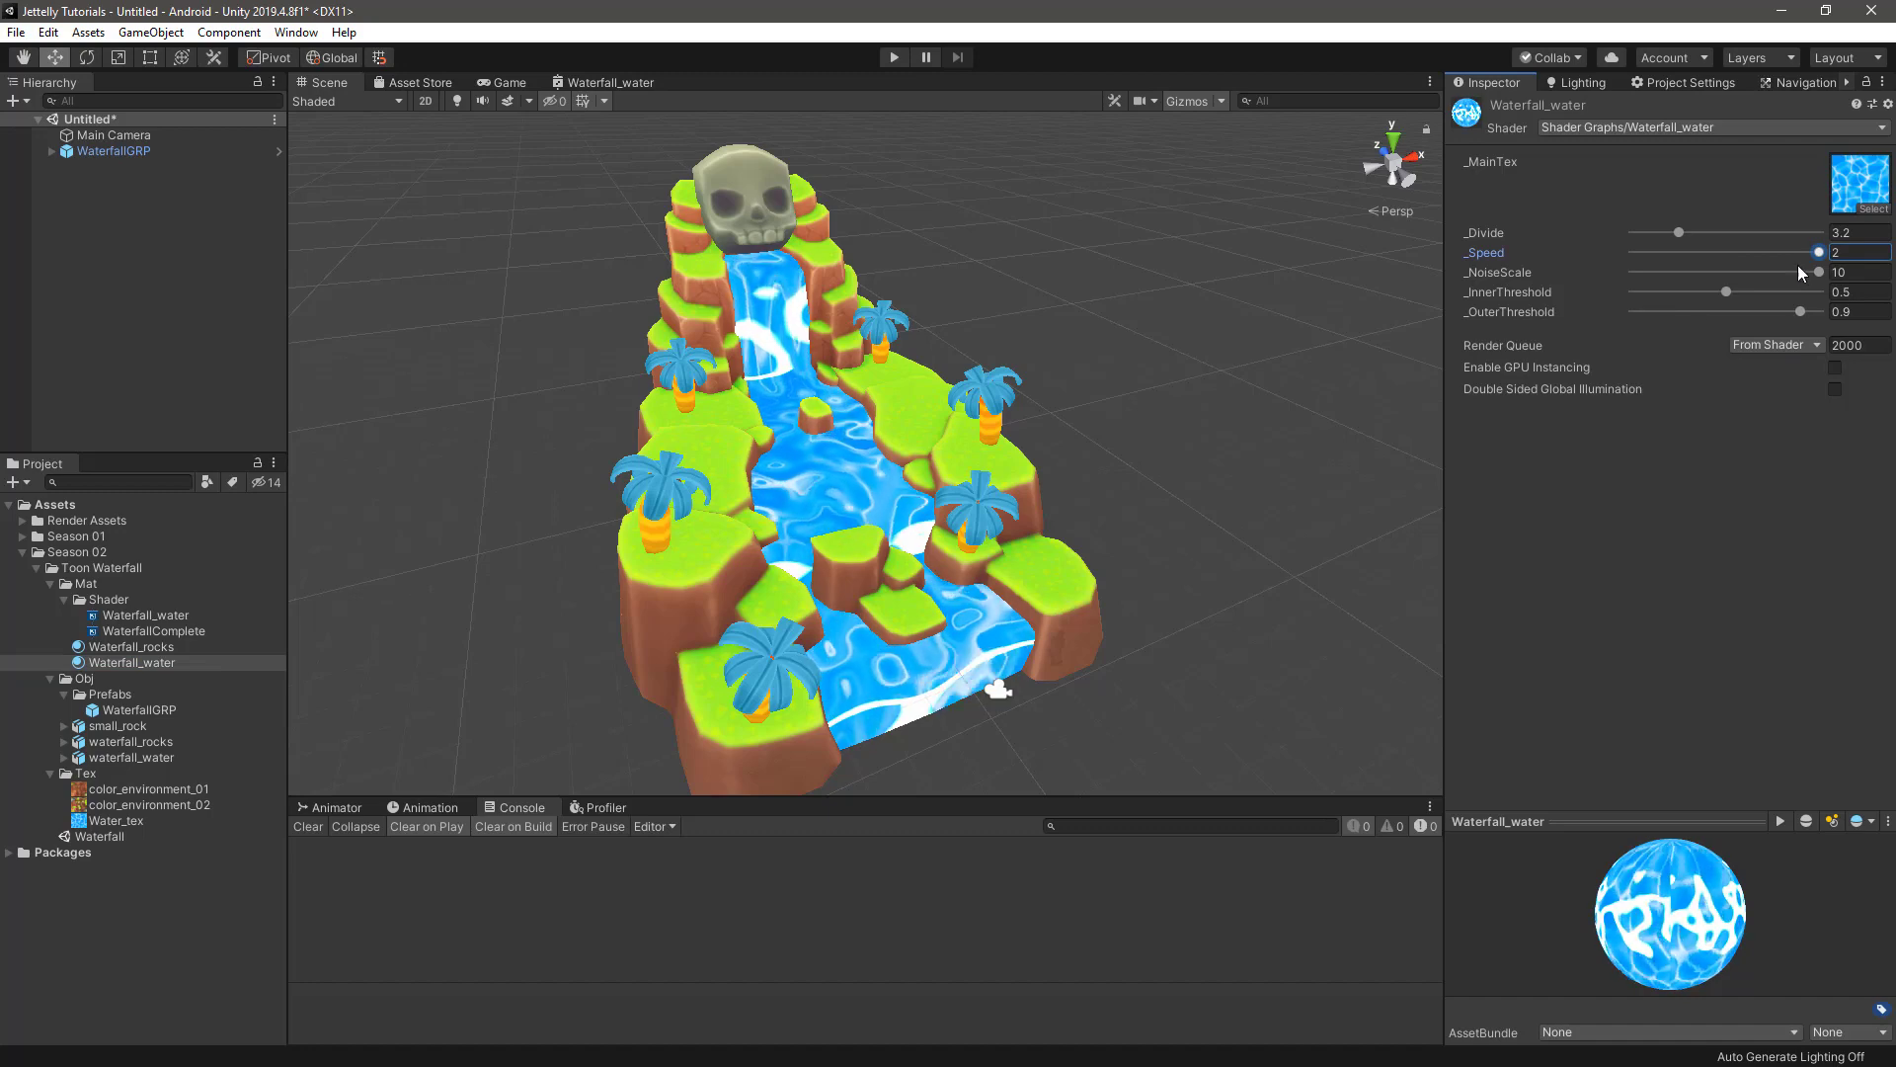
pyautogui.moveTo(1785, 270)
pyautogui.mouseDown()
pyautogui.moveTo(1814, 286)
pyautogui.moveTo(1785, 298)
pyautogui.moveTo(1827, 296)
pyautogui.mouseUp()
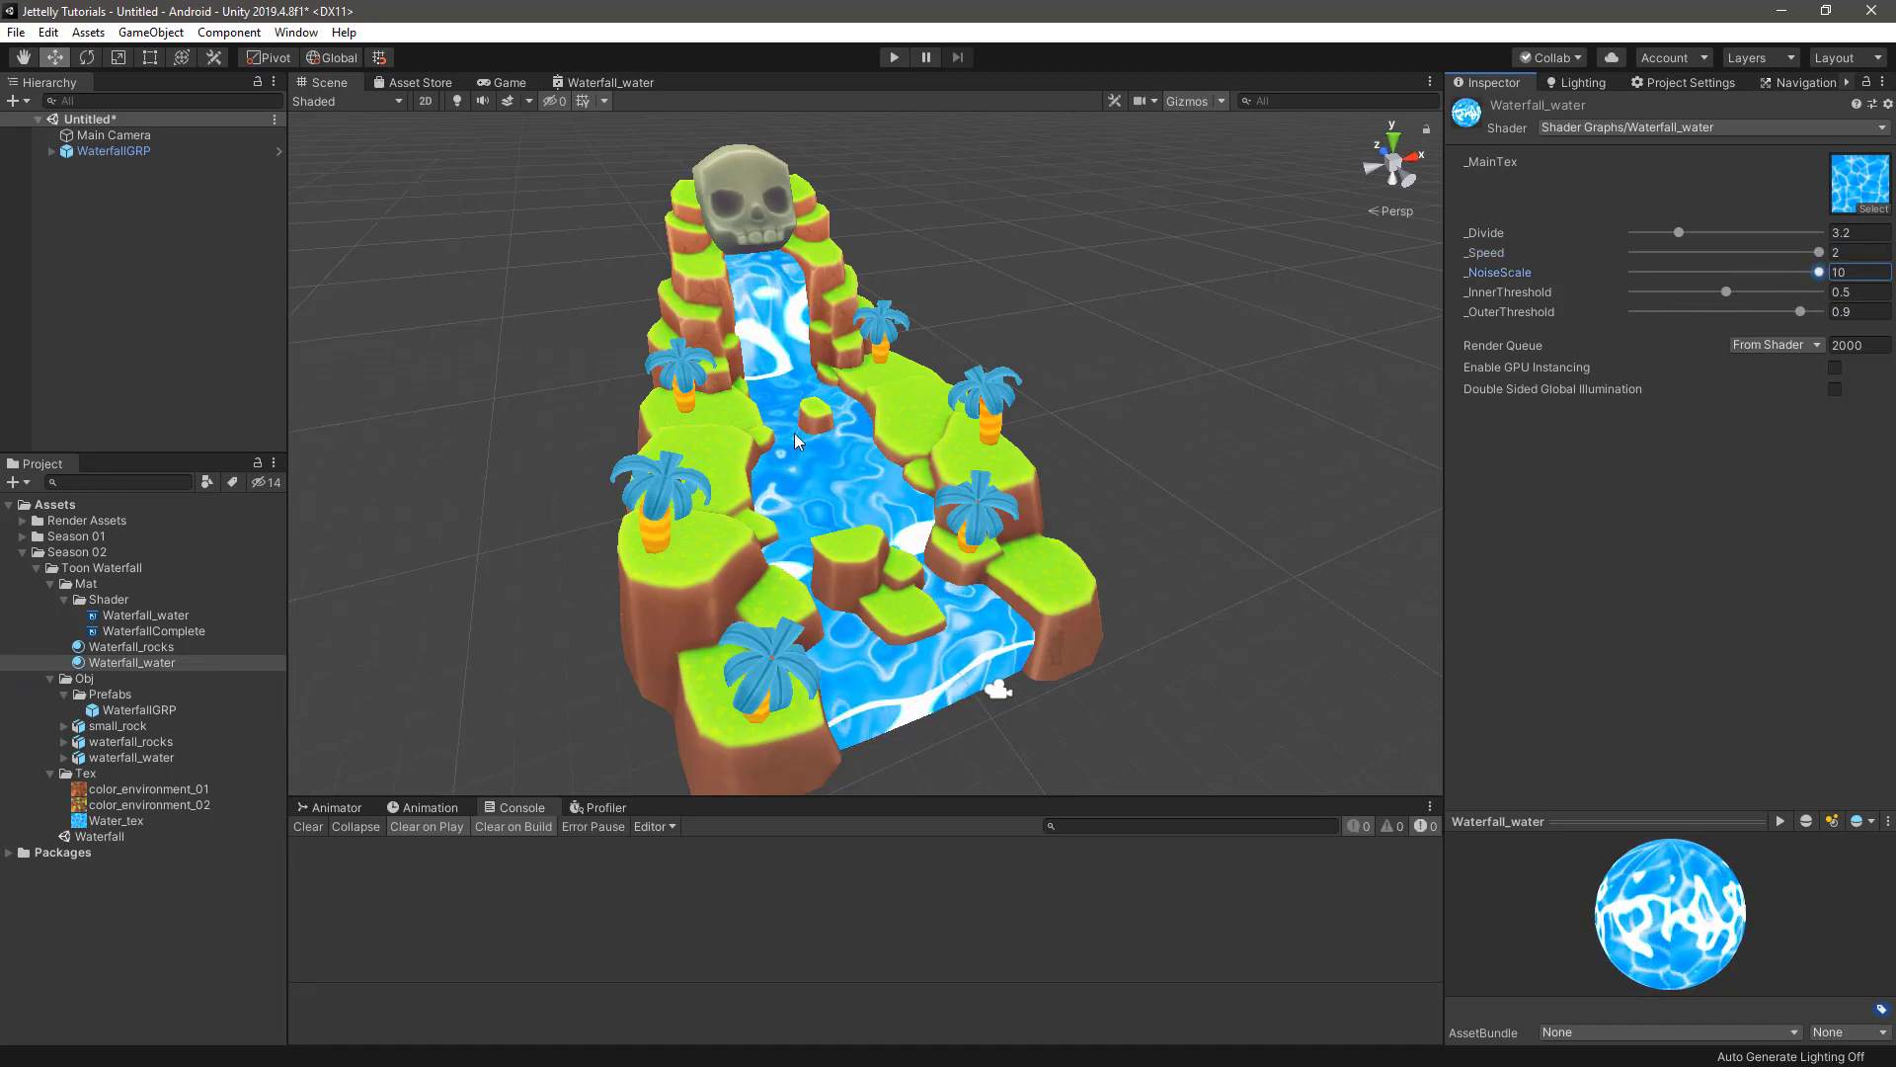
pyautogui.moveTo(869, 494)
pyautogui.keyDown('alt'); pyautogui.mouseDown()
pyautogui.moveTo(960, 492)
pyautogui.moveTo(881, 400)
pyautogui.moveTo(910, 419)
pyautogui.mouseUp(); pyautogui.keyUp('alt')
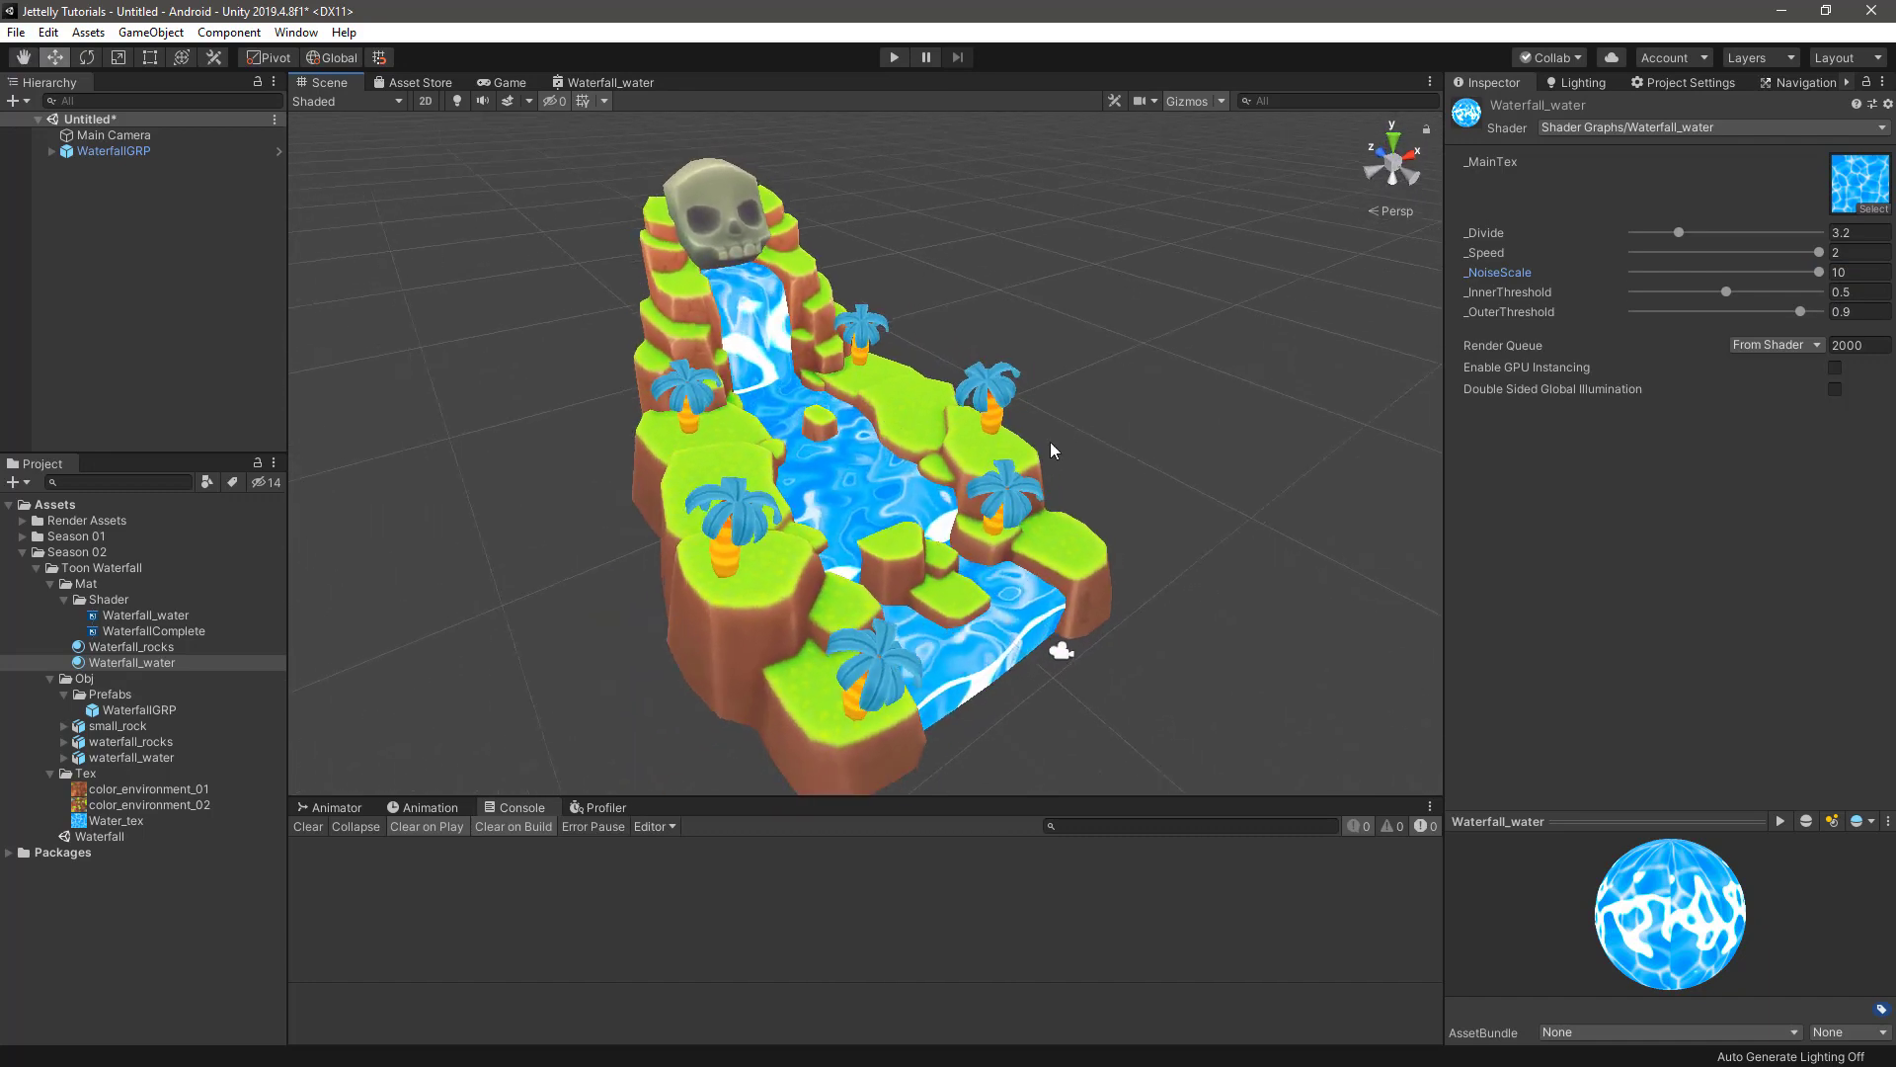
pyautogui.moveTo(910, 419)
pyautogui.keyDown('alt'); pyautogui.mouseDown()
pyautogui.moveTo(1263, 455)
pyautogui.moveTo(1216, 377)
pyautogui.mouseUp(); pyautogui.keyUp('alt')
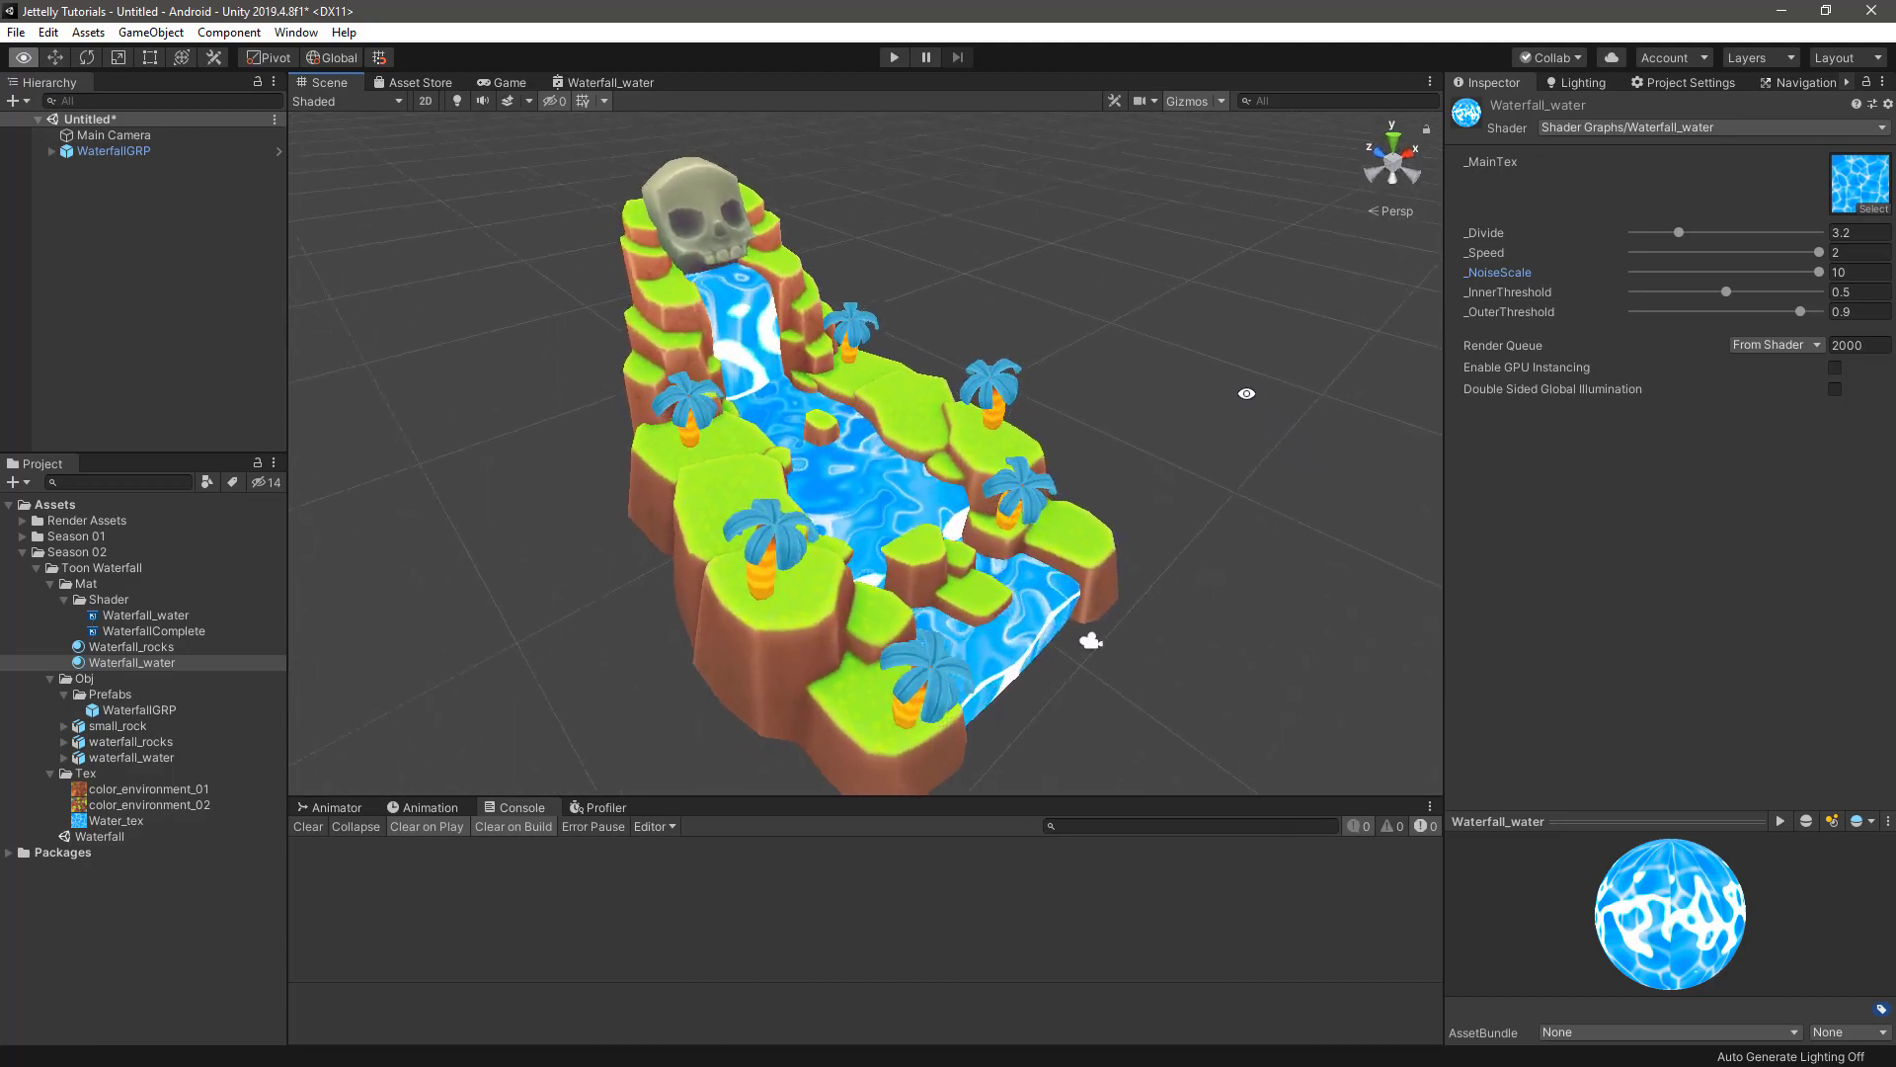